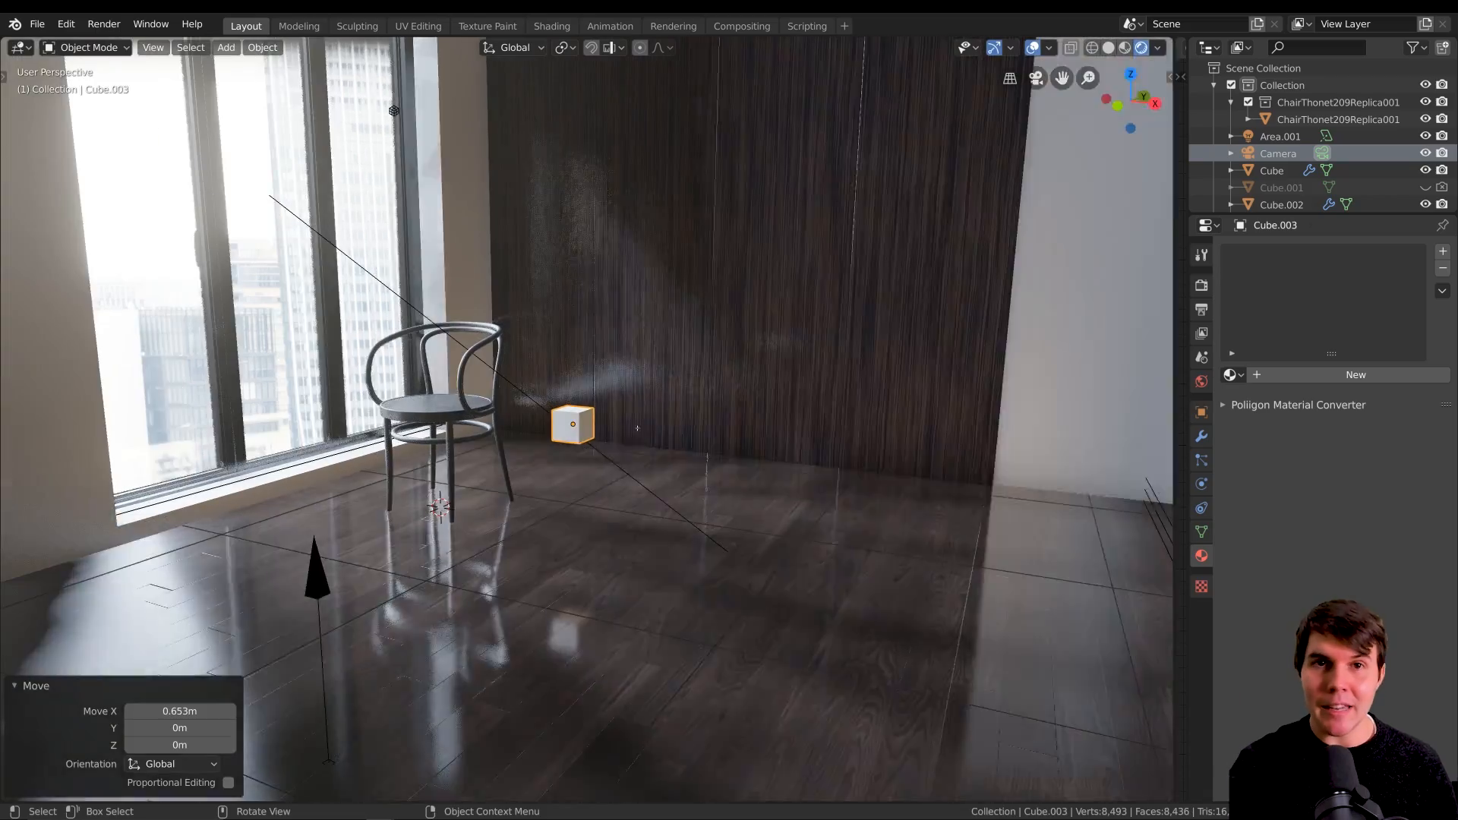
Move the cube along X, and shift its mesh along Y away from the object's origin in Edit Mode.
key(g)
key(x)
click(691, 443)
key(Tab)
key(Tab)
middle_drag(690, 443, 640, 448)
key(g)
key(y)
click(494, 441)
key(Tab)
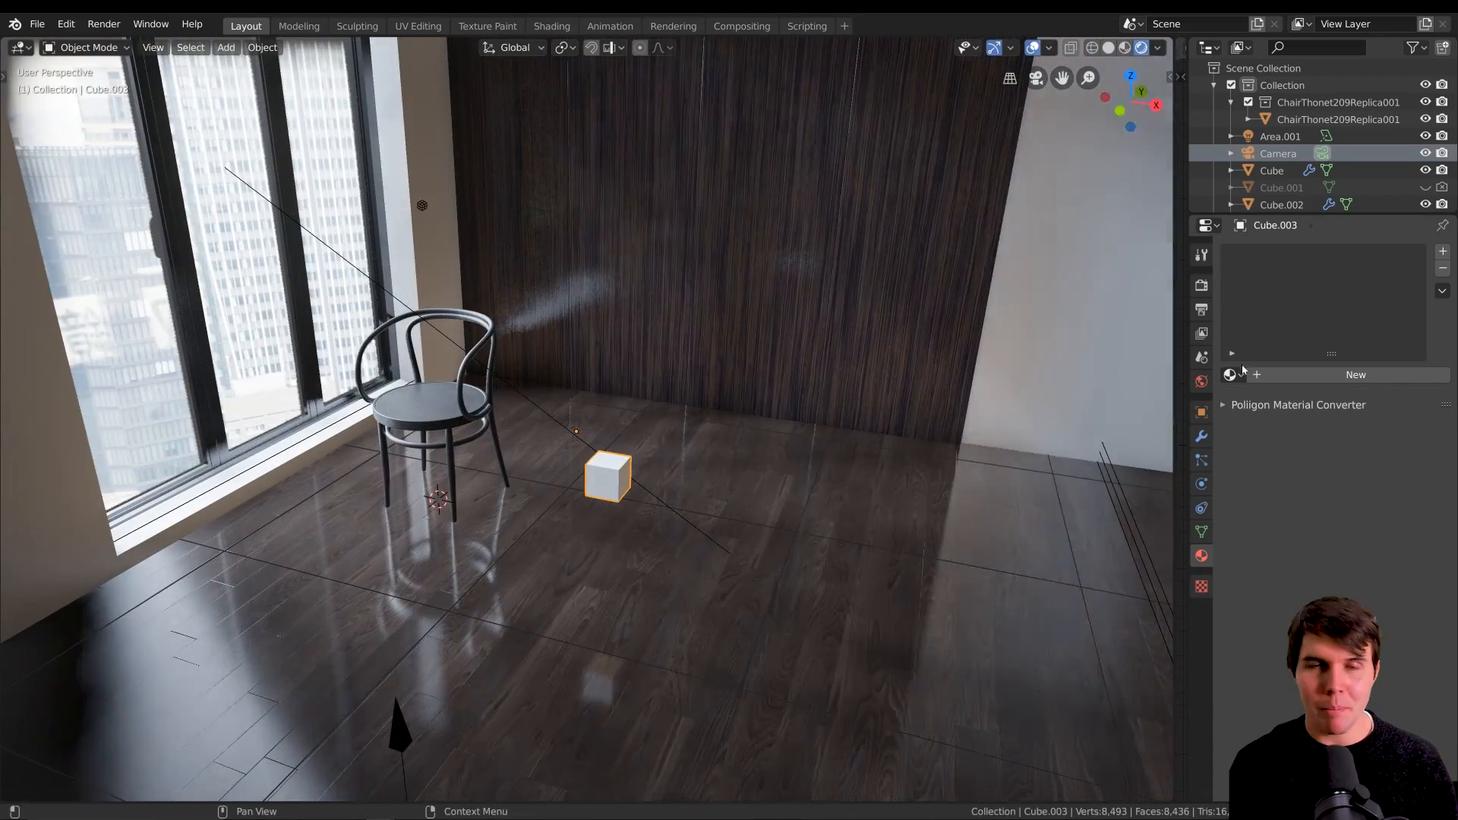
Add a Mirror modifier to the cube and mirror it on both the X and Y axes.
click(1202, 436)
click(1276, 251)
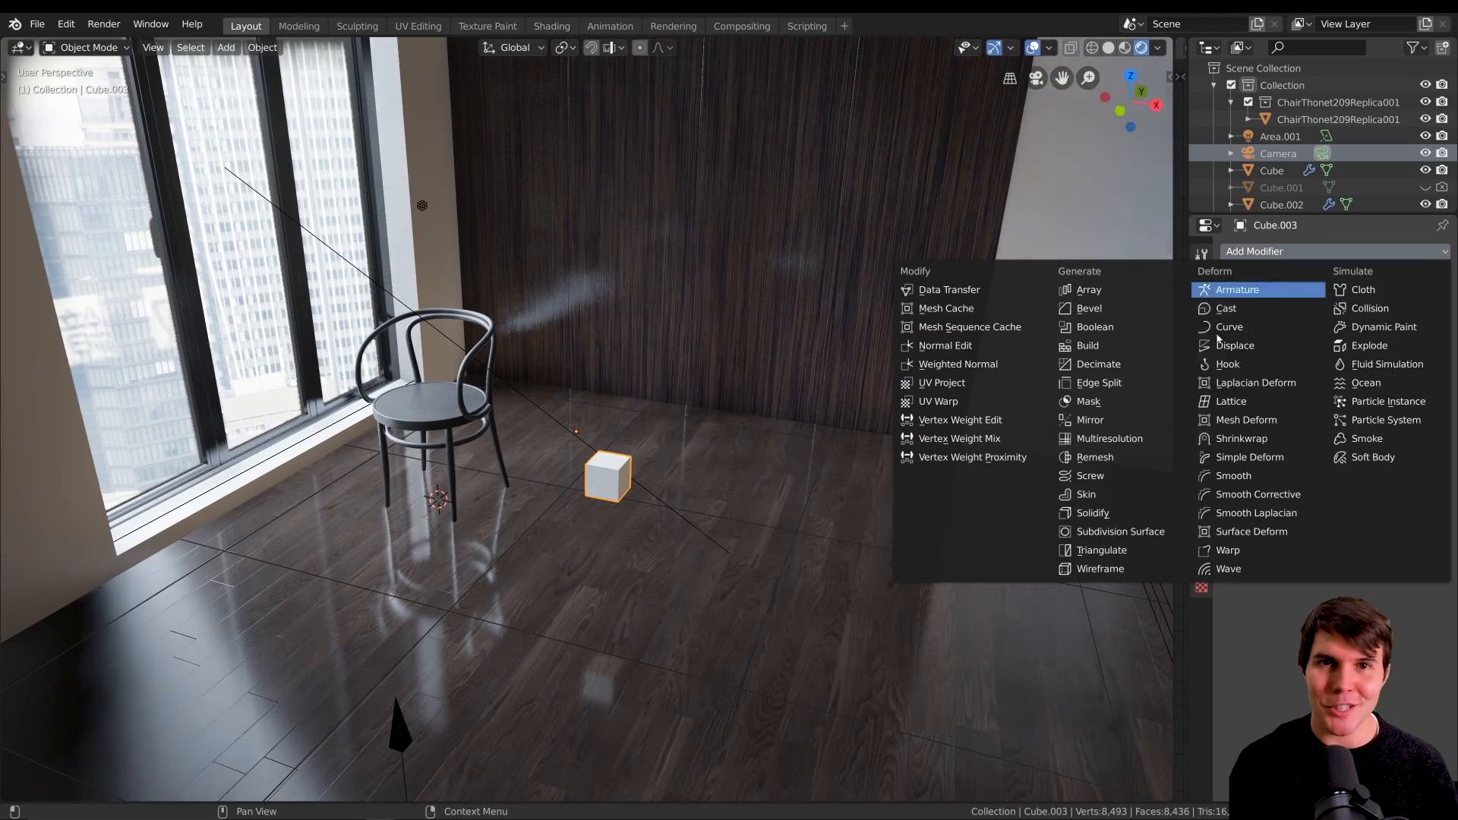
click(1091, 420)
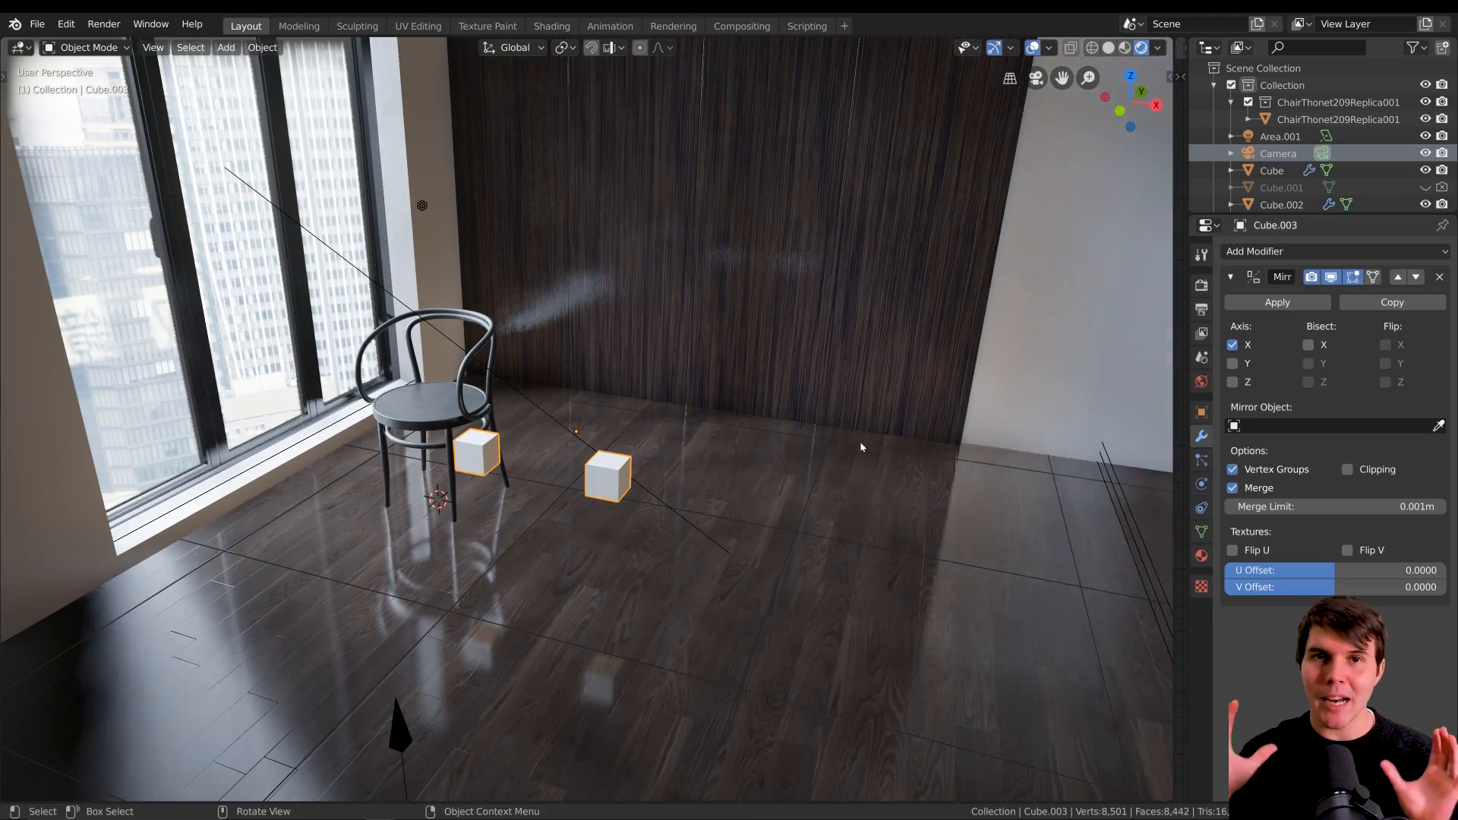
click(1232, 363)
Move the cube's mesh outward along X and Y in Edit Mode to spread the four mirrored copies into table corners.
middle_drag(721, 426, 612, 424)
key(g)
key(y)
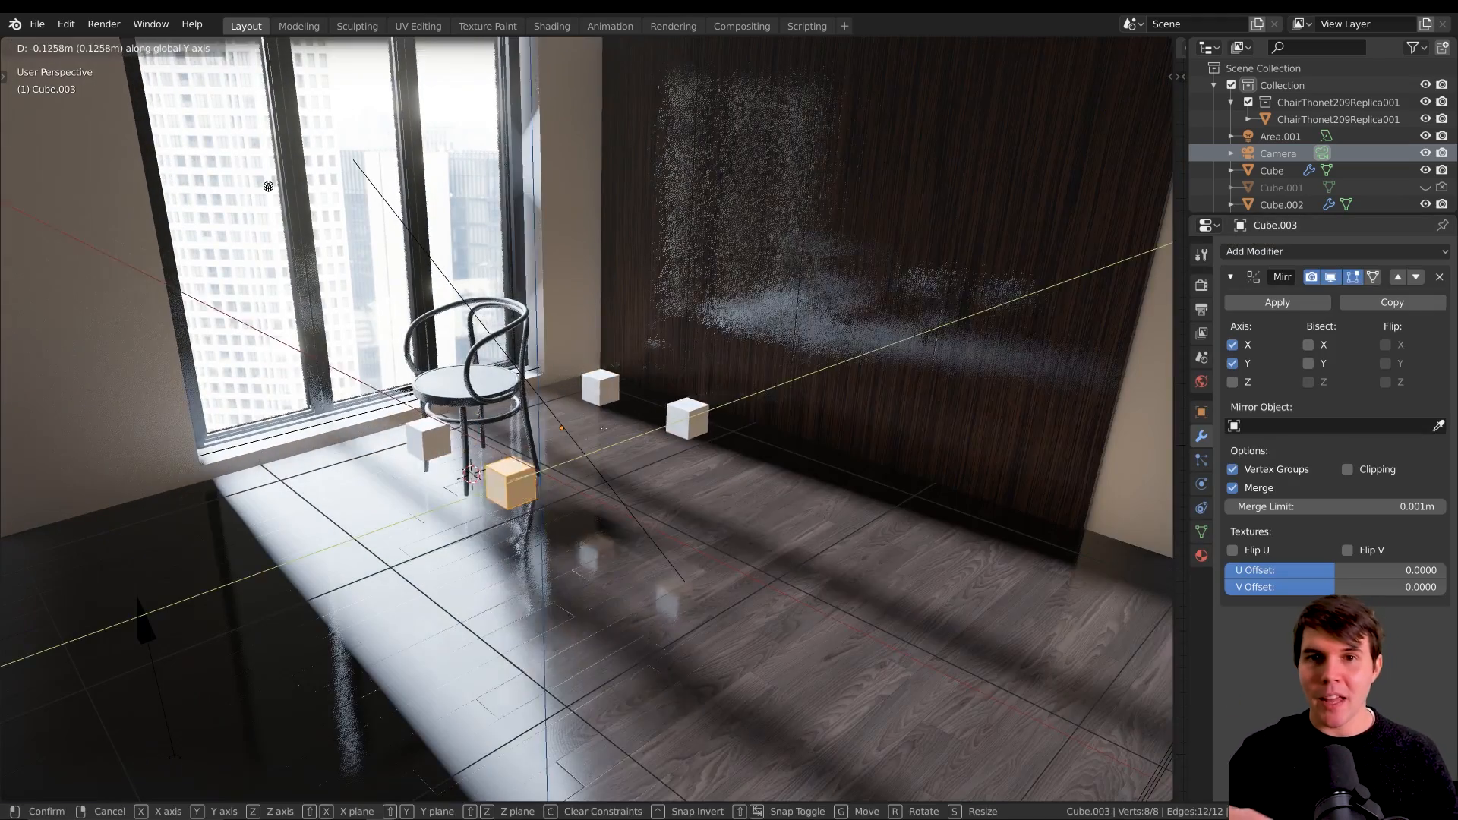
click(544, 465)
middle_drag(486, 467, 711, 481)
key(g)
key(x)
click(637, 484)
key(g)
key(y)
click(499, 498)
Scale the cube's mesh down uniformly to about 0.309.
key(s)
click(555, 547)
middle_drag(555, 548, 801, 481)
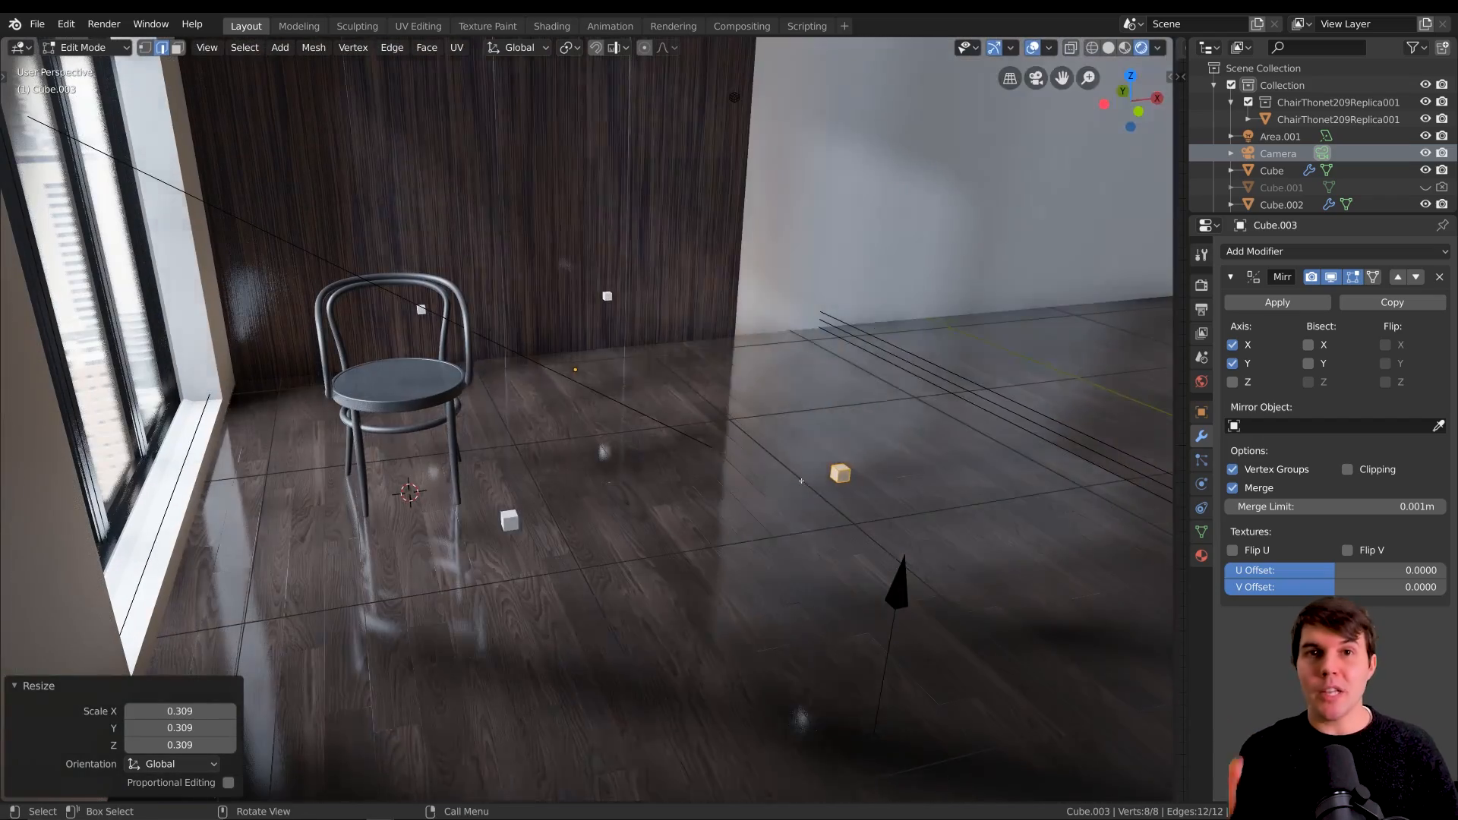
Select the small cube's face toward its X mirror copy and move it about -0.539 m along X to form a bar.
click(829, 475)
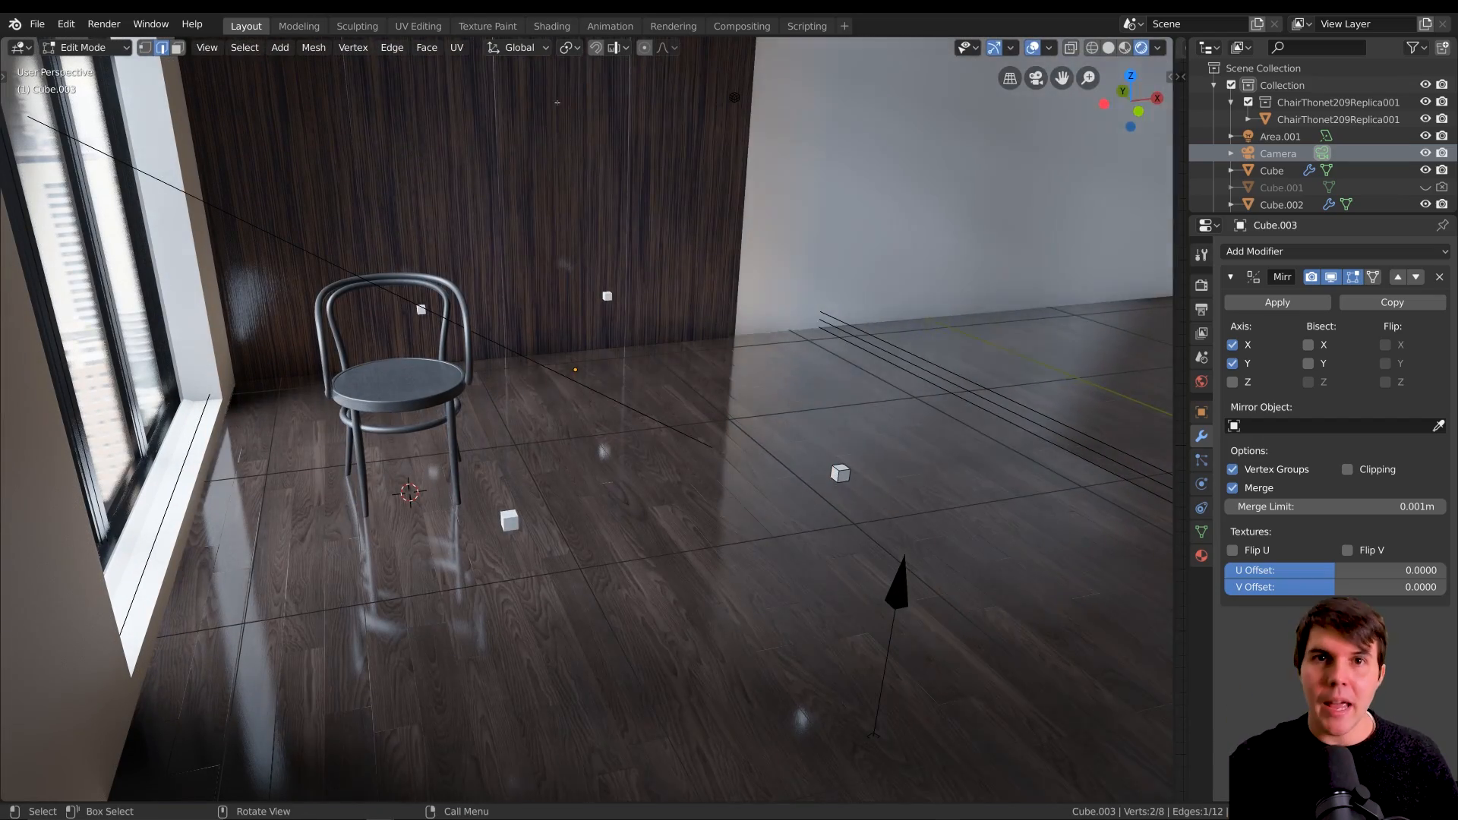
key(3)
click(828, 472)
key(g)
key(x)
click(658, 498)
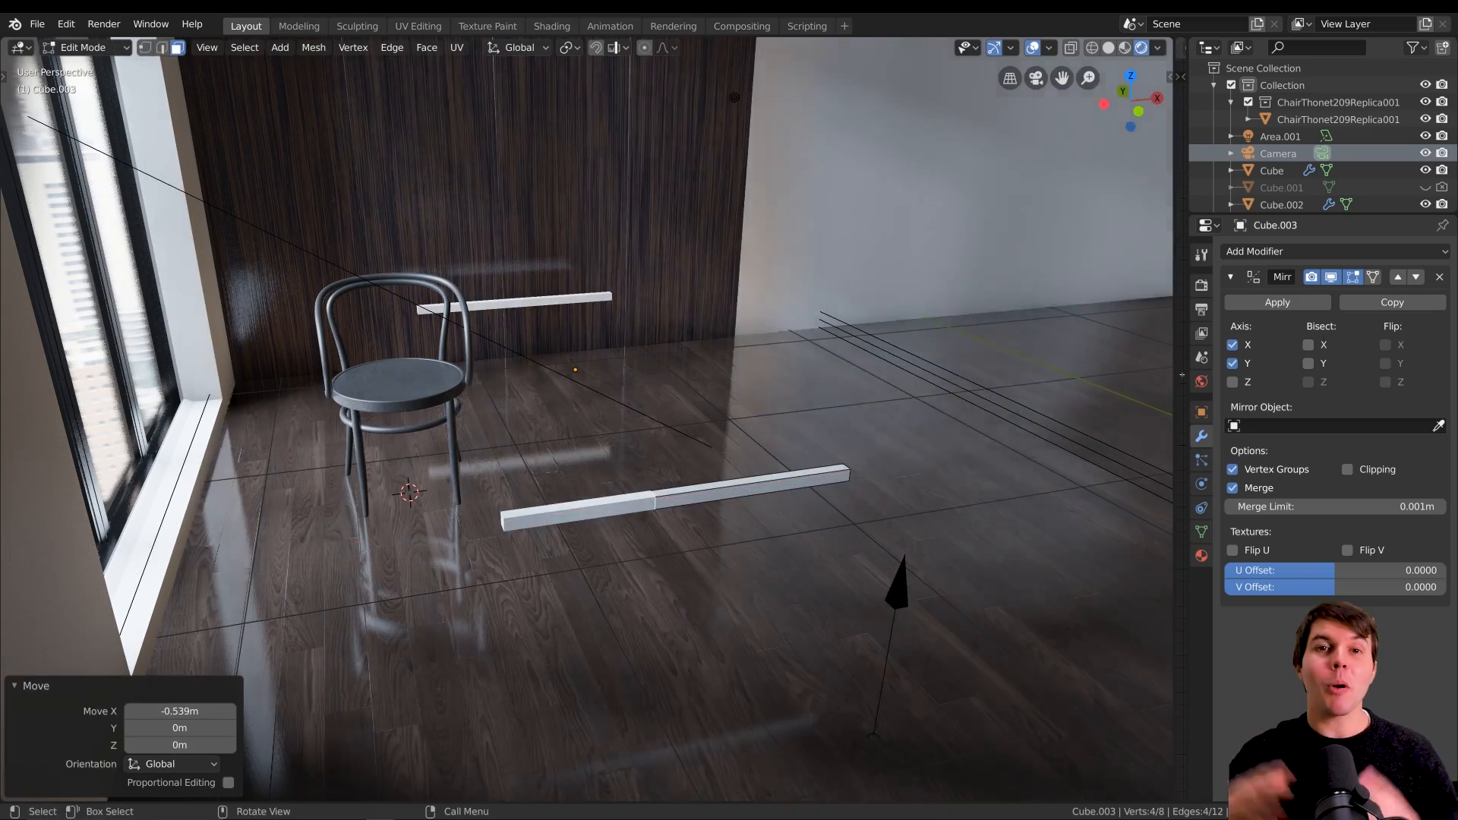
Enable Clipping on the Mirror modifier and adjust the bar's inner face along X so both halves meet at the mirror plane.
key(g)
key(x)
click(897, 463)
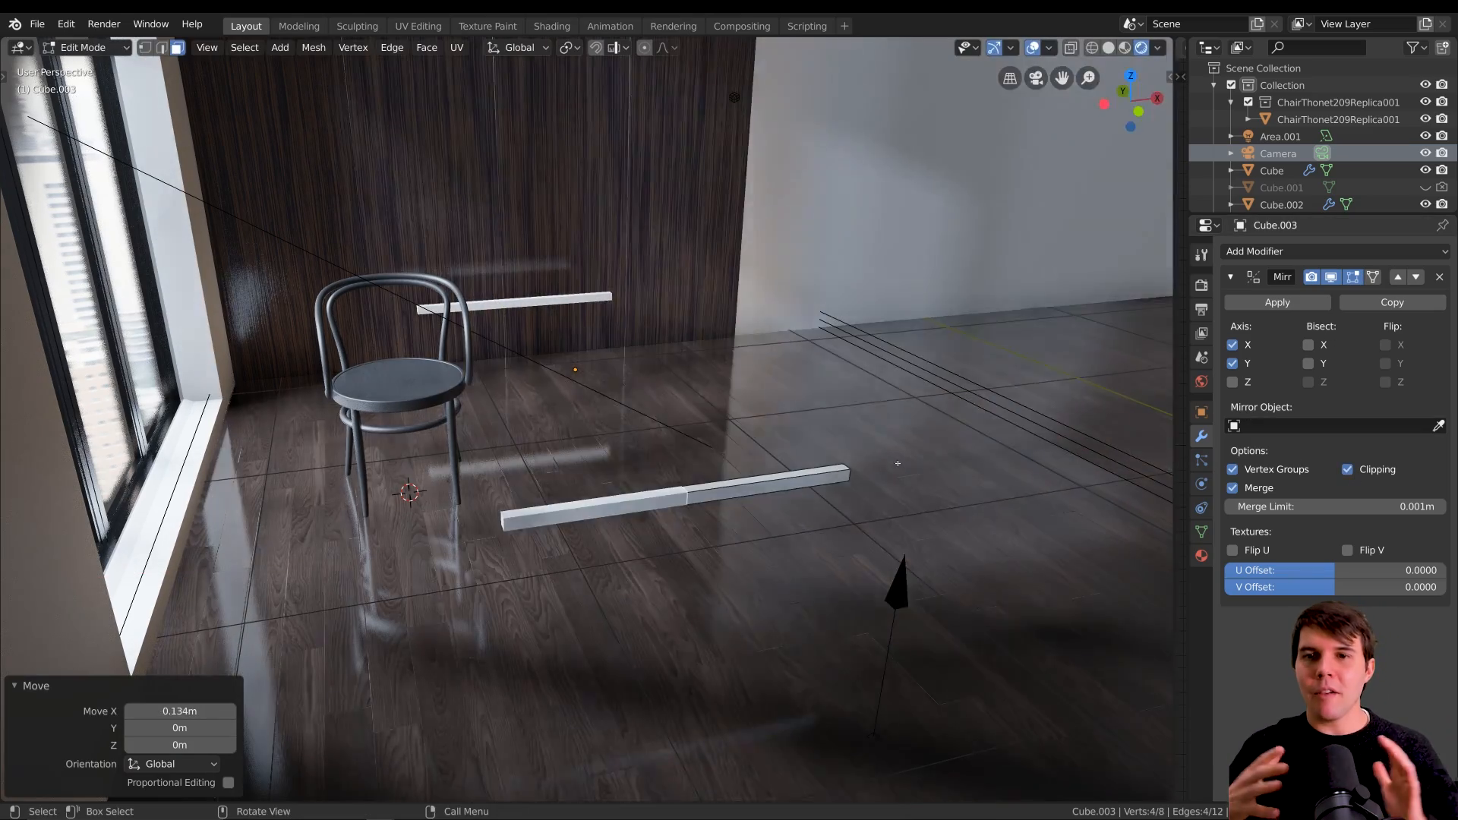
click(894, 501)
Extrude the bar's outer end face by about 0.037 m to form a corner block.
middle_drag(562, 461, 691, 532)
click(584, 533)
key(e)
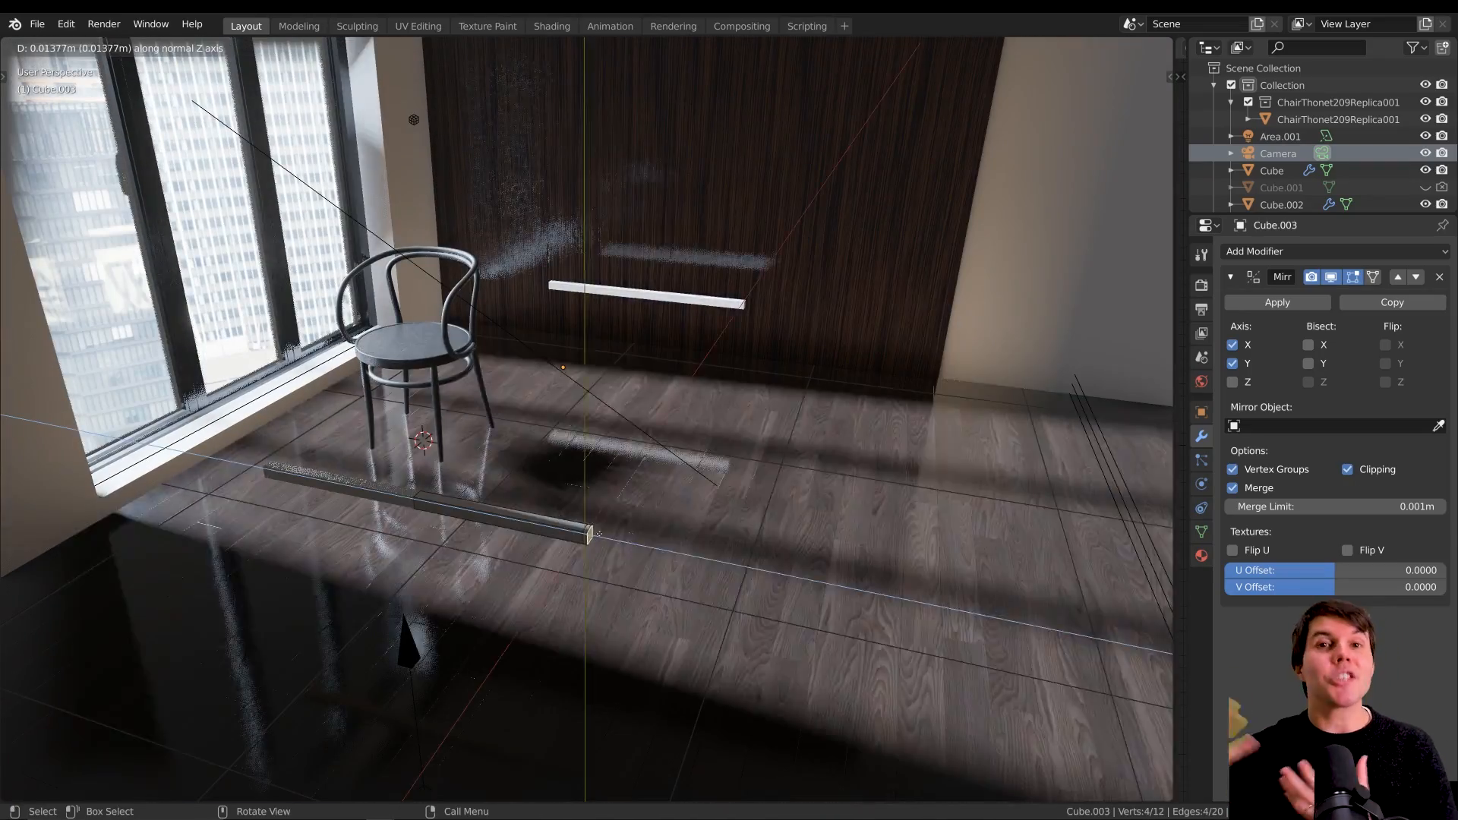
right_click(608, 536)
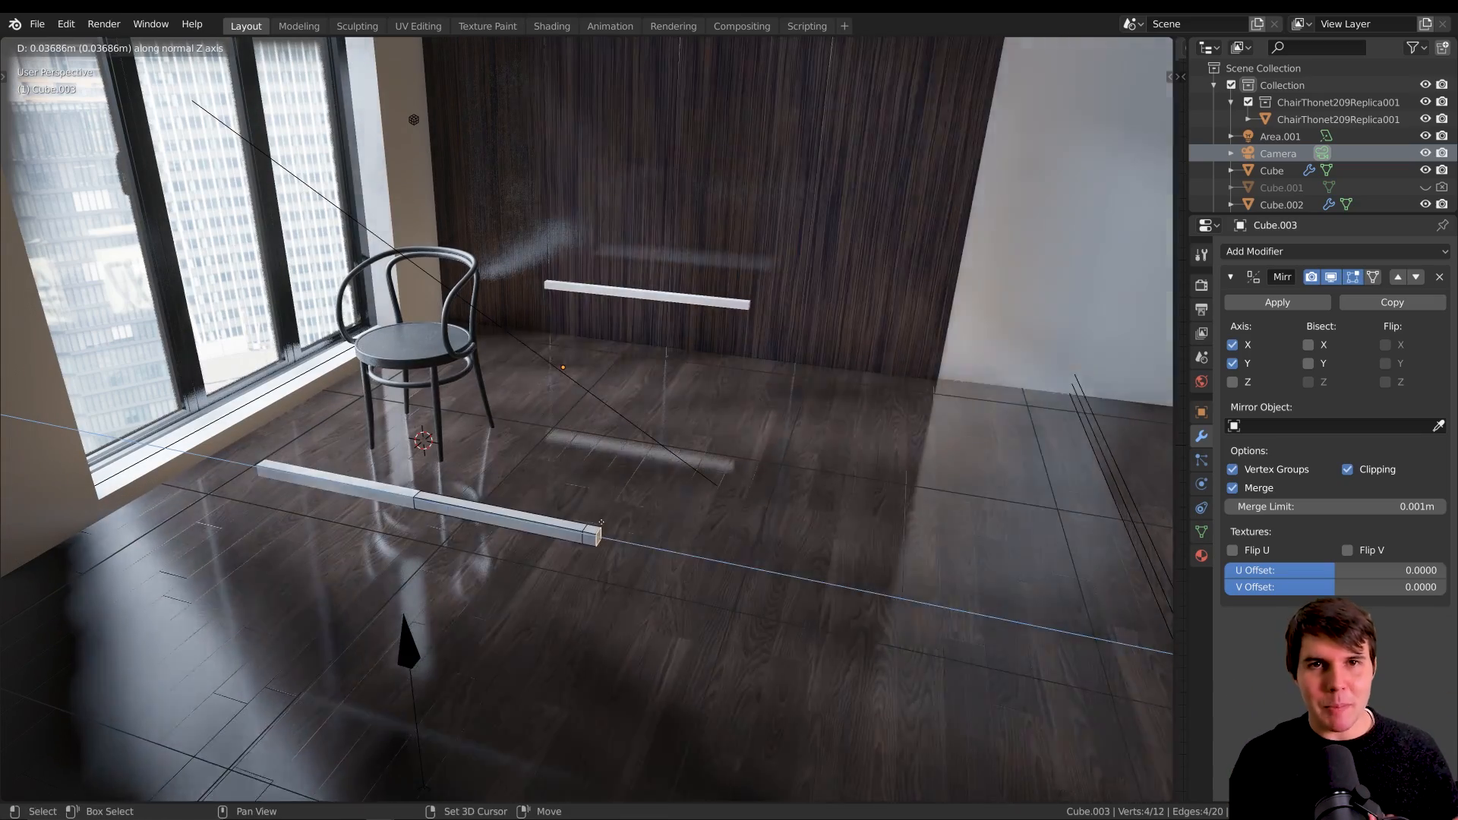
click(601, 523)
Extrude the corner block's inward side face 1.31 m to the Y mirror plane and delete the face at the join.
middle_drag(601, 523, 448, 516)
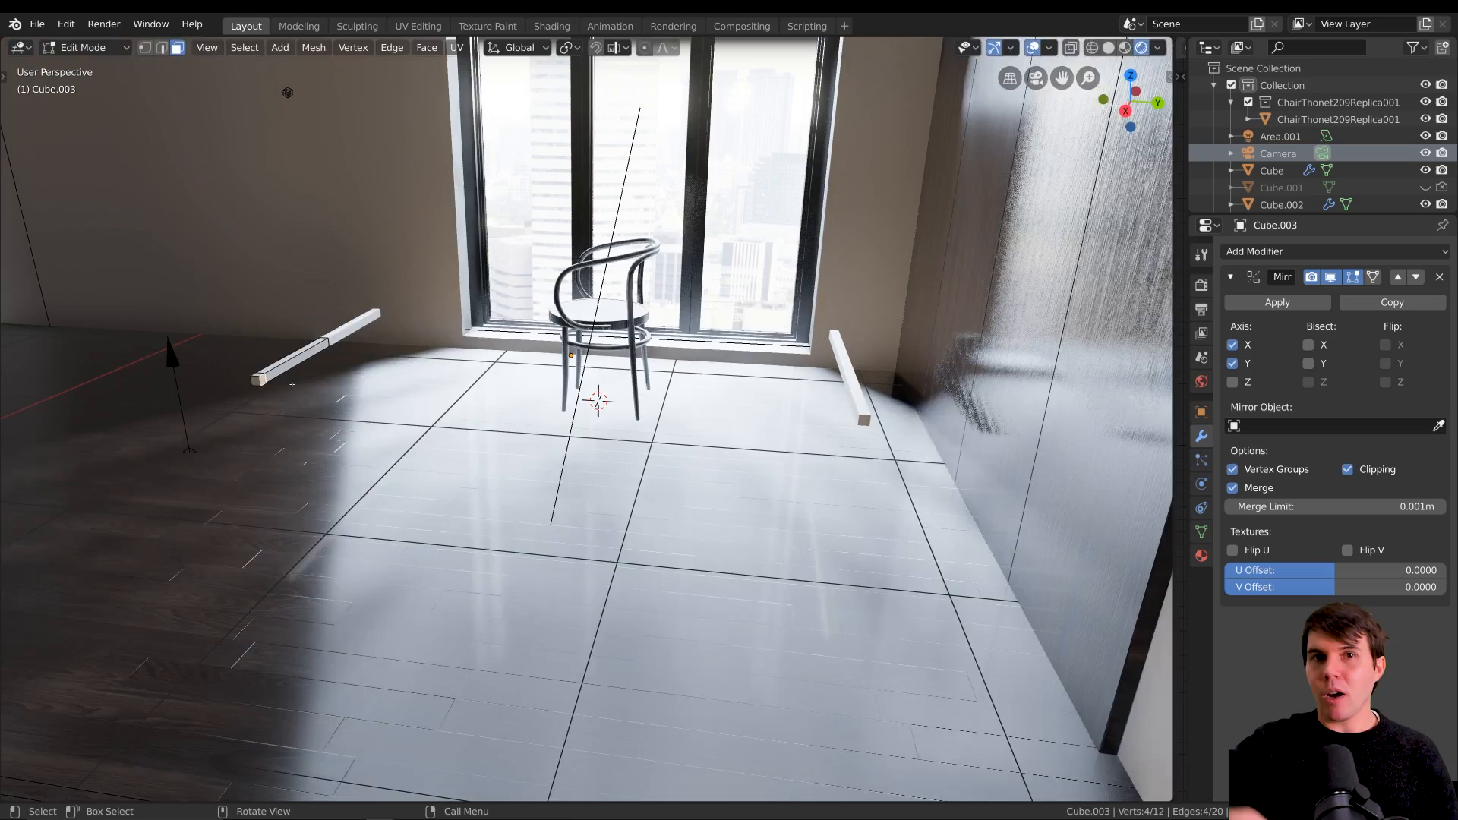
key(e)
click(654, 432)
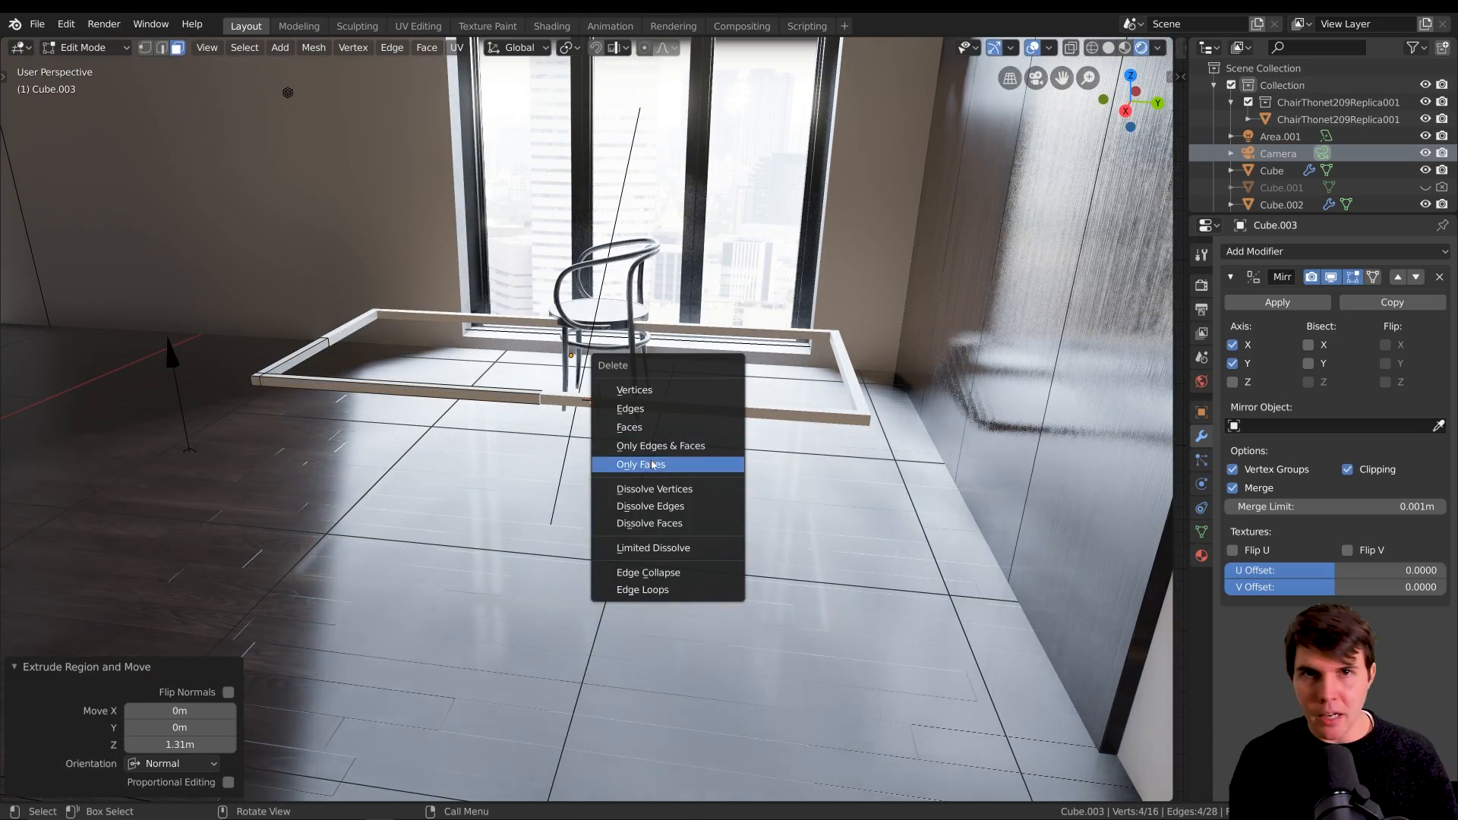
click(662, 436)
Extrude the corner block's bottom face down about 0.417 m to form the table legs.
middle_drag(554, 410, 706, 369)
scroll(706, 369, up, 1)
click(474, 288)
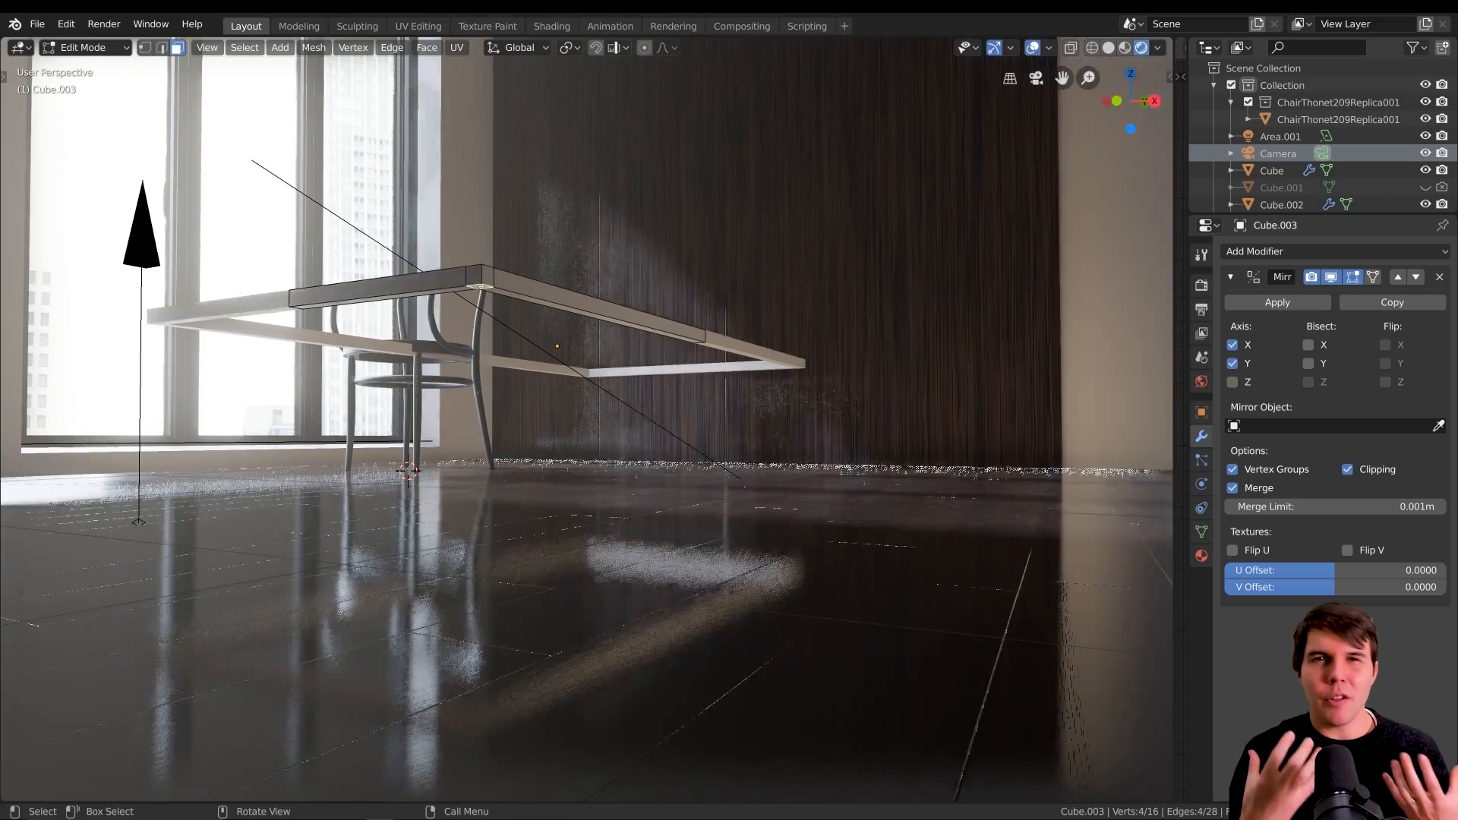
click(523, 503)
middle_drag(524, 503, 663, 452)
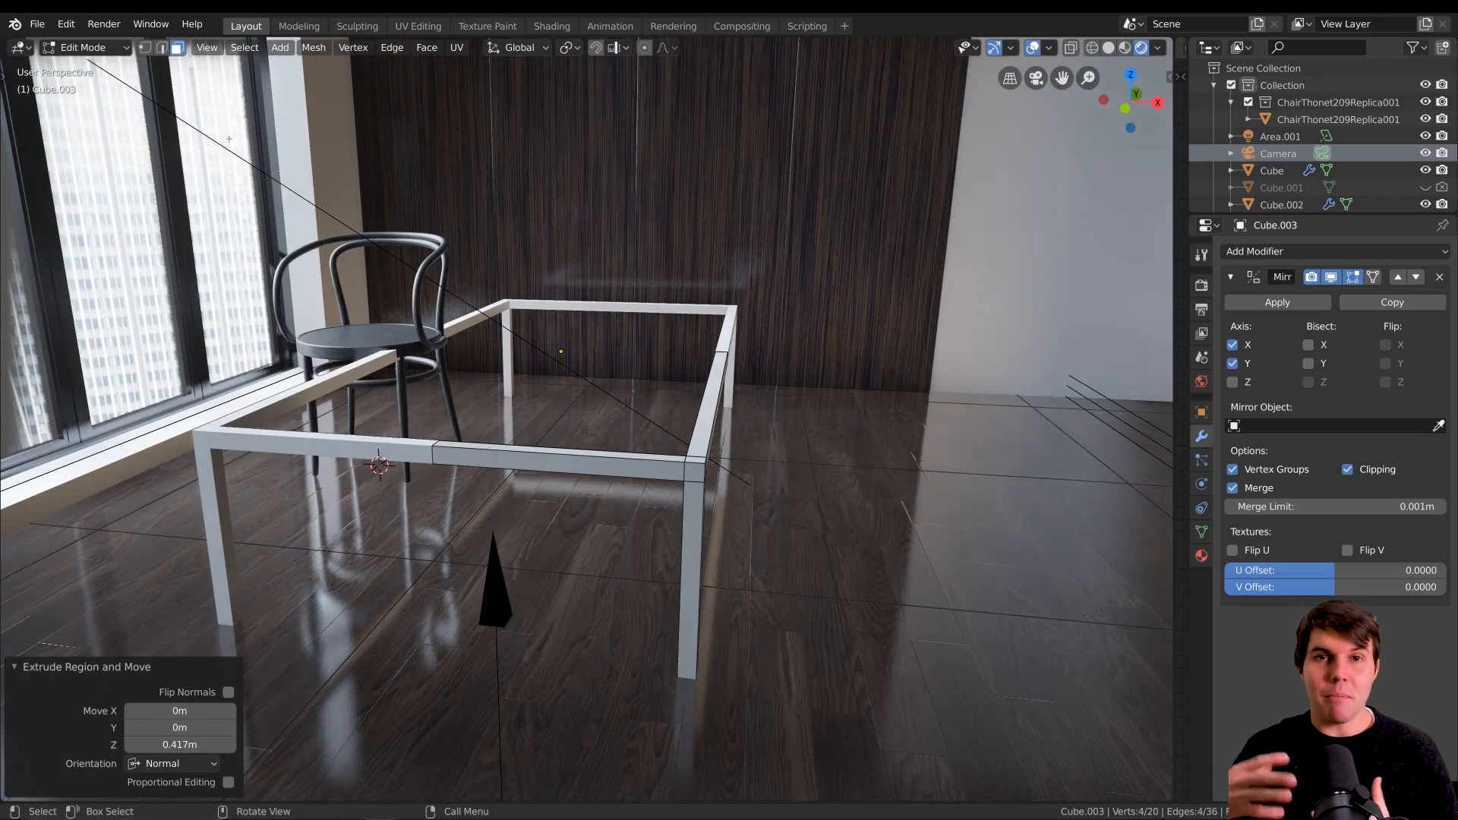
Select all vertices of the upper frame with X-ray on, raise them along Z to lengthen the legs, and return to Object Mode.
key(alt+a)
key(1)
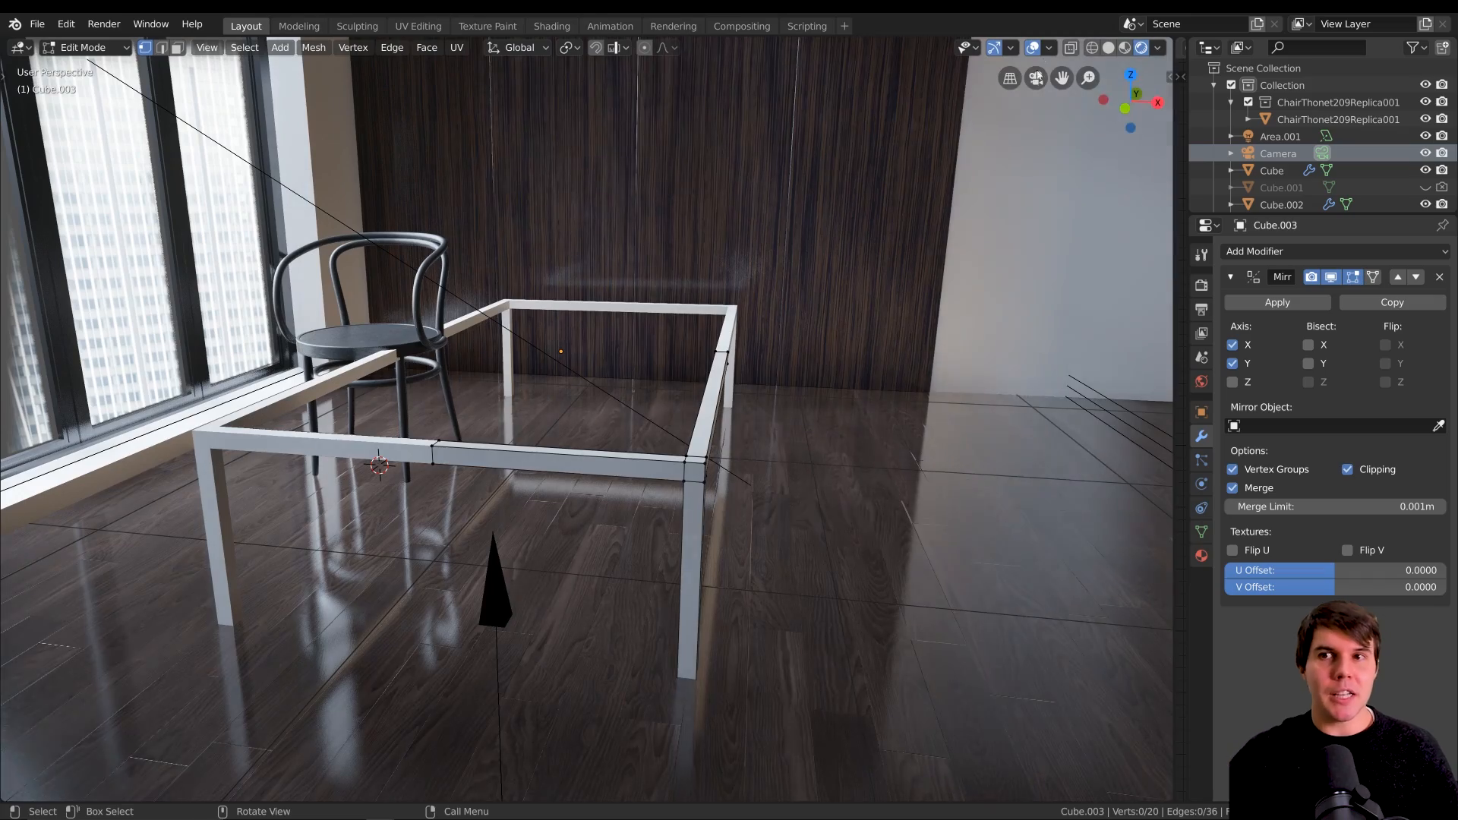
click(1072, 47)
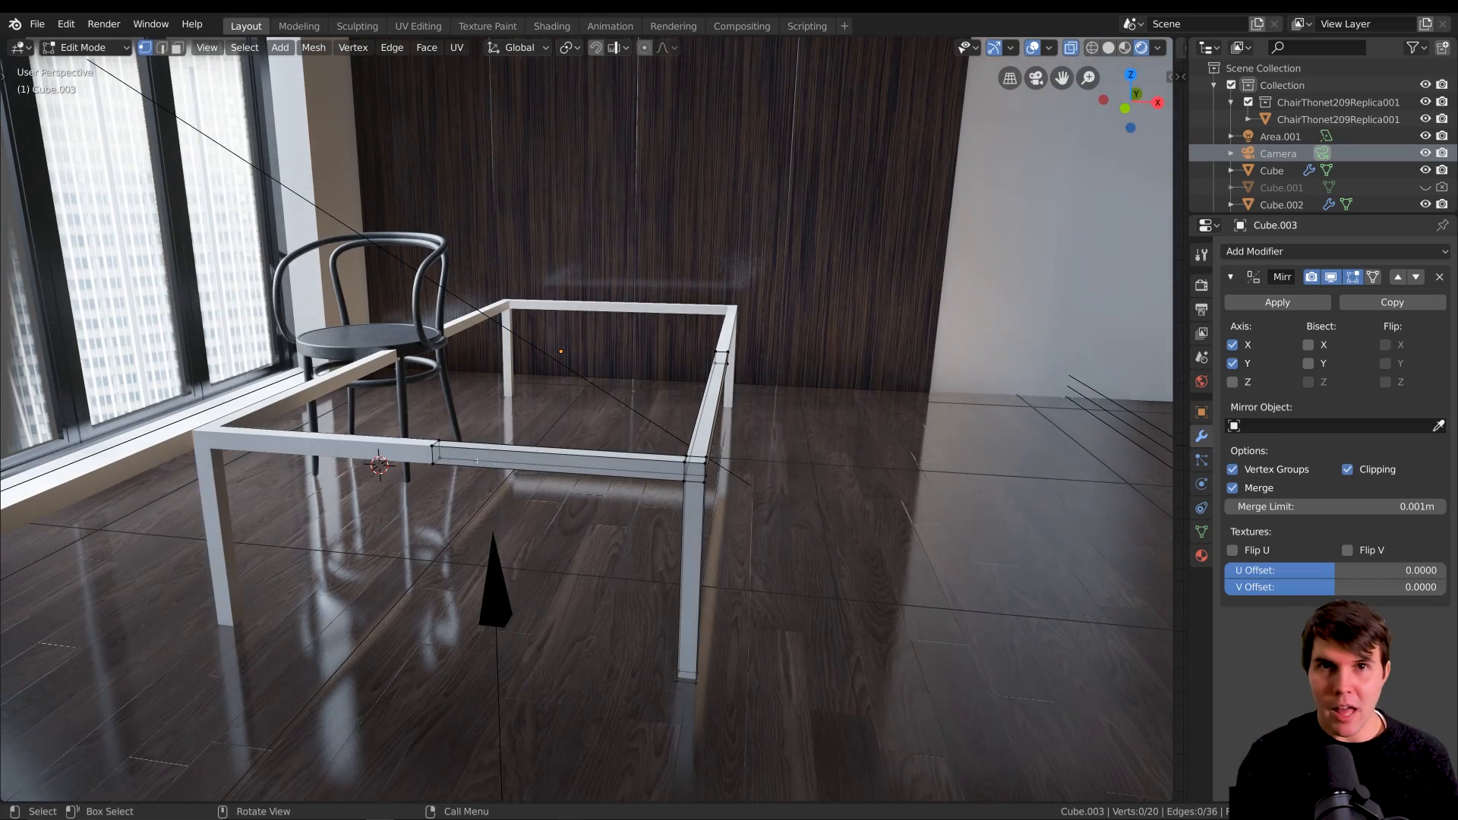
mouse_move(430, 458)
mouse_down()
mouse_move(630, 458)
mouse_move(743, 335)
mouse_up()
right_click(742, 336)
middle_drag(743, 336, 745, 347)
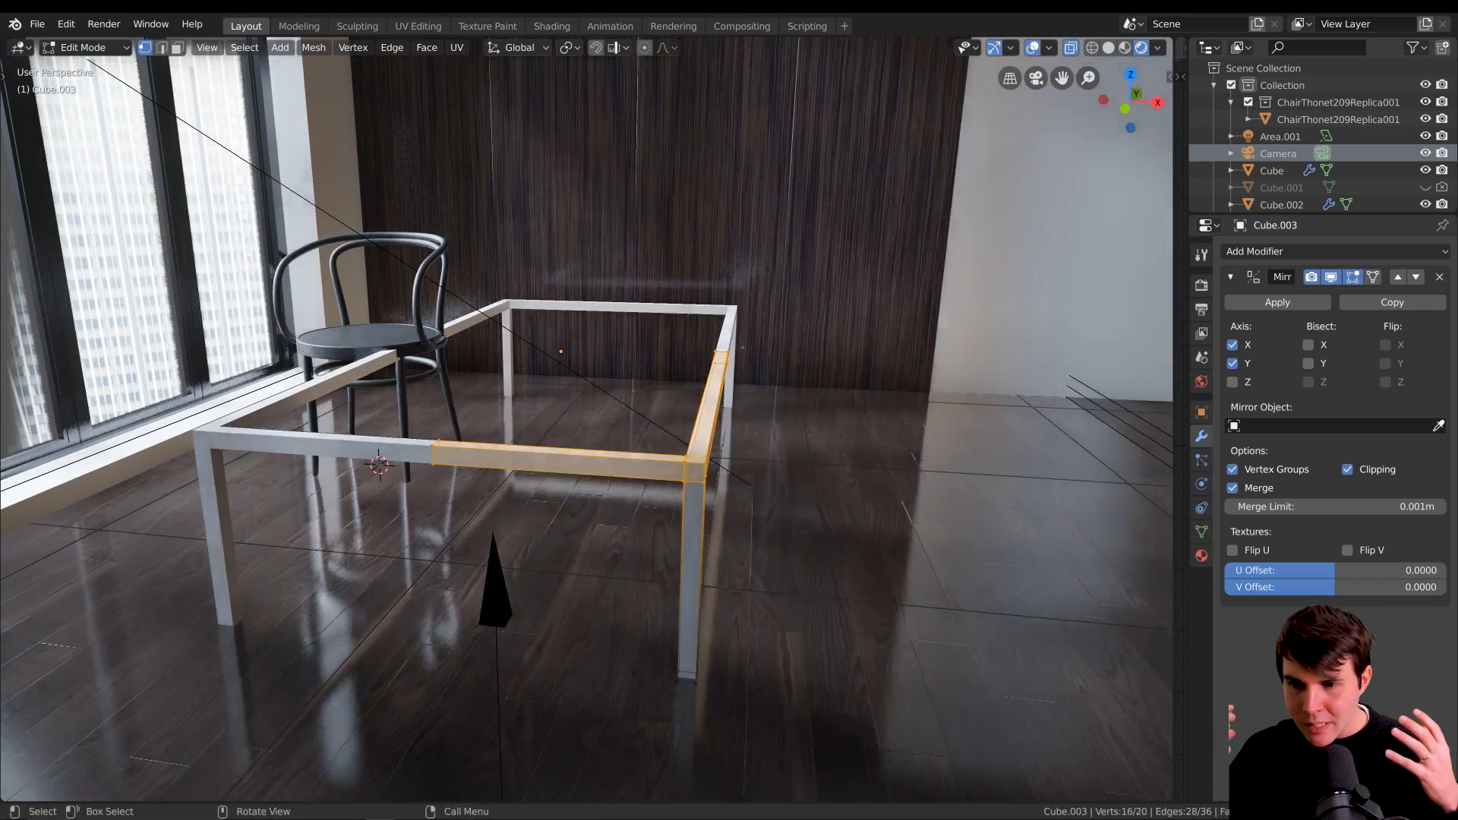
key(g)
key(z)
click(775, 228)
middle_drag(775, 228, 694, 401)
key(Tab)
scroll(688, 408, up, 1)
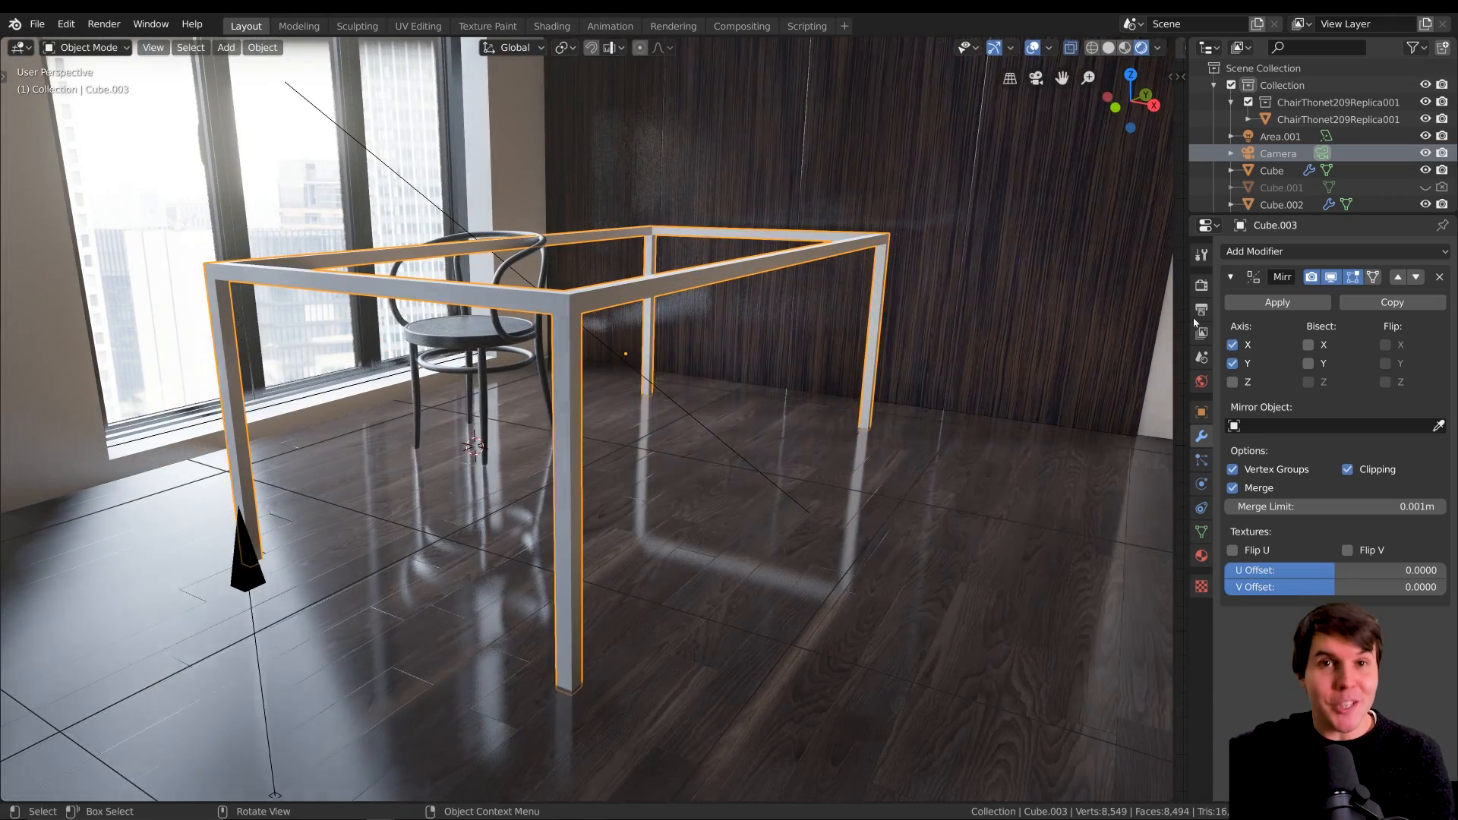
Add a Bevel modifier to the table frame.
middle_drag(1078, 298, 912, 326)
click(1265, 250)
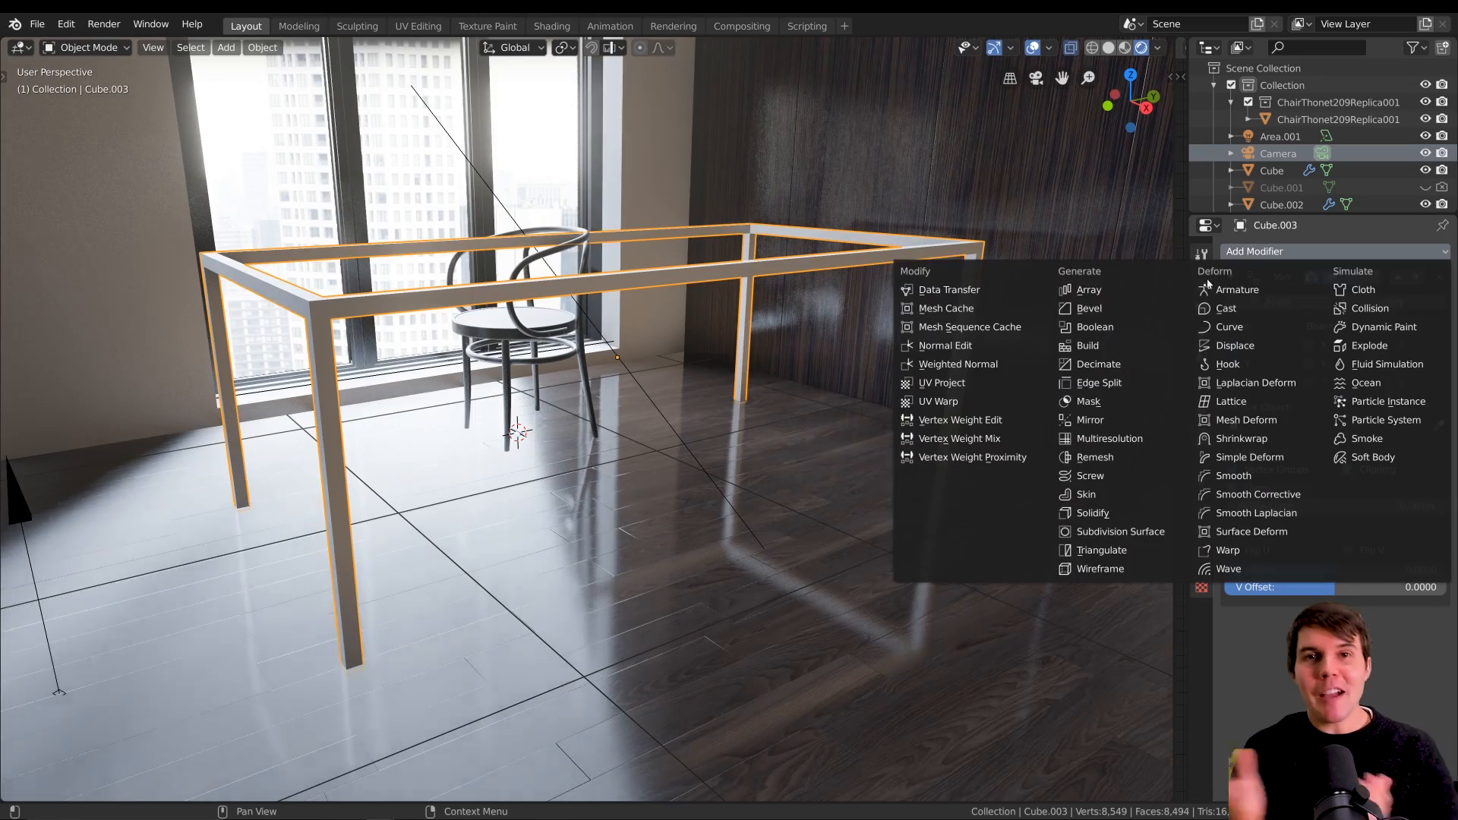
click(1054, 316)
Examine the frame's bevelled edges up close and its underlying mesh in Edit Mode.
middle_drag(531, 365, 476, 345)
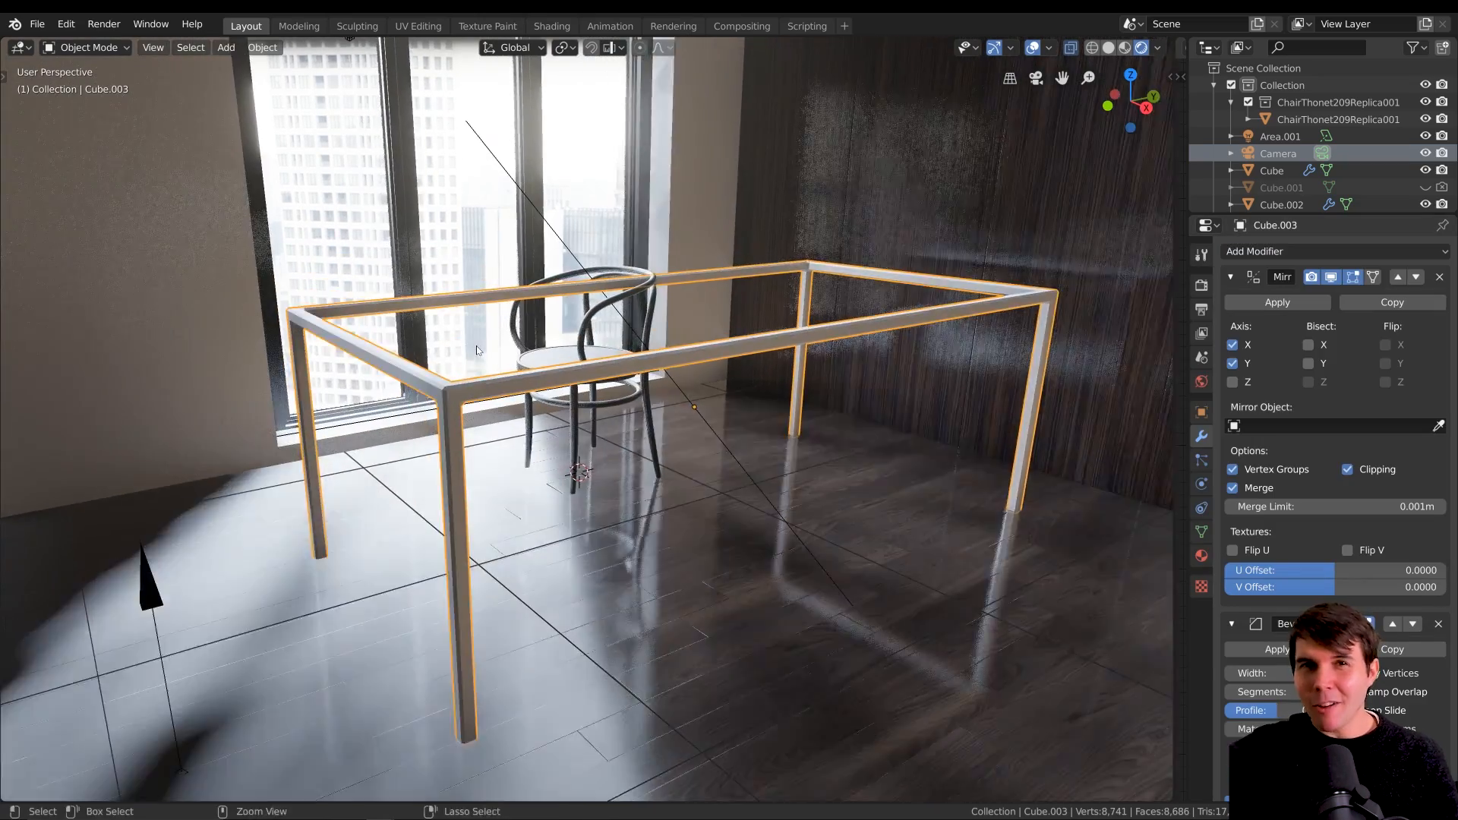
scroll(471, 307, up, 4)
shift+middle_drag(474, 290, 545, 300)
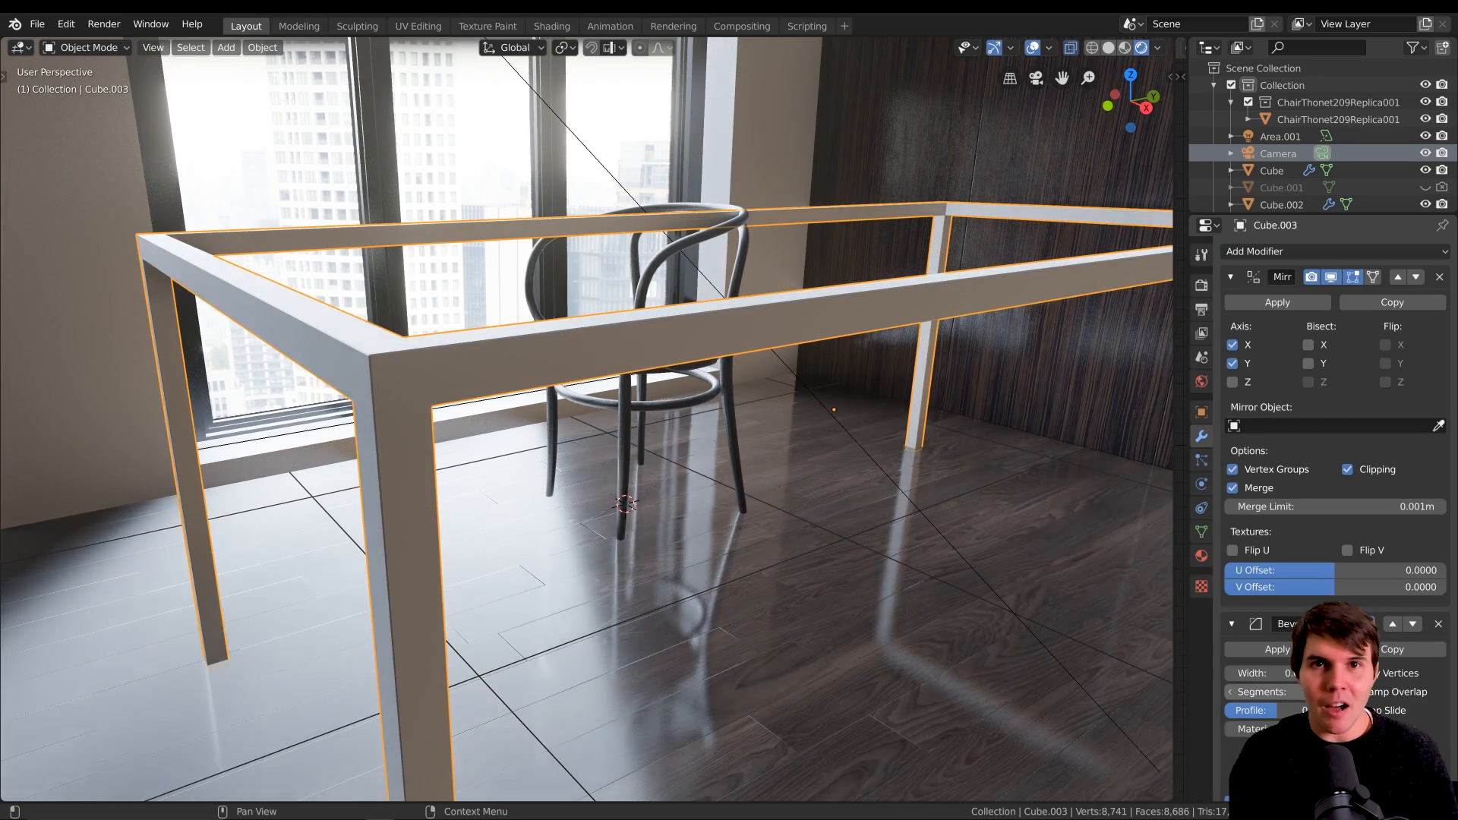
middle_drag(608, 426, 516, 423)
scroll(629, 423, down, 3)
key(Tab)
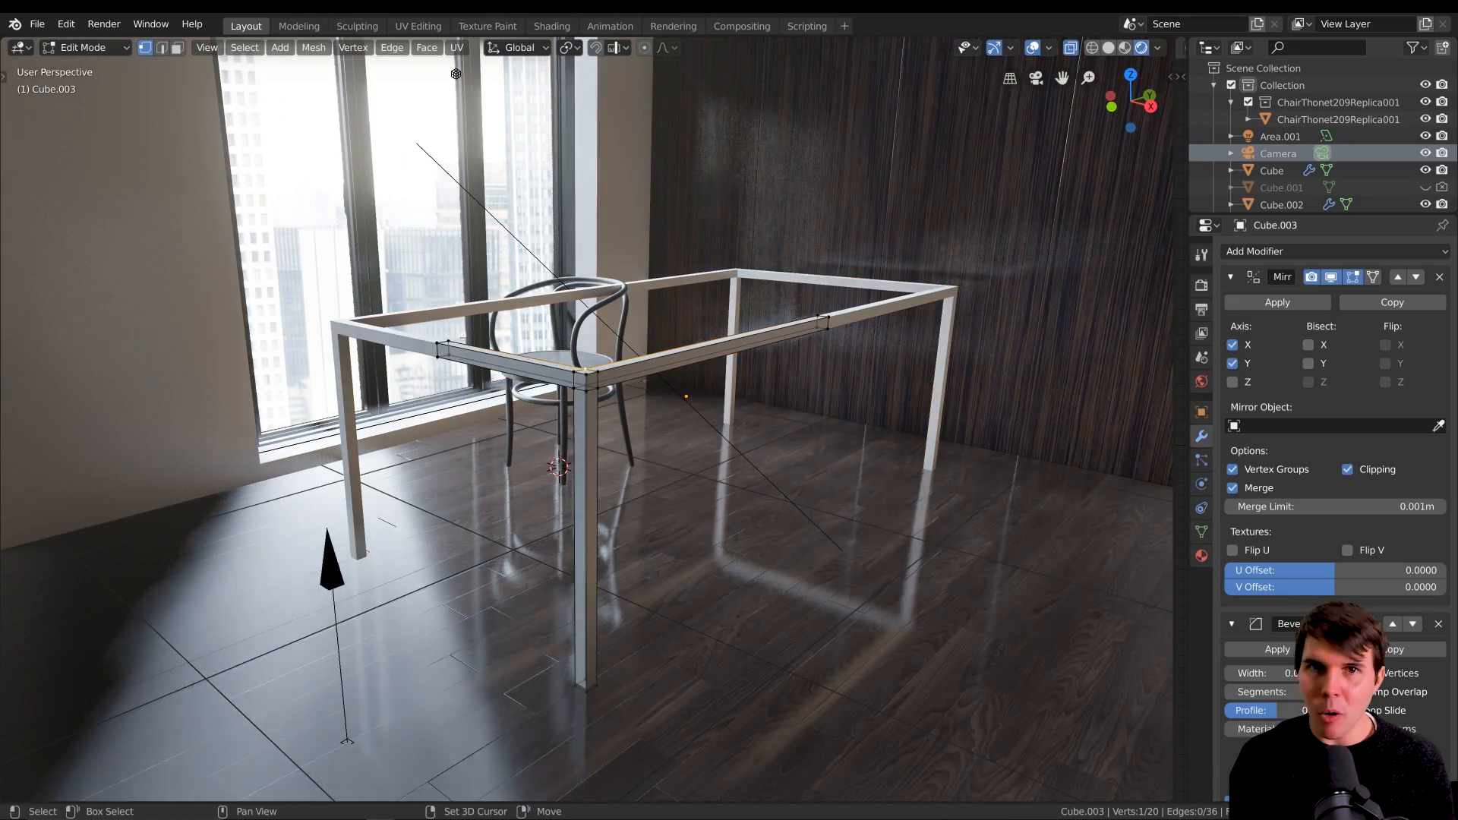
click(449, 341)
key(Tab)
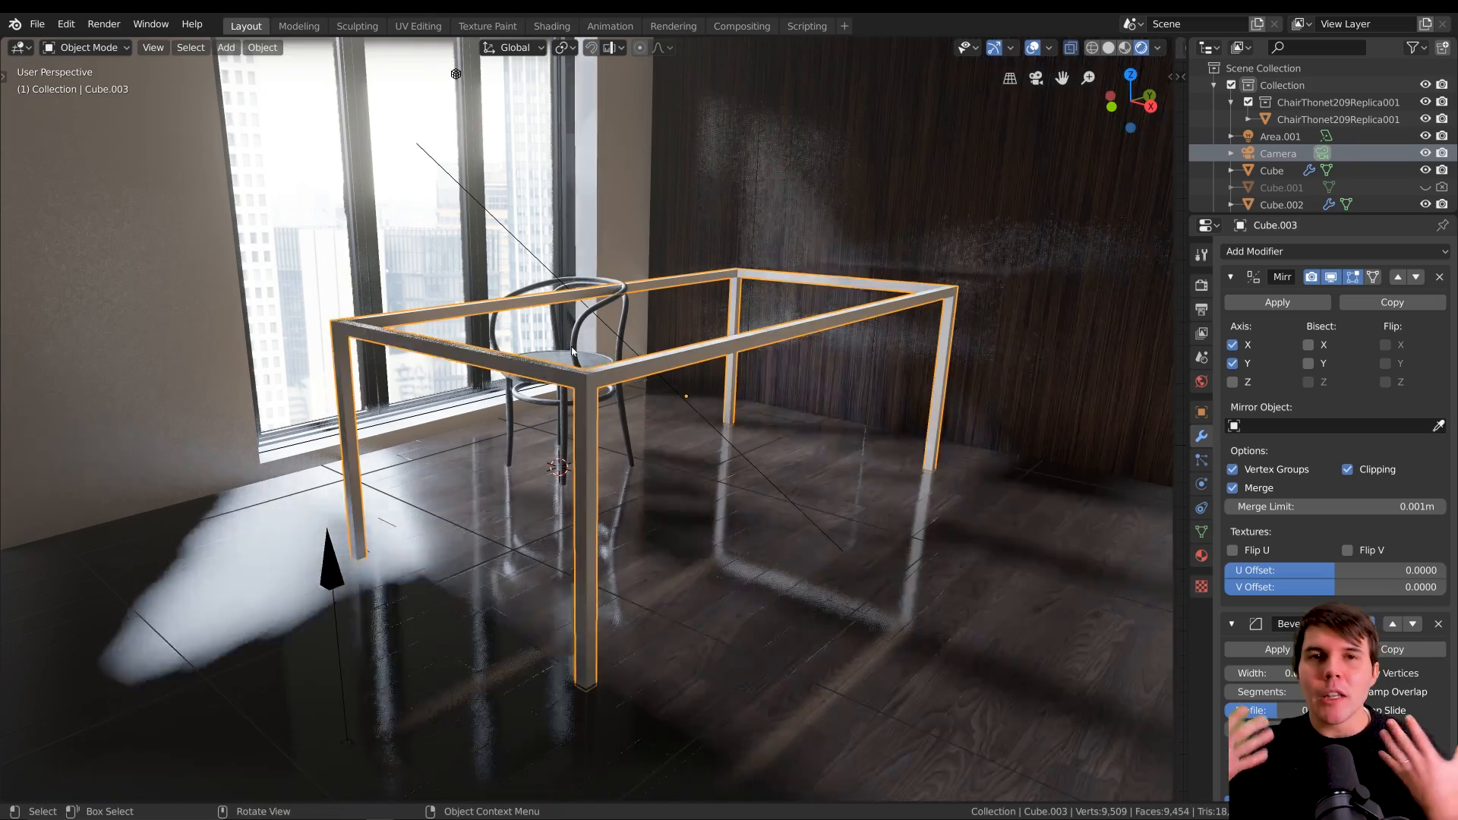
Snap the 3D cursor to the table frame's origin and add a plane mesh there.
key(shift+s)
click(695, 479)
key(shift+a)
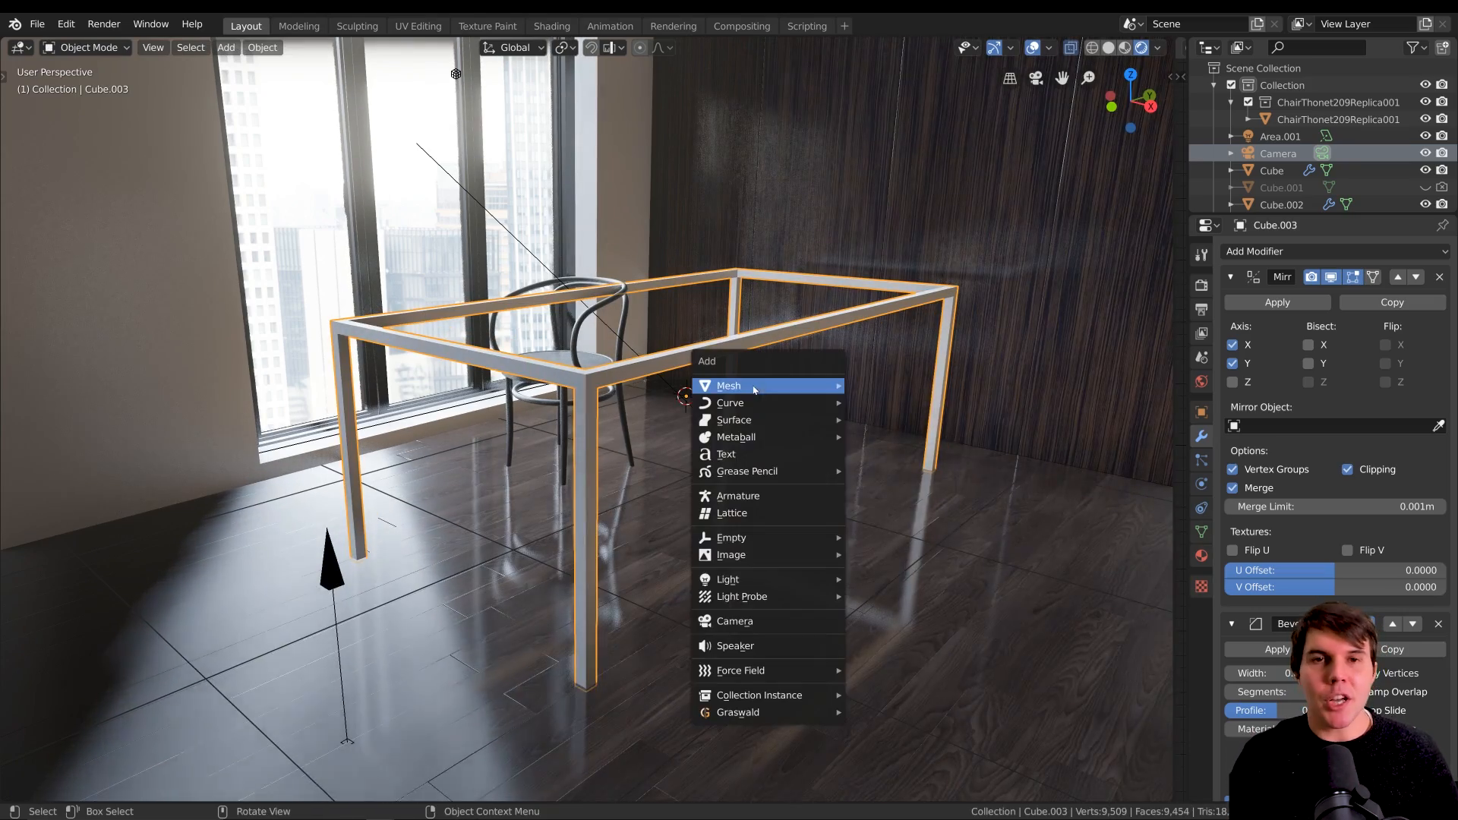
mouse_move(722, 384)
click(873, 385)
Raise the new plane about 0.352 m along Z to the top of the table frame.
key(g)
key(z)
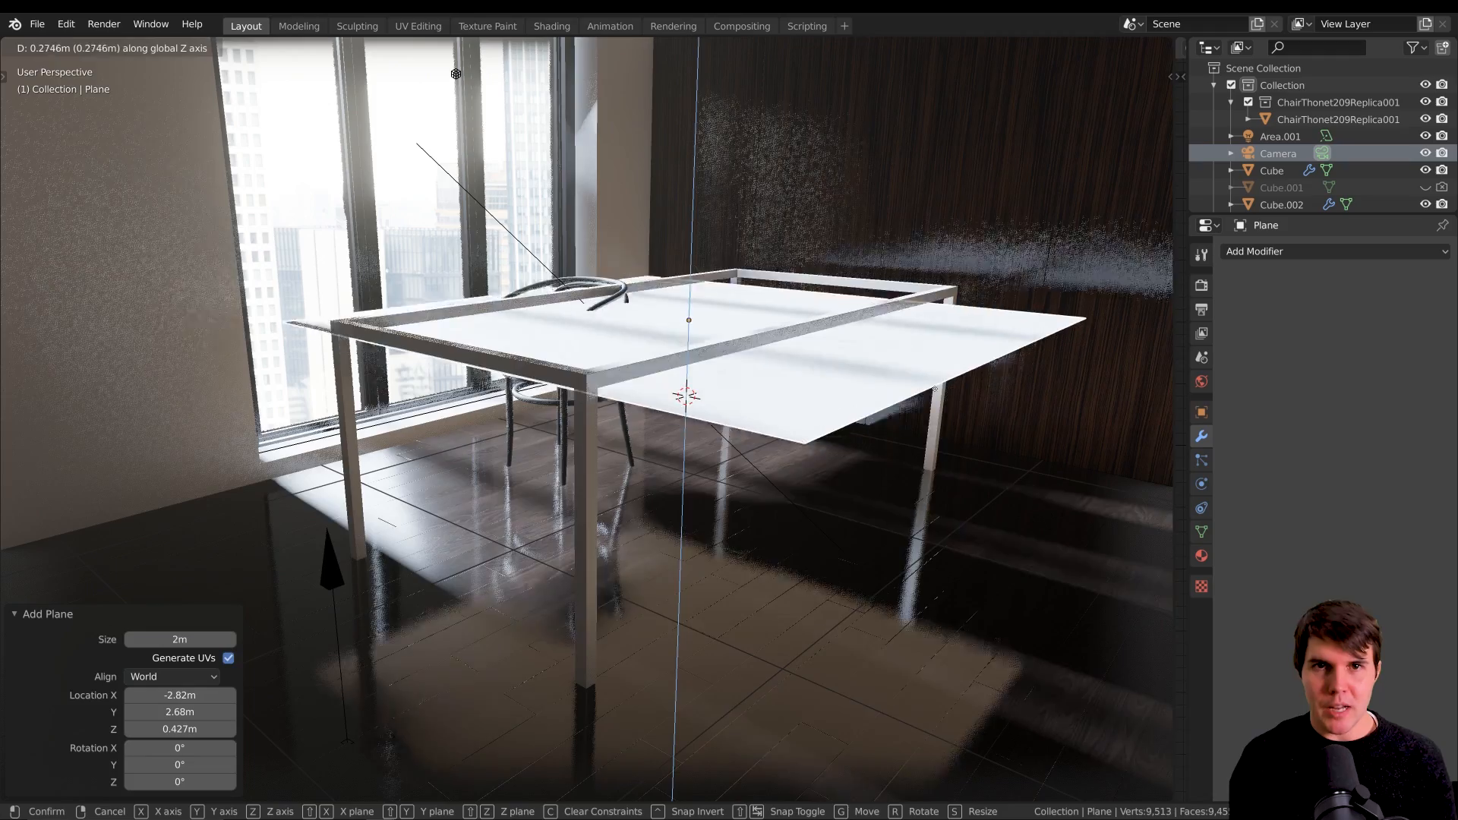
click(844, 374)
Scale the plane down along X and to 1.115 along Y so it covers the table frame.
key(s)
key(x)
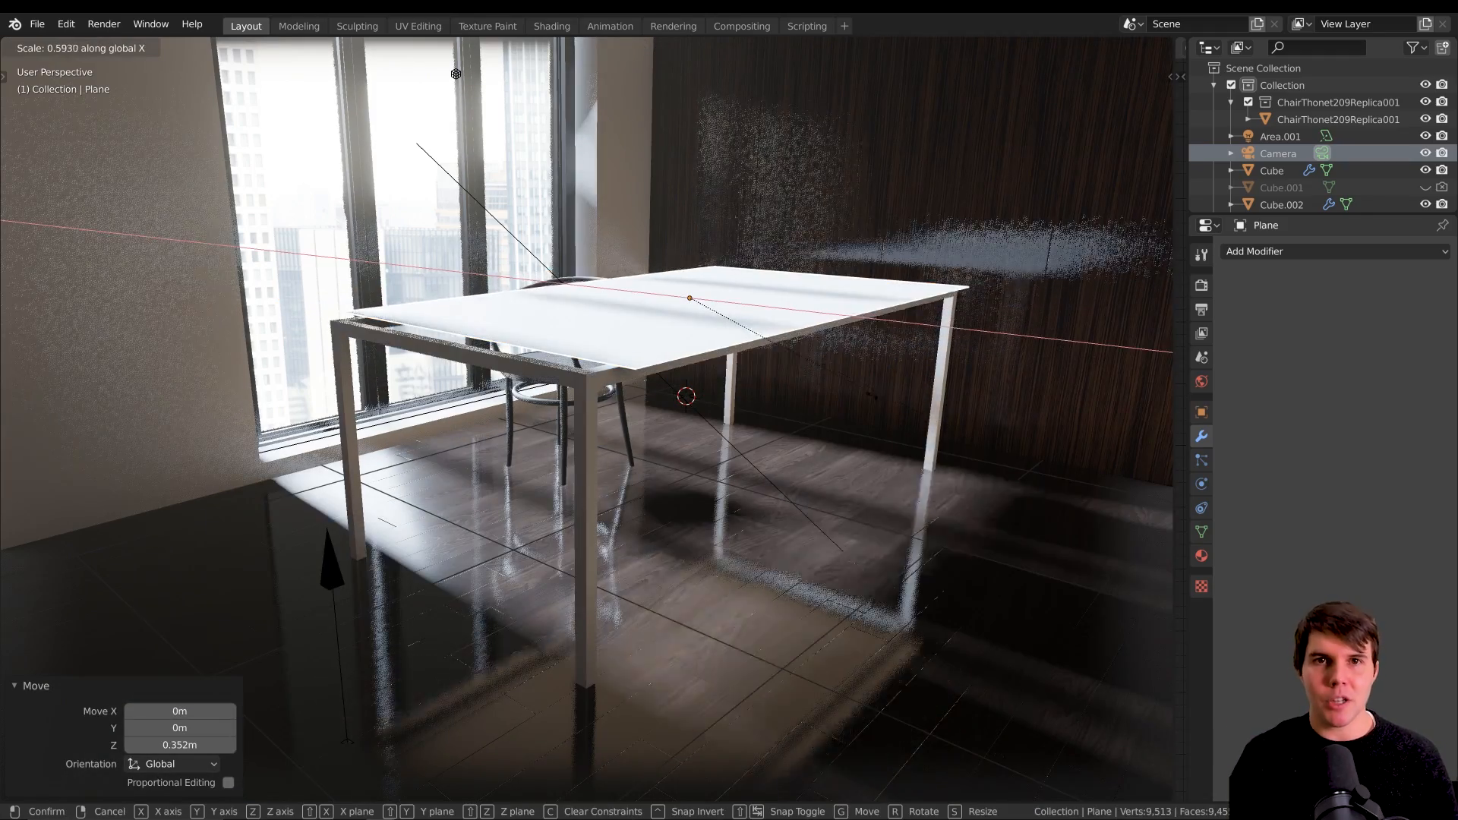
click(858, 386)
mouse_move(871, 394)
middle_down()
mouse_move(769, 395)
mouse_move(902, 401)
mouse_move(873, 404)
middle_up()
key(s)
key(y)
click(839, 397)
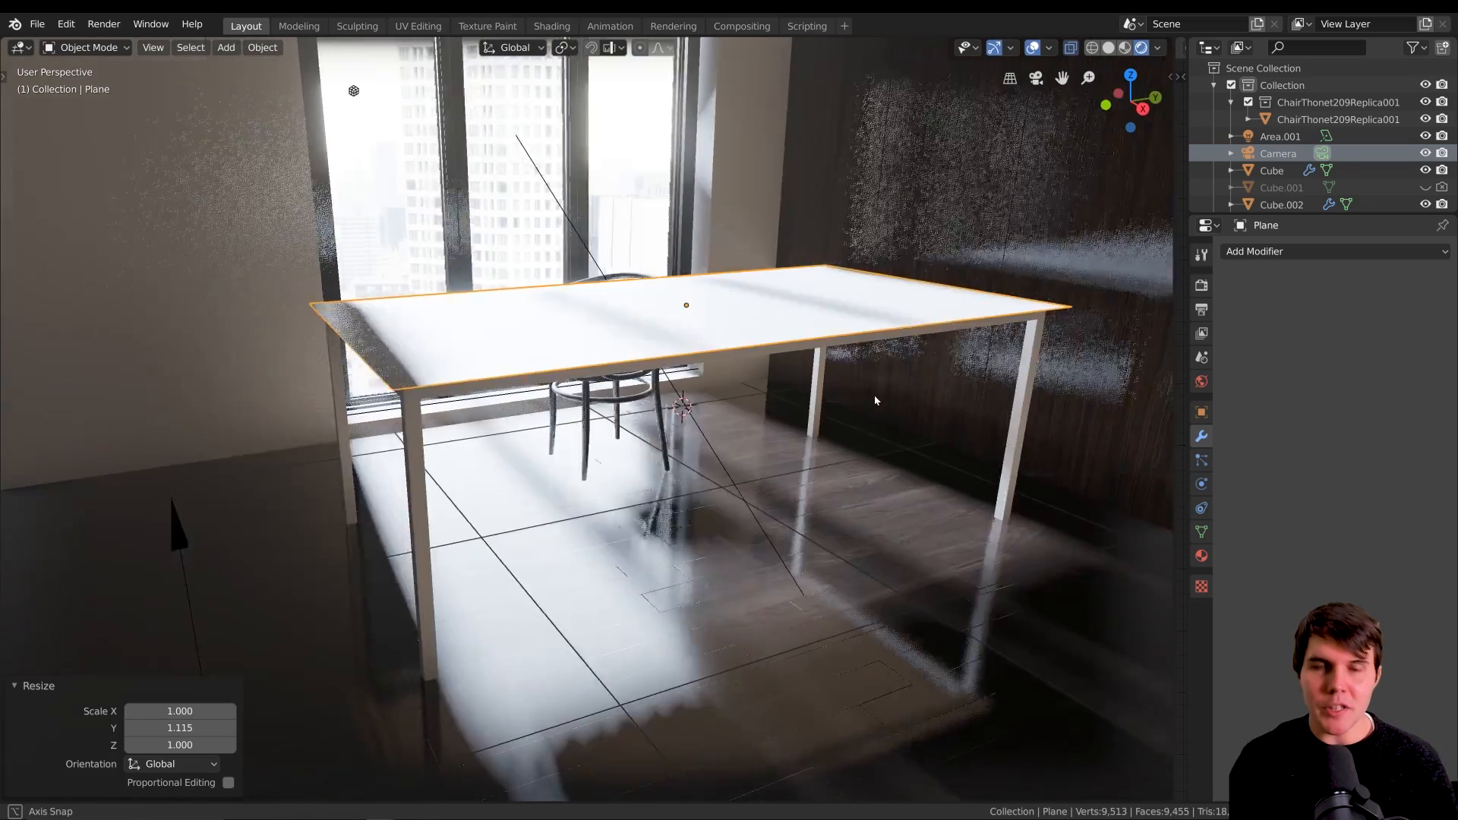
Move the table frame slightly along Y to align it beneath the plane, and reselect the plane.
click(410, 420)
key(g)
key(y)
click(425, 420)
middle_drag(425, 420, 585, 366)
click(585, 369)
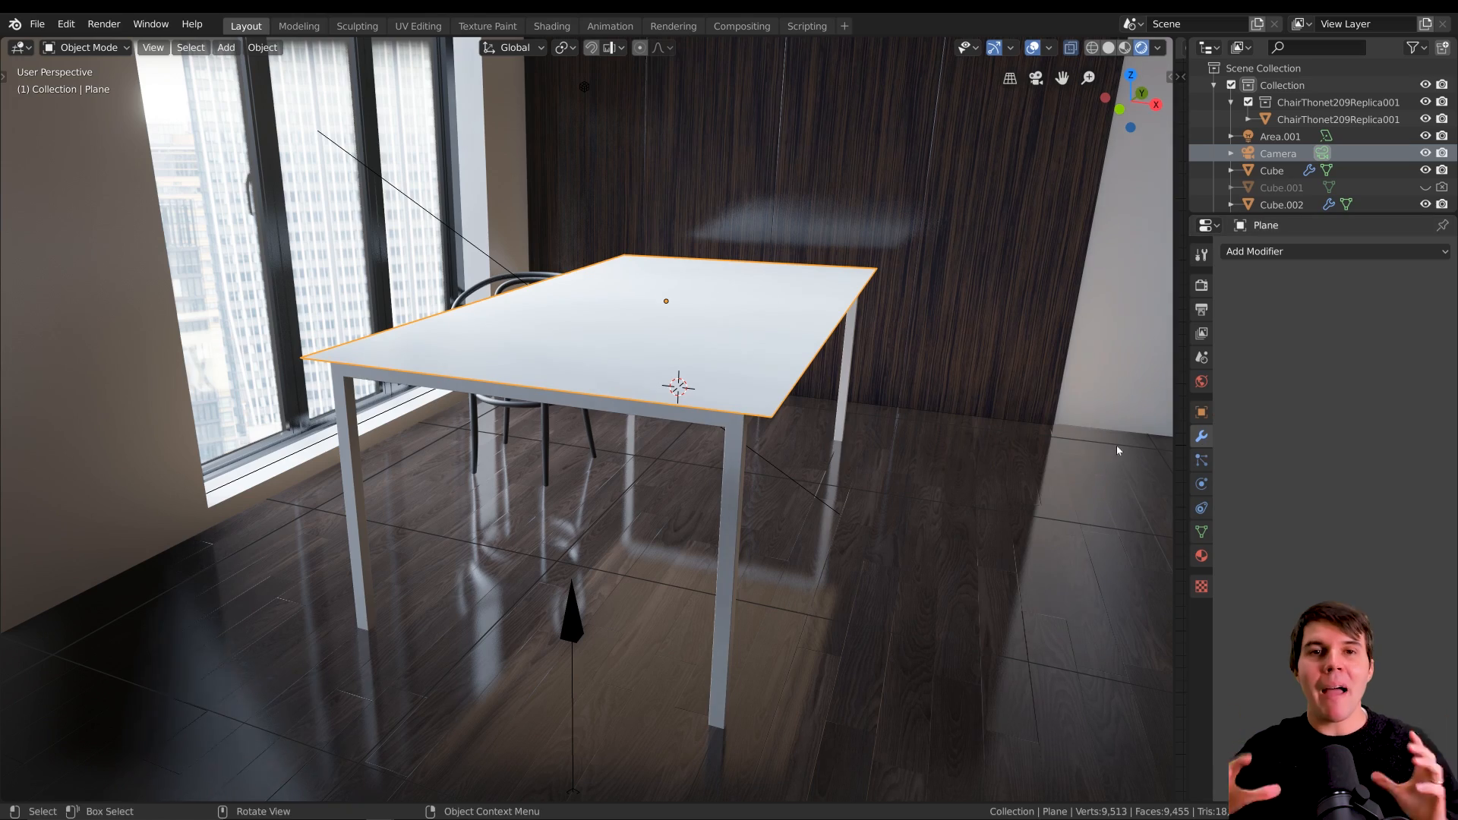
Add a Solidify modifier to the tabletop plane, apply the plane's scale, and set offset 1 and thickness 0.035 m.
click(1283, 253)
click(1117, 513)
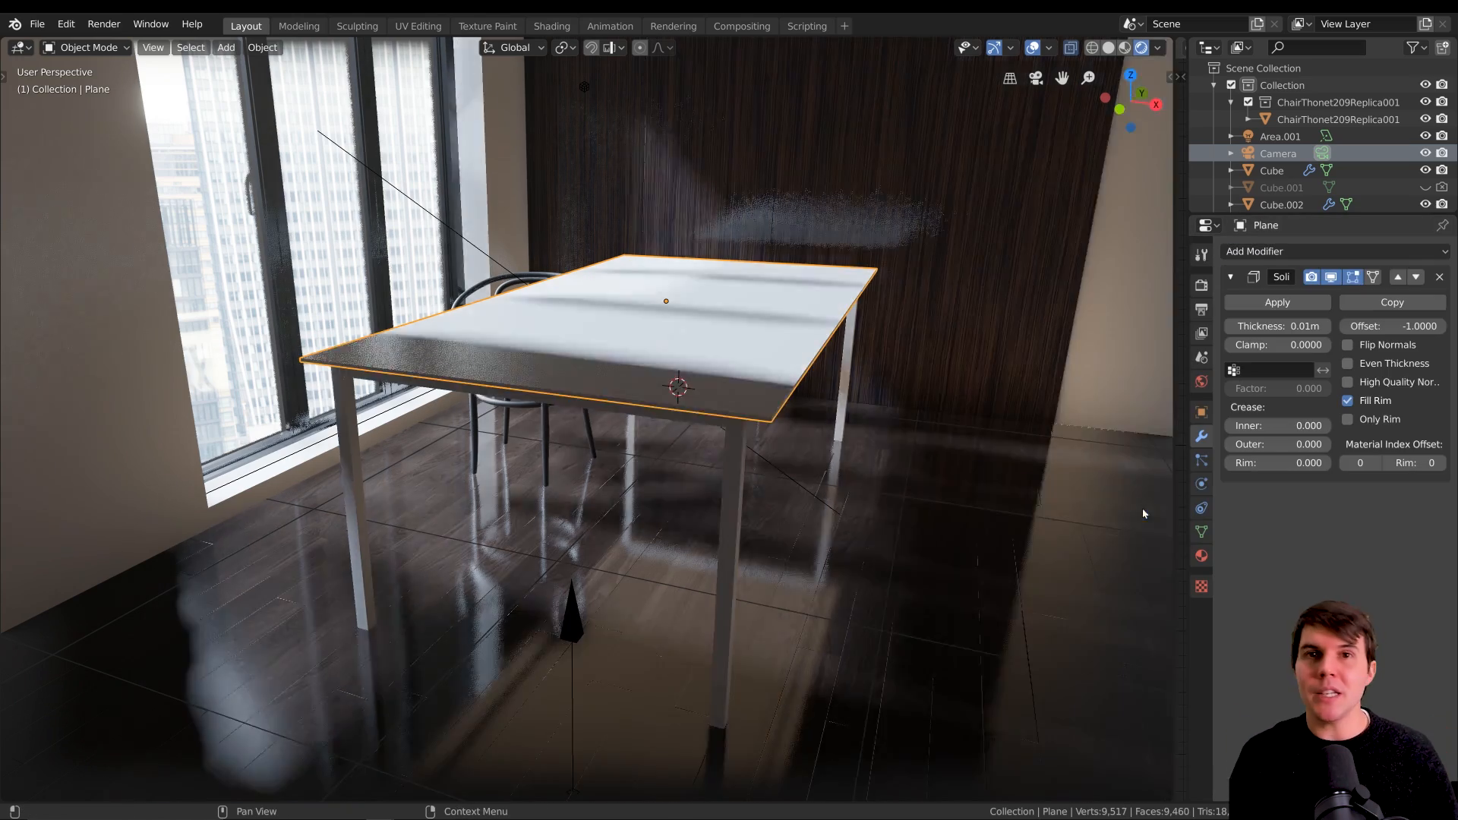
click(884, 440)
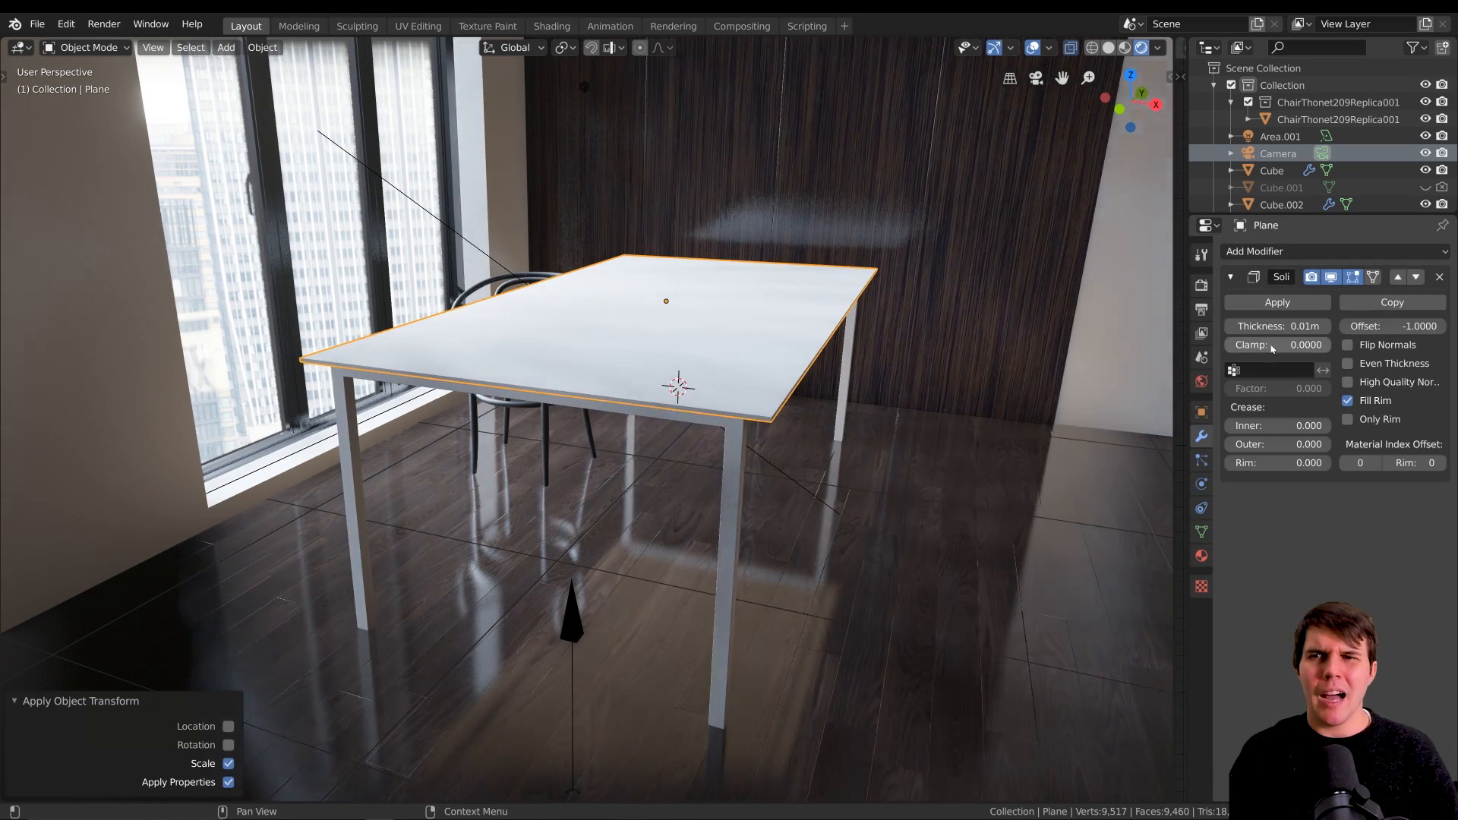
key(minus)
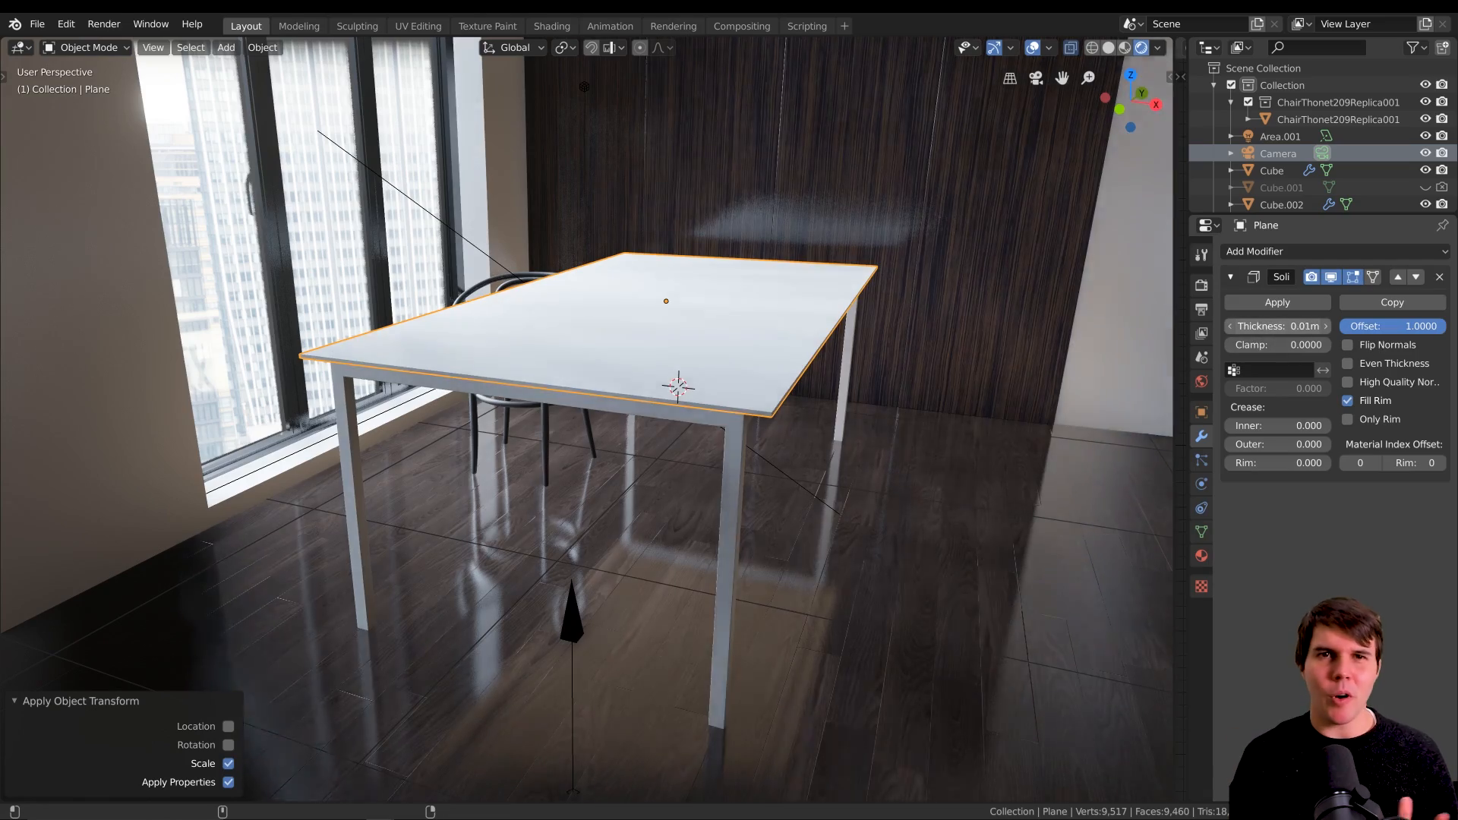
drag(1279, 326, 1306, 326)
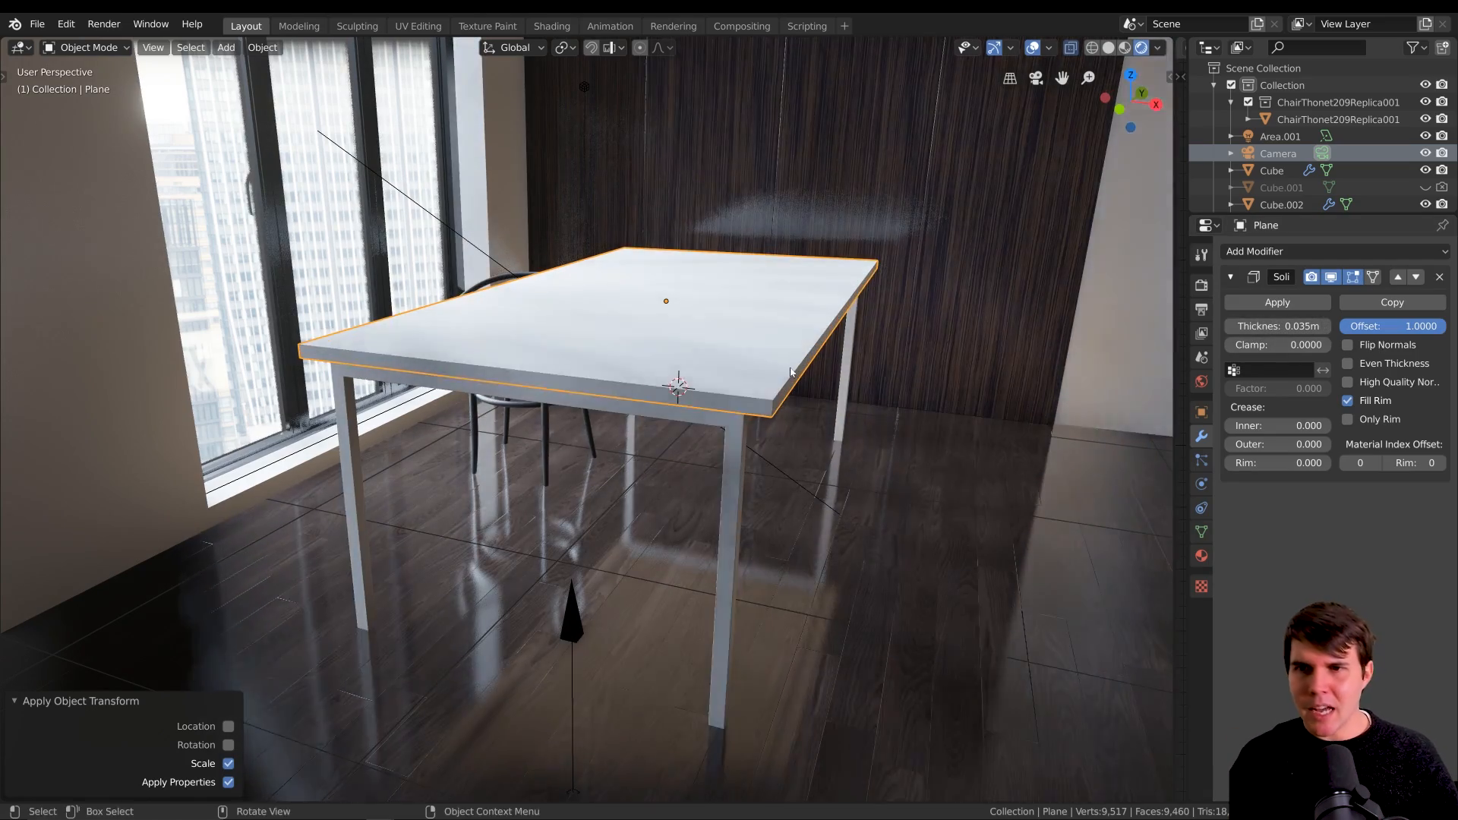
Scale the tabletop along X to 0.763 to narrow it.
middle_drag(730, 373, 985, 380)
key(s)
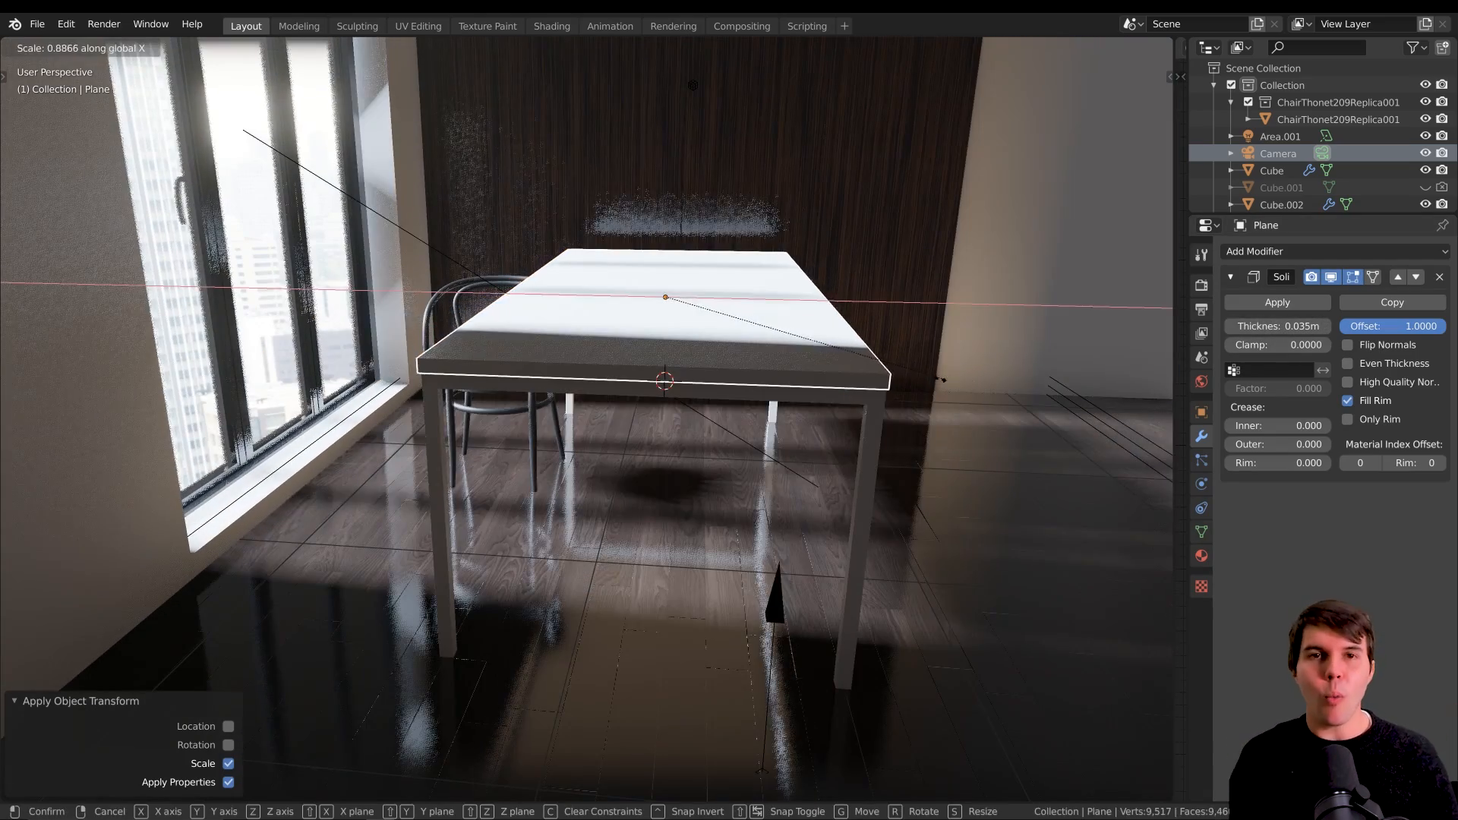
click(896, 372)
Shift the table frame's mesh slightly along X in Edit Mode so its outer edge lines up with the tabletop.
middle_drag(897, 372, 871, 406)
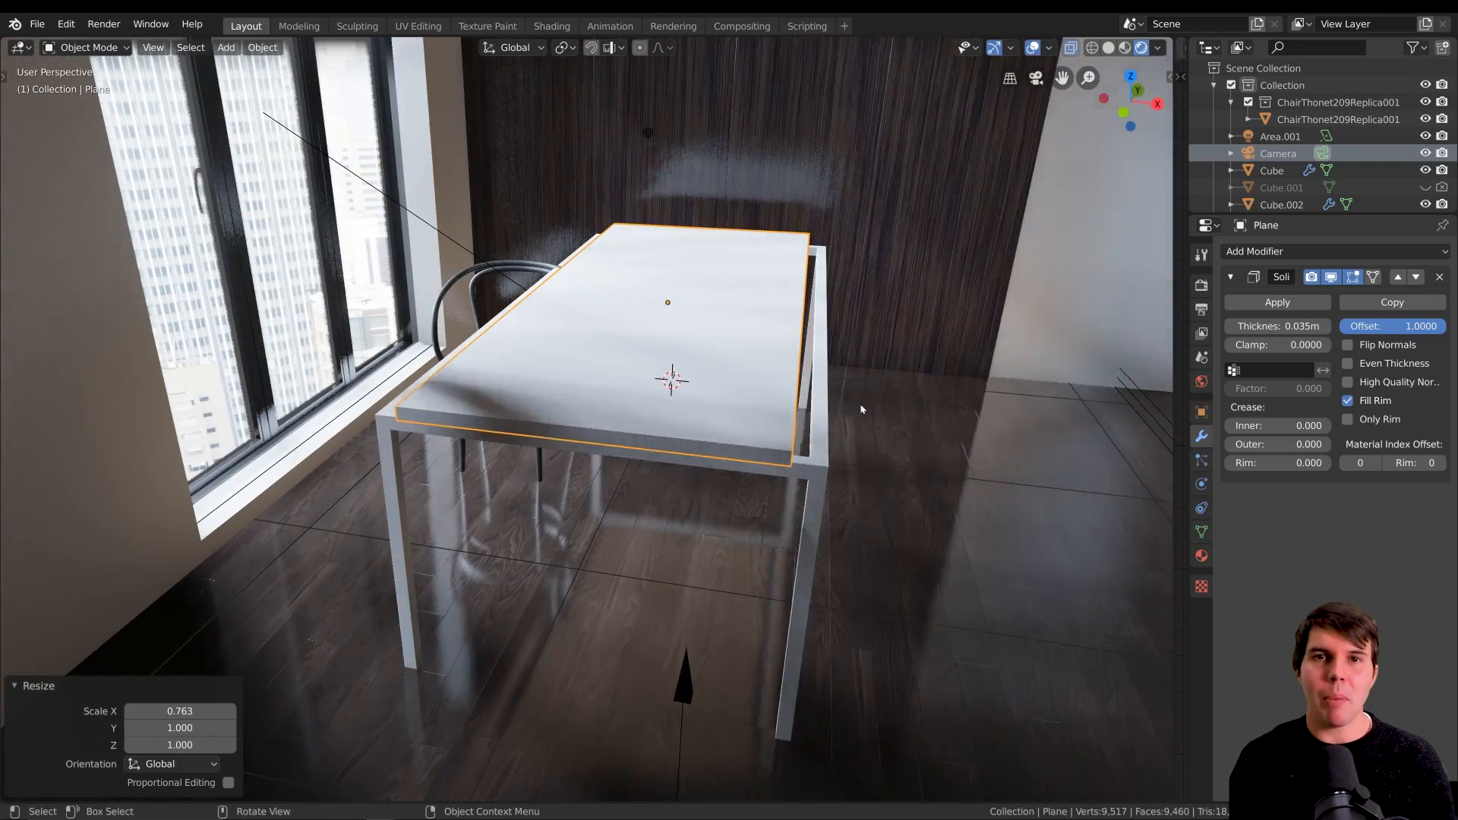
click(817, 425)
key(Tab)
key(c)
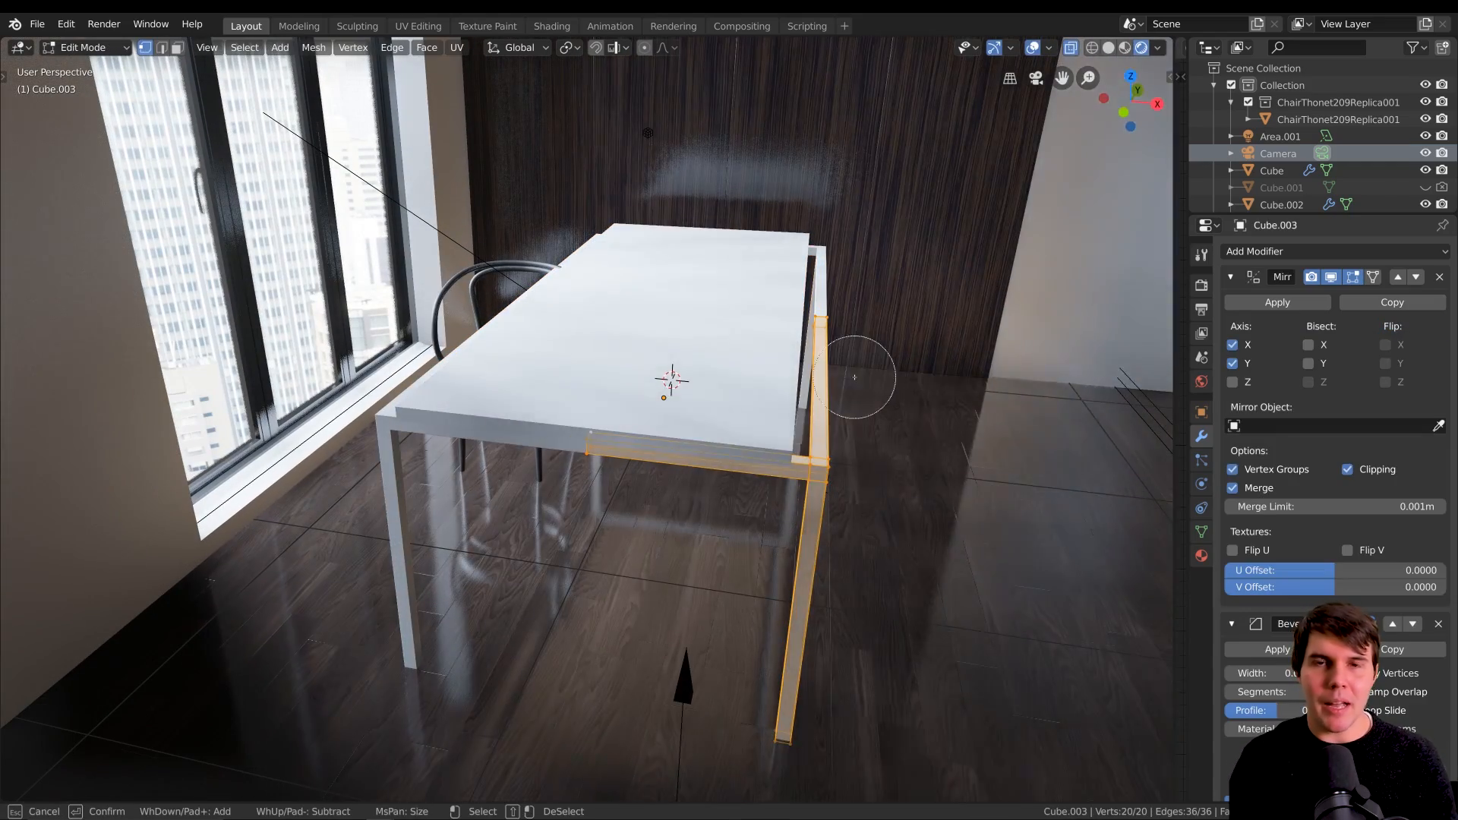
key(Escape)
key(g)
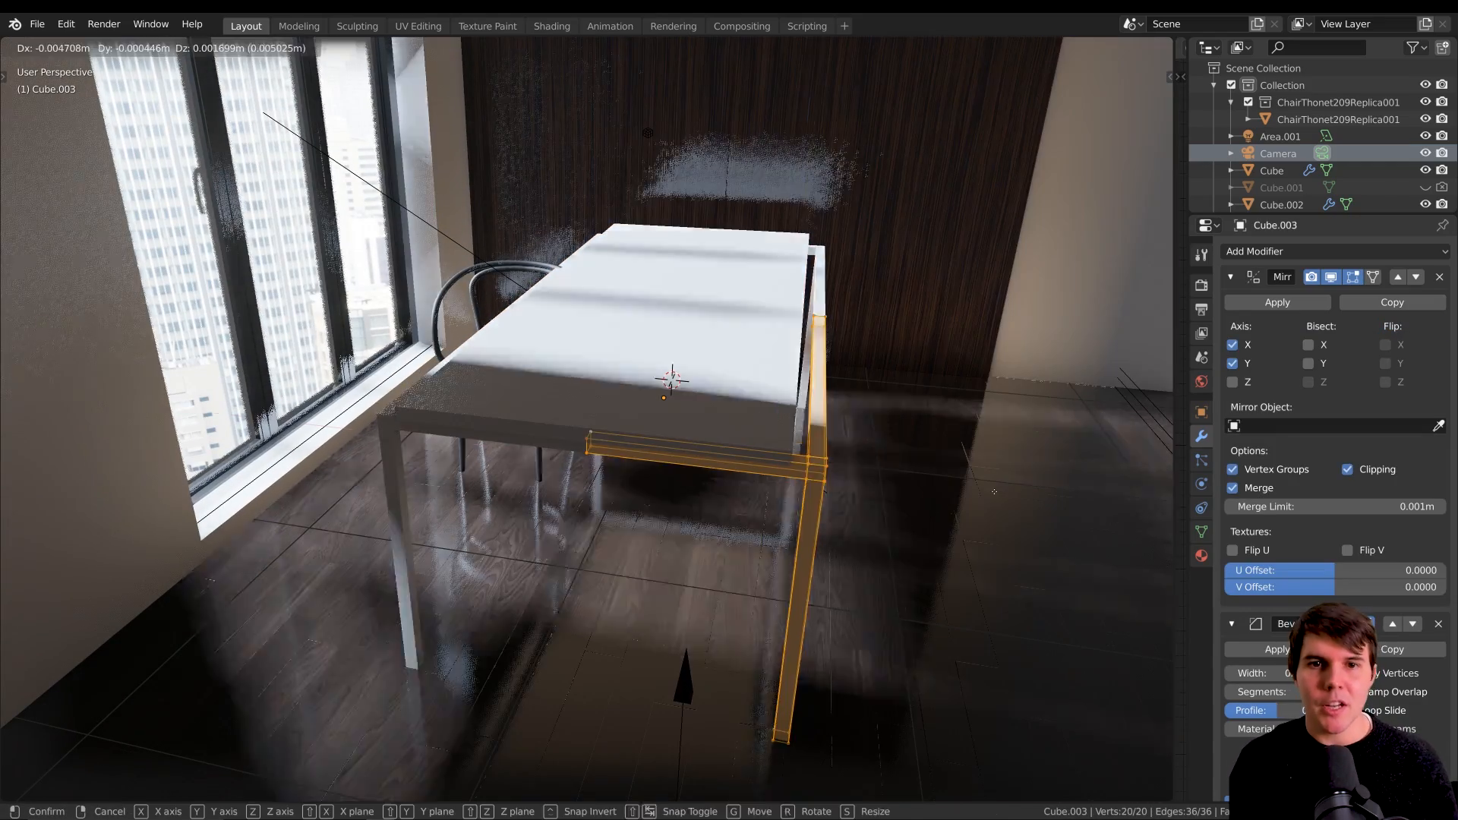
key(x)
click(994, 492)
middle_drag(994, 492, 922, 440)
key(Tab)
Lower the tabletop plane by 0.0162 m along Z onto the frame and apply its scale.
click(605, 337)
key(g)
key(z)
click(683, 334)
key(ctrl+a)
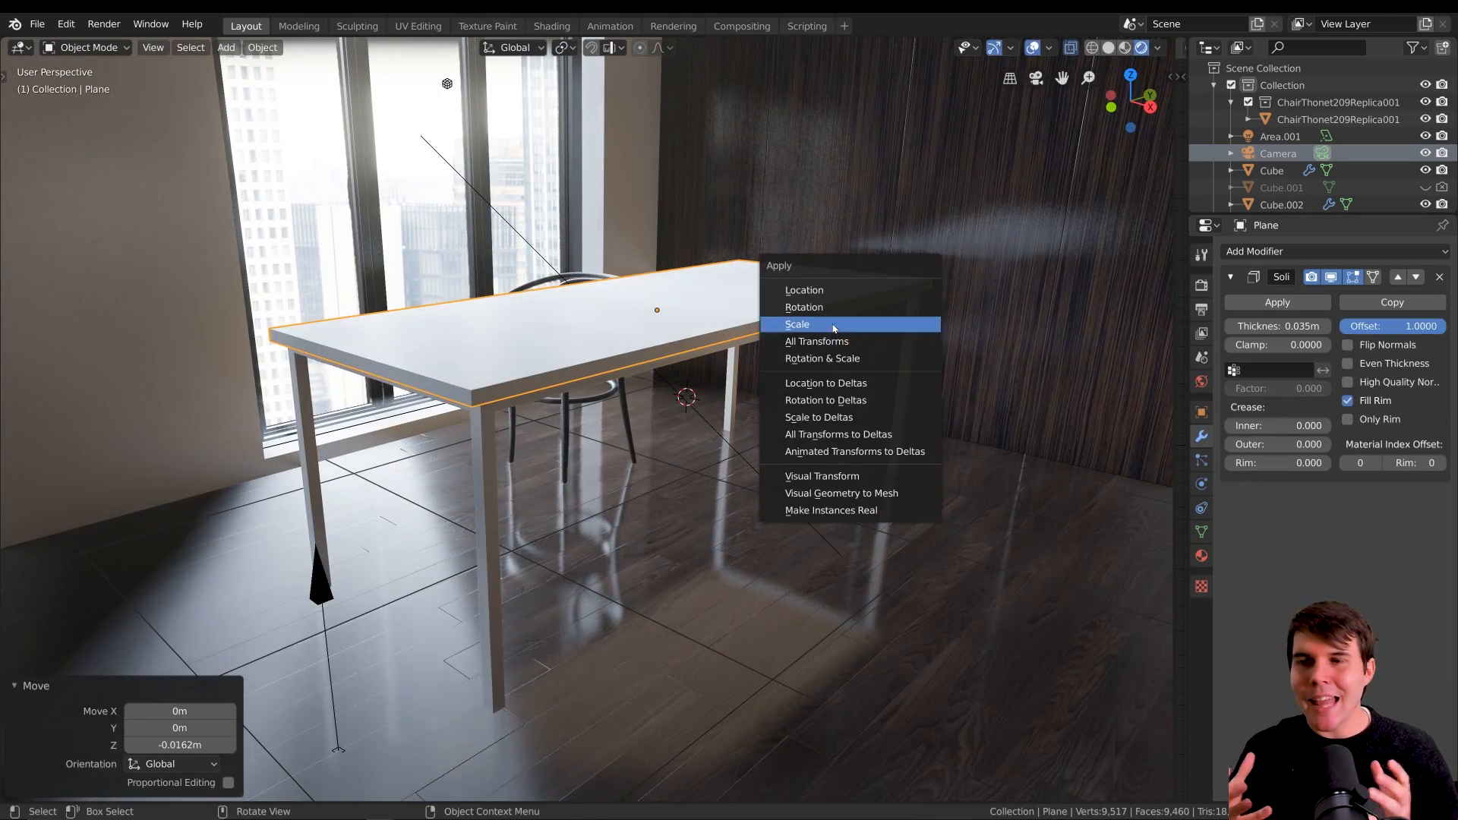
click(834, 325)
Add a Bevel modifier to the tabletop with a width of 0.004 m and 3 segments.
click(1292, 251)
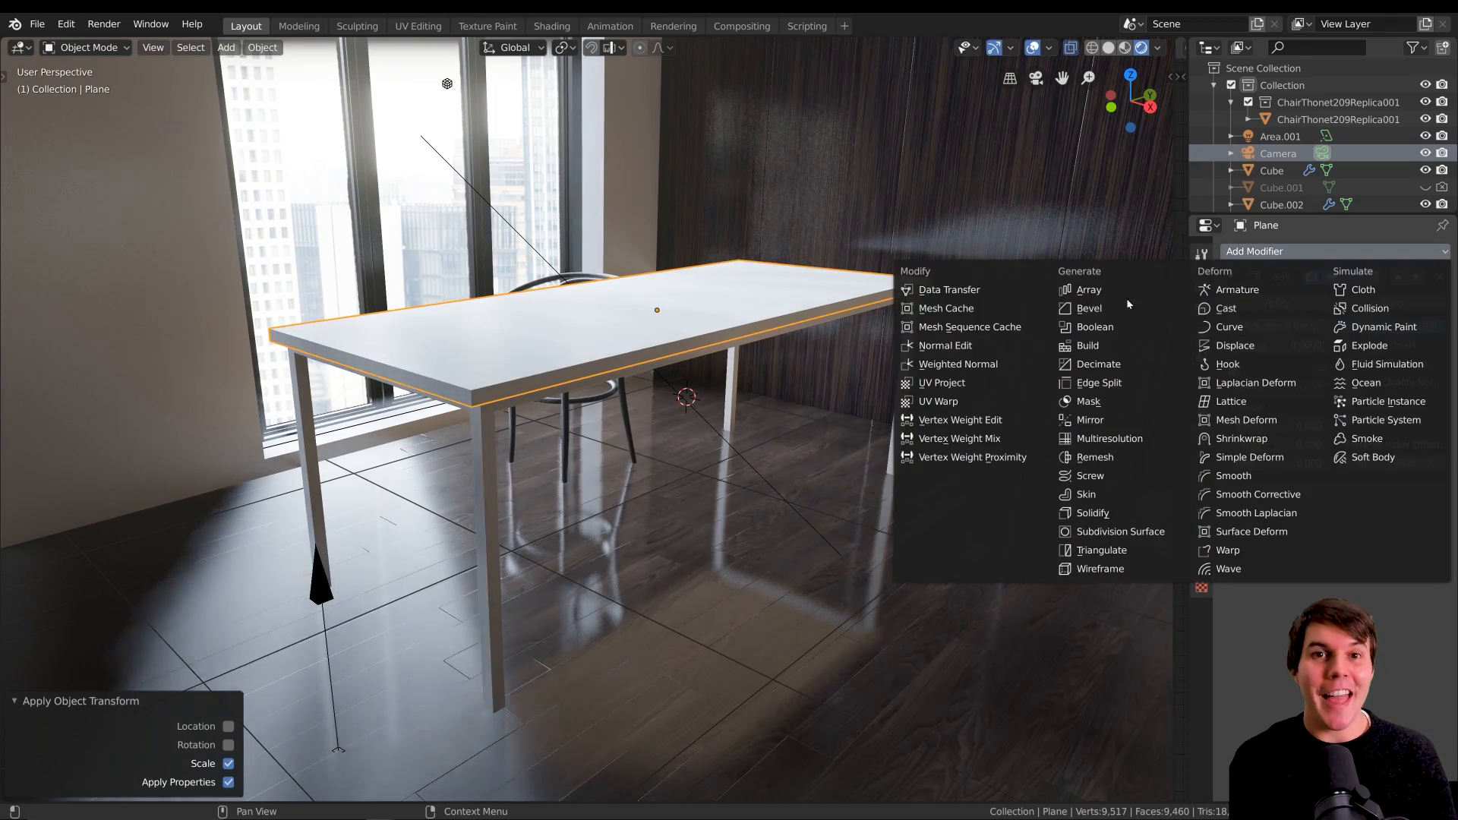
click(1088, 308)
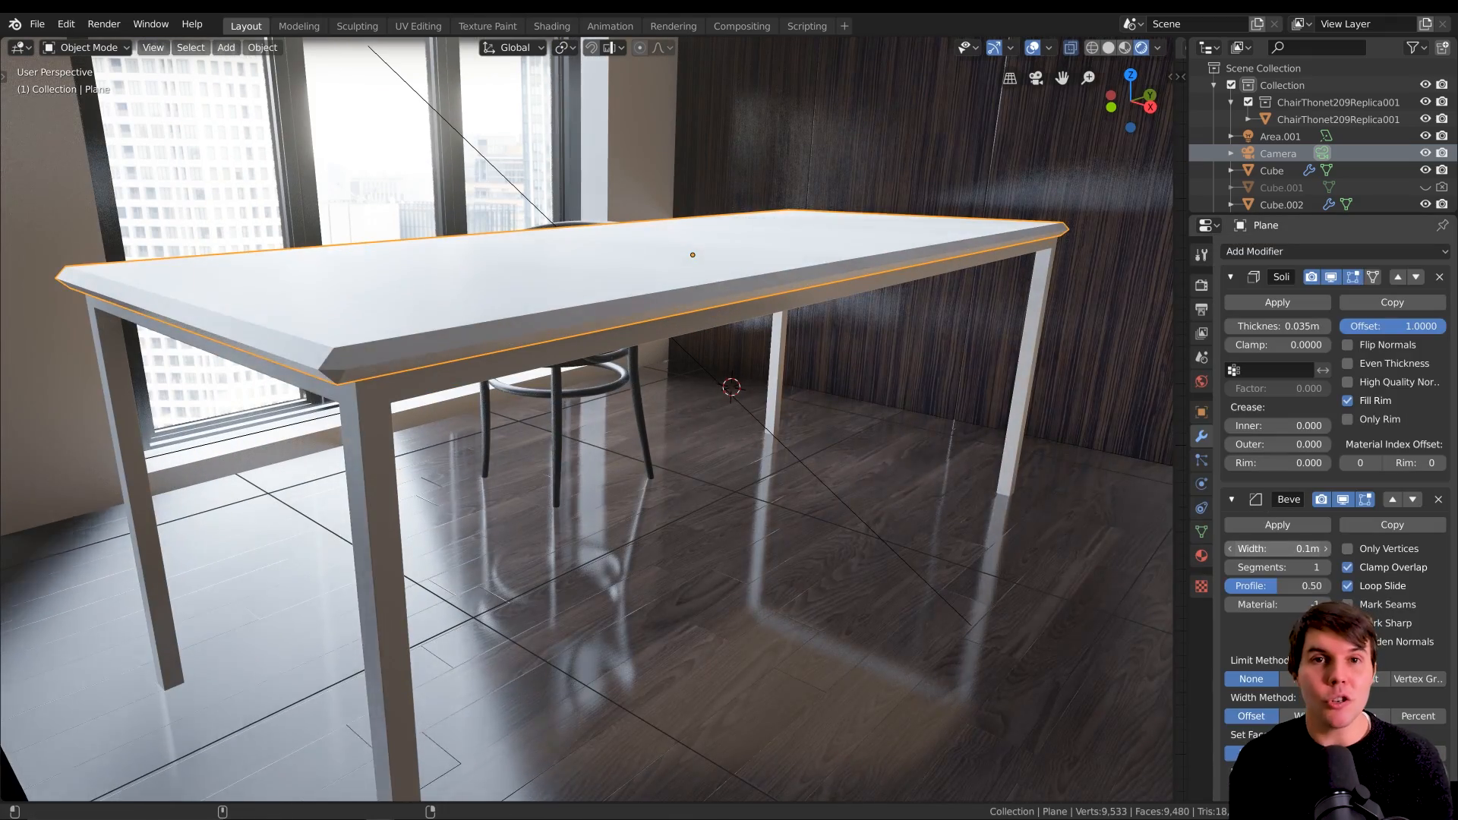
drag(1292, 549, 1270, 549)
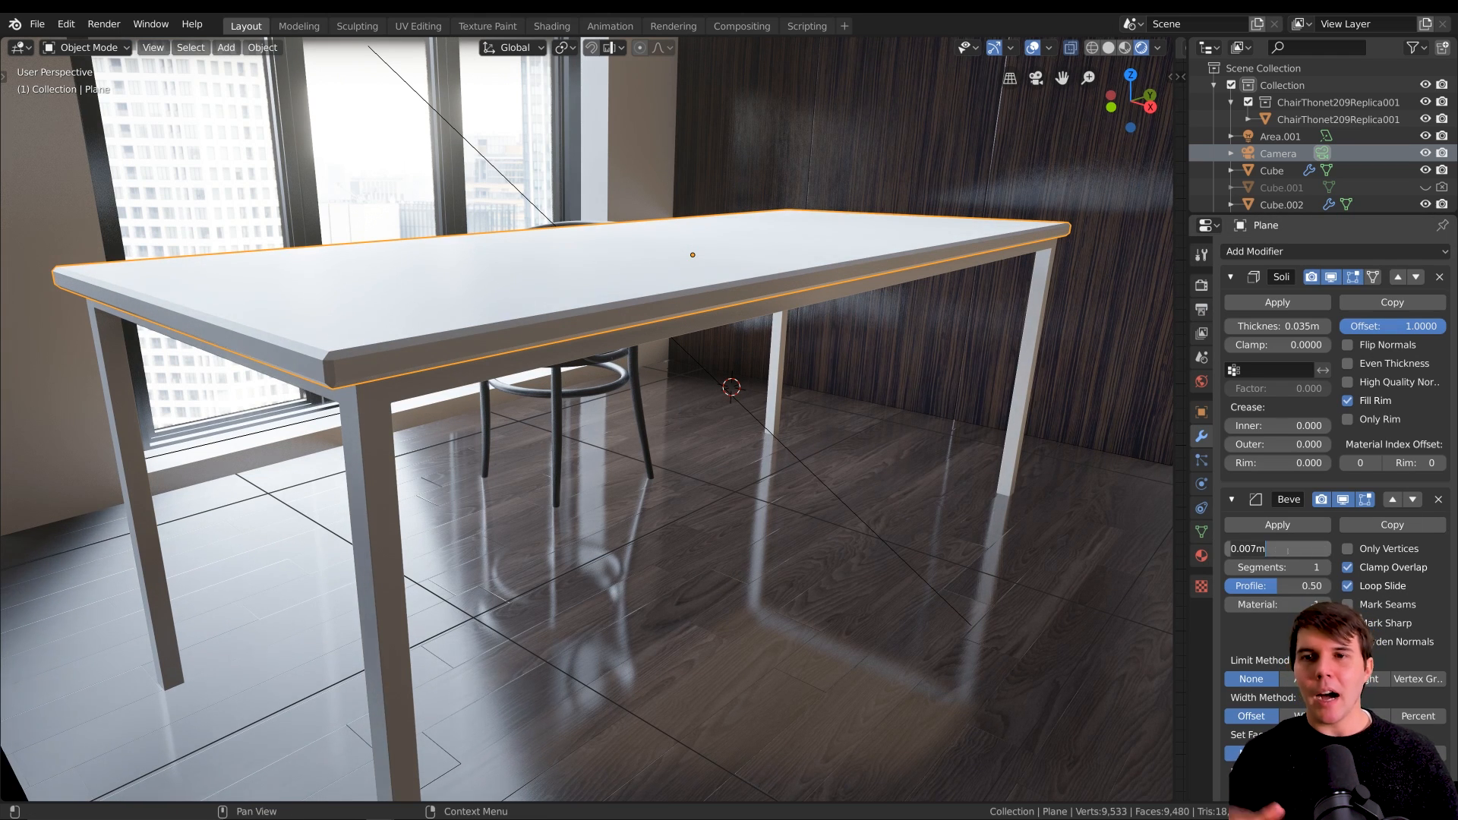
key(Return)
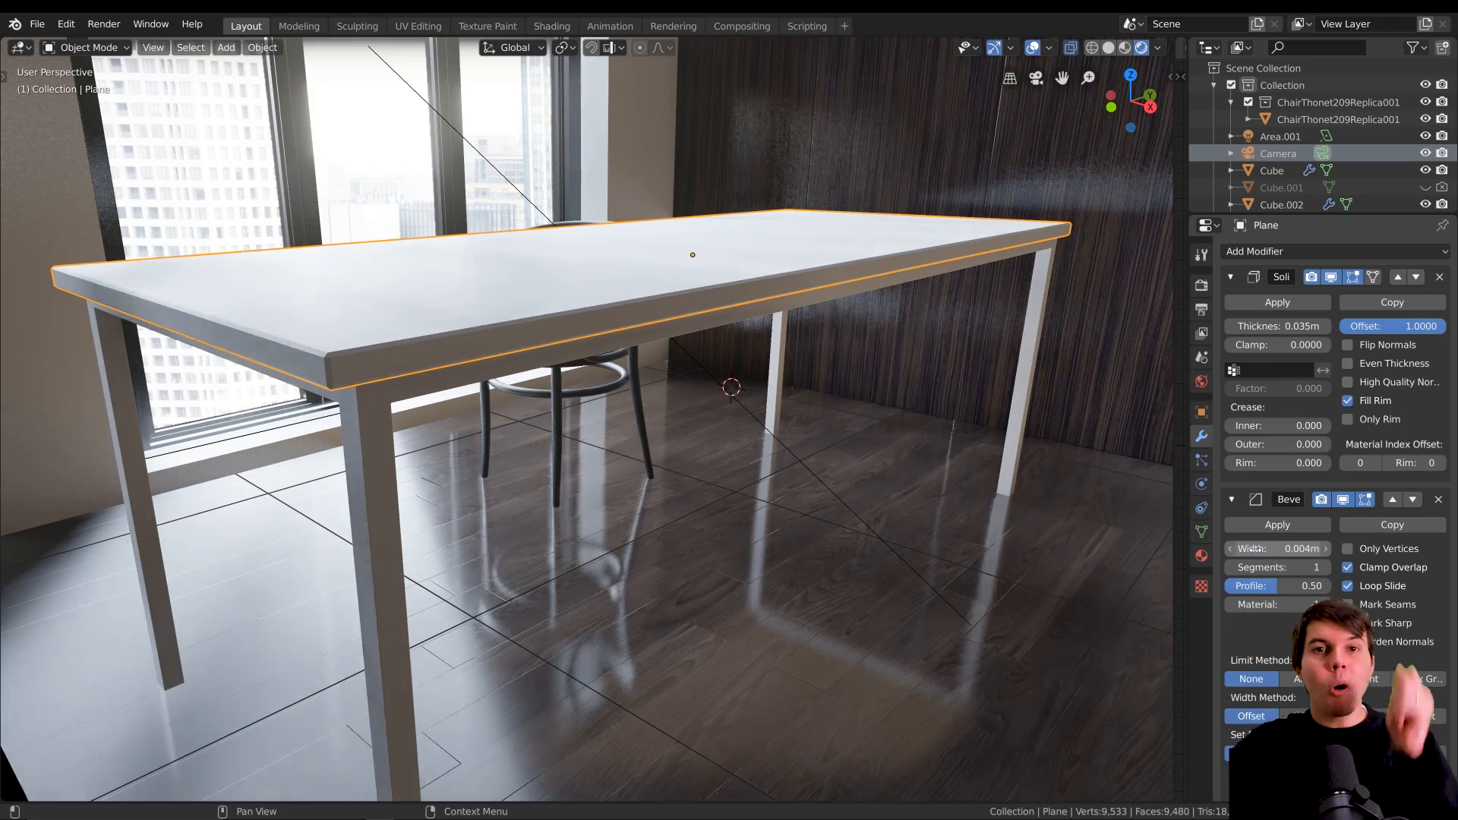
click(1324, 568)
click(1325, 567)
scroll(554, 312, down, 1)
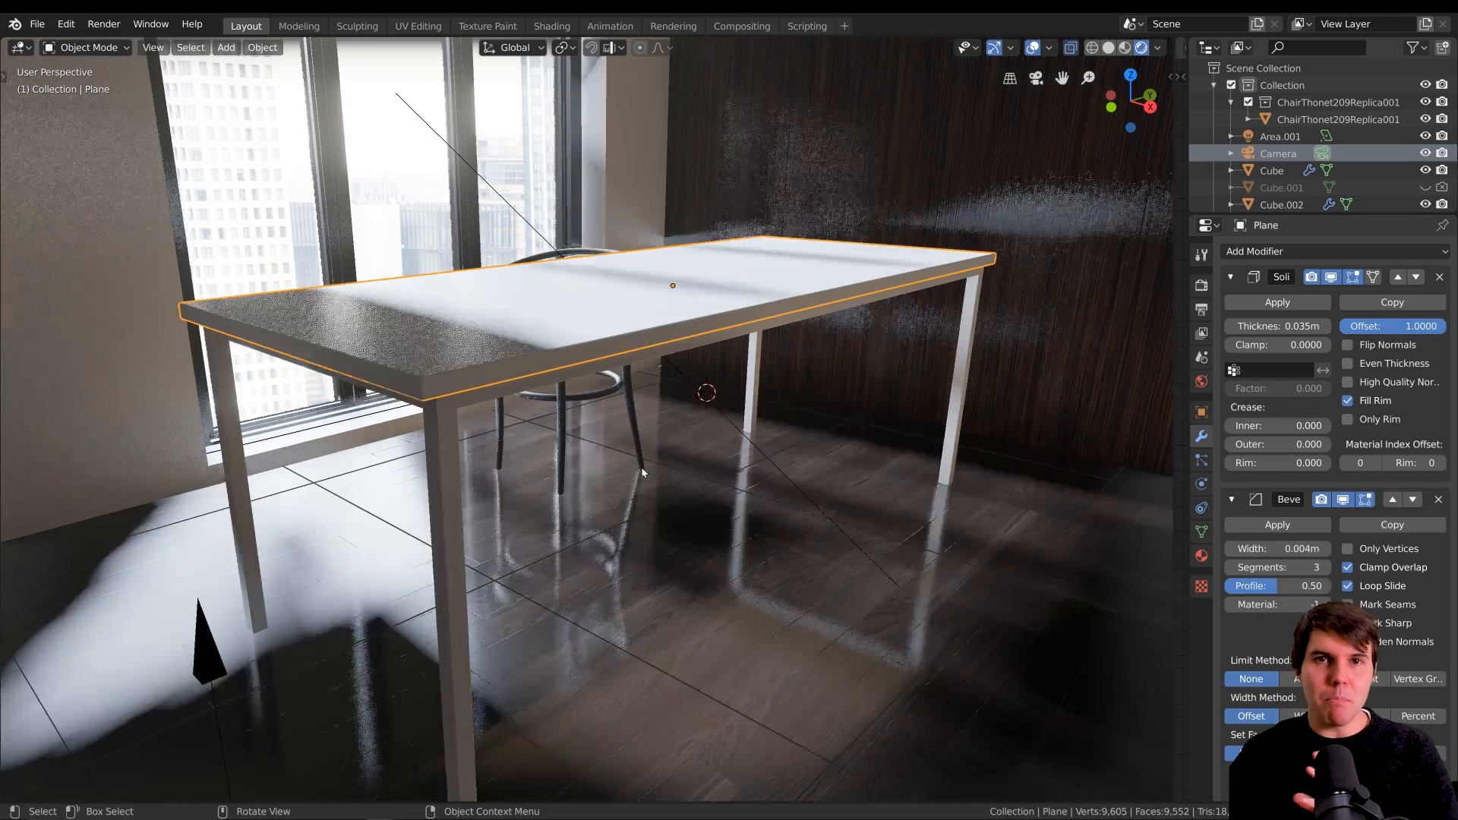
Shade the tabletop and the table frame smooth.
right_click(554, 312)
click(559, 319)
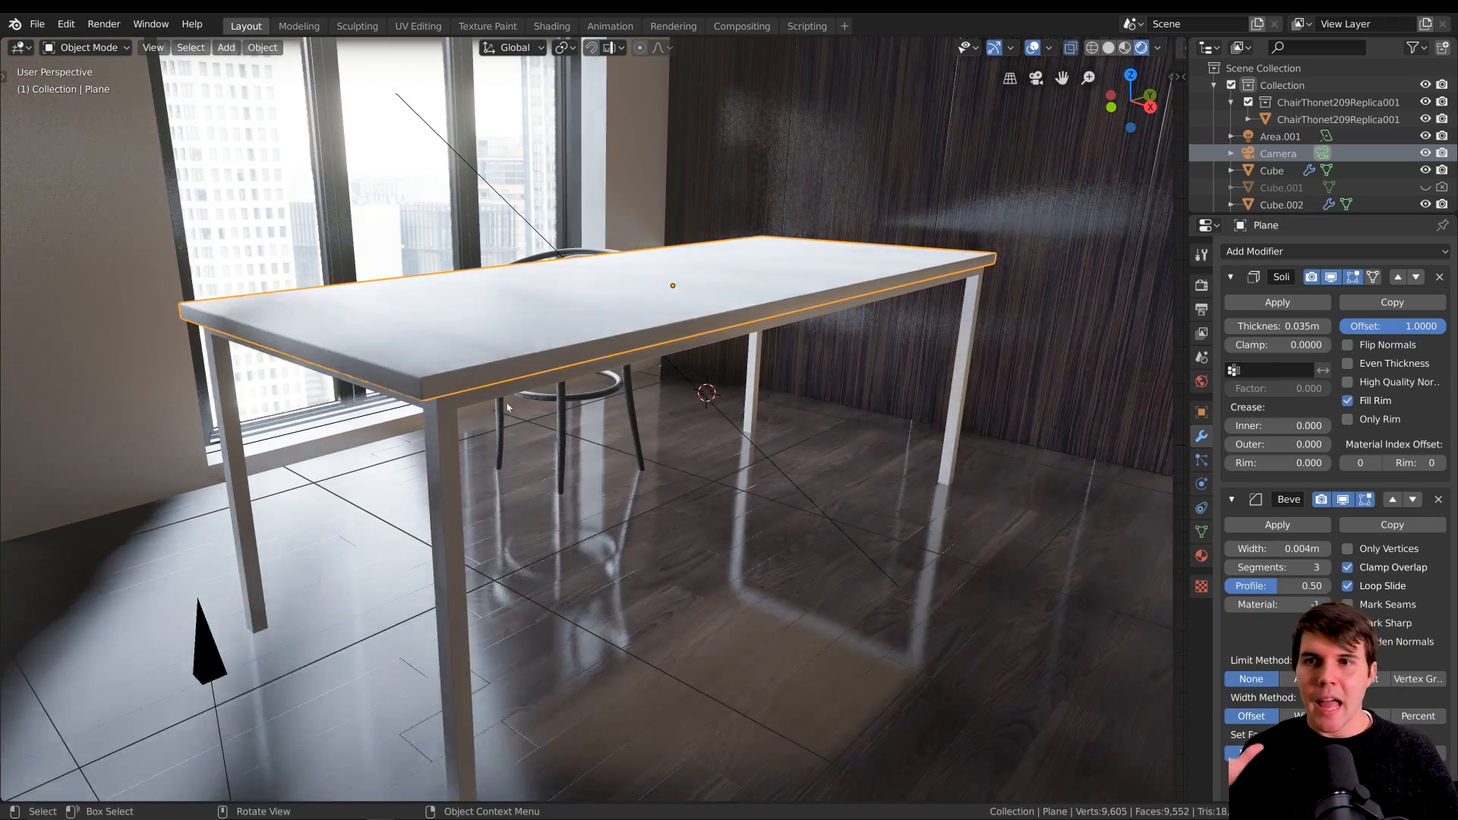
click(440, 441)
right_click(440, 440)
click(461, 438)
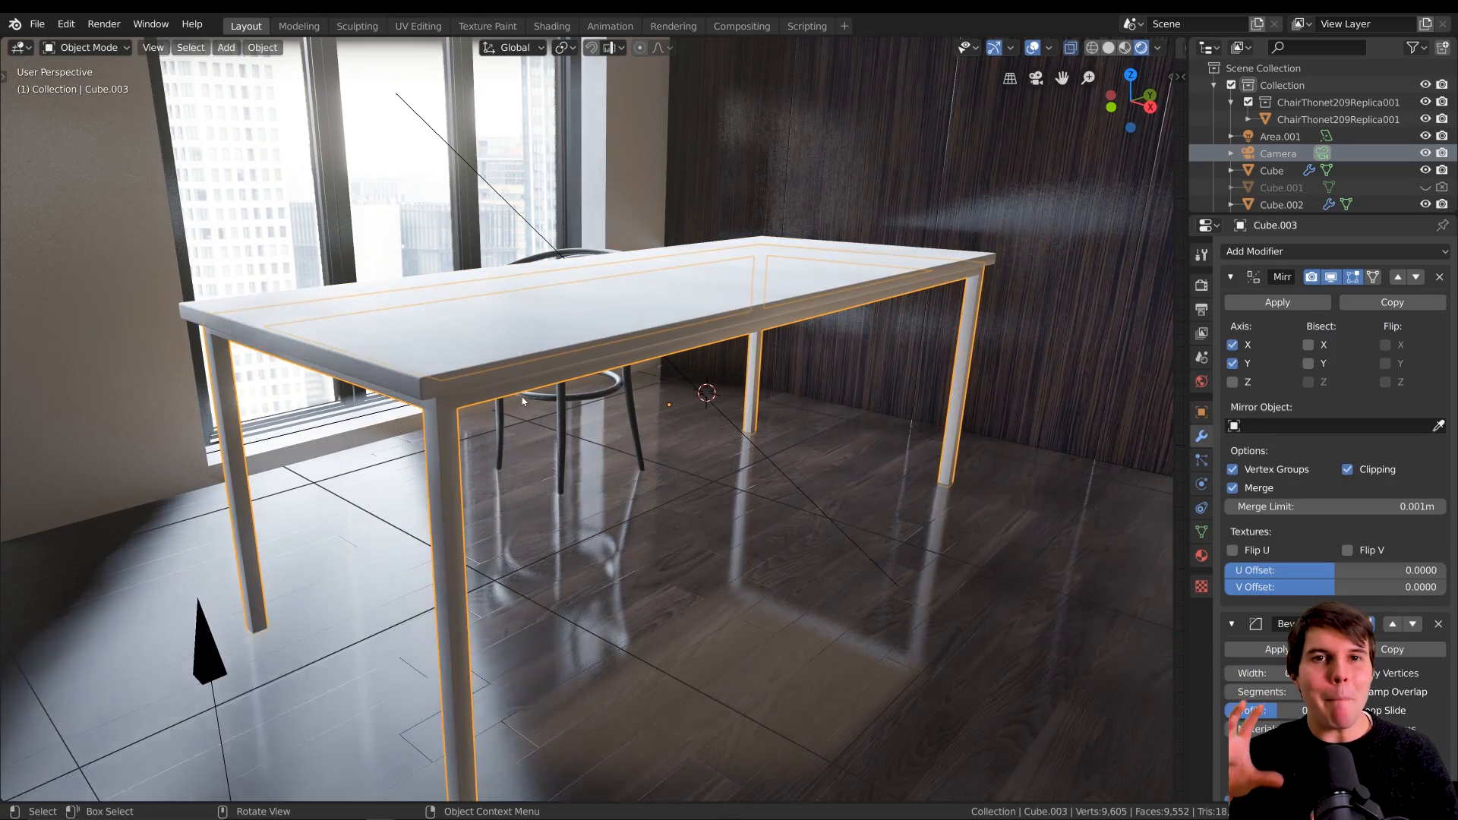
right_click(445, 429)
click(447, 435)
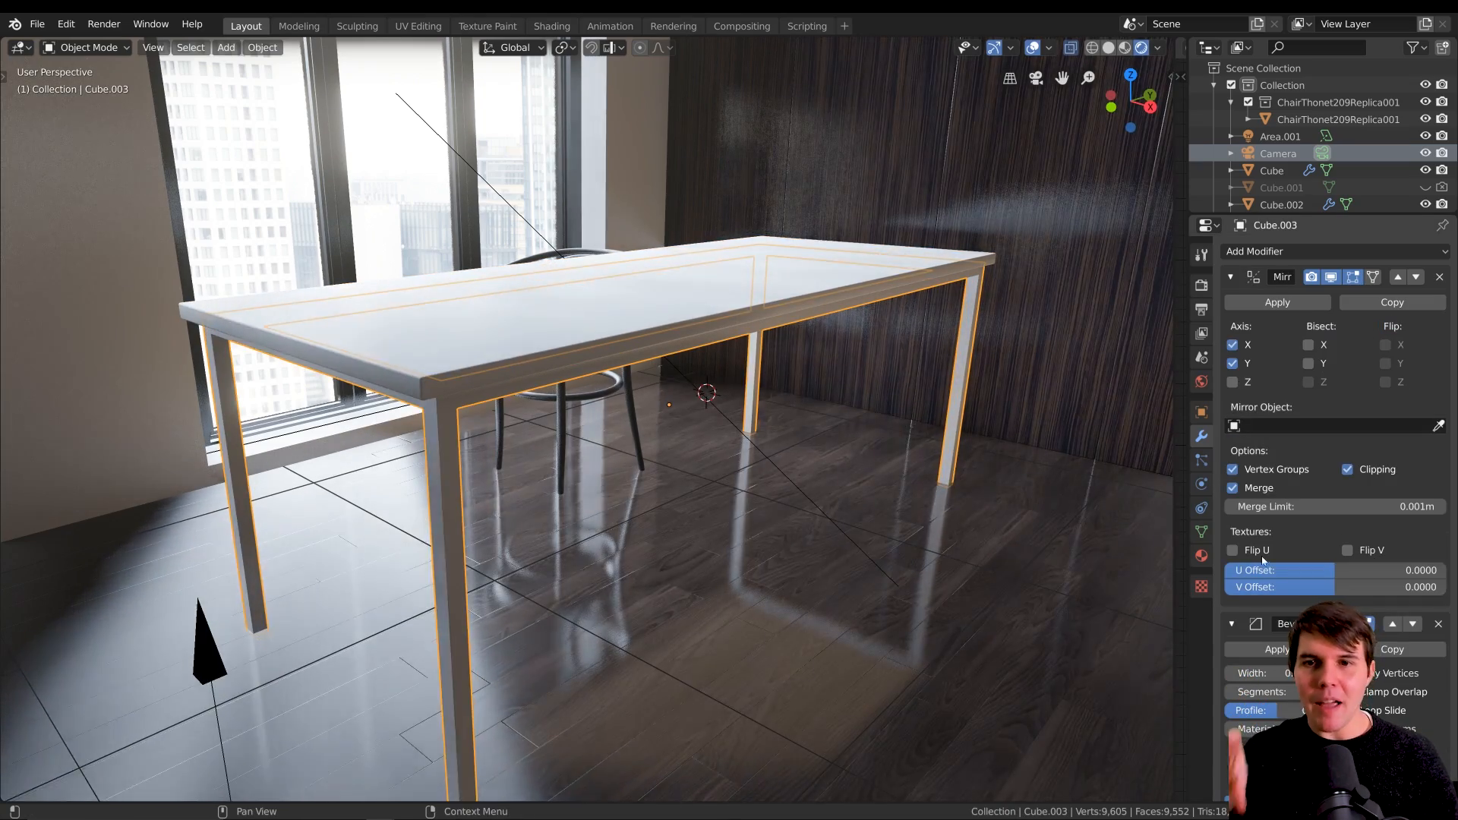
Create a new material for the table frame and set its base color to near-black.
click(1201, 556)
click(1343, 376)
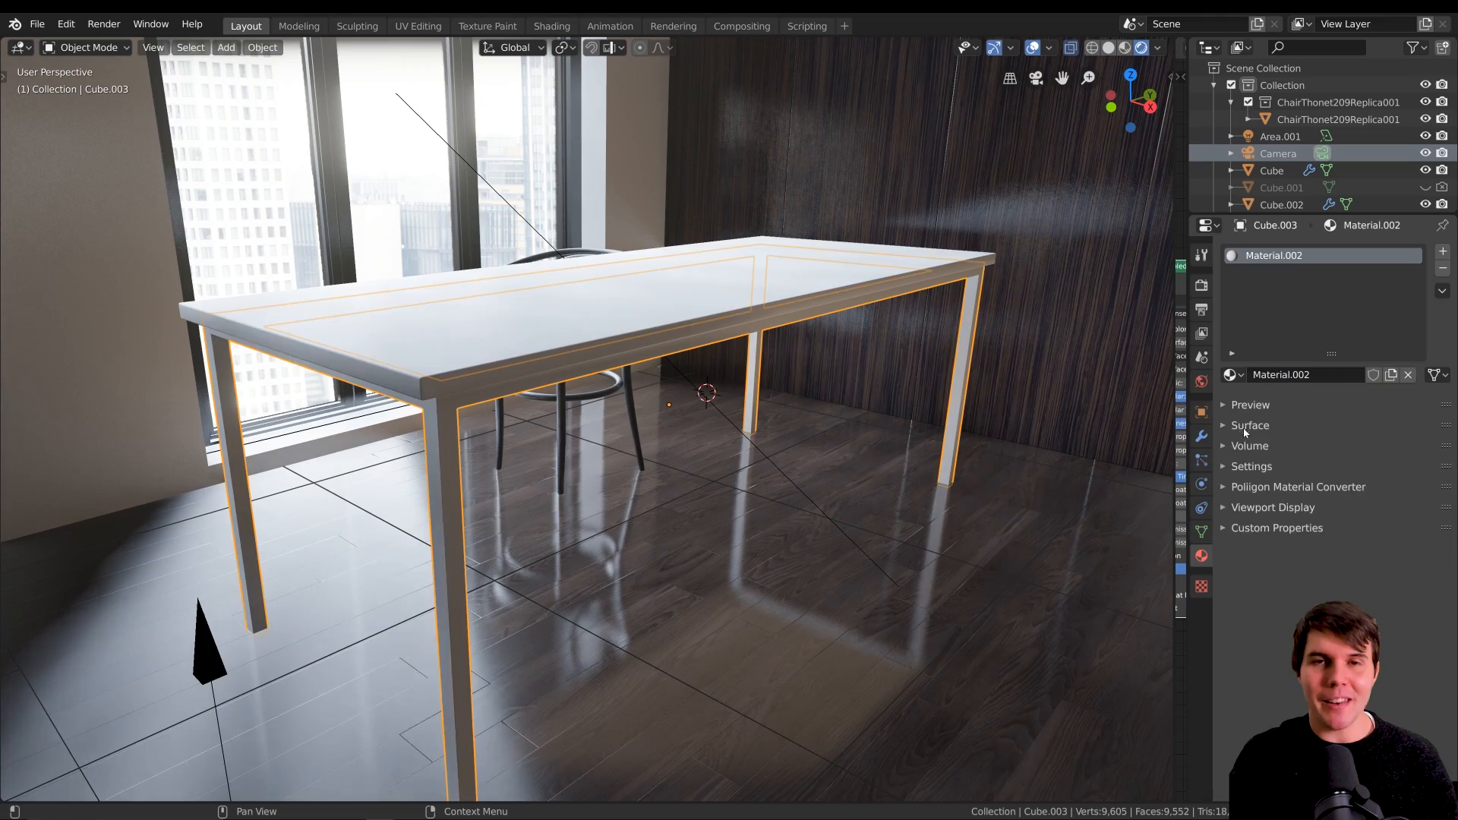
click(1392, 551)
drag(1360, 509, 1323, 509)
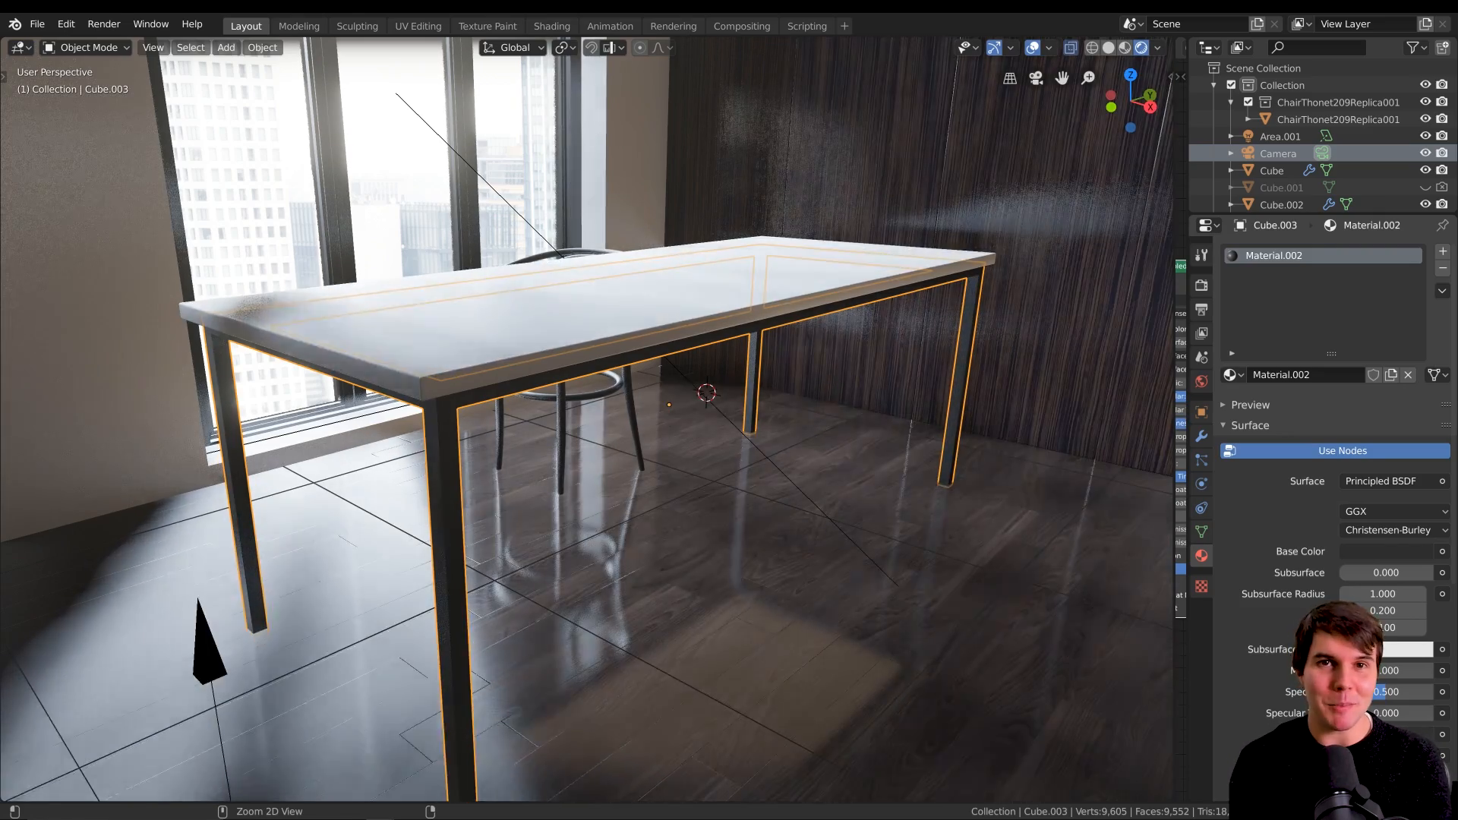
Select the tabletop and set the Poliigon Material Converter's texture path to the Poliigon Textures folder.
middle_drag(479, 467, 563, 423)
scroll(563, 423, down, 2)
click(585, 376)
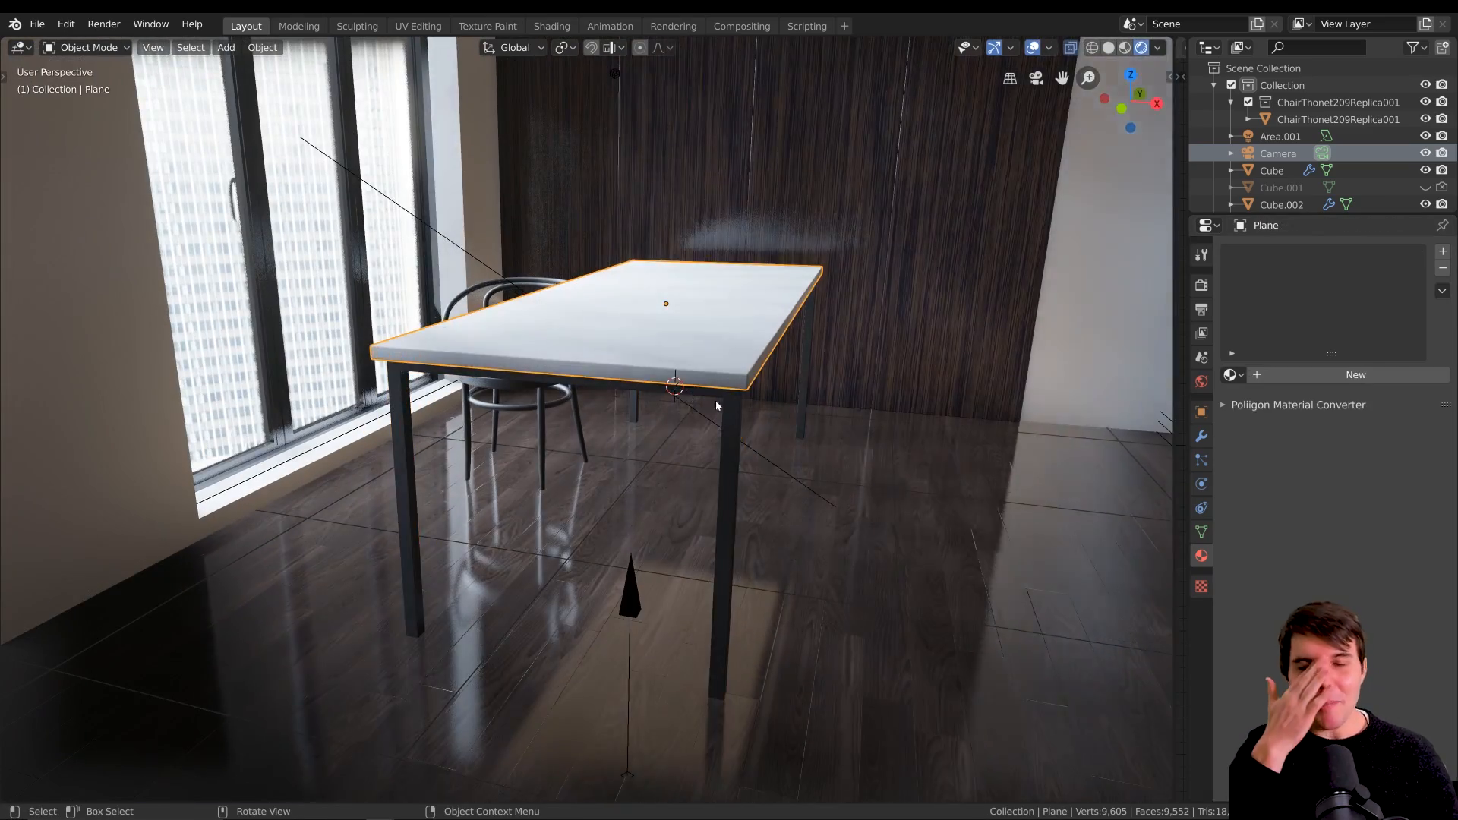
click(741, 404)
click(733, 402)
click(744, 357)
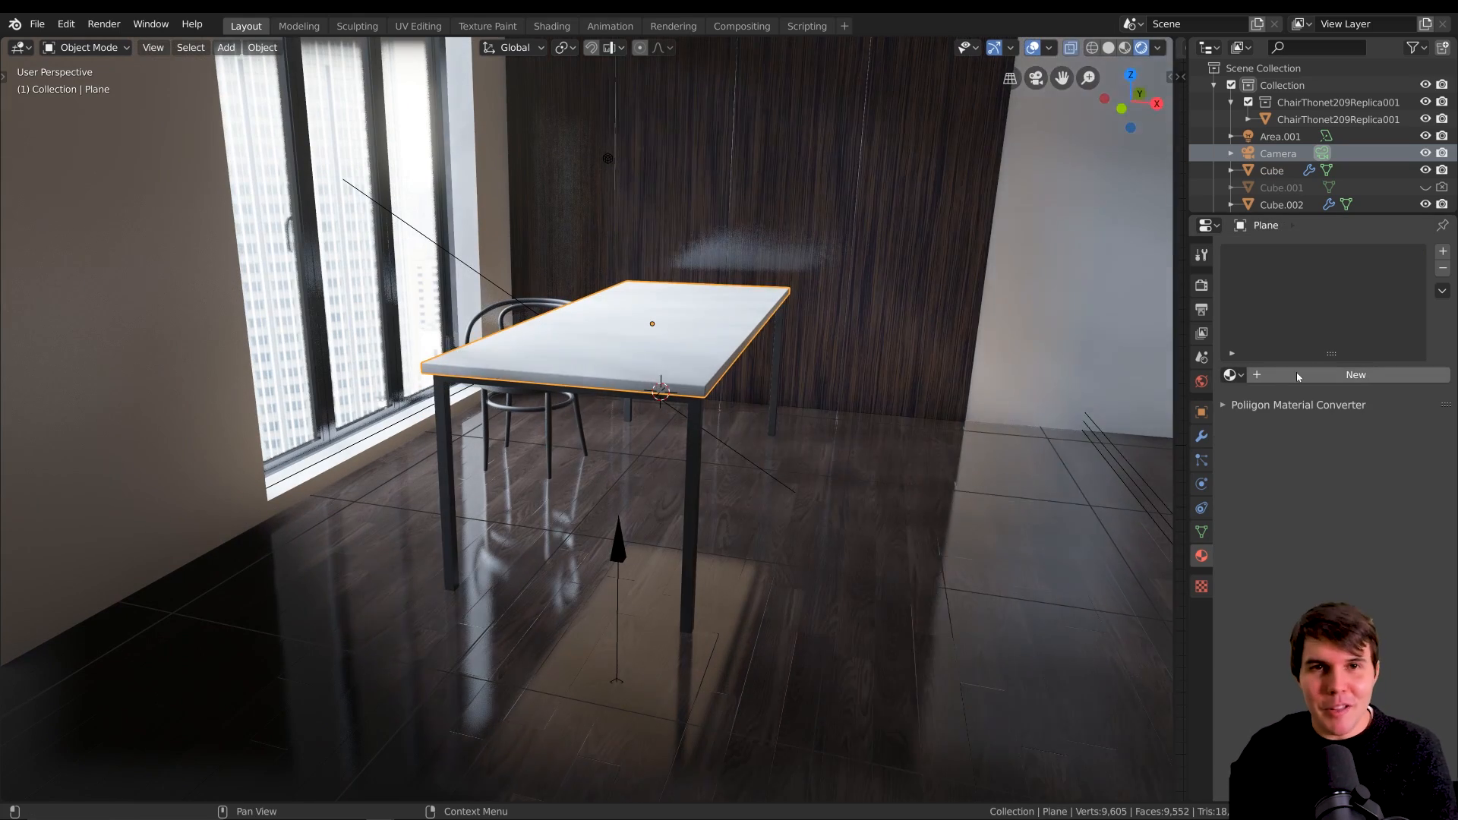
click(1238, 405)
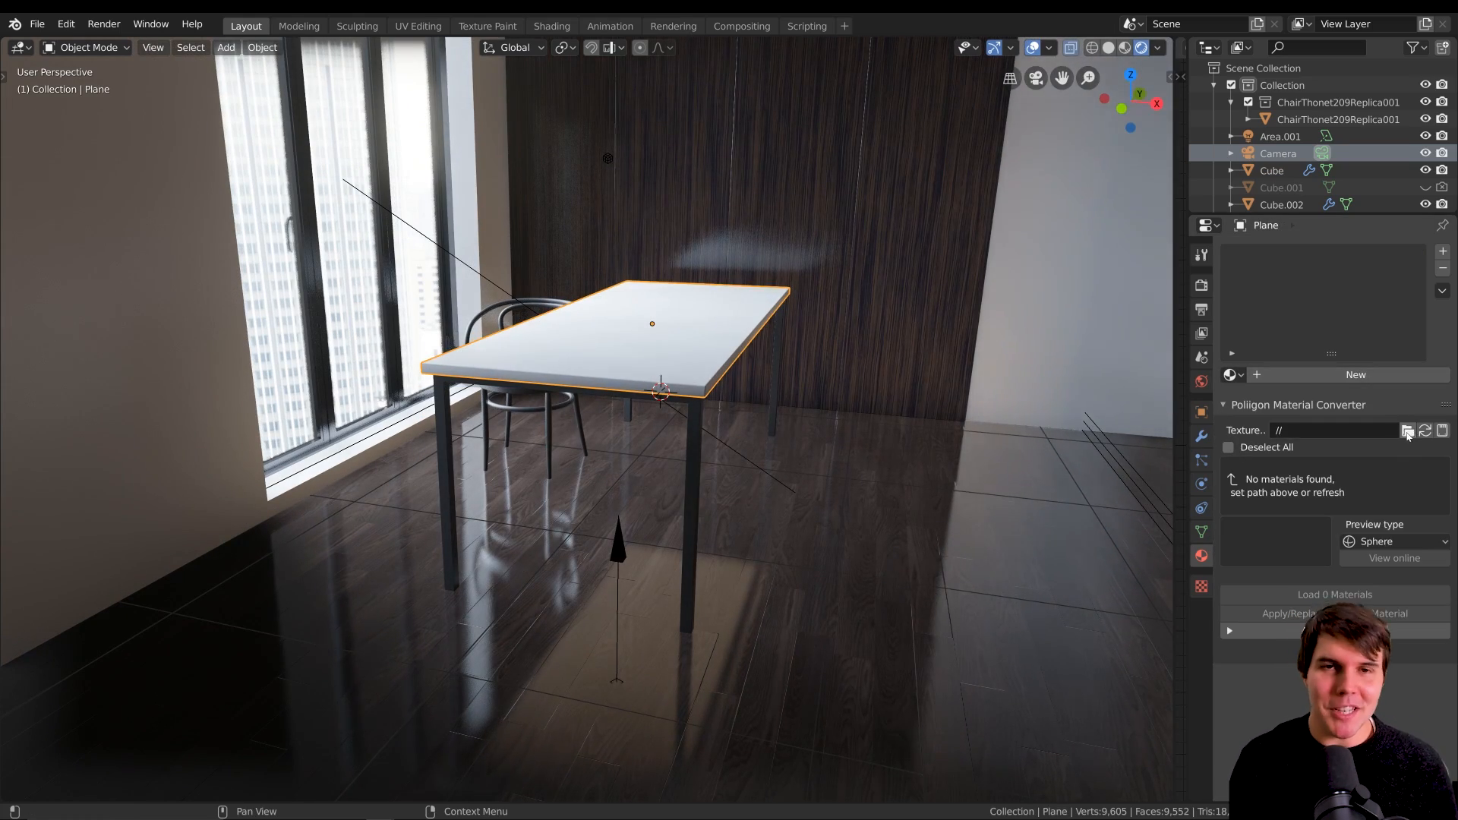
click(1407, 431)
click(114, 391)
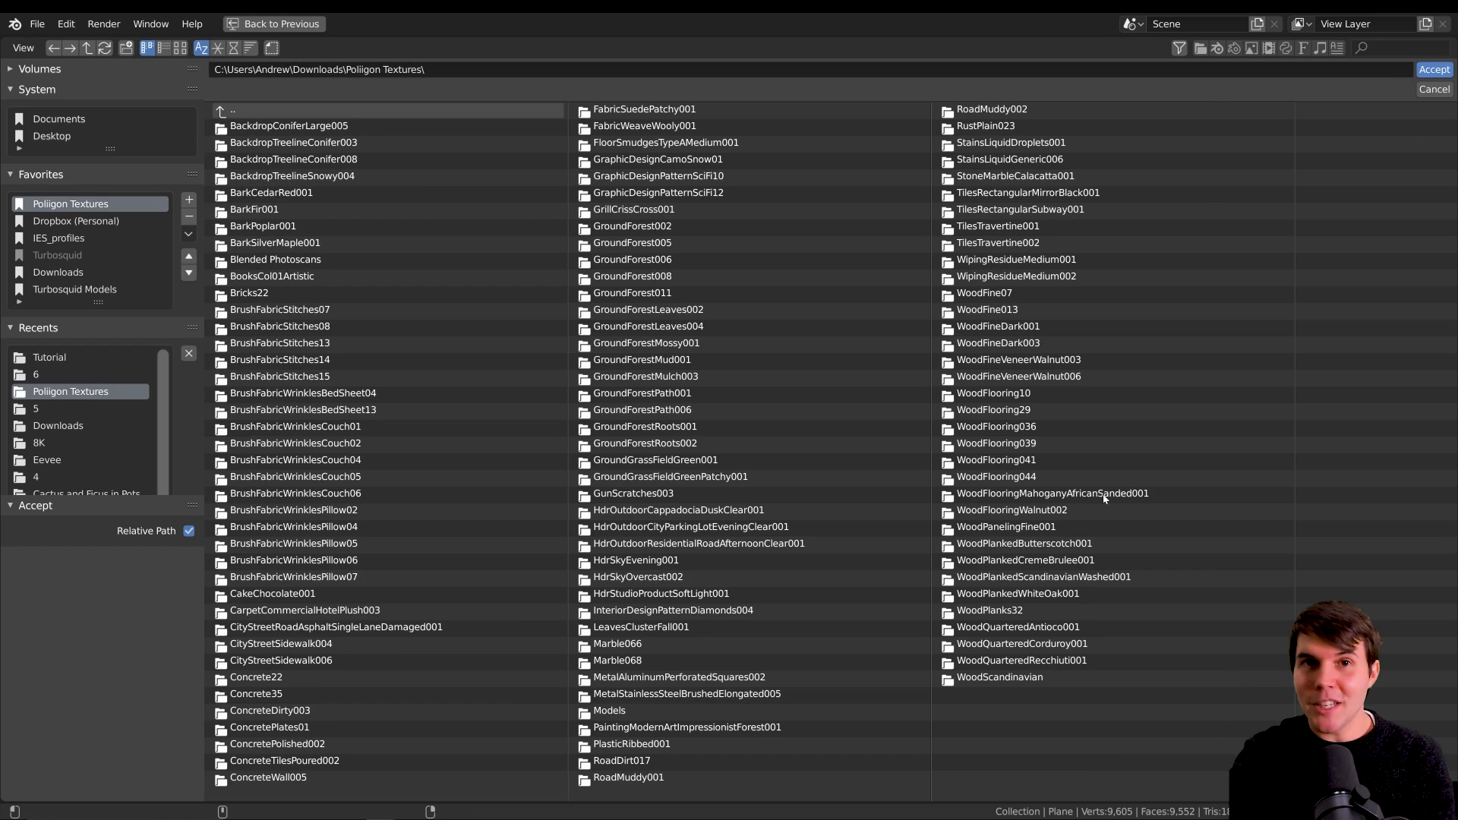
key(Return)
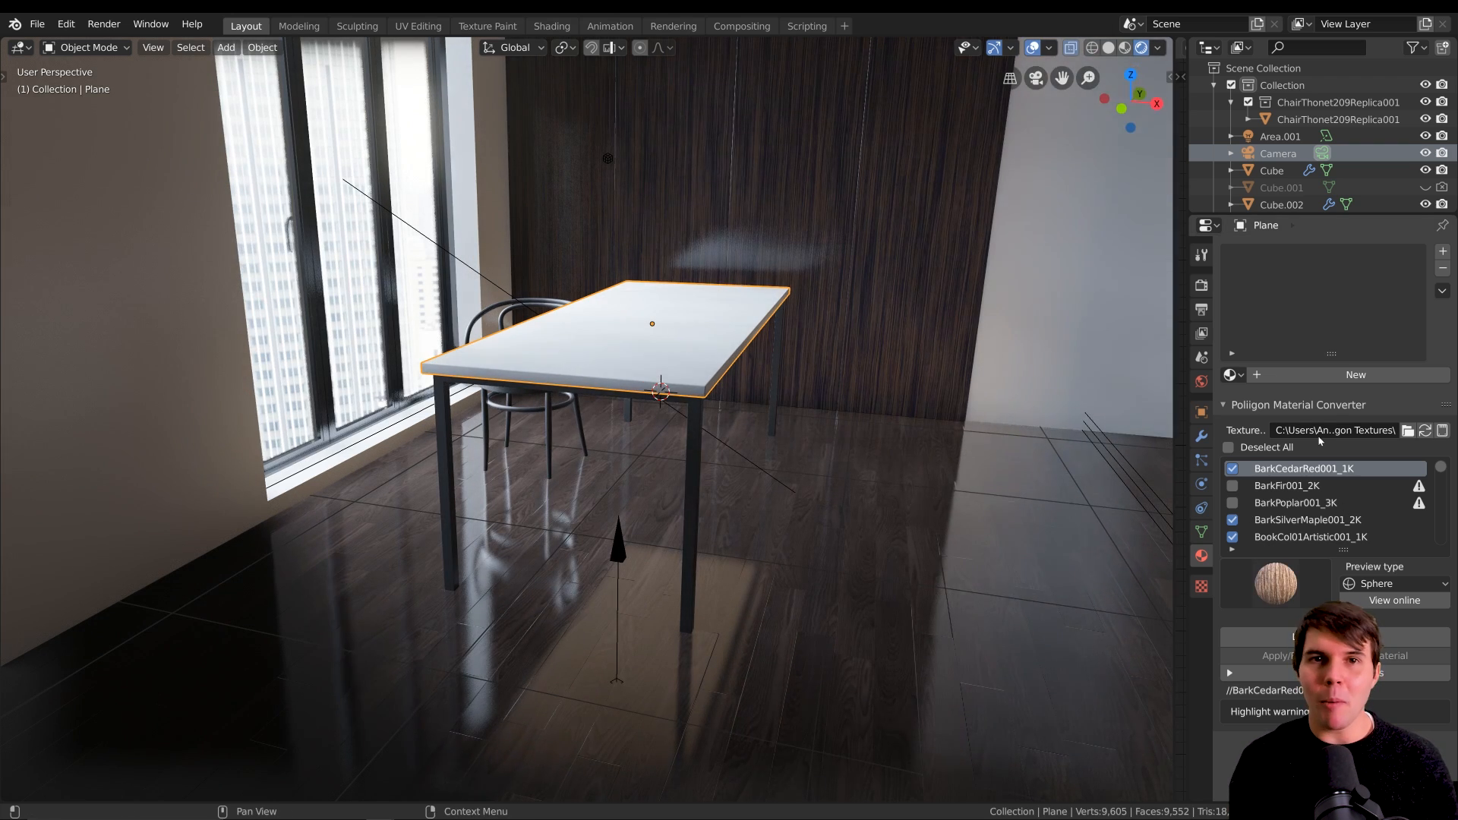
Deselect all materials in the Poliigon converter and choose only Marble068_4K for loading.
click(1284, 448)
scroll(1301, 516, down, 5)
click(1301, 520)
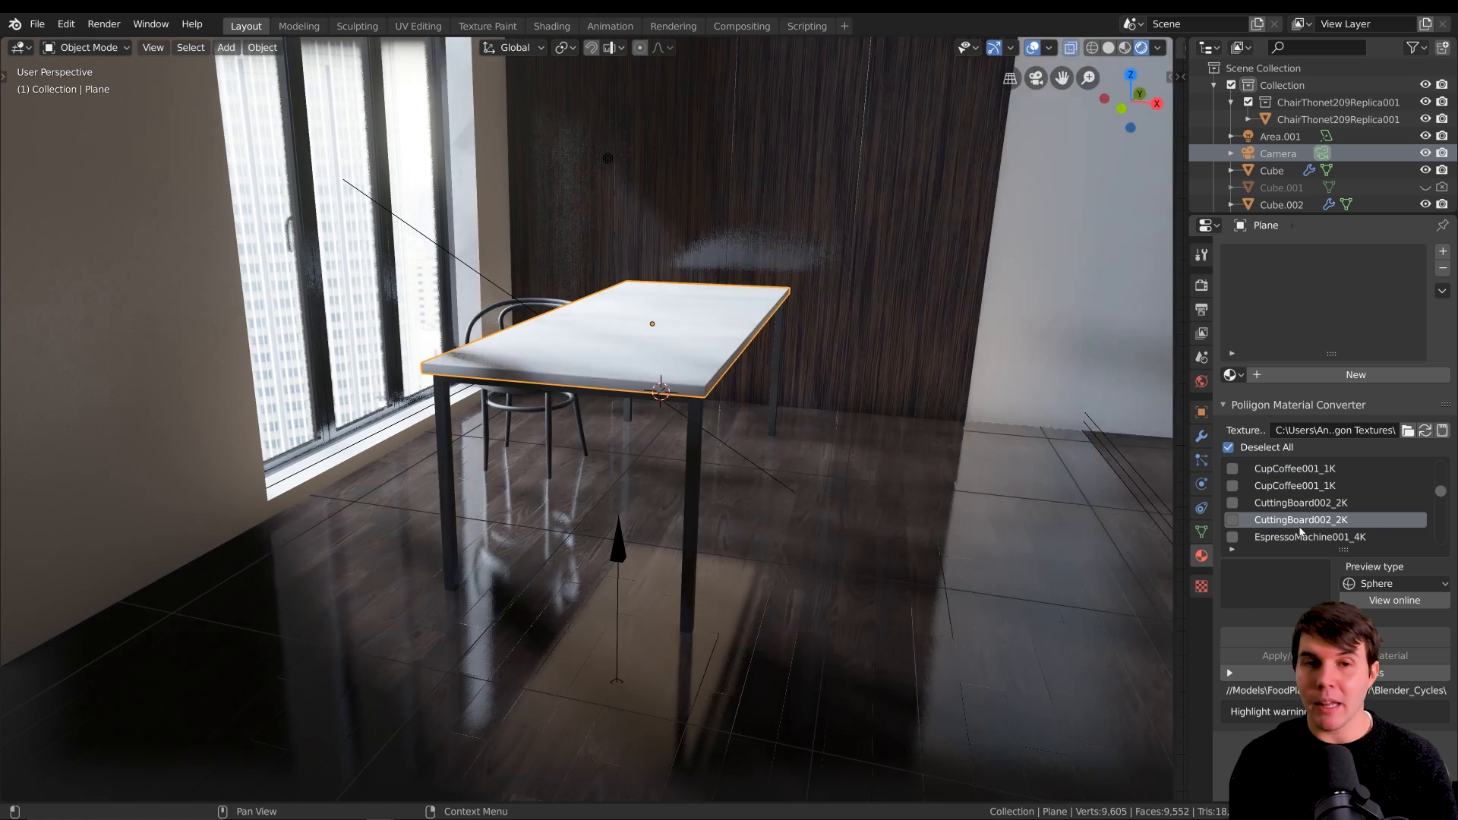
scroll(1301, 532, down, 10)
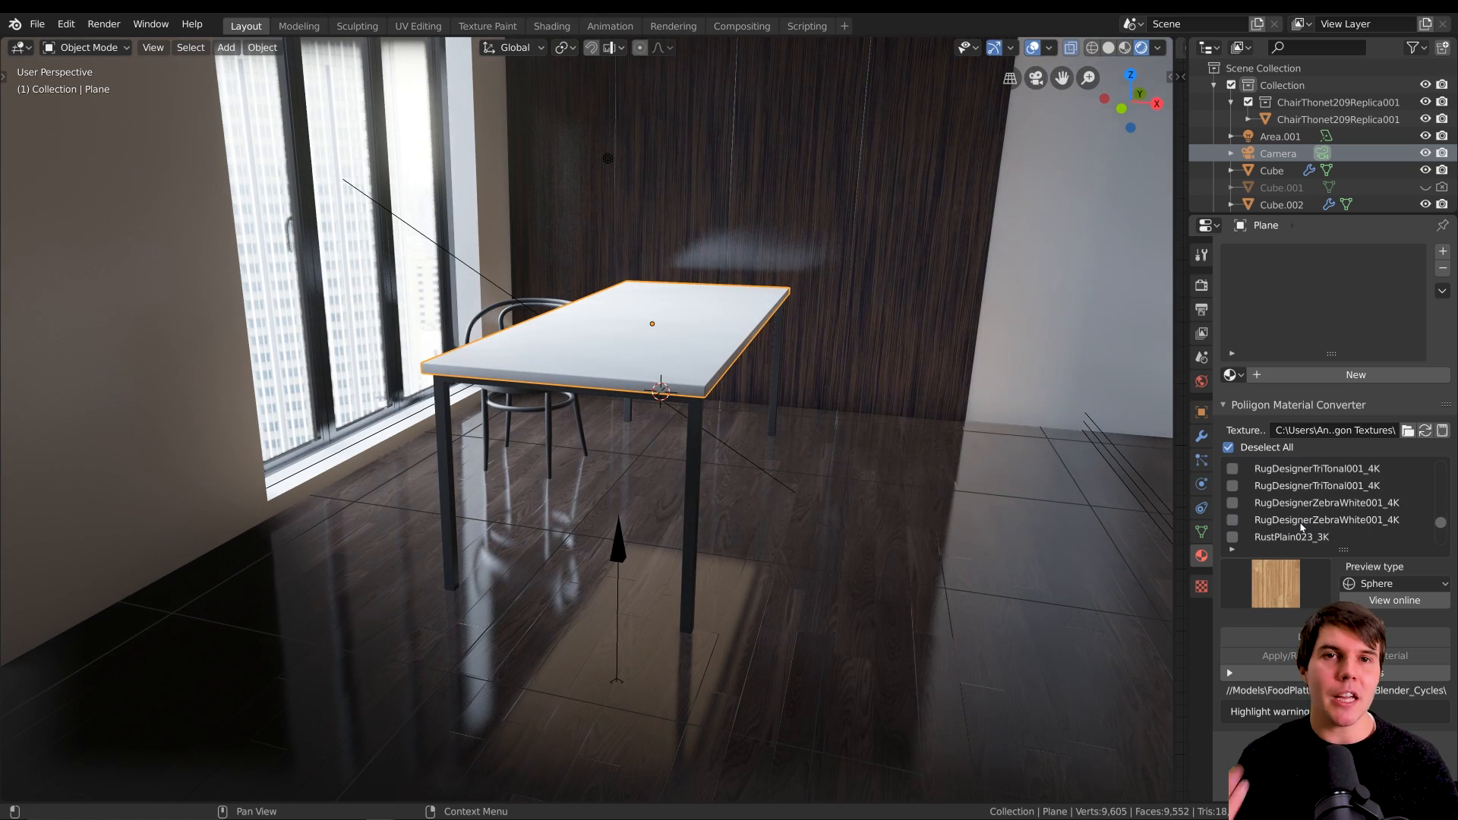
click(1291, 503)
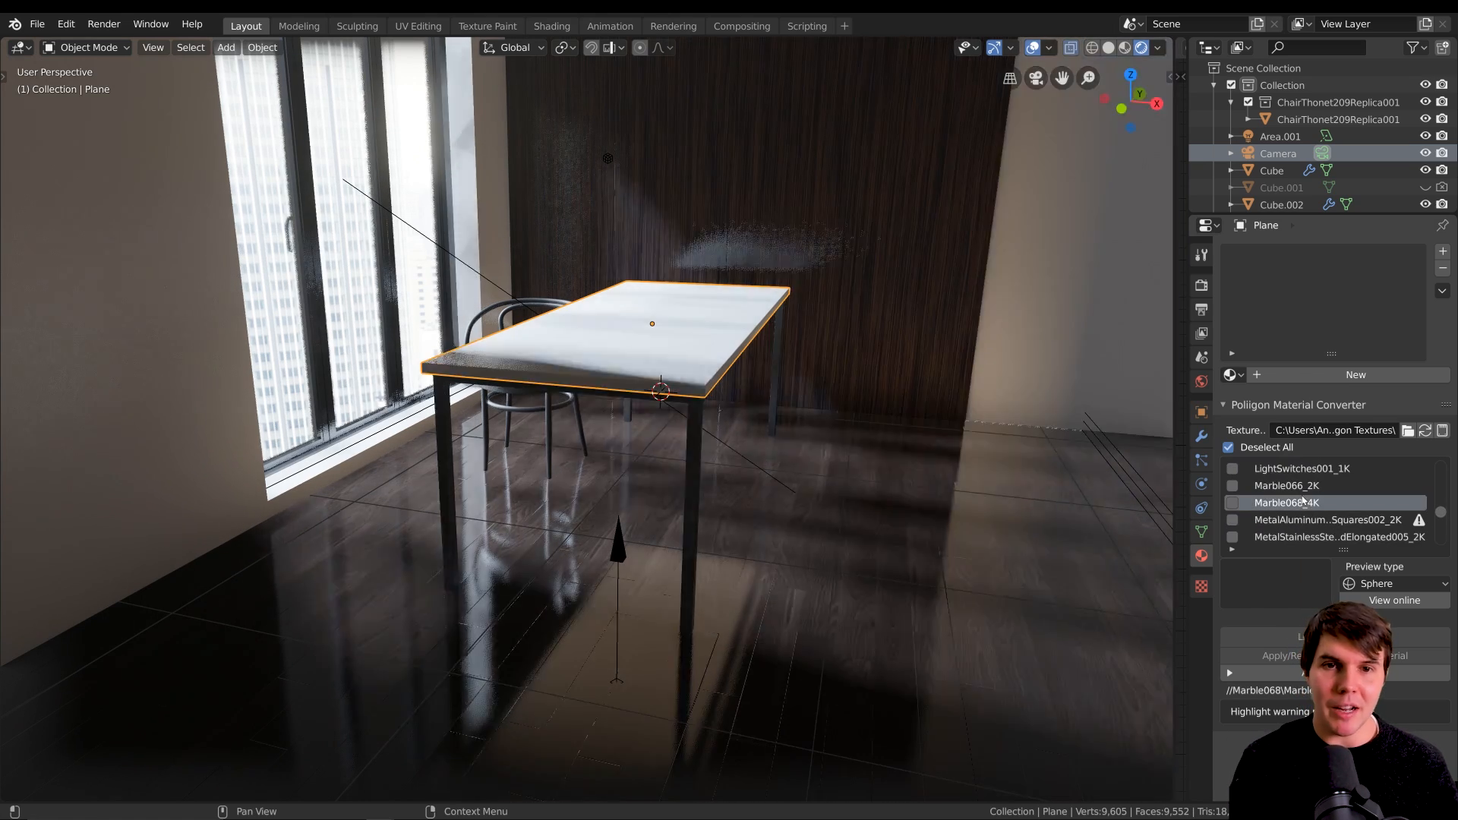
click(1229, 504)
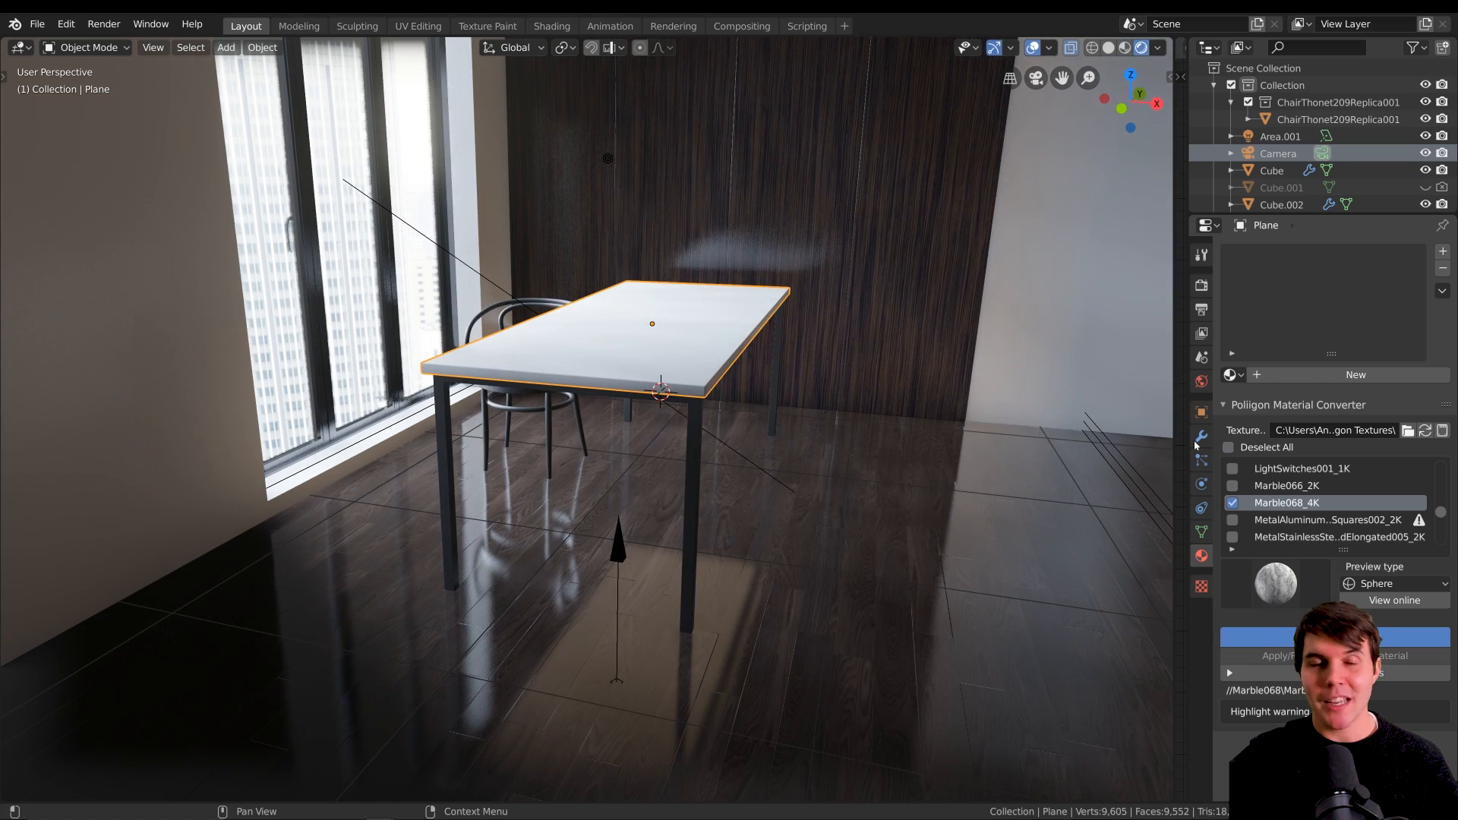
Give the tabletop a material slot and assign the Marble068_4K material to it.
key(ctrl+z)
click(1354, 374)
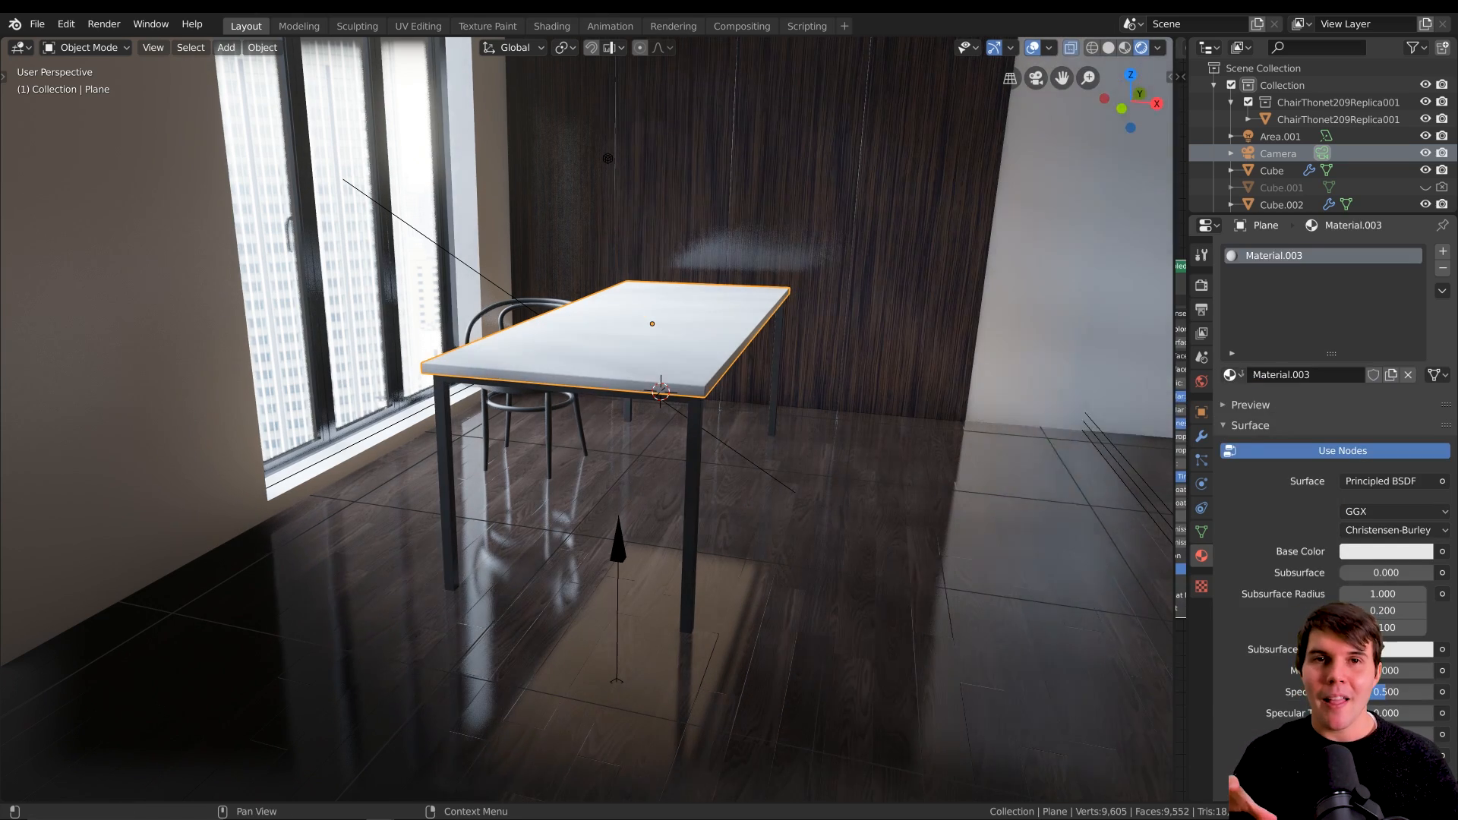
click(1230, 374)
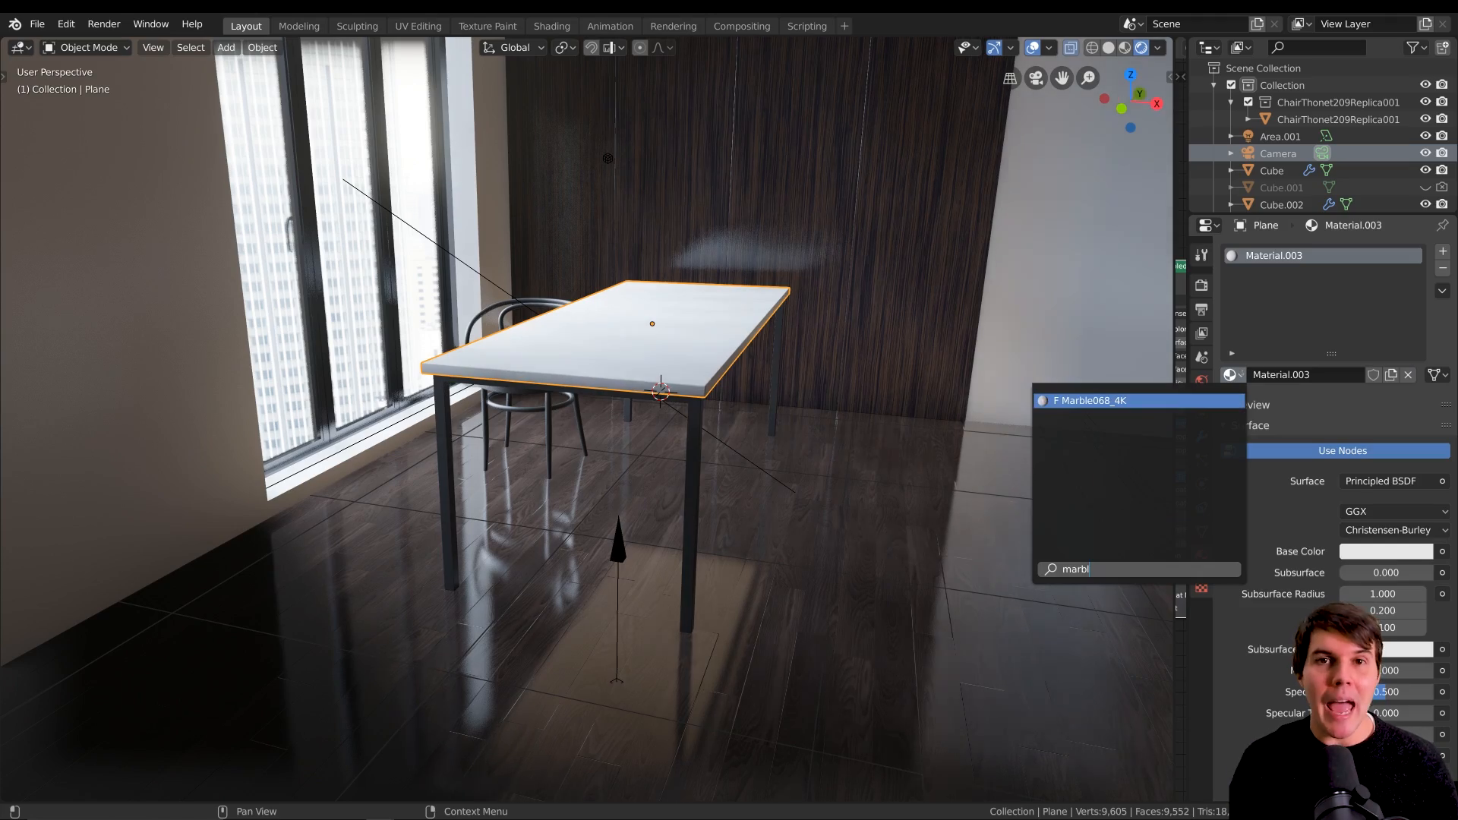
key(Return)
Unwrap the tabletop plane's UVs in Edit Mode to correct the marble's proportions.
scroll(768, 417, up, 3)
middle_drag(785, 384, 768, 454)
key(Tab)
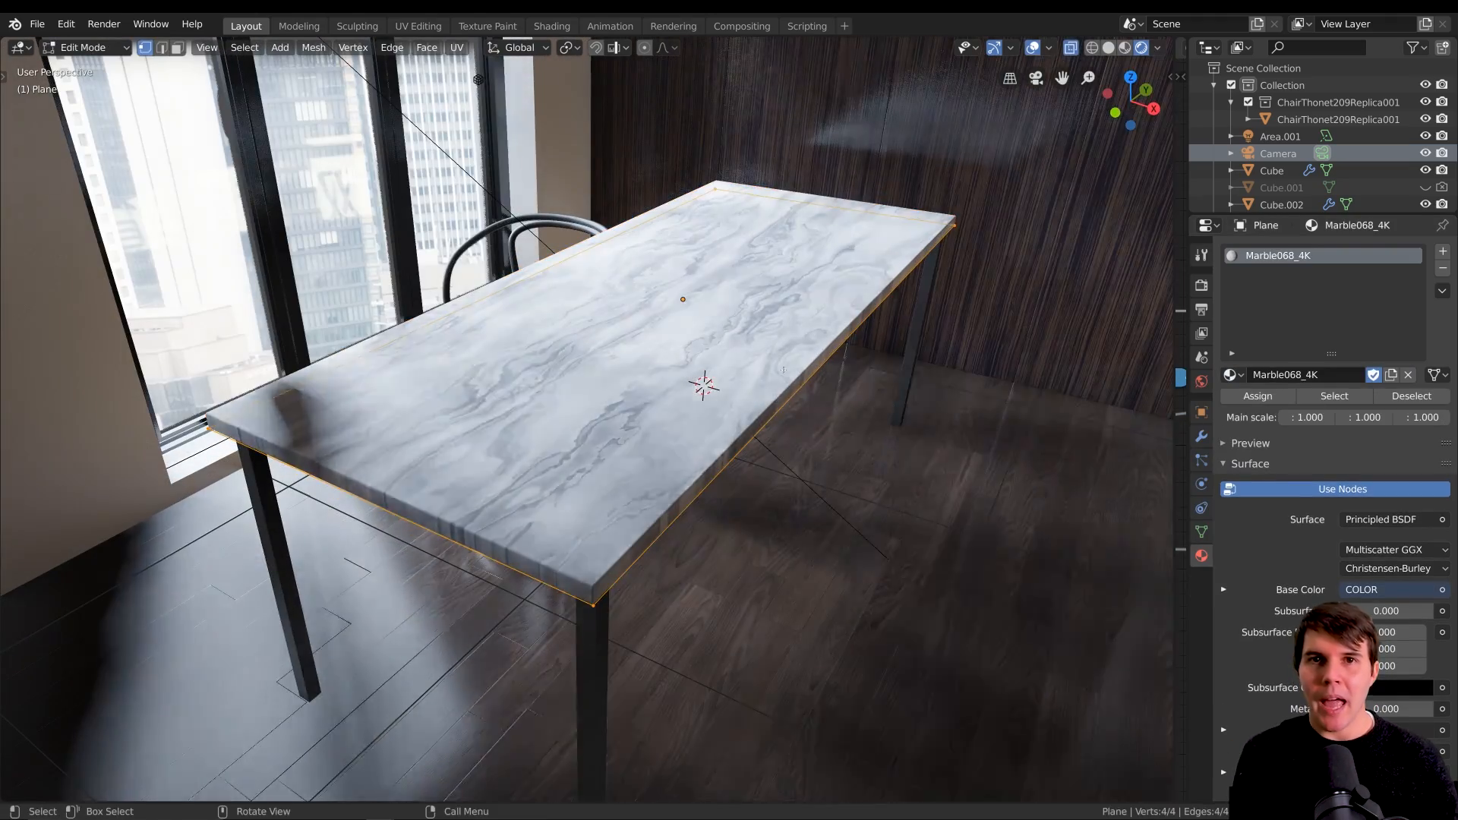
key(u)
click(788, 368)
key(Tab)
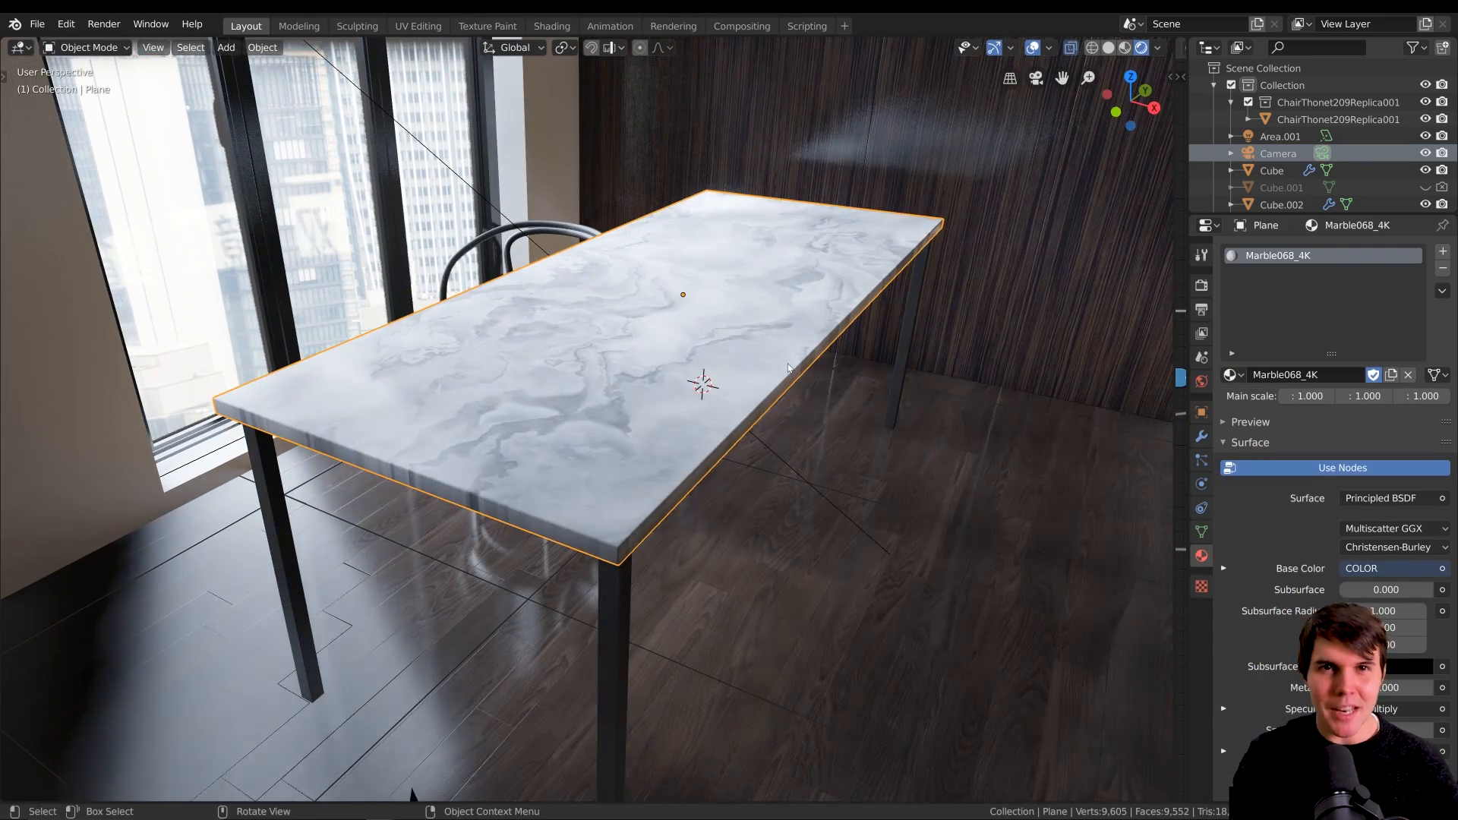
Apply the tabletop's Solidify modifier and mark all edges of the resulting slab as seams.
click(1201, 436)
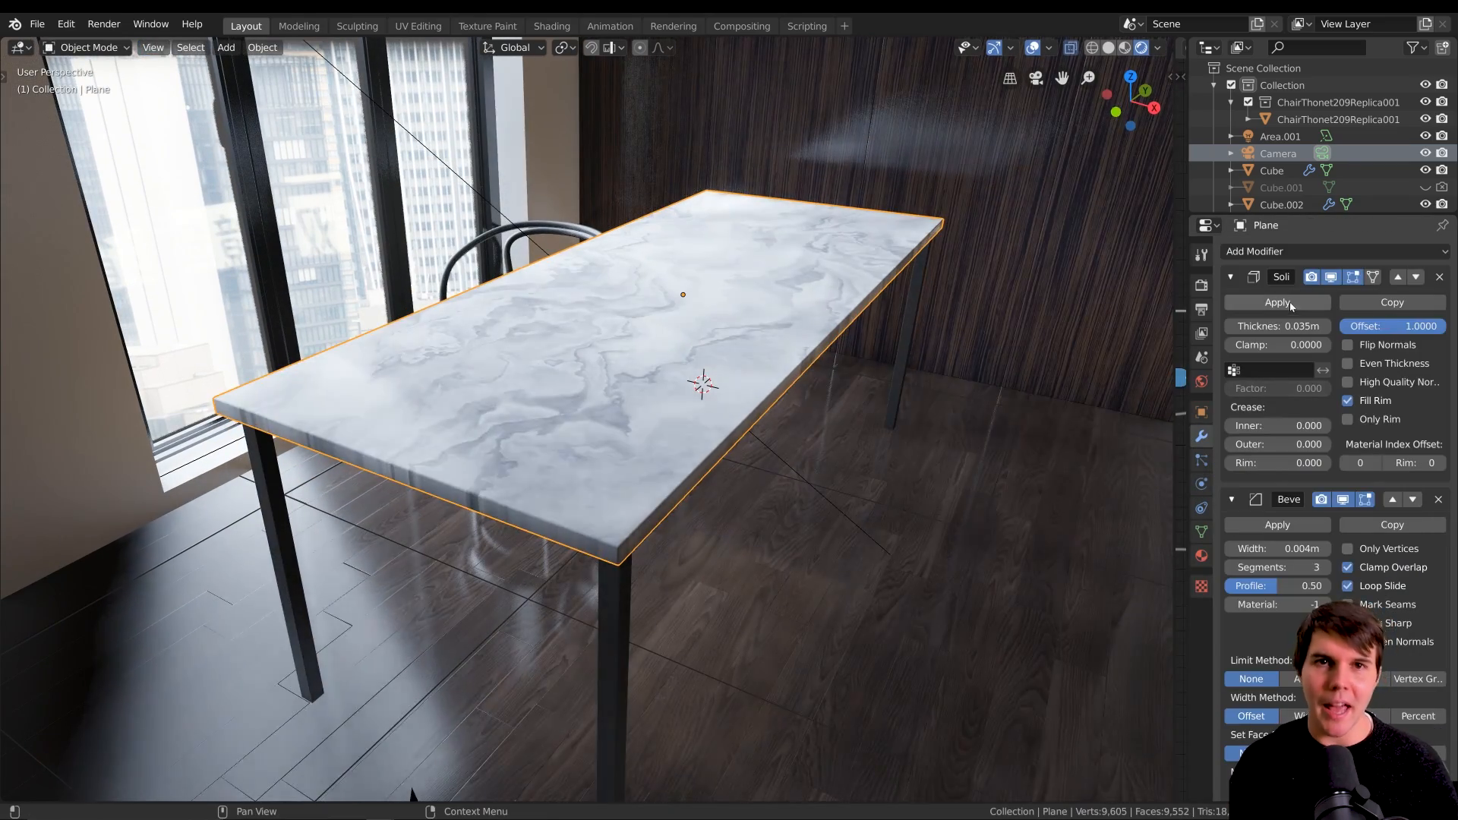
key(Tab)
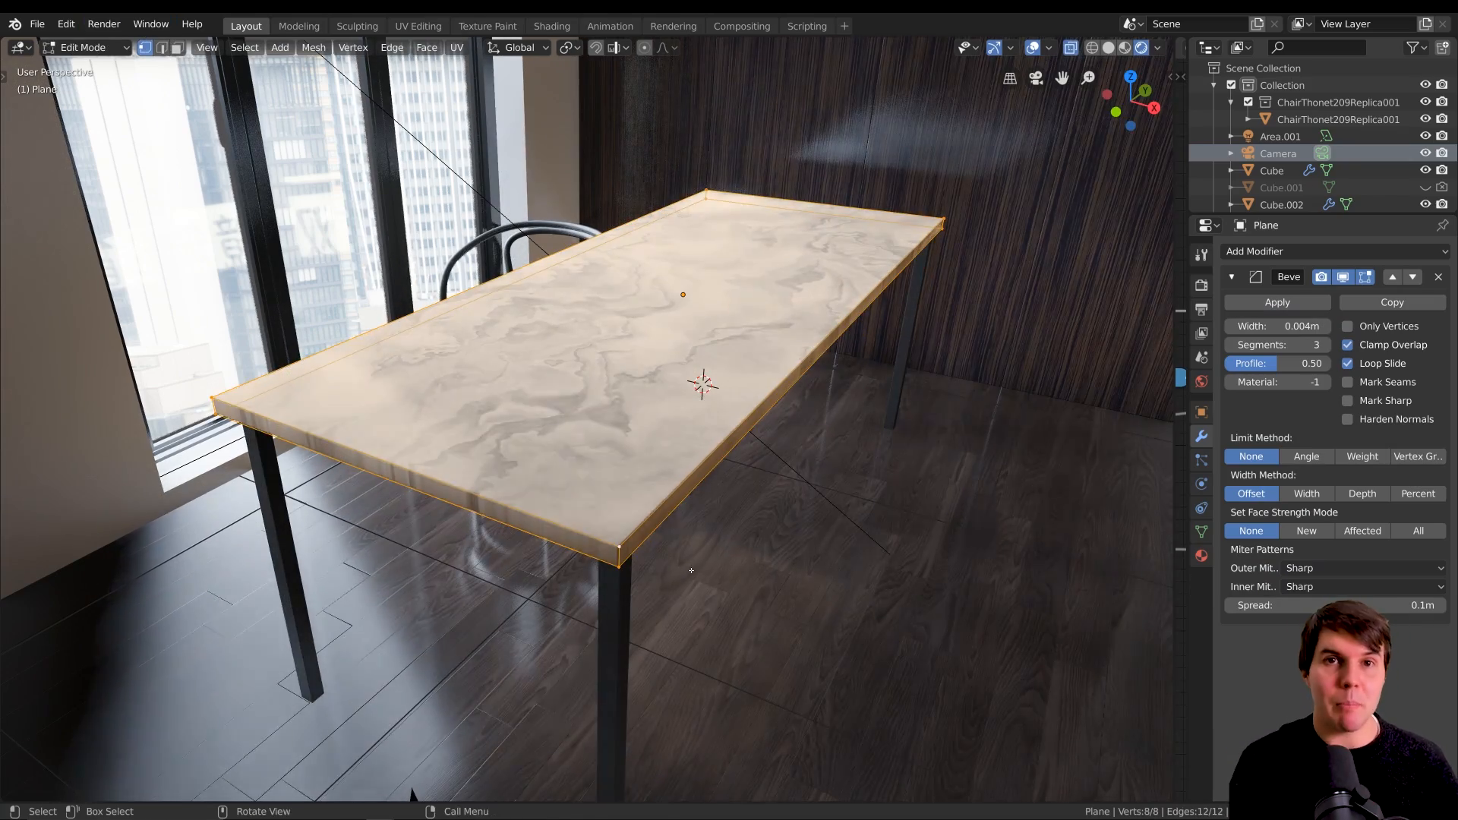
key(ctrl+e)
click(687, 566)
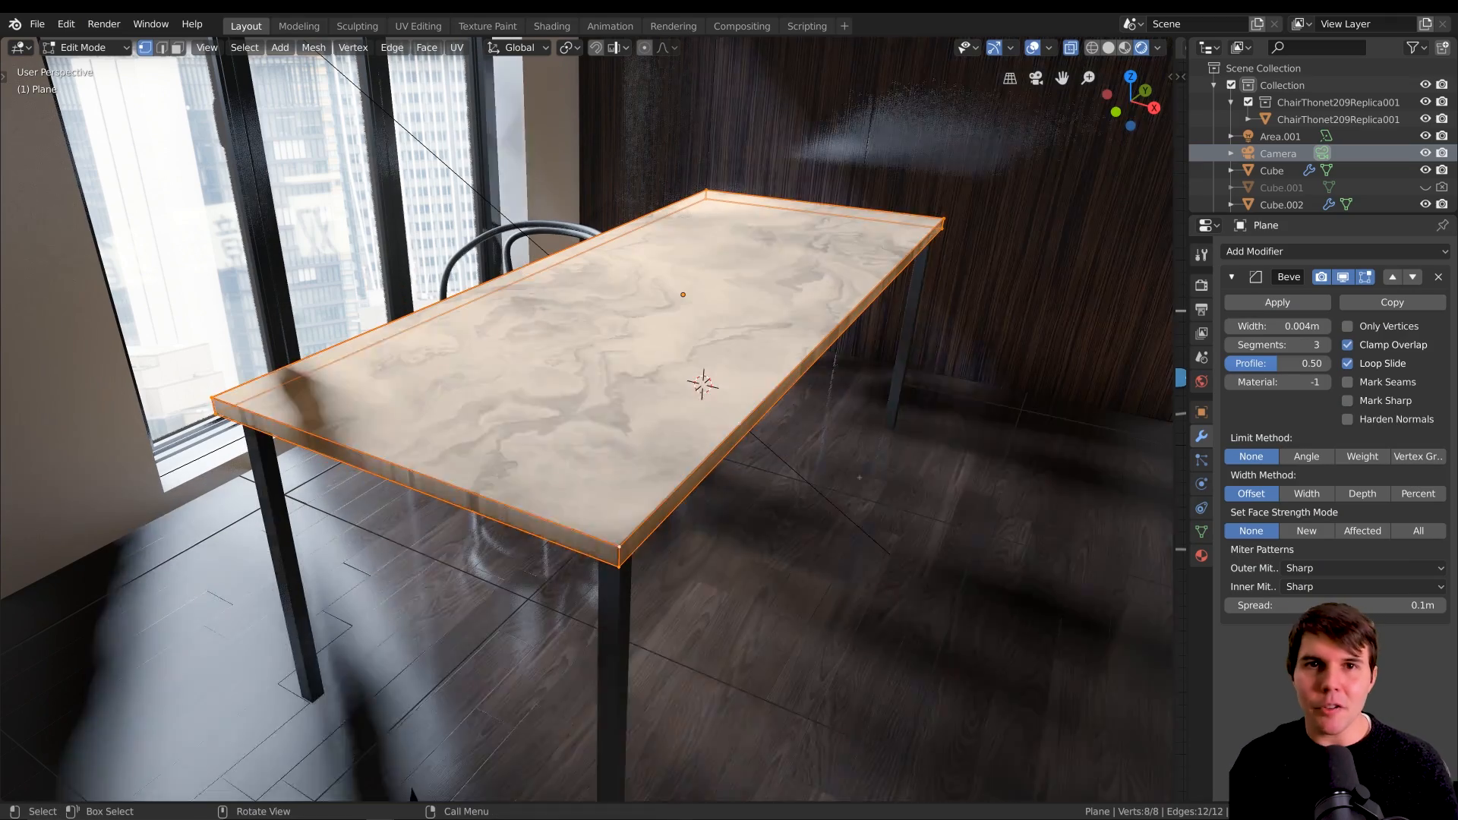
Unwrap the tabletop along its seams and rotate all its UV islands a quarter turn.
key(u)
click(871, 458)
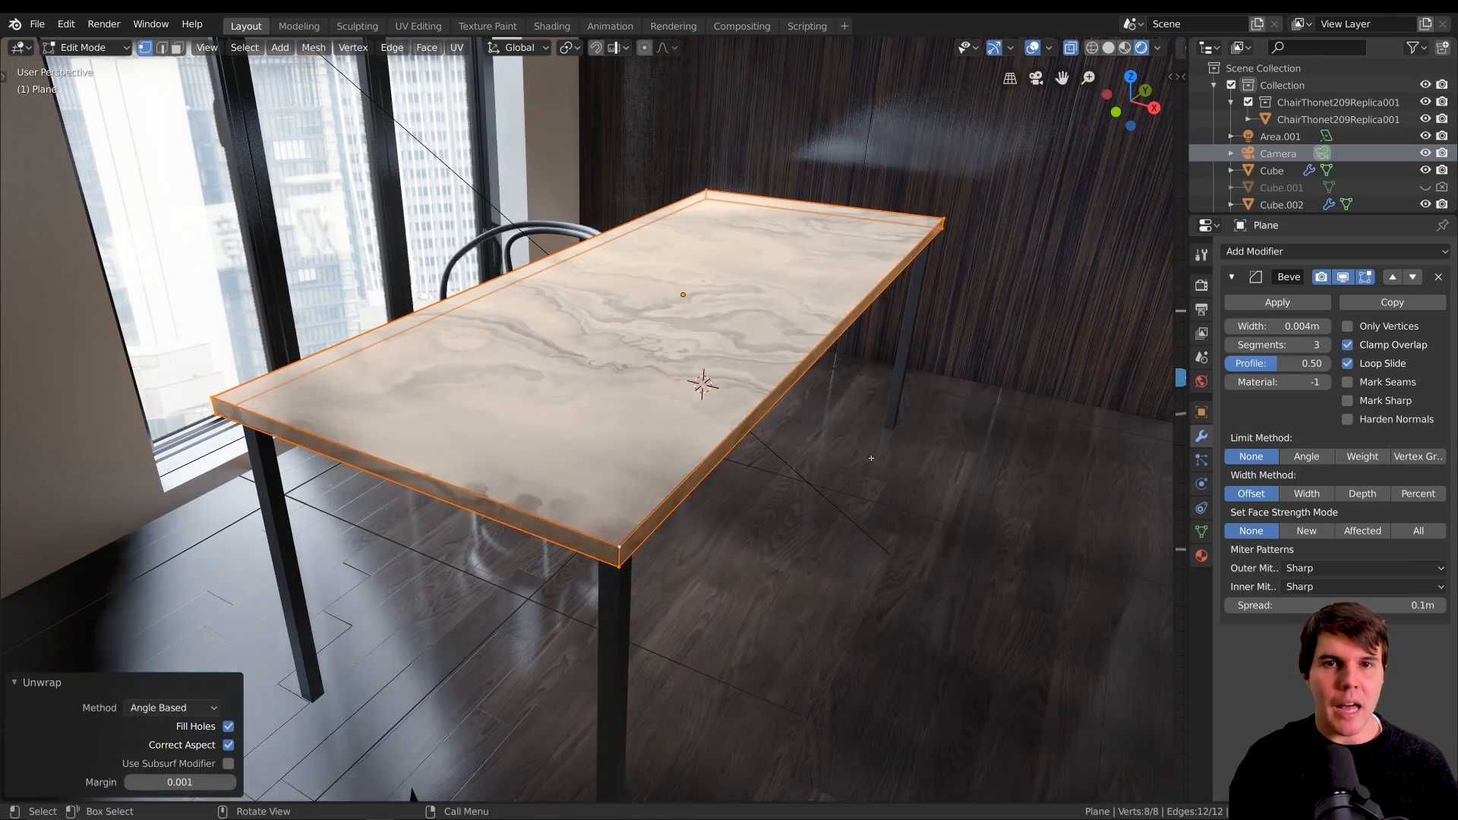
click(417, 26)
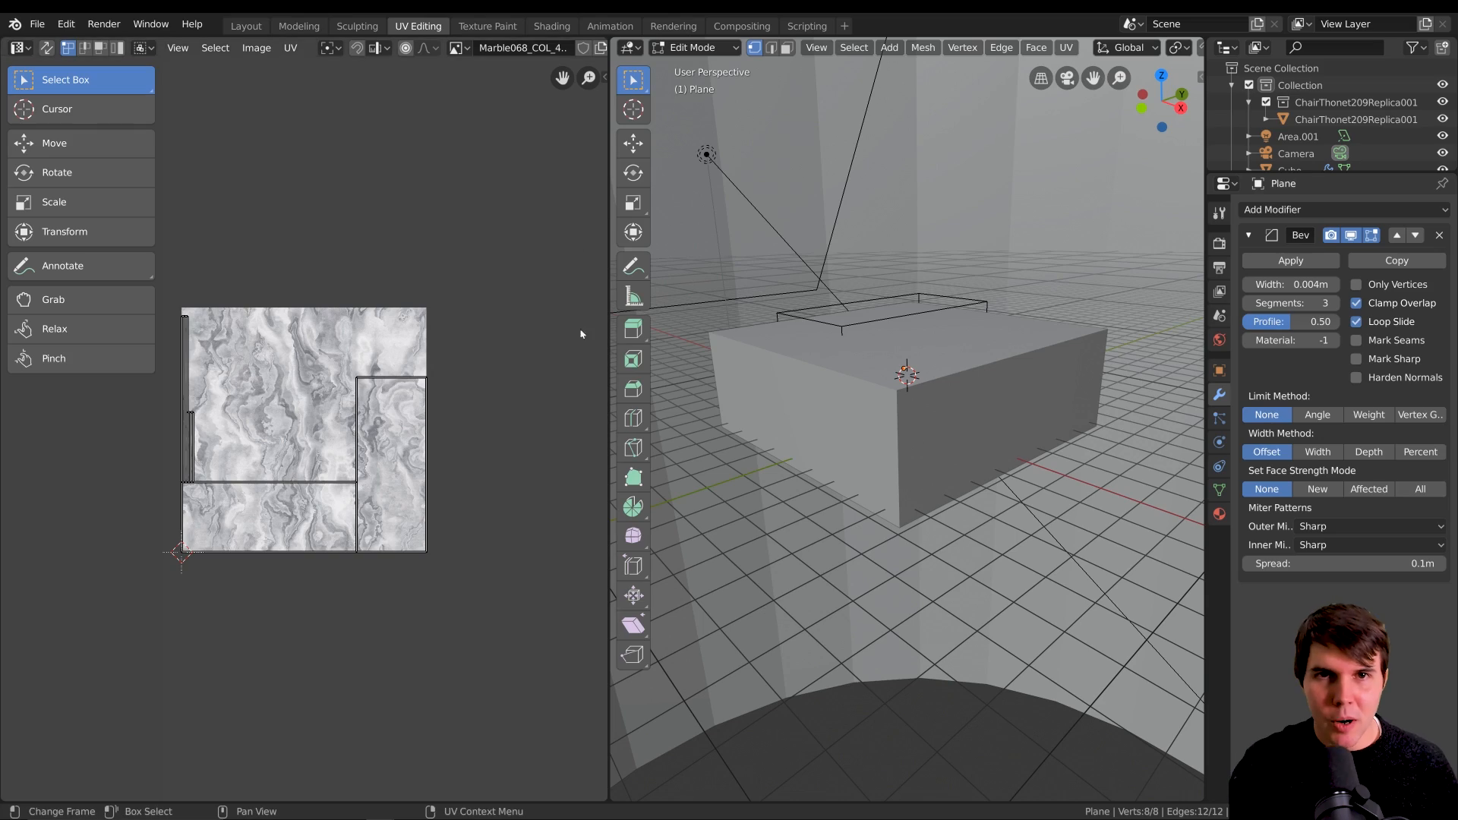
click(247, 139)
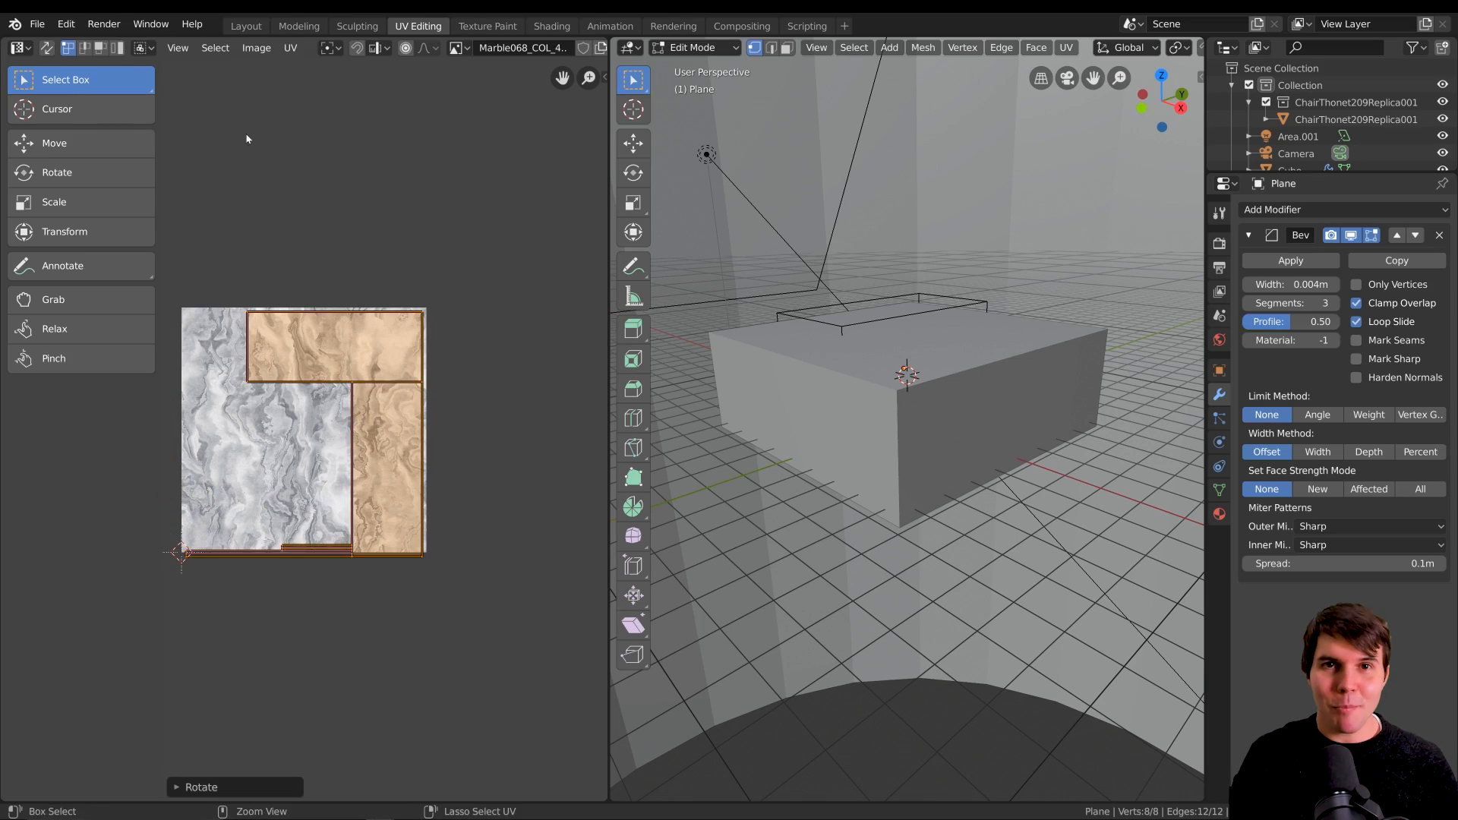
key(Tab)
click(246, 26)
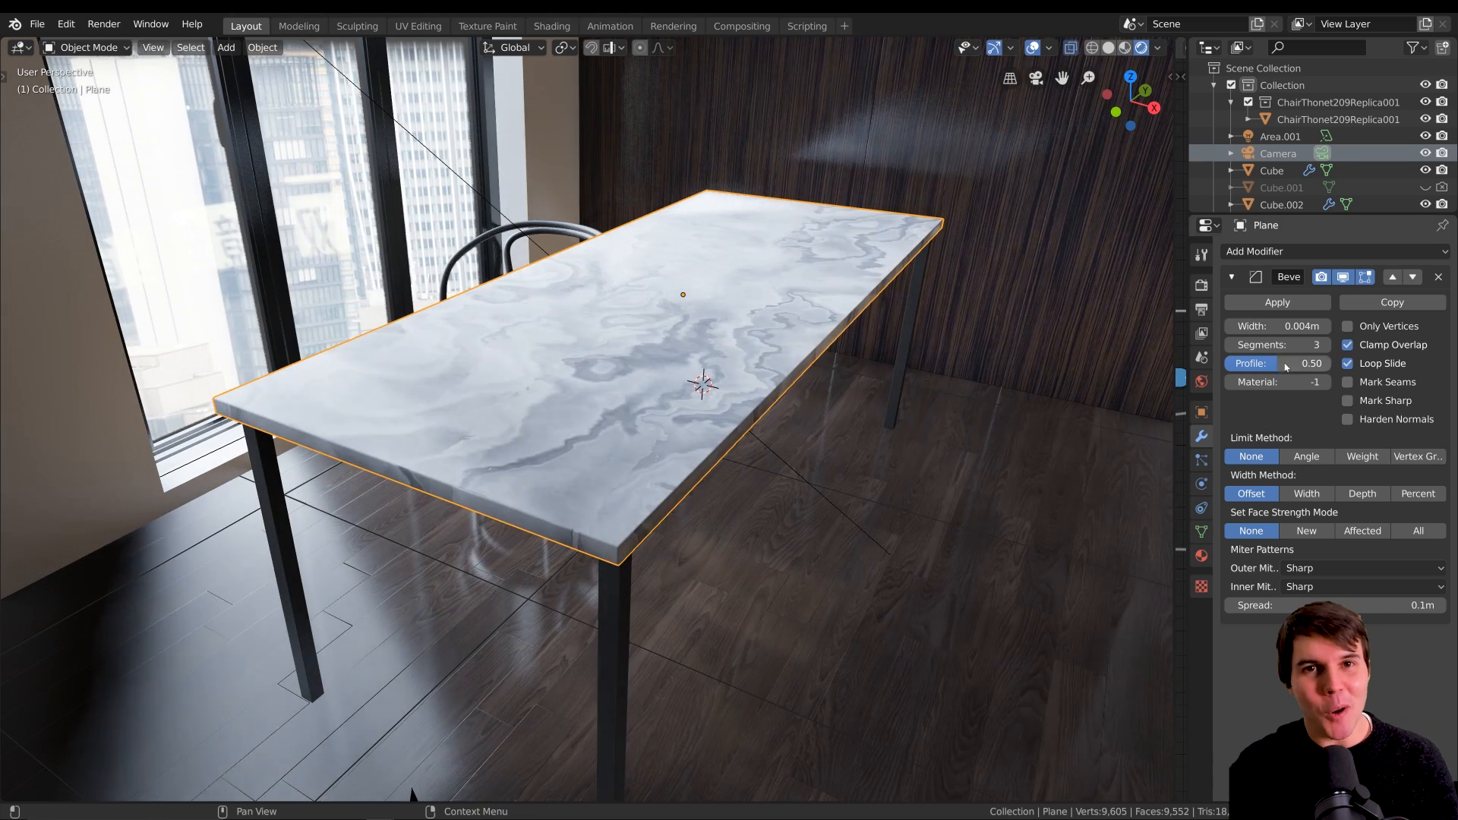
Set the marble material's main scale to 2 on all three axes.
click(1202, 555)
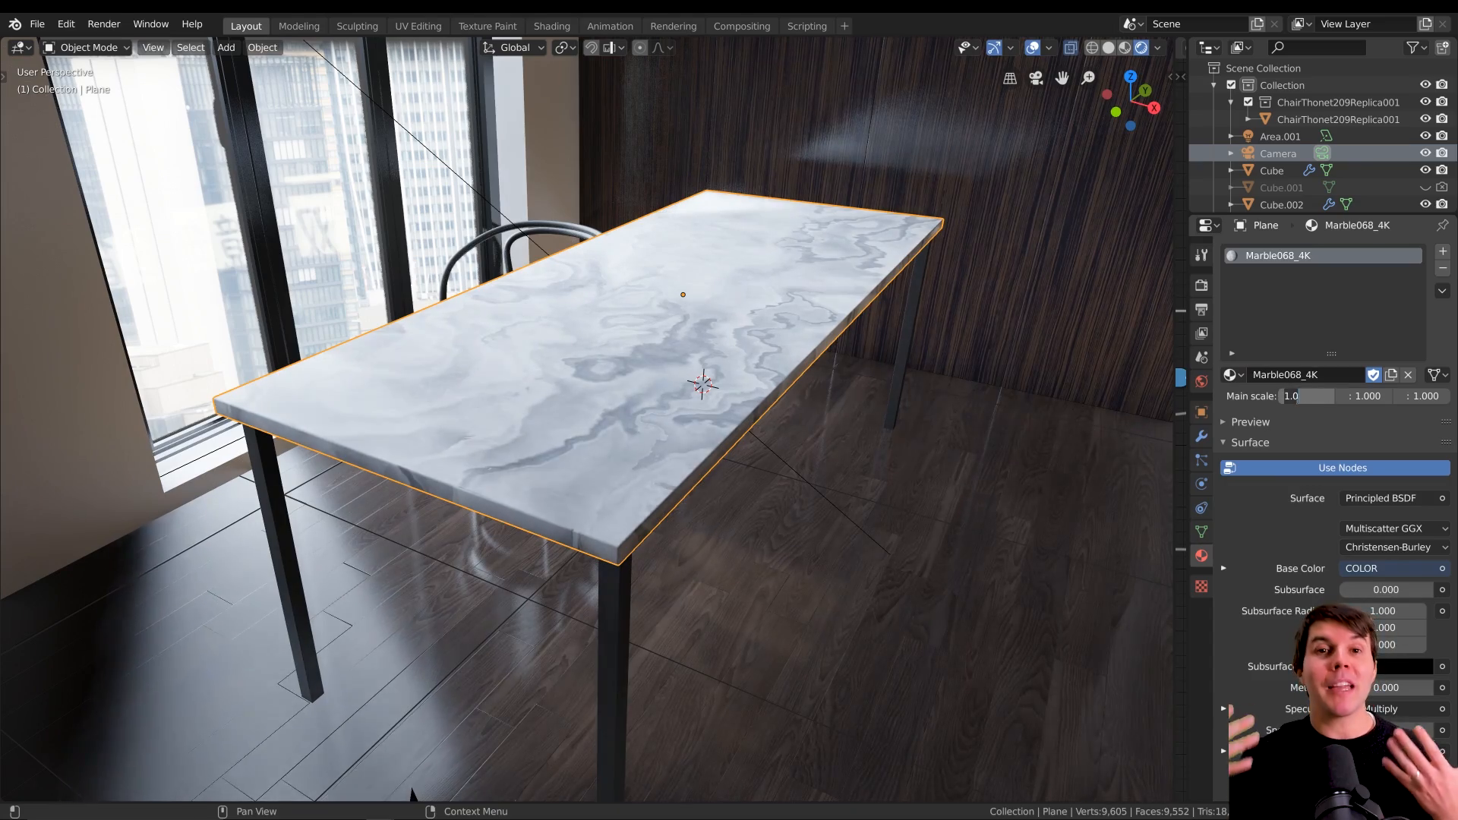
text(2)
key(Tab)
text(2)
key(Tab)
text(2)
key(Return)
middle_drag(785, 475, 684, 547)
scroll(1326, 589, down, 4)
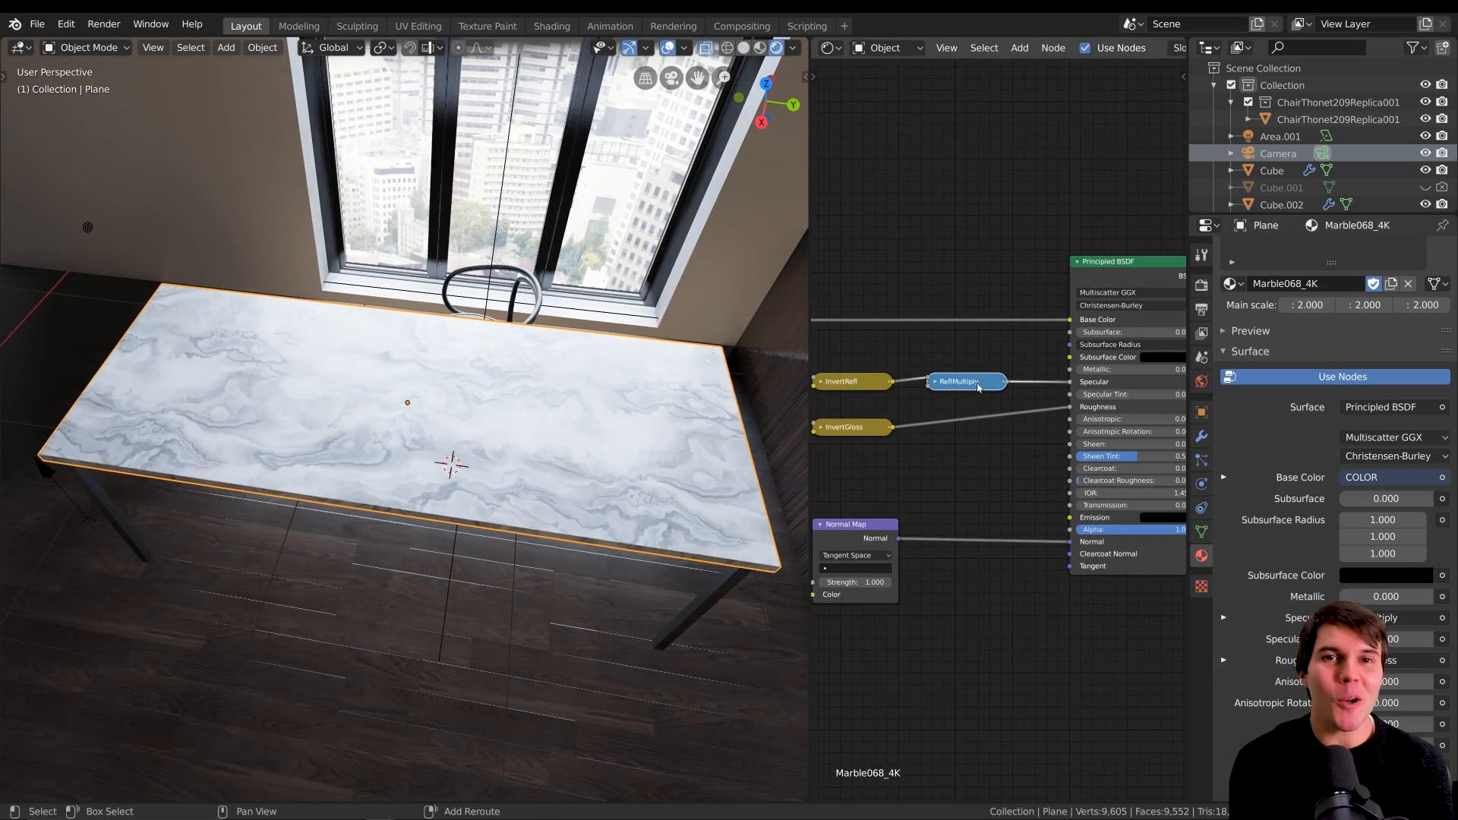
Rewire RefMultiply between InvertGloss and the shader's Roughness input, delete the unused reflection nodes, and collapse the shader editor area.
alt+drag(979, 388, 980, 422)
key(x)
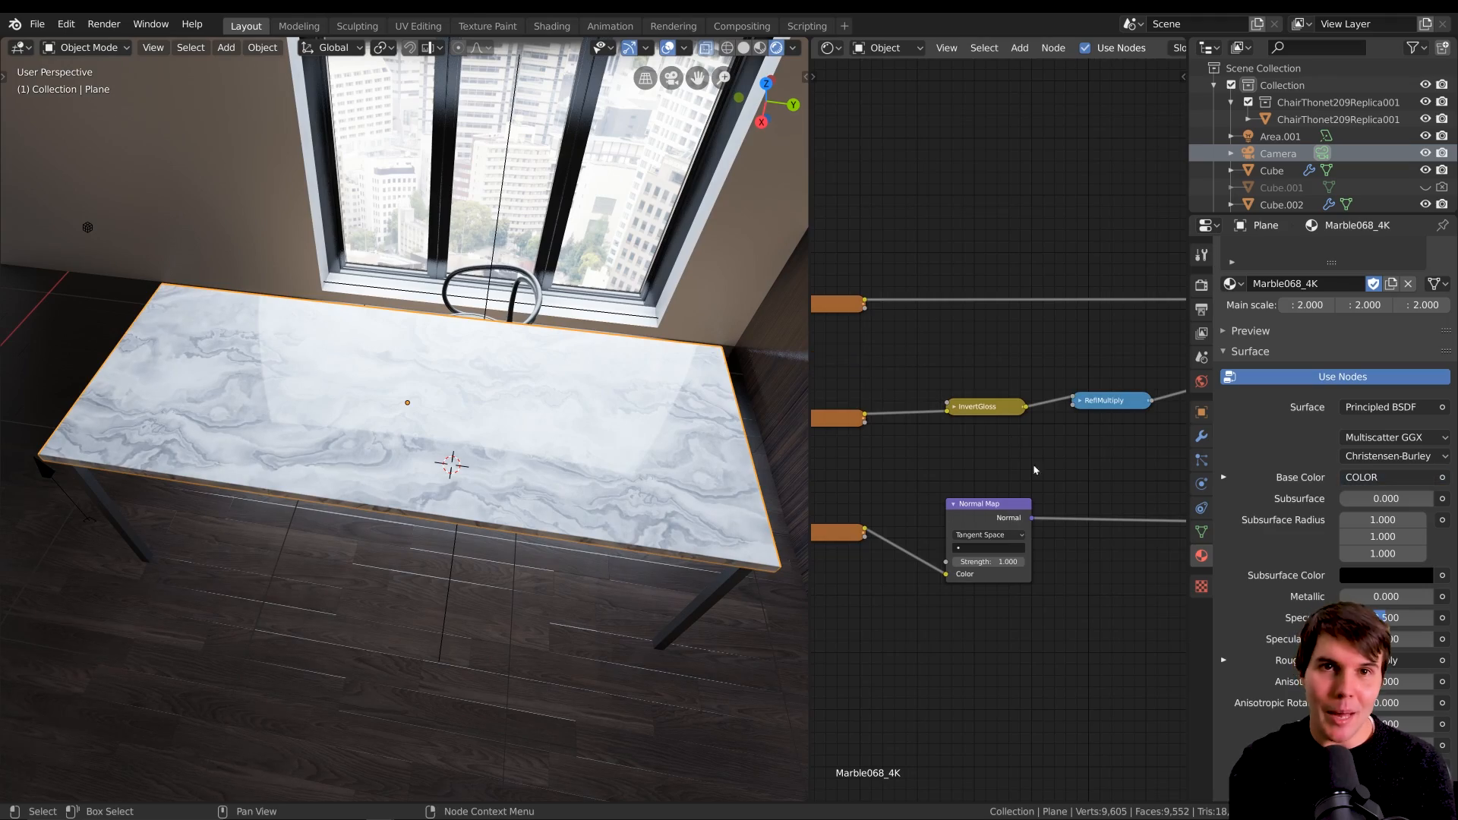
middle_drag(1034, 470, 888, 418)
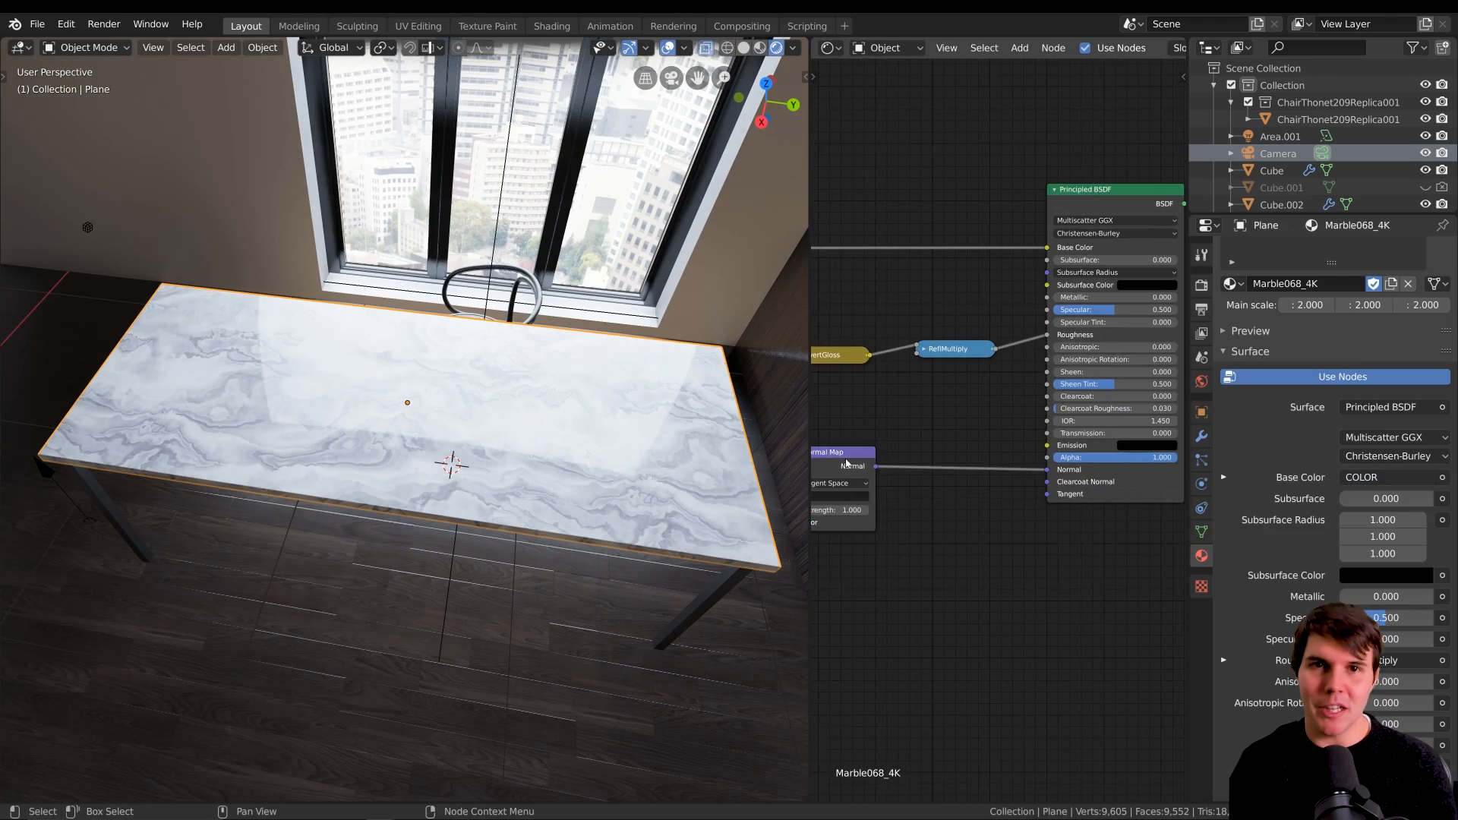
middle_drag(558, 478, 760, 228)
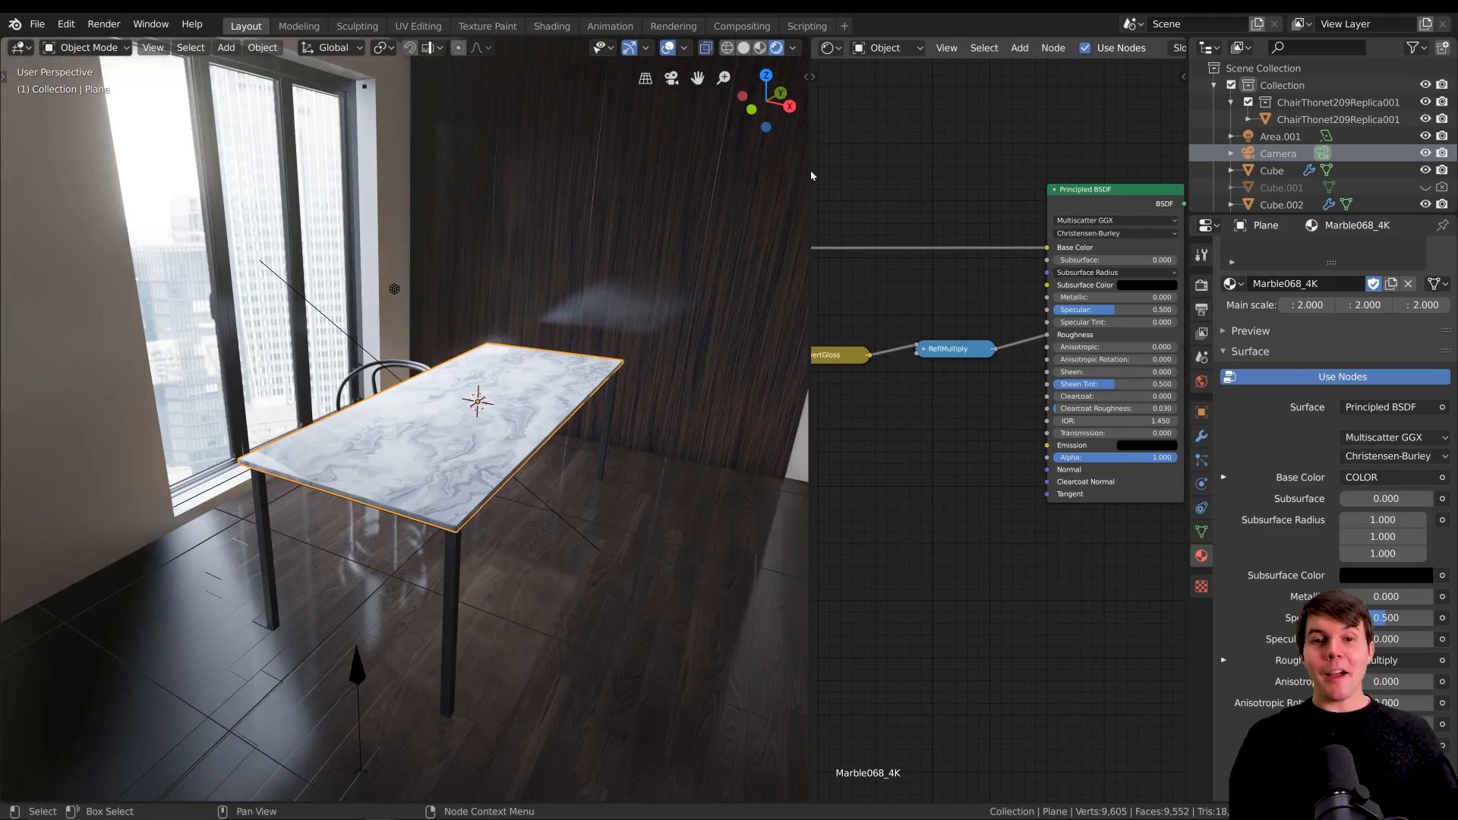
drag(809, 171, 1175, 206)
middle_drag(892, 390, 750, 411)
middle_drag(751, 477, 755, 478)
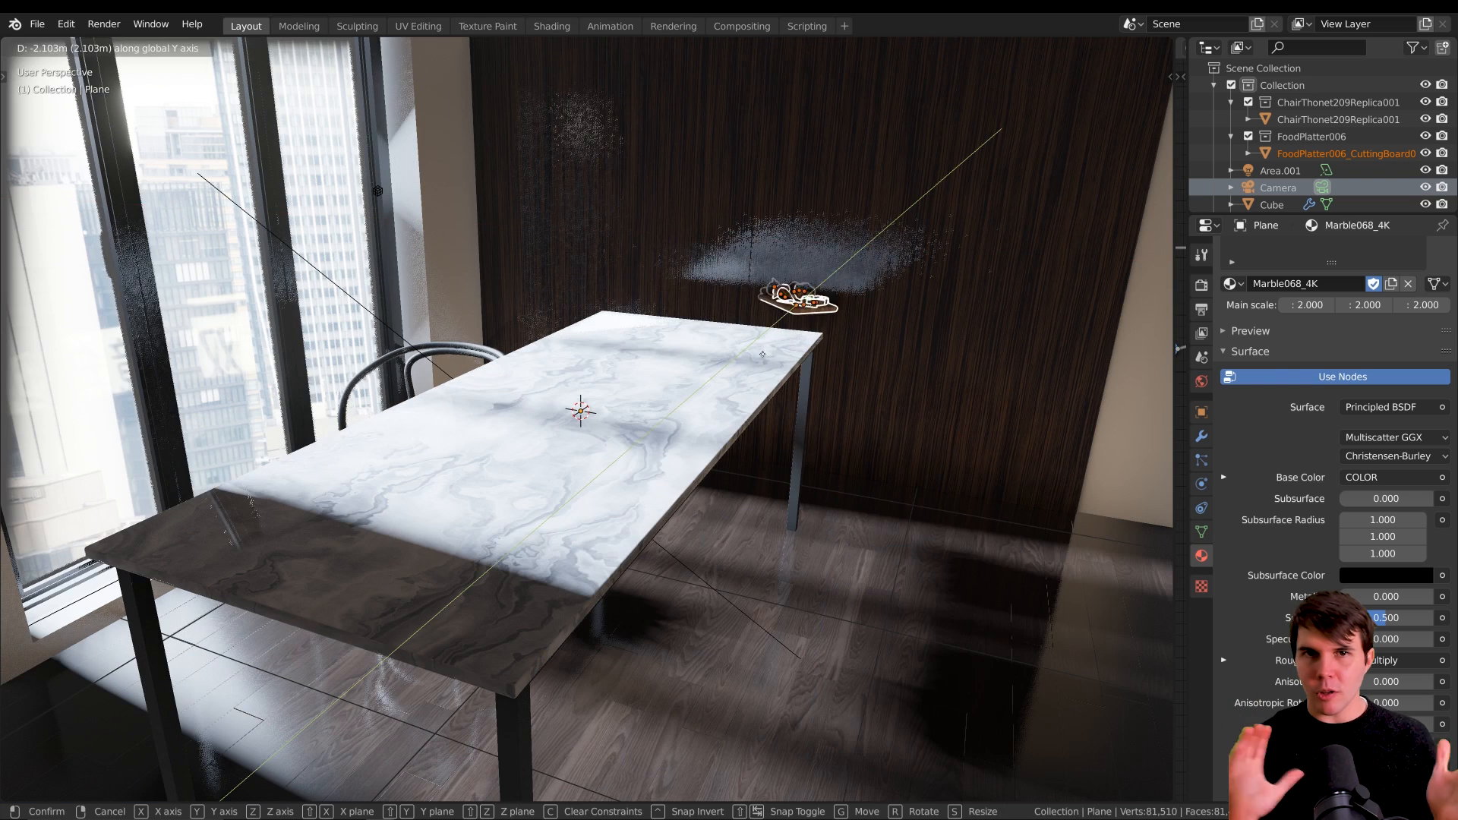
Position the food platter over the marble tabletop along the global Y and X axes.
click(608, 478)
key(g)
key(x)
click(645, 483)
key(g)
key(y)
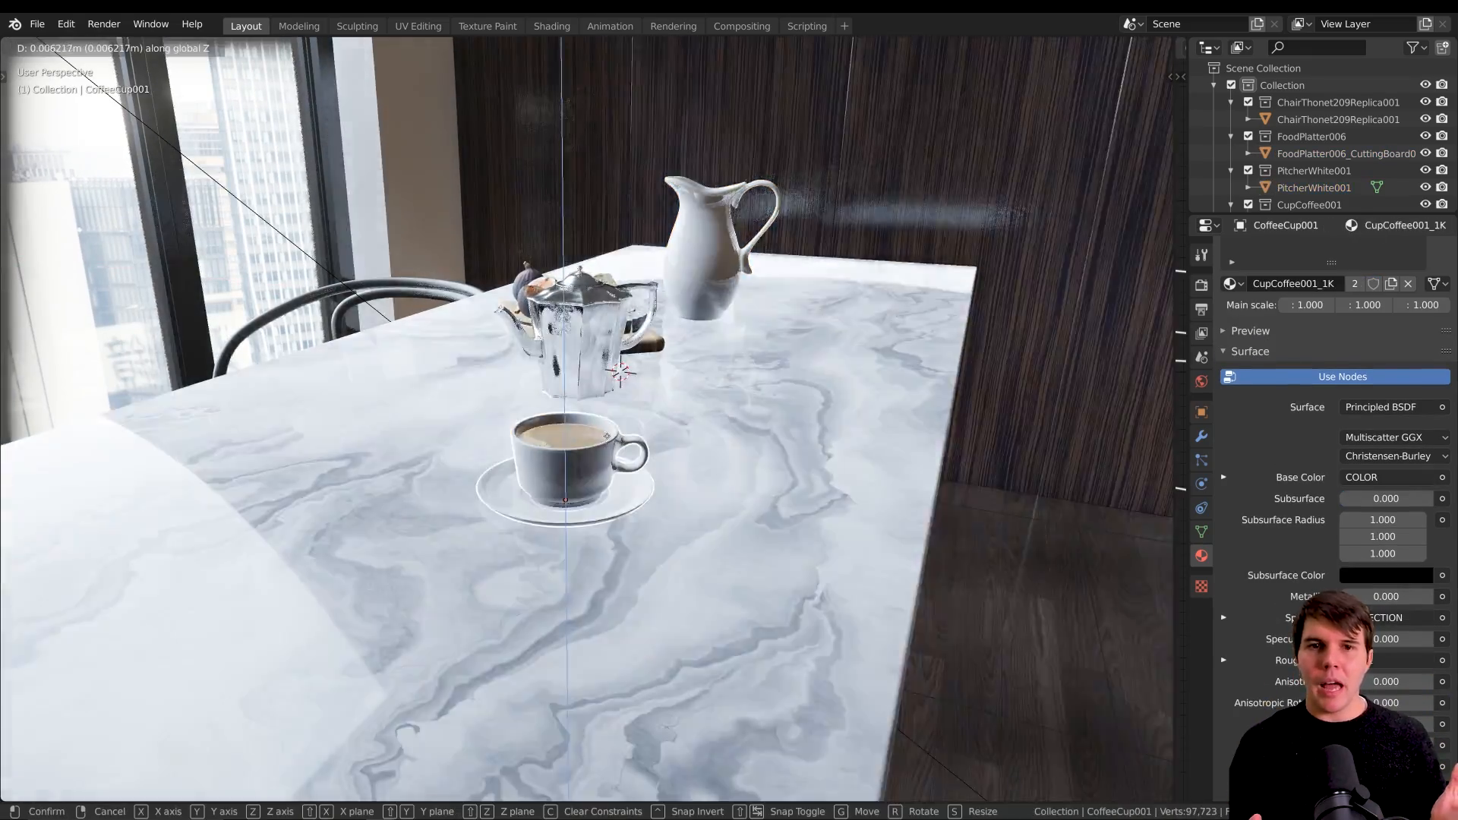
Move the coffee cup 0.12 m along Y and rotate the food platter on the tabletop.
key(g)
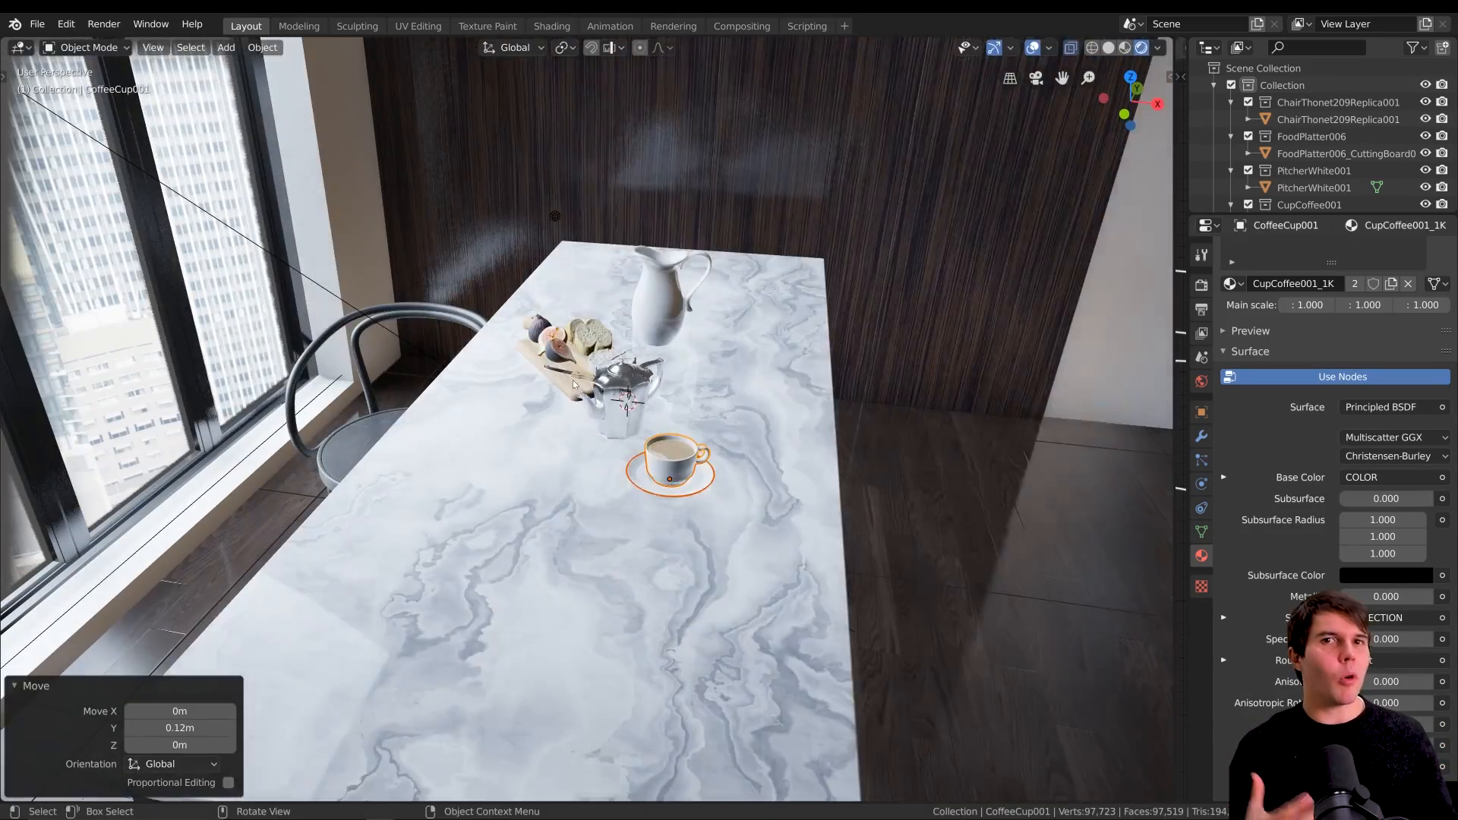
click(535, 355)
key(r)
click(807, 350)
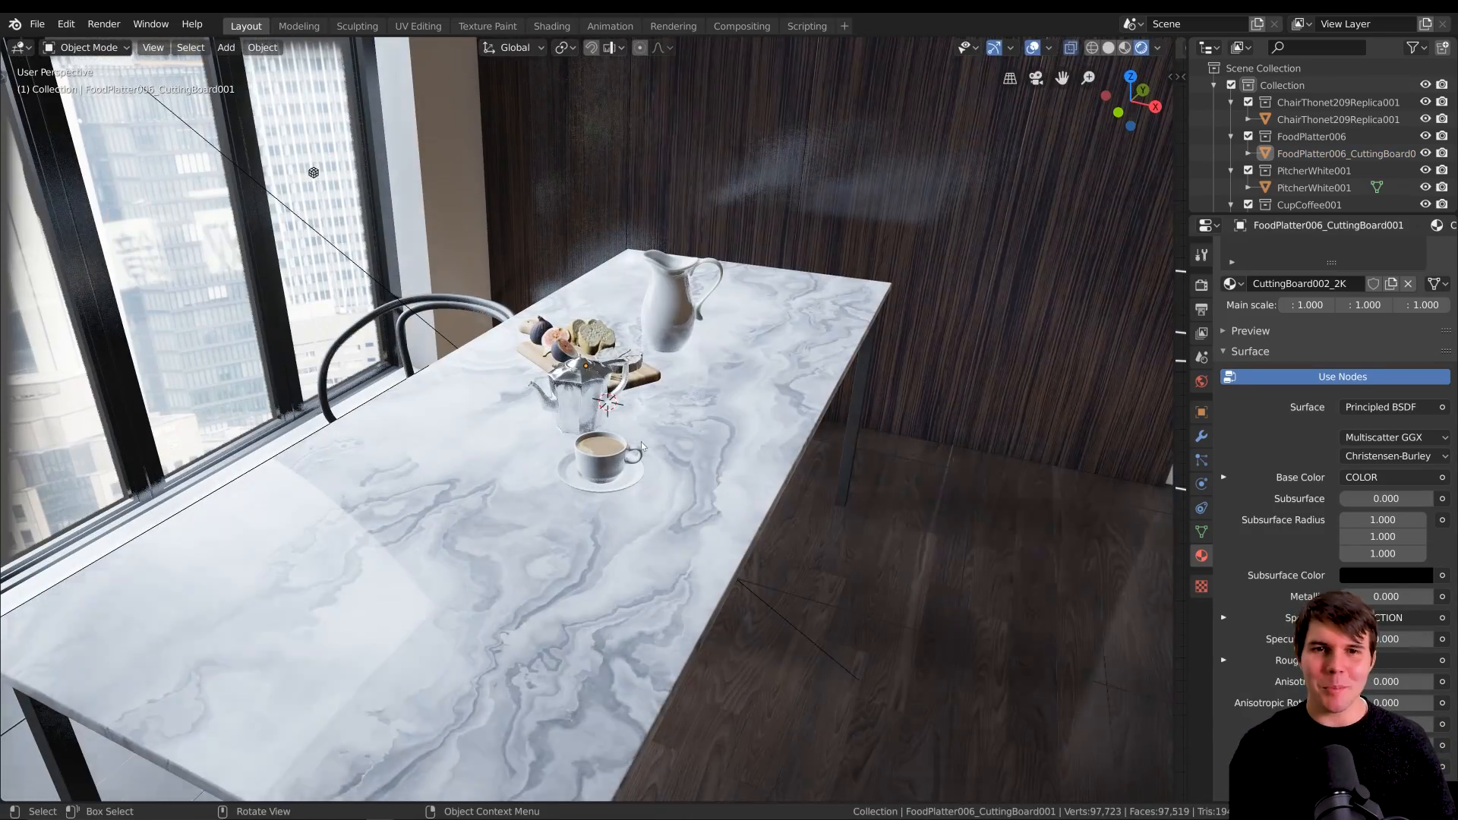
Rotate the chair on the window side of the table 80° about the global Z axis.
scroll(488, 408, down, 2)
middle_drag(488, 407, 494, 380)
middle_drag(491, 295, 533, 325)
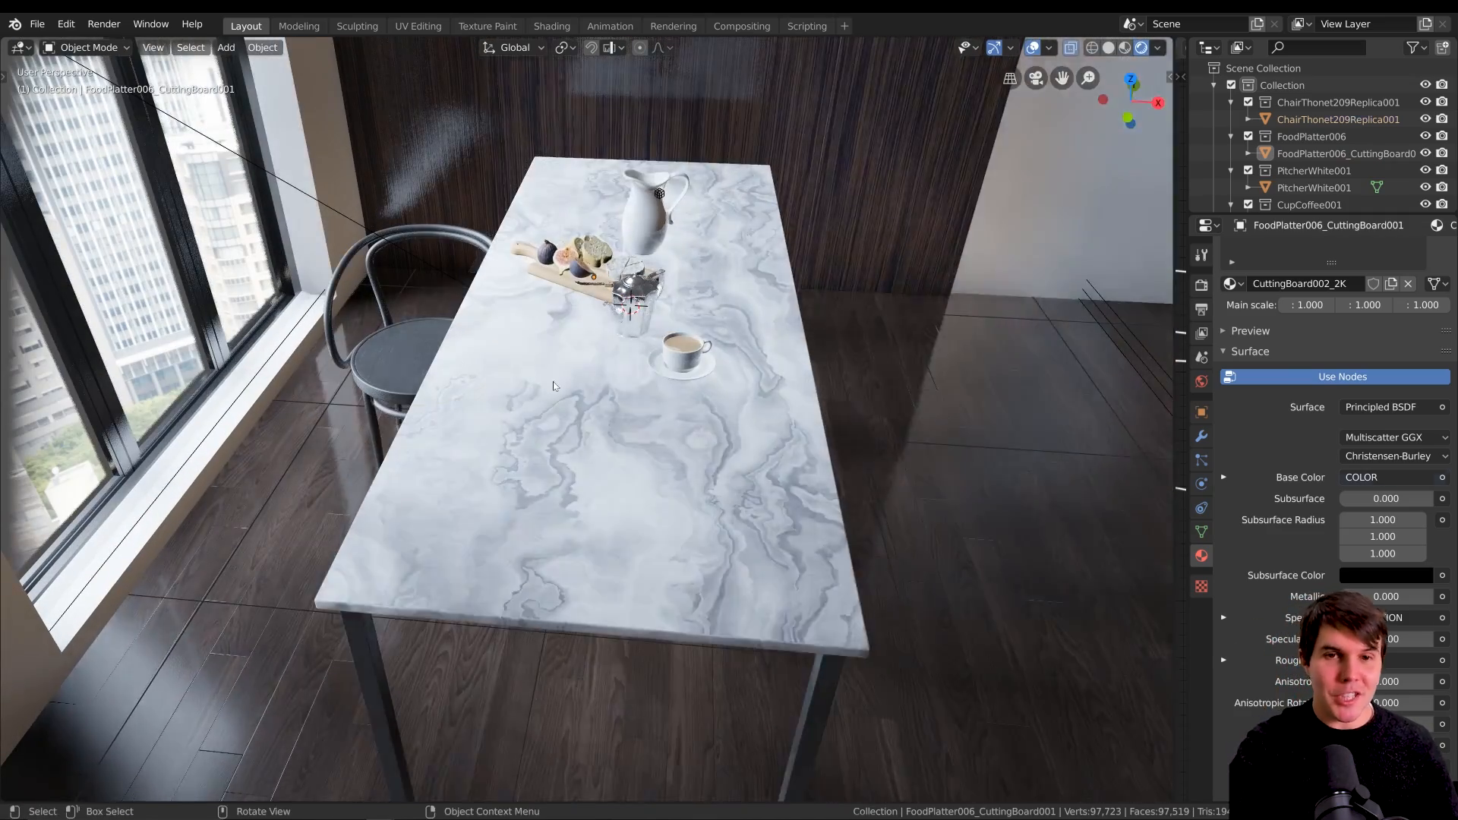
click(391, 353)
key(r)
key(z)
key(Return)
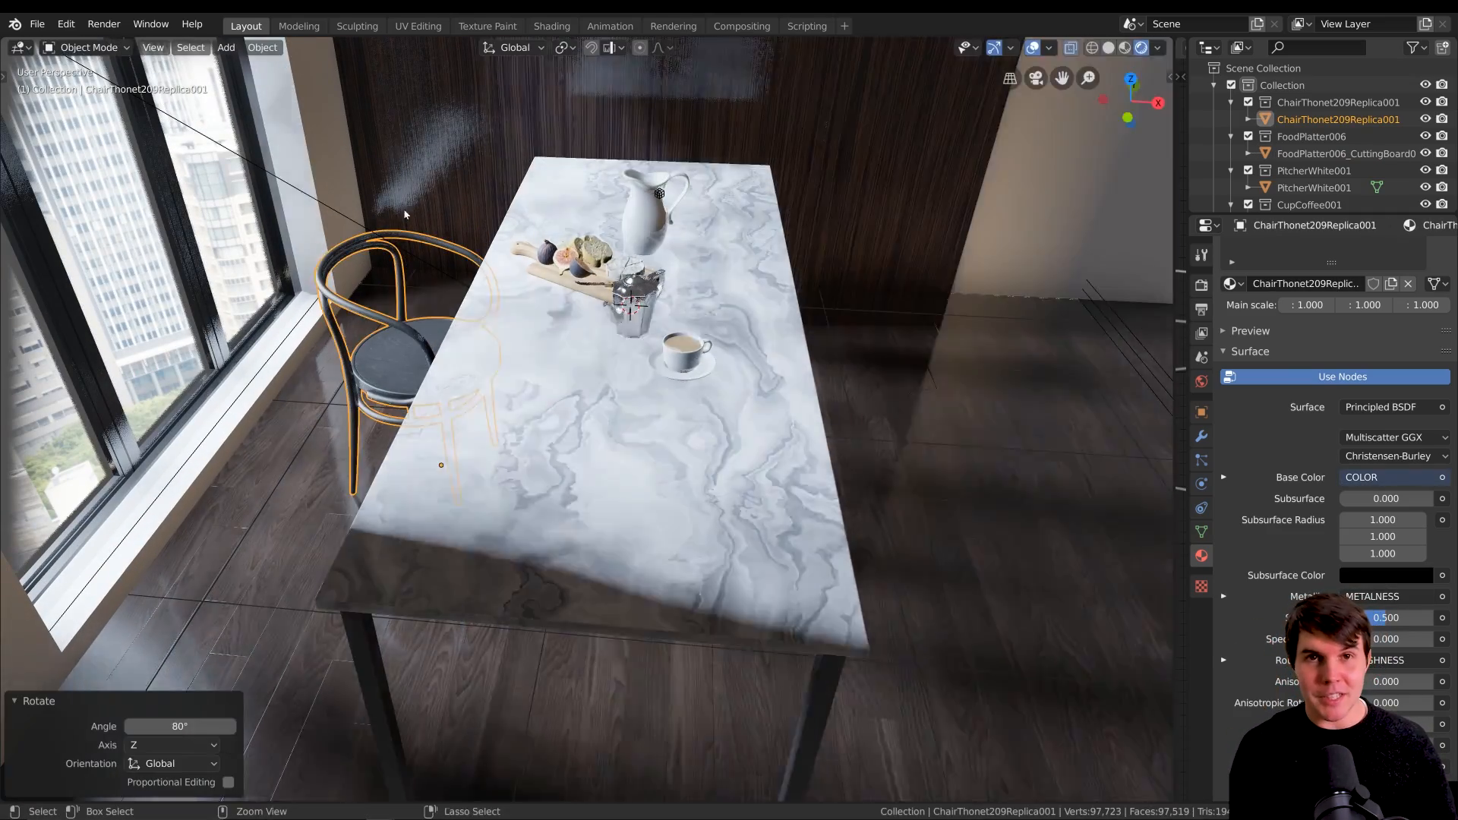
middle_drag(425, 425, 430, 348)
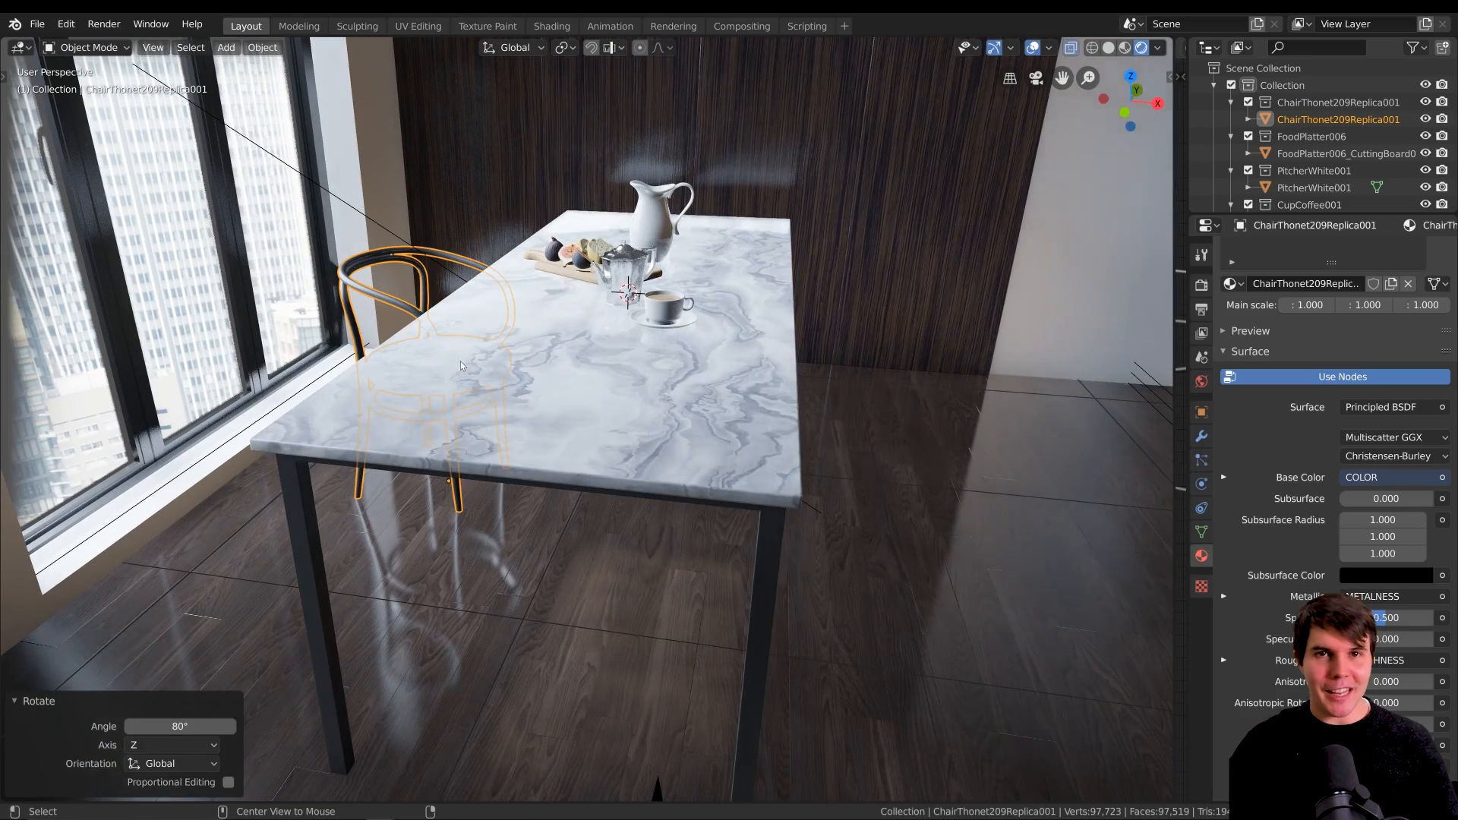
Make a linked duplicate of the chair 1.36 m along X and rotate it 215° about Z.
key(shift+d)
key(x)
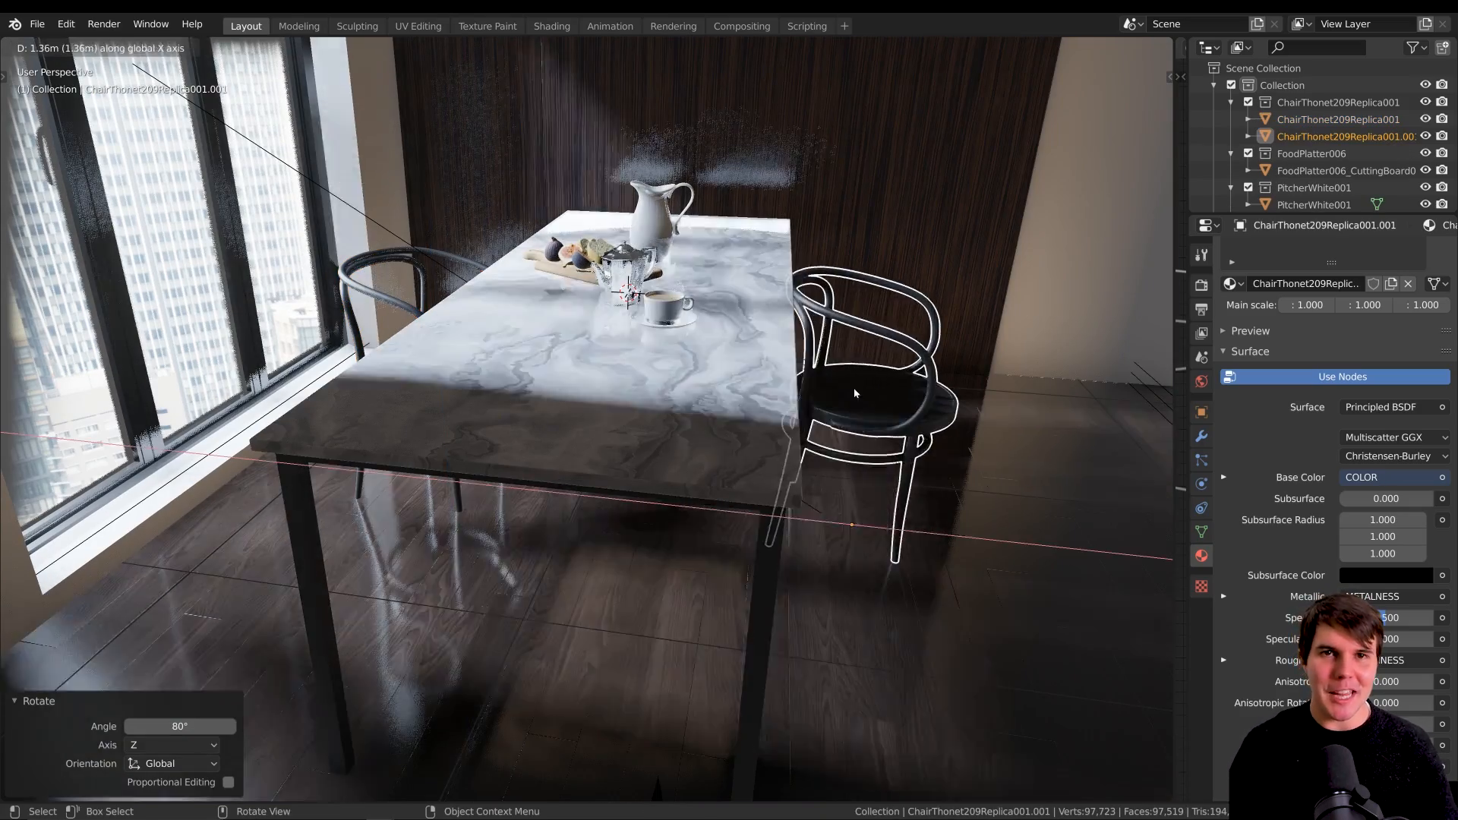
key(Return)
key(r)
key(z)
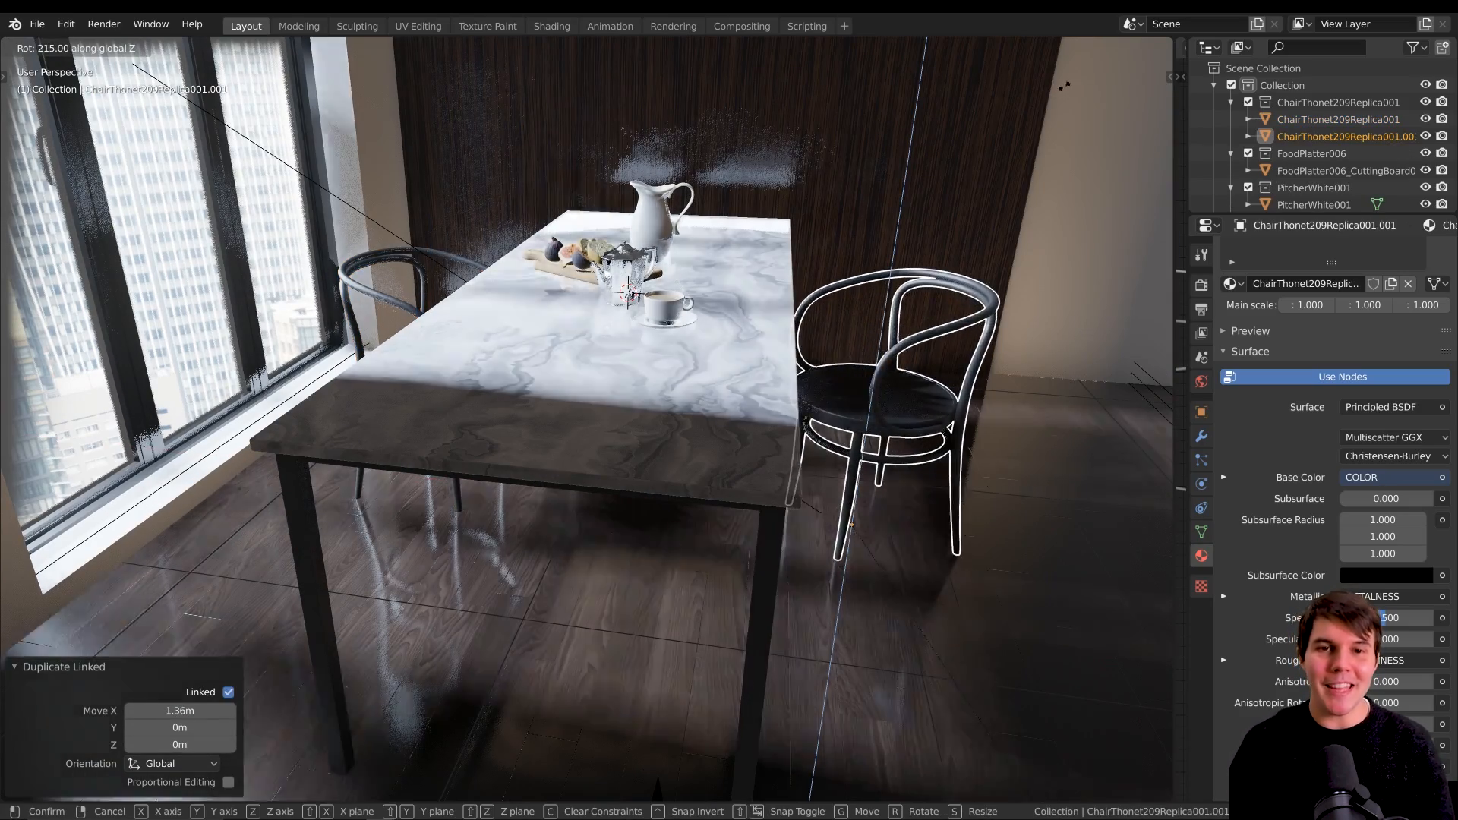
key(Return)
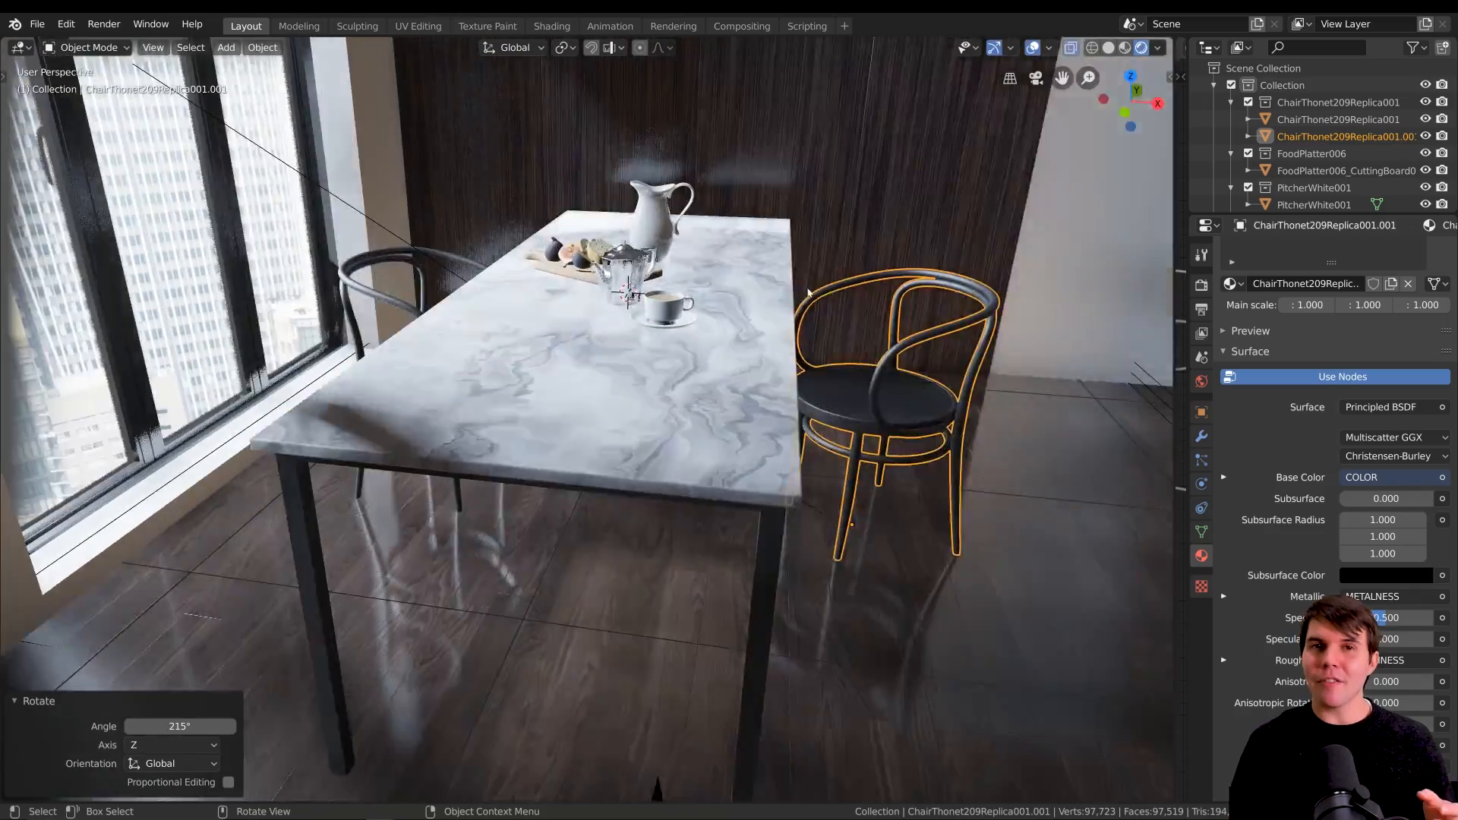
Make a linked duplicate of the second chair along Y and rotate it -40° about Z.
mouse_move(809, 292)
middle_down()
mouse_move(790, 258)
mouse_move(805, 303)
middle_up()
key(alt+d)
key(y)
key(Return)
key(r)
key(z)
key(Return)
middle_drag(851, 395, 923, 474)
middle_drag(793, 380, 837, 384)
scroll(836, 385, down, 2)
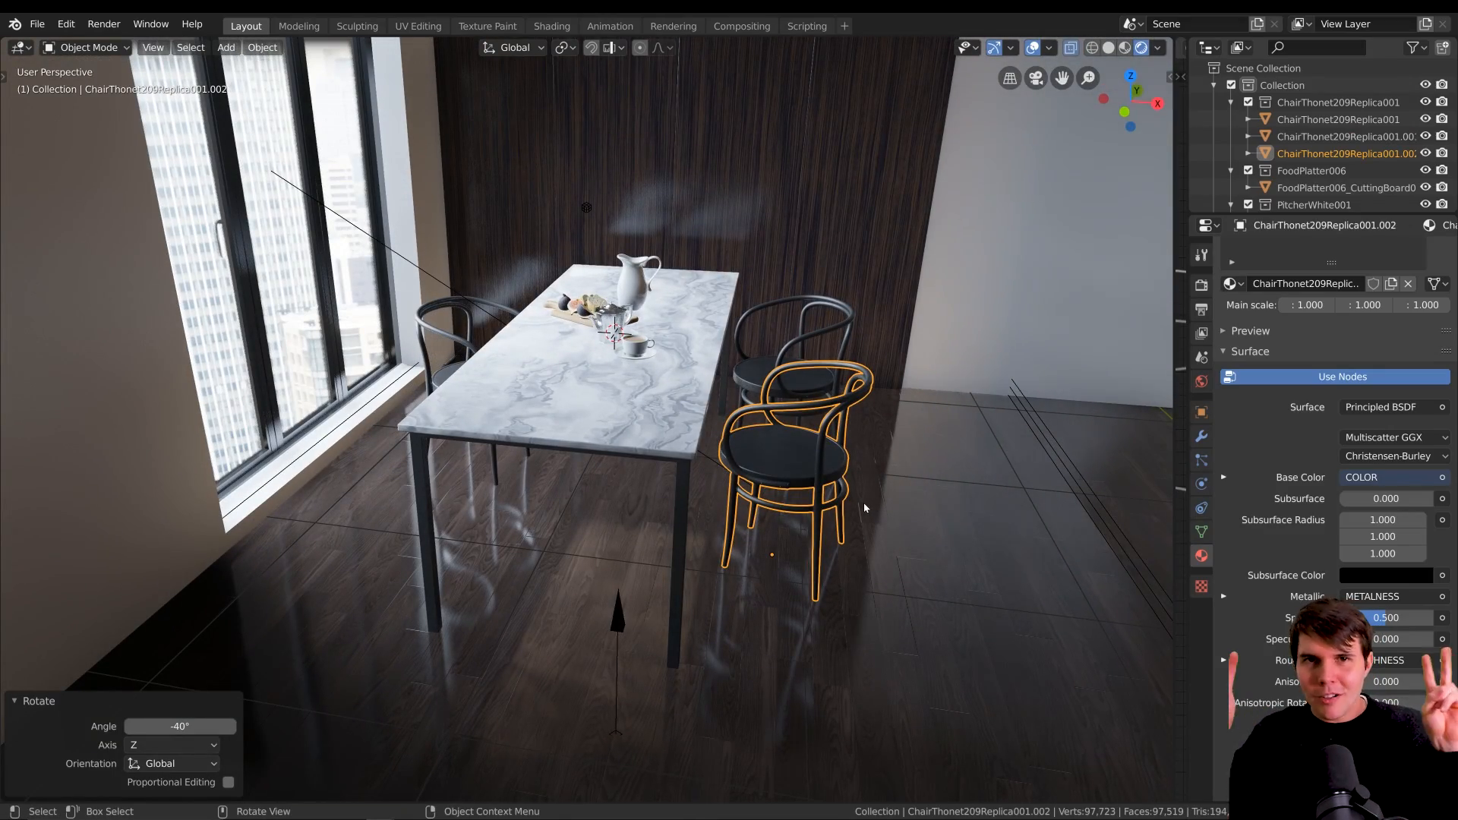
Shift the third chair, nearest the table's front corner, closer to the table along the X axis.
key(g)
key(x)
key(Return)
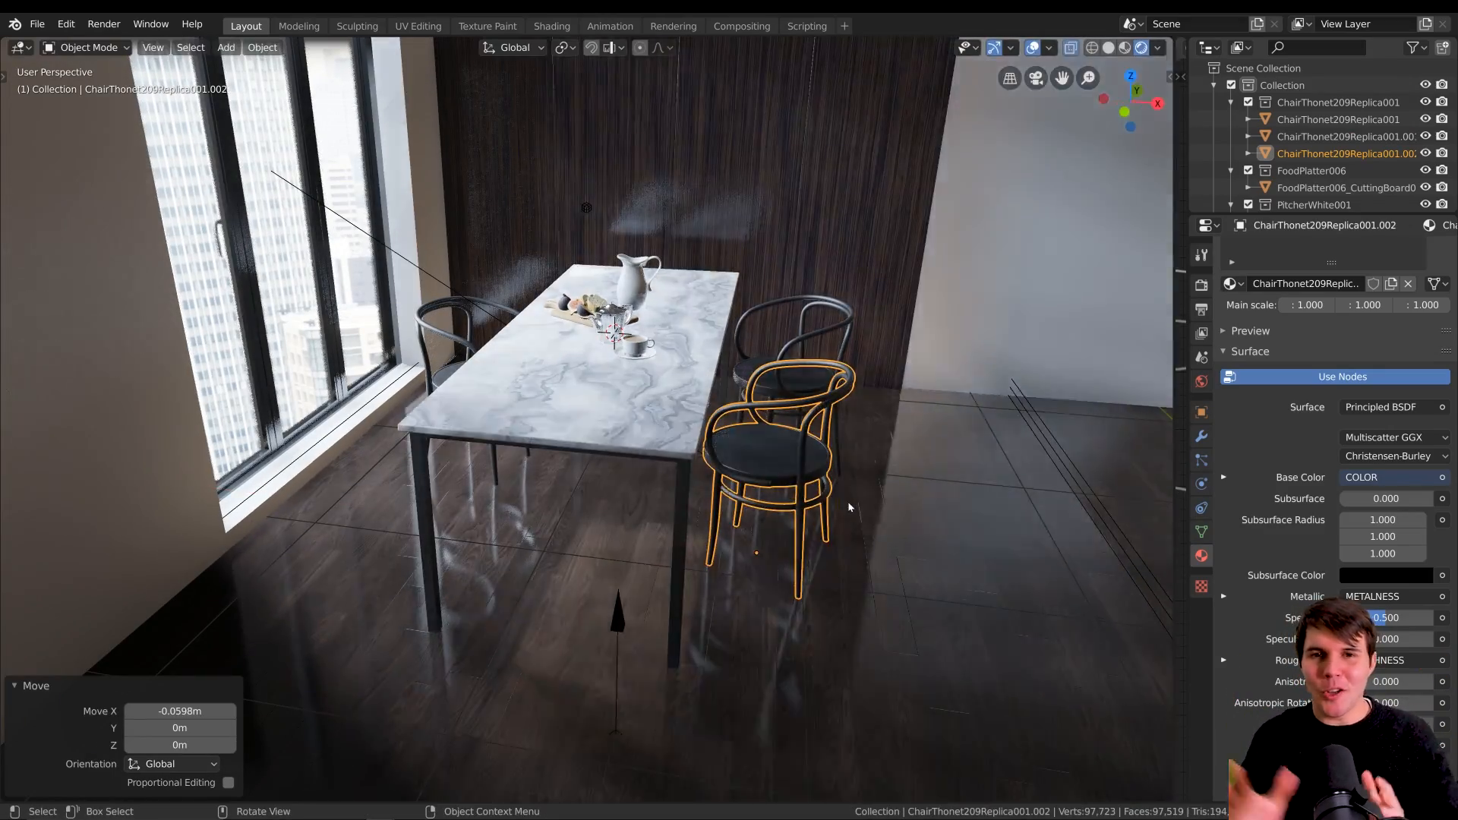
key(g)
key(x)
click(825, 486)
Adjust the position of the chair behind it on the same side along the X axis.
click(842, 342)
key(g)
key(x)
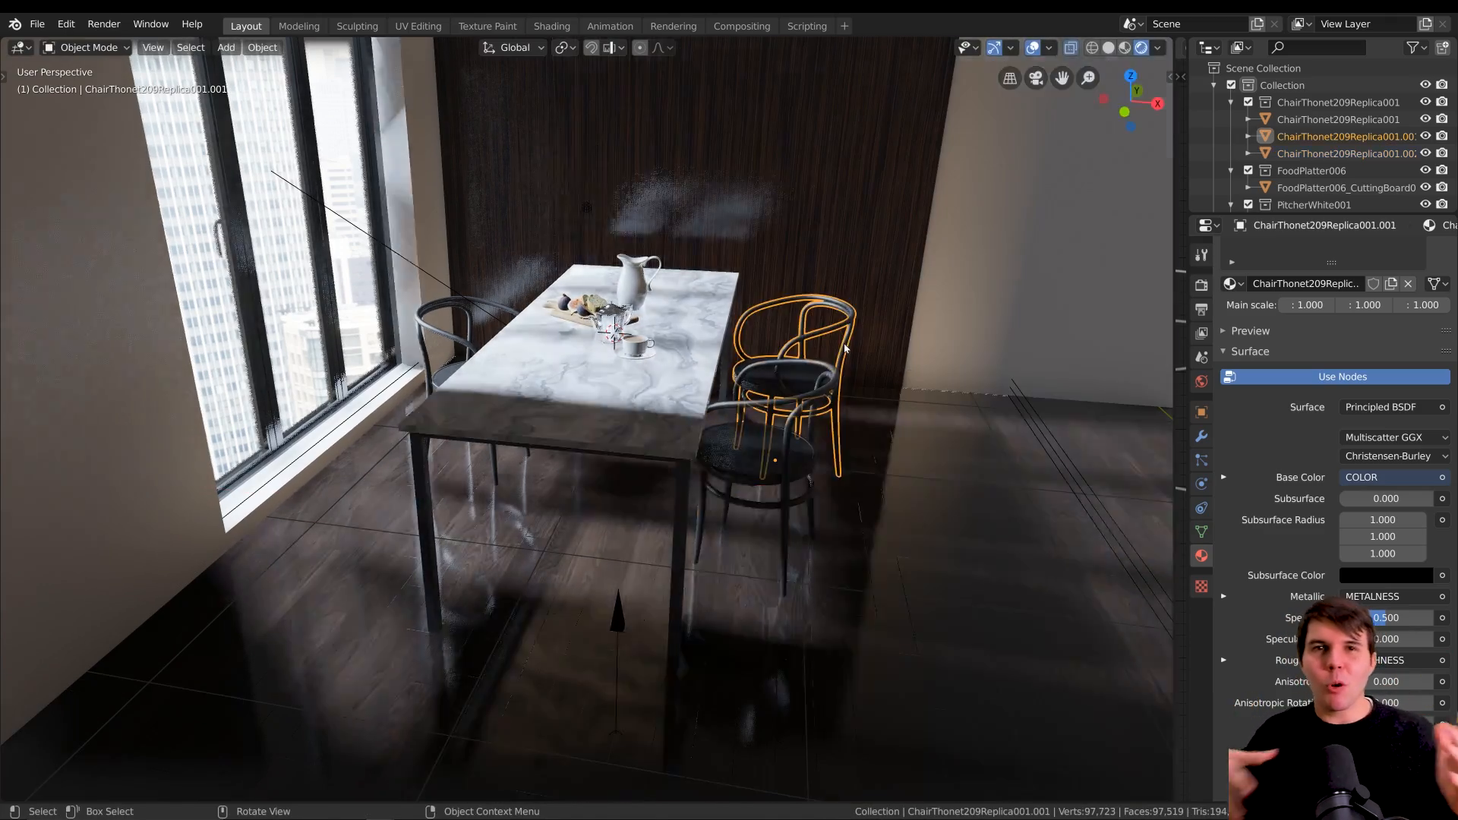
click(869, 343)
middle_drag(640, 463, 597, 488)
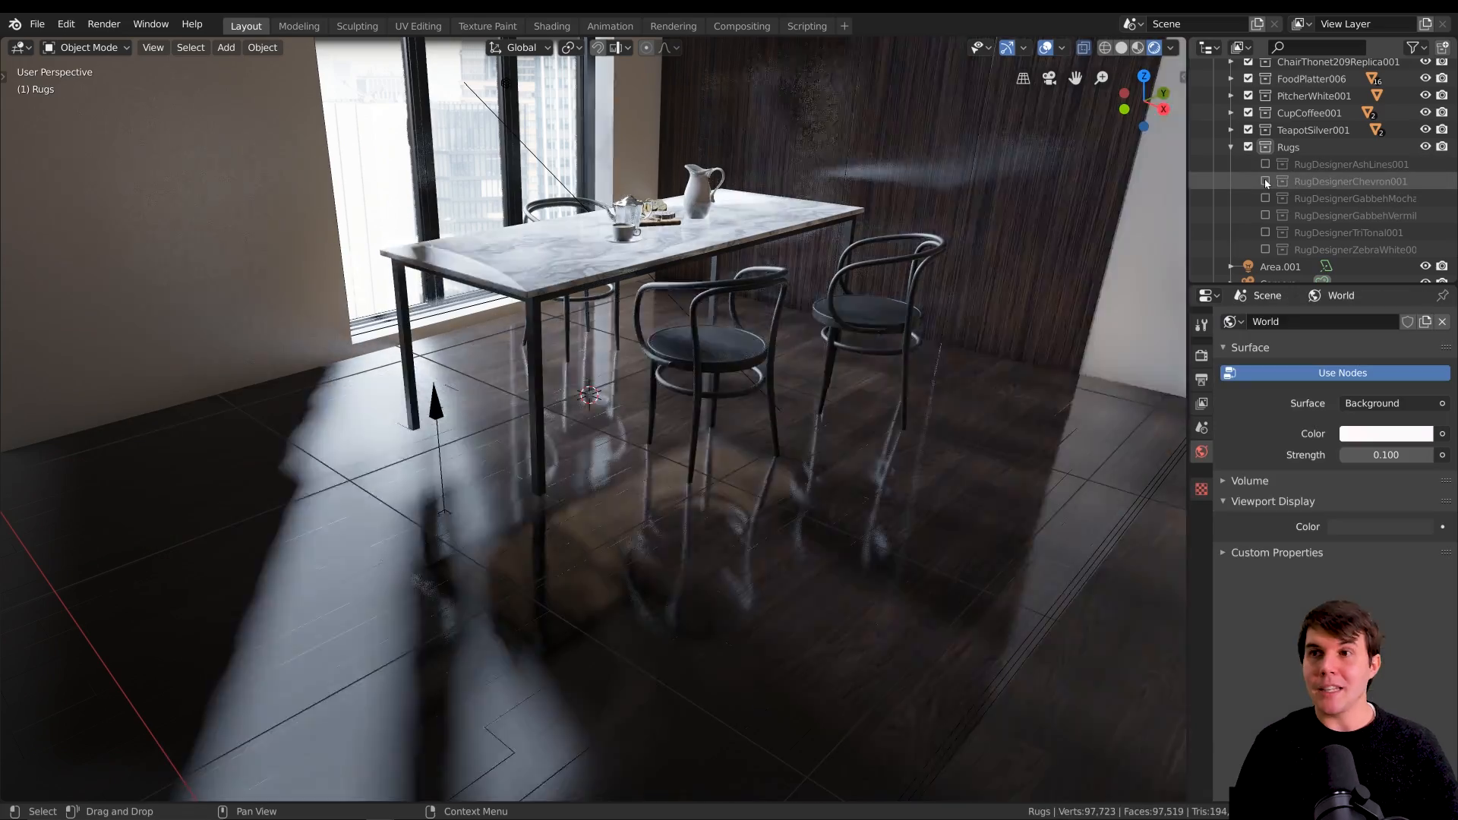
Preview the Chevron, both Gabbeh and the TriTonal rugs under the table one at a time.
click(1264, 181)
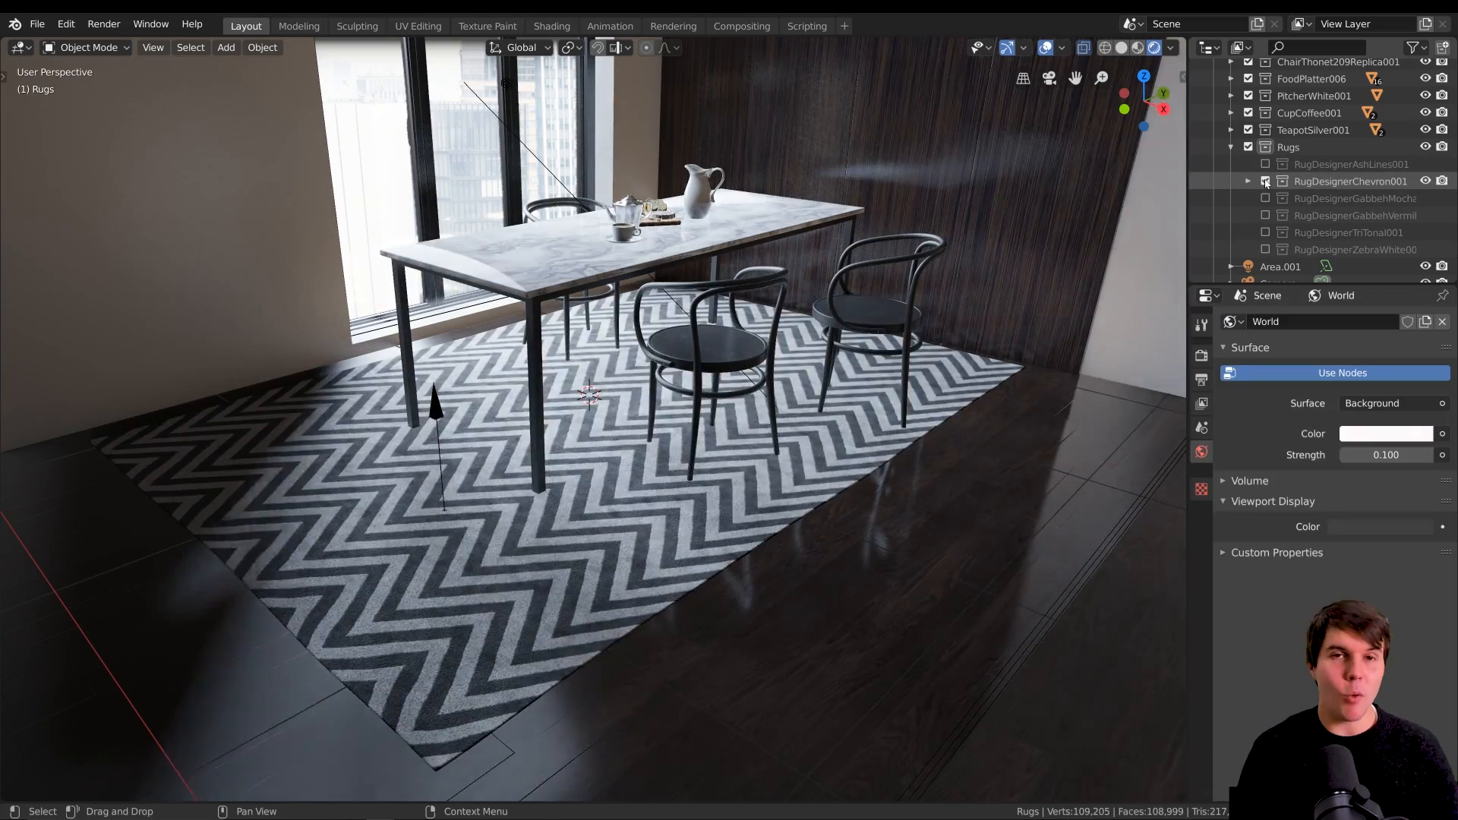
click(1265, 180)
click(1266, 199)
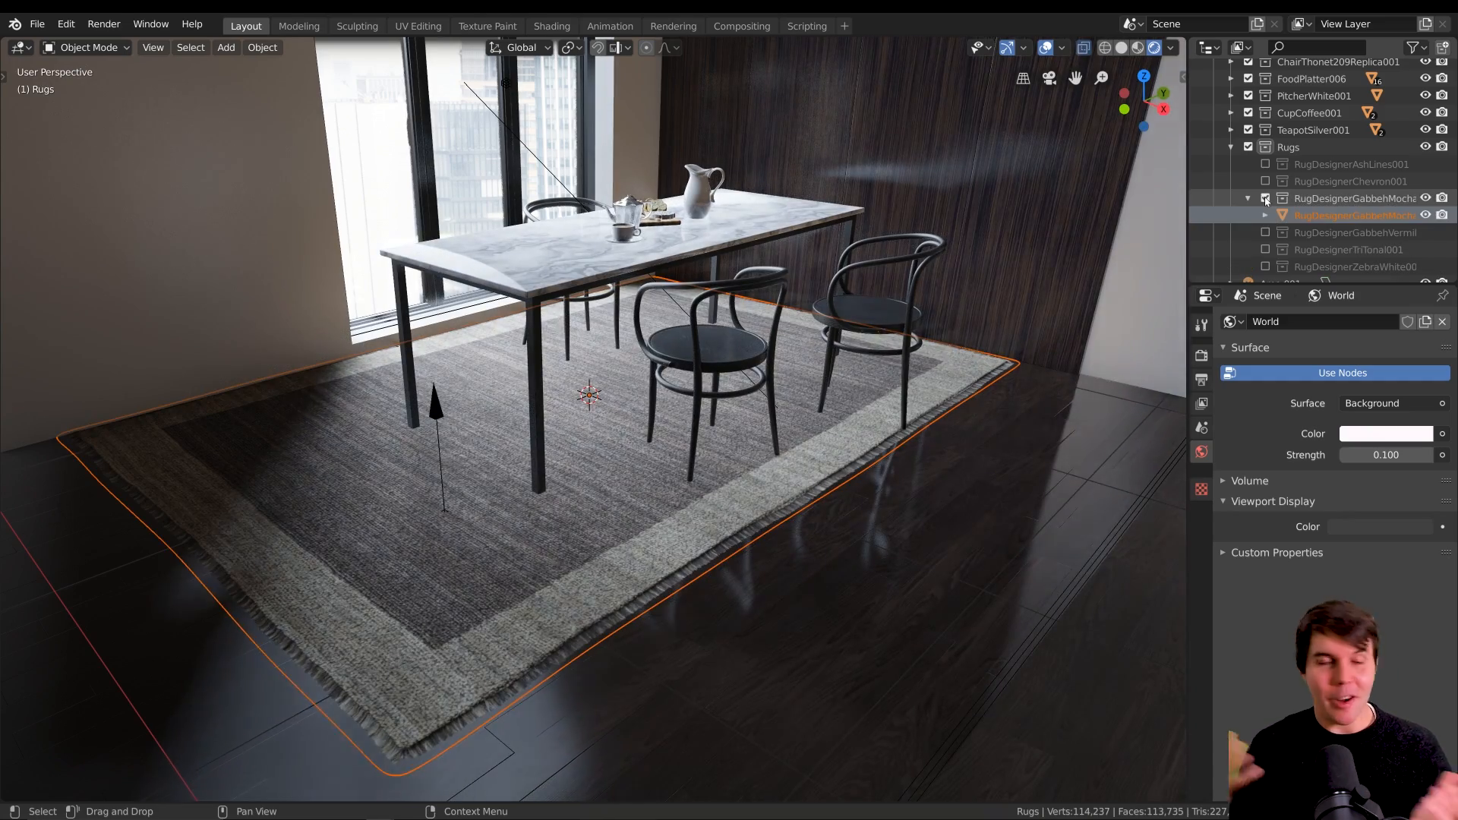
click(1265, 199)
click(1265, 216)
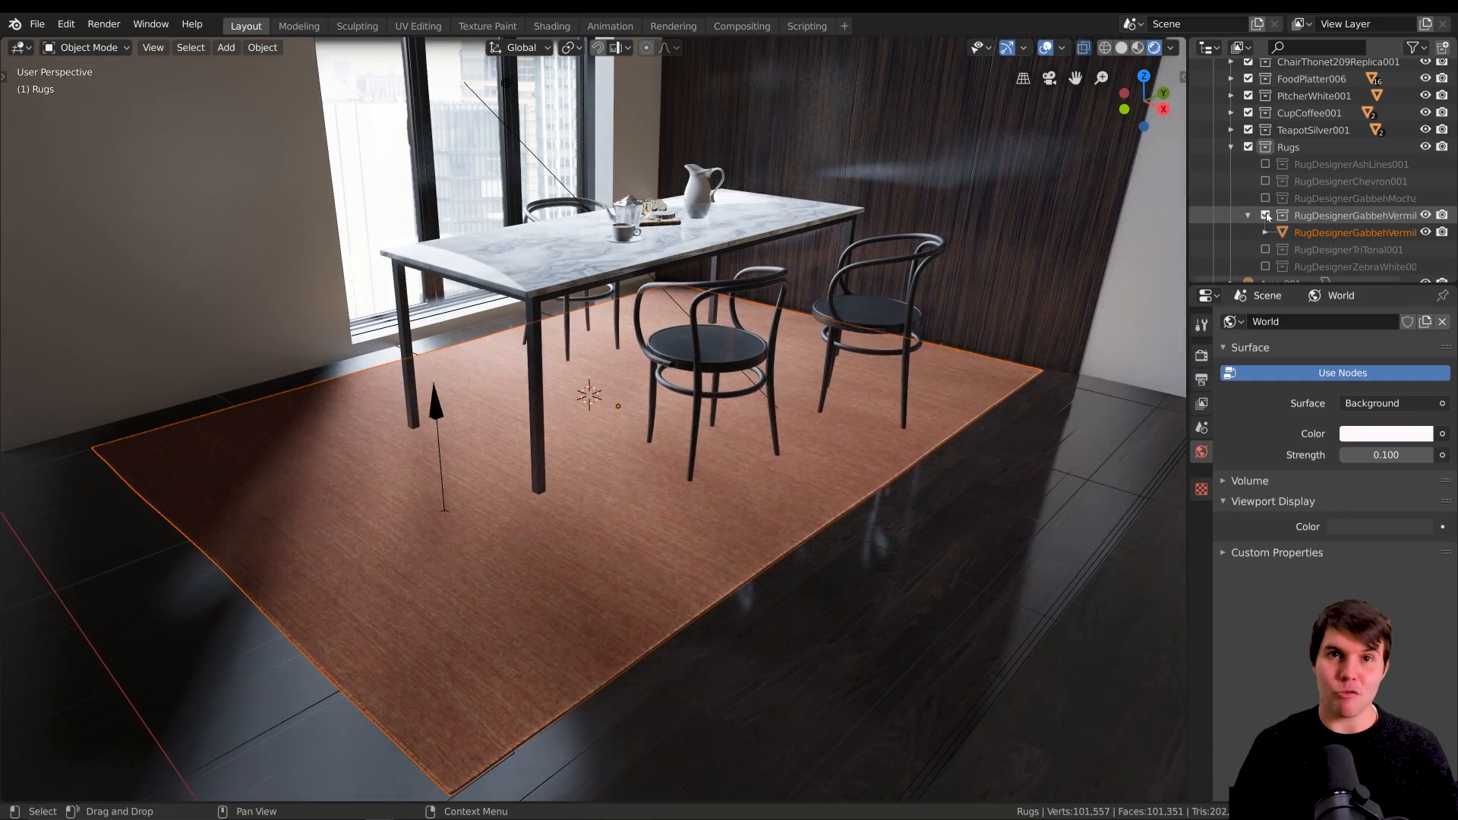
click(1266, 216)
click(1265, 233)
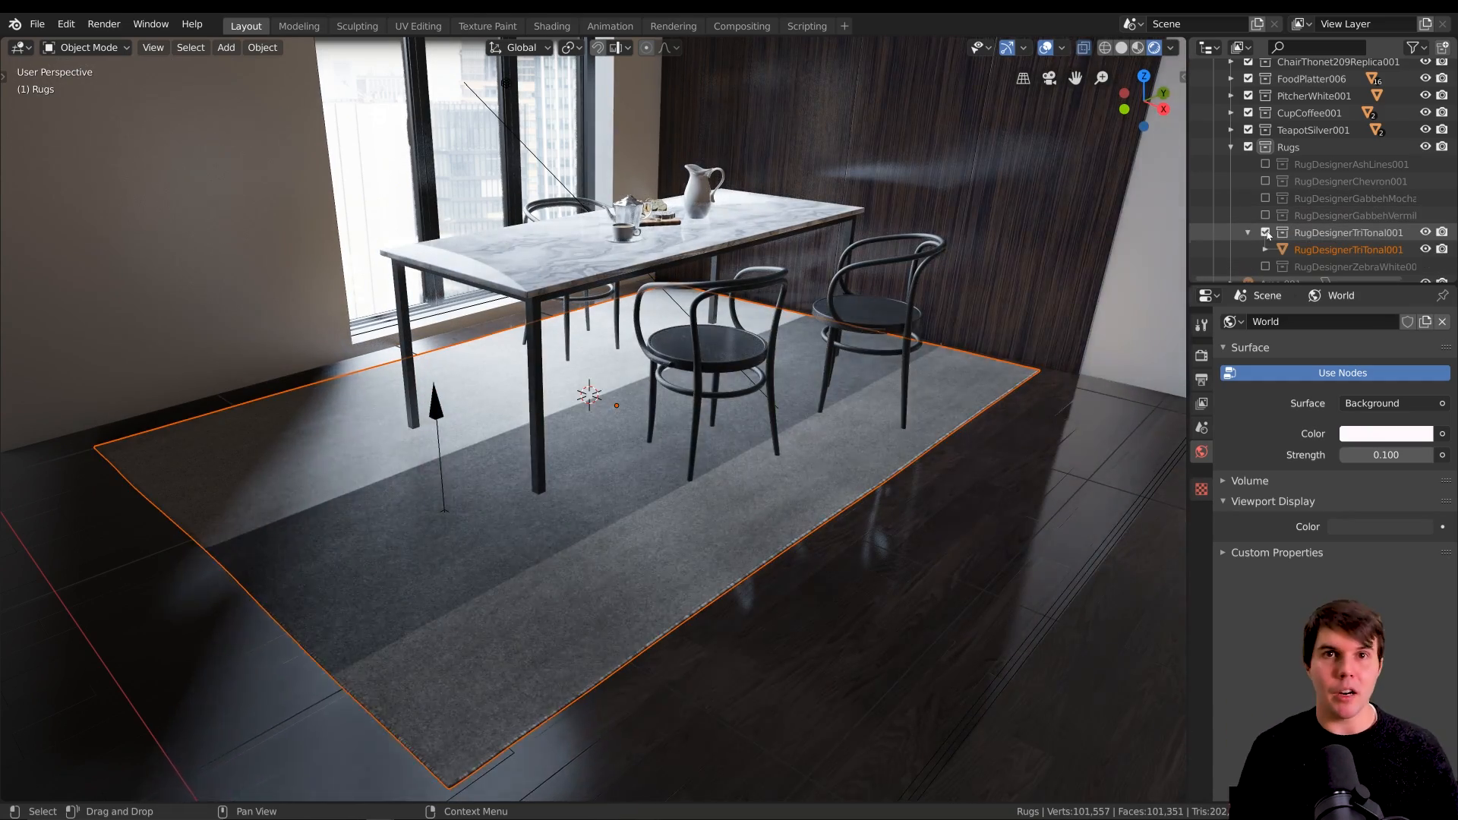
click(1266, 233)
Enable the RugDesignerZebraWhite rug collection under the table and select the rug.
click(1266, 250)
middle_drag(1059, 442, 890, 434)
scroll(989, 404, up, 2)
click(905, 427)
scroll(944, 420, up, 2)
scroll(876, 436, down, 5)
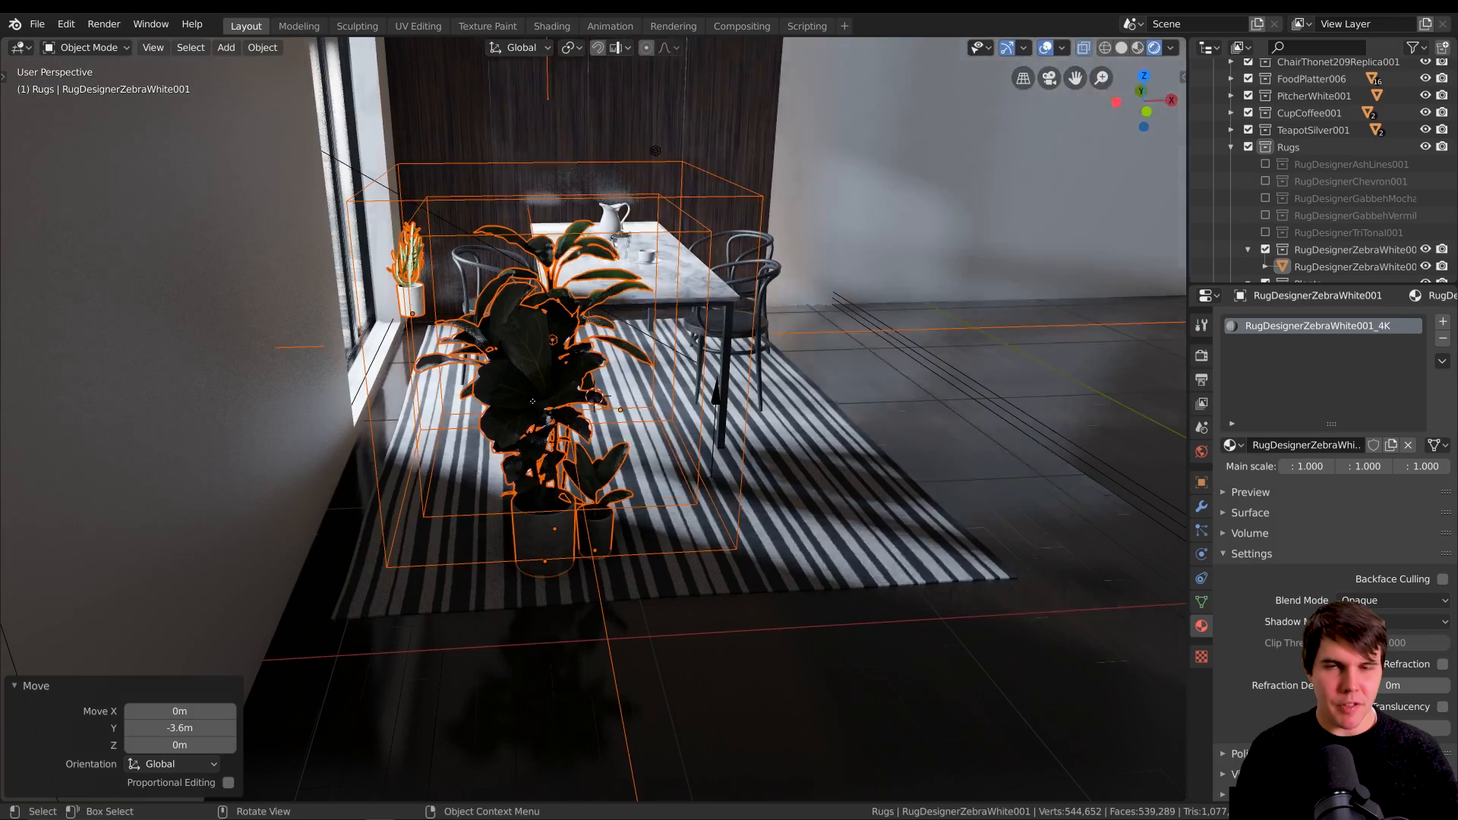
Move the selected potted plants -0.446 m along X and 0.579 m along Y toward the window corner.
key(g)
key(x)
click(374, 411)
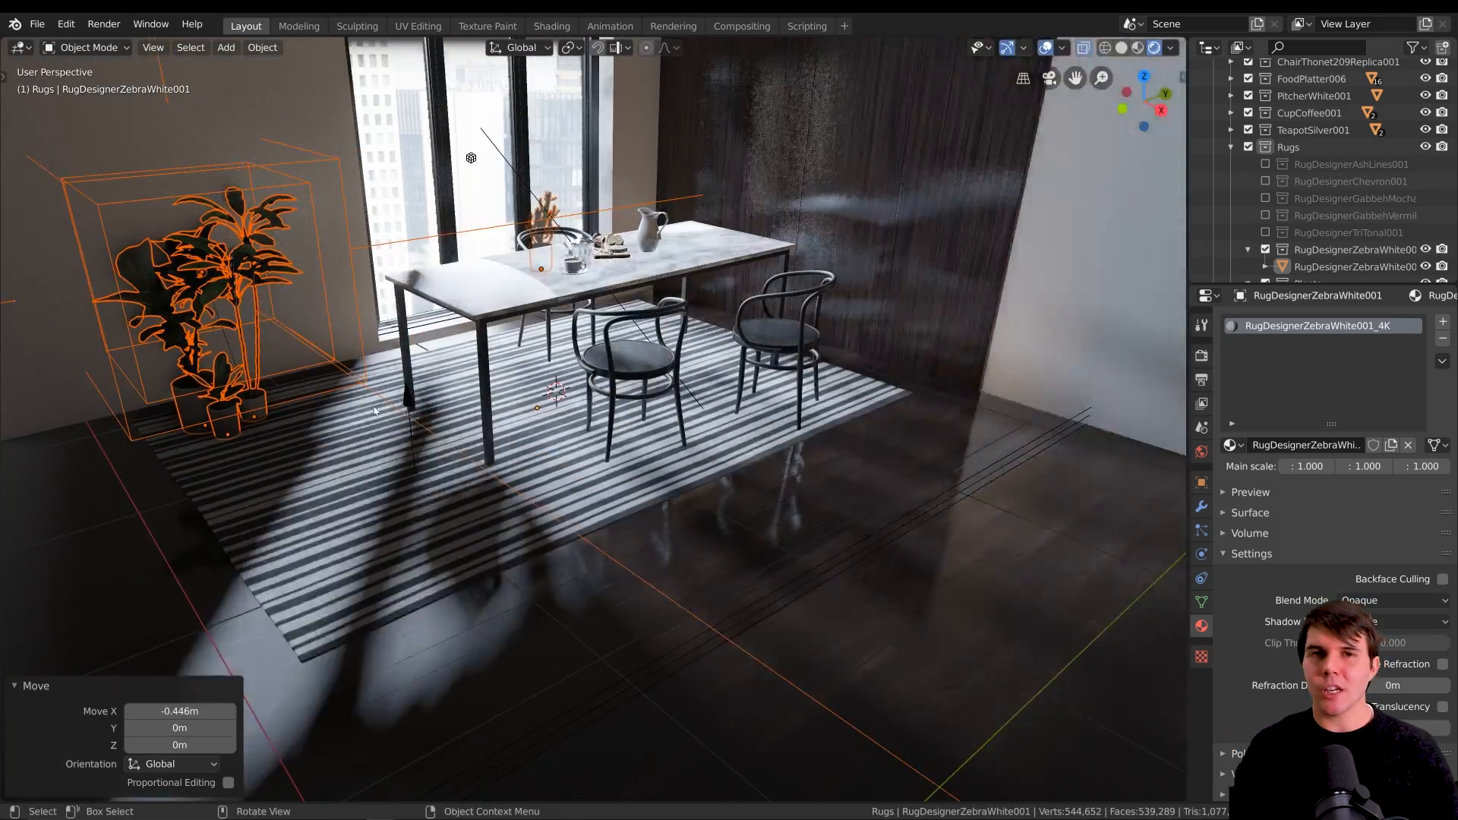
key(g)
key(y)
click(473, 372)
middle_drag(473, 373, 457, 420)
scroll(381, 404, up, 3)
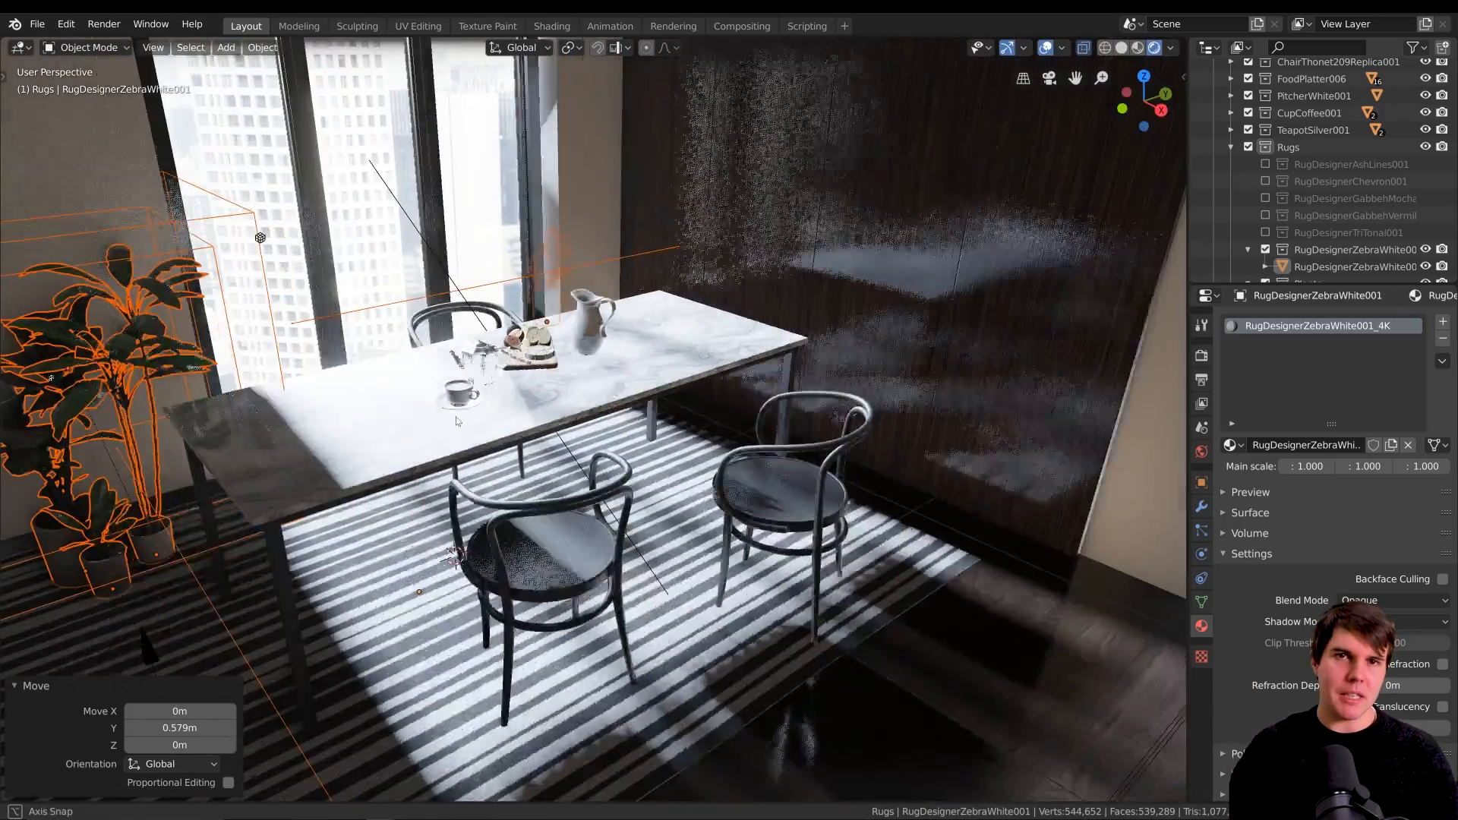
Drop the large plants from the selection and move the potted cactus 0.335 m along X onto the windowsill.
scroll(457, 420, down, 3)
key(b)
middle_drag(208, 390, 377, 608)
scroll(378, 609, up, 3)
middle_drag(197, 286, 280, 319)
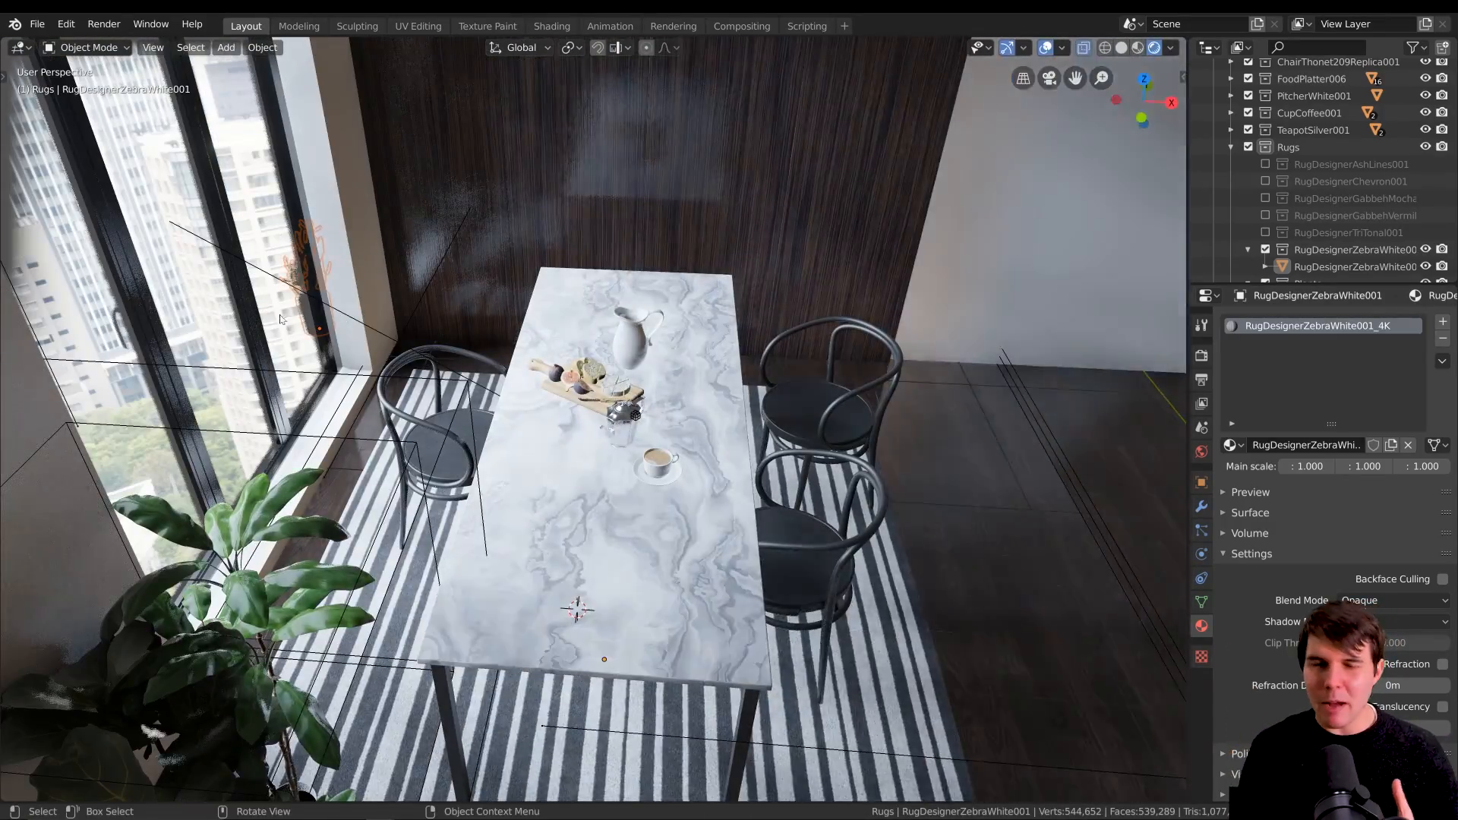
click(300, 312)
click(300, 312)
click(300, 312)
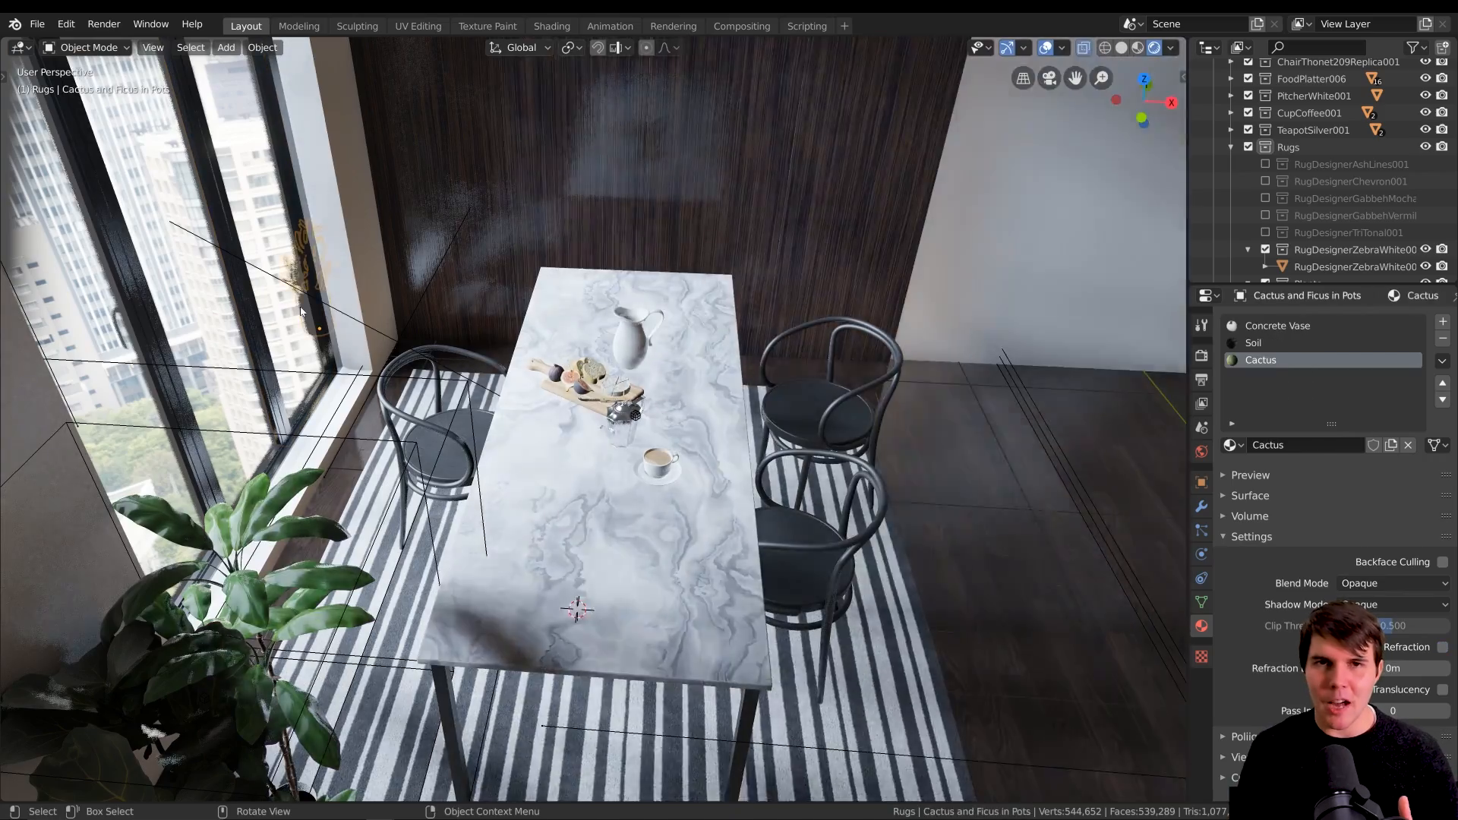
key(g)
key(x)
click(391, 447)
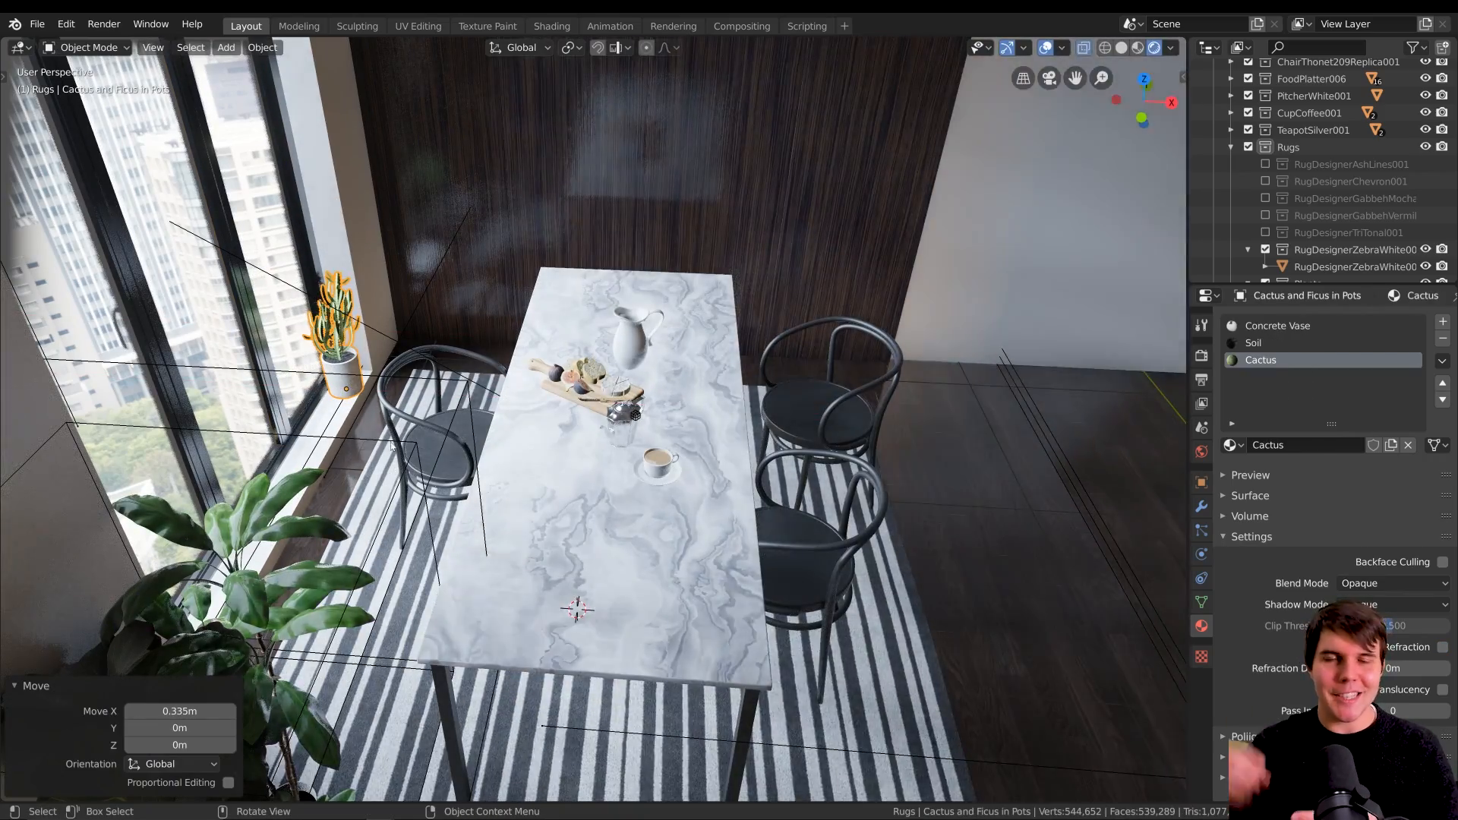
Delete the plants' wireframe helper object, then lower the cactus onto the windowsill and move it -0.121 m along X.
key(x)
click(391, 447)
key(g)
key(z)
key(x)
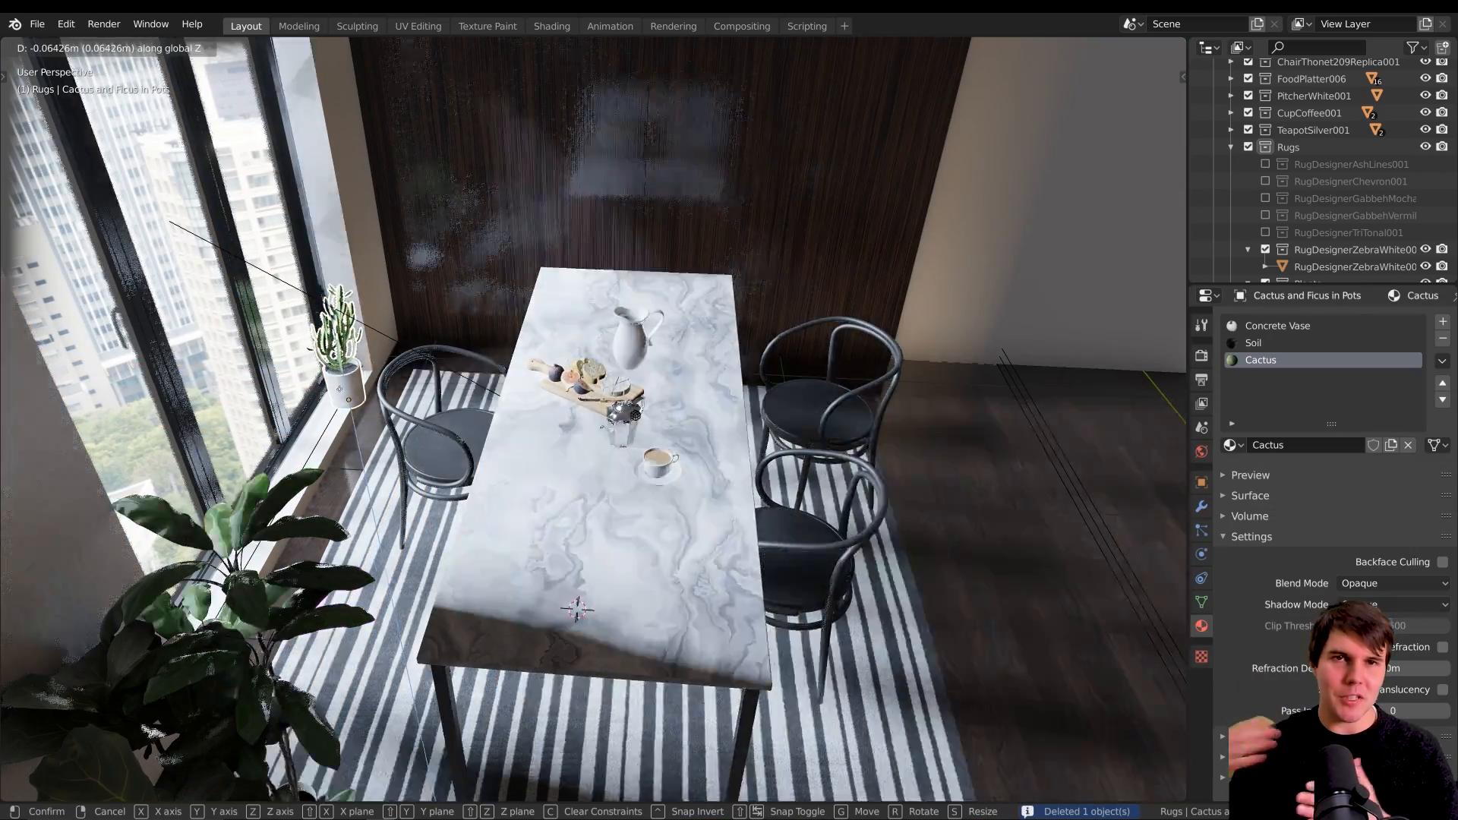
click(335, 397)
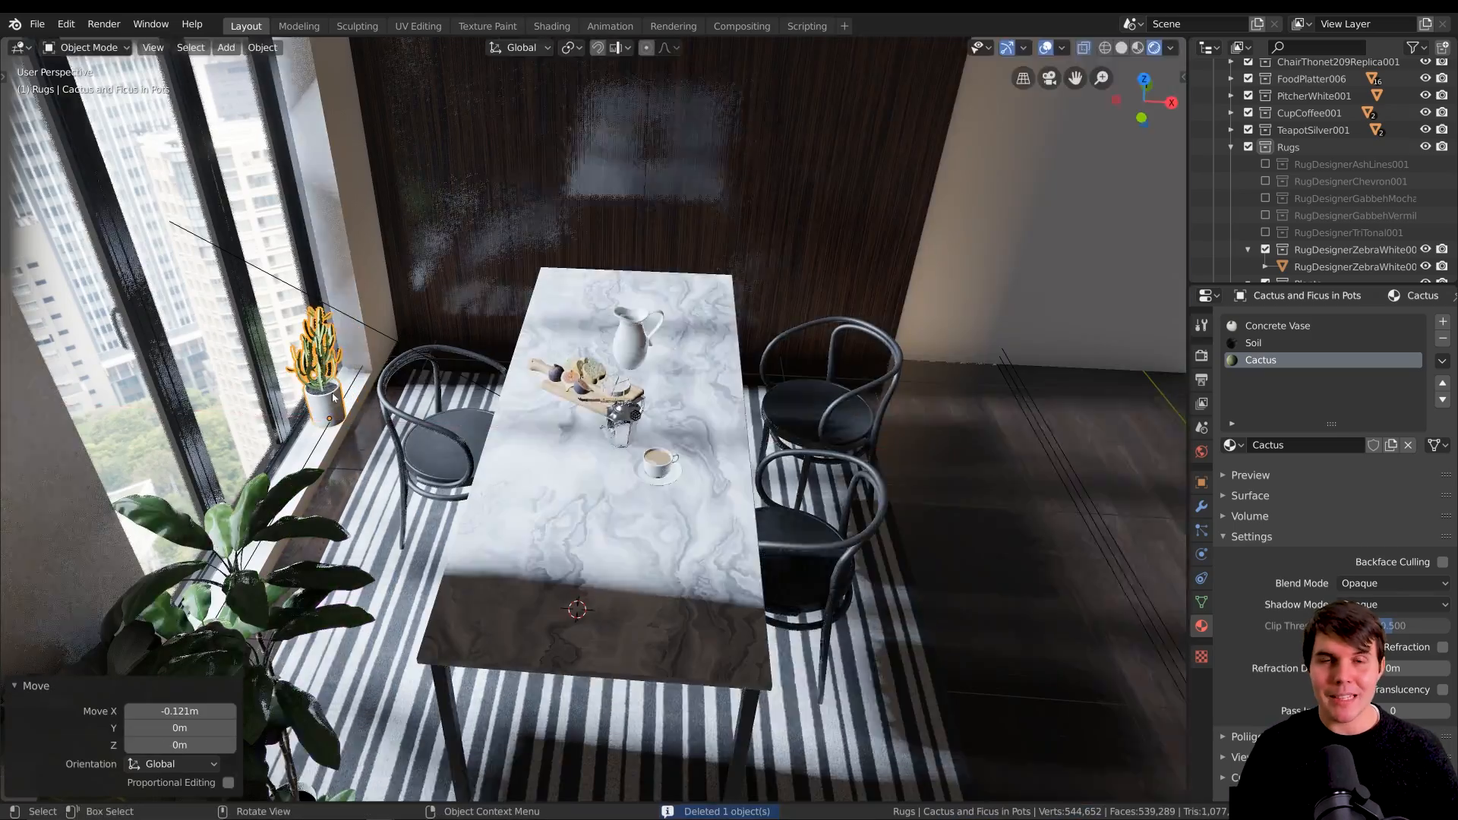
scroll(335, 396, up, 10)
key(g)
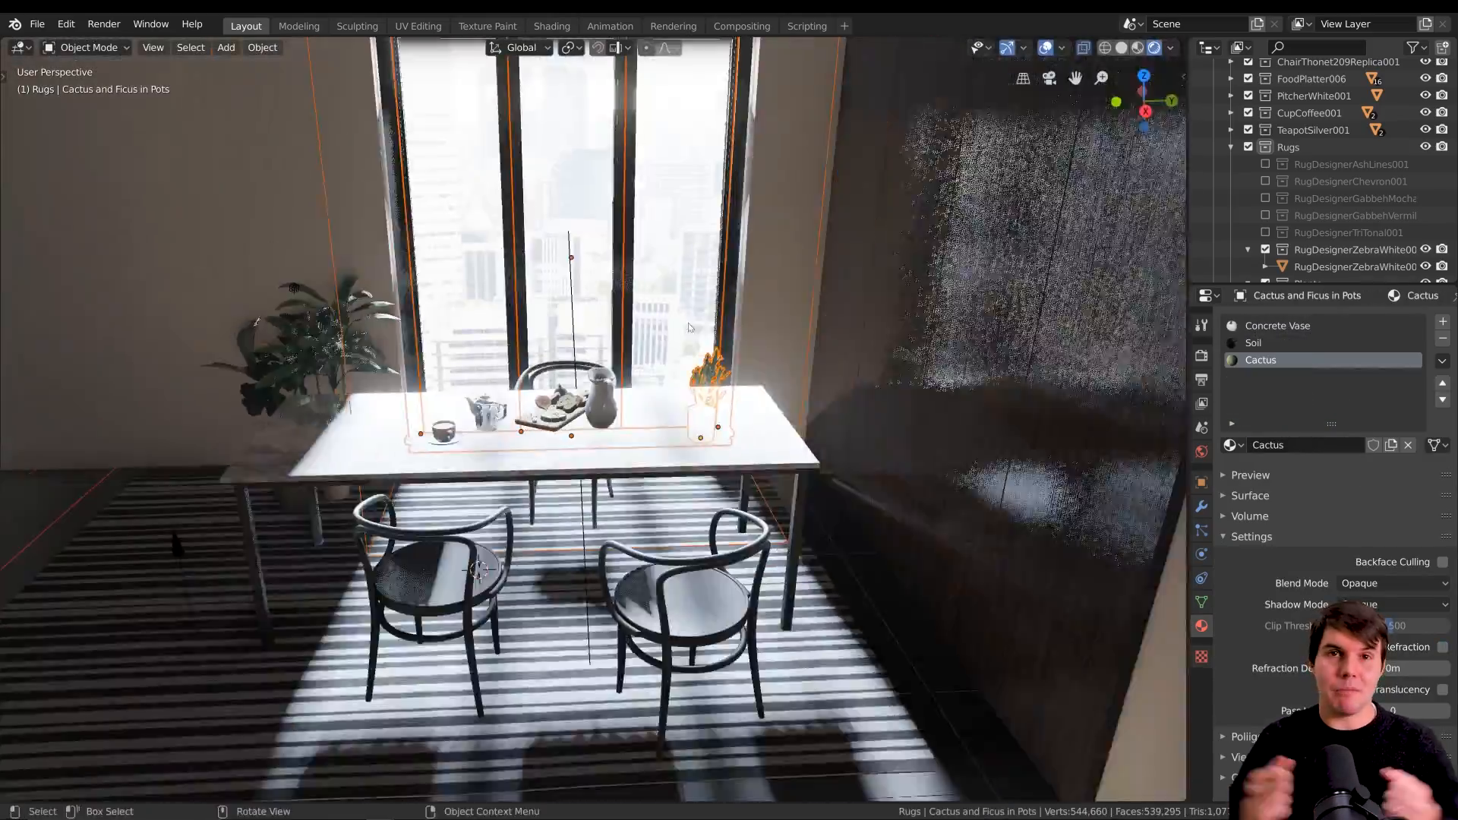
Scale the selected objects around the window along the X axis.
key(s)
key(x)
click(726, 327)
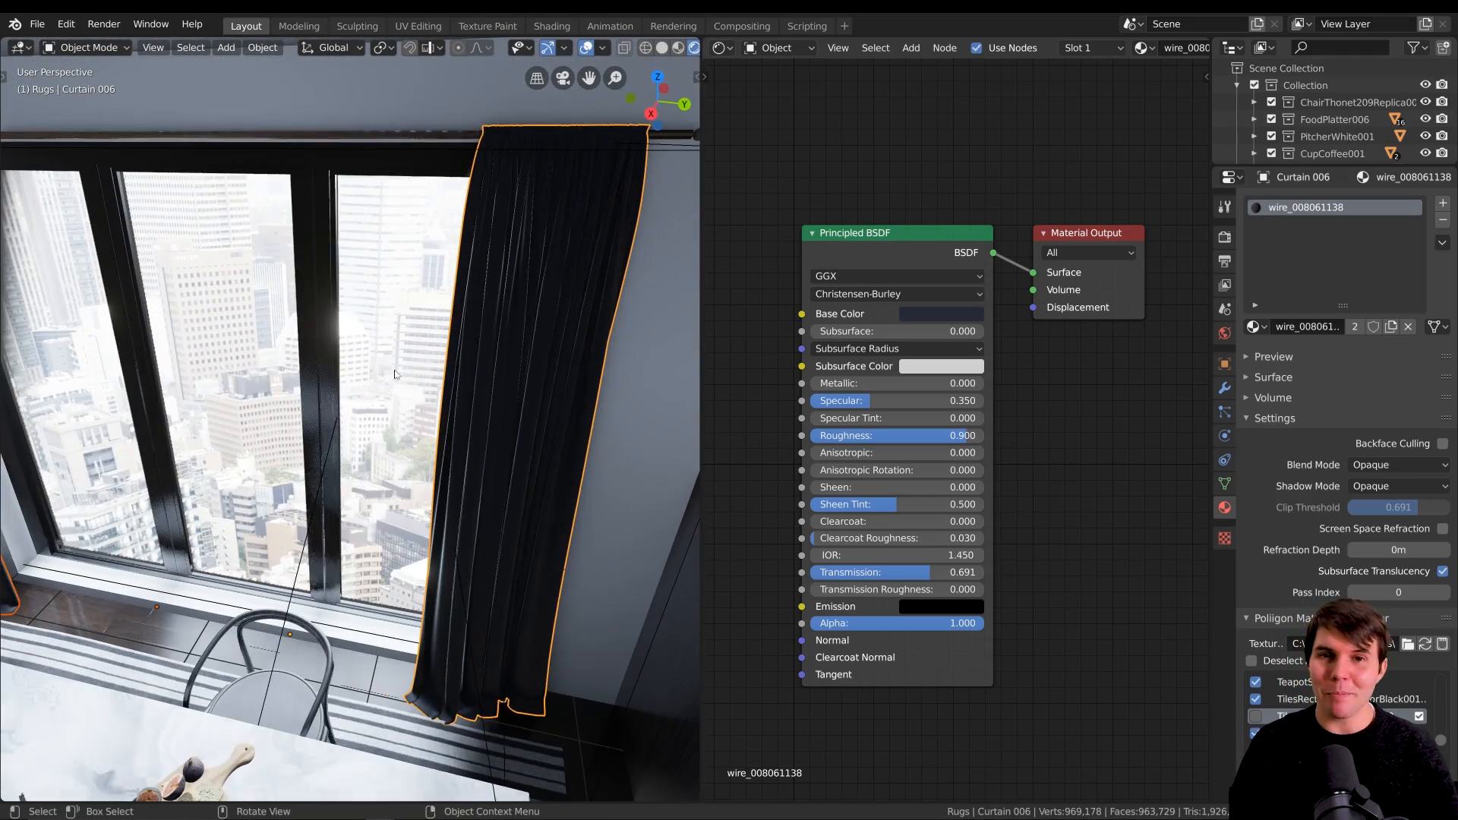
Set the curtain material's Subsurface to 0.202 and all three Subsurface Radius values to 0.1.
drag(888, 332, 905, 331)
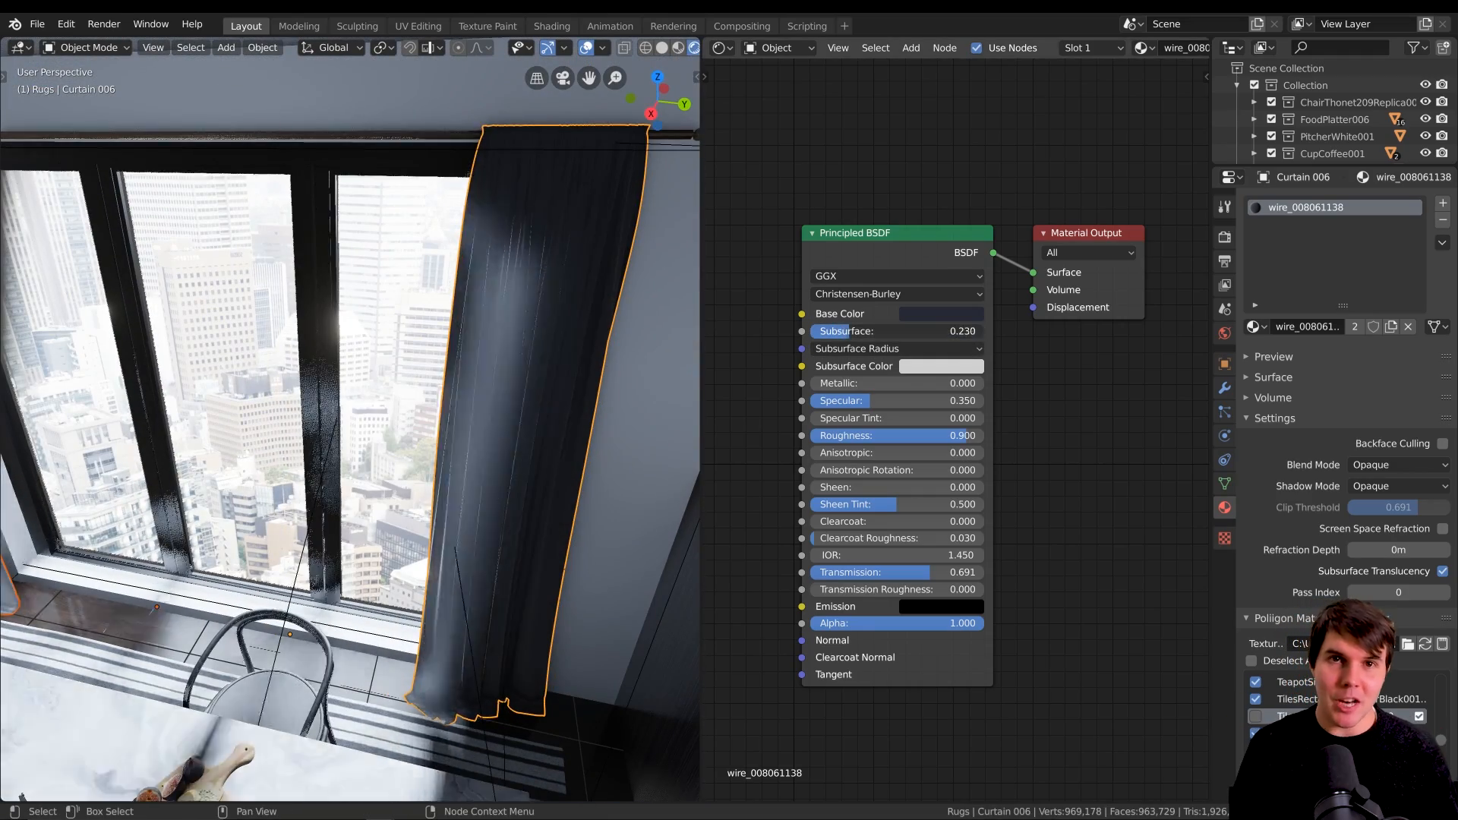
click(860, 349)
key(Tab)
text(.1)
key(Tab)
text(.1)
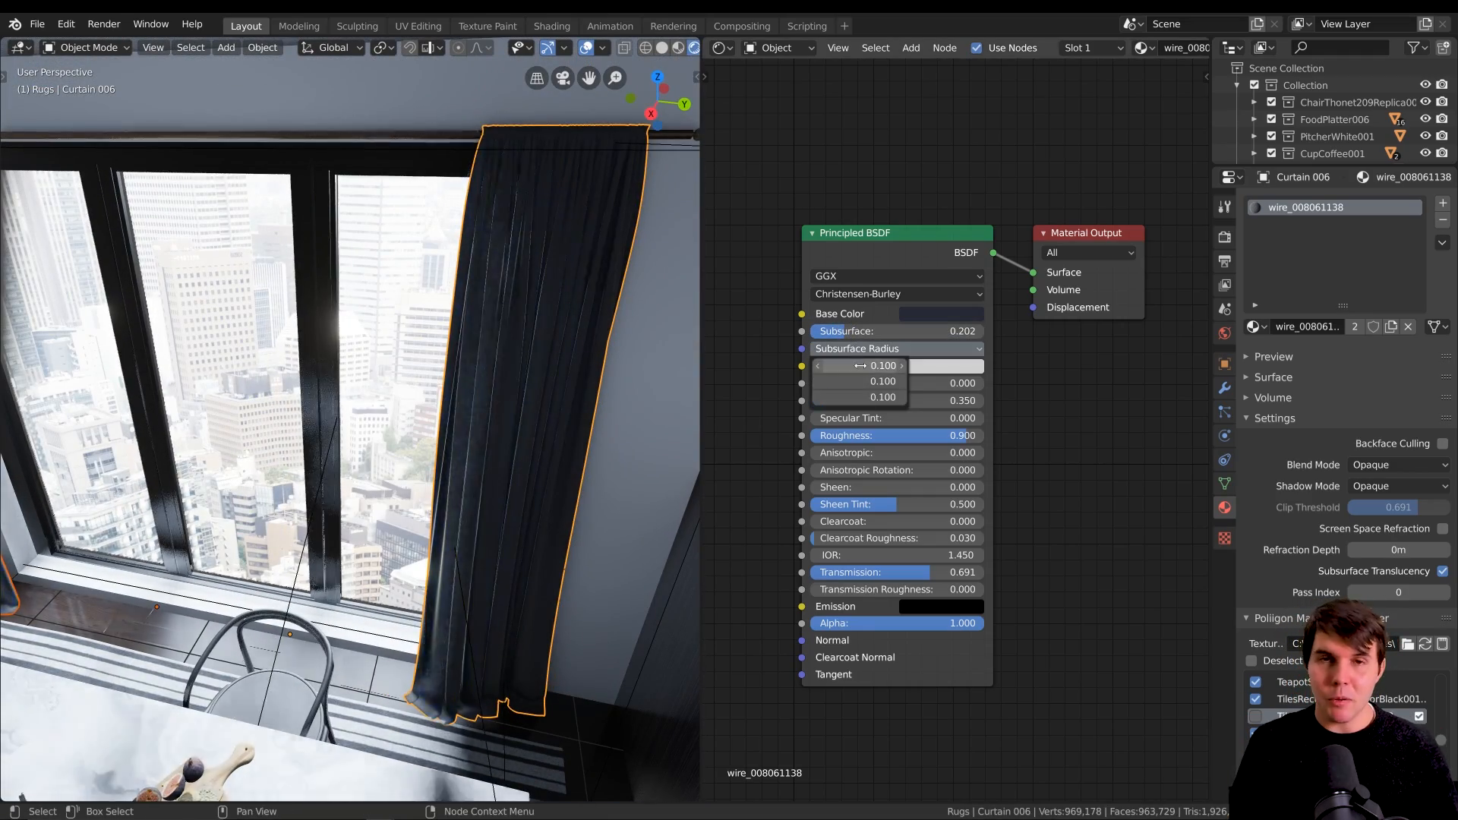
Give the curtain material a light blue Subsurface Color and set its Subsurface to 0.500.
click(953, 372)
click(953, 172)
drag(1035, 171, 1035, 139)
click(945, 170)
mouse_move(897, 331)
mouse_down()
mouse_move(942, 331)
mouse_move(881, 331)
mouse_move(896, 332)
mouse_up()
scroll(577, 459, up, 8)
middle_drag(476, 386, 591, 365)
scroll(521, 384, down, 5)
scroll(591, 364, down, 2)
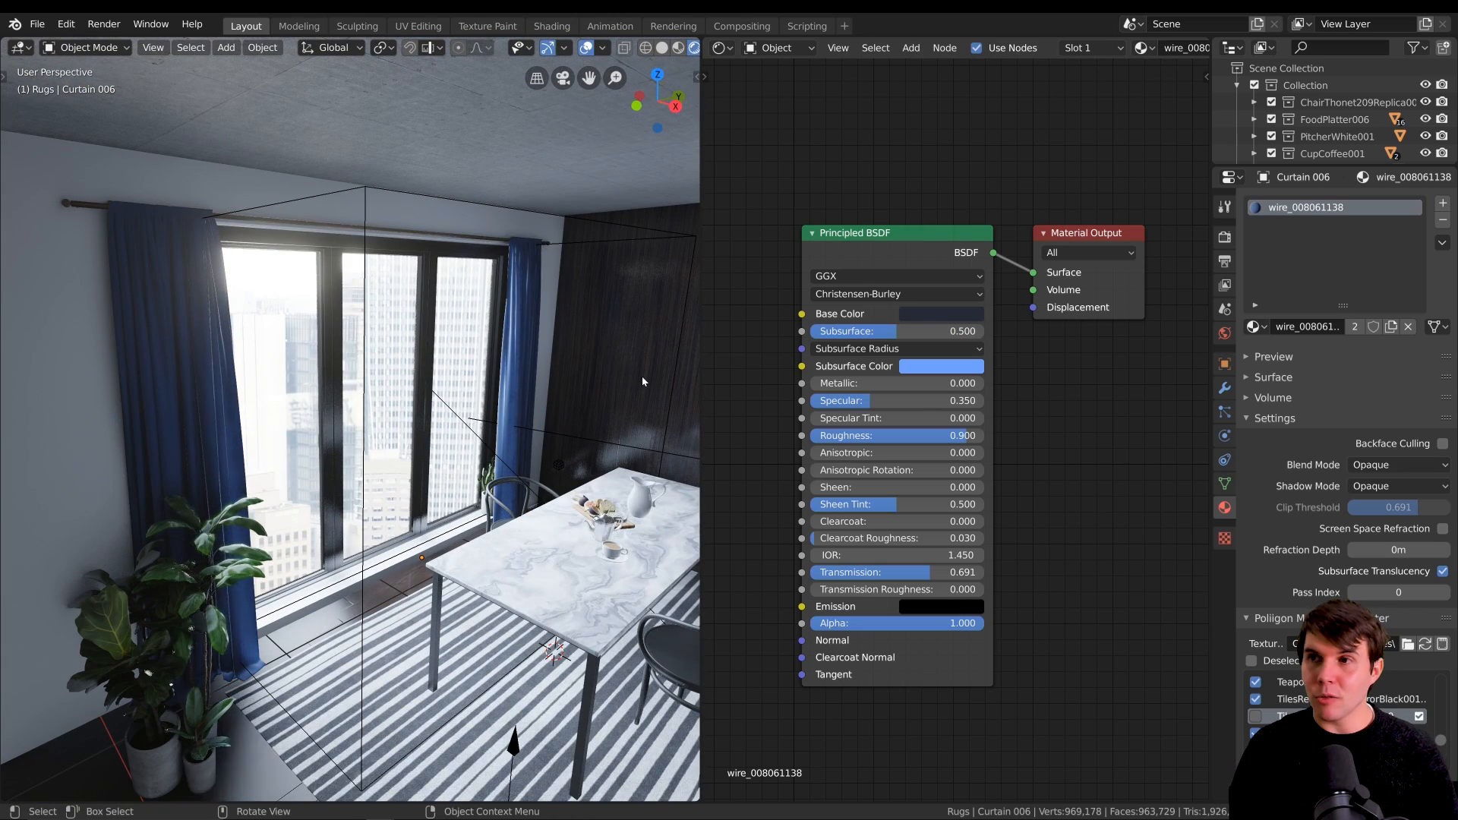
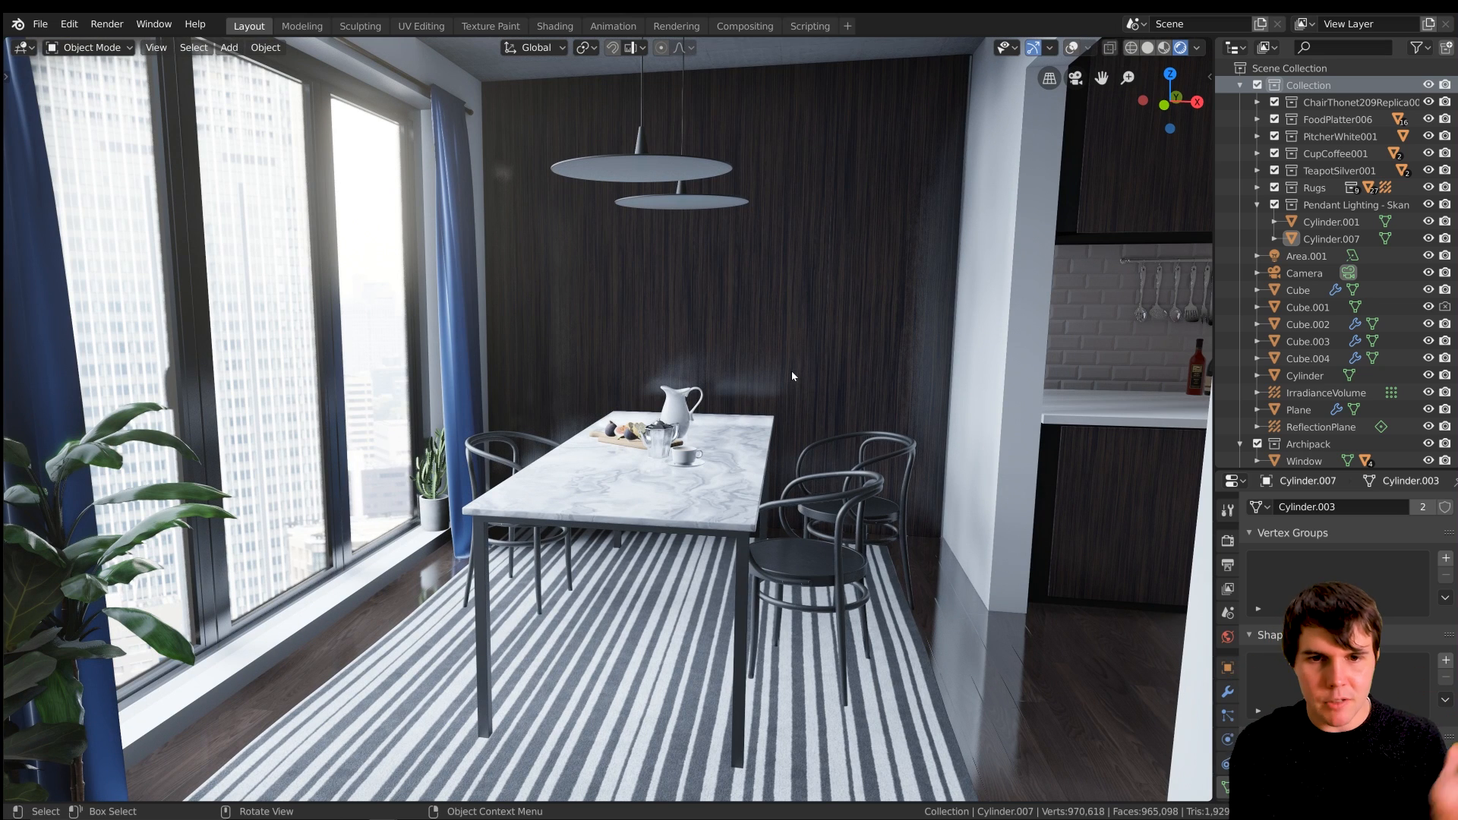
Show the viewport overlays and select the tabletop, table frame, chairs, rug and tableware together.
mouse_move(778, 384)
middle_down()
mouse_move(752, 389)
mouse_move(763, 384)
middle_up()
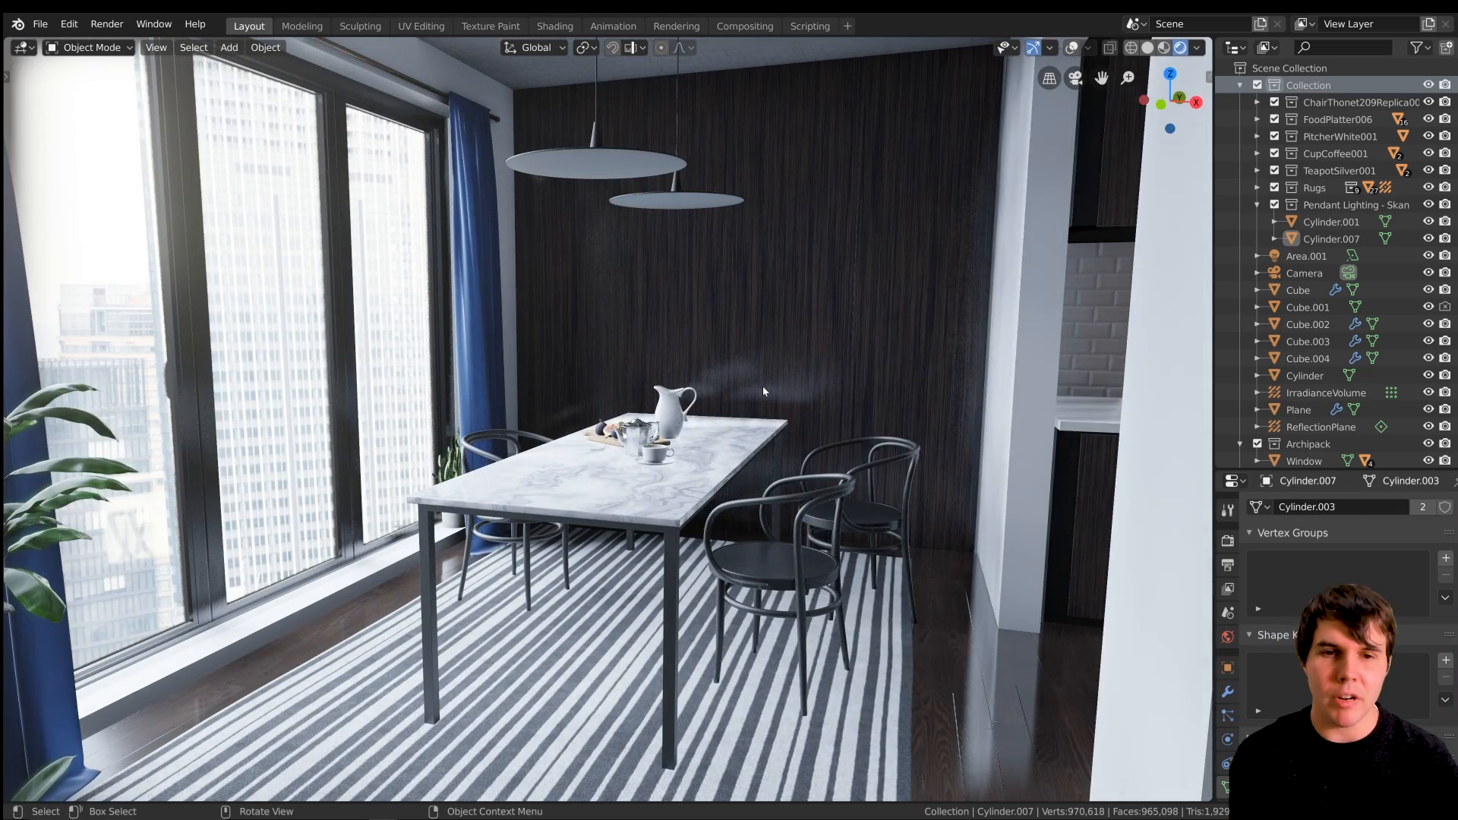
middle_drag(763, 386, 818, 435)
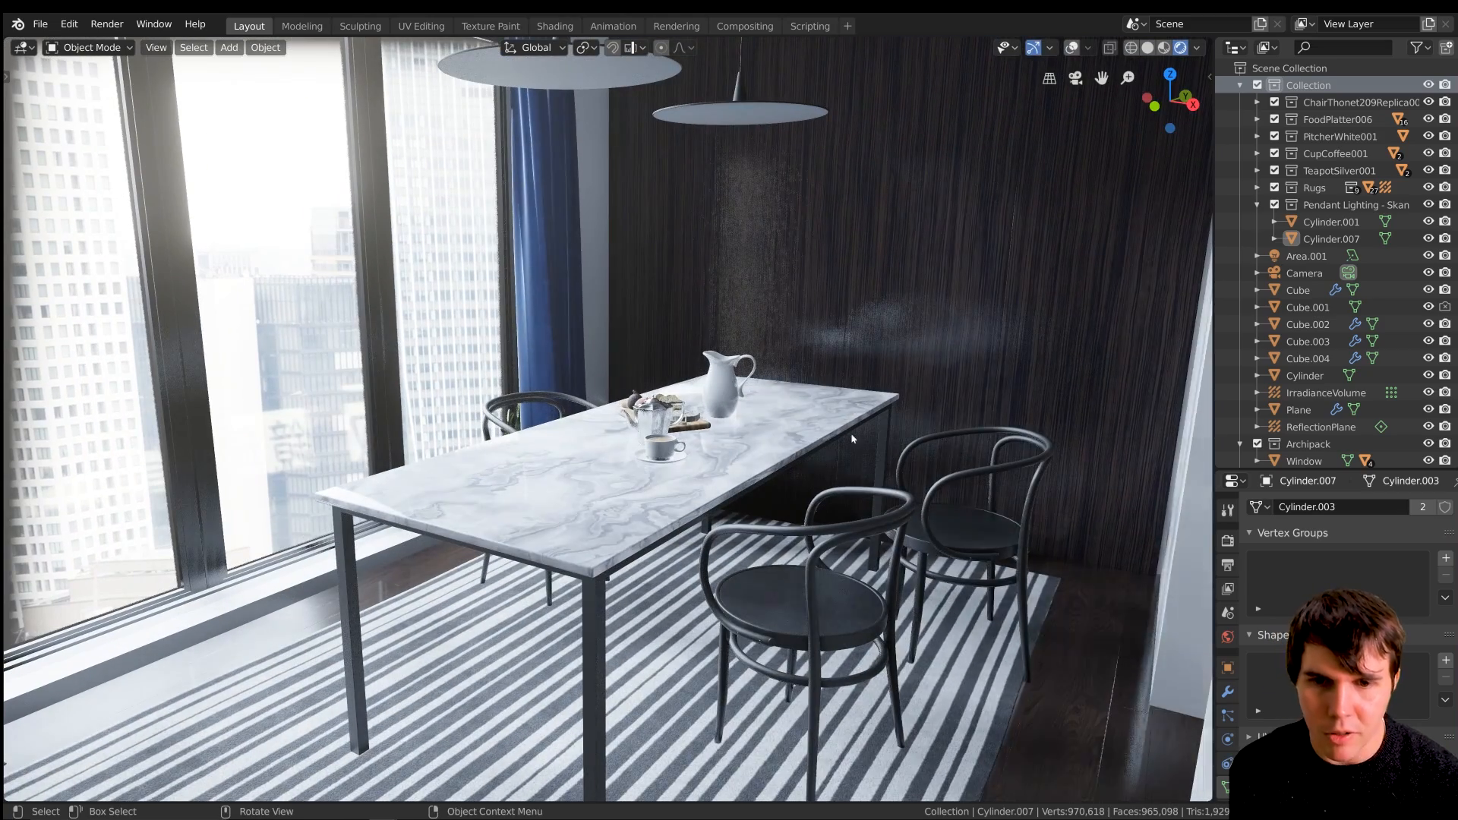
click(1077, 50)
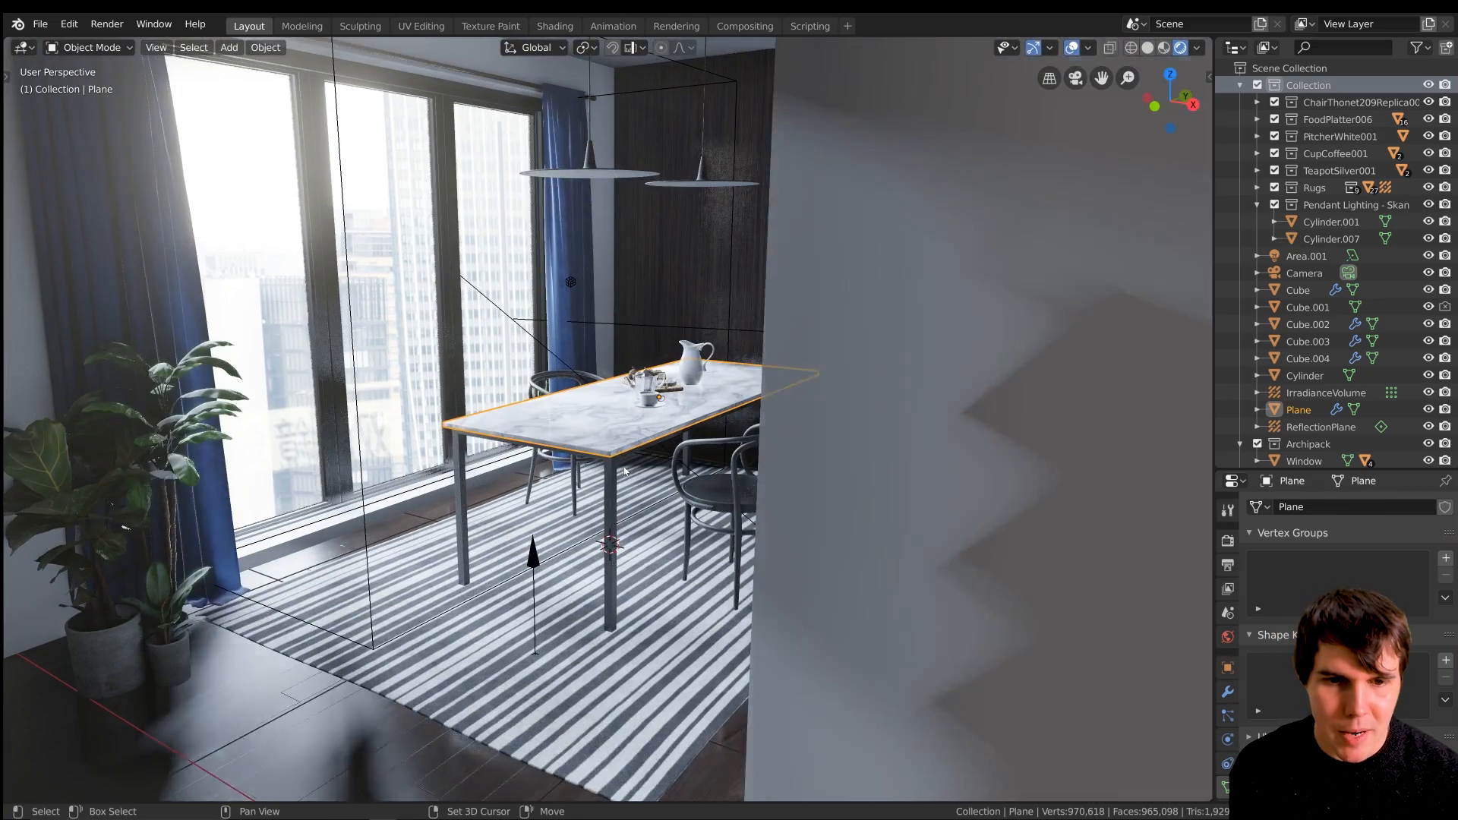
shift+click(571, 478)
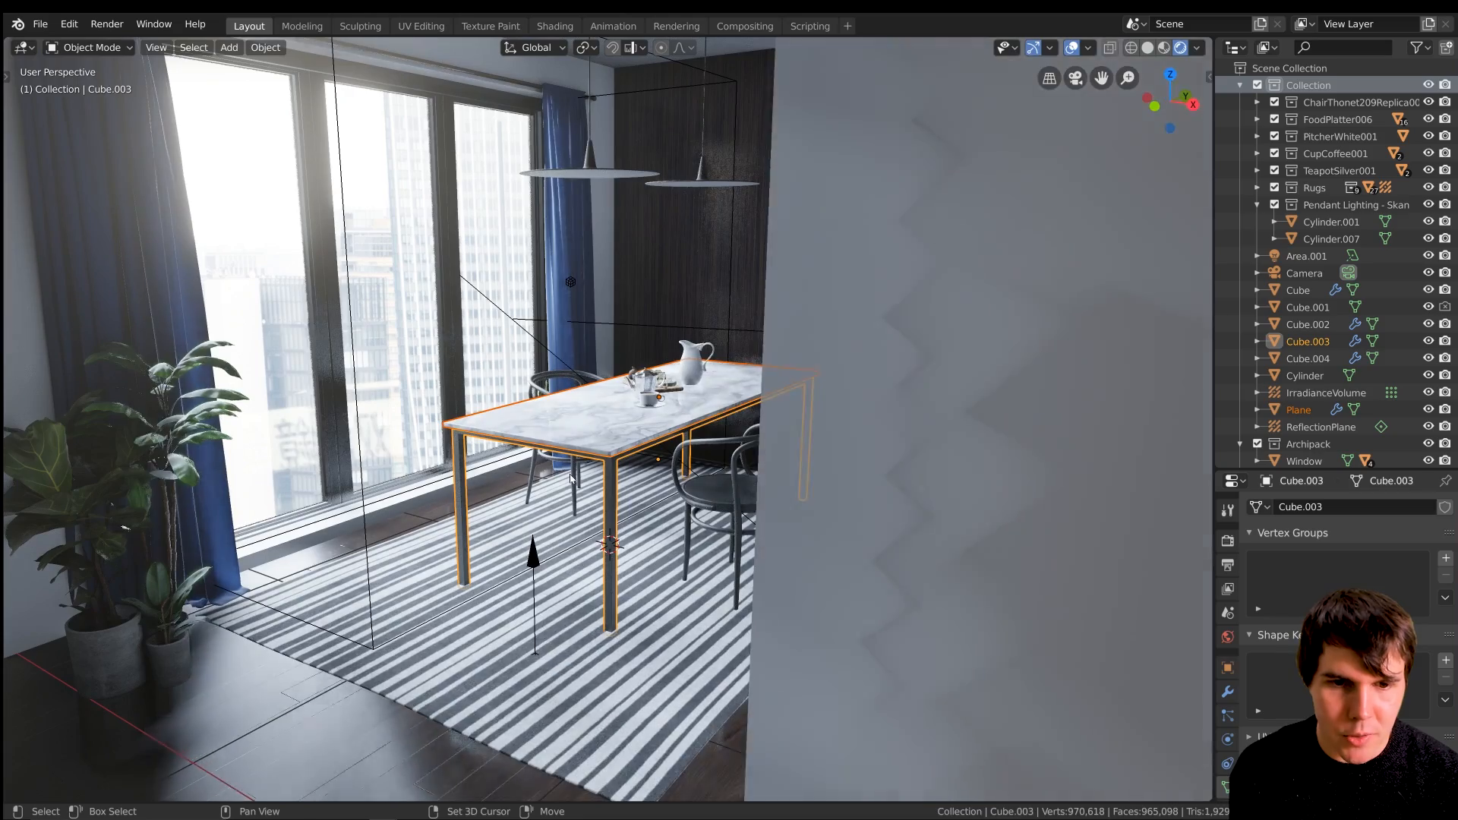
shift+click(571, 479)
shift+click(638, 531)
shift+click(702, 486)
middle_drag(703, 486, 650, 500)
shift+click(862, 433)
scroll(729, 443, up, 3)
shift+click(567, 440)
key(c)
mouse_move(651, 500)
mouse_down()
mouse_move(646, 422)
mouse_move(673, 385)
mouse_move(695, 404)
mouse_move(729, 388)
mouse_up()
key(Escape)
mouse_move(757, 400)
middle_down()
mouse_move(854, 295)
mouse_move(752, 380)
middle_up()
key(g)
key(y)
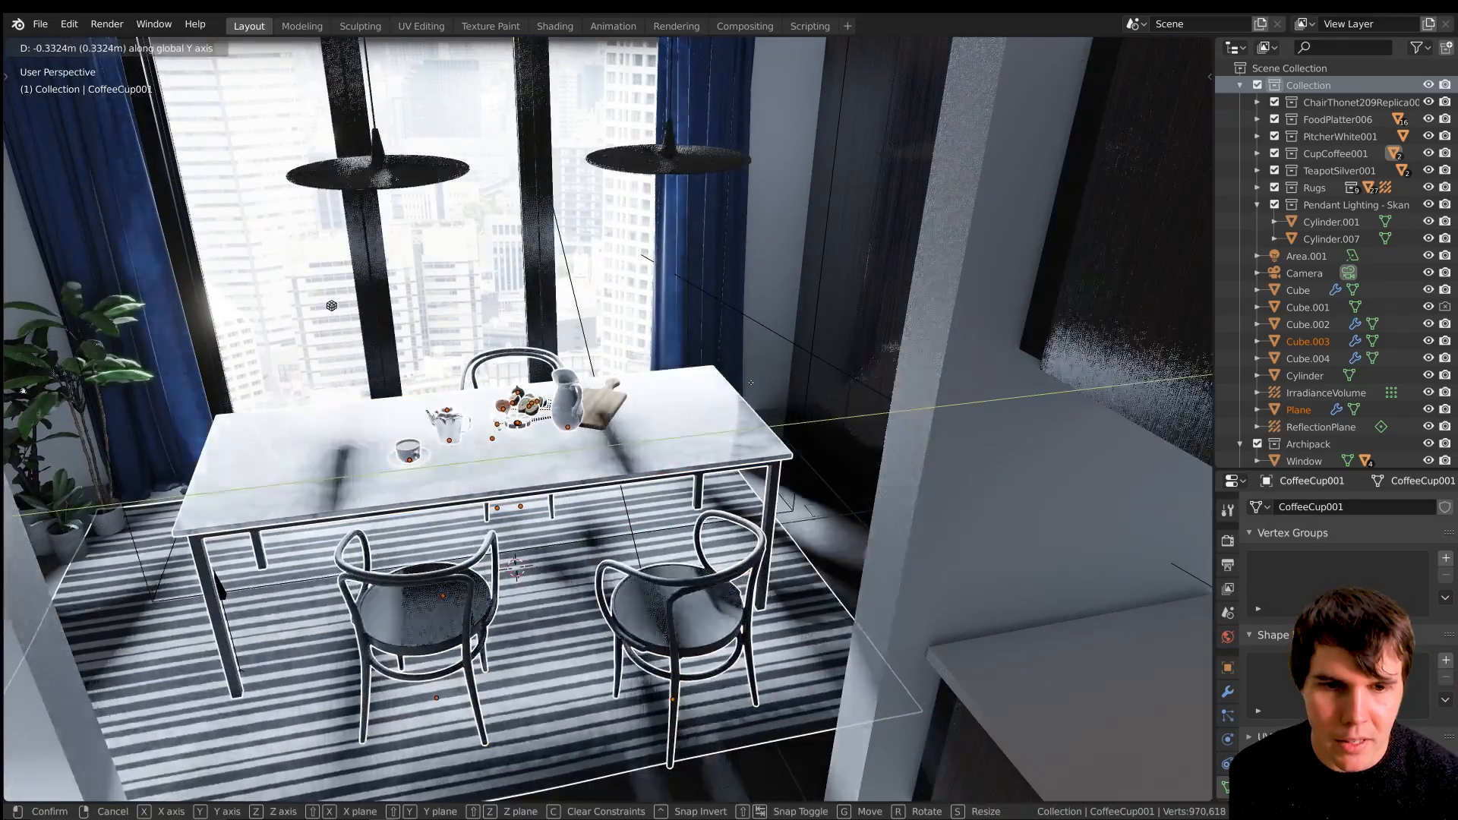
right_click(750, 383)
Add the cutting board to the selection and move the whole dining set about -0.437 m along the global Y axis.
shift+click(596, 418)
key(g)
key(y)
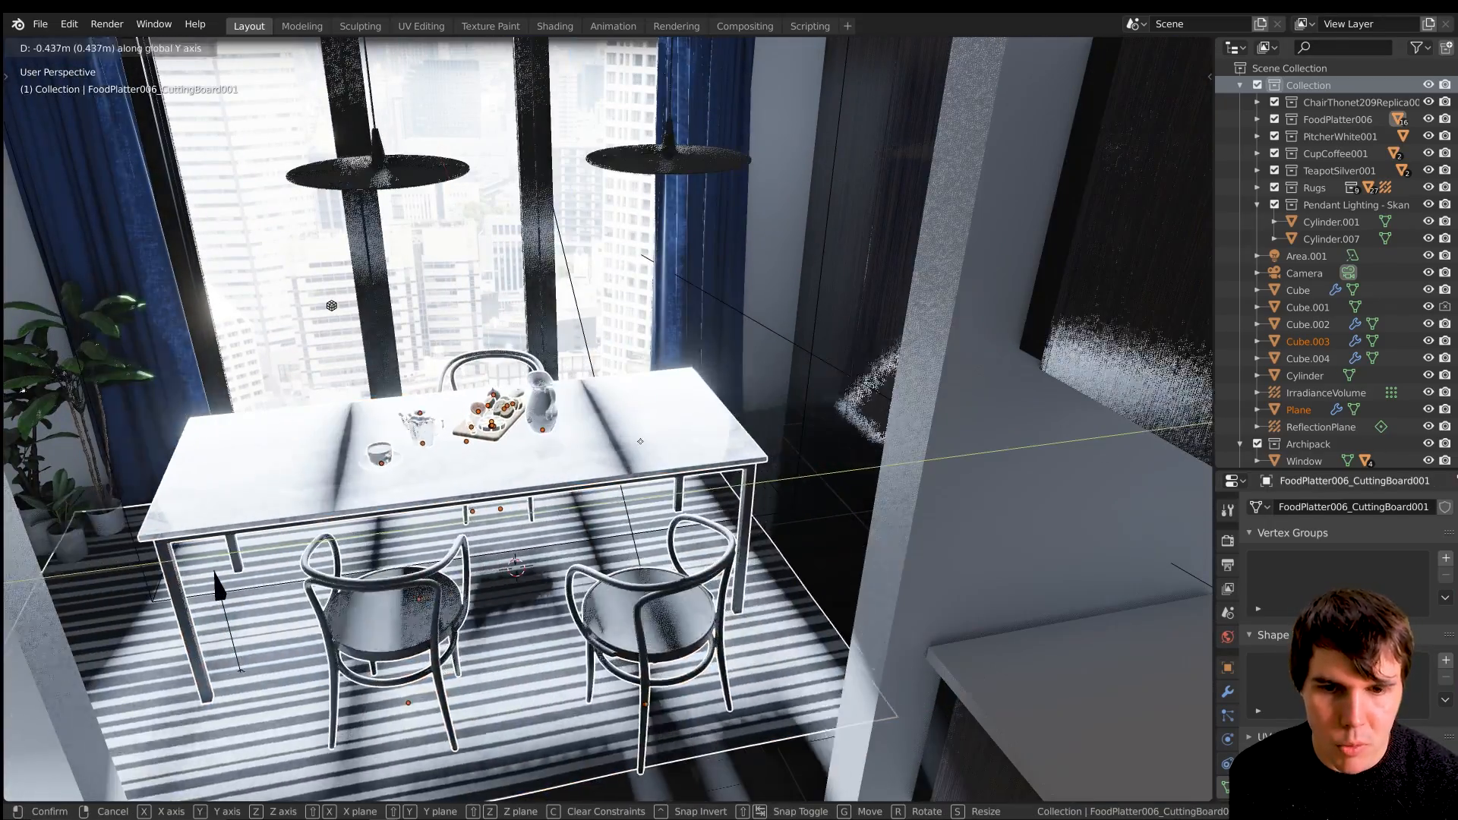
click(640, 441)
middle_drag(640, 441, 551, 420)
scroll(549, 417, down, 2)
scroll(549, 417, up, 2)
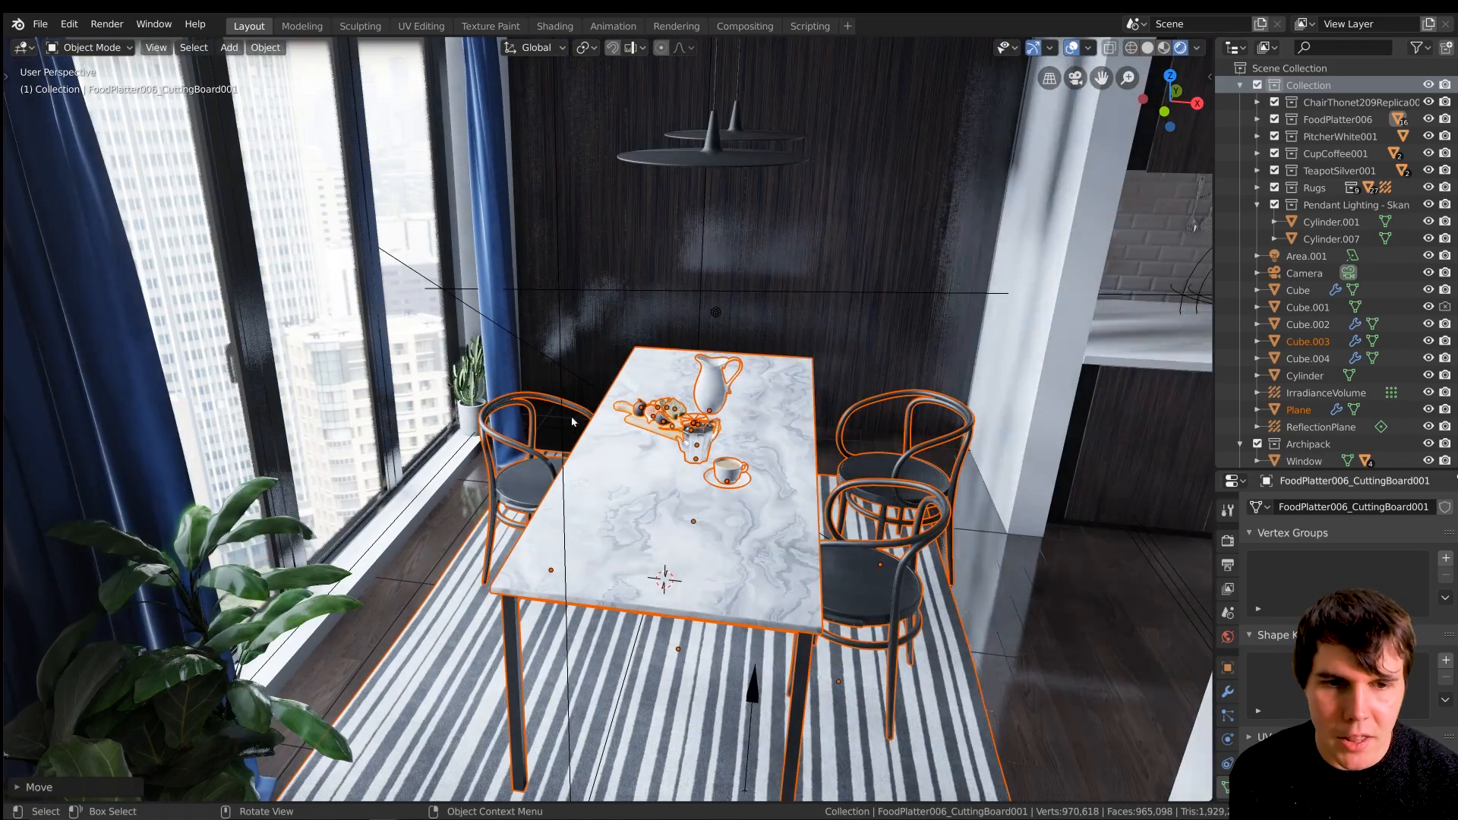
Select the area light and move it about -3.759 m along the global Y axis.
click(504, 326)
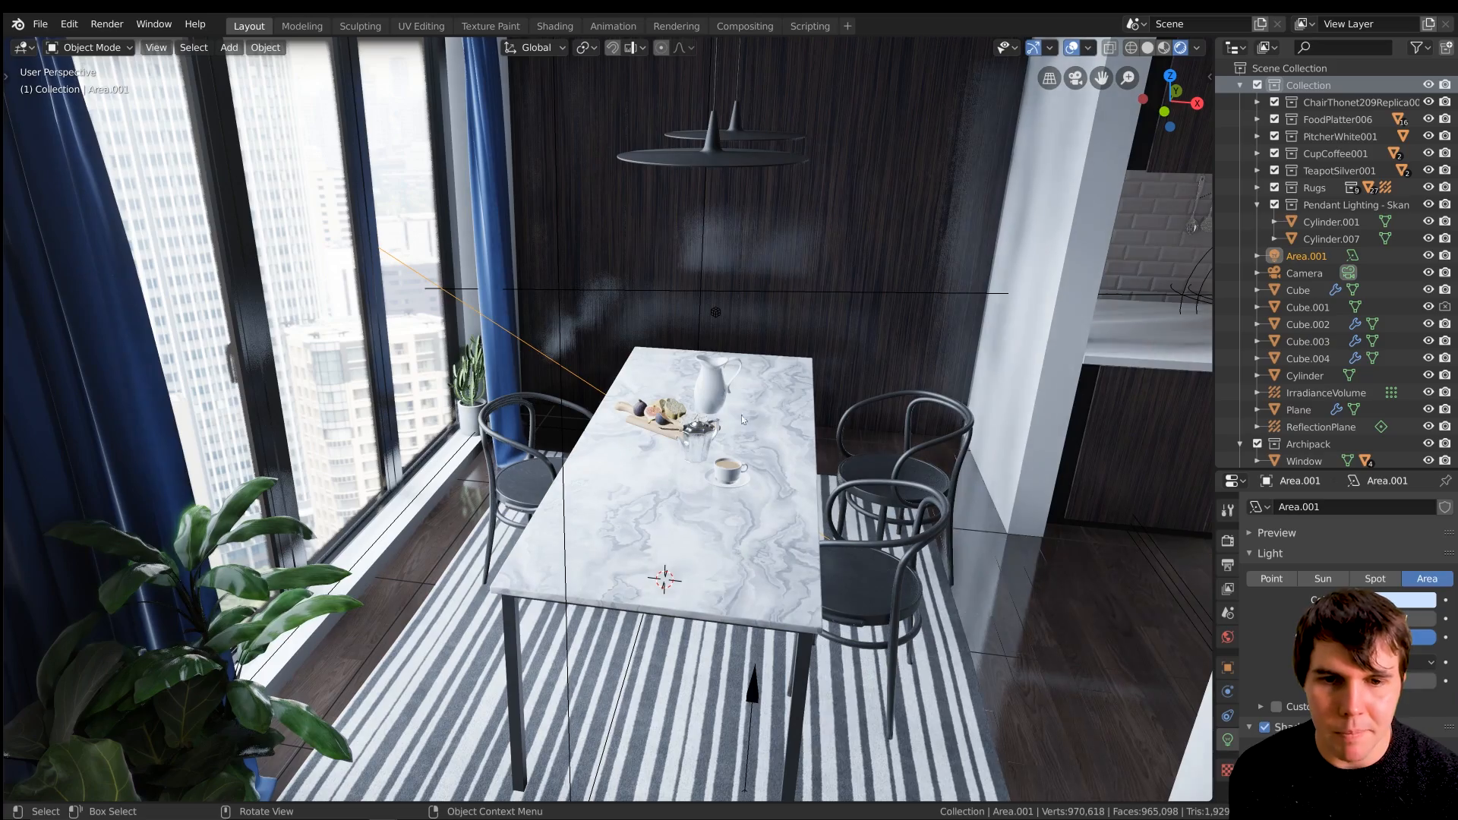
scroll(727, 417, down, 8)
middle_drag(727, 417, 695, 257)
scroll(625, 437, up, 10)
key(g)
key(y)
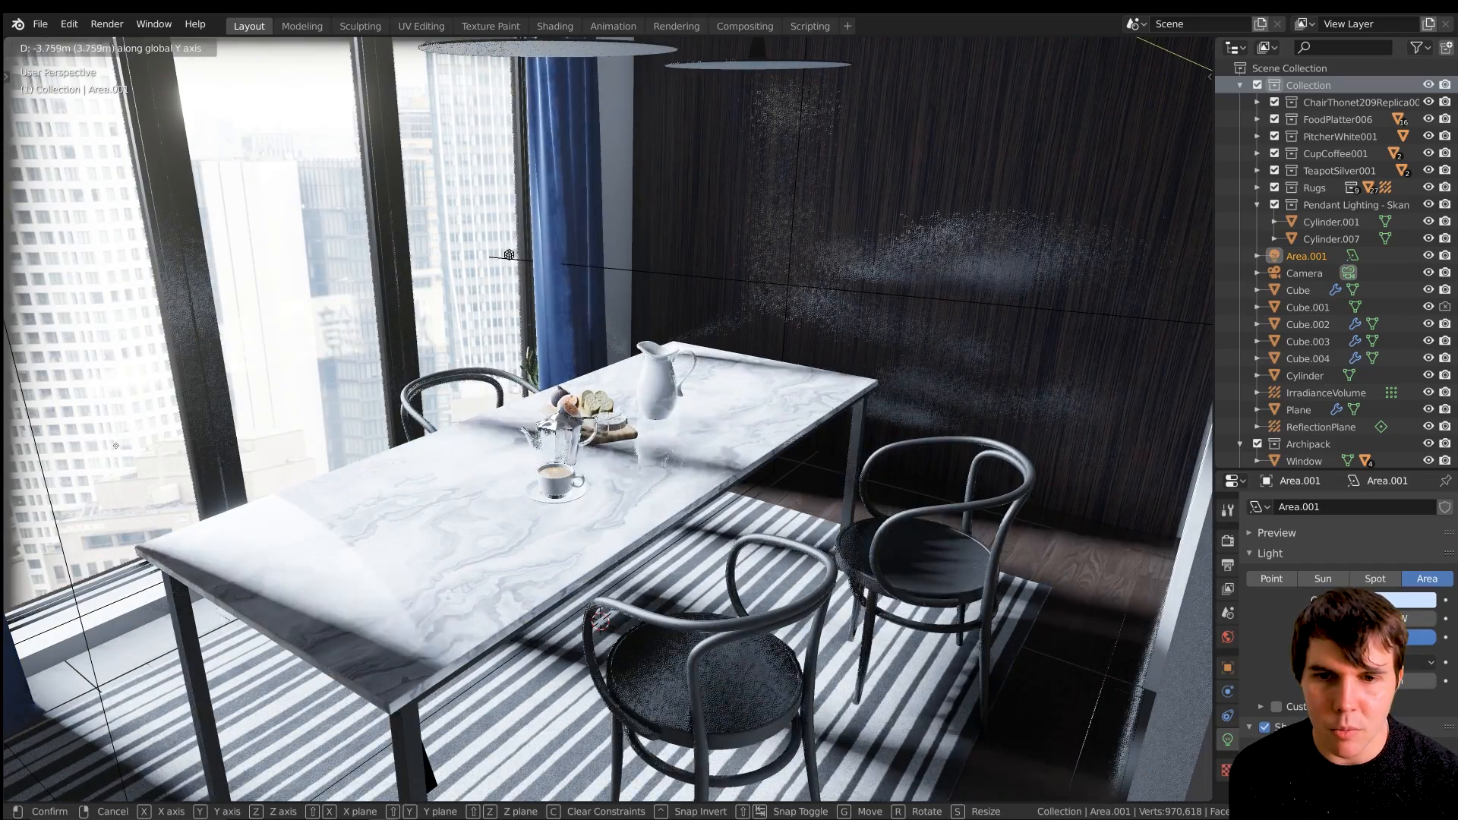
click(1103, 539)
scroll(1103, 539, down, 3)
scroll(1103, 539, down, 3)
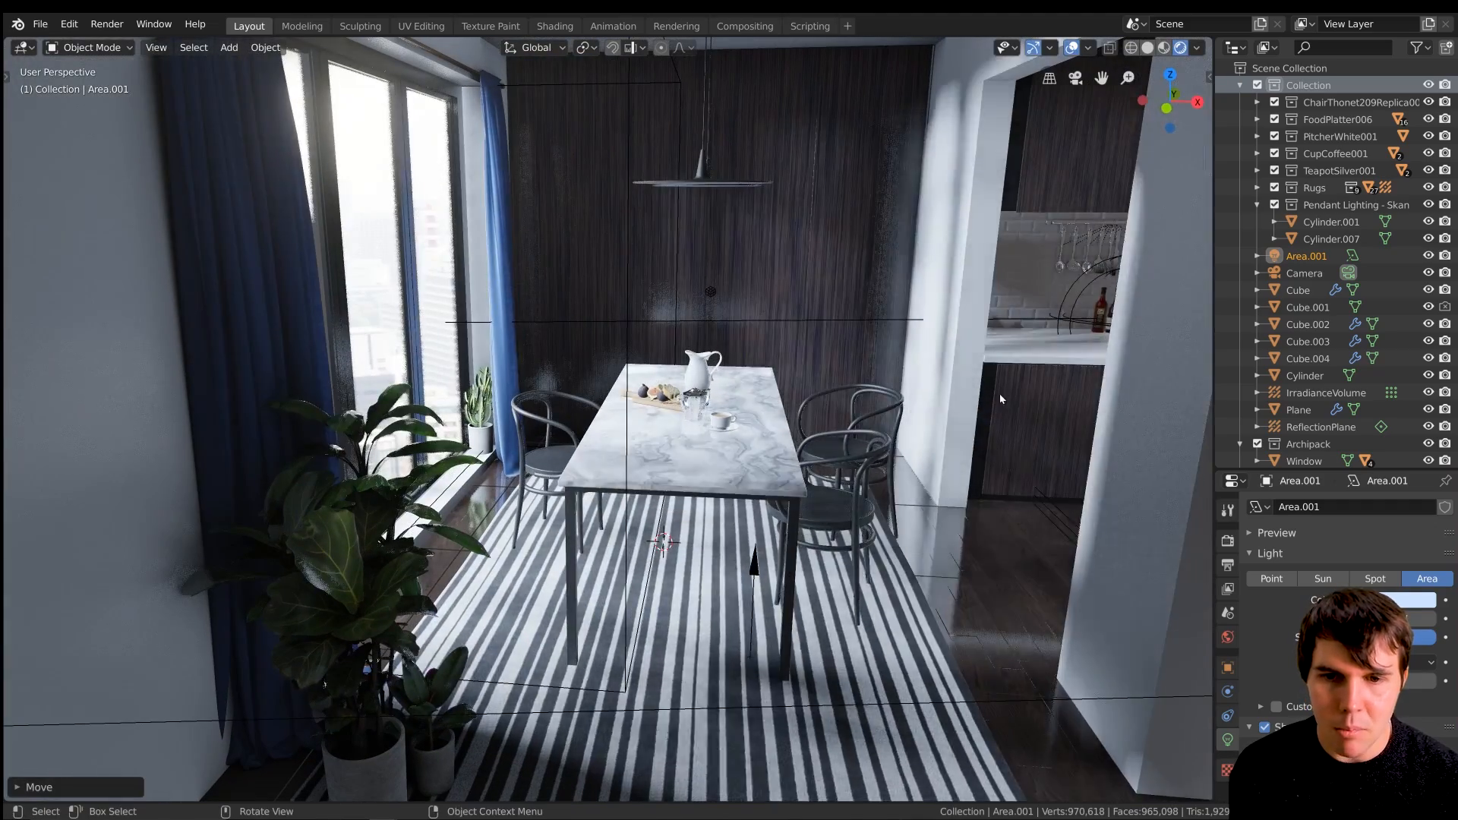
Shift the area light again along global Y, using a second solid-shaded viewport for a move of about -3.918 m.
key(g)
key(y)
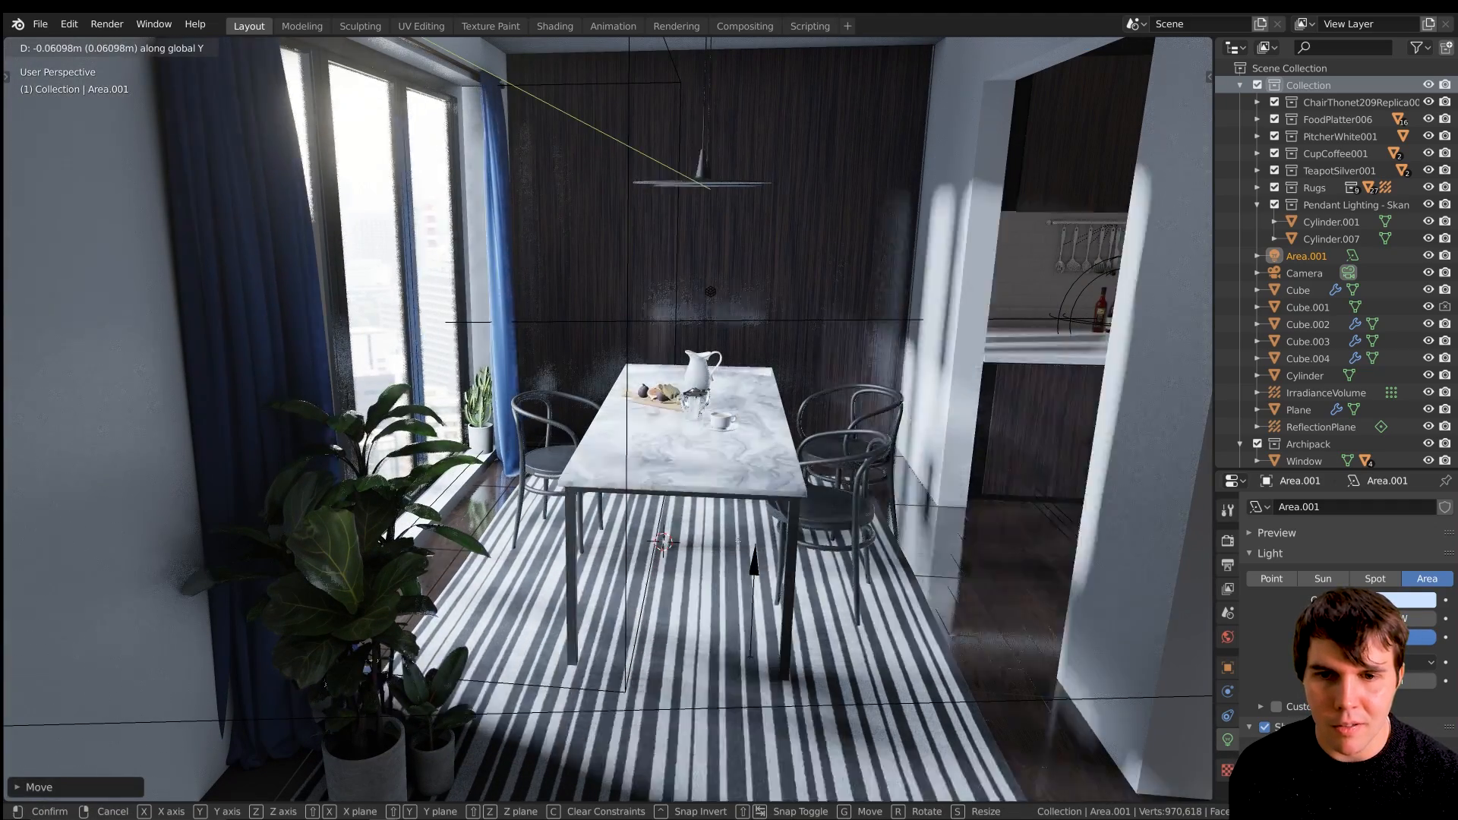
key(Return)
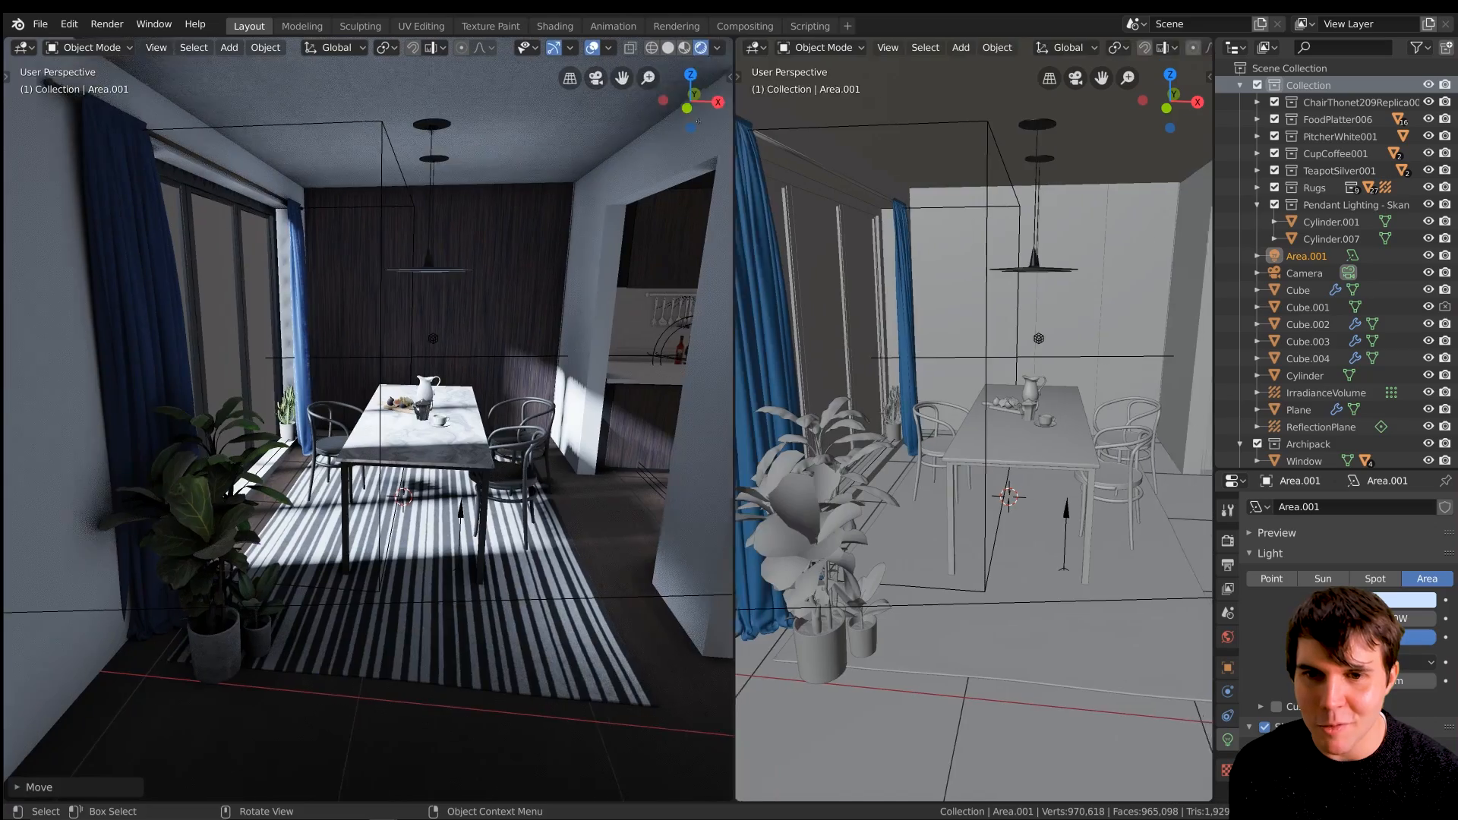
scroll(965, 352, up, 5)
scroll(966, 372, down, 5)
middle_drag(968, 401, 950, 447)
key(g)
click(978, 456)
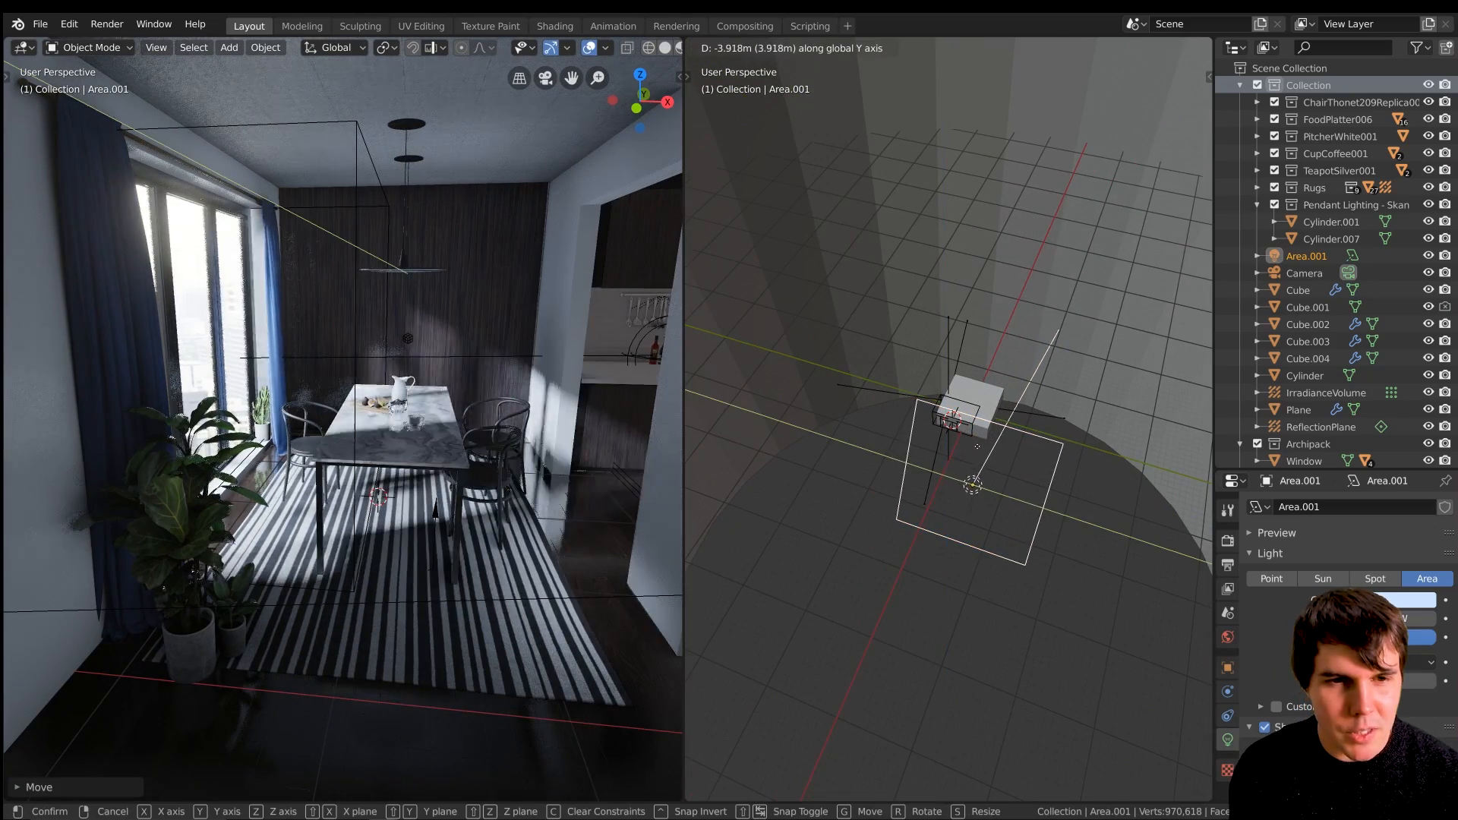
scroll(448, 449, up, 3)
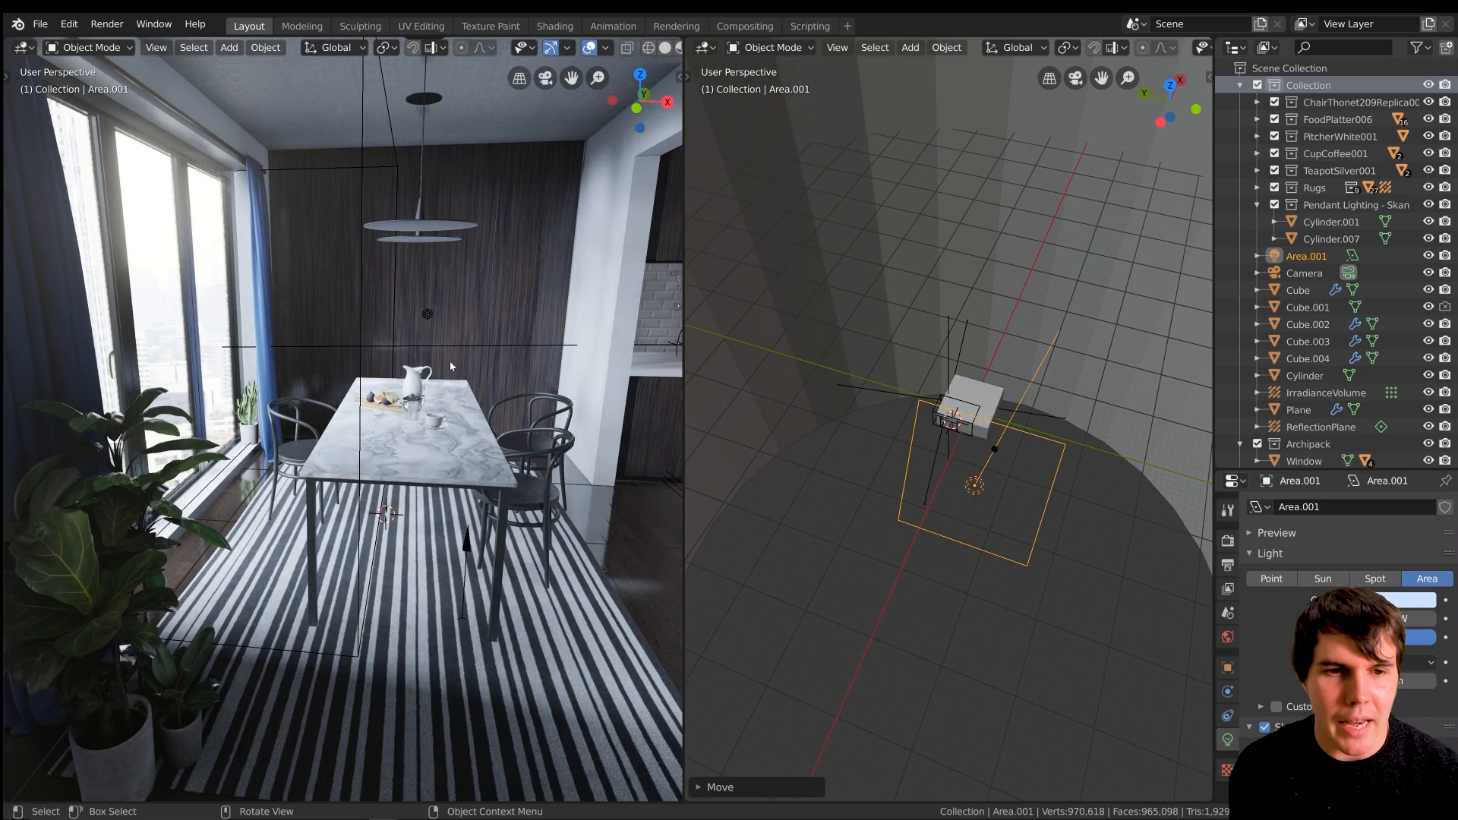
mouse_move(438, 373)
middle_down()
mouse_move(421, 364)
mouse_move(436, 371)
middle_up()
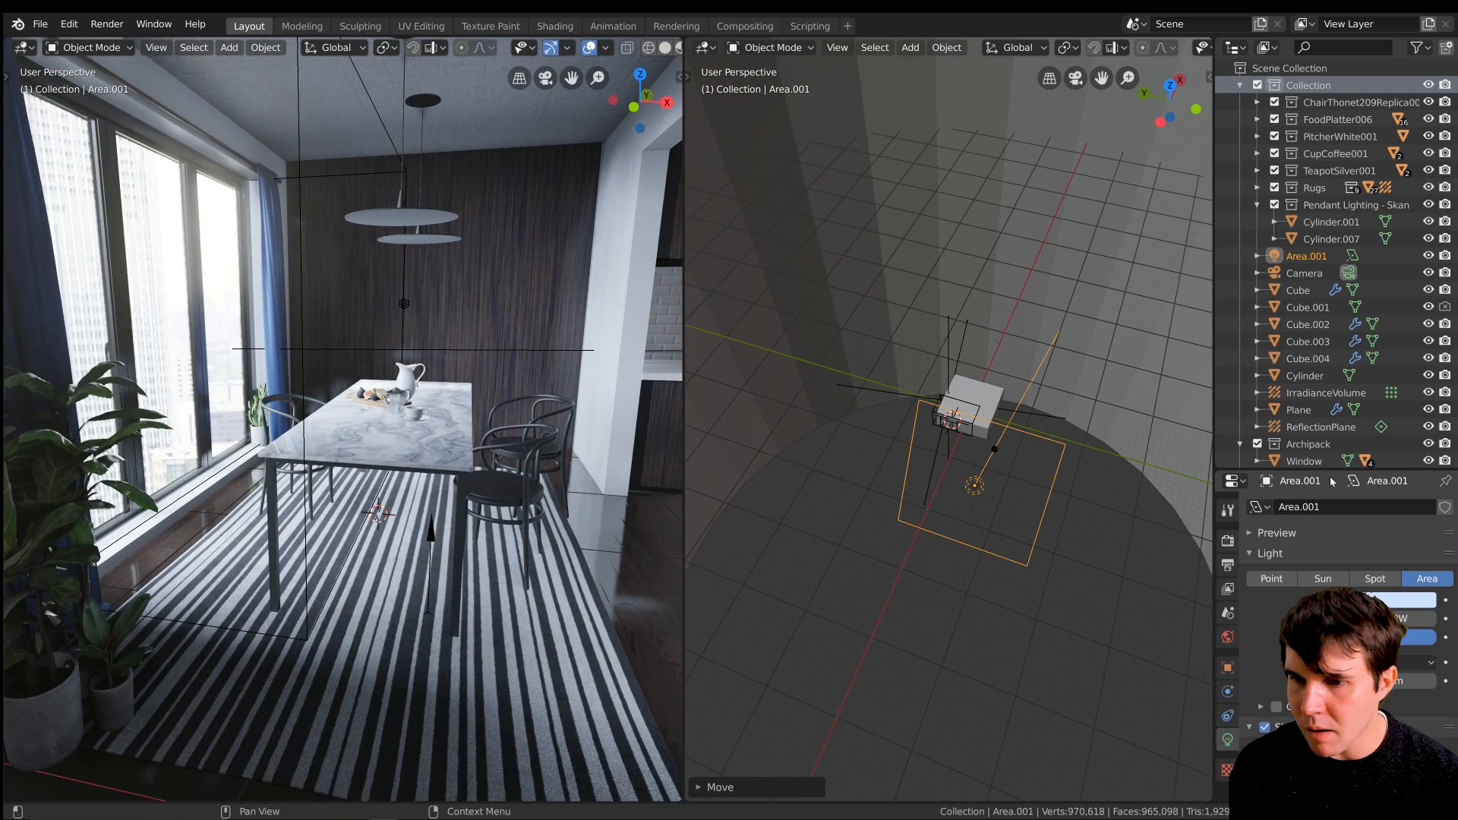
Enlarge the properties editor, set the scene's View Transform to False Color and check the exposure around the table.
drag(1328, 469, 1322, 179)
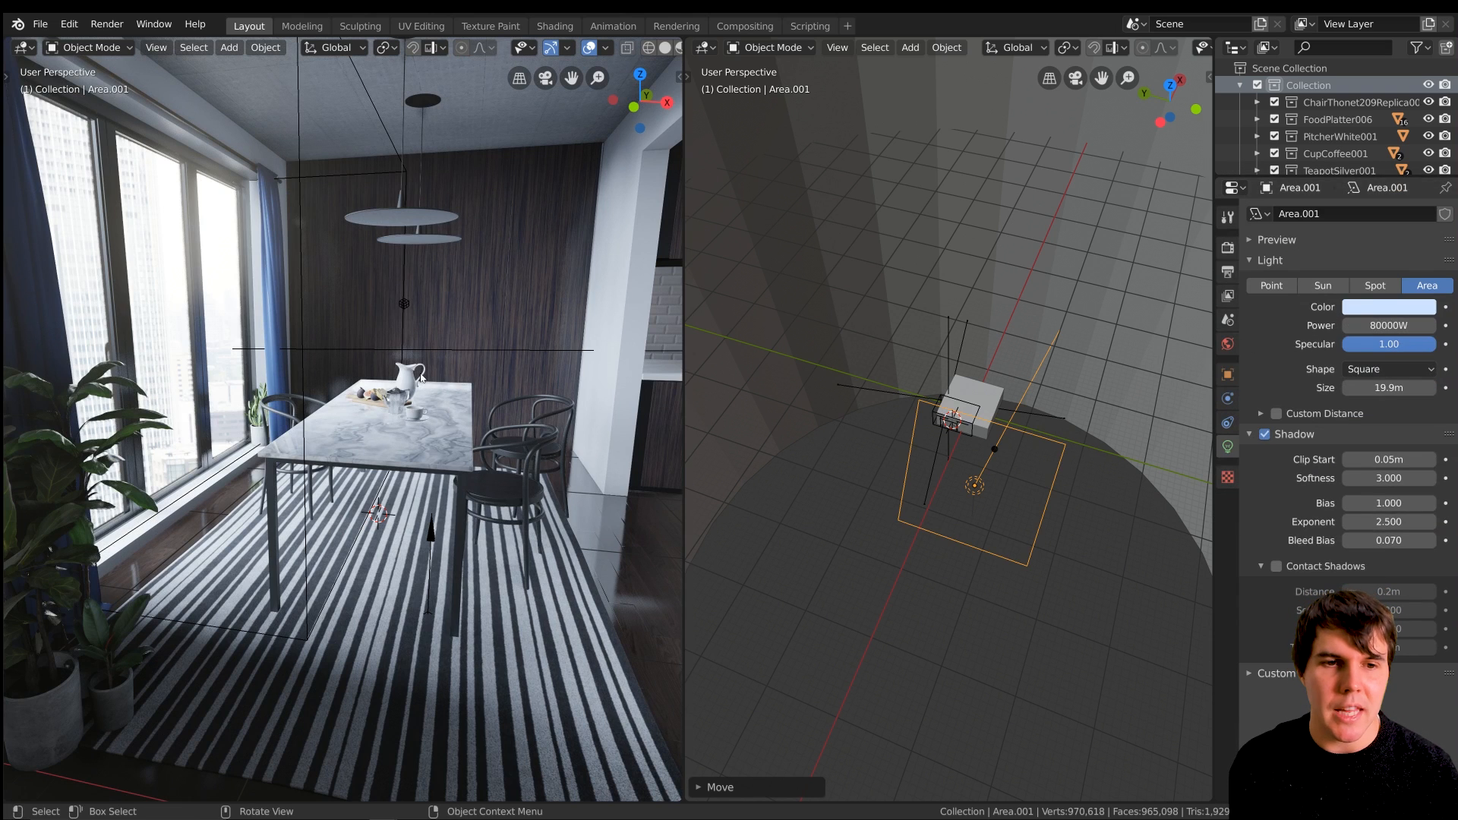
scroll(421, 378, up, 2)
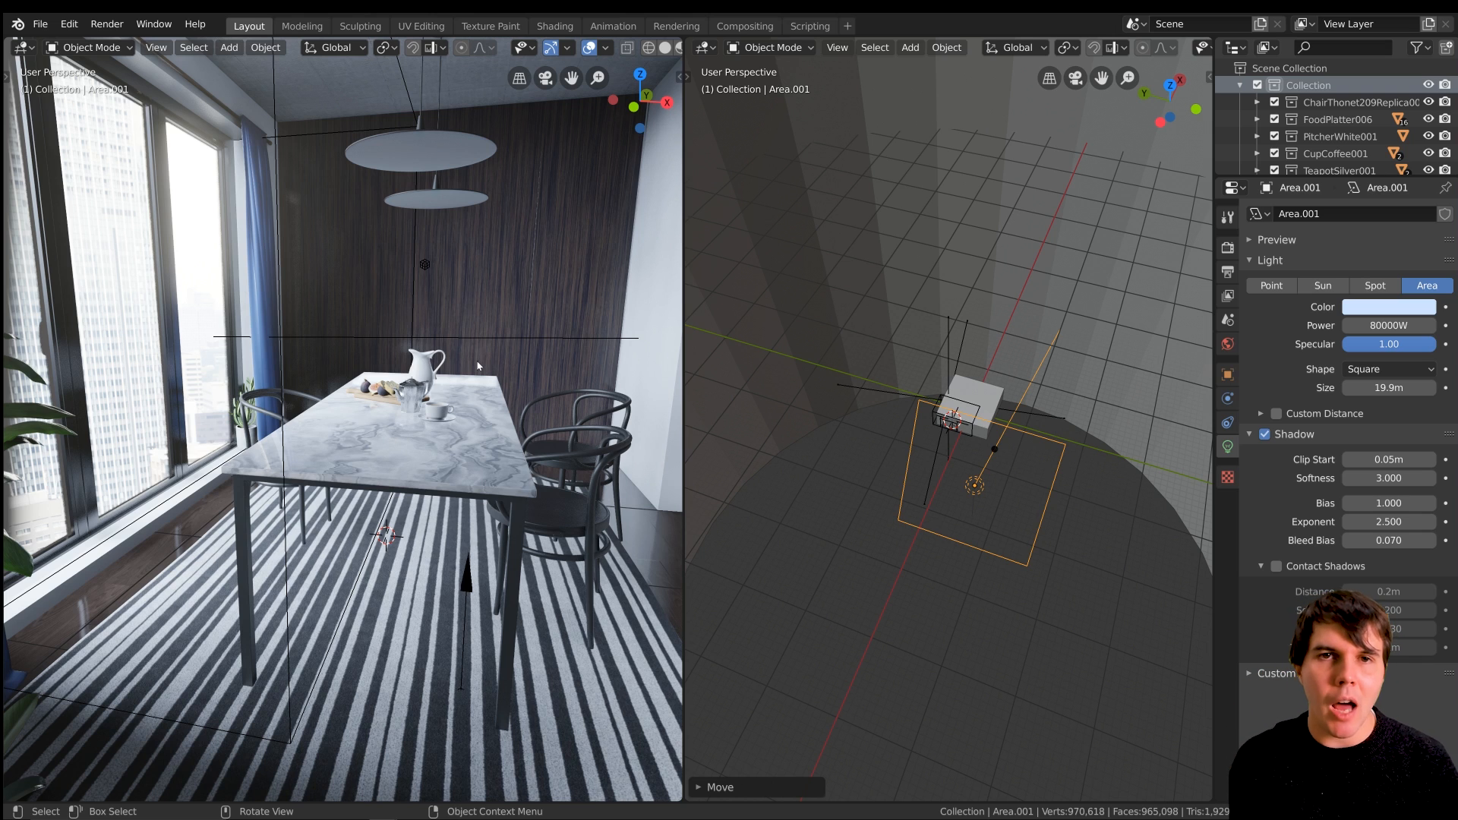
click(1228, 250)
click(1301, 445)
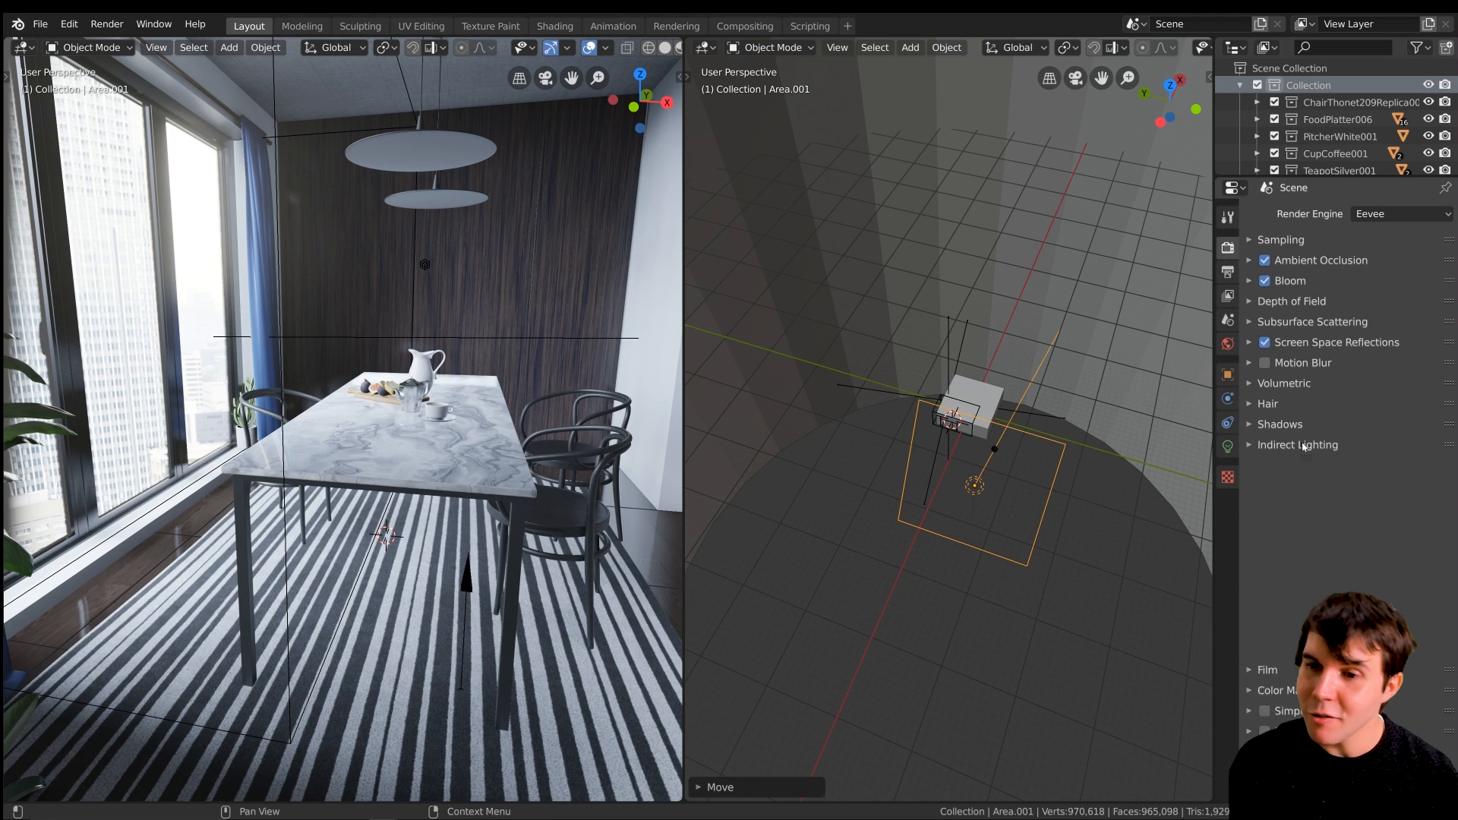
click(1299, 488)
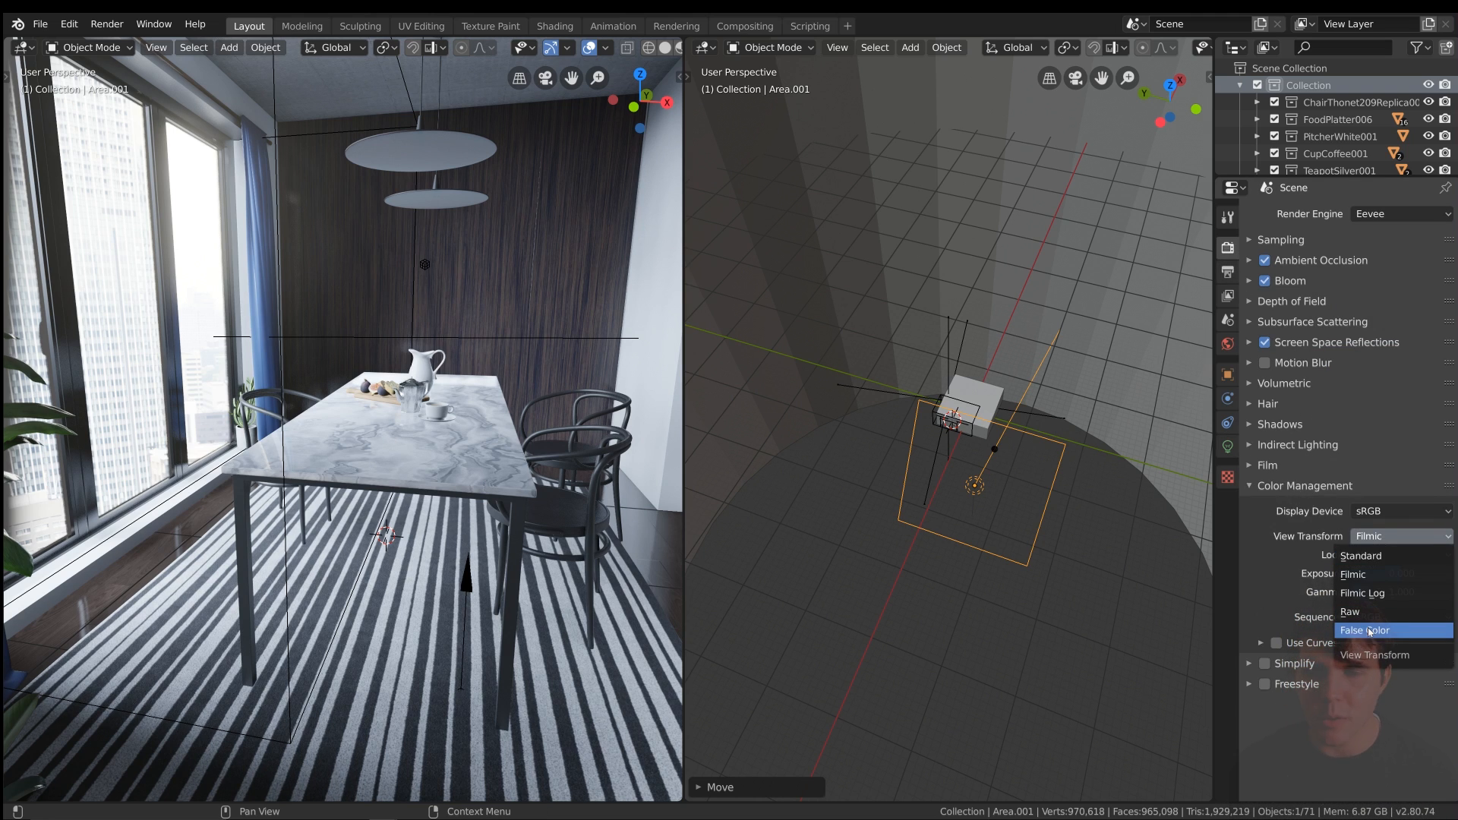
click(1369, 631)
middle_drag(340, 396, 321, 499)
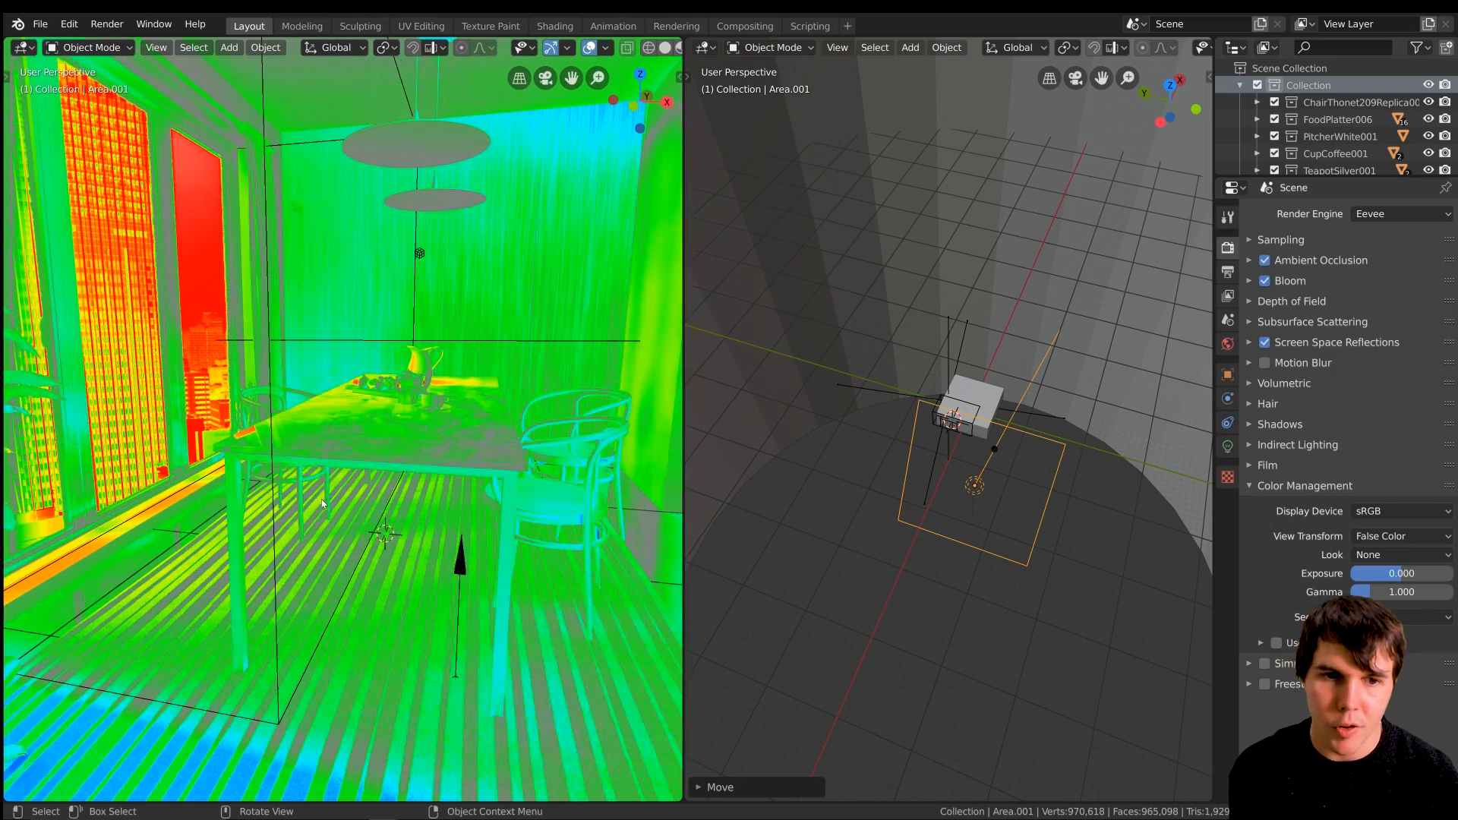
middle_drag(391, 436, 335, 426)
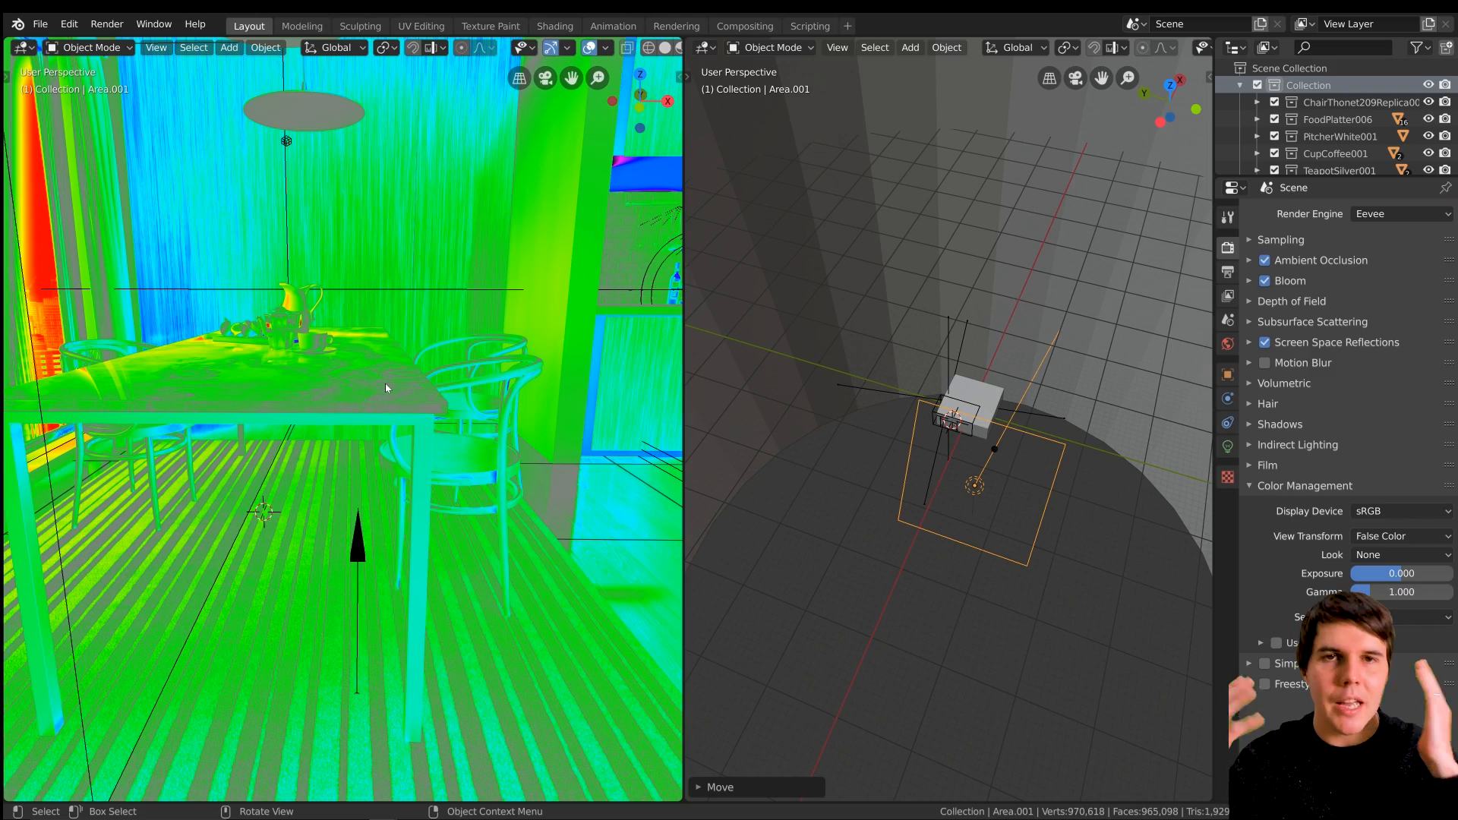
middle_drag(385, 383, 317, 372)
Set the area light's power to 90000 W and check the false-color exposure around the table and windows.
click(1227, 447)
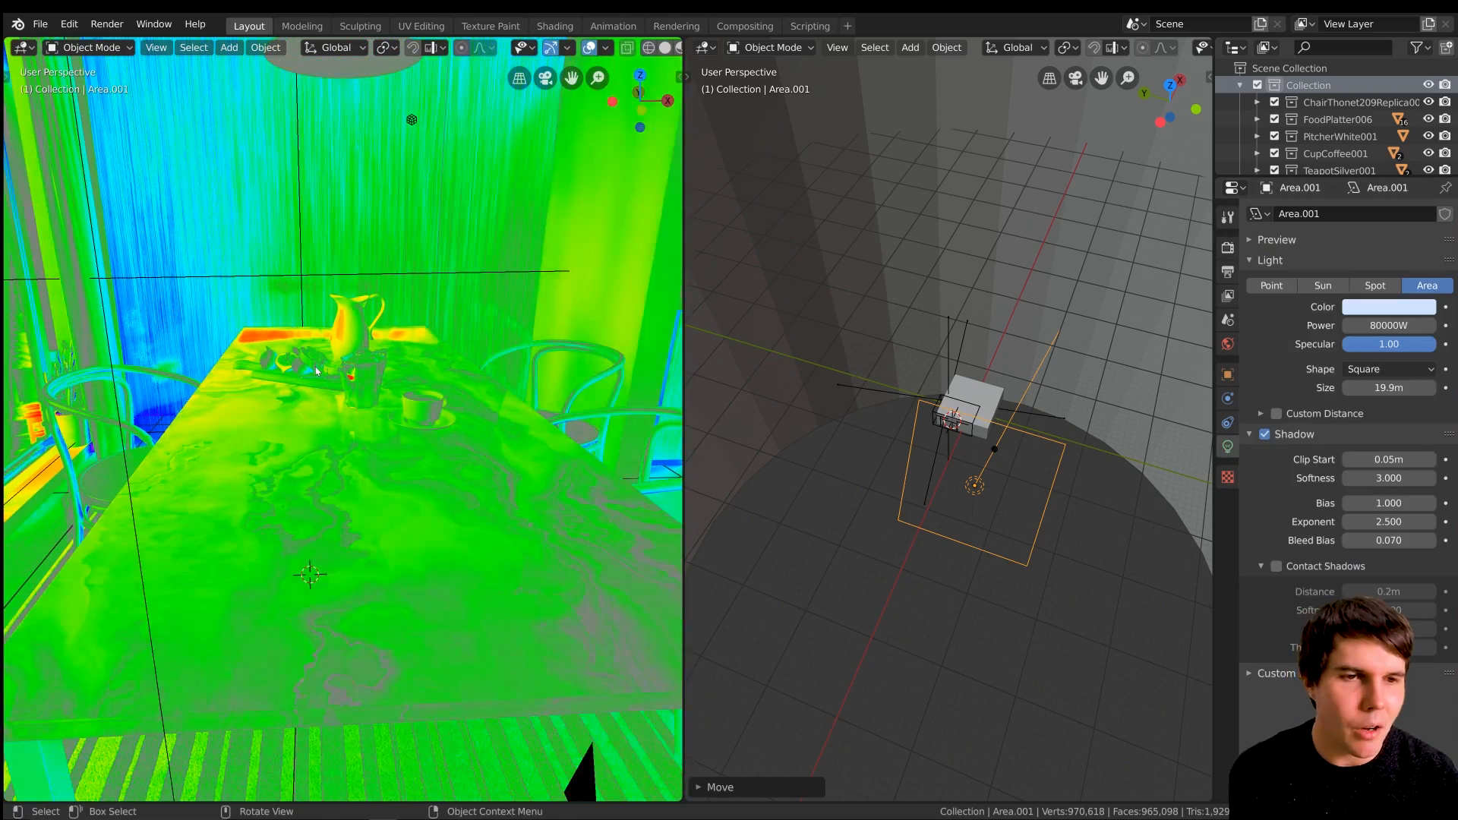
scroll(360, 439, down, 3)
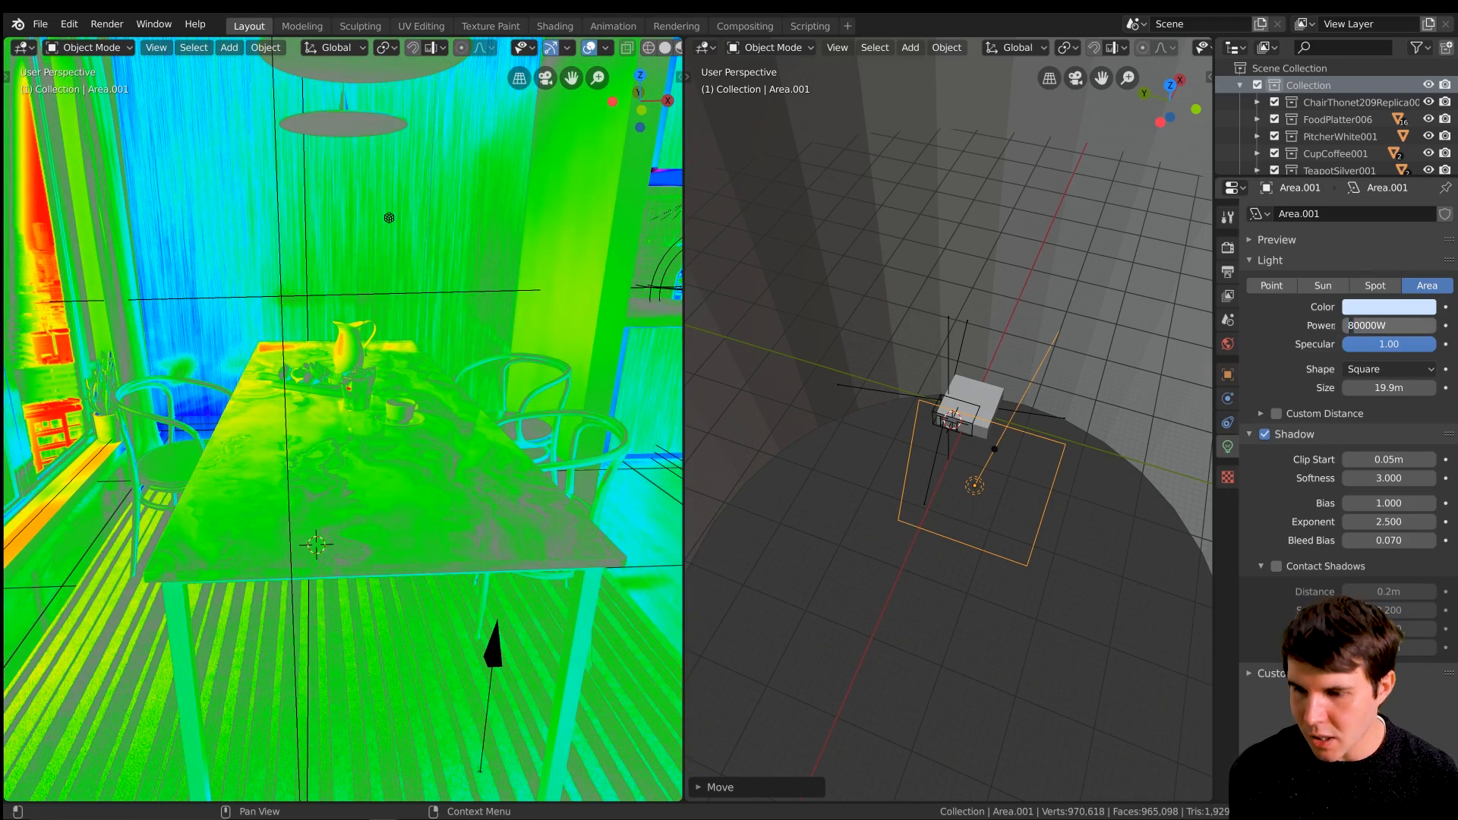
scroll(255, 319, up, 6)
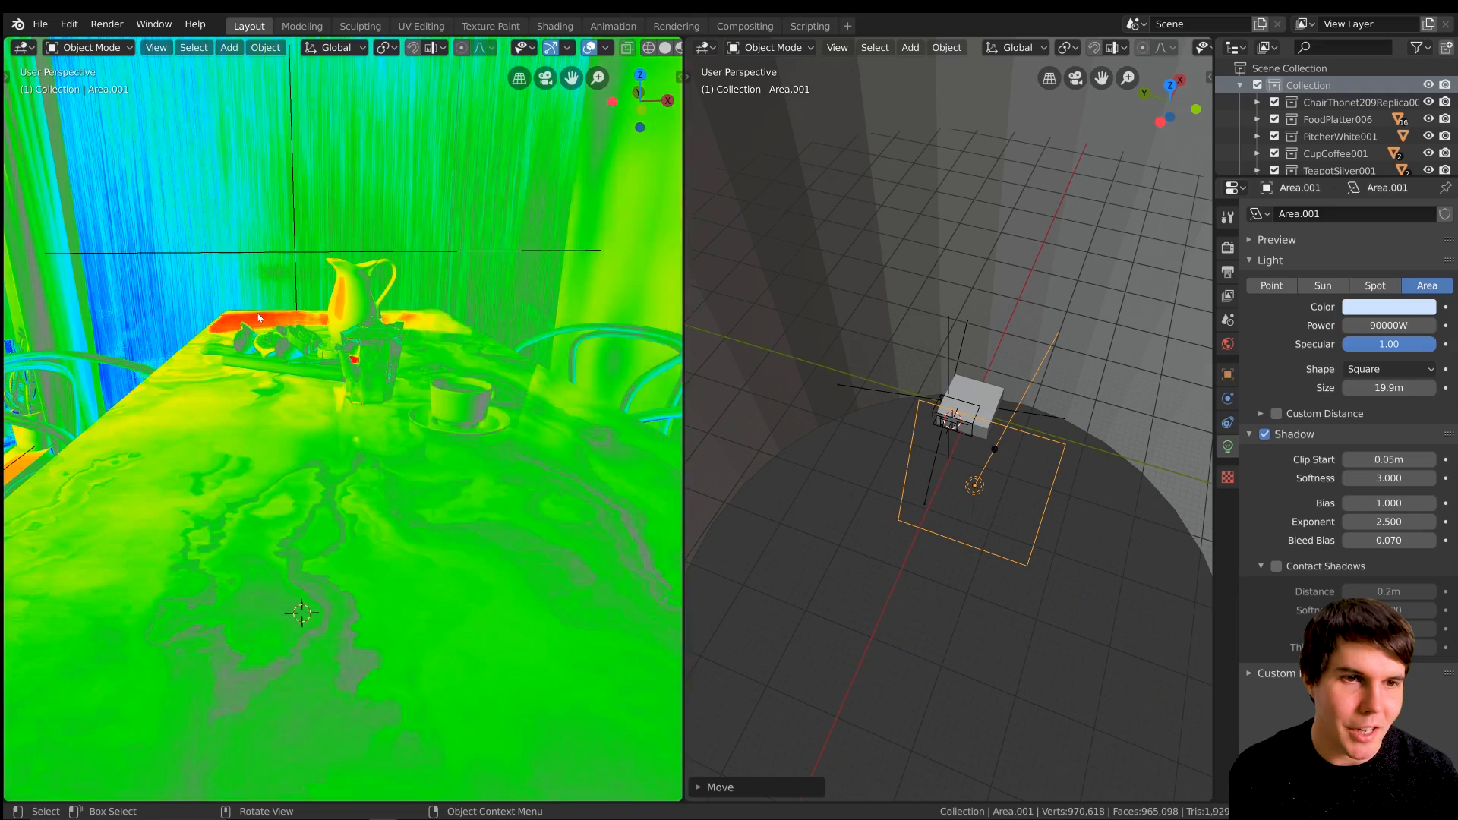
middle_drag(255, 319, 394, 398)
scroll(394, 399, down, 6)
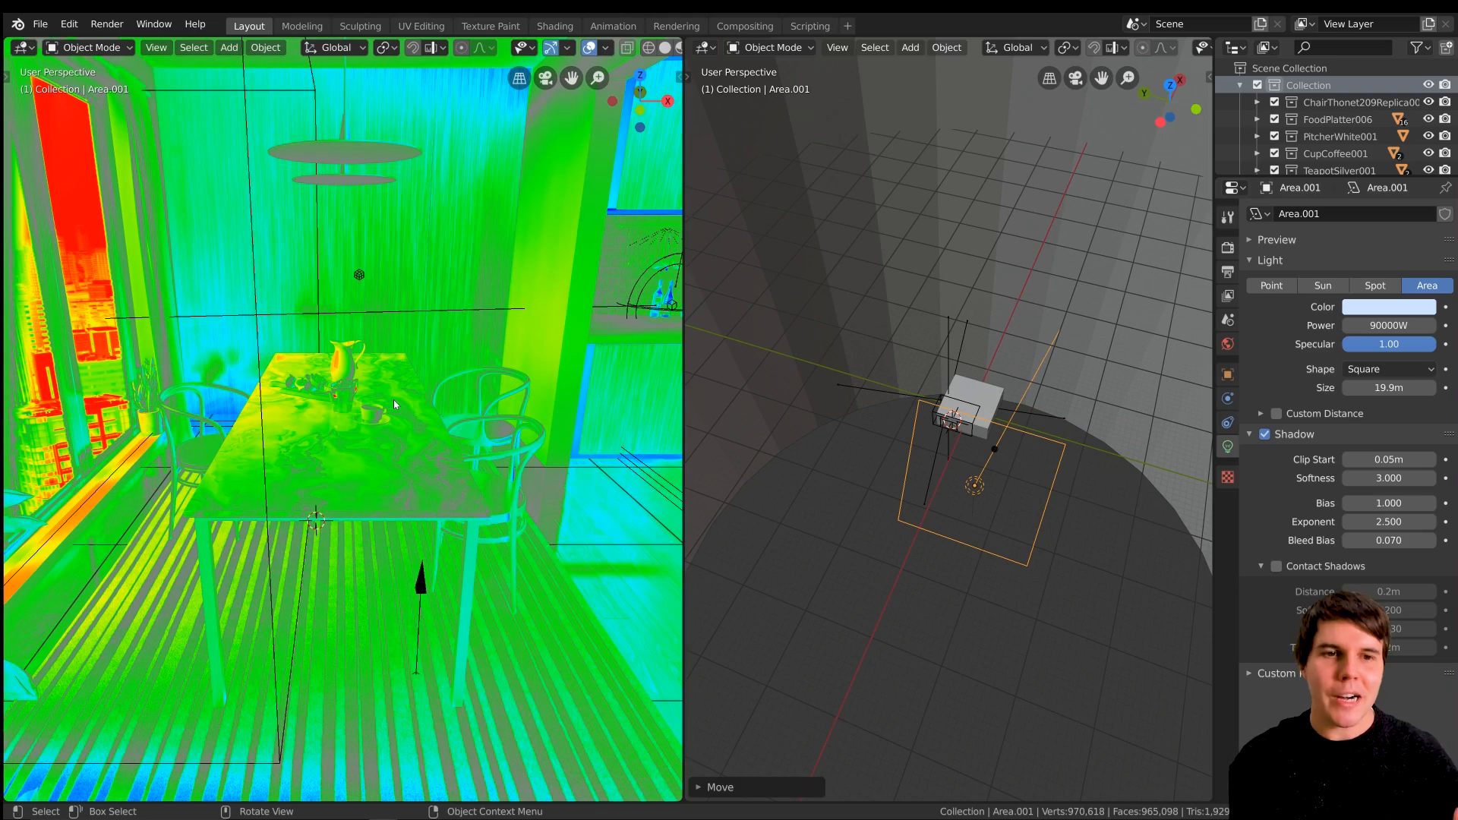
middle_drag(394, 399, 435, 299)
scroll(445, 271, up, 4)
scroll(406, 257, down, 2)
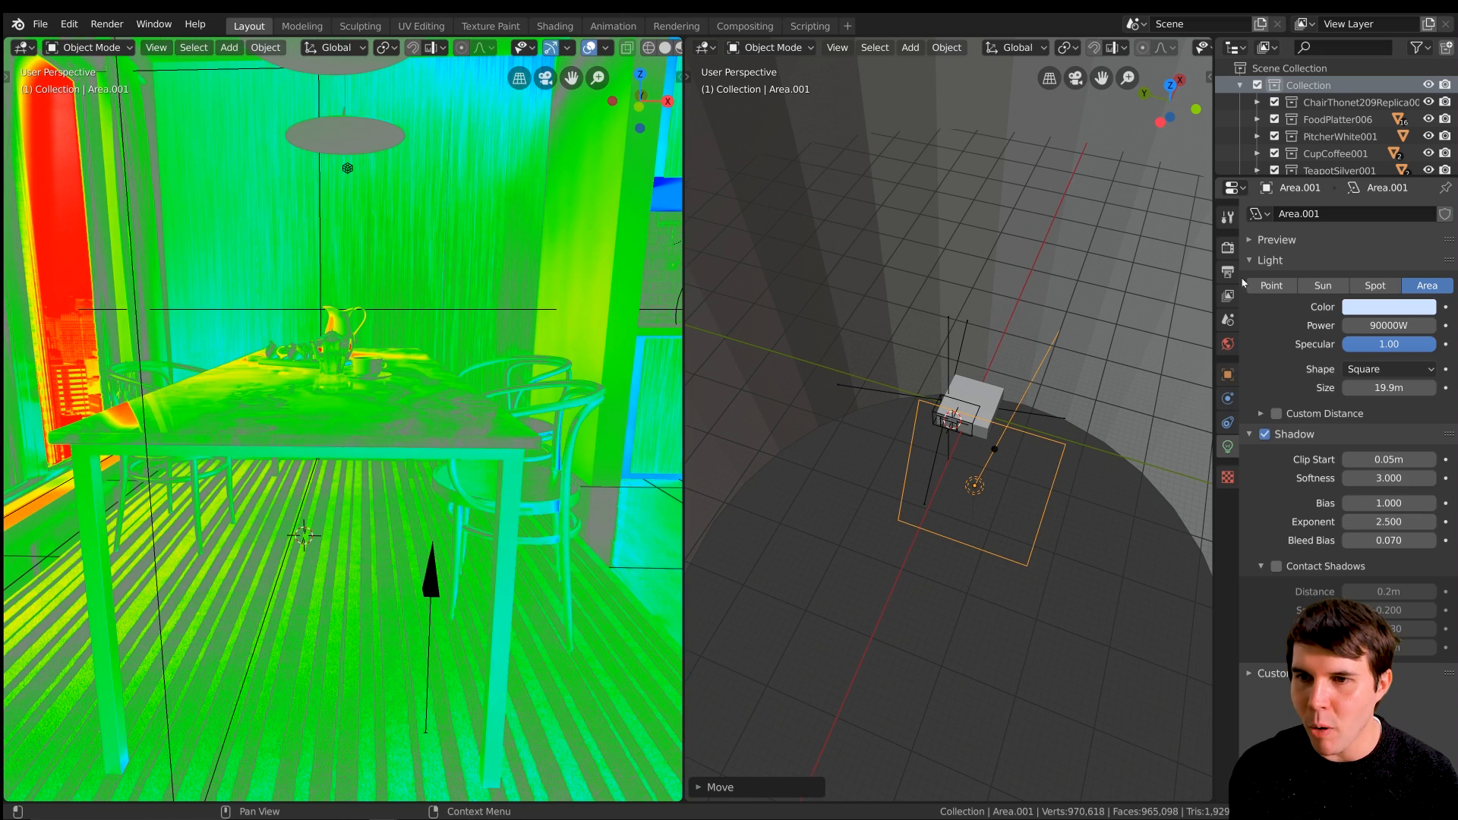
Deselect the area light and set the scene's View Transform back to Filmic.
click(1227, 248)
click(1401, 537)
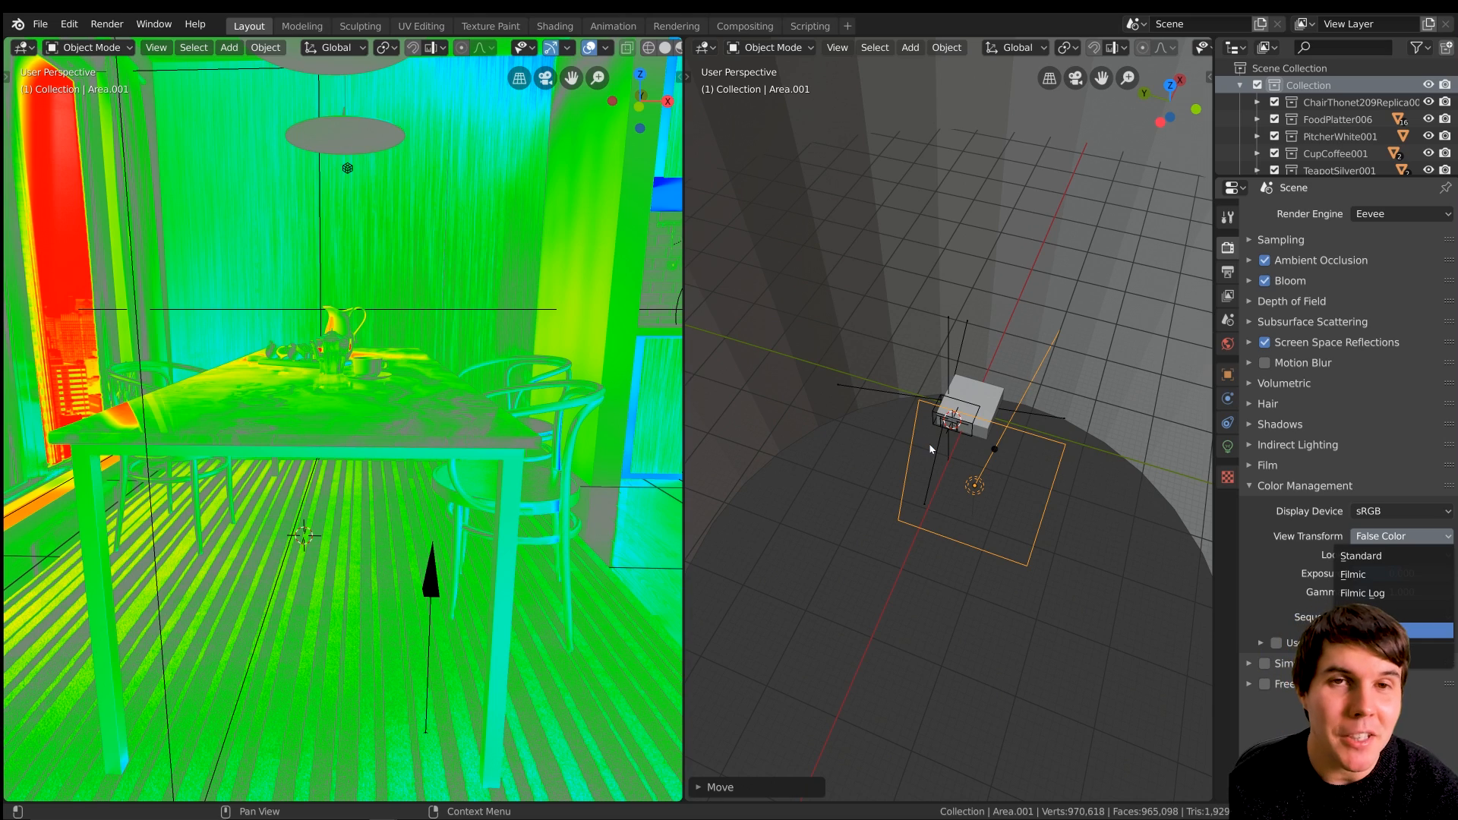
click(931, 449)
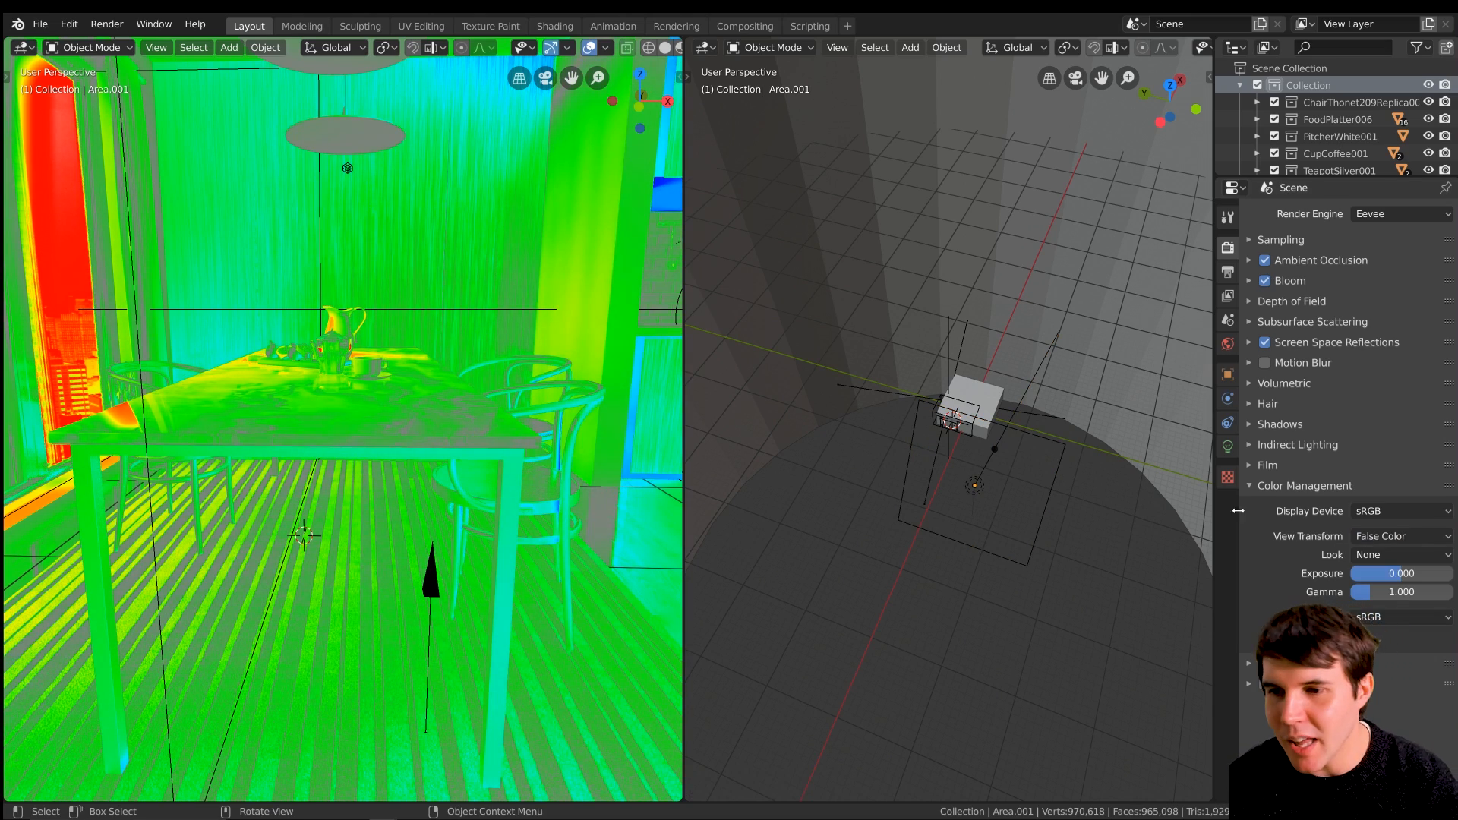
click(1357, 575)
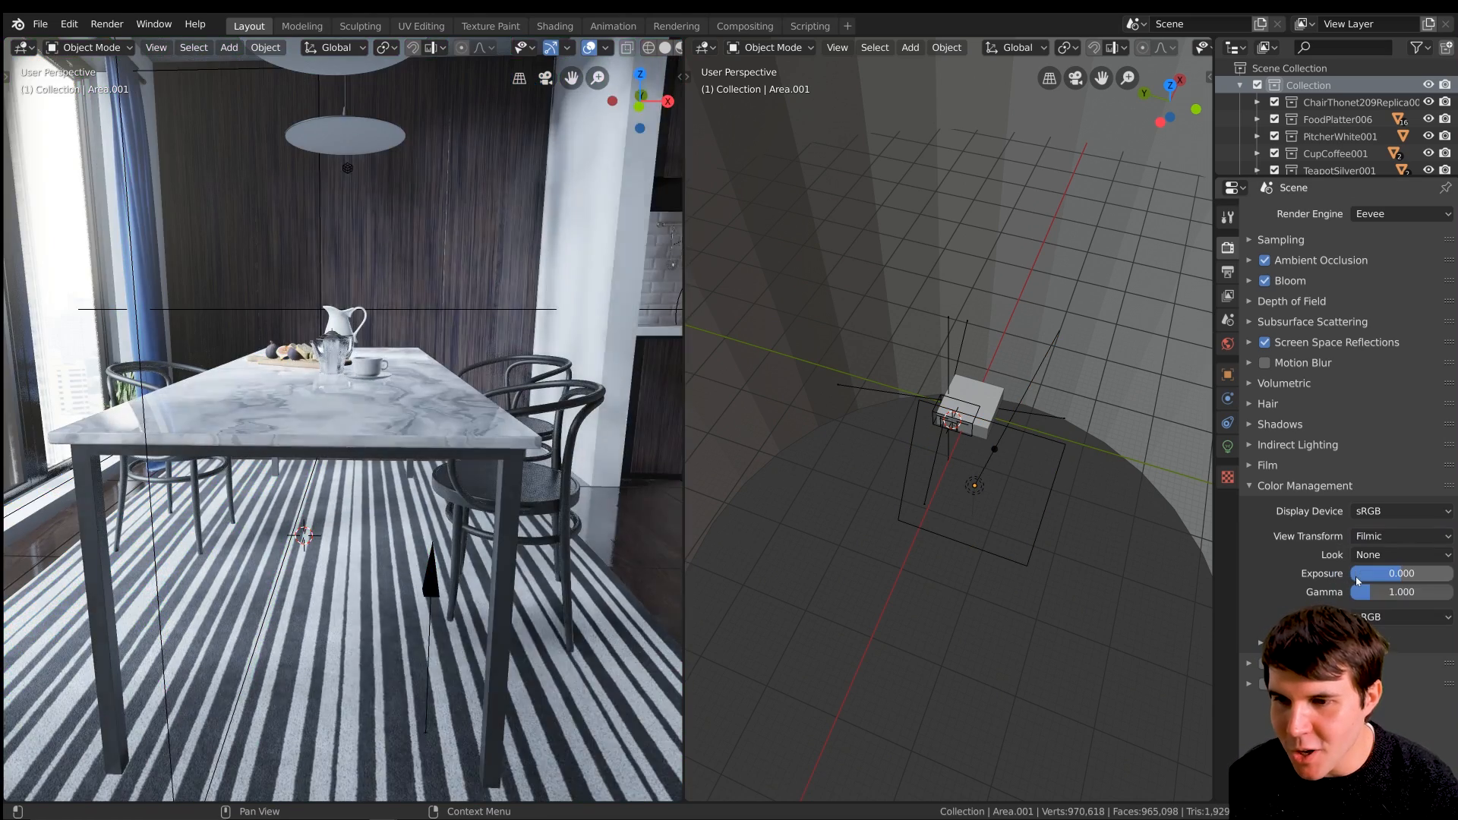
Try the Medium Contrast look in color management, and settle on High Contrast for the scene.
scroll(449, 420, down, 2)
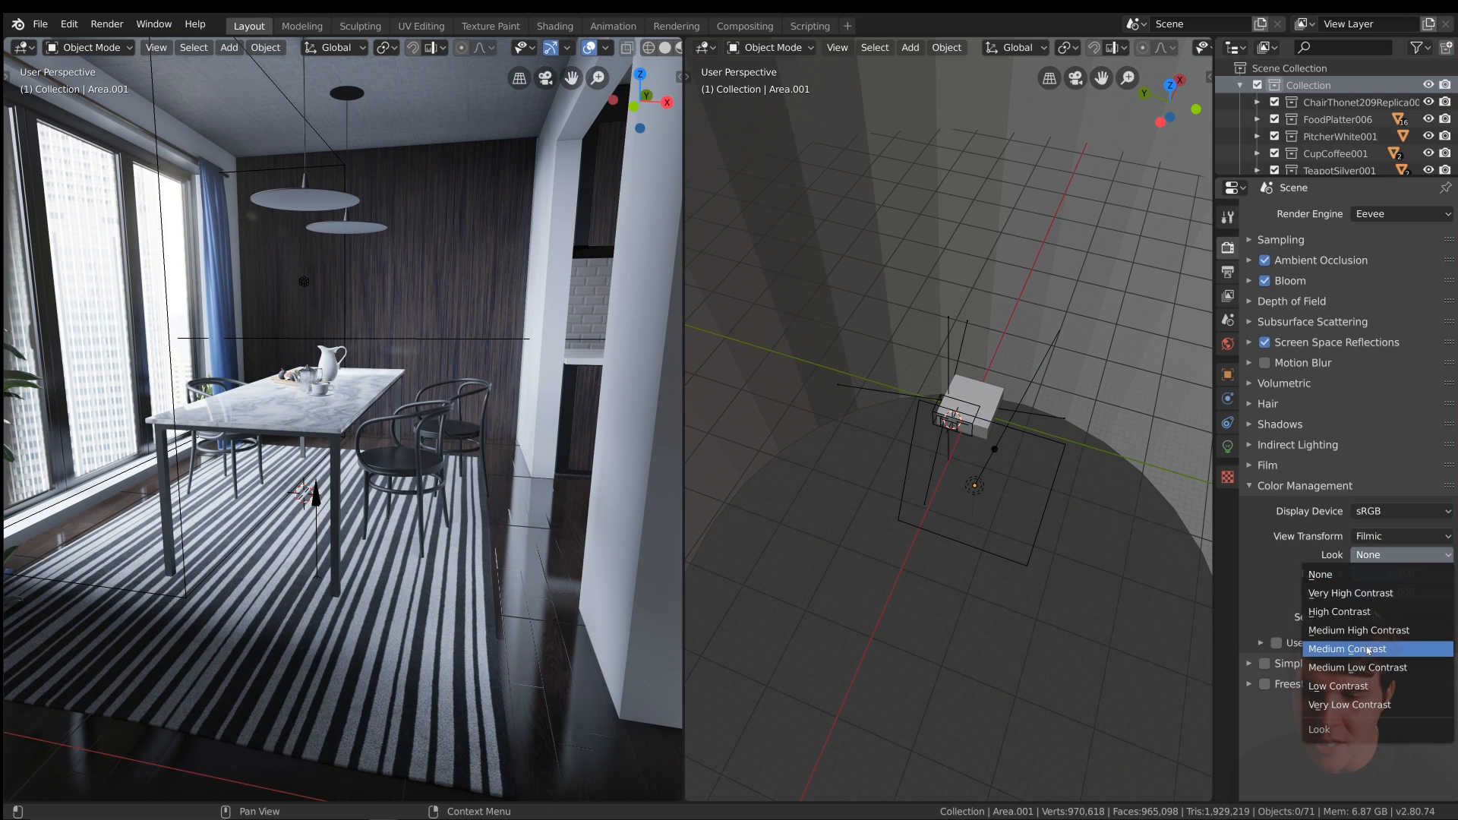
click(1347, 650)
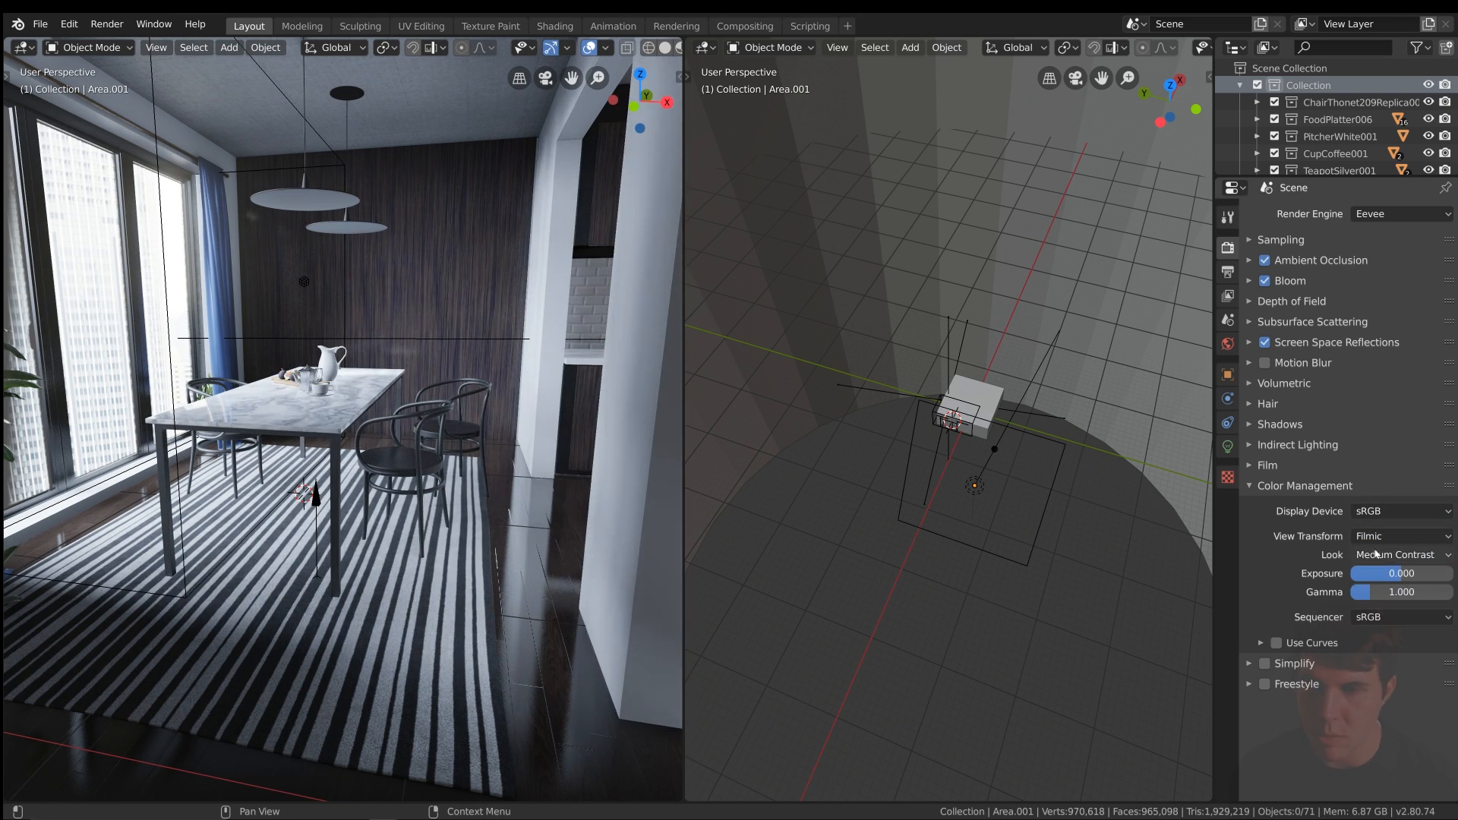
click(1377, 555)
click(1356, 618)
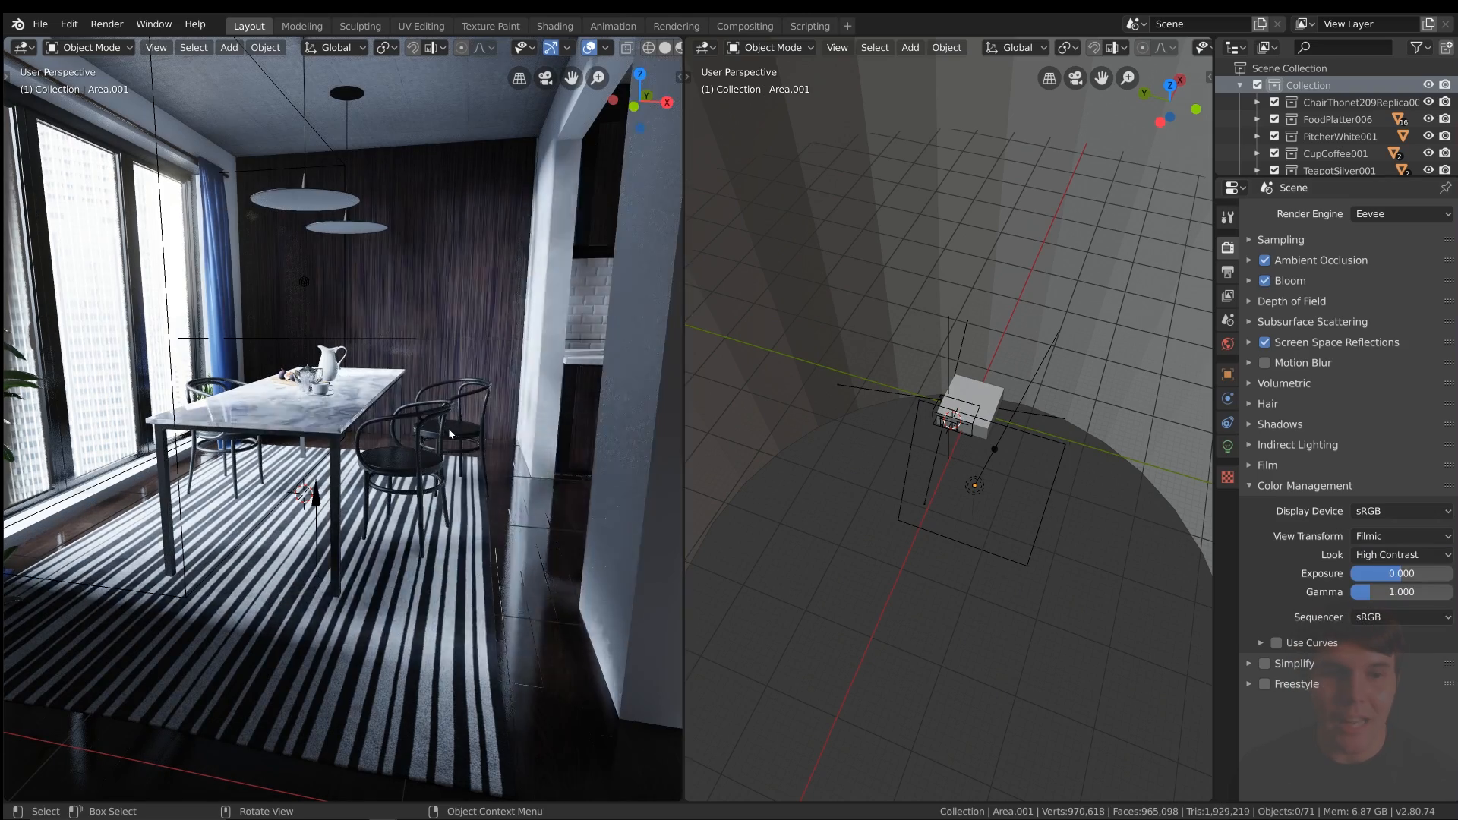
middle_drag(451, 434, 489, 423)
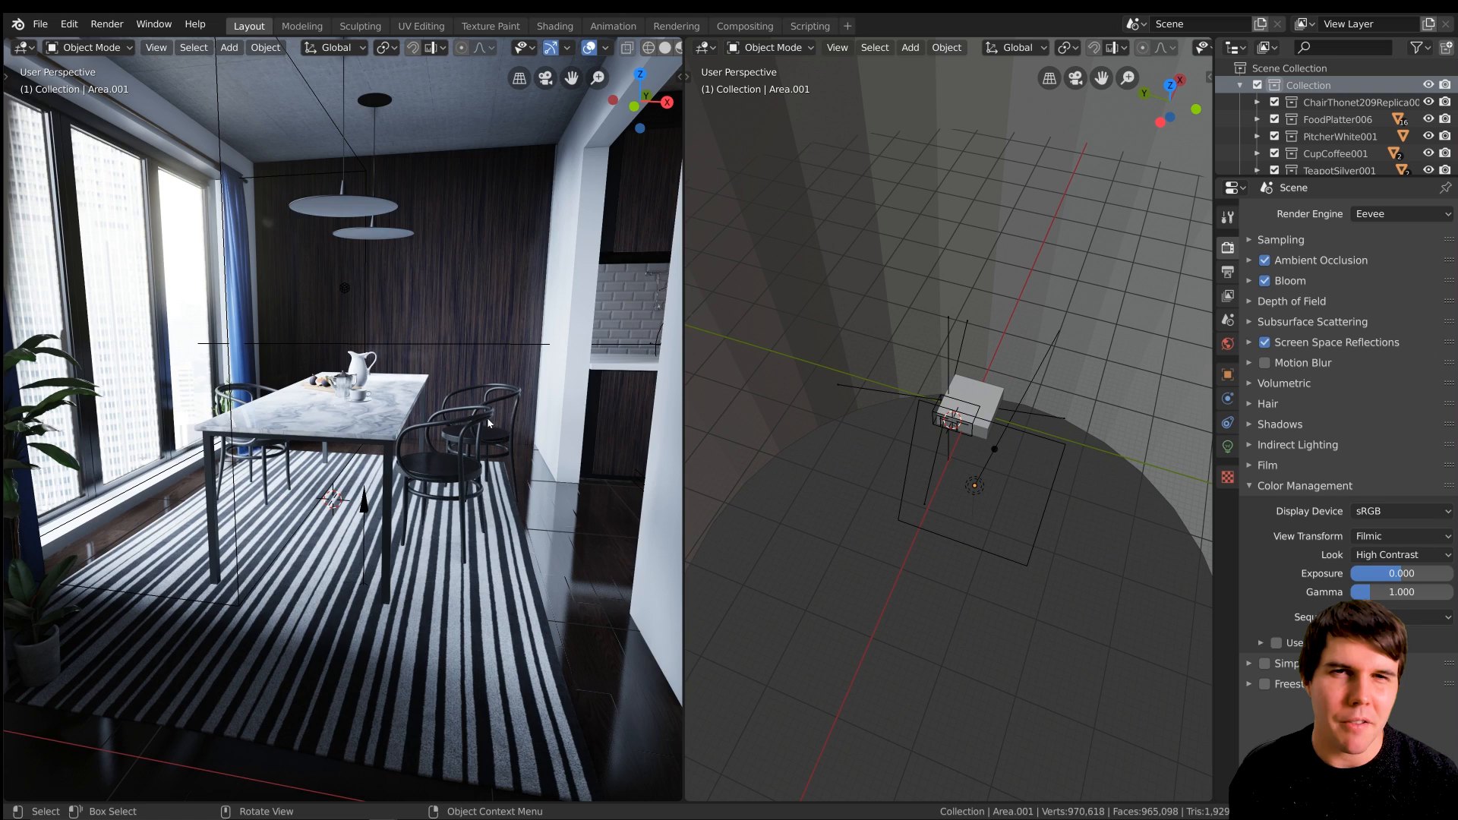
scroll(333, 415, down, 2)
scroll(332, 415, up, 2)
click(1399, 558)
click(1397, 559)
click(1395, 557)
click(1394, 557)
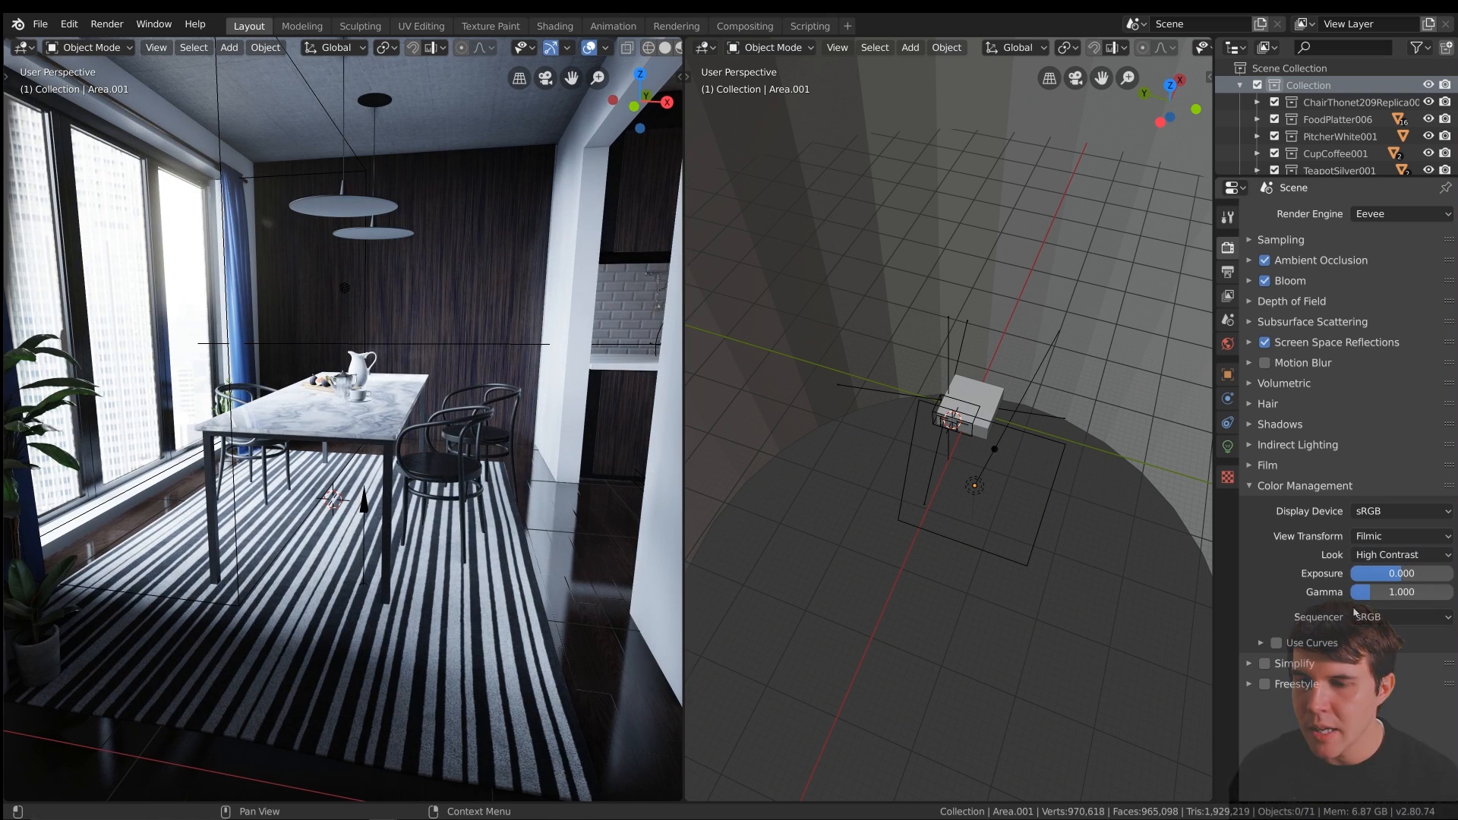
Enable Use Curves in the scene's color management and reveal the curve editor with its levels.
click(1275, 644)
click(1261, 644)
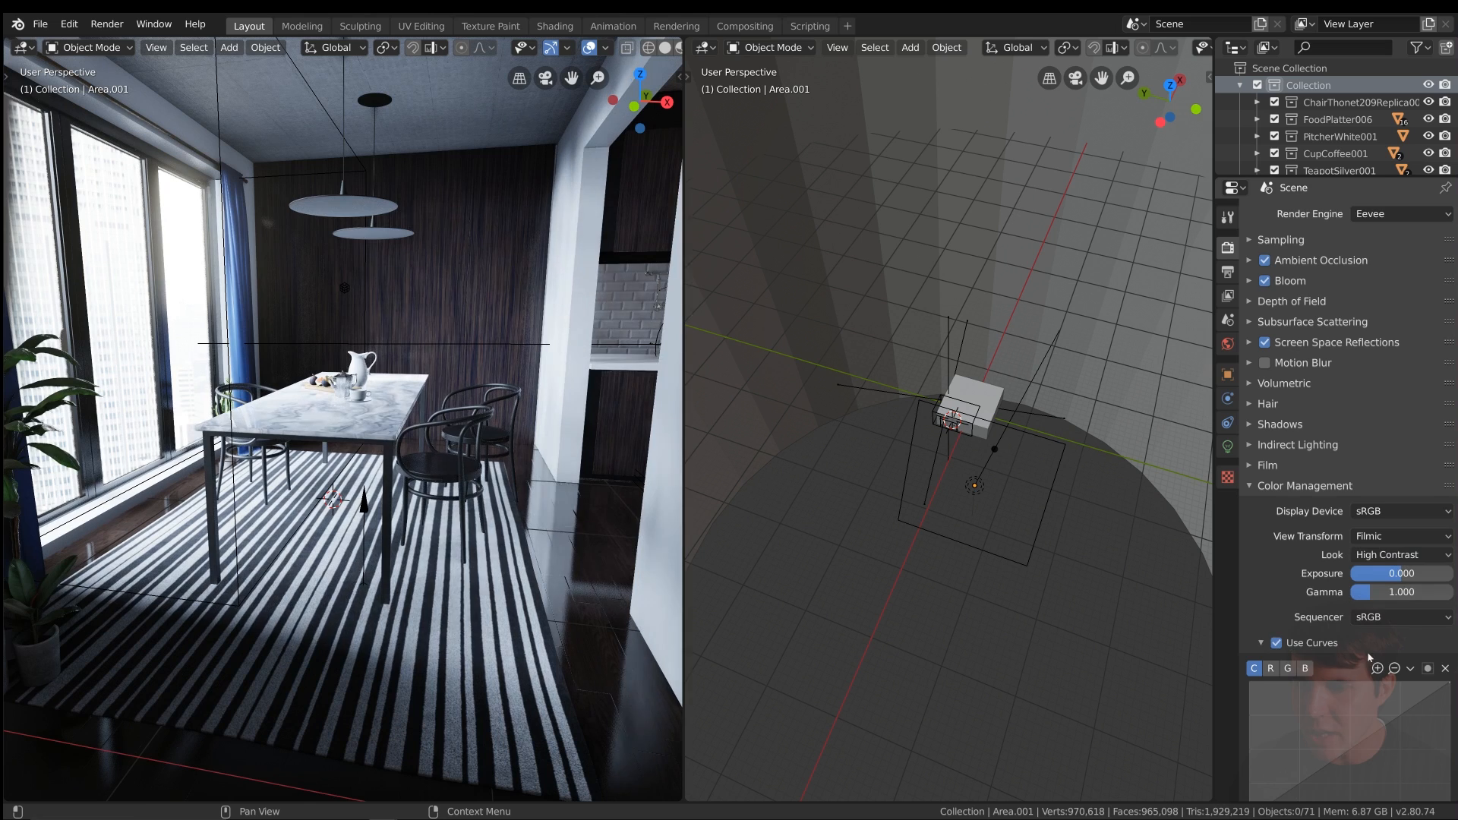
scroll(1369, 656, down, 3)
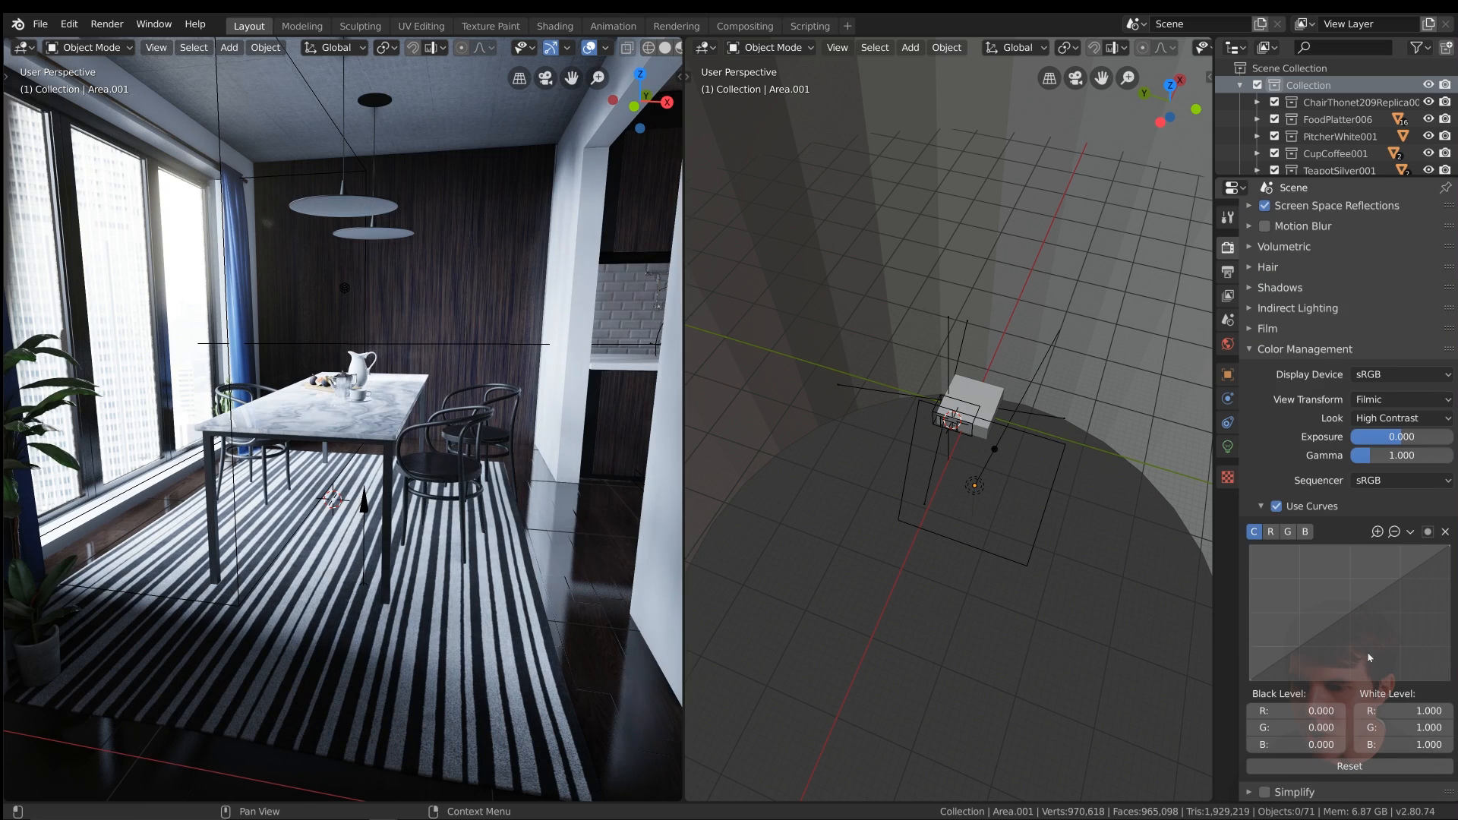
Shape the blue curve with a shadow point at about X 0.24, Y 0.26 and a highlight point at about X 0.76, Y 0.74.
click(1302, 647)
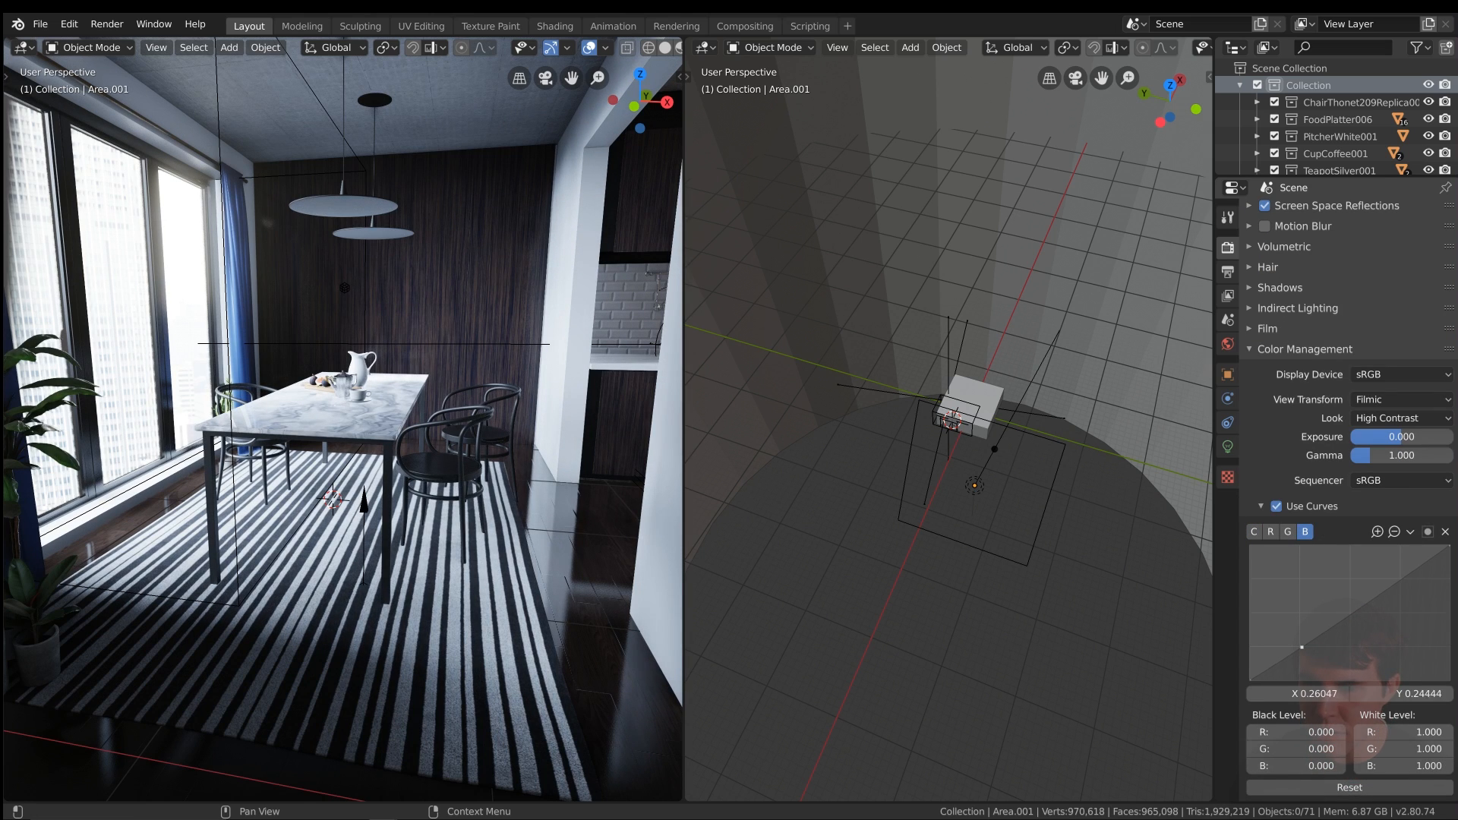
drag(1302, 648, 1305, 651)
click(1397, 582)
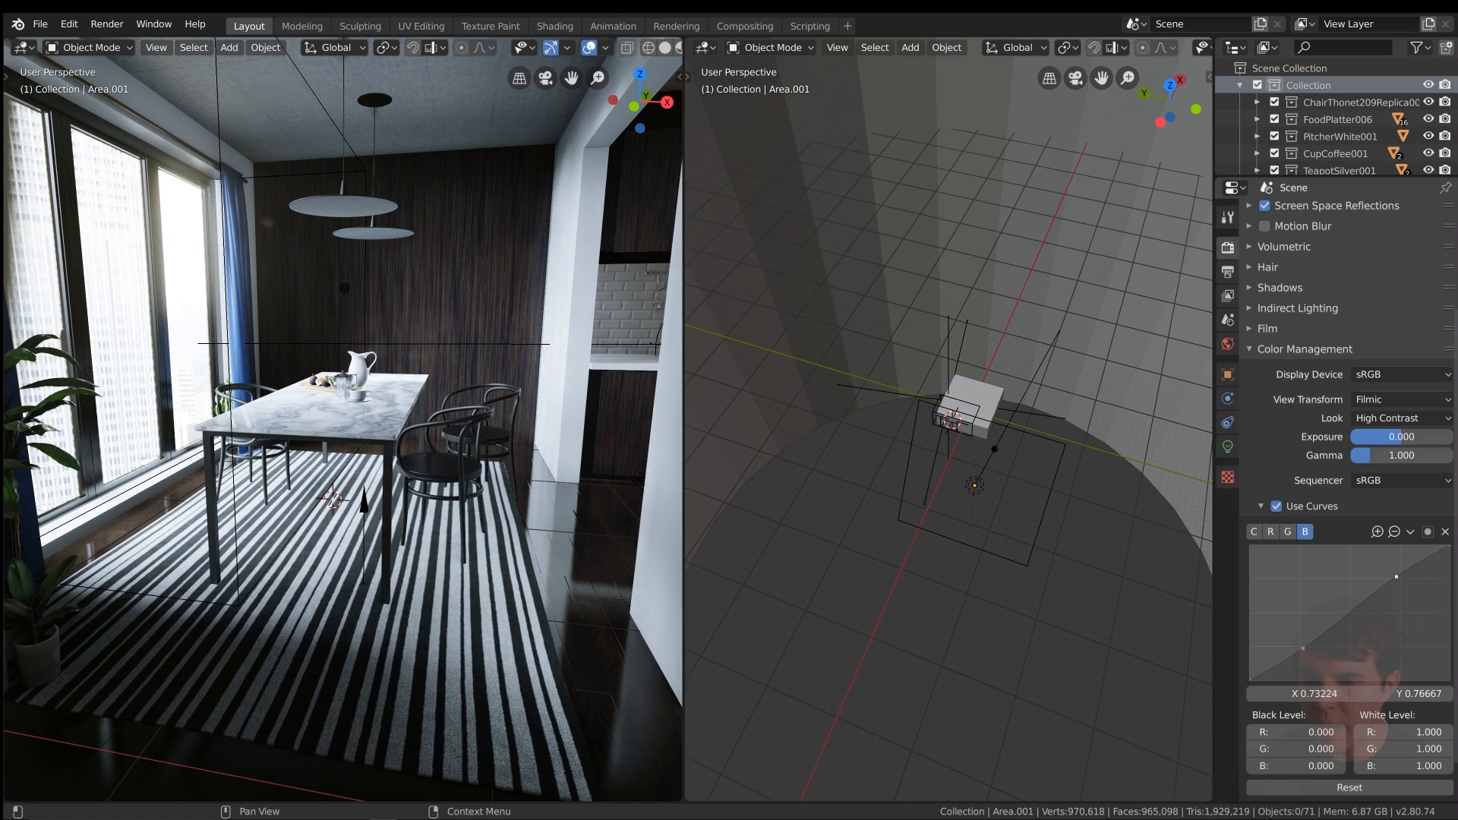
drag(1397, 578, 1401, 582)
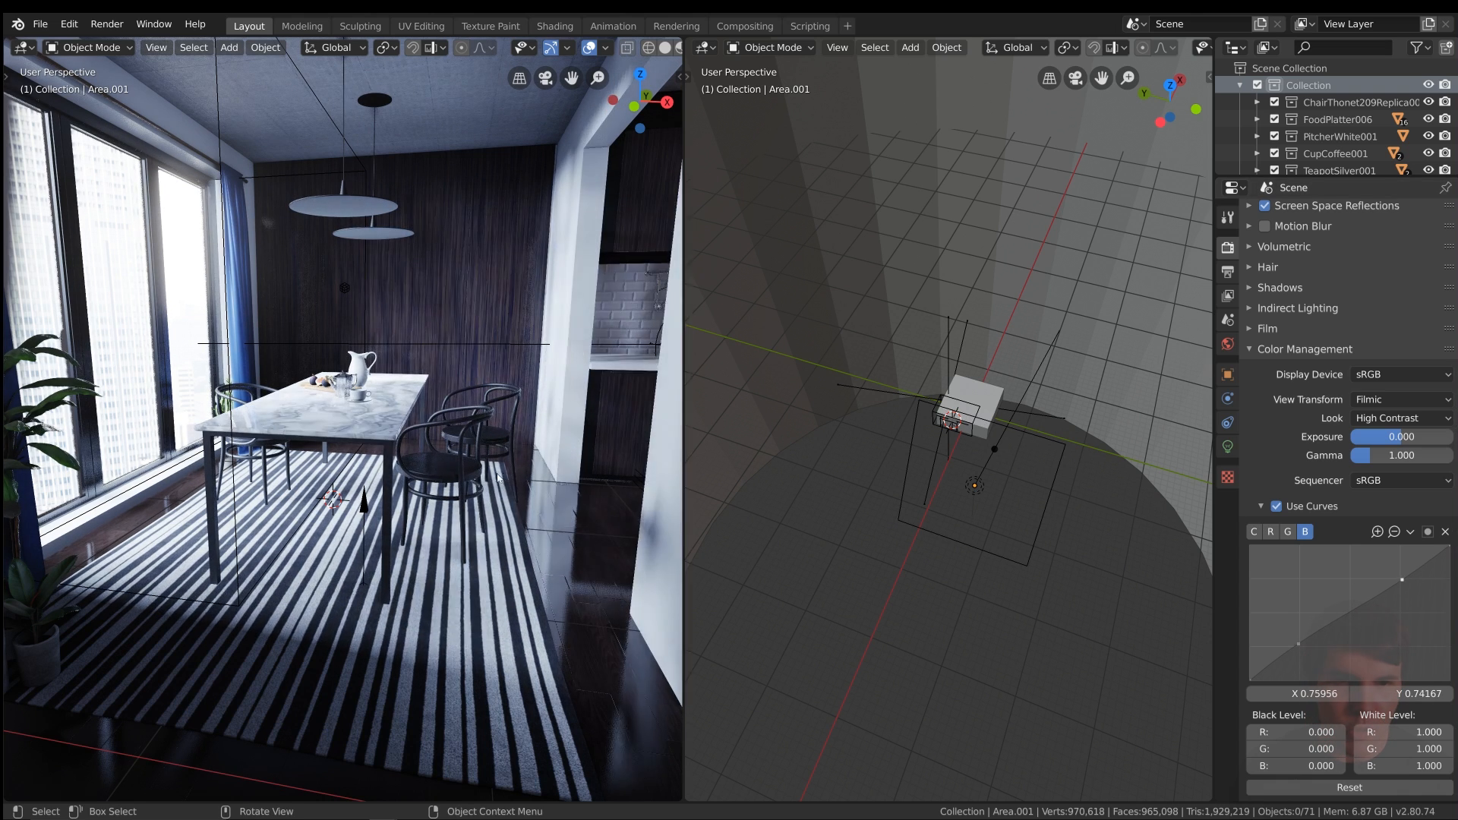
Review the color-graded dining area up close and through the camera, and collapse the color management settings.
scroll(368, 443, up, 2)
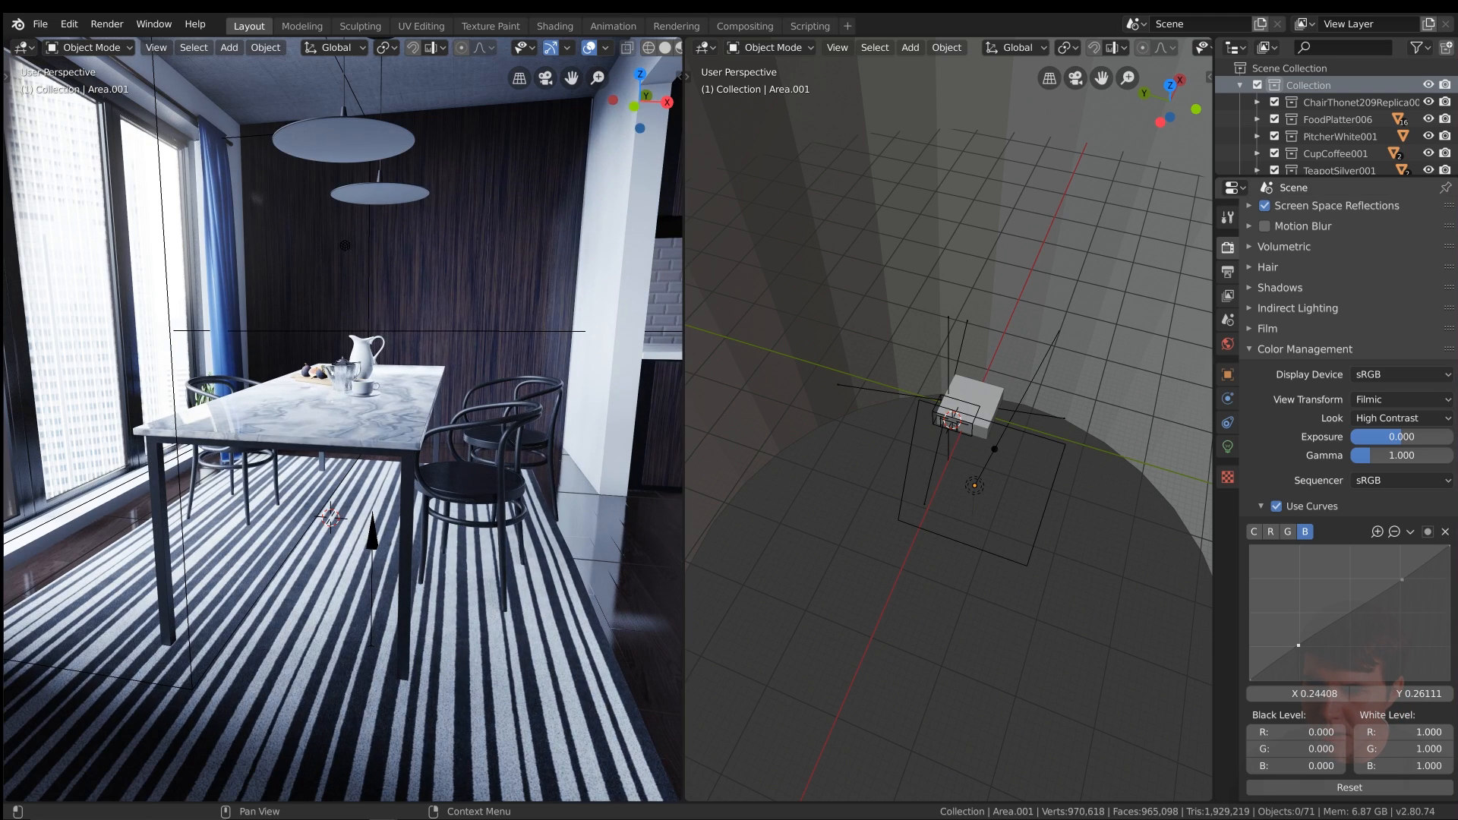
scroll(399, 449, down, 5)
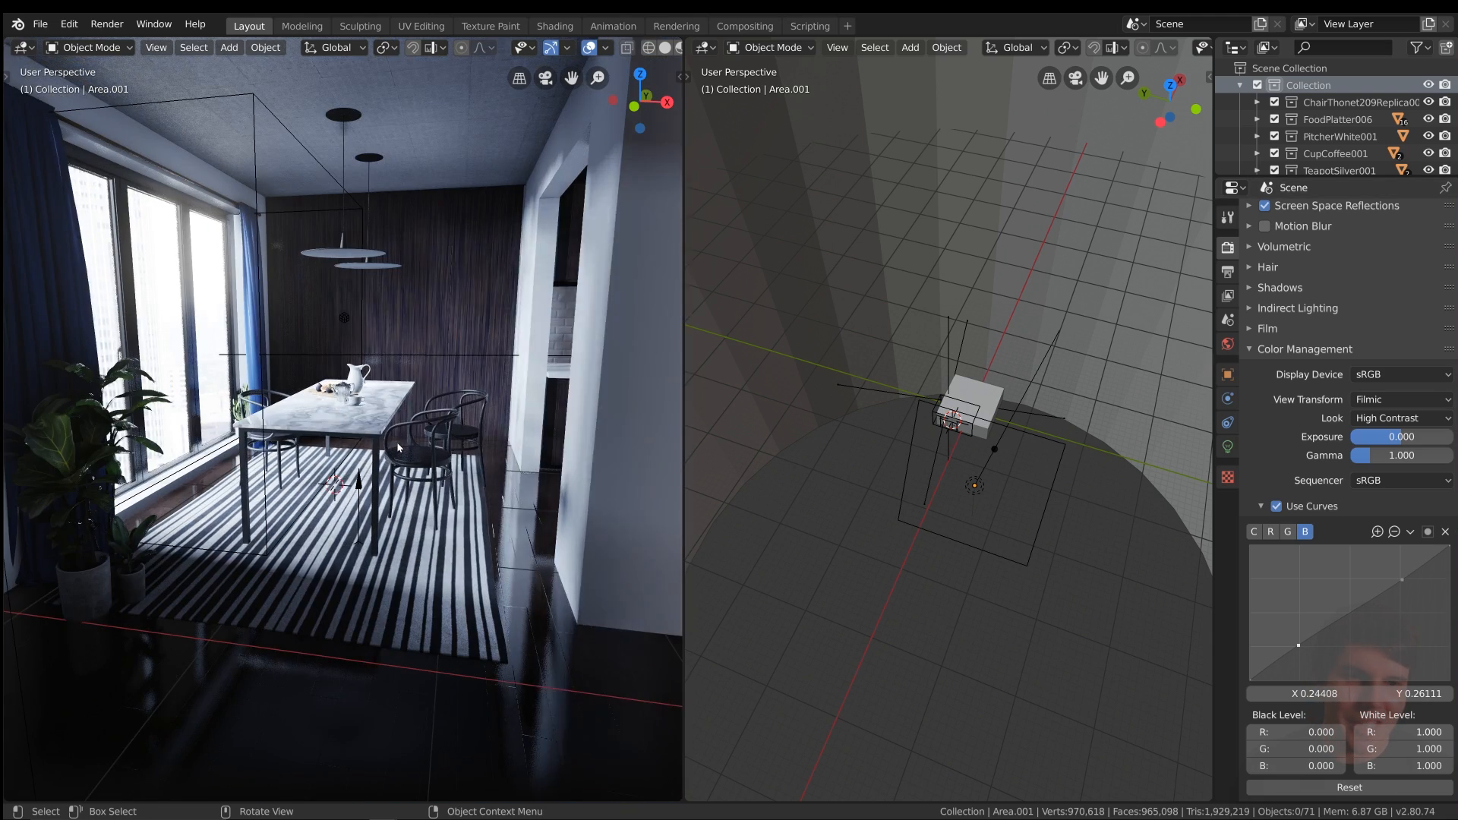
key(KP_0)
scroll(399, 448, up, 2)
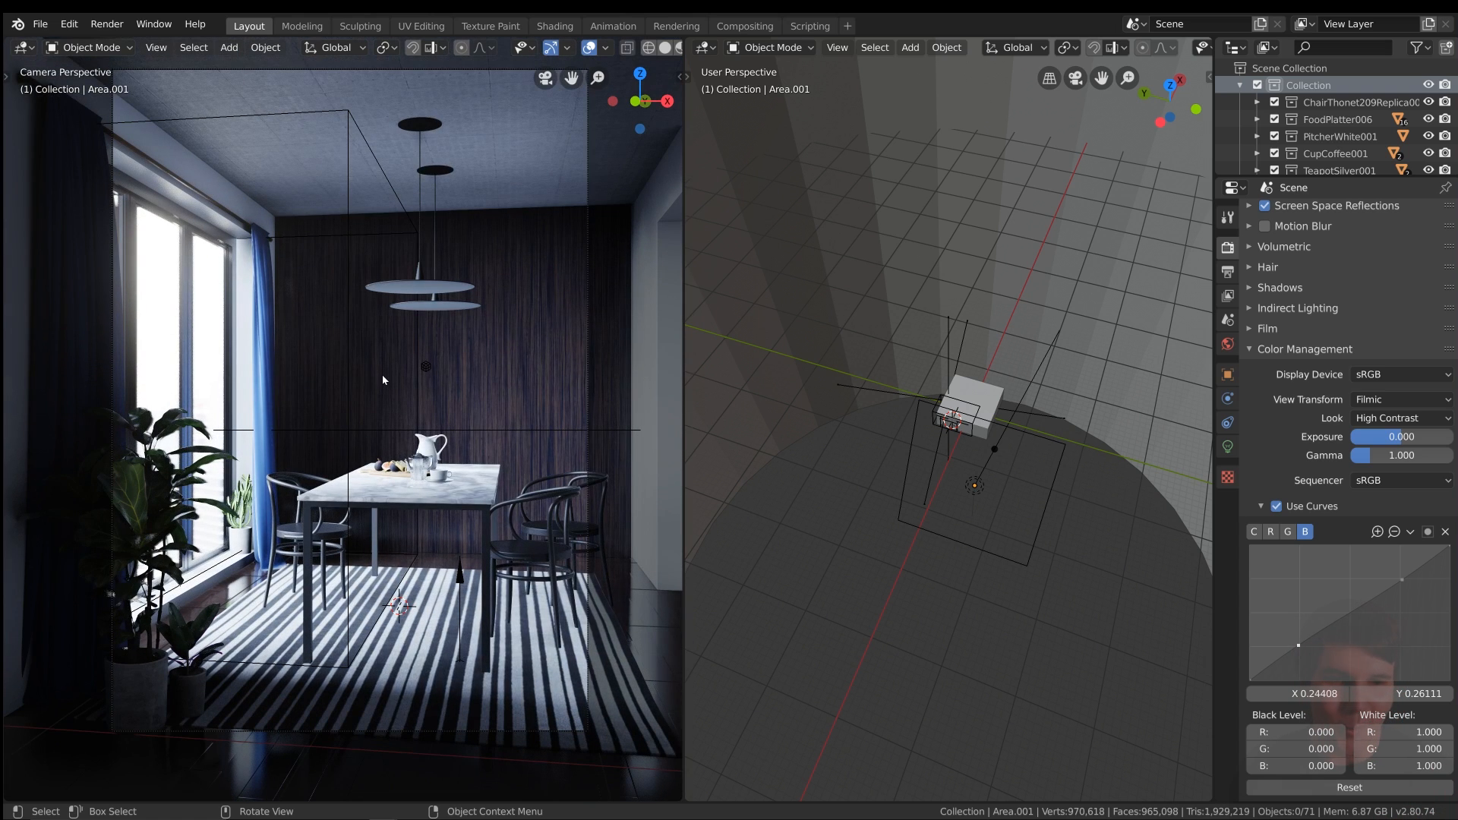
click(1305, 349)
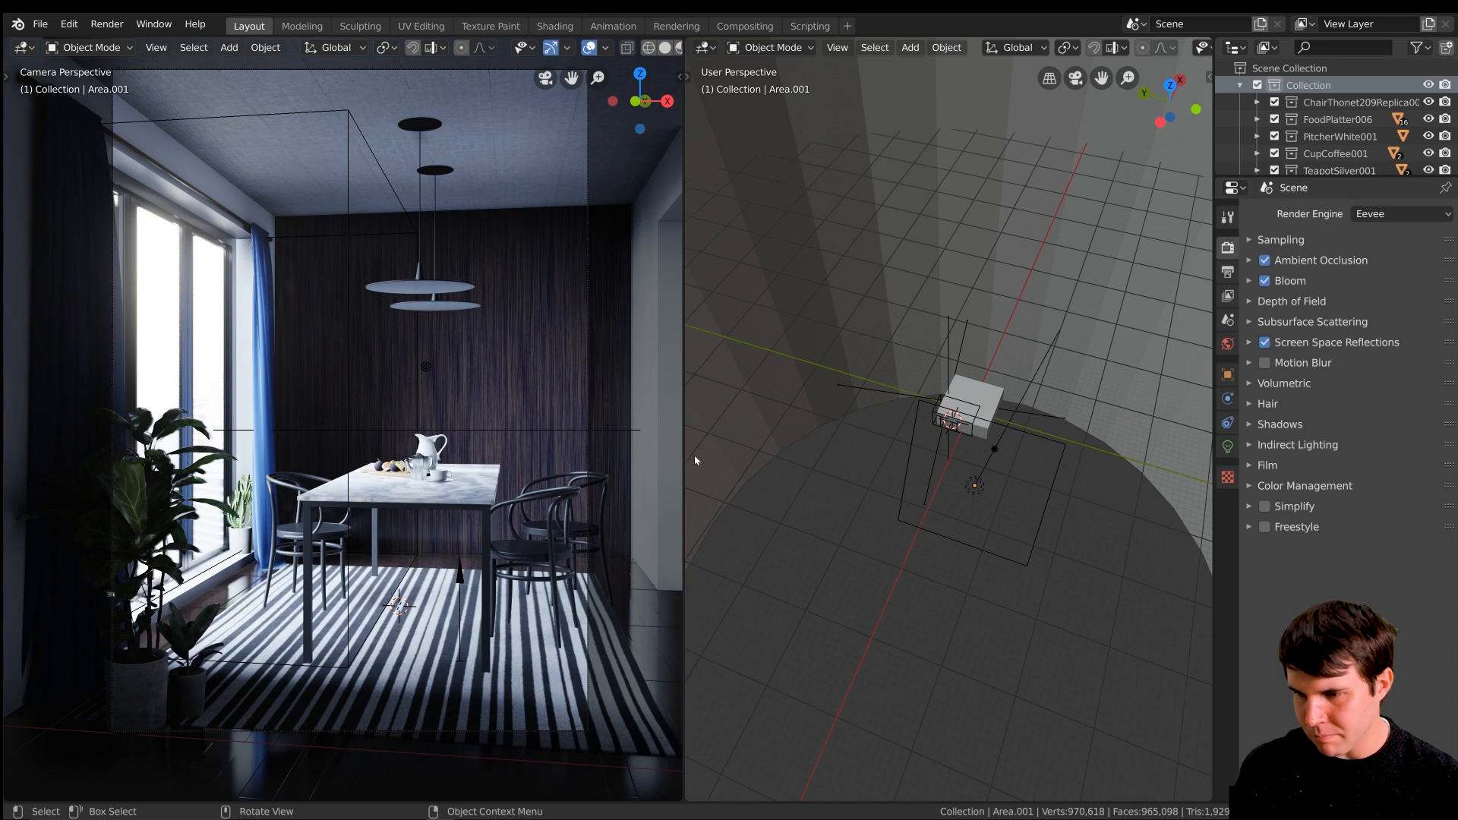
middle_drag(399, 509, 509, 336)
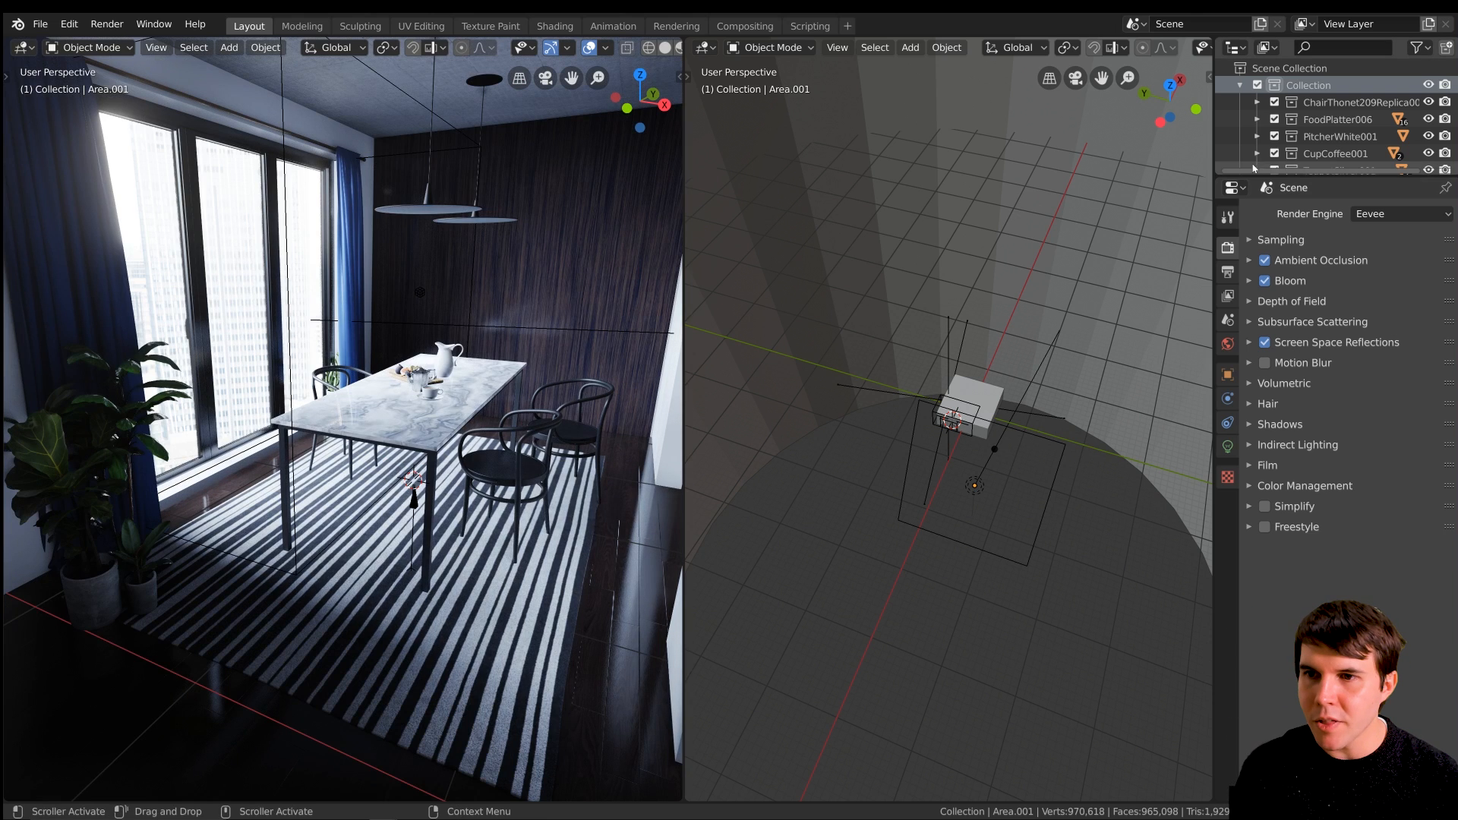
Select the area light Area.001 in the scene's object list and show its light settings.
drag(1285, 176, 1285, 536)
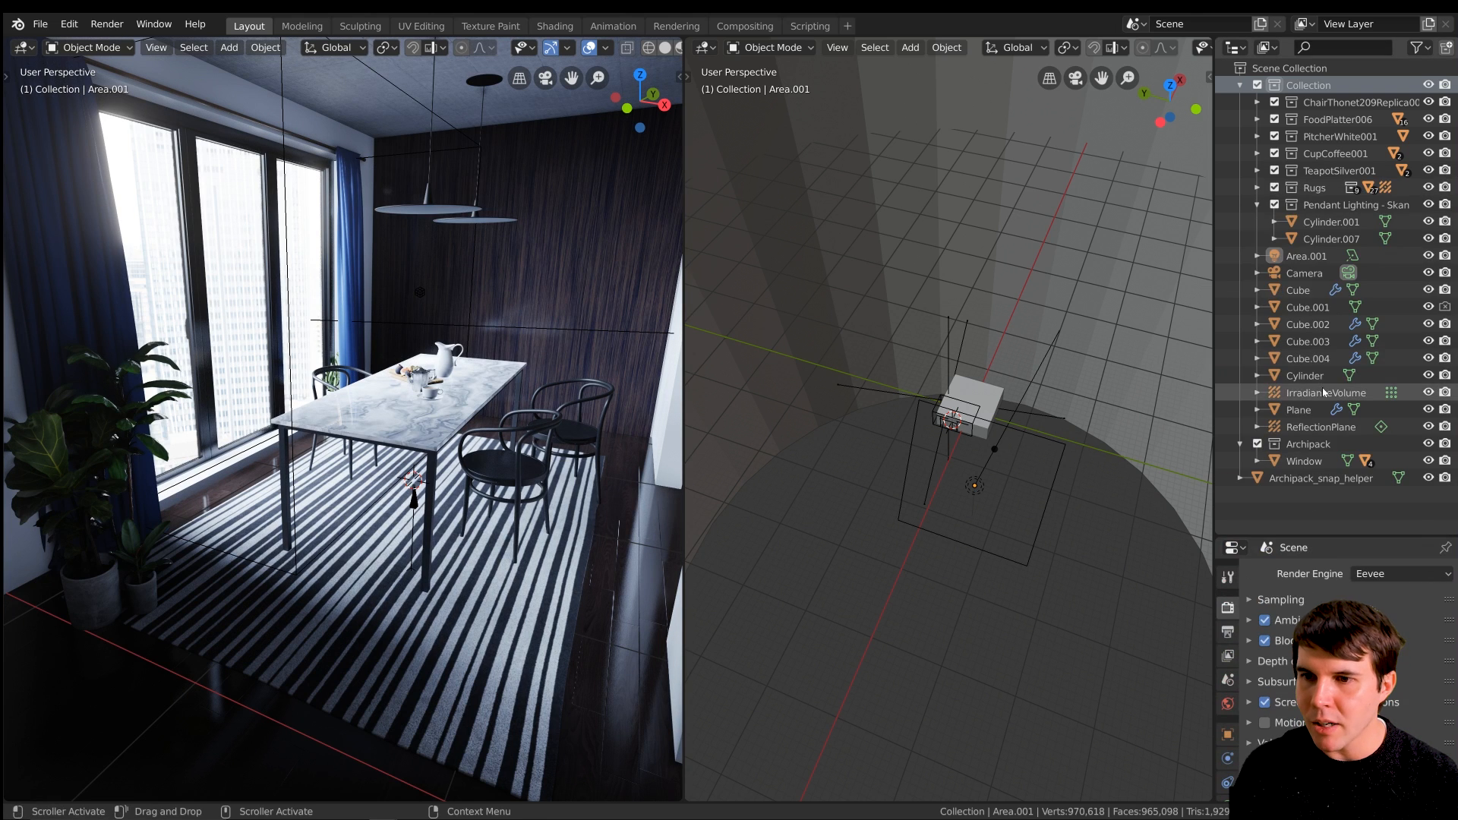
click(1306, 256)
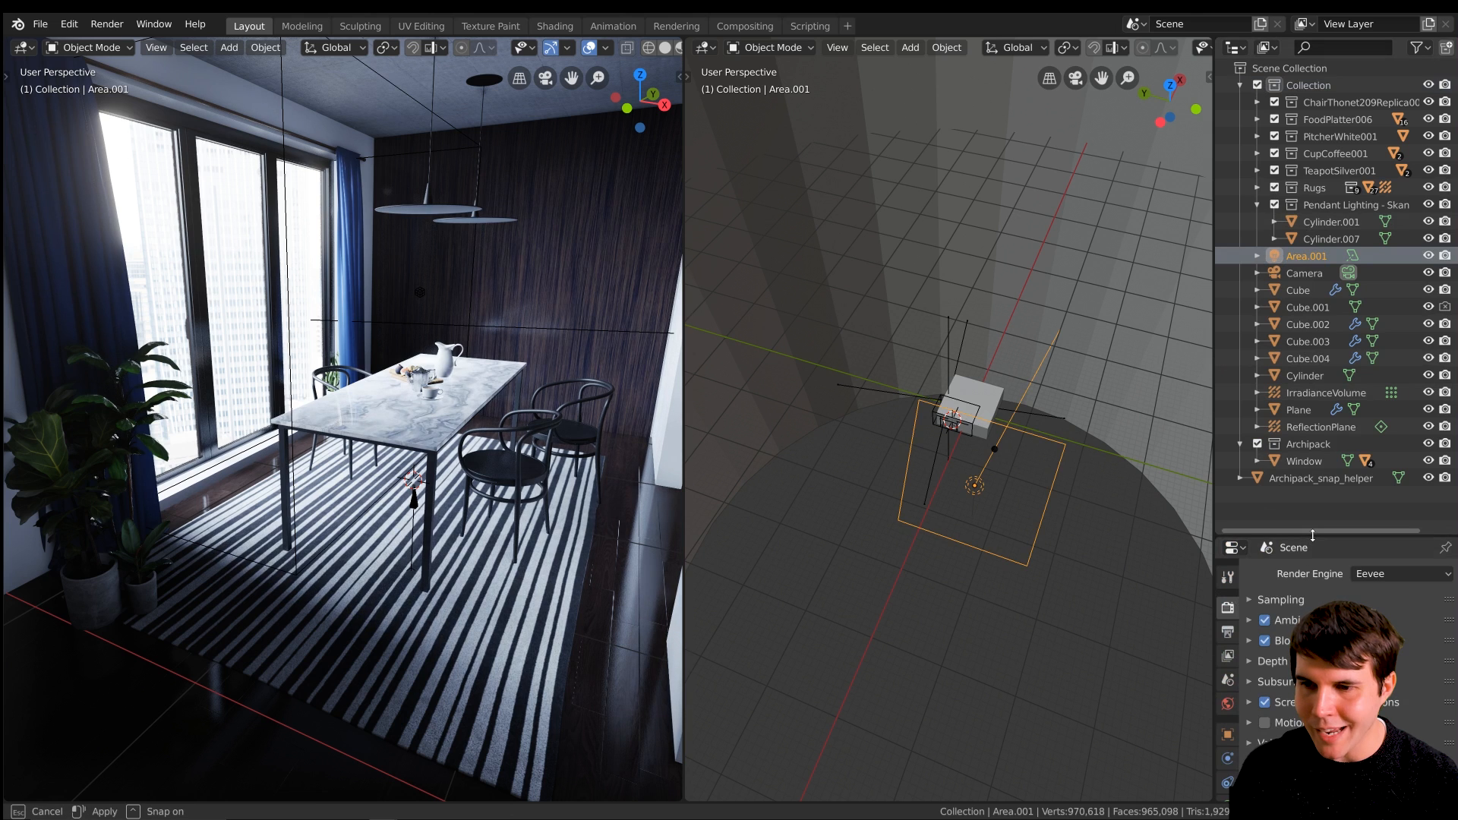
drag(1312, 536, 1313, 240)
click(1228, 509)
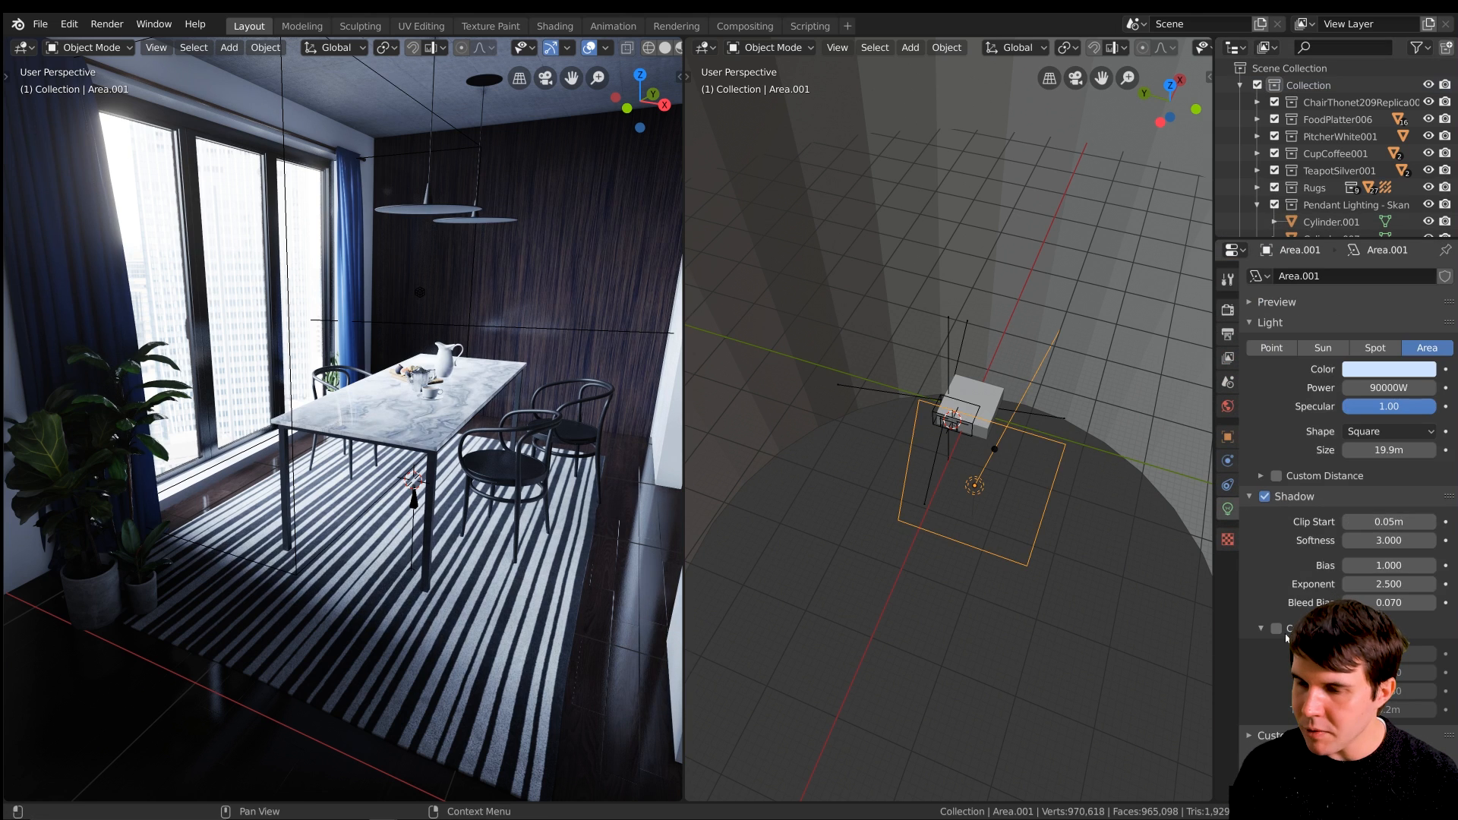
Rotate the area light about 30 degrees around the global Z axis and check the light falling on the table.
scroll(433, 424, up, 2)
middle_drag(1104, 401, 1047, 422)
key(r)
key(z)
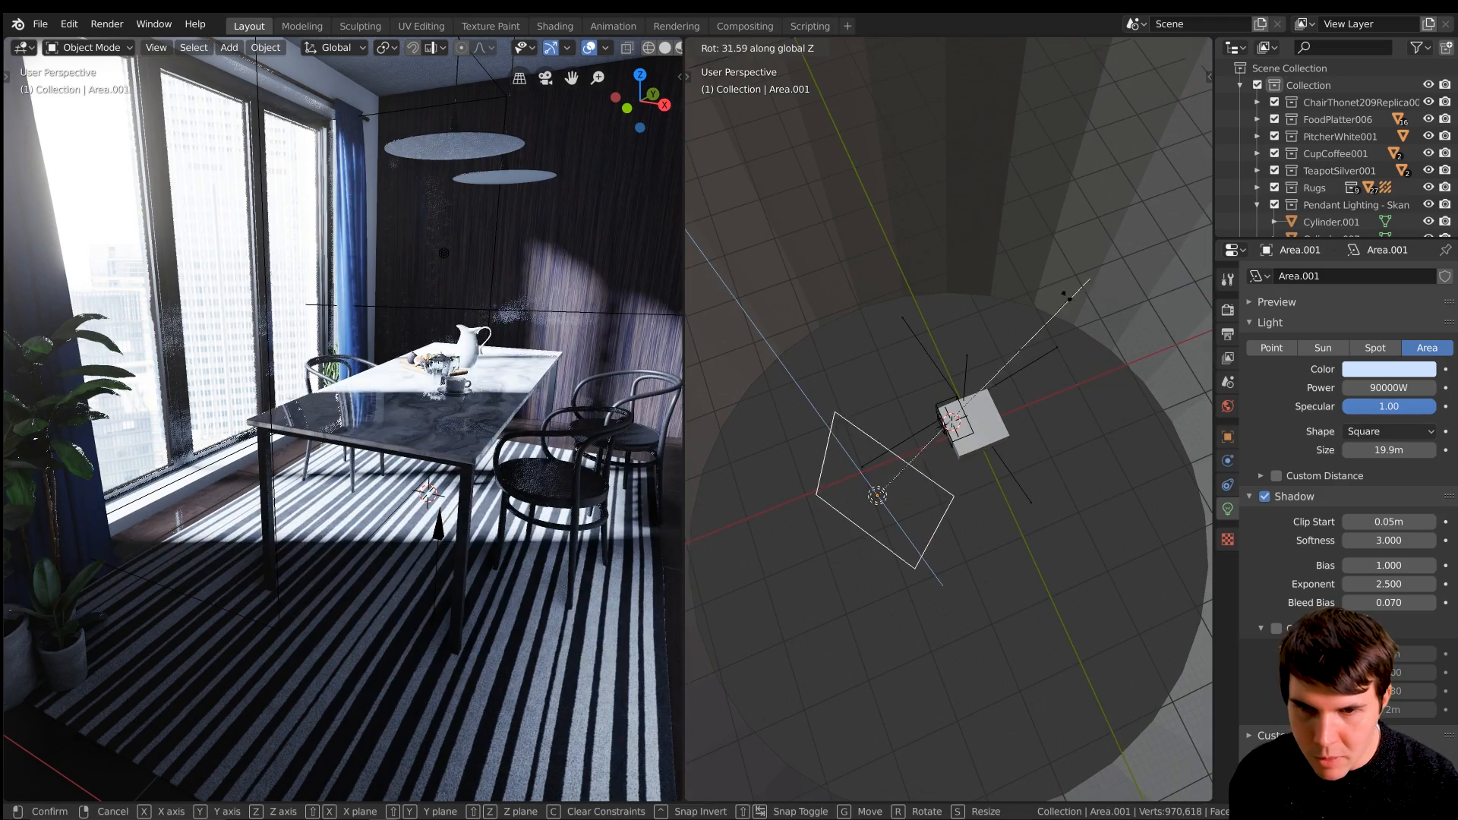
click(1061, 284)
middle_drag(480, 322, 498, 380)
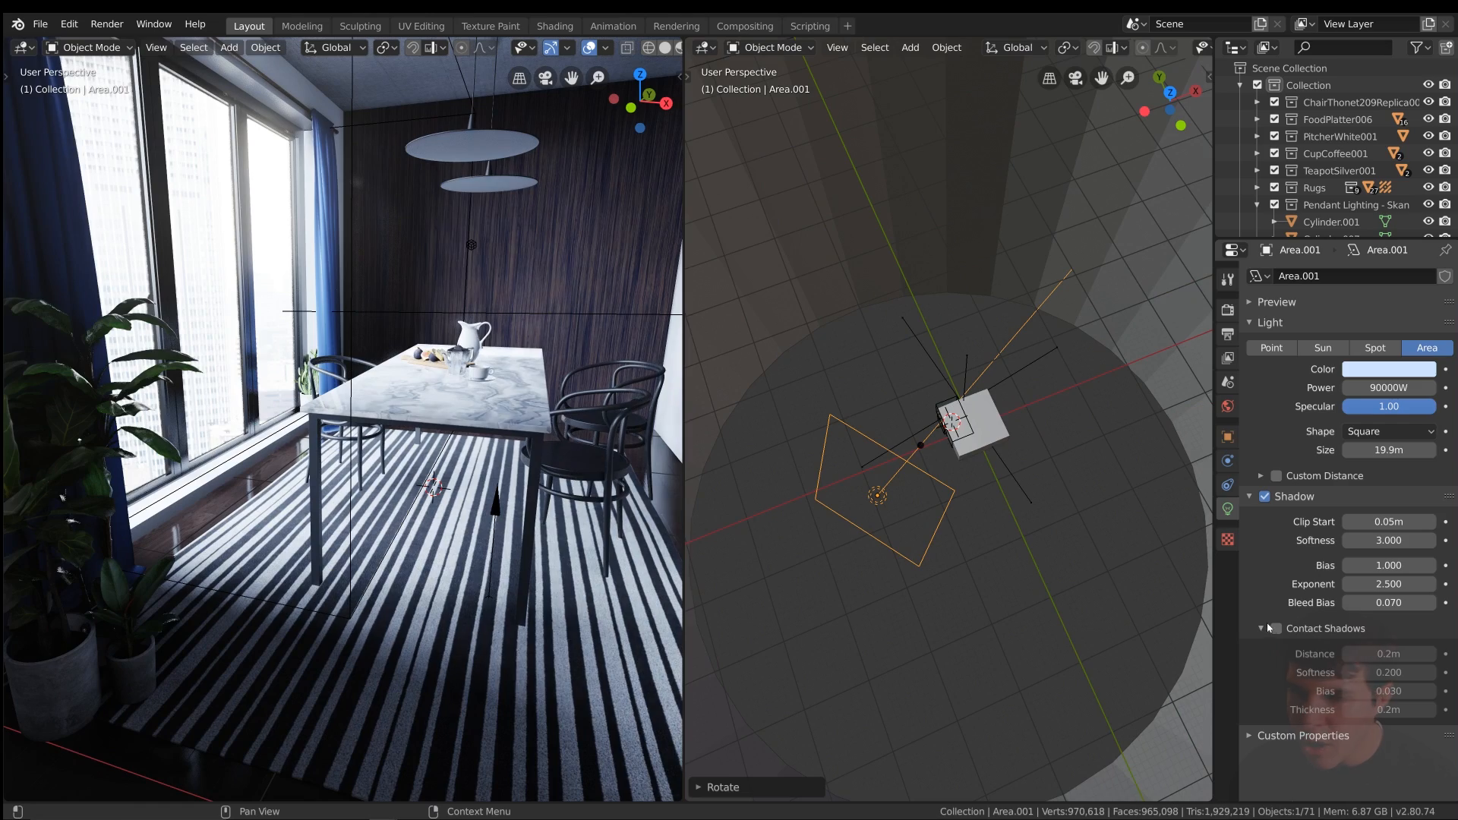
Enable contact shadows on the area light and merge the second viewport into the rendered one.
click(1277, 629)
middle_drag(425, 532, 437, 549)
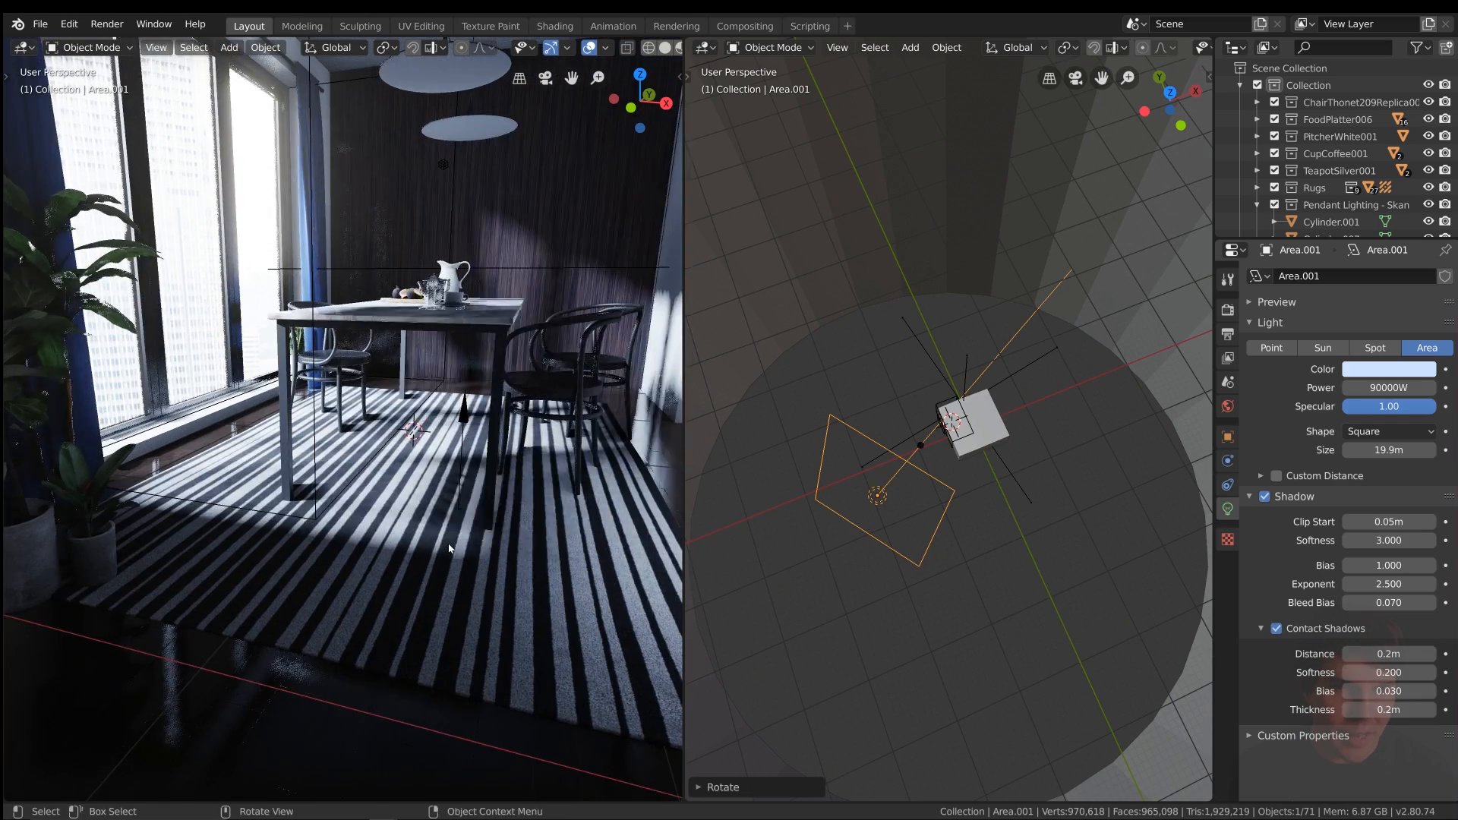
scroll(437, 548, up, 3)
scroll(437, 548, up, 2)
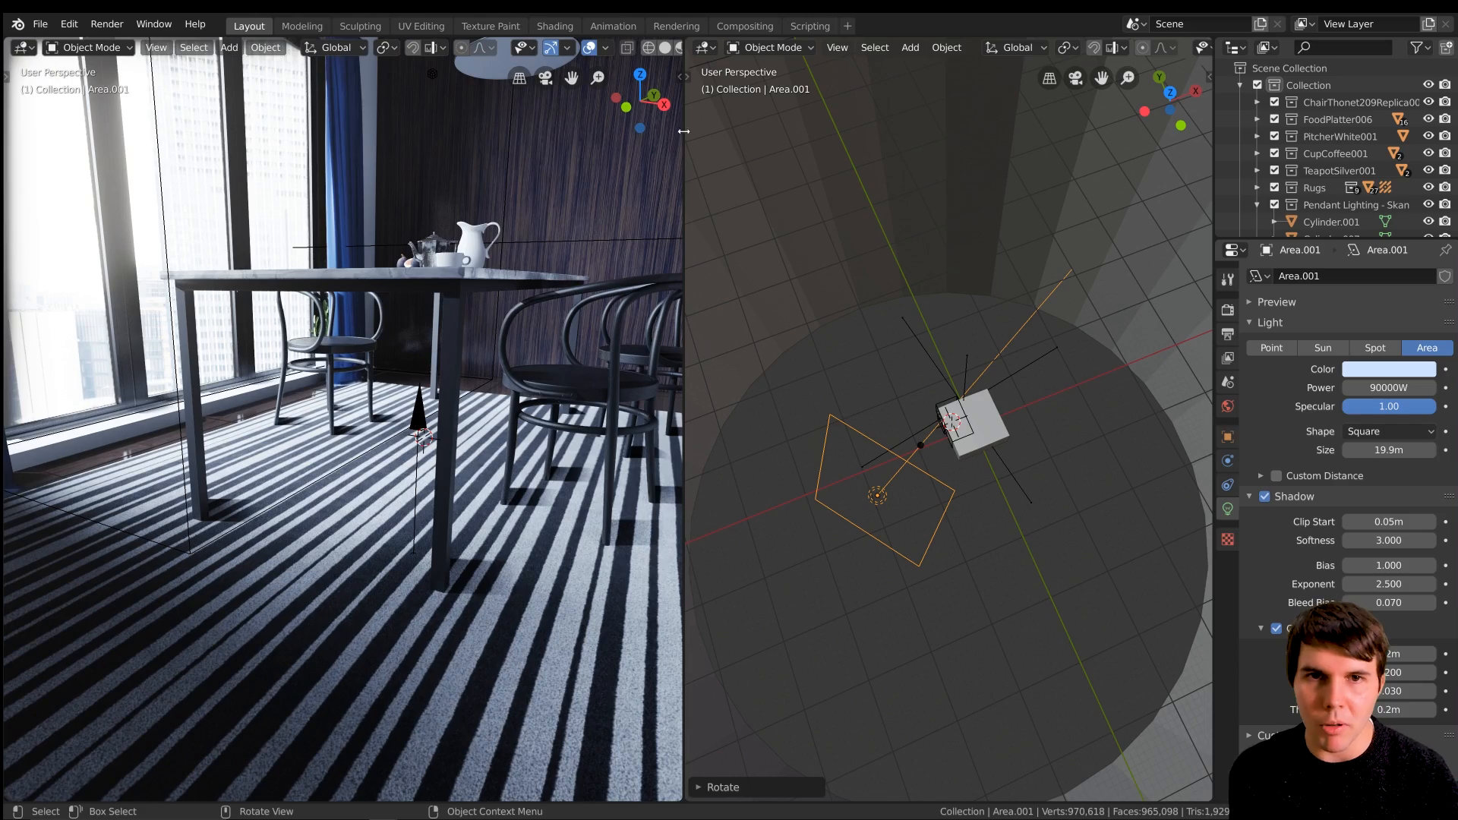
drag(681, 41, 759, 84)
scroll(687, 371, down, 2)
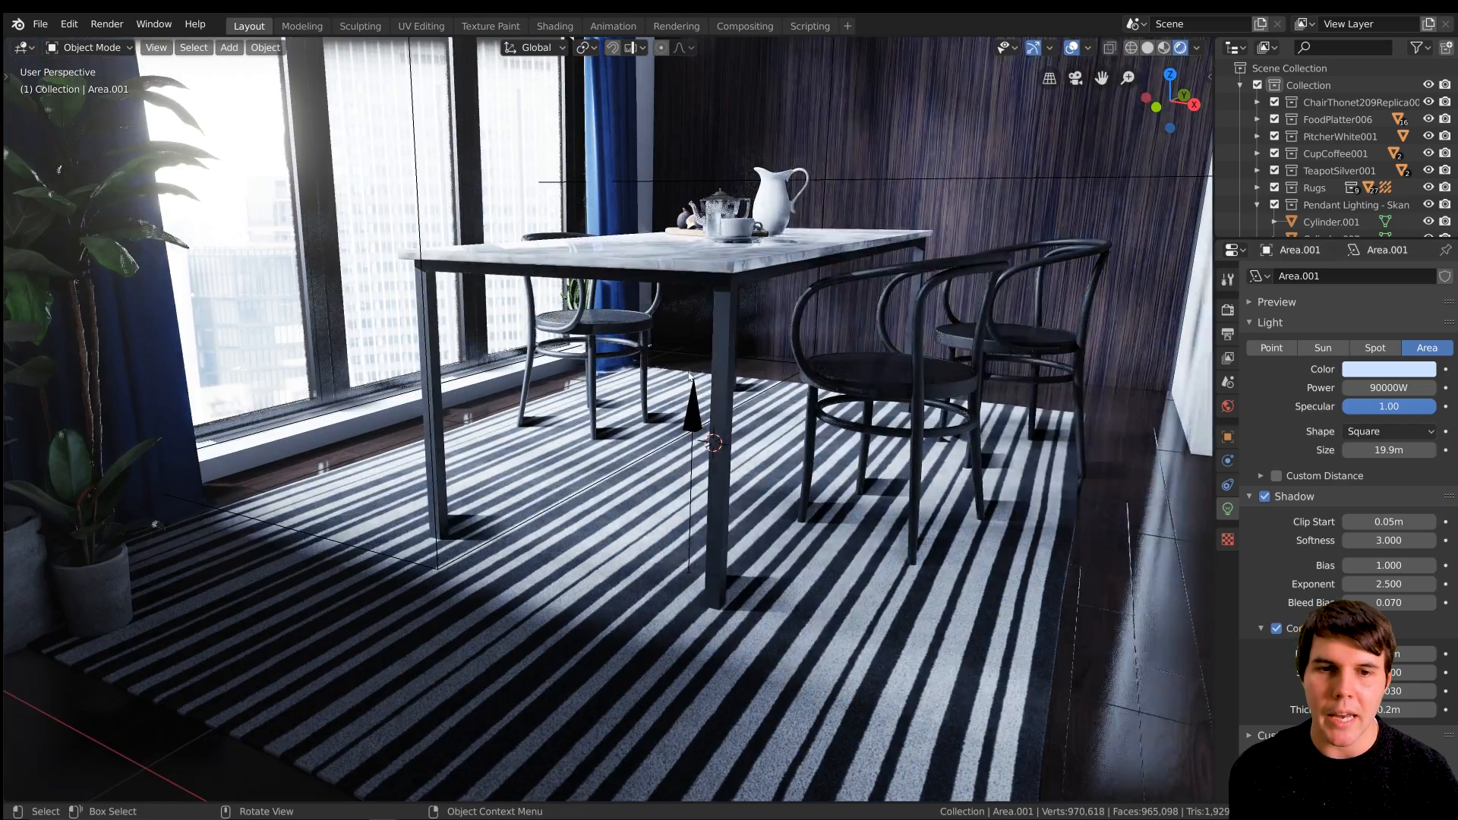
Examine the contact shadows where the chair and table legs meet the rug, from several distances and angles.
scroll(689, 375, up, 2)
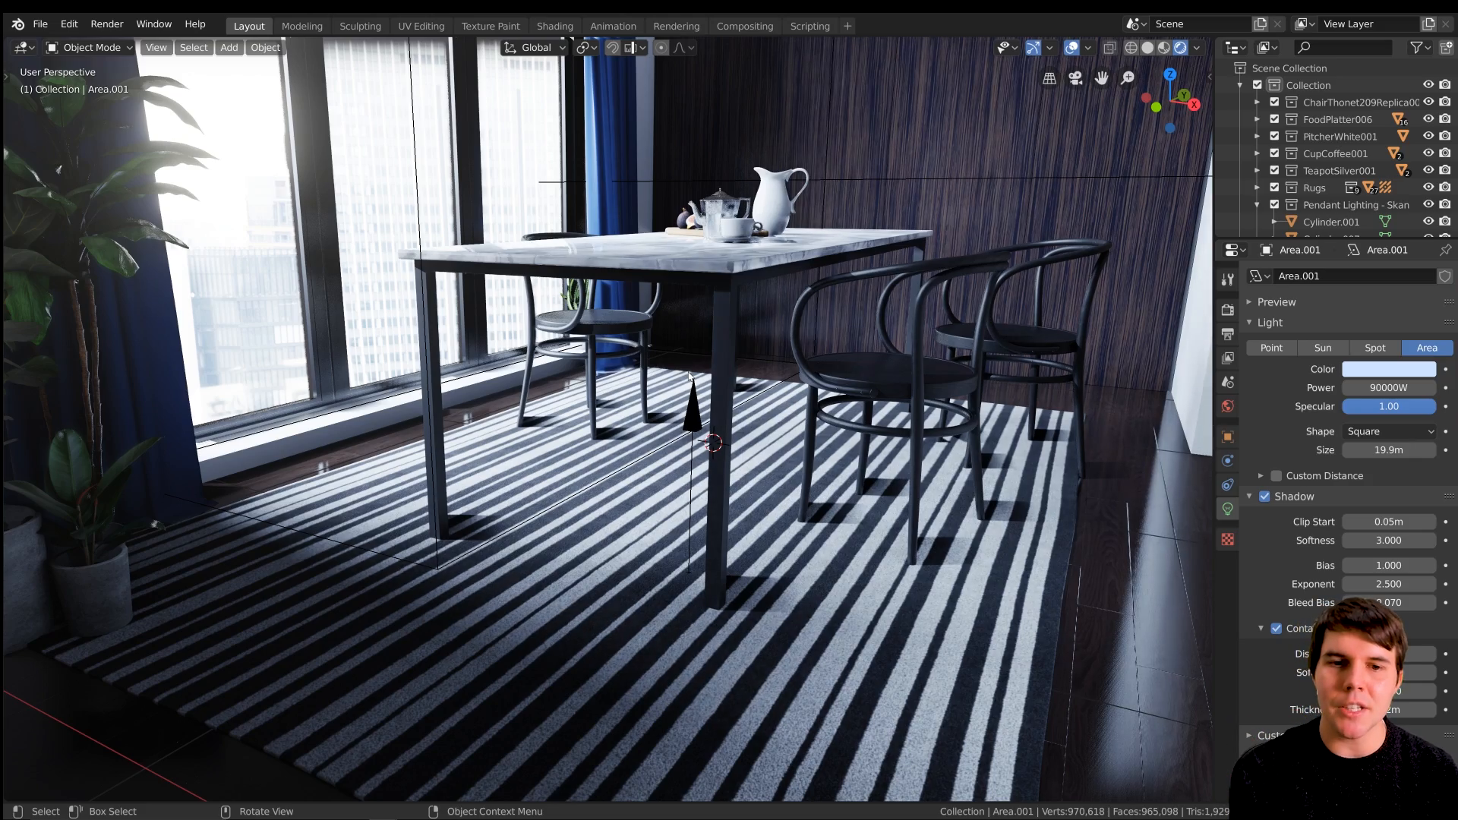
scroll(689, 375, up, 5)
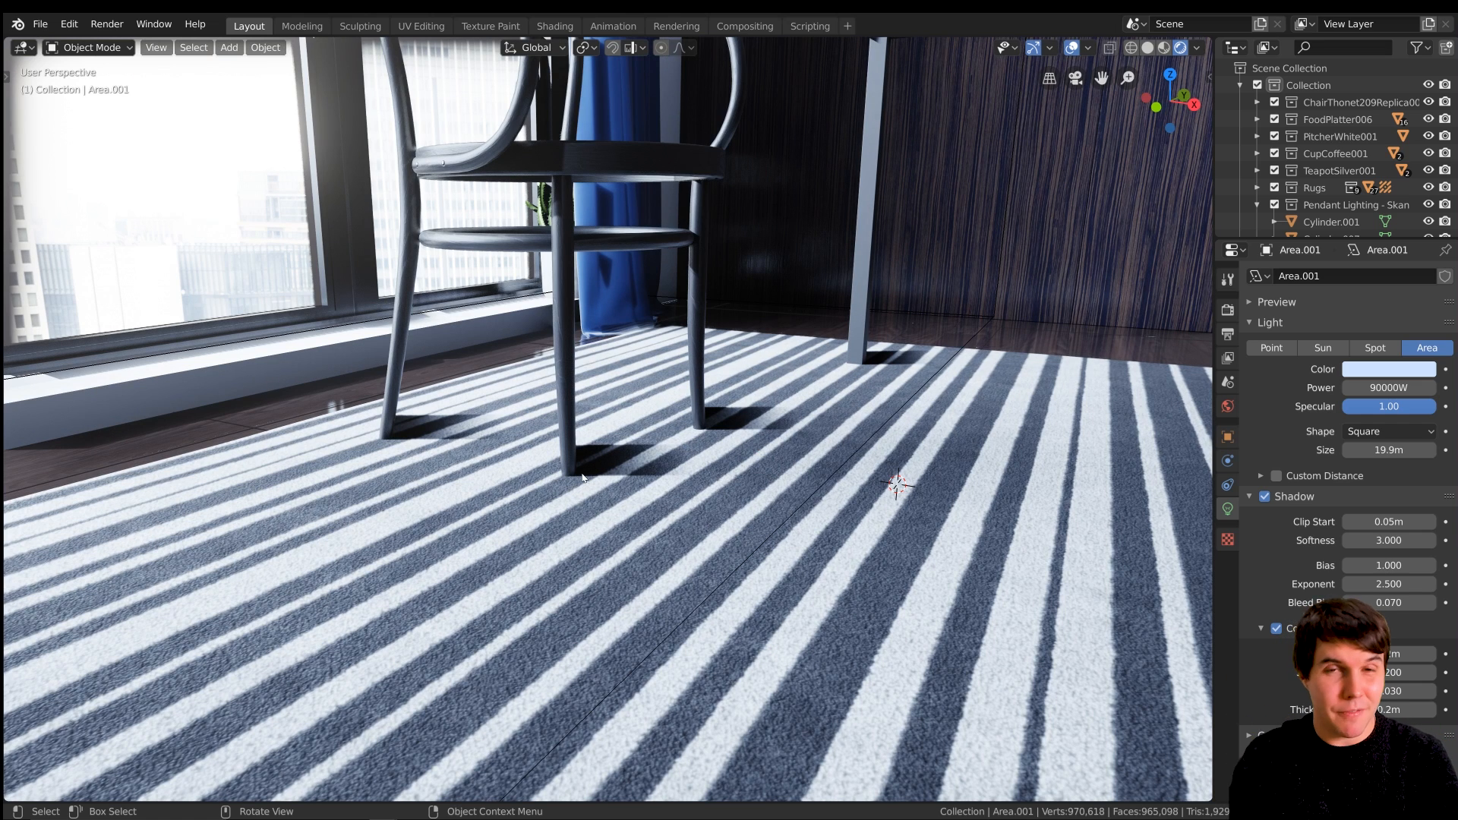
middle_drag(566, 471, 563, 478)
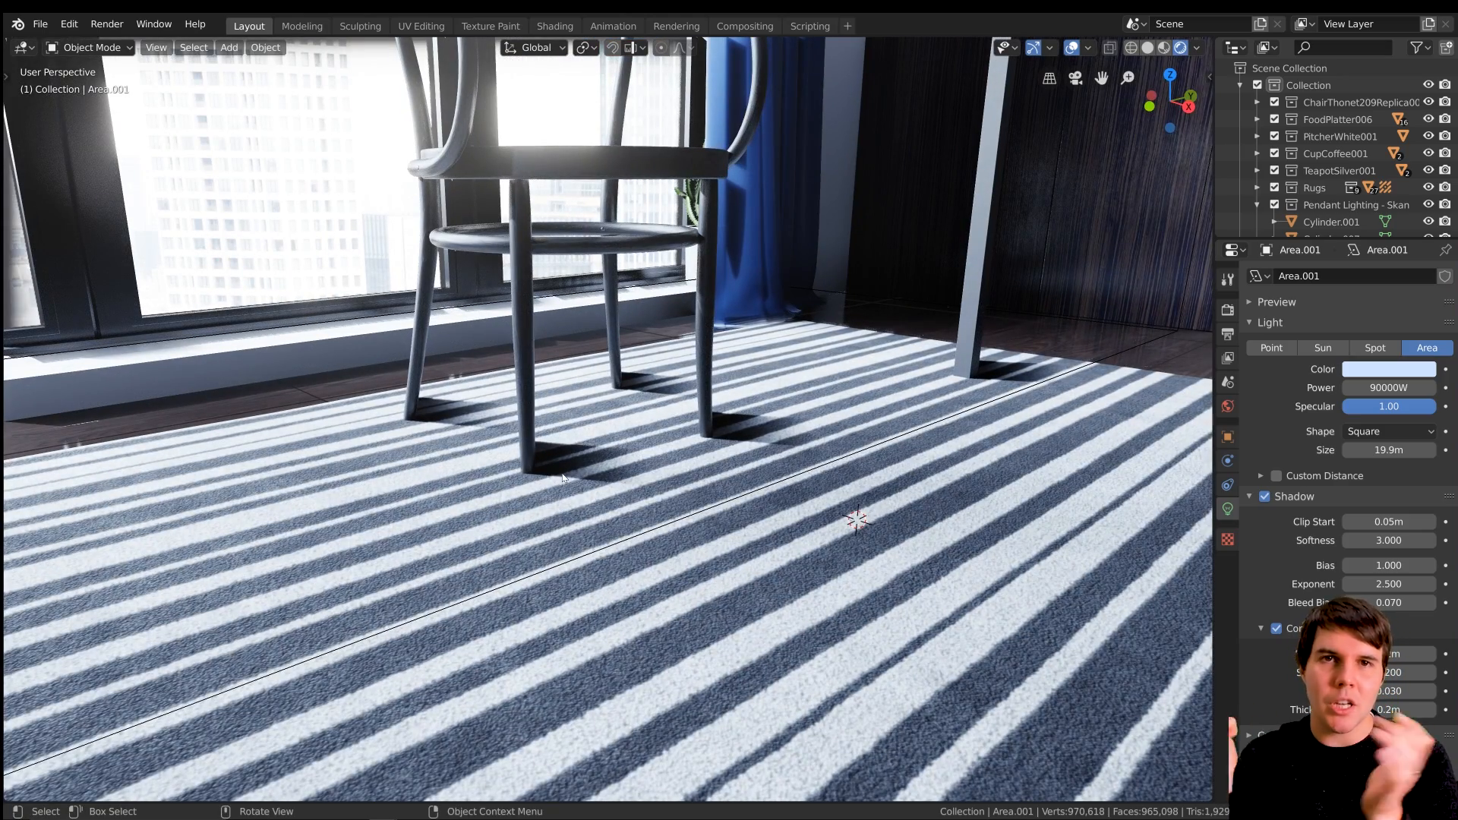
middle_drag(487, 481, 521, 479)
shift+middle_drag(387, 472, 108, 403)
scroll(588, 398, down, 6)
shift+middle_drag(842, 425, 656, 374)
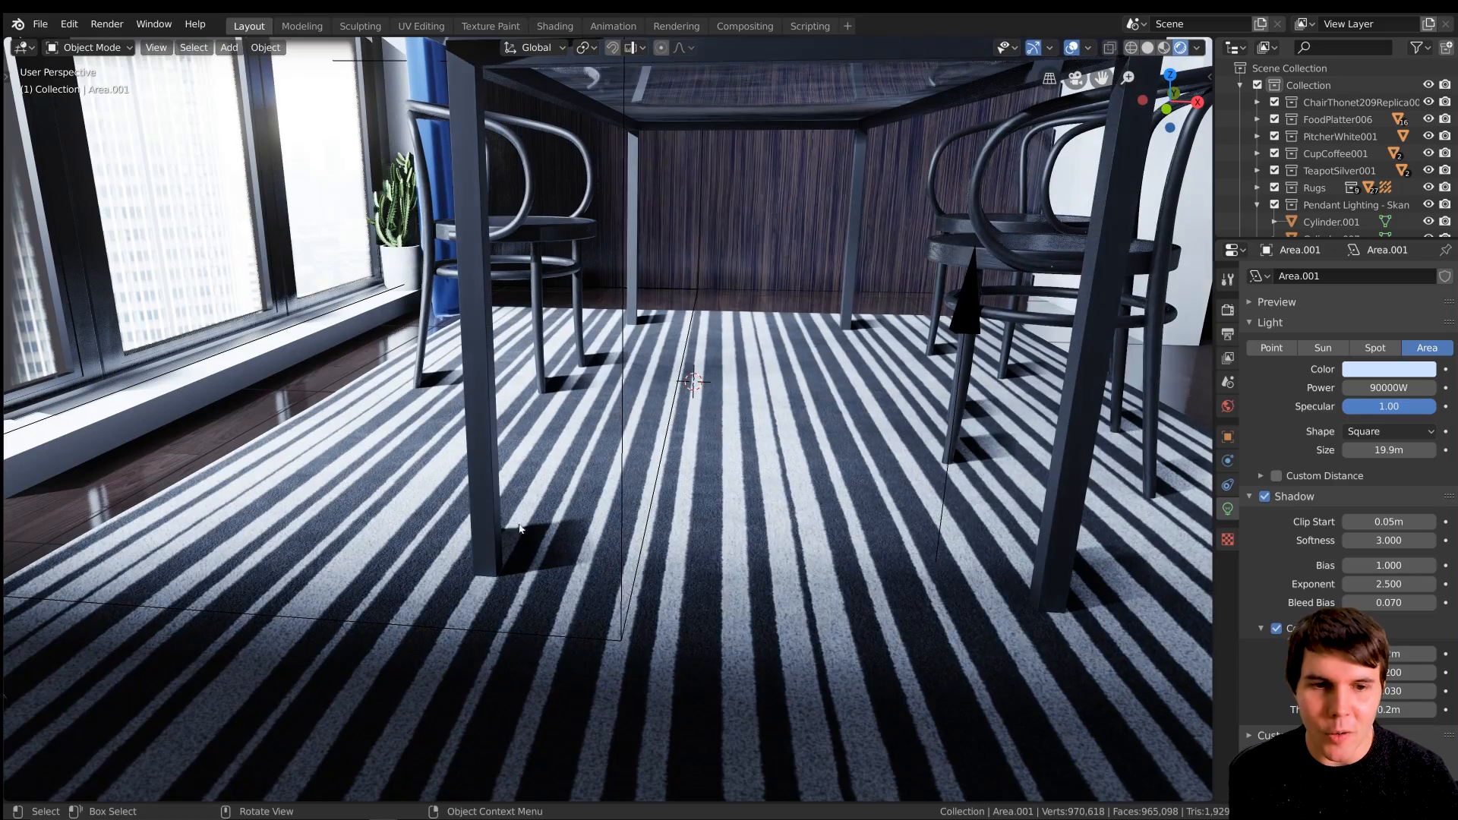
middle_drag(584, 379, 692, 460)
scroll(692, 459, up, 4)
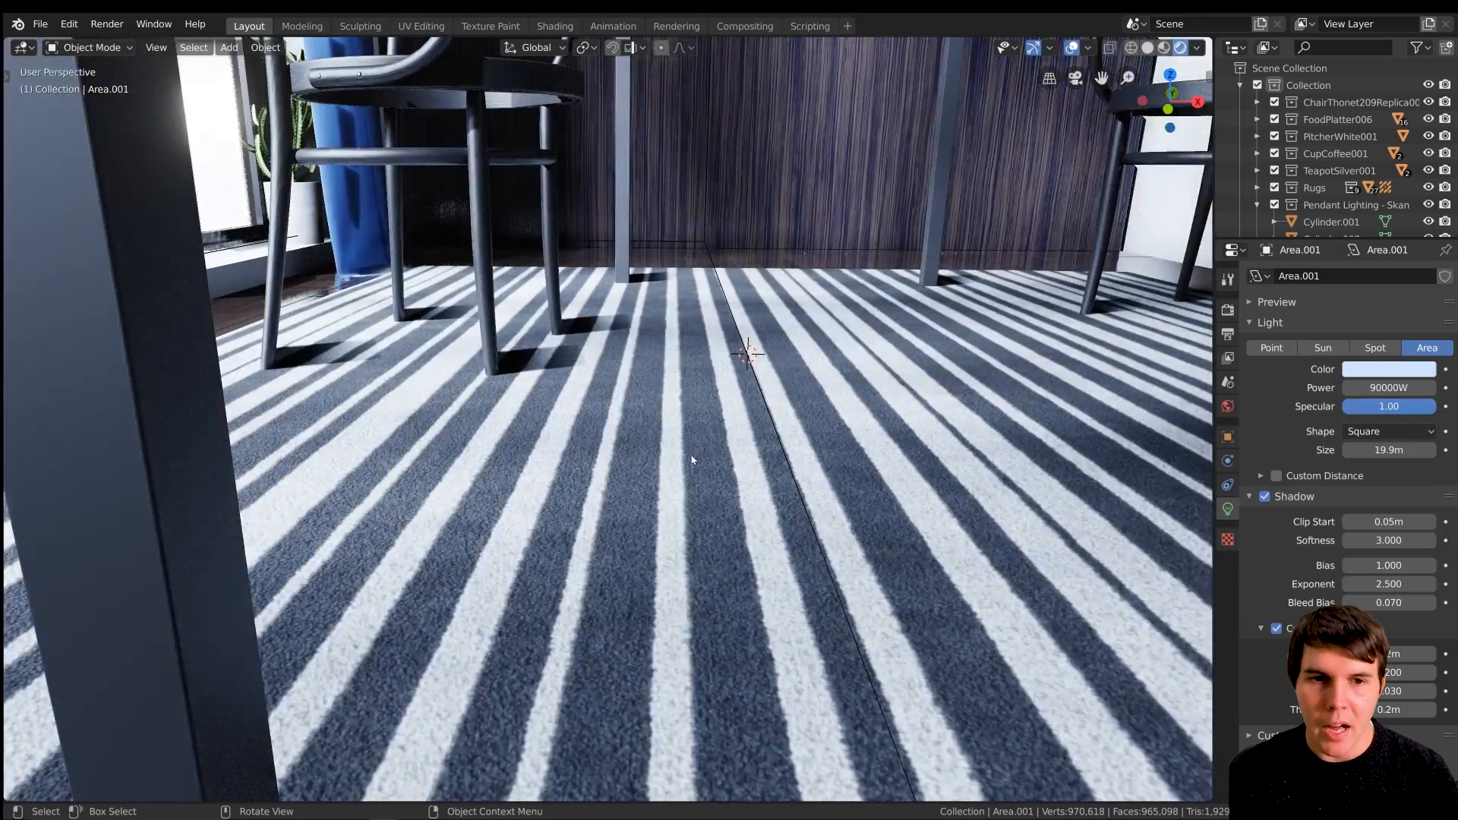
scroll(692, 460, down, 4)
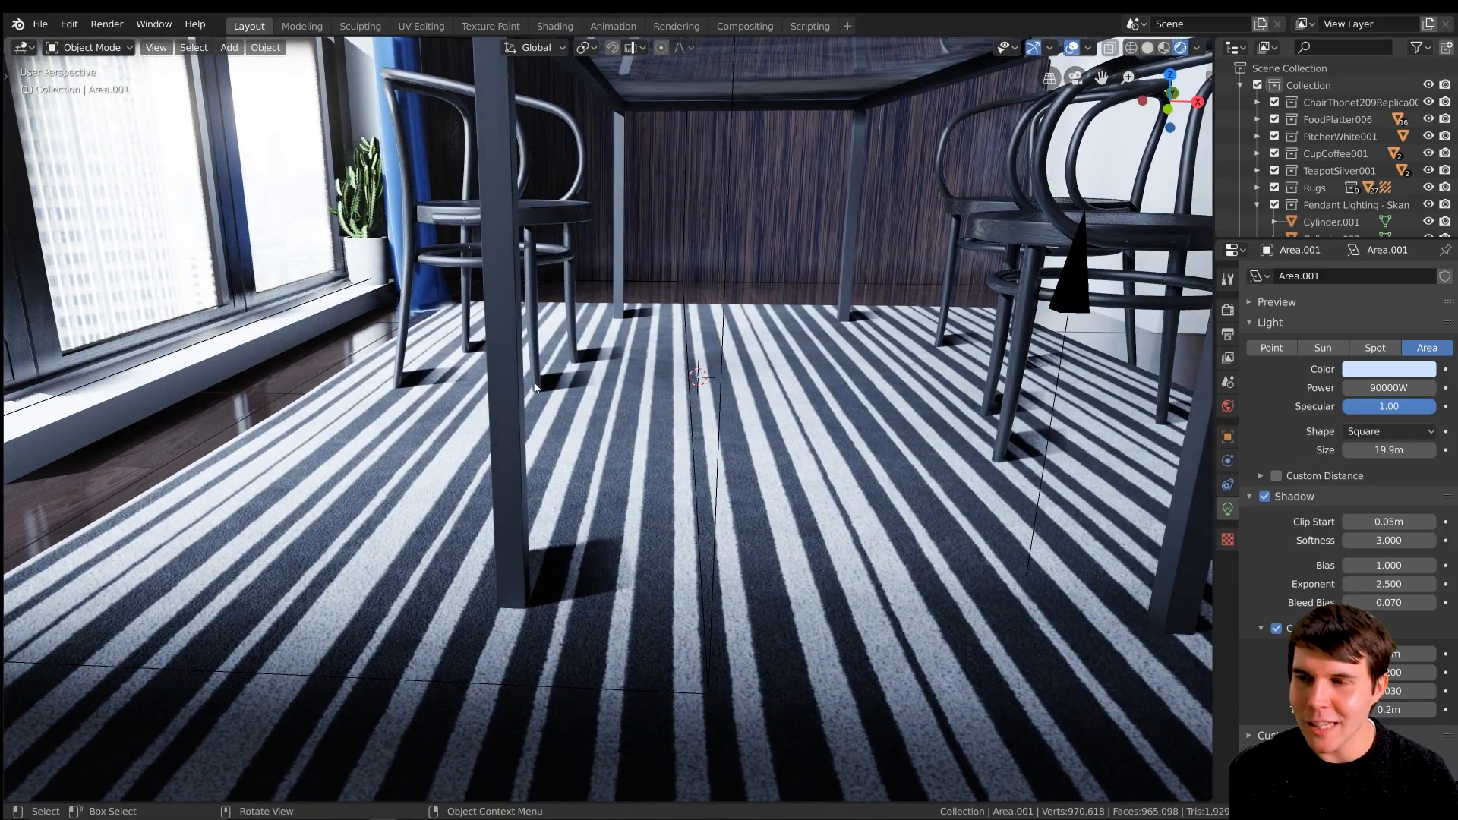
ctrl+middle_drag(535, 386, 539, 448)
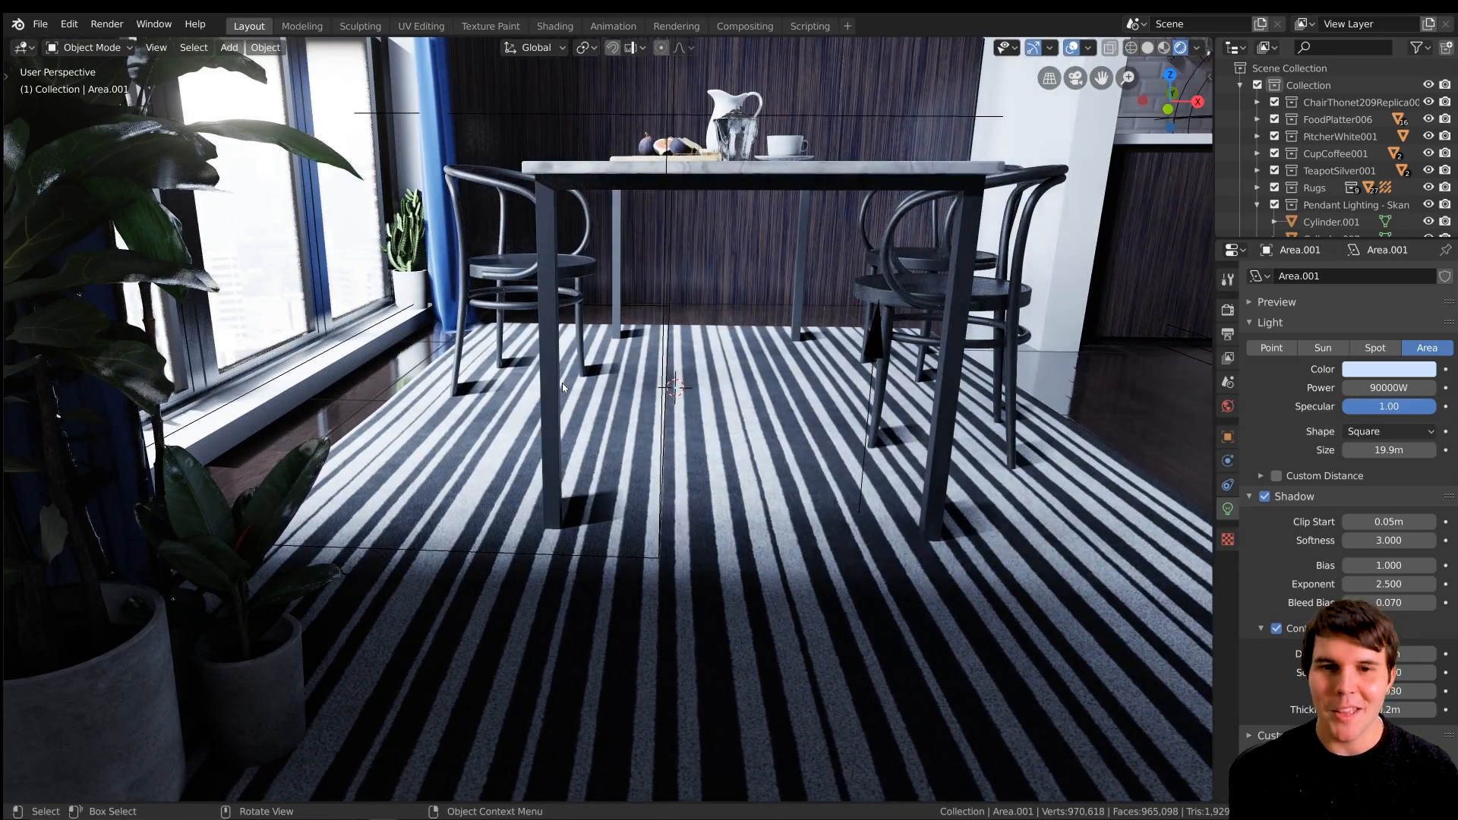
middle_drag(562, 383, 856, 396)
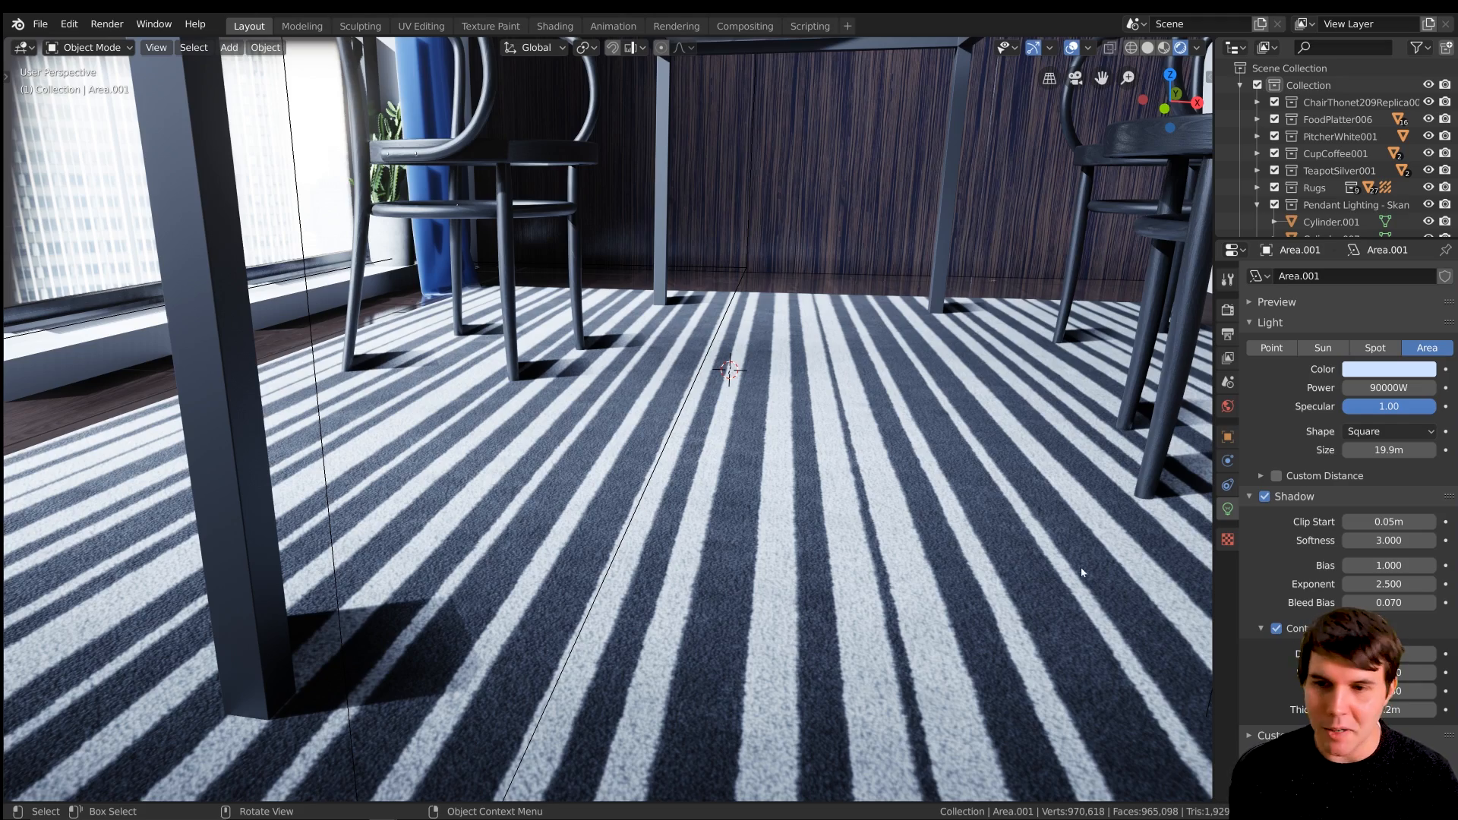
Set the contact shadow distance to 0.06 m and check the shadows beneath the table and chair legs.
drag(1354, 660, 1346, 659)
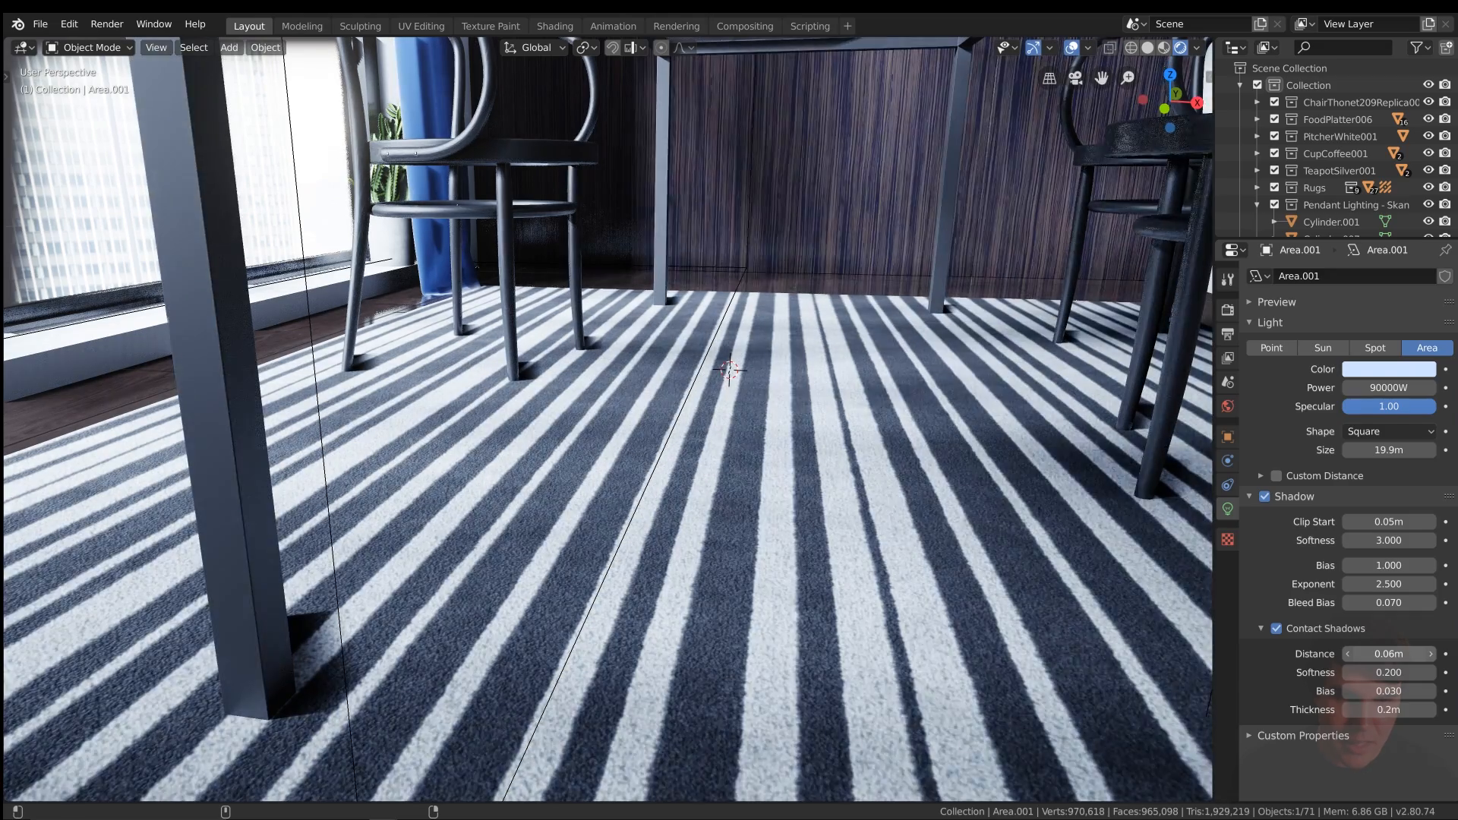
middle_drag(646, 472, 557, 384)
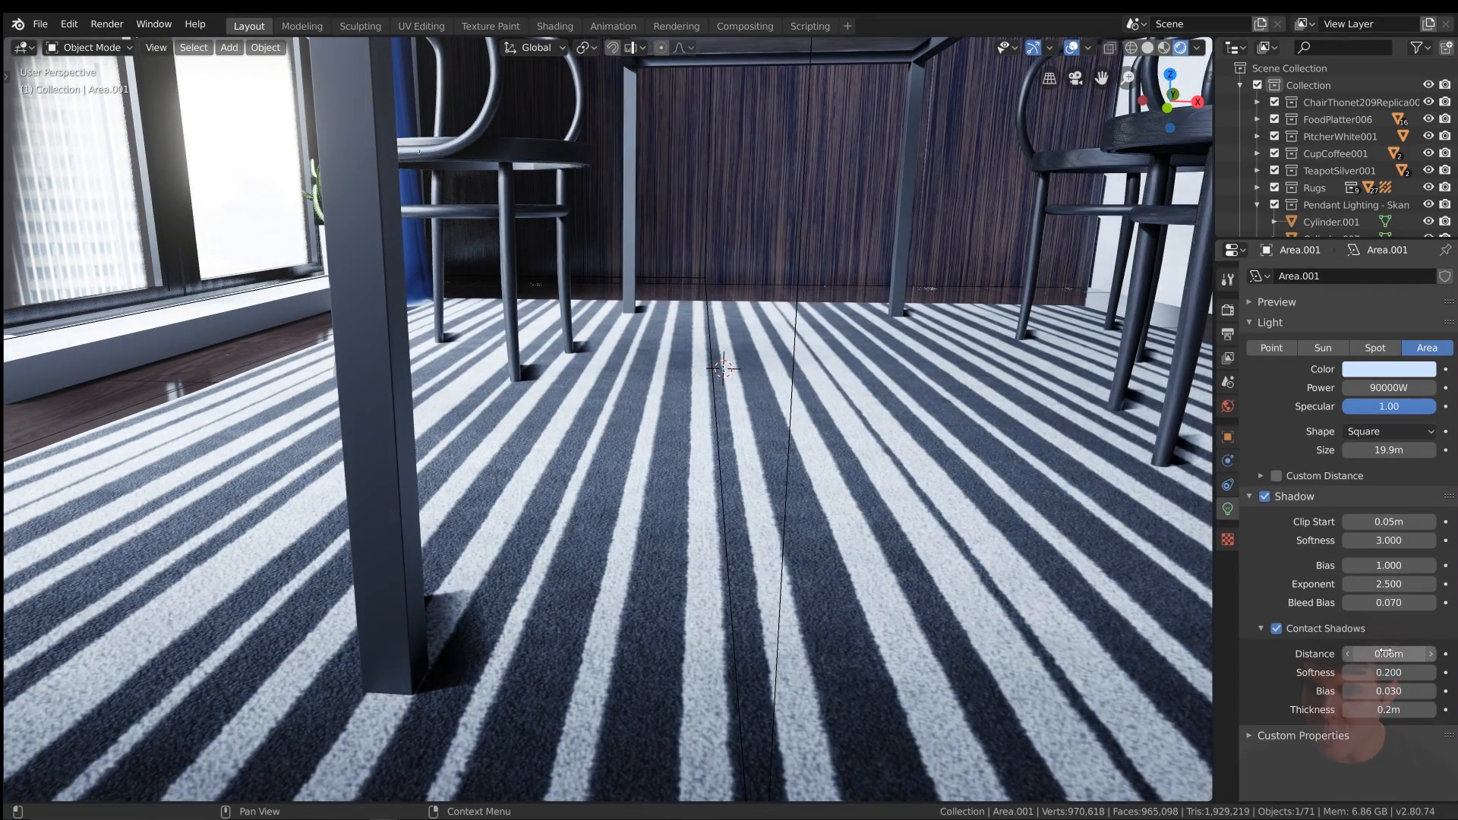
middle_drag(663, 433, 578, 365)
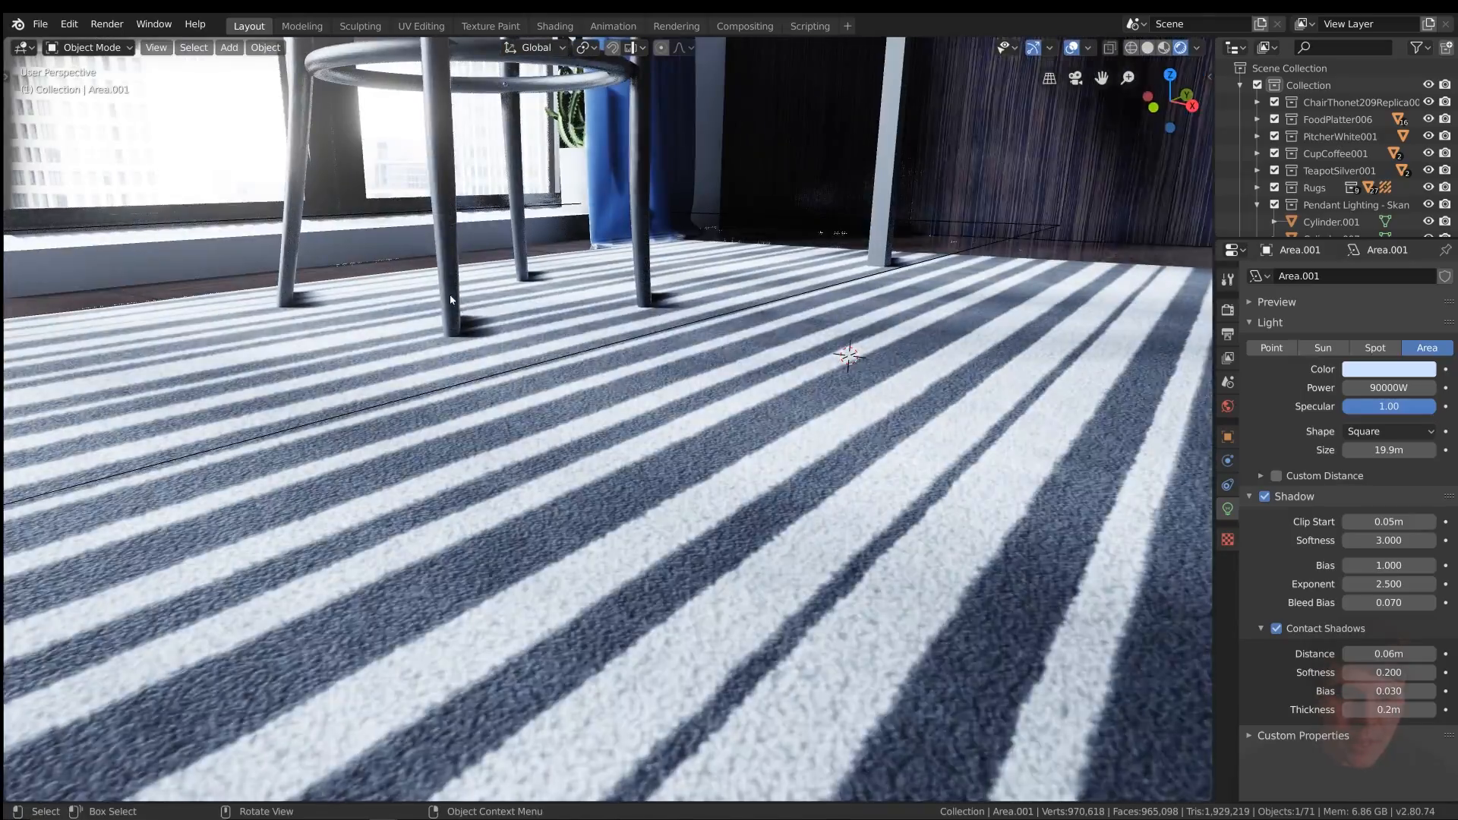
middle_drag(760, 486, 507, 359)
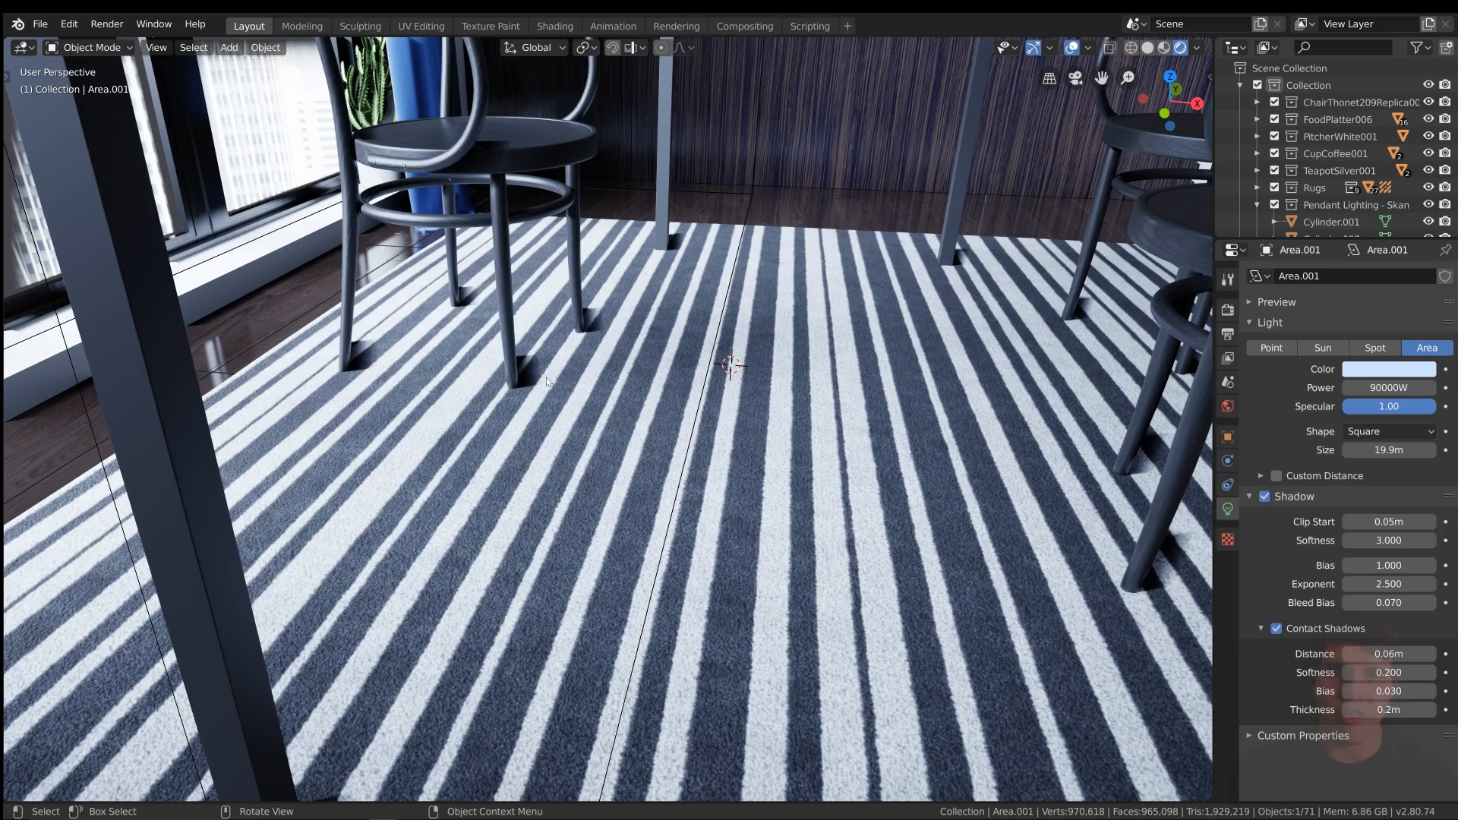
Set the contact shadow thickness to 0.05 m and check the shadows around the furniture legs on the rug.
mouse_move(1388, 710)
mouse_down()
mouse_move(1418, 709)
mouse_move(1359, 709)
mouse_up()
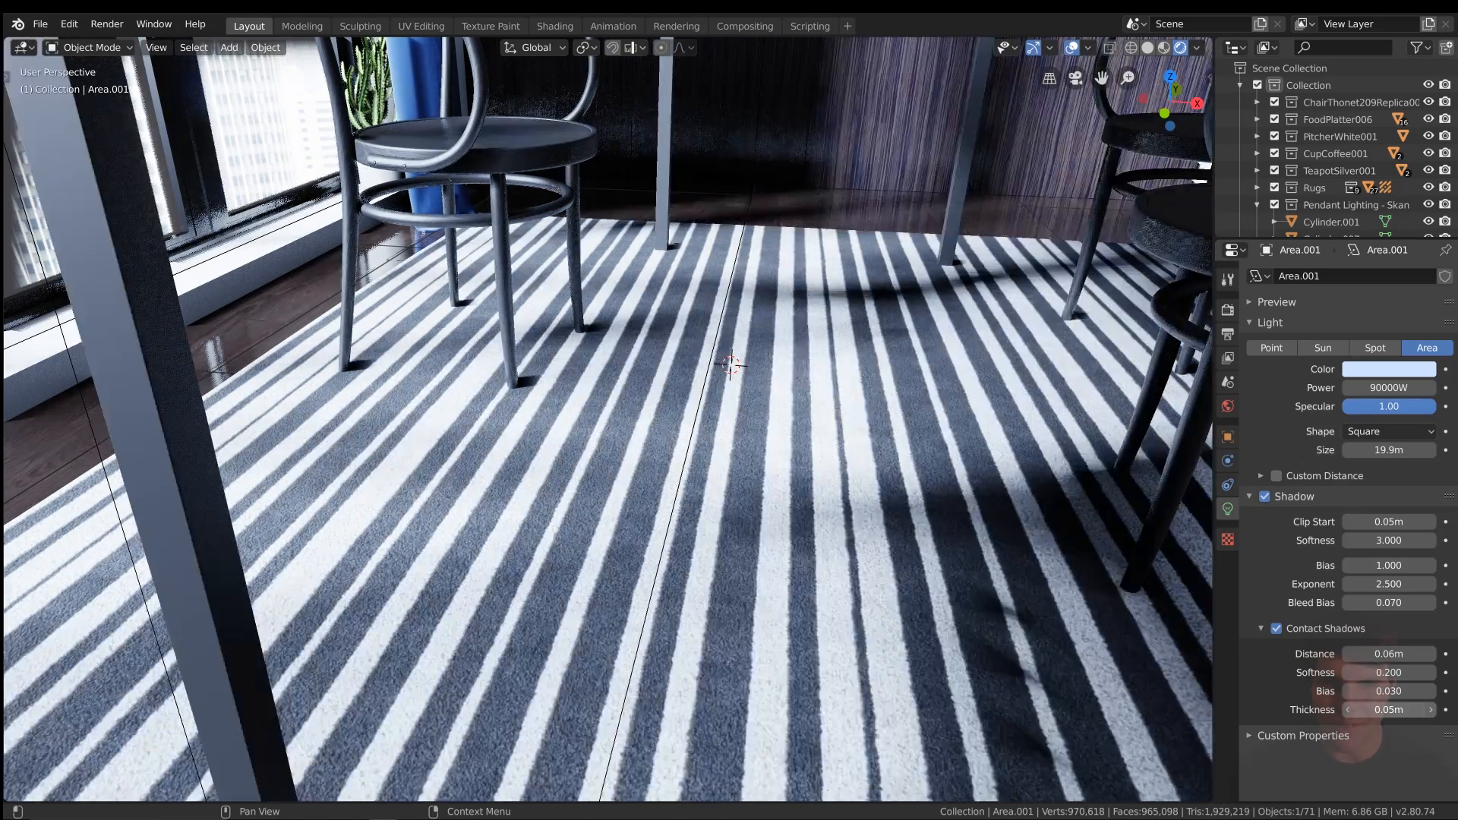
scroll(868, 550, up, 2)
mouse_move(824, 511)
middle_down()
mouse_move(814, 501)
mouse_move(833, 507)
middle_up()
scroll(813, 500, down, 3)
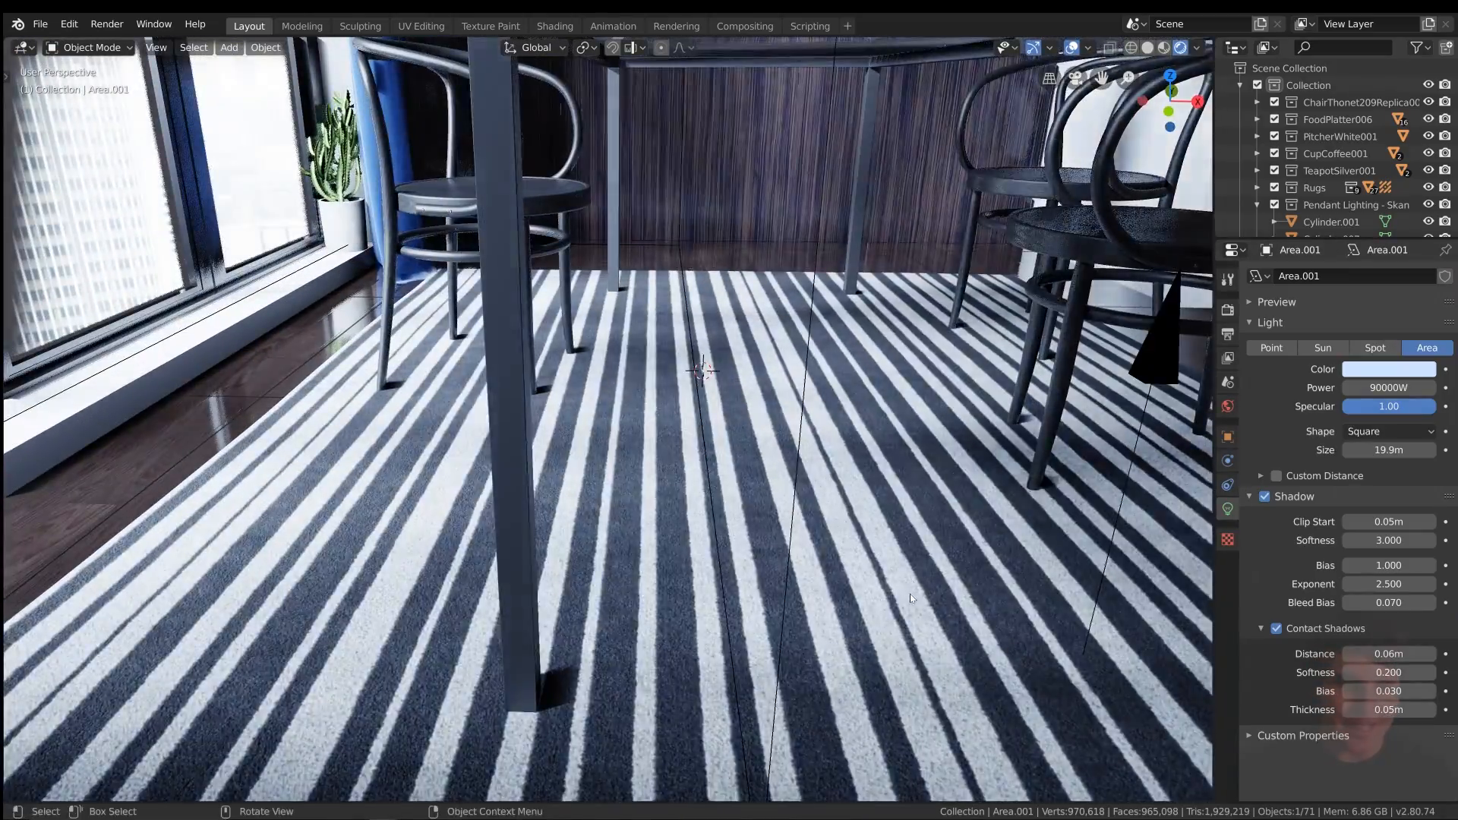
shift+middle_drag(910, 594, 872, 559)
middle_drag(708, 443, 682, 440)
scroll(683, 440, up, 1)
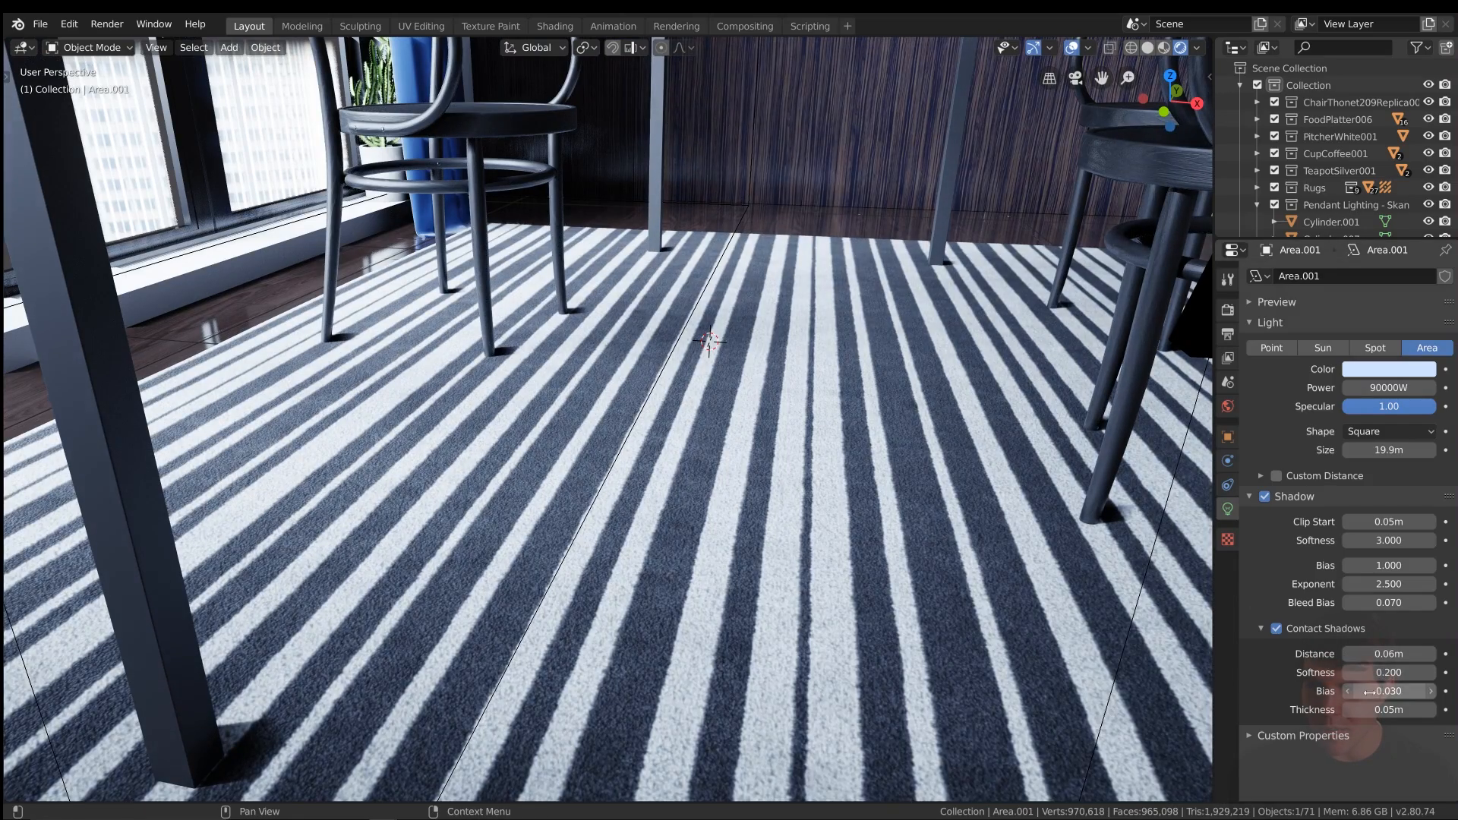
scroll(700, 523, down, 1)
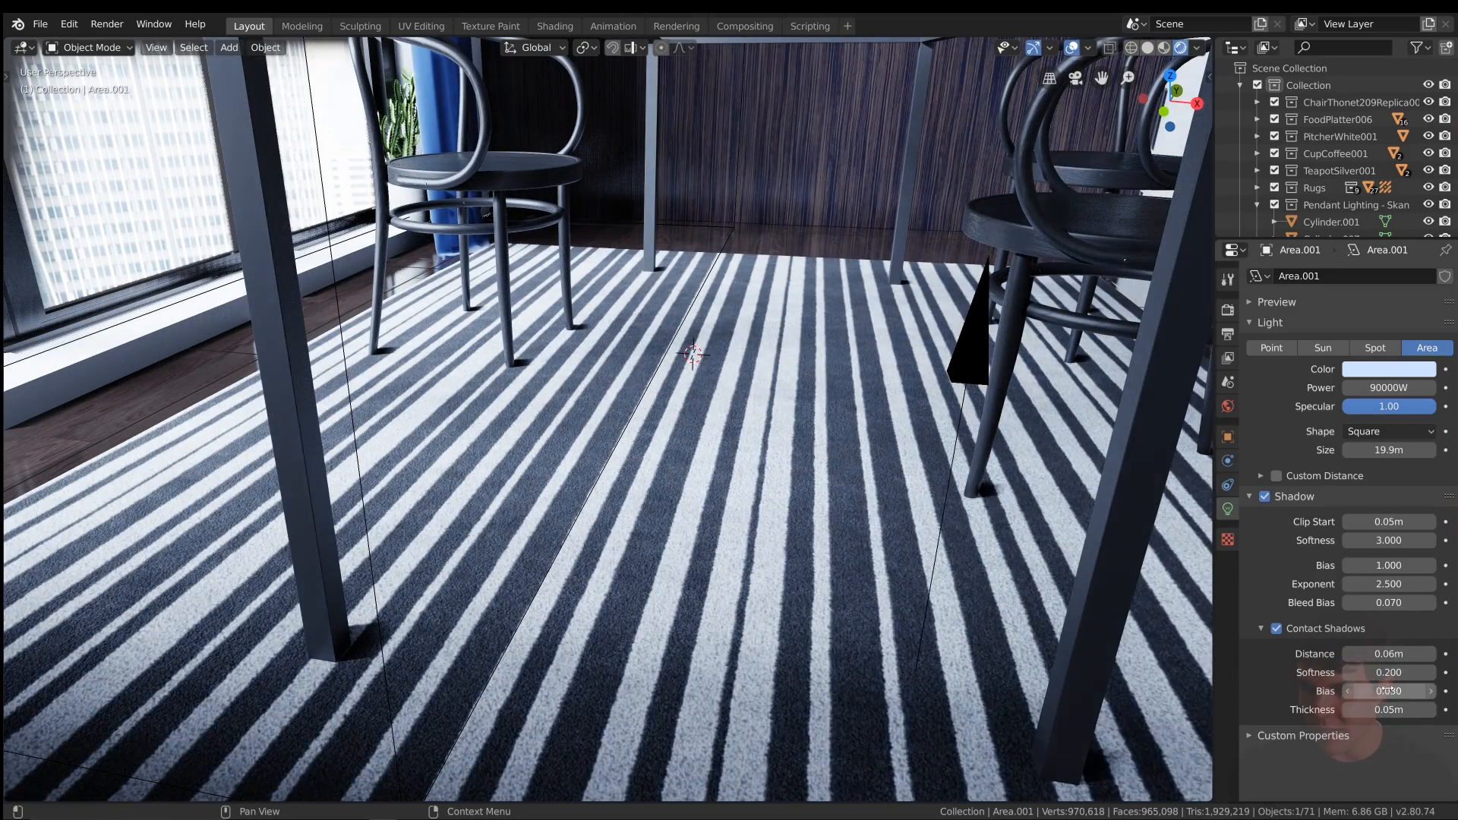
Set the area light's contact shadow softness to 23 and check the shadows around the table and chair legs.
drag(1388, 672, 1447, 672)
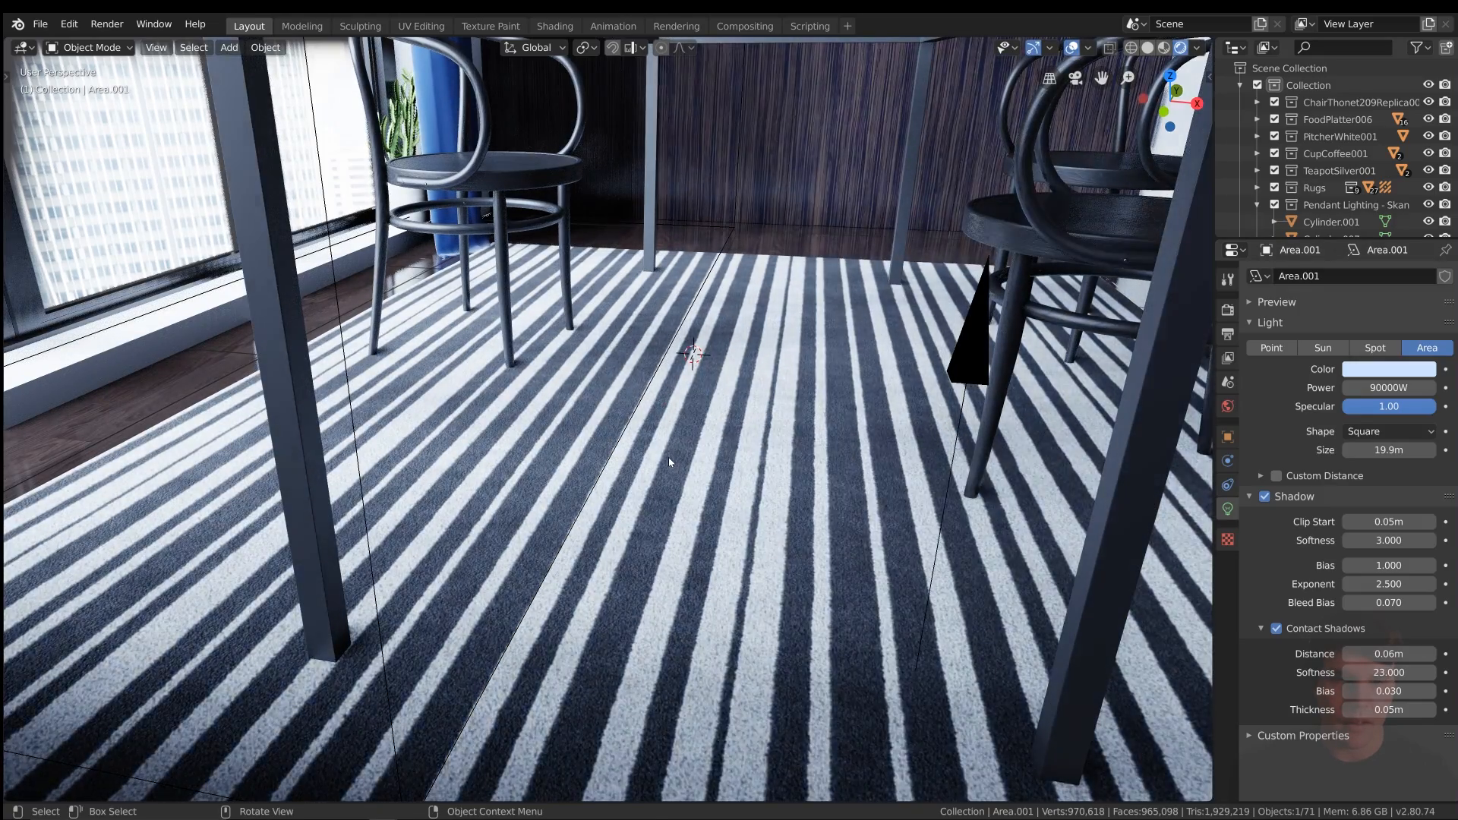
scroll(669, 457, down, 2)
scroll(668, 457, down, 2)
middle_drag(668, 457, 664, 446)
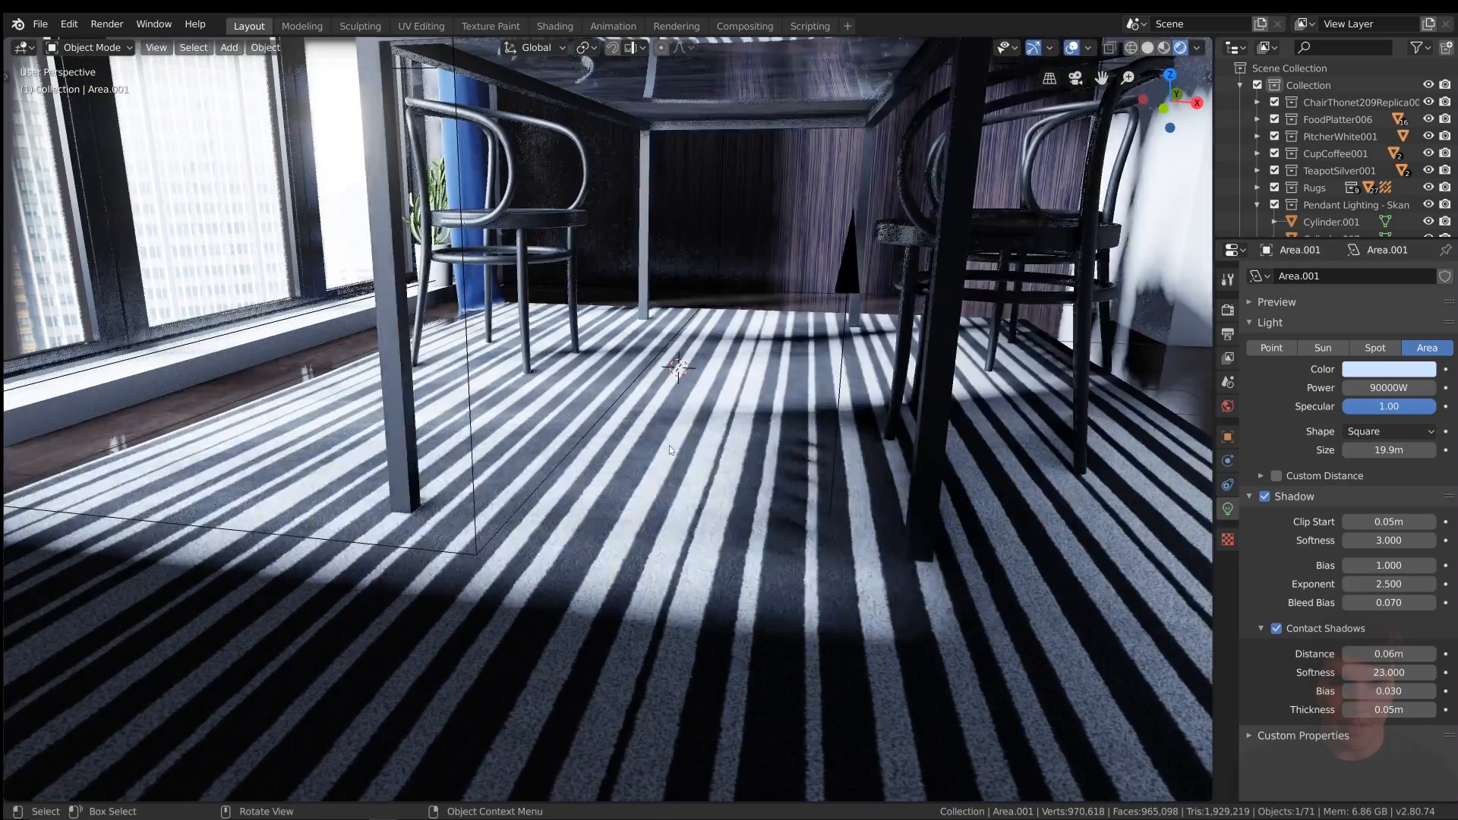
Examine the furniture's contact shadows on the rug and the overall lighting in the camera view, both up close and zoomed out.
key(KP_0)
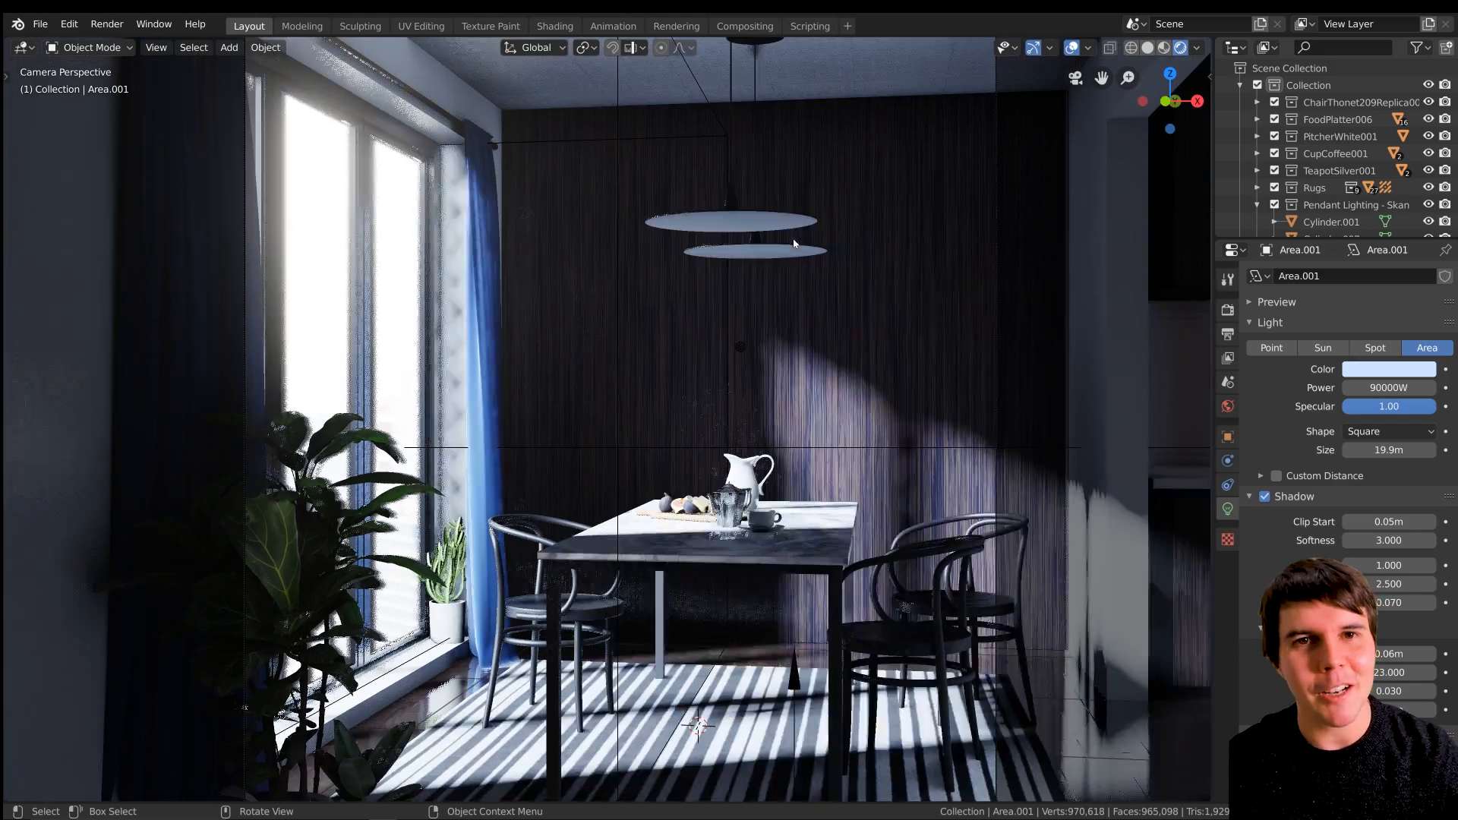
shift+middle_drag(801, 330, 801, 122)
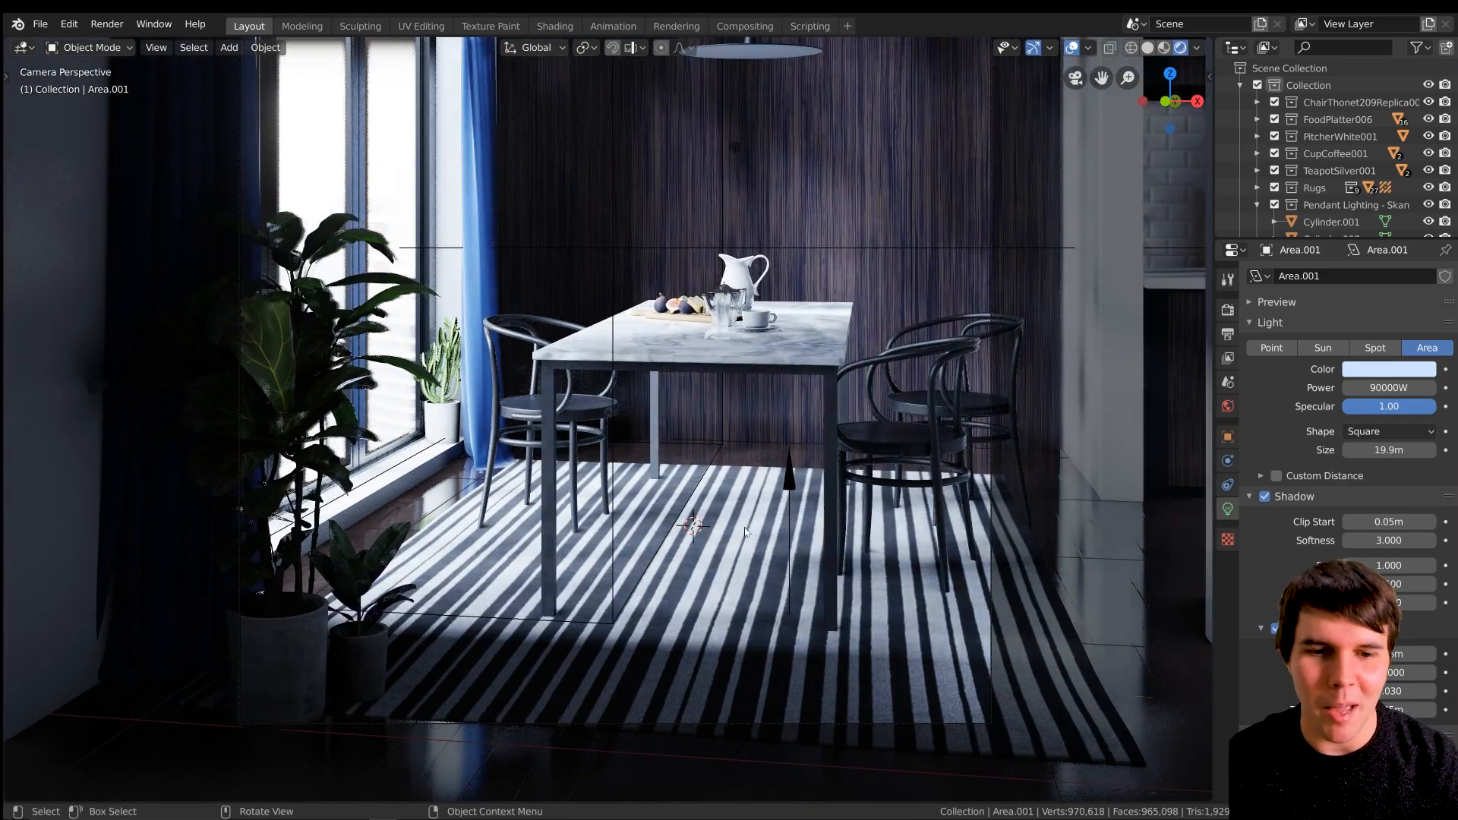
shift+middle_drag(756, 505, 760, 392)
scroll(760, 392, up, 8)
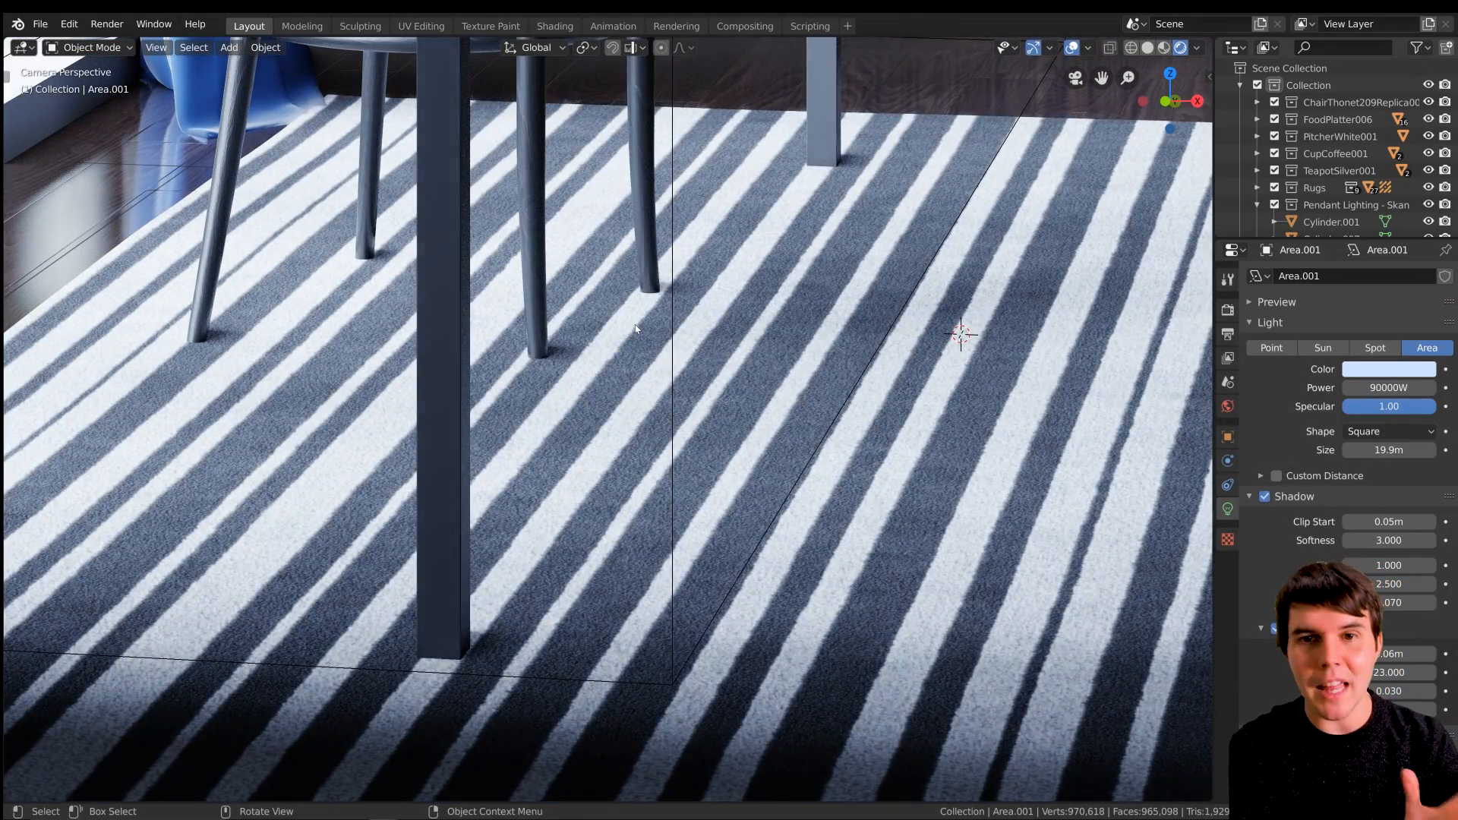
scroll(656, 398, down, 10)
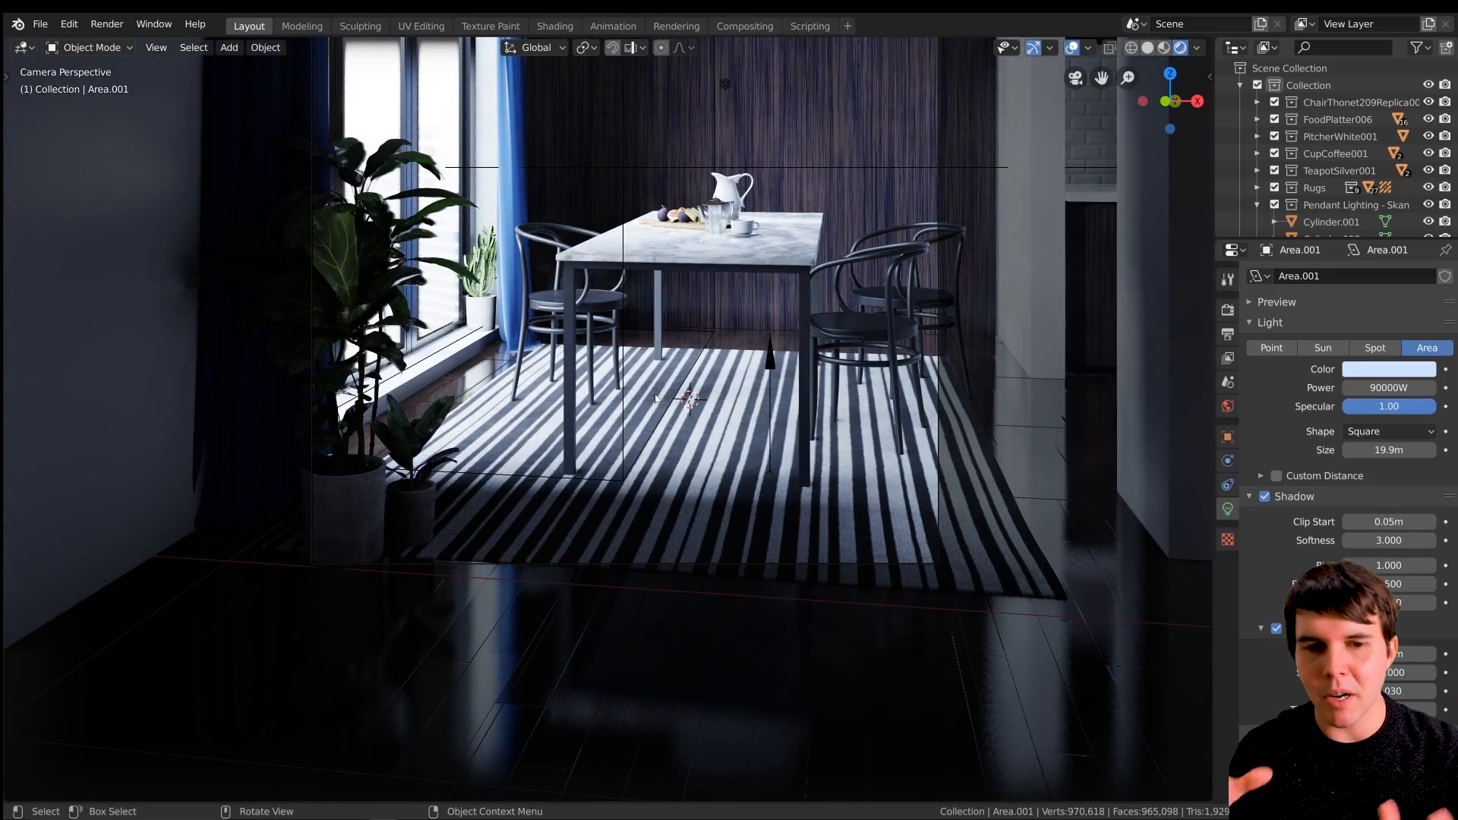
scroll(656, 398, up, 10)
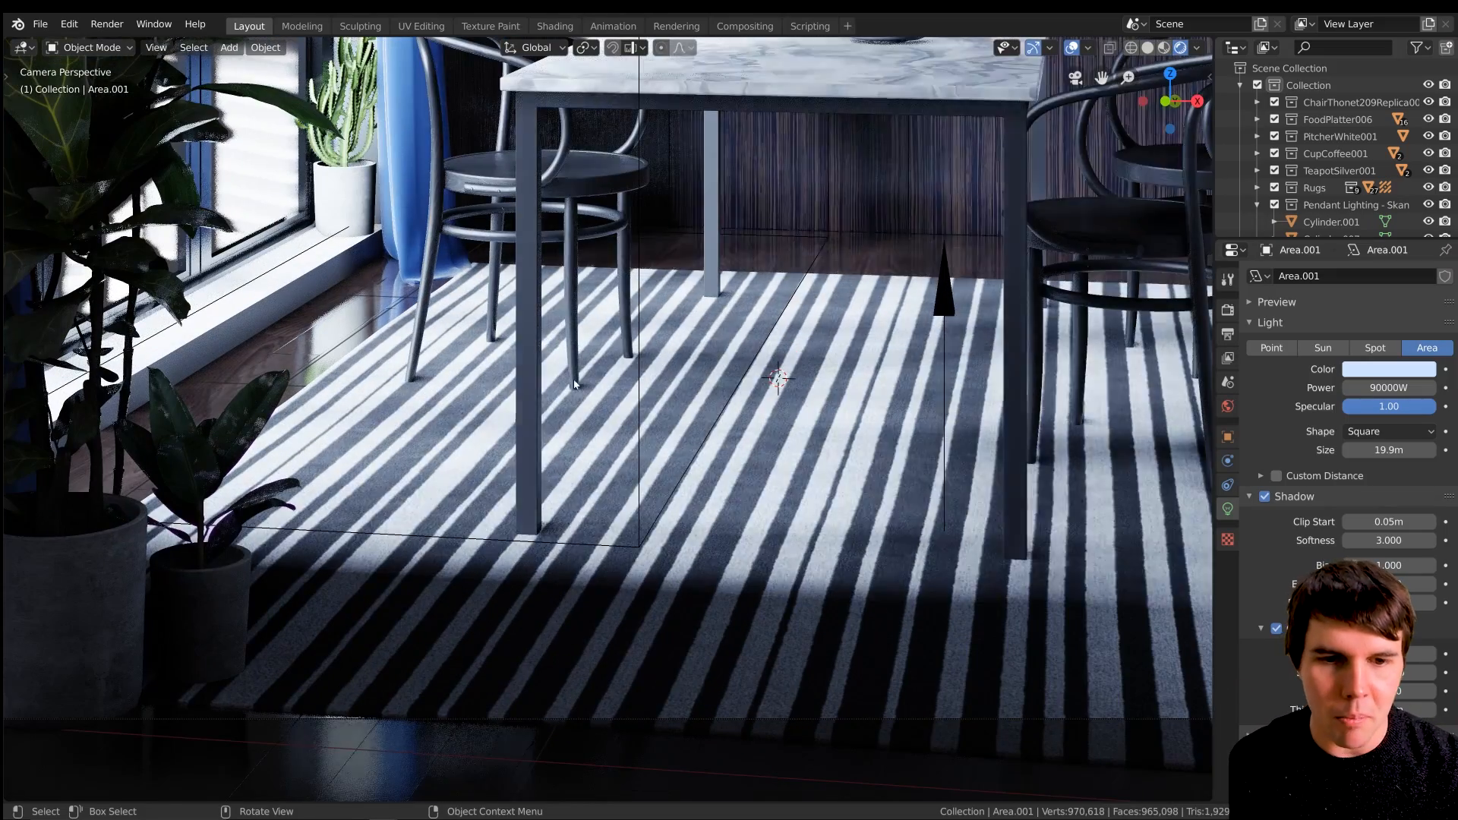
scroll(732, 402, down, 10)
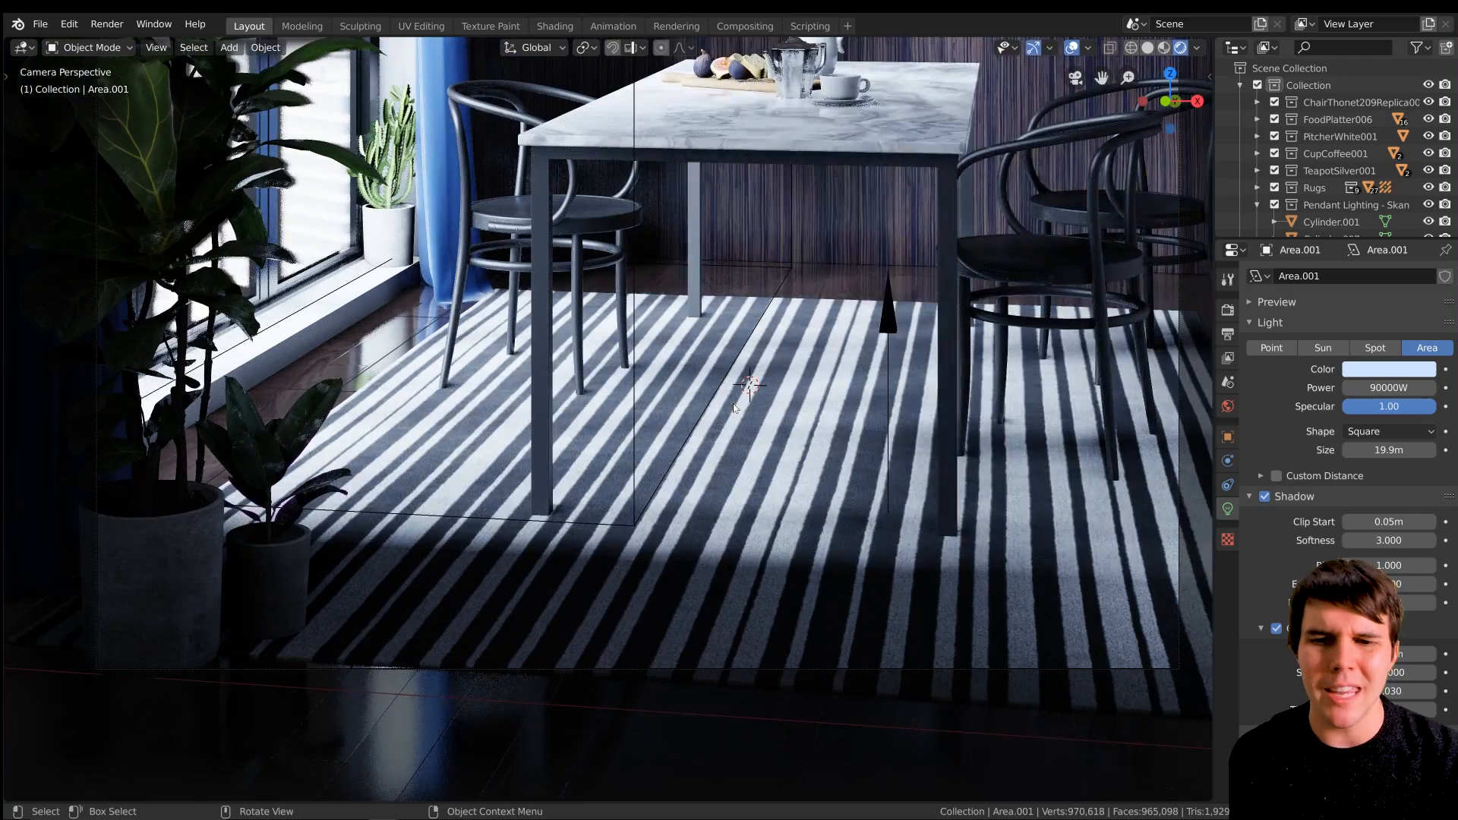
scroll(734, 407, down, 5)
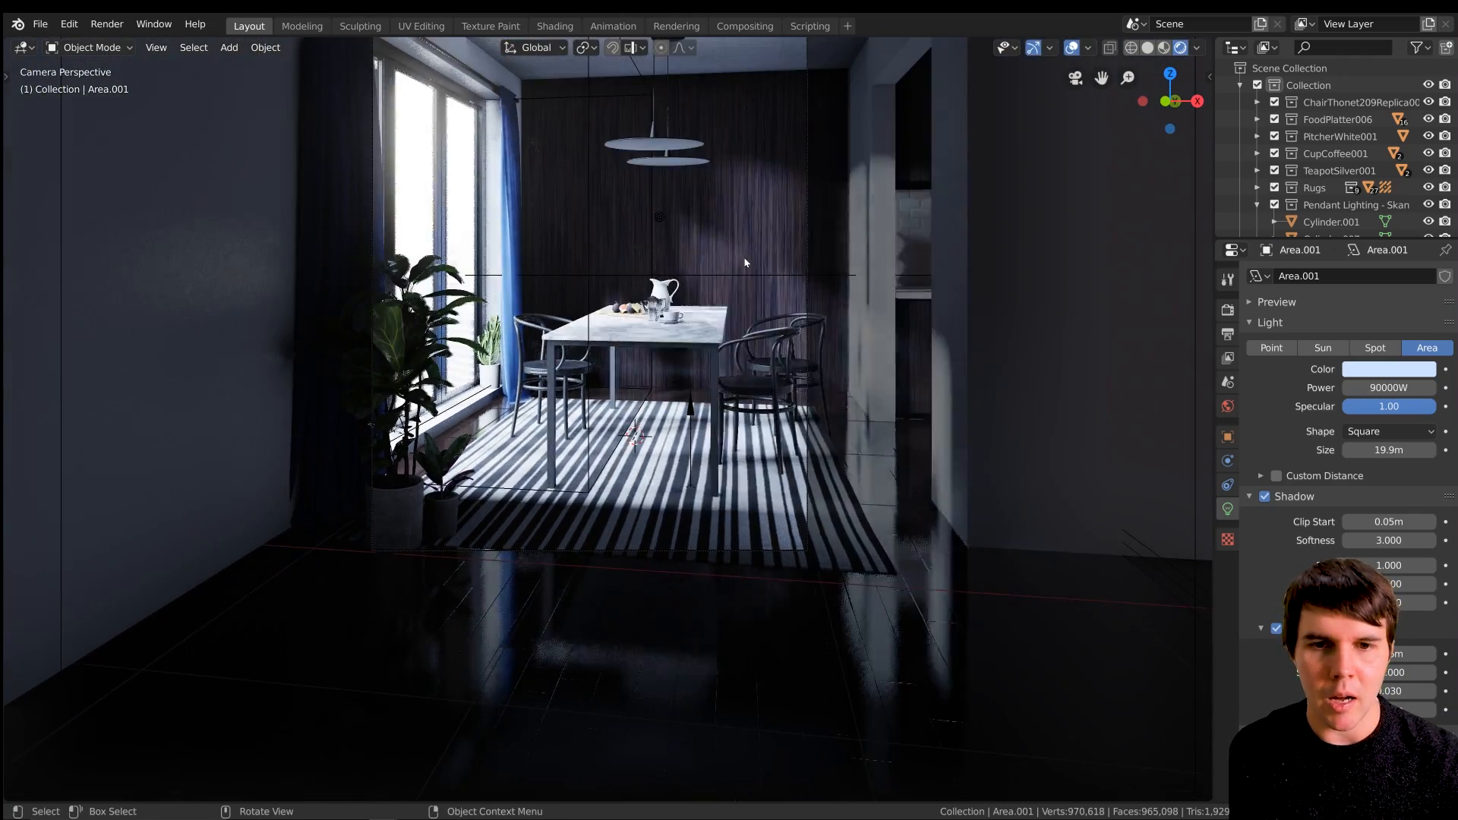
scroll(744, 263, down, 1)
shift+middle_drag(746, 265, 749, 298)
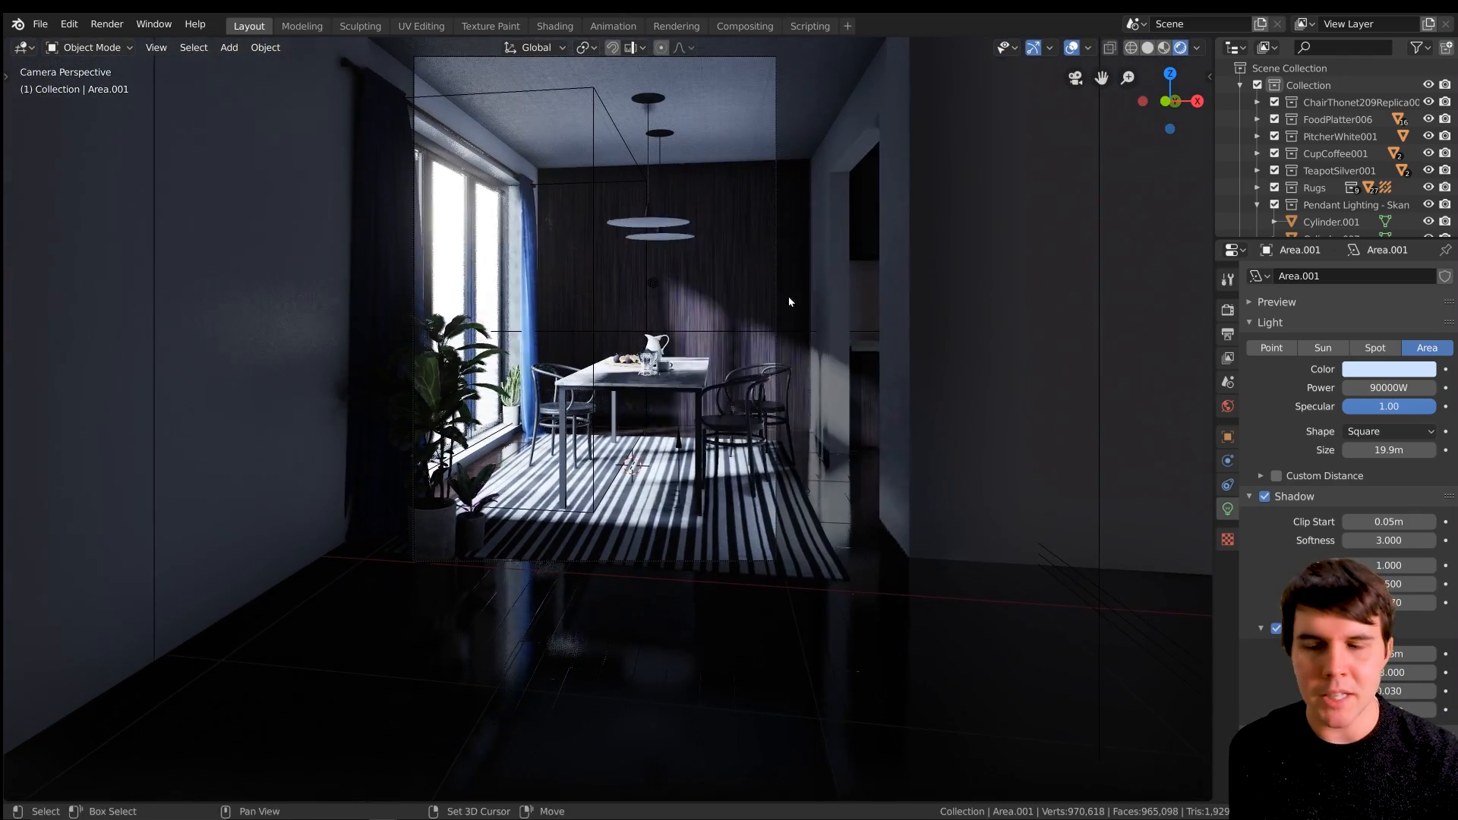
Bring up the Eevee render settings, select the irradiance volume in the room, and inspect the lighting on the wood wall.
click(1227, 310)
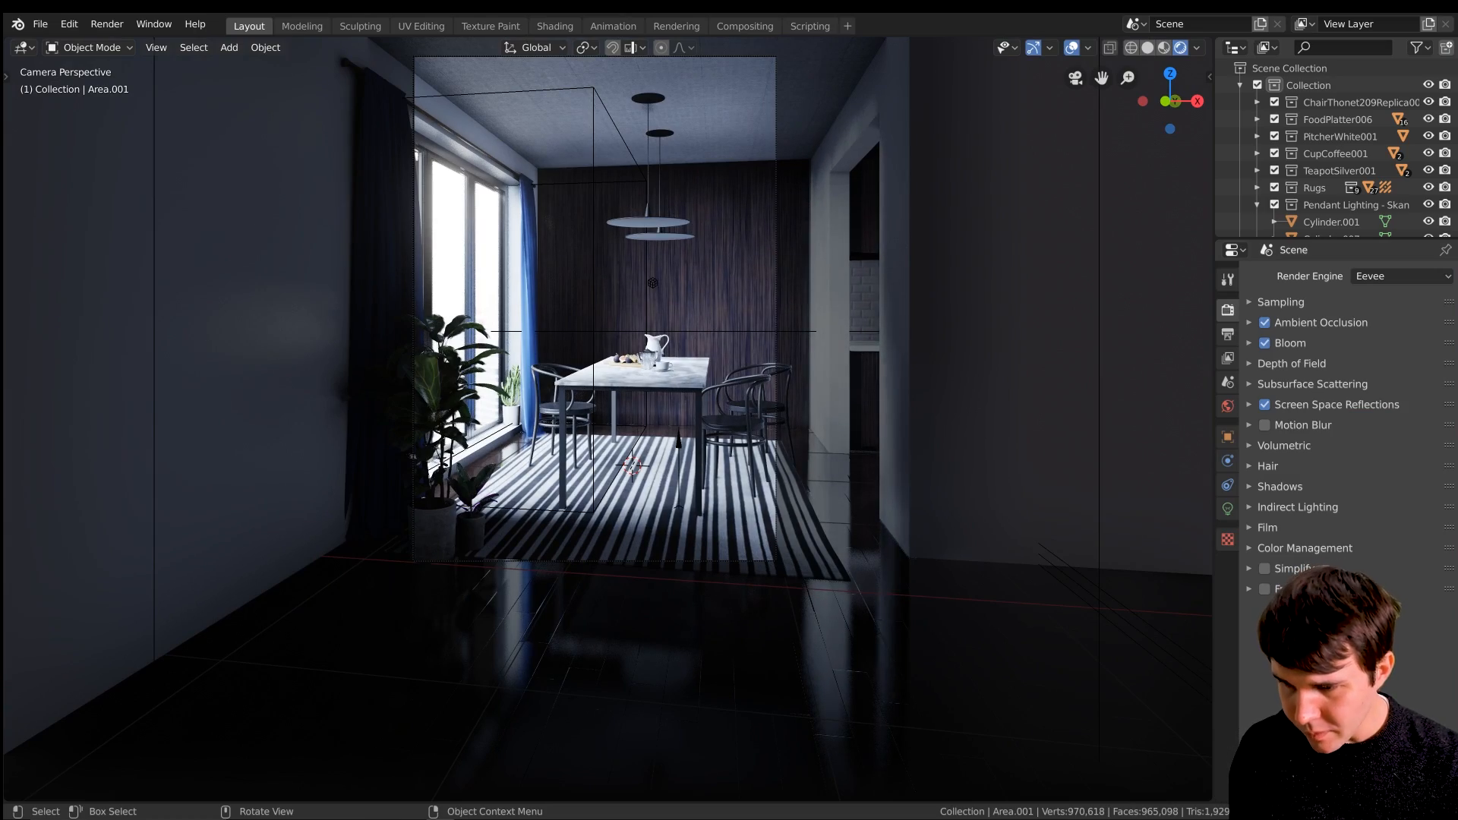
key(KP_0)
middle_drag(734, 449, 727, 427)
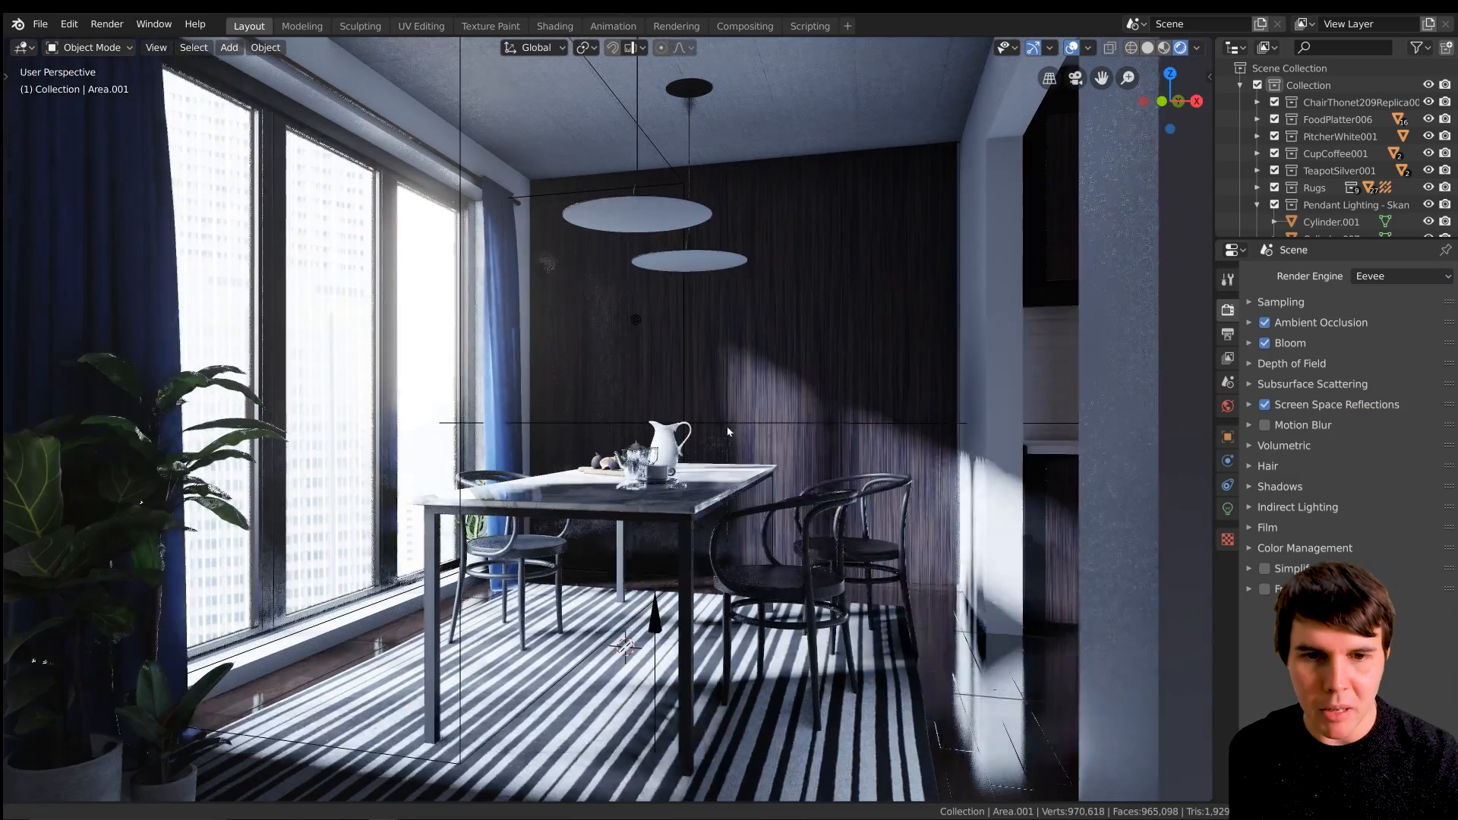
click(637, 318)
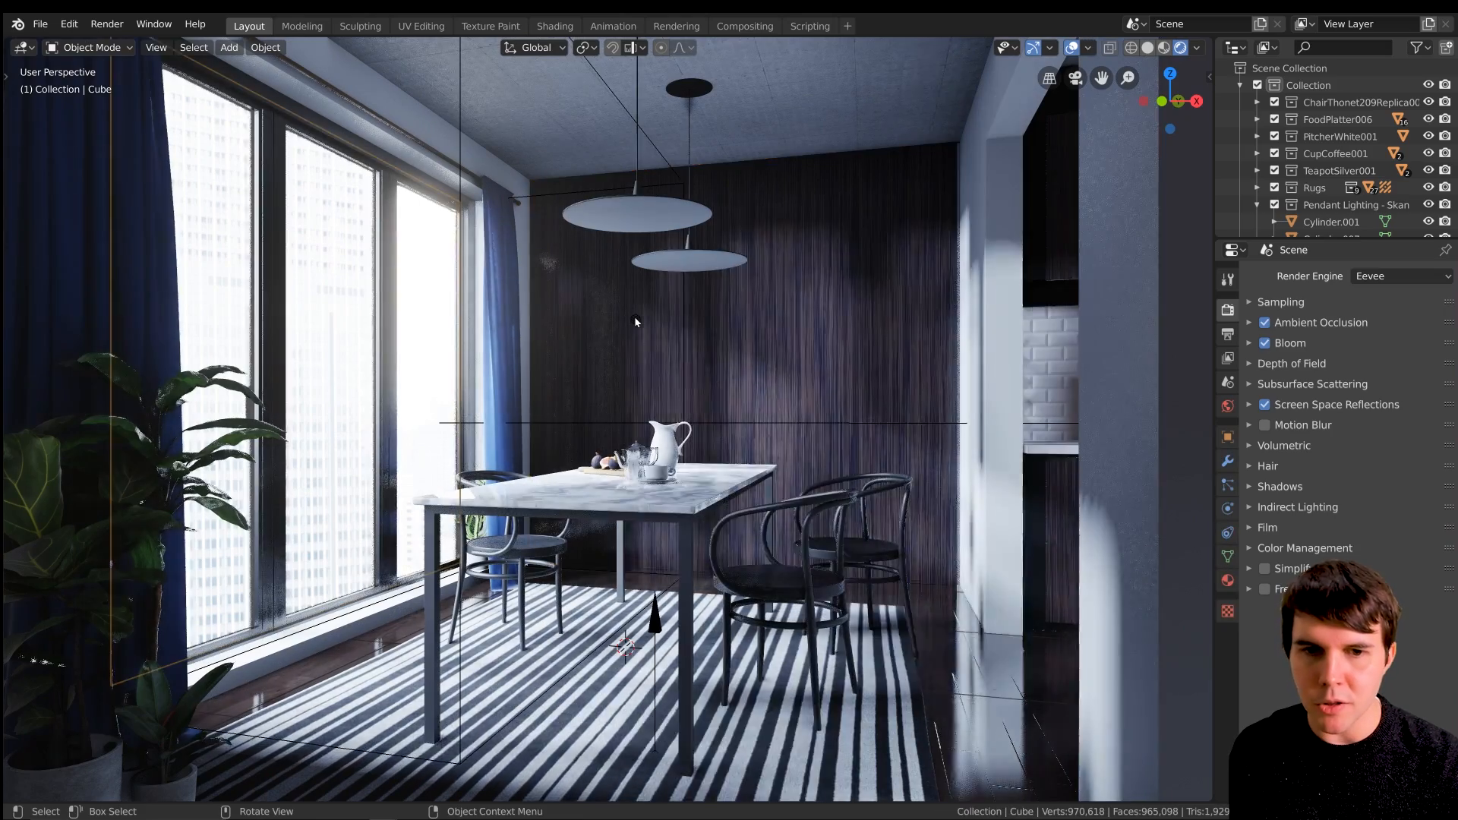
middle_drag(691, 474, 646, 395)
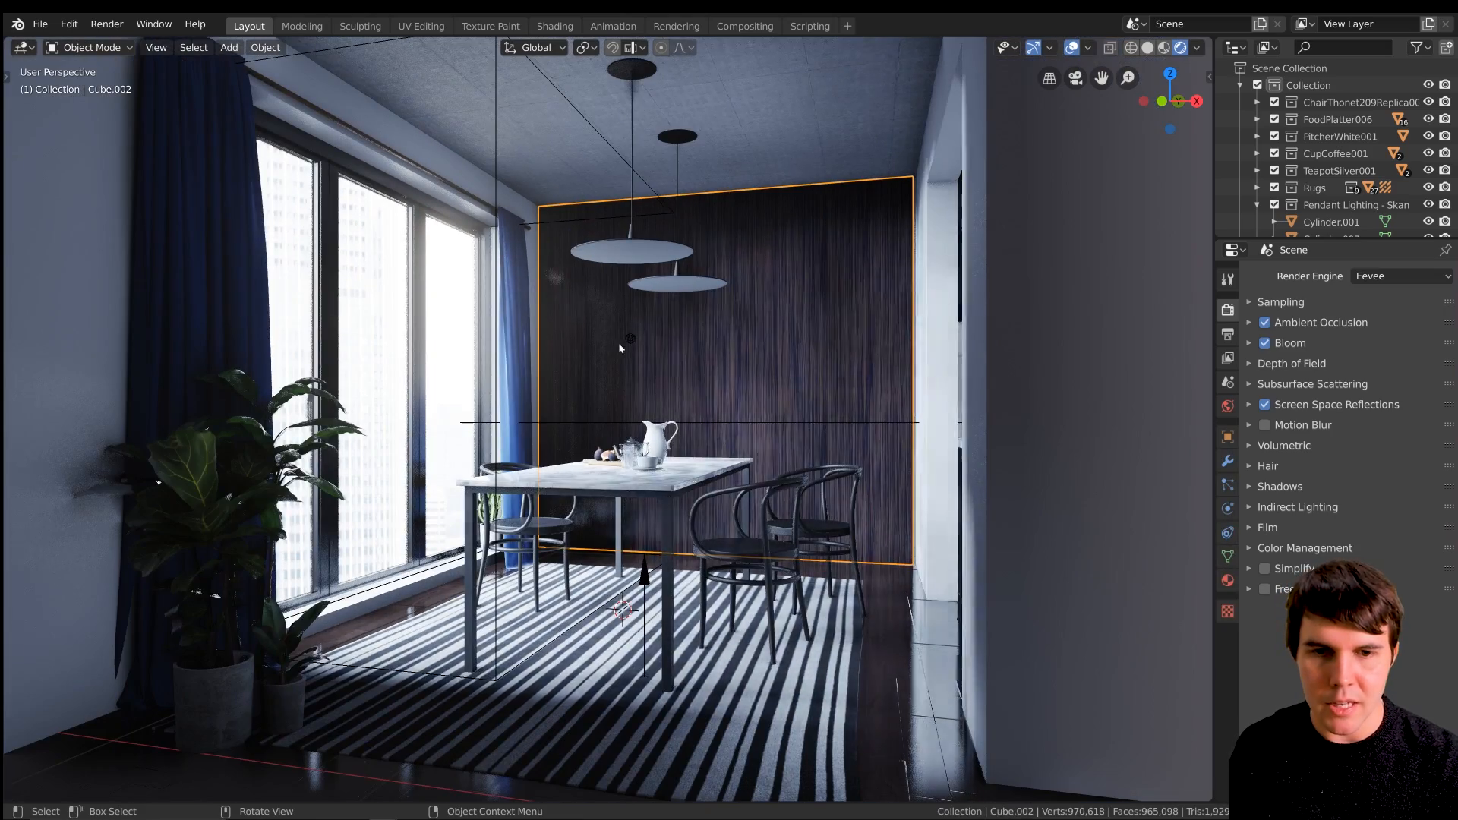
click(630, 338)
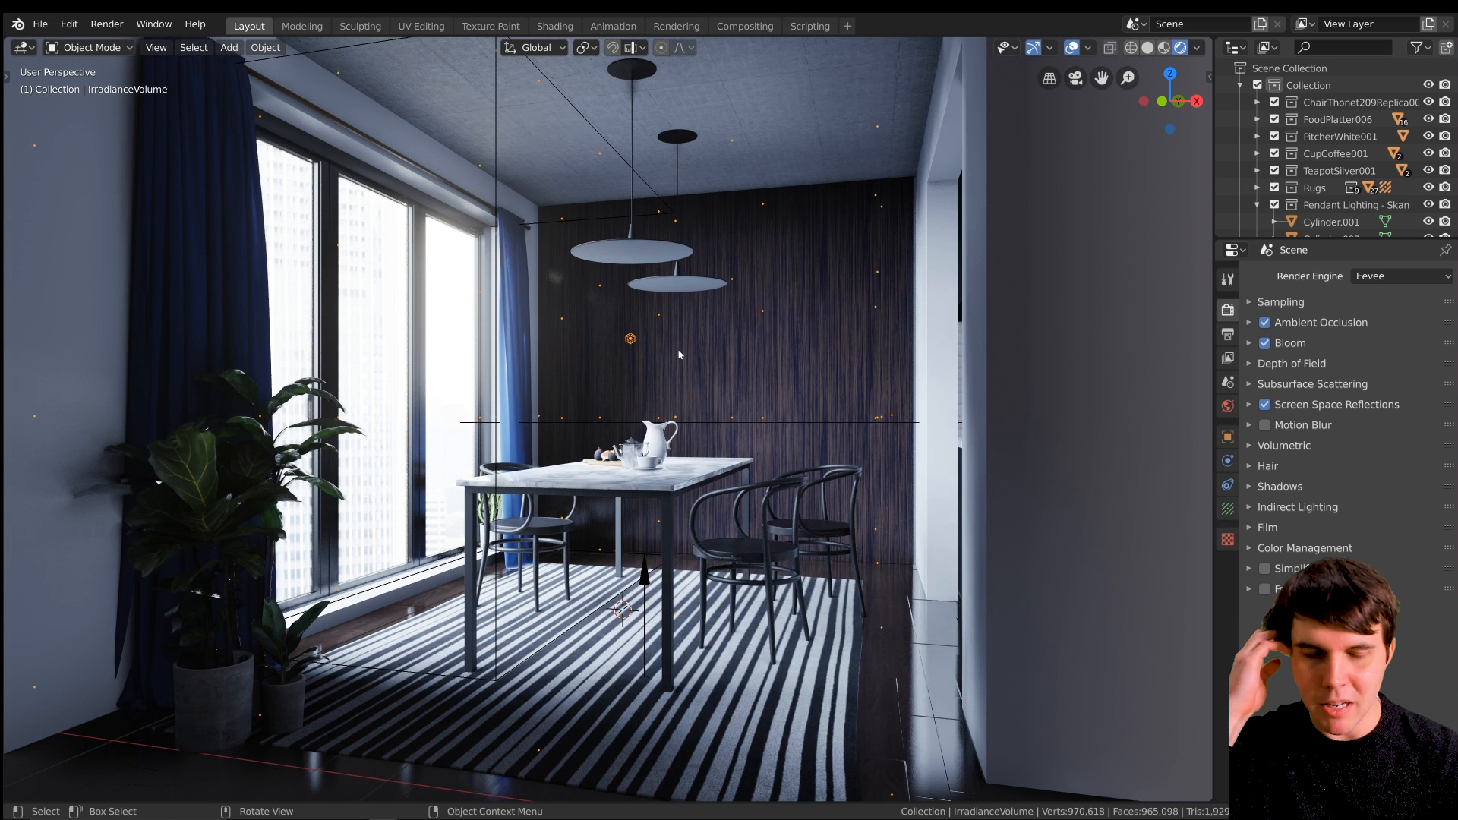
middle_drag(675, 365, 735, 364)
scroll(737, 353, up, 4)
scroll(772, 375, down, 5)
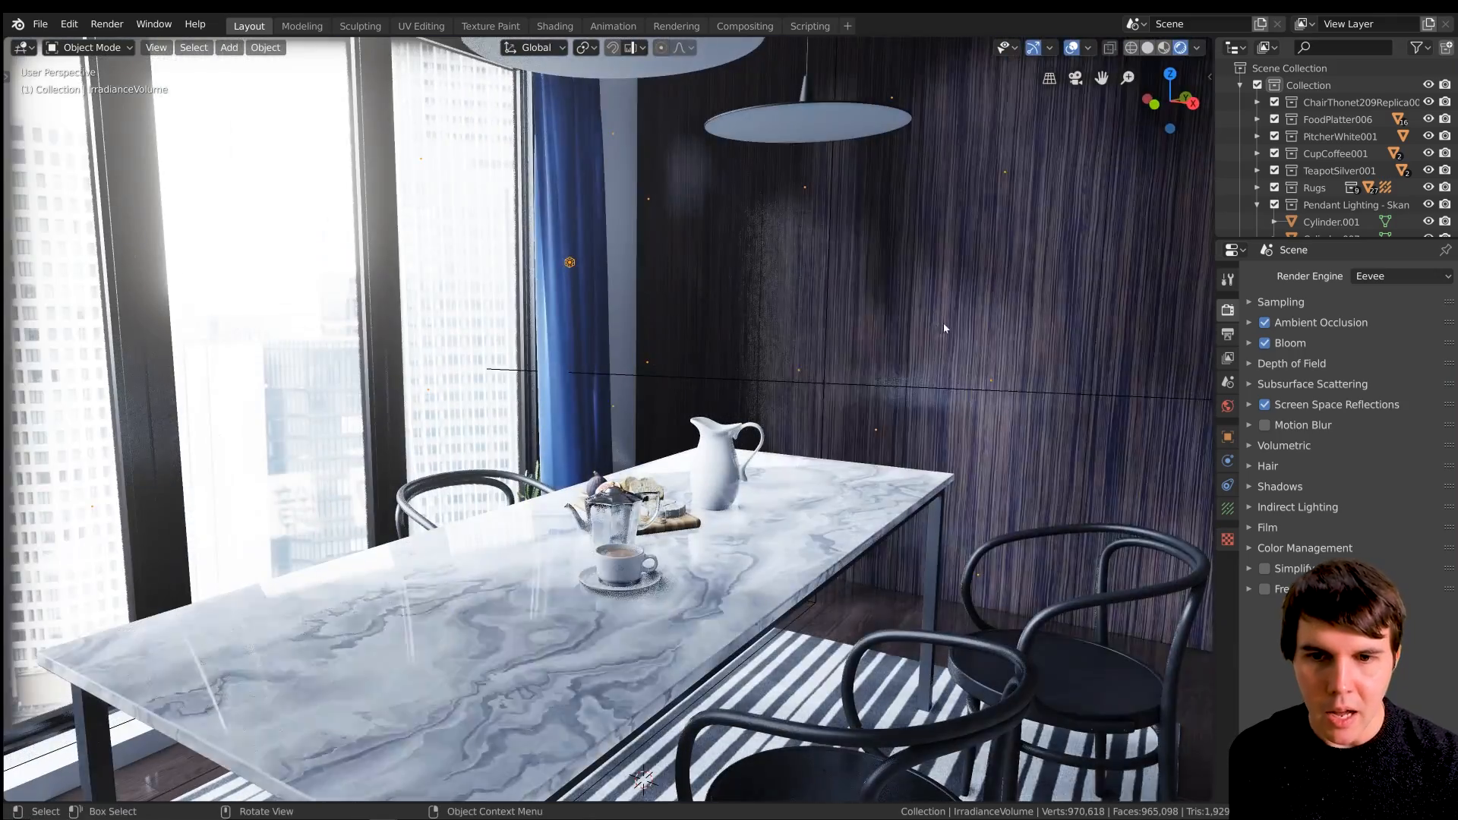
Select the floor's reflection plane and compare the reflections on the floor with those on the wood wall panel.
middle_drag(935, 340, 641, 411)
click(640, 408)
scroll(658, 541, down, 3)
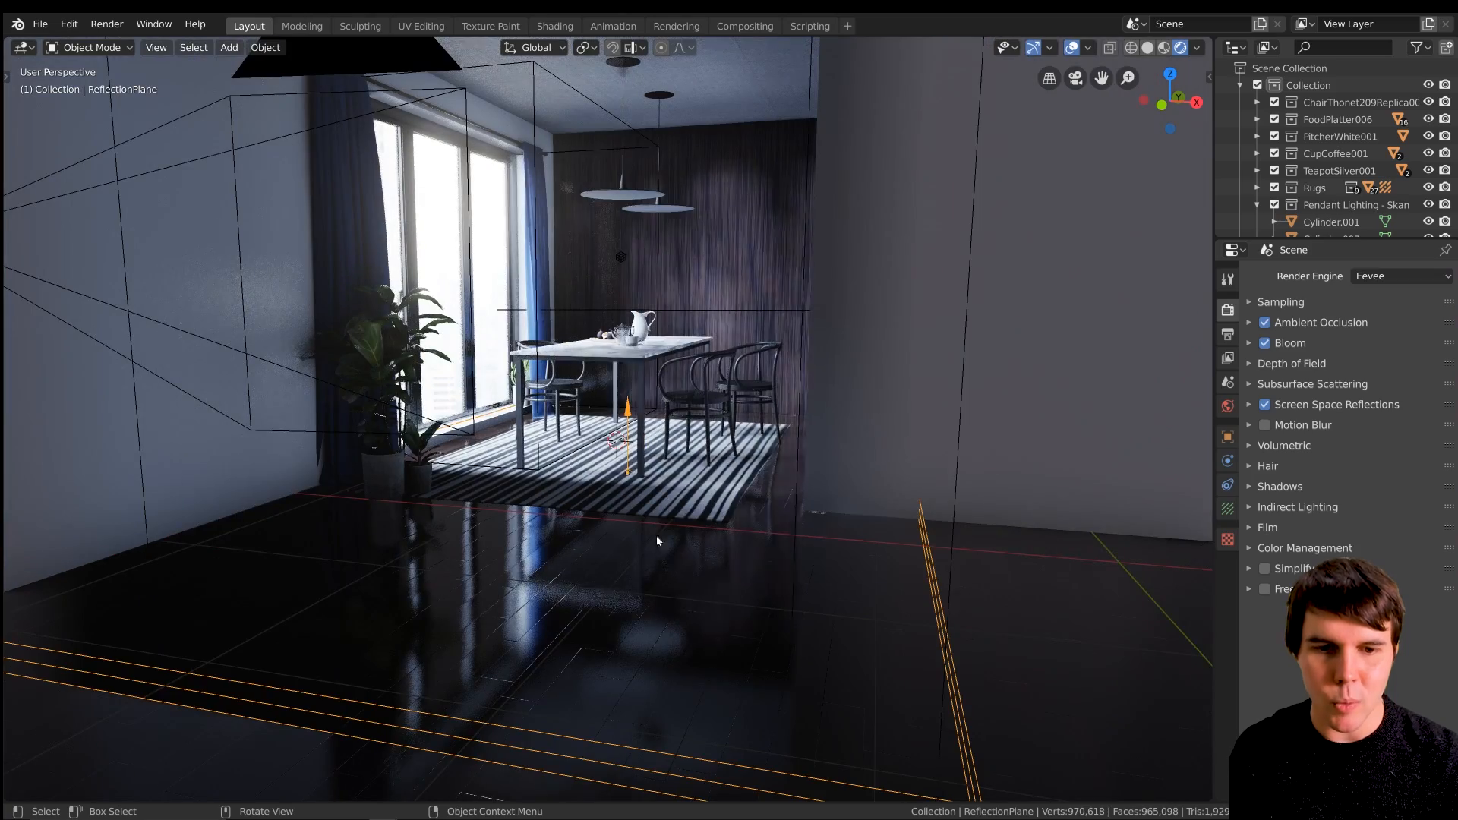
scroll(647, 452, up, 2)
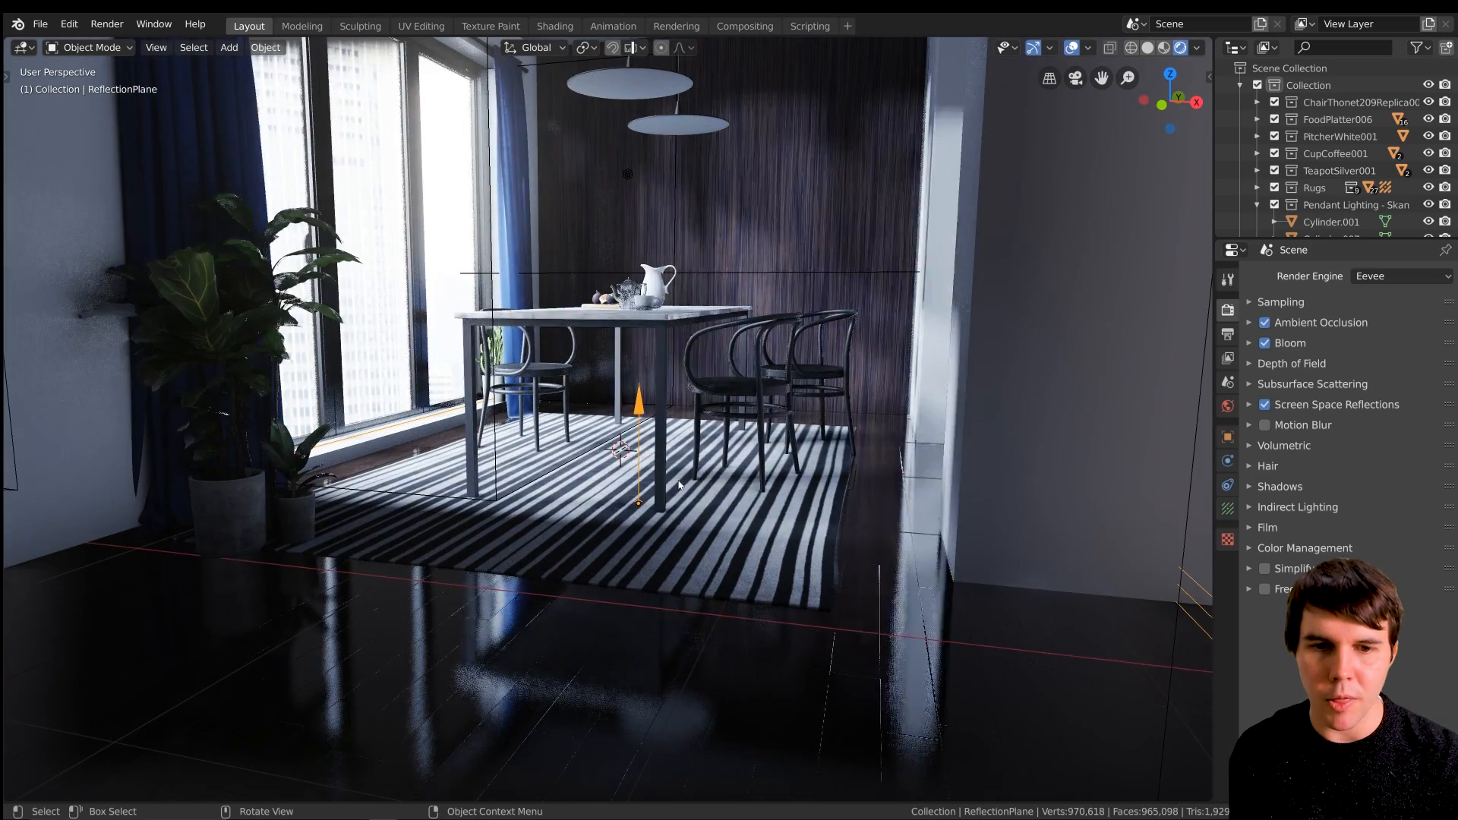
shift+middle_drag(746, 380, 706, 398)
shift+middle_drag(729, 479, 747, 405)
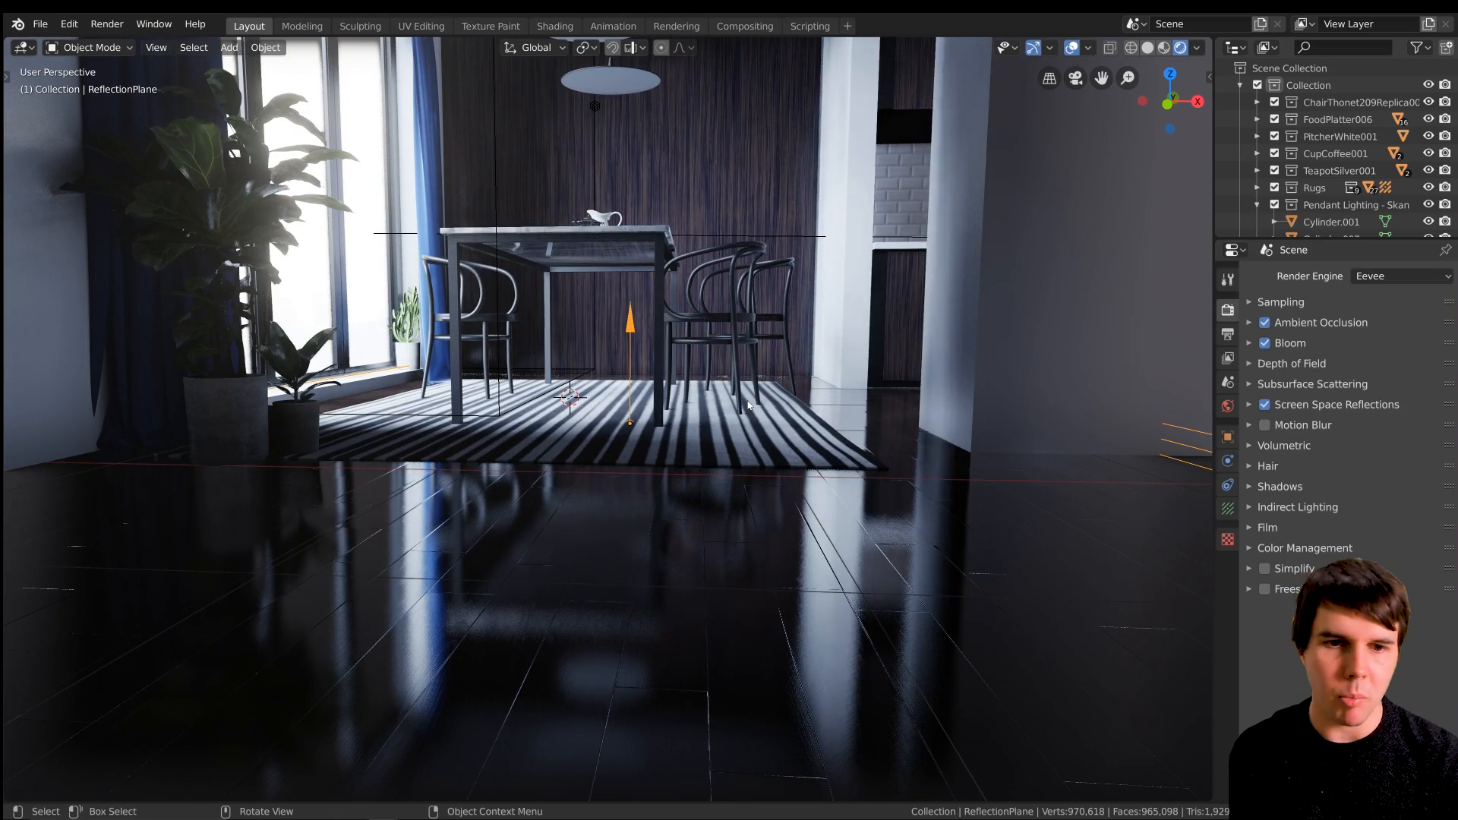
scroll(748, 406, up, 2)
middle_drag(747, 406, 760, 470)
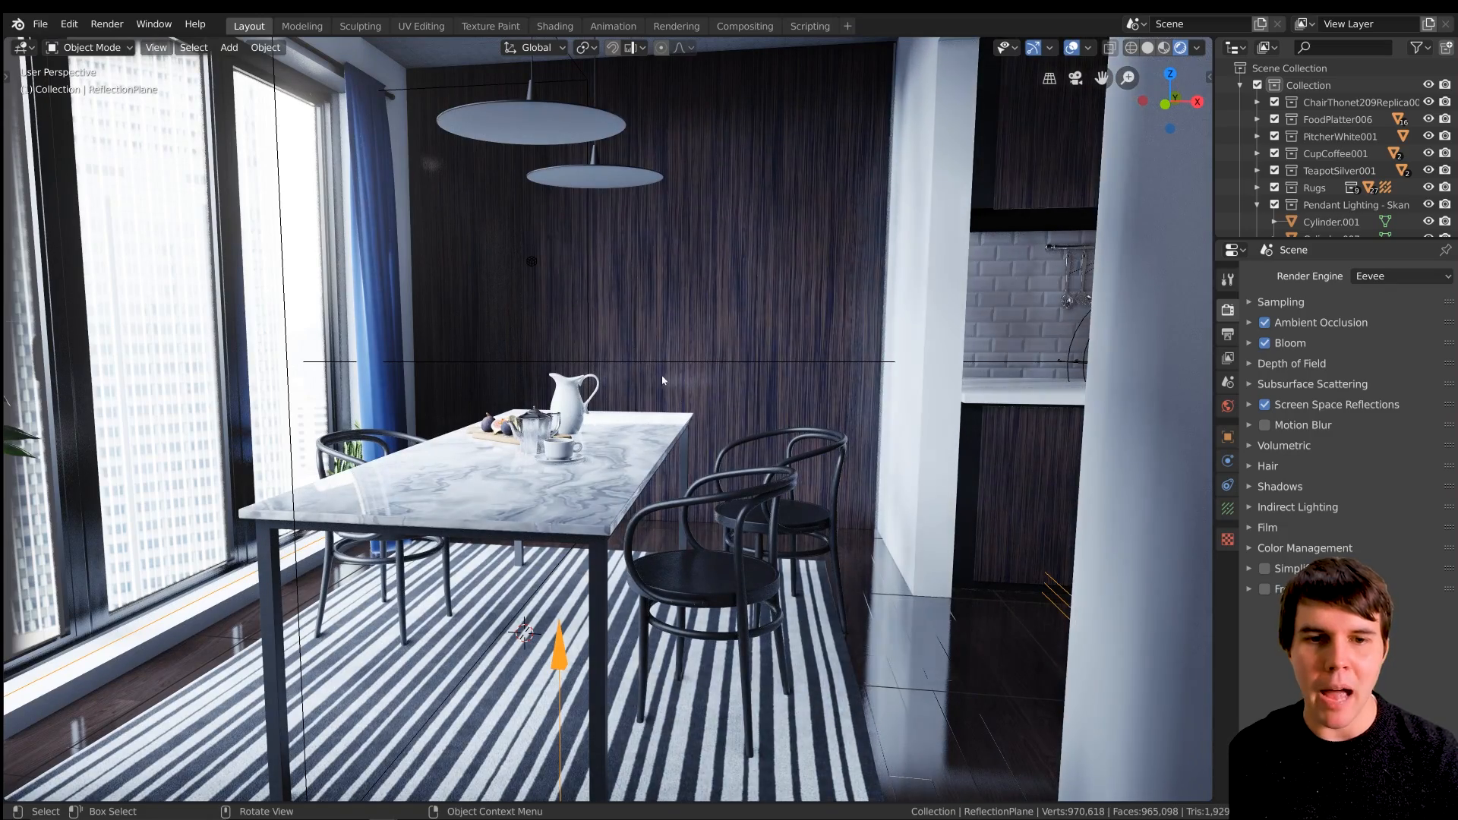
middle_drag(645, 382, 685, 342)
scroll(685, 352, down, 4)
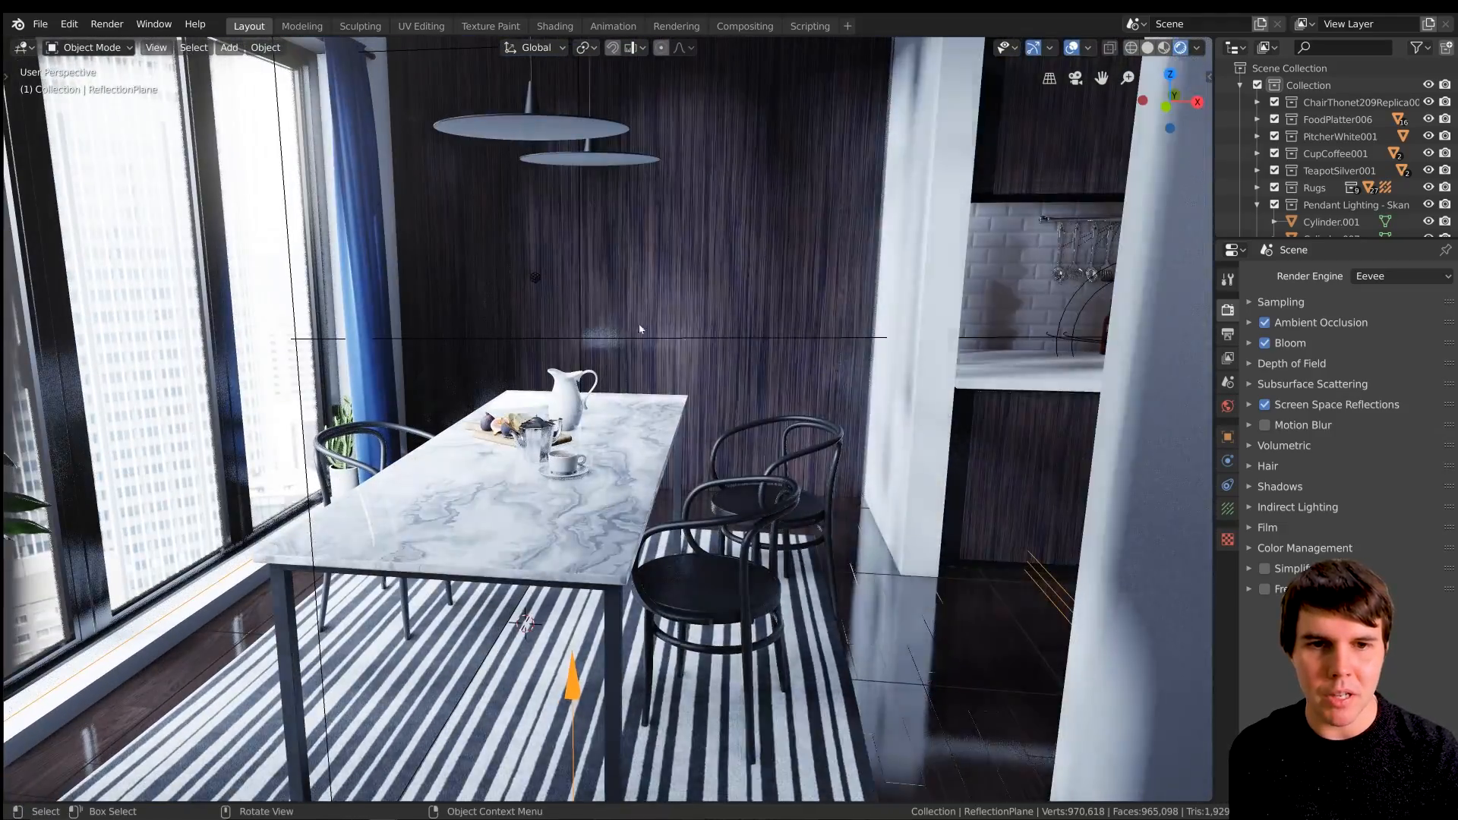
middle_drag(542, 286, 644, 321)
Set the origin of the wood wall panel behind the table to the center of its geometry.
click(667, 274)
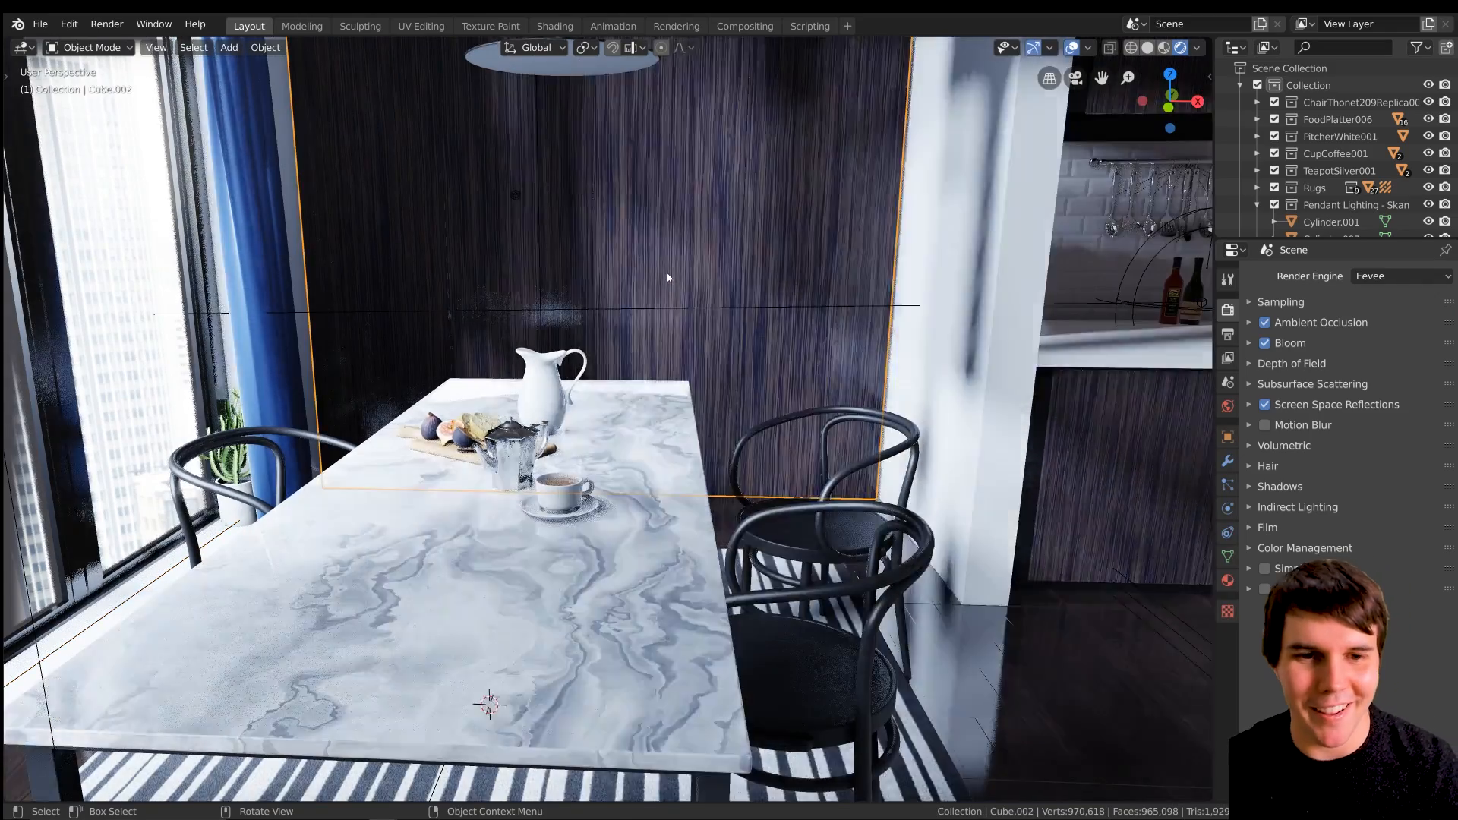
scroll(676, 272, down, 3)
key(shift+a)
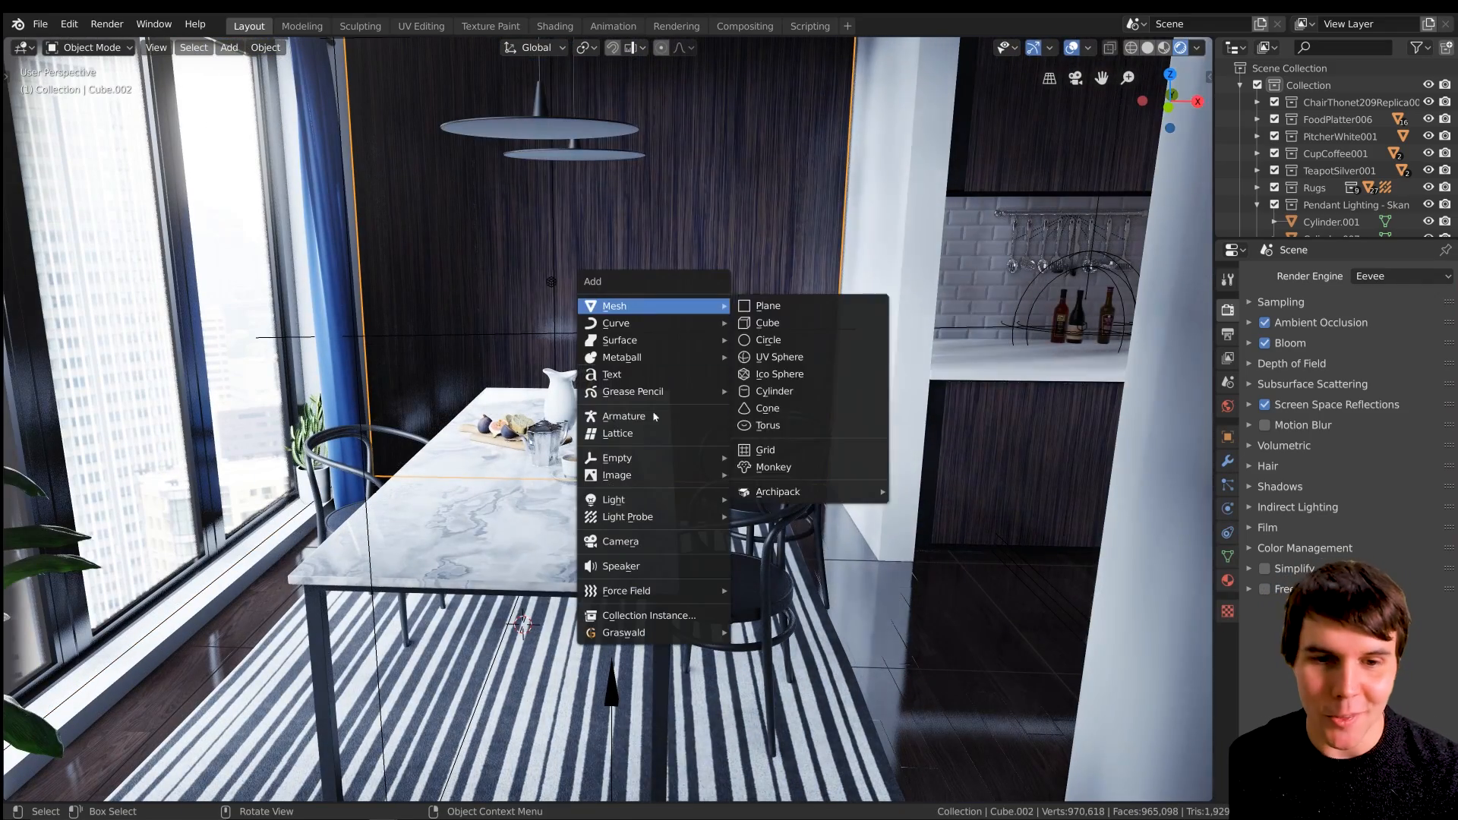
scroll(734, 373, down, 2)
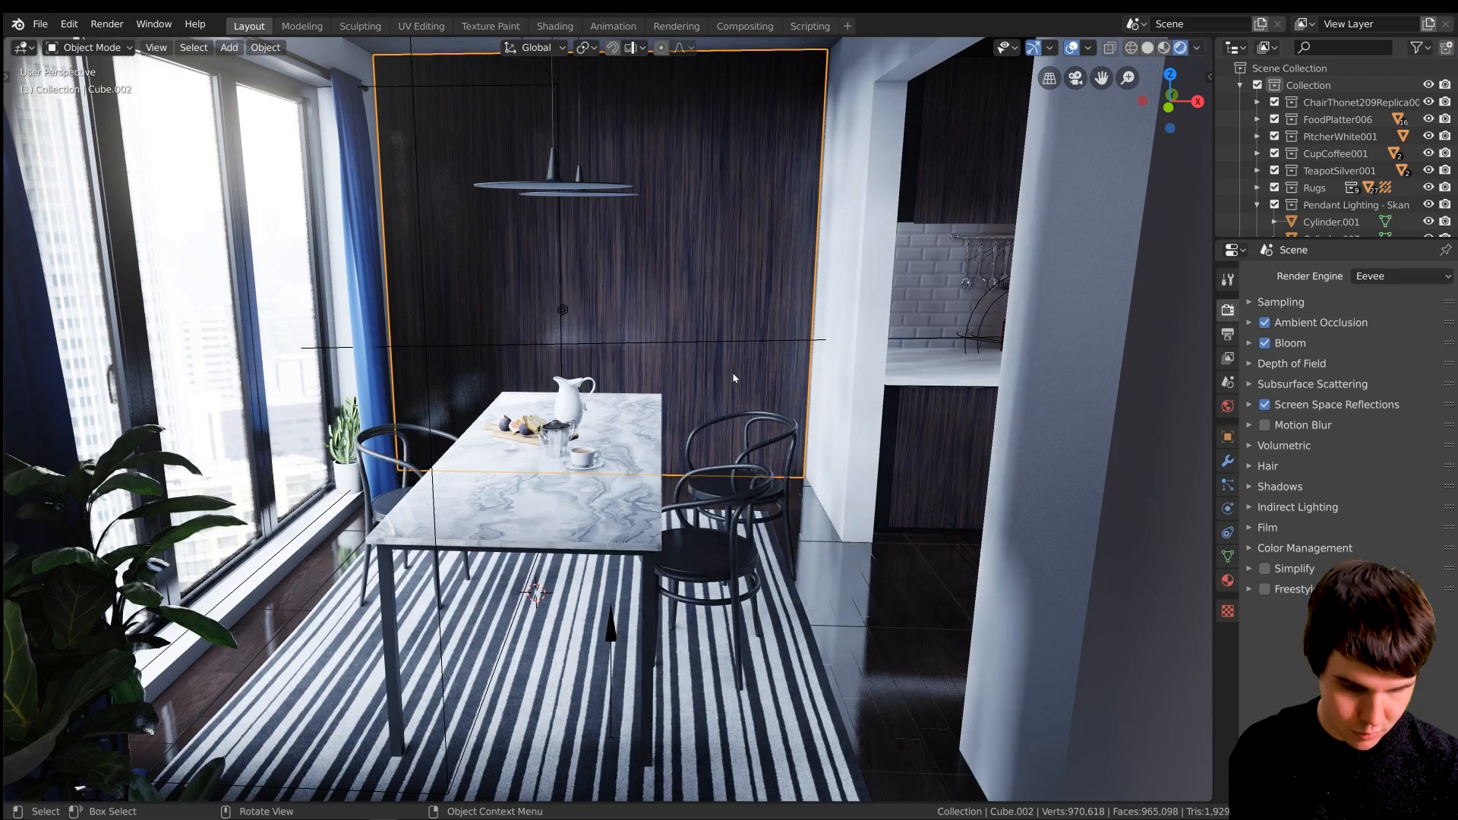
key(F3)
key(Return)
click(734, 378)
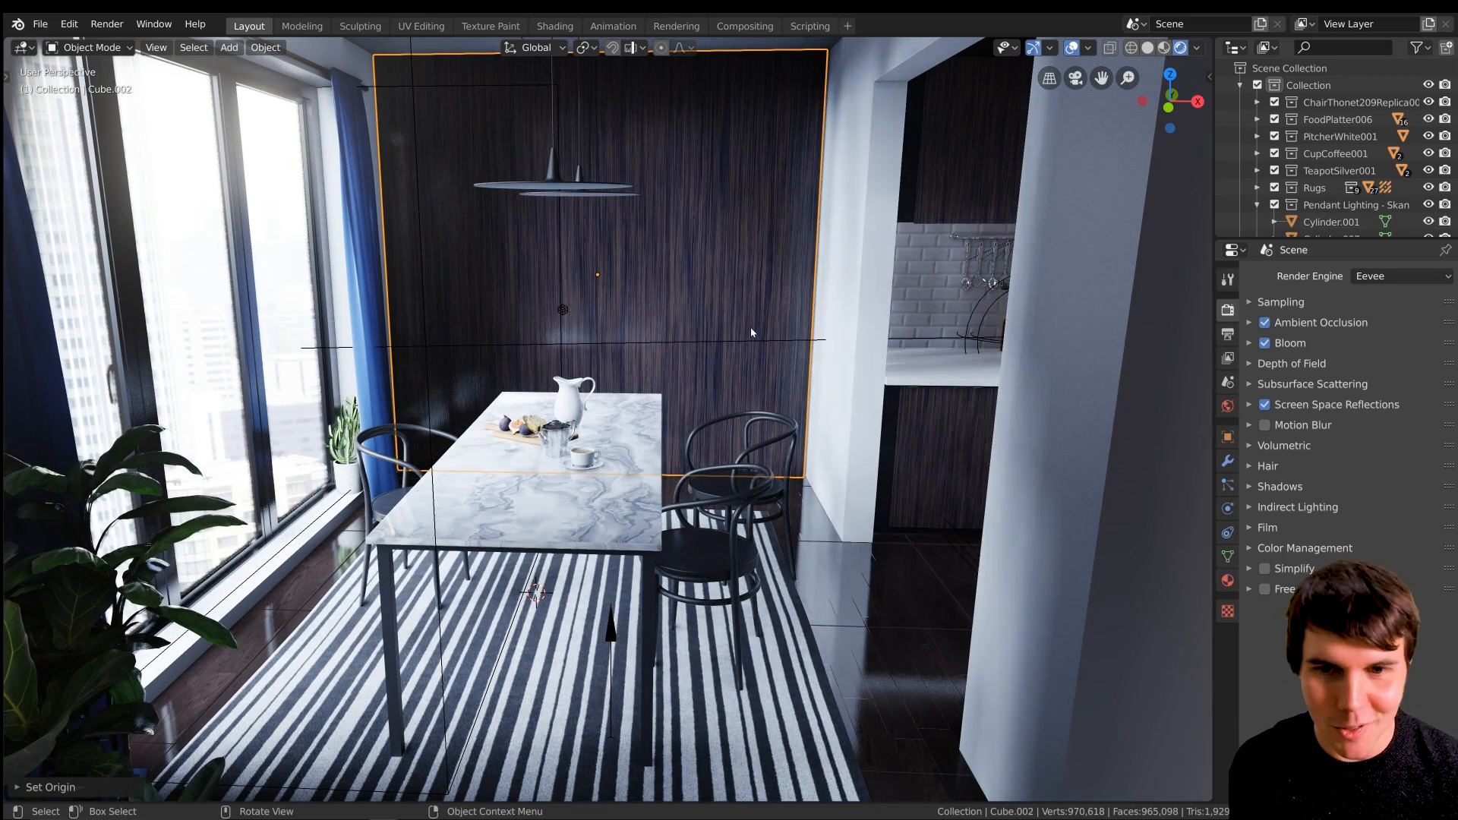
Add a Reflection Plane light probe and snap it to the wood wall panel's origin by way of the 3D cursor.
key(shift+a)
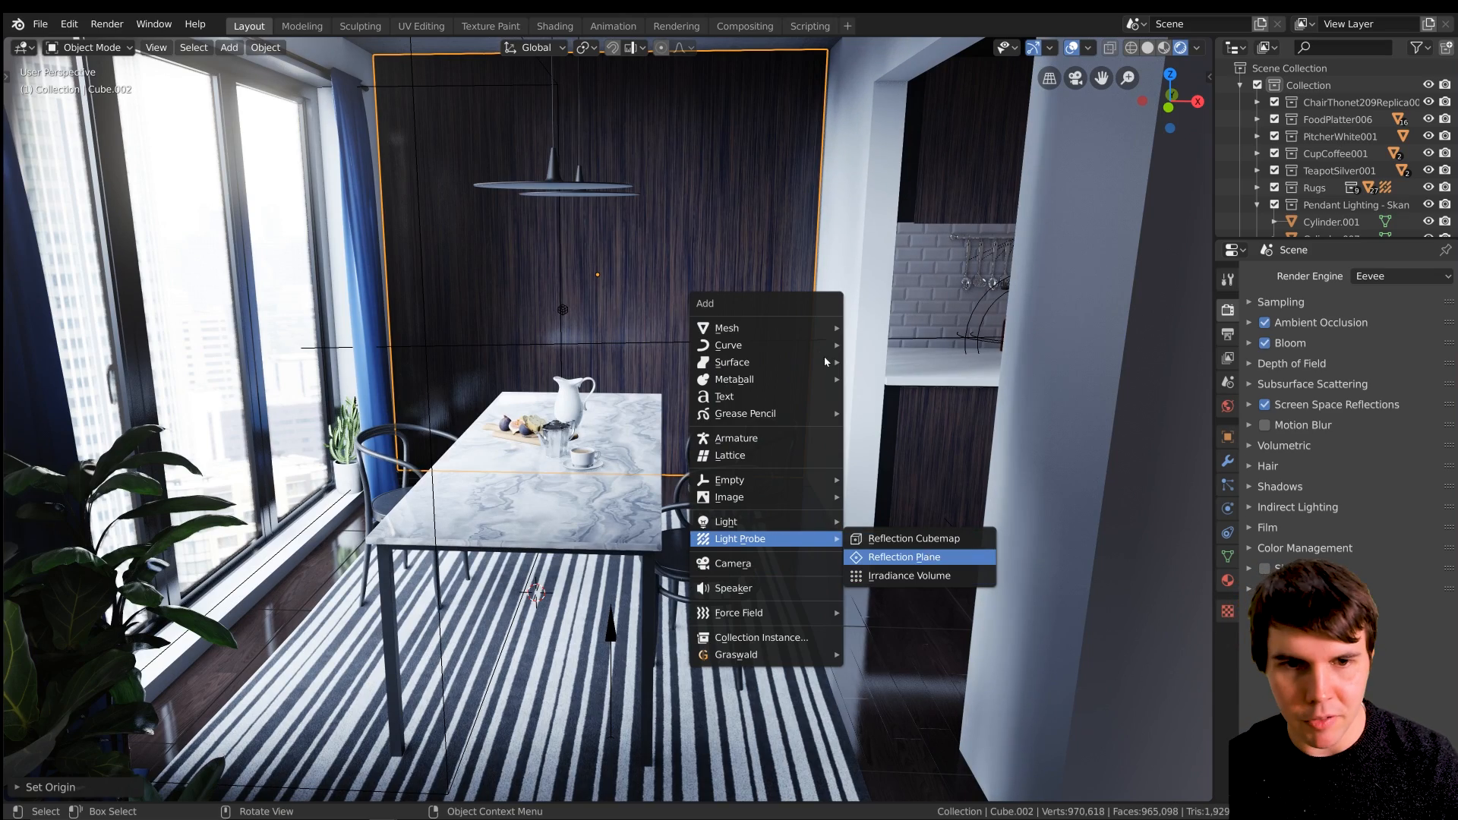
key(Return)
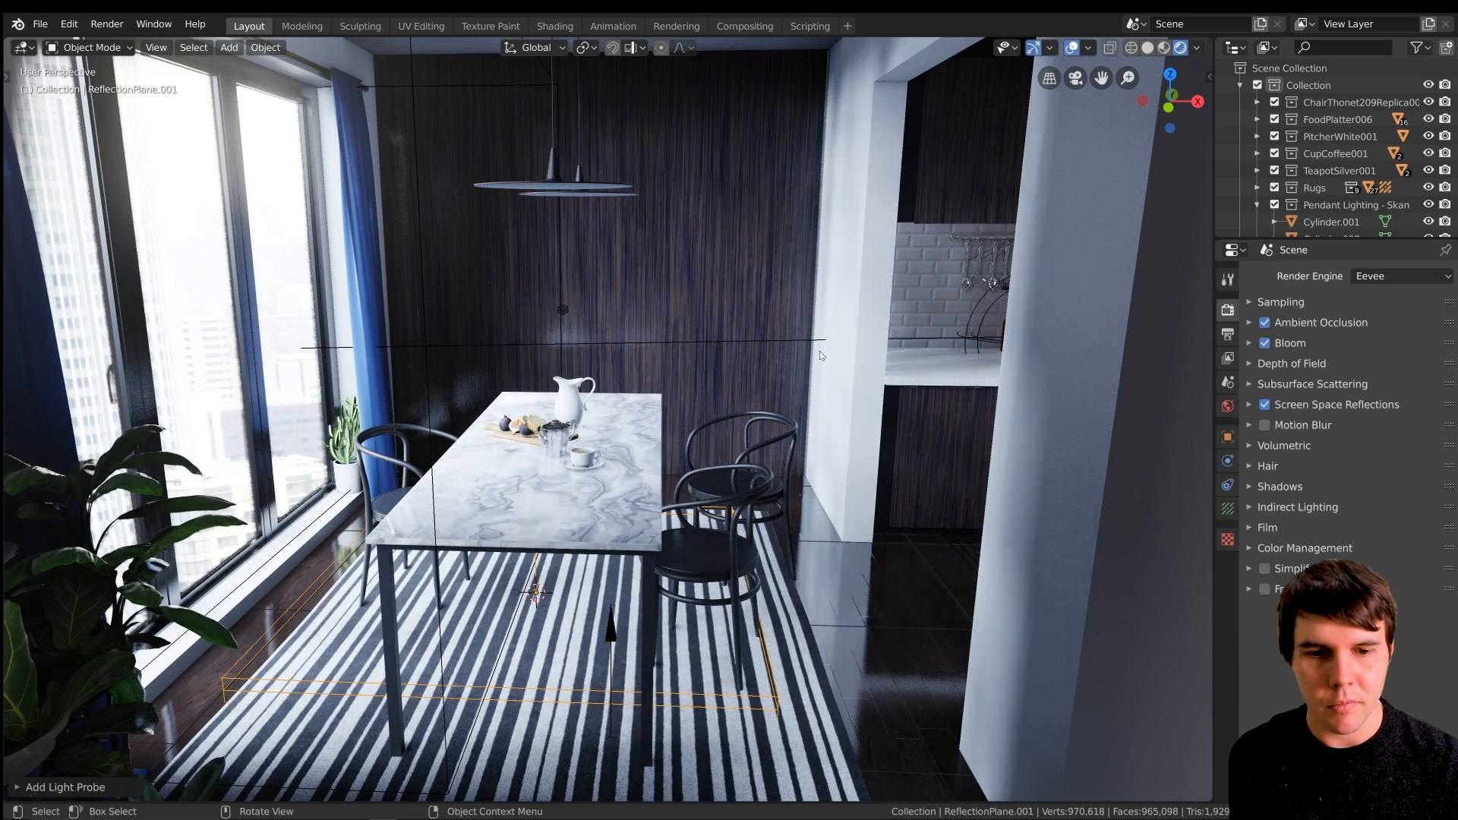
click(689, 275)
key(shift+s)
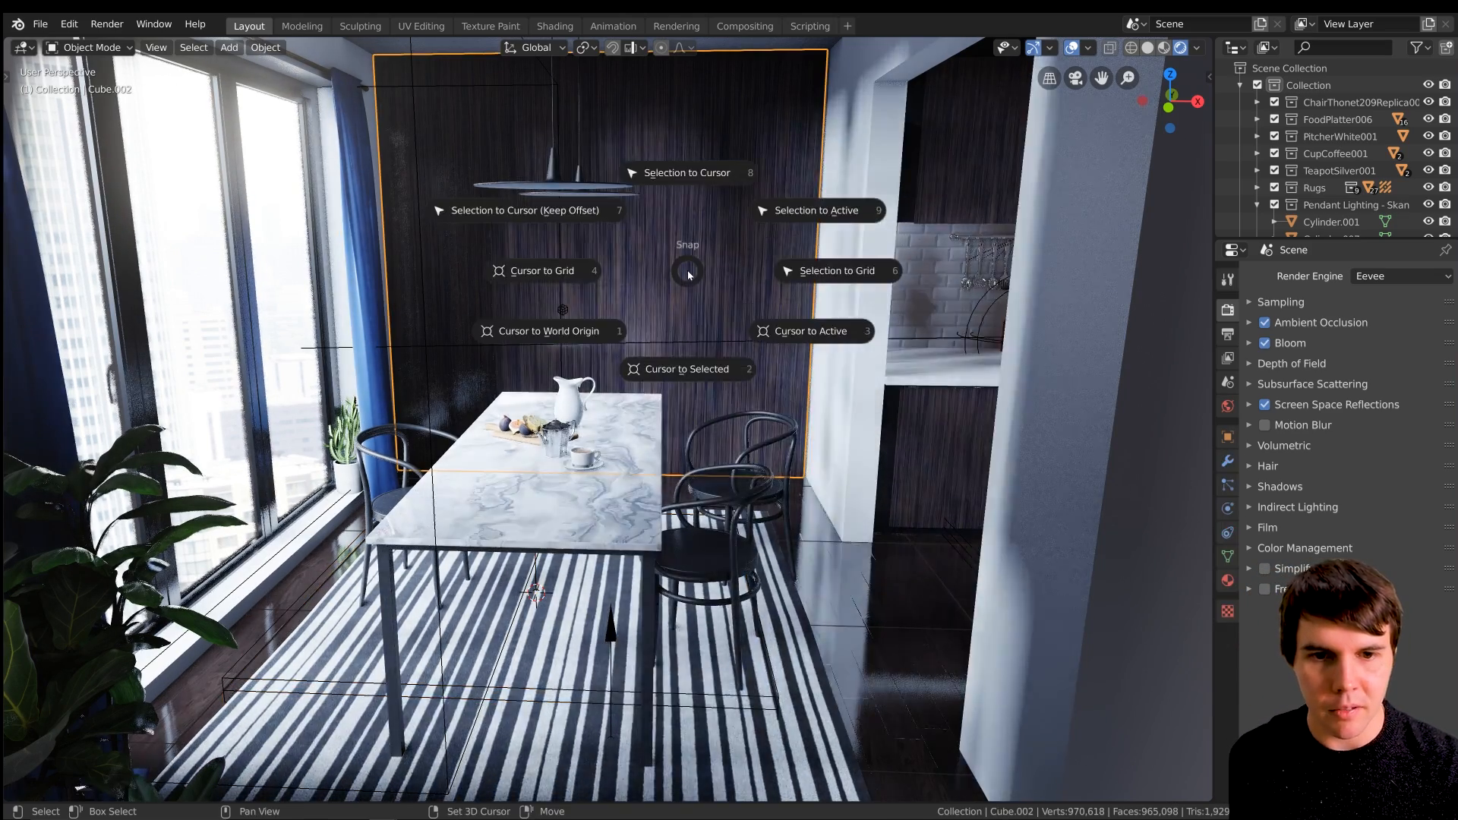
click(687, 370)
click(535, 582)
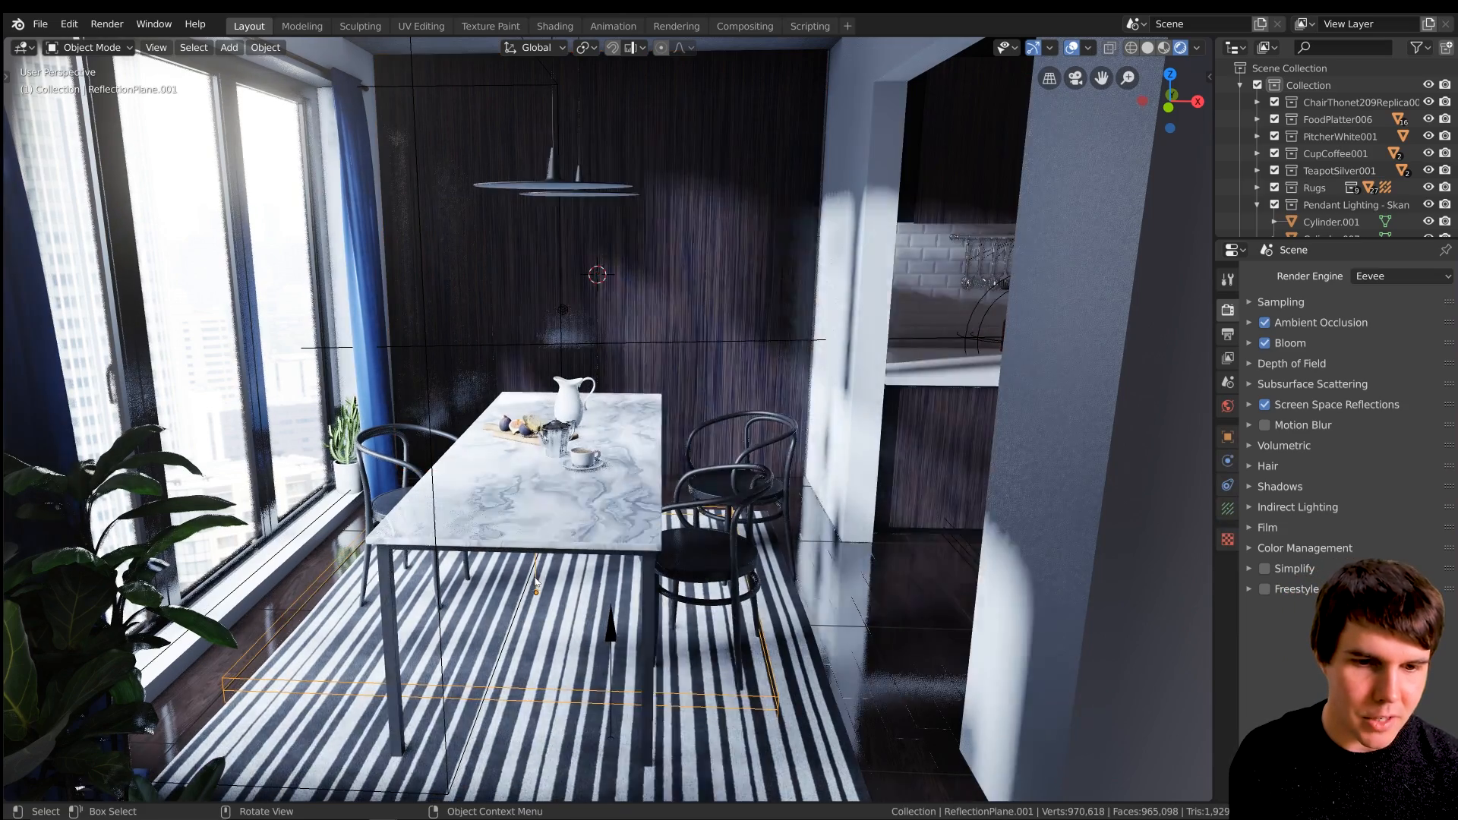
key(shift+s)
click(585, 466)
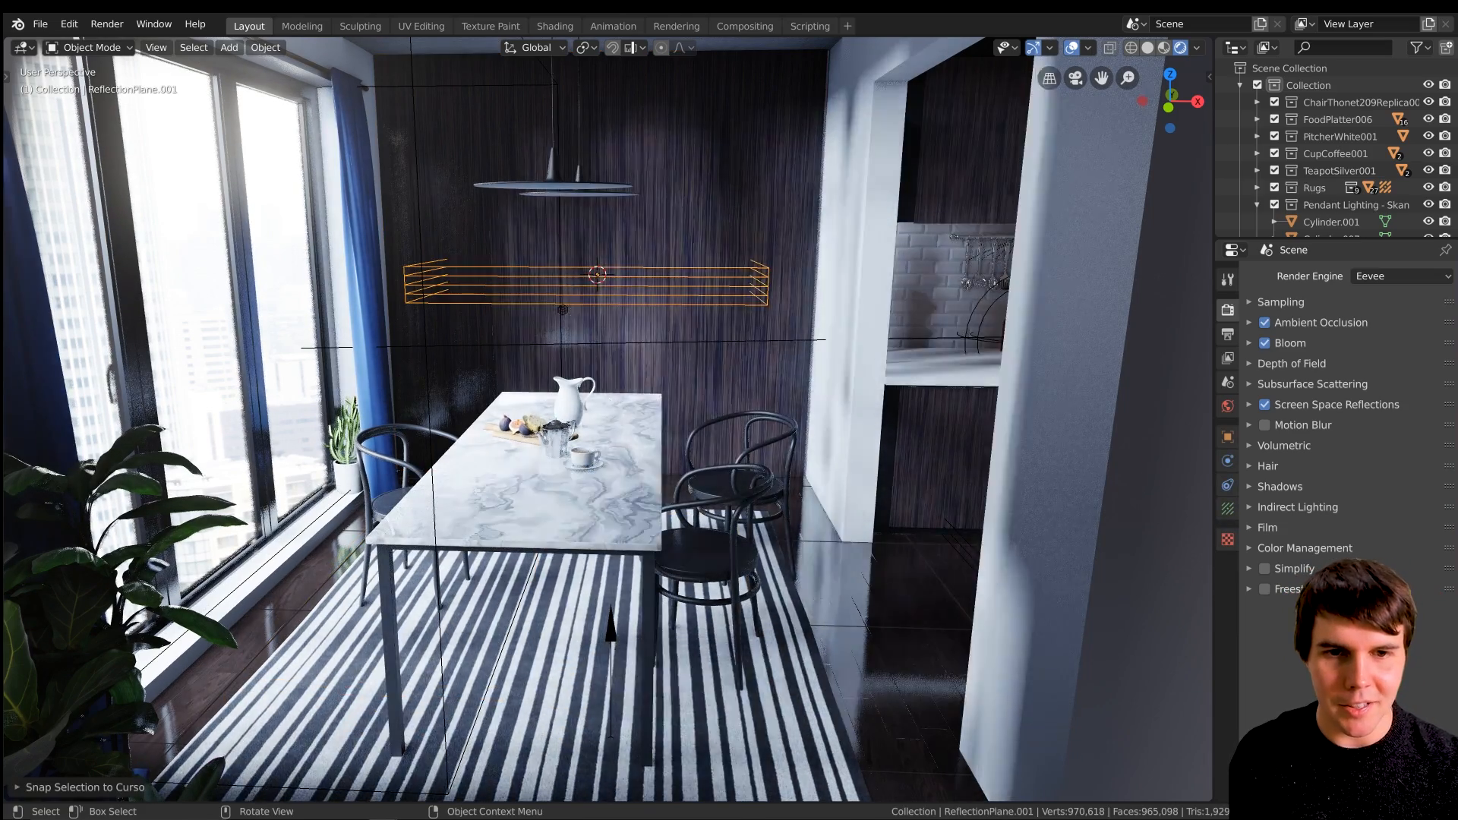
Rotate the new reflection plane 90° about the global X axis so it stands parallel to the wood wall.
key(r)
key(x)
key(x)
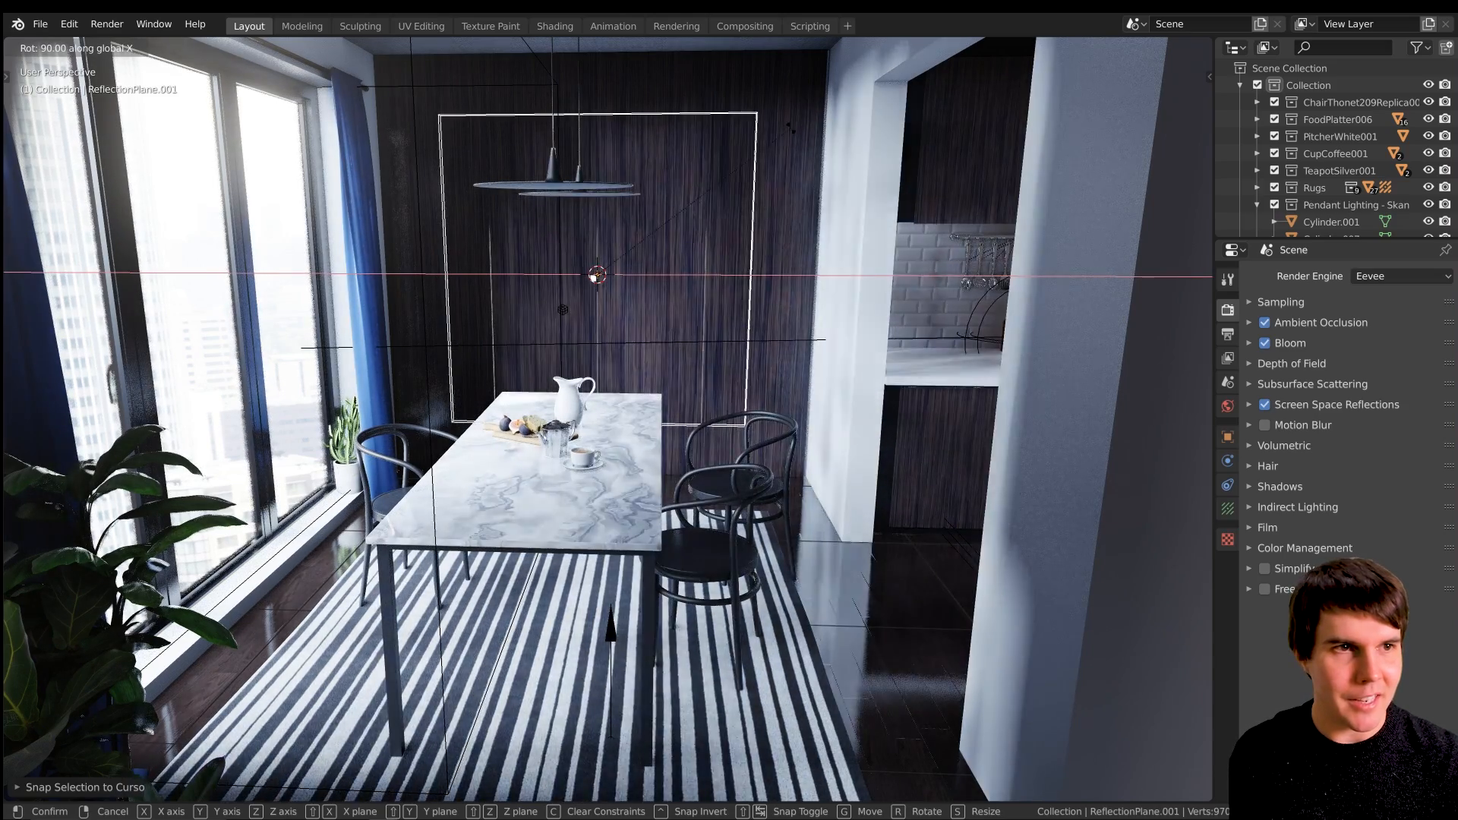
click(792, 133)
Show the reflection plane's preview and move it along global Y to sit just in front of the wood wall.
key(KP_Decimal)
middle_drag(791, 133, 767, 205)
scroll(767, 205, up, 1)
click(1229, 508)
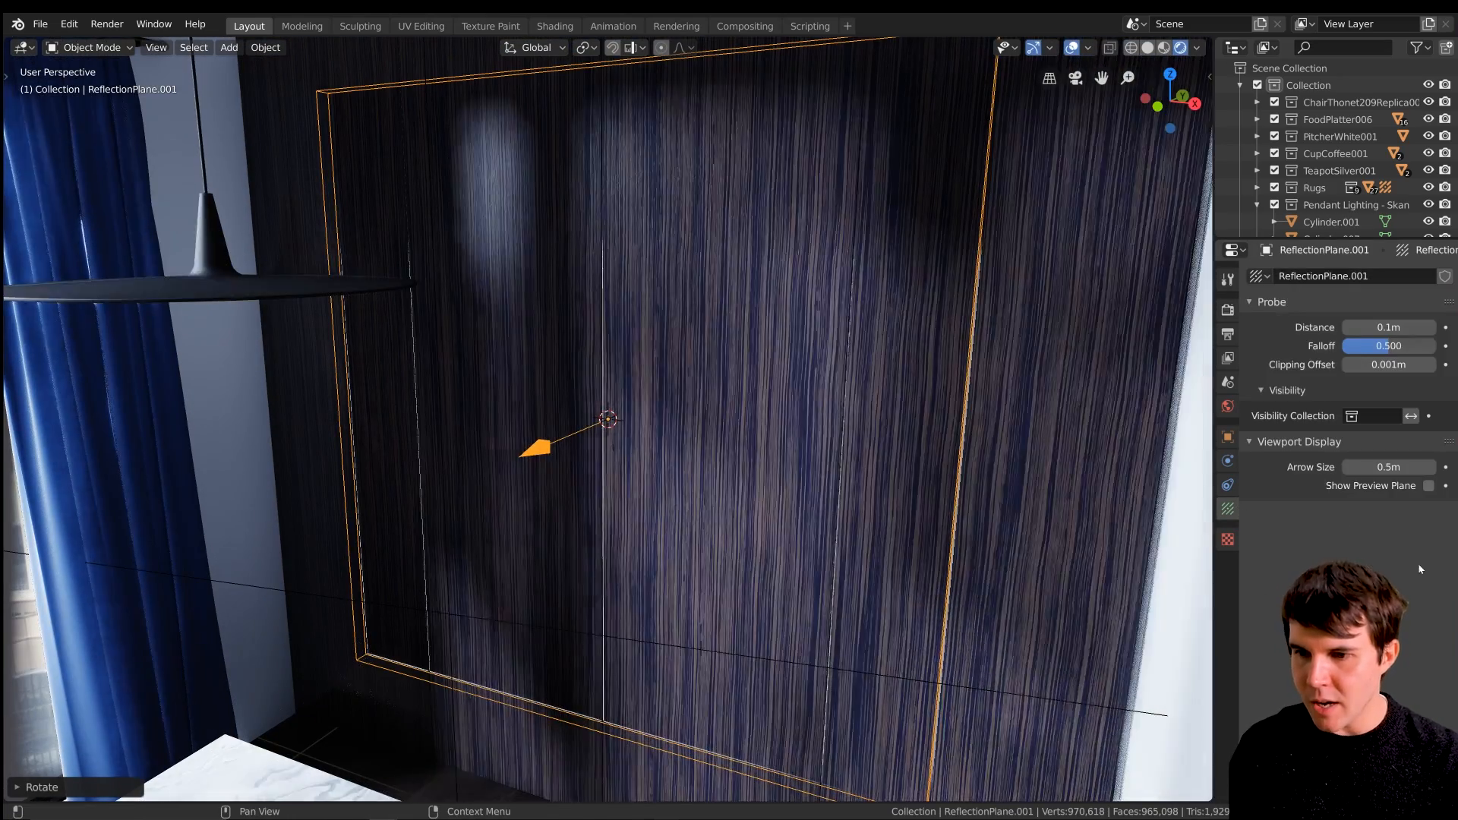
click(1429, 486)
key(g)
key(y)
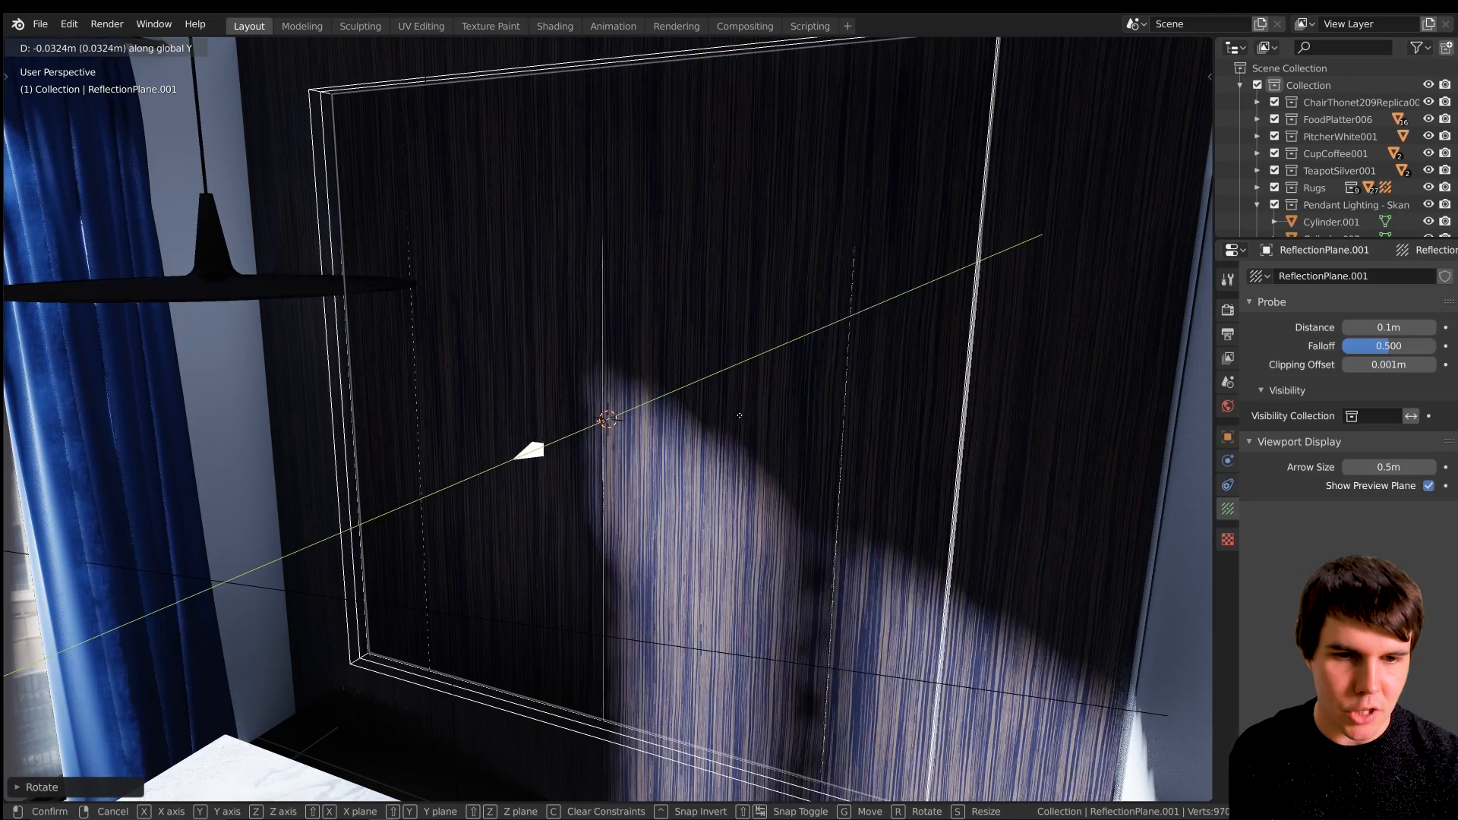
click(725, 421)
Scale the reflection plane up to about 1.38 times its size and adjust its width along X to fit the wood wall.
middle_drag(726, 421, 773, 372)
key(s)
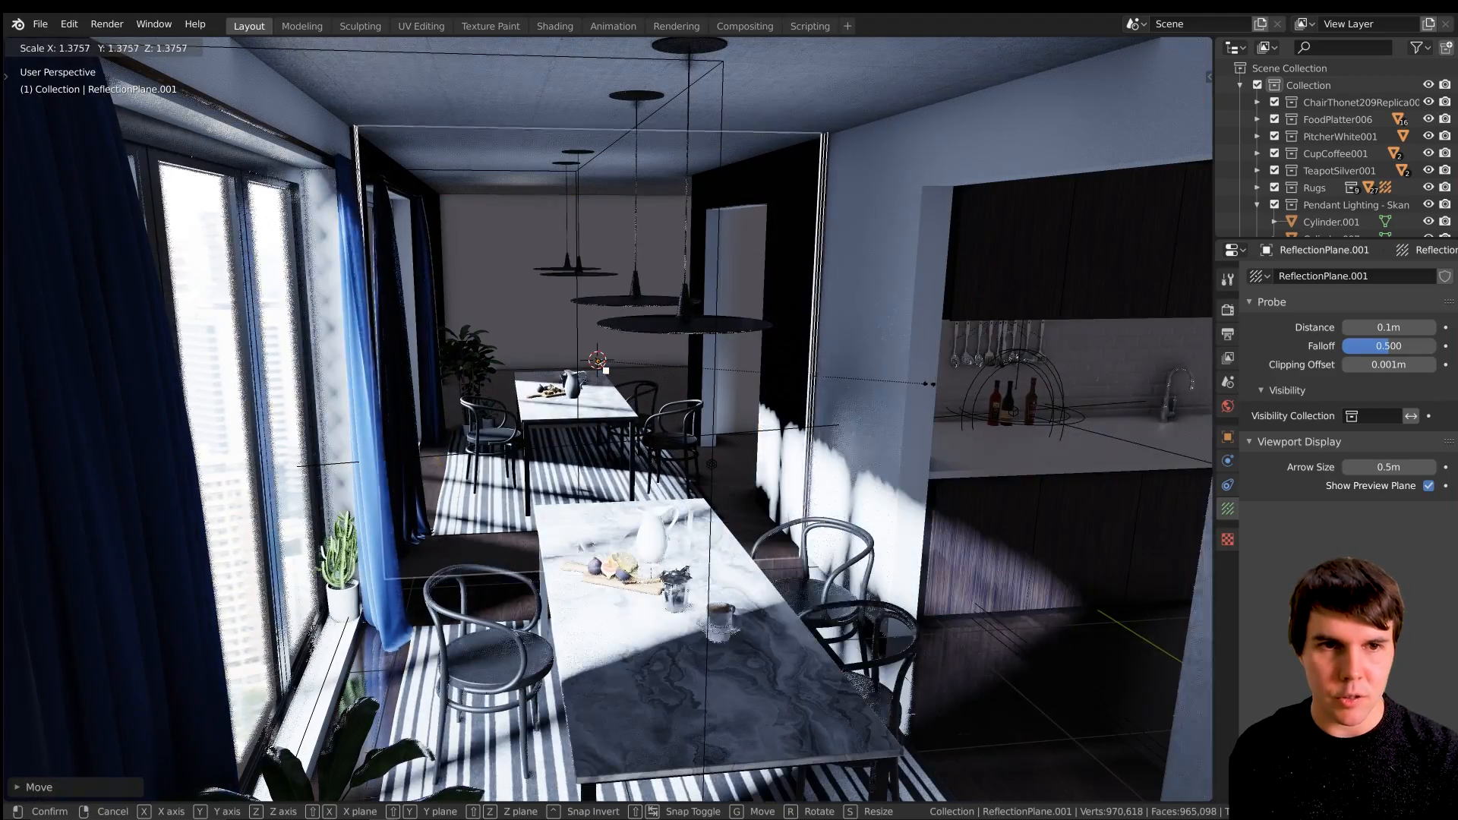
click(923, 381)
key(s)
key(x)
click(947, 386)
Move the wood wall's reflection plane about 0.2 m up along global Z and turn off its preview plane.
middle_drag(947, 387, 848, 389)
key(g)
key(z)
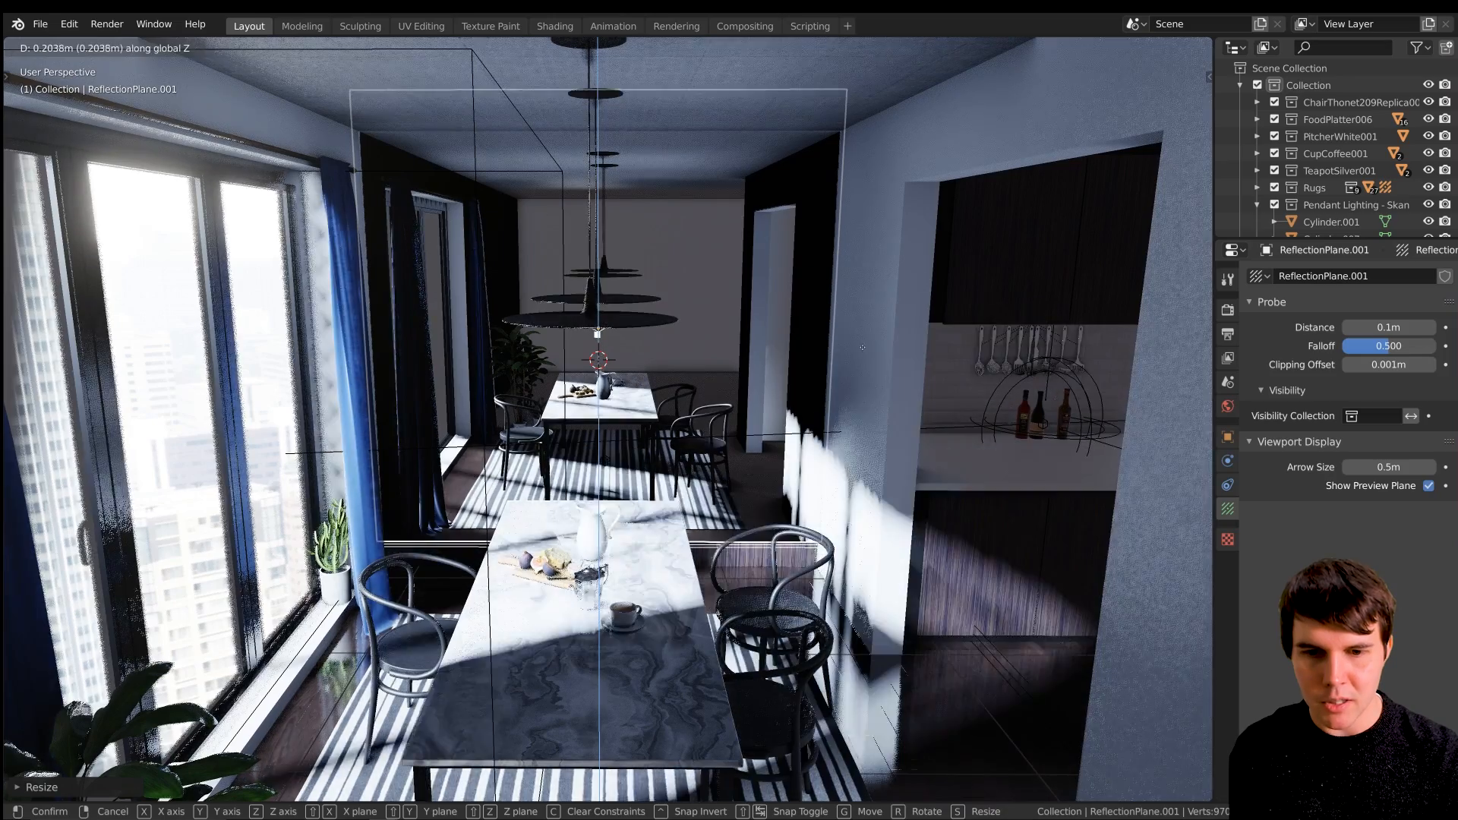
click(862, 359)
middle_drag(861, 359, 854, 358)
scroll(858, 358, up, 4)
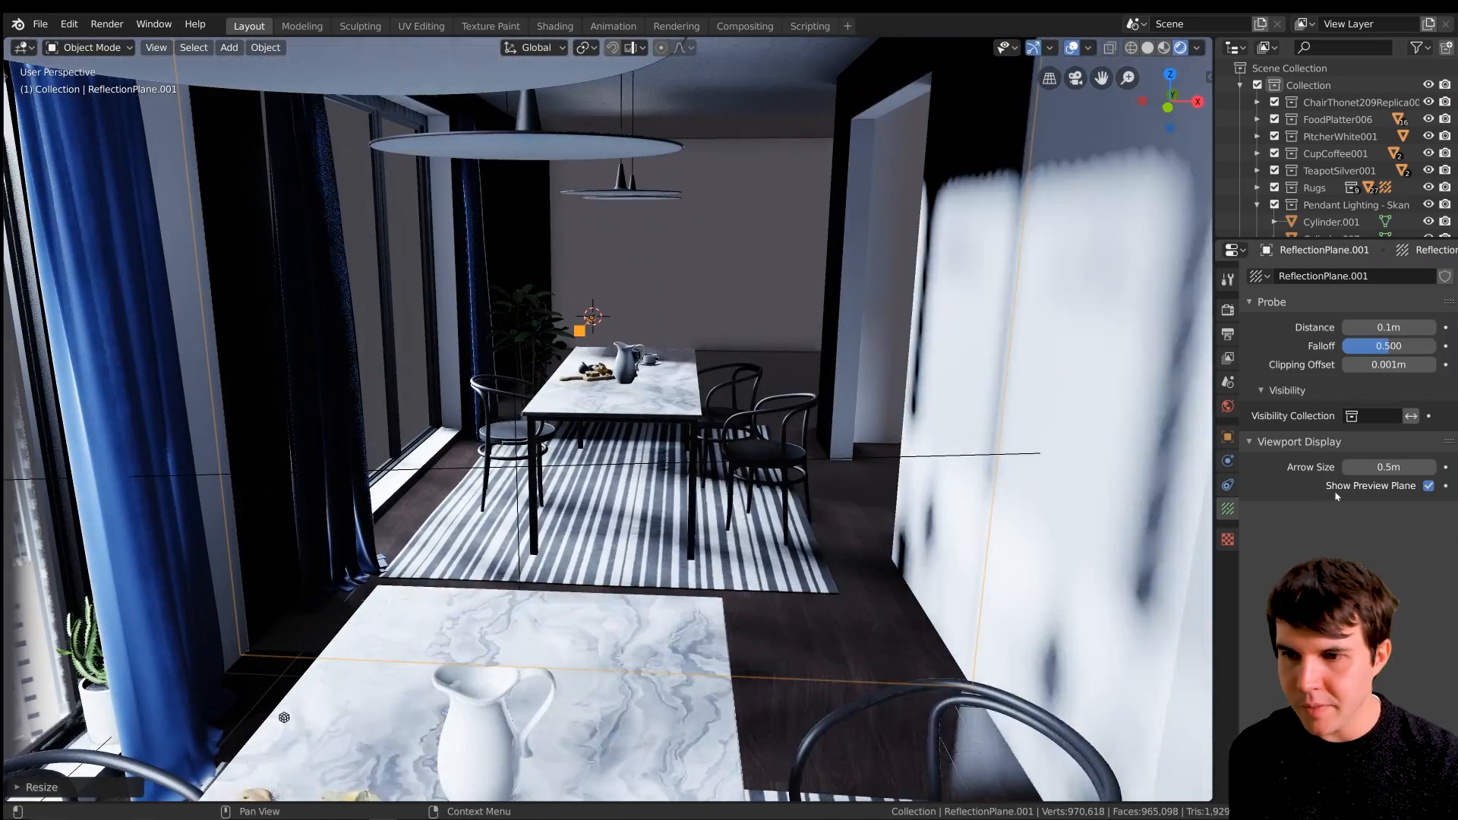
click(1428, 486)
scroll(854, 413, down, 4)
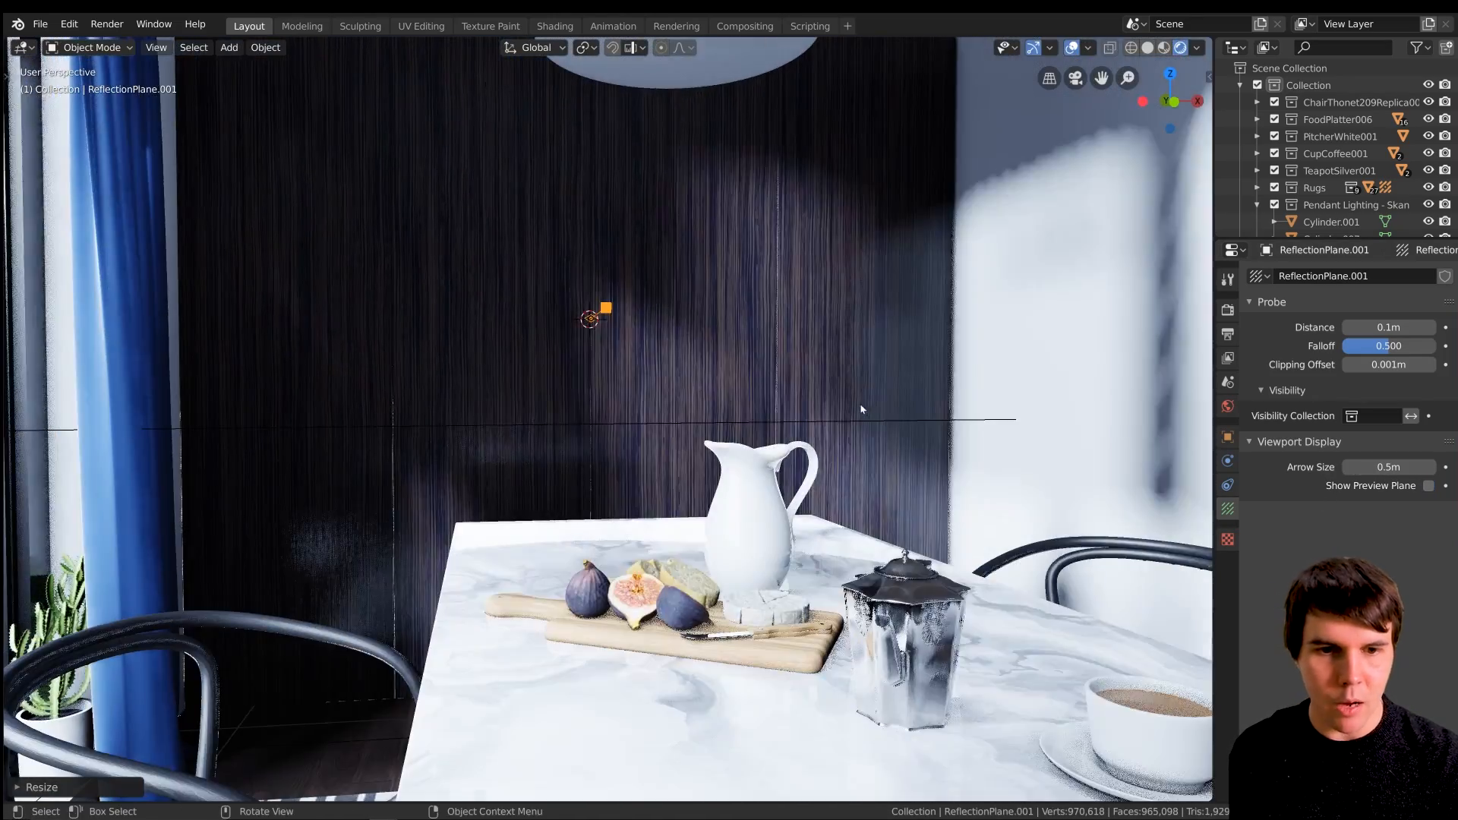
Select the wood wall panel, split the 3D viewport vertically and turn the new area into a Shader Editor.
click(533, 396)
scroll(534, 397, down, 5)
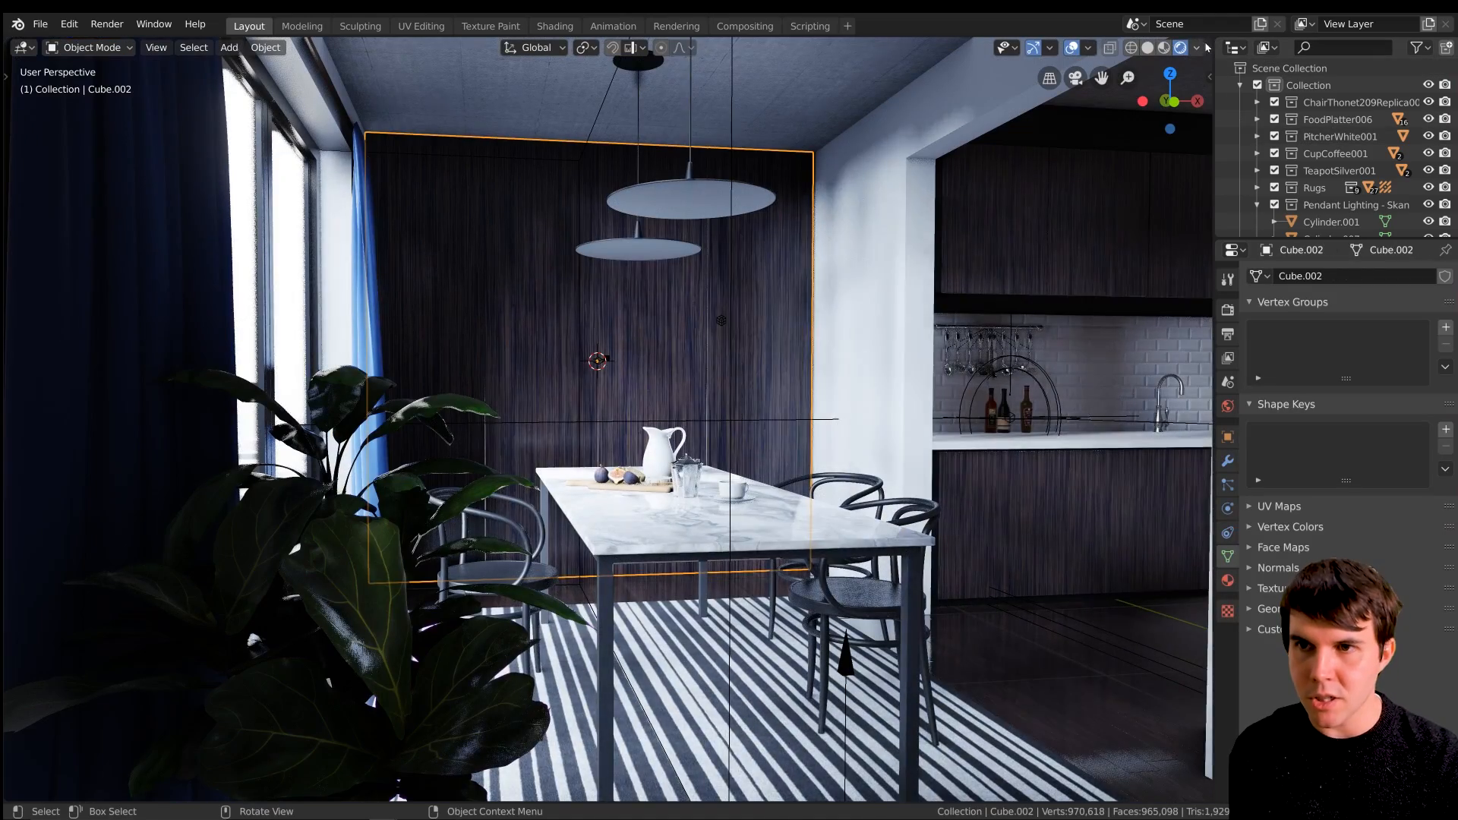
drag(1210, 41, 761, 84)
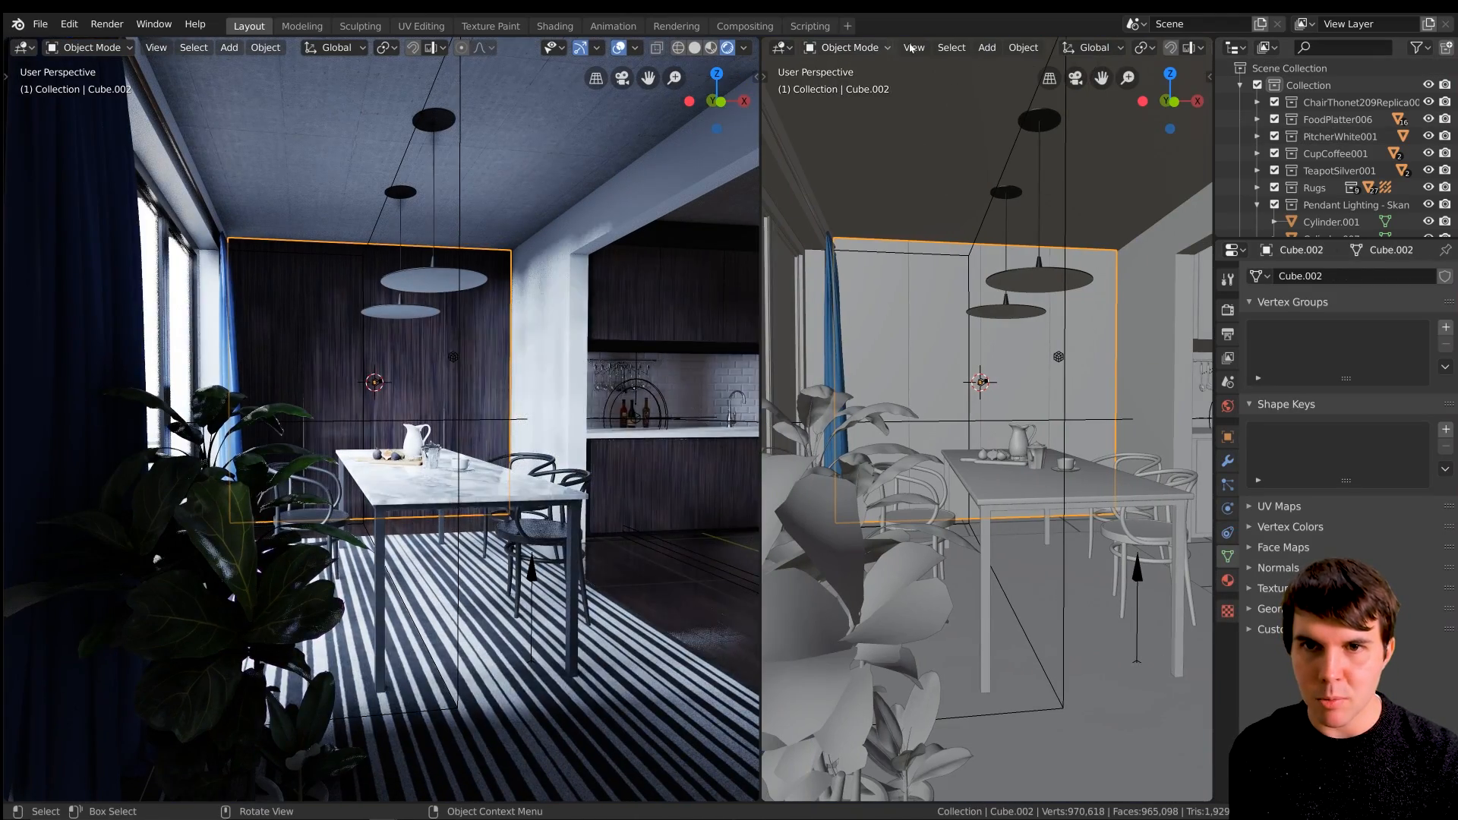
click(781, 47)
click(828, 168)
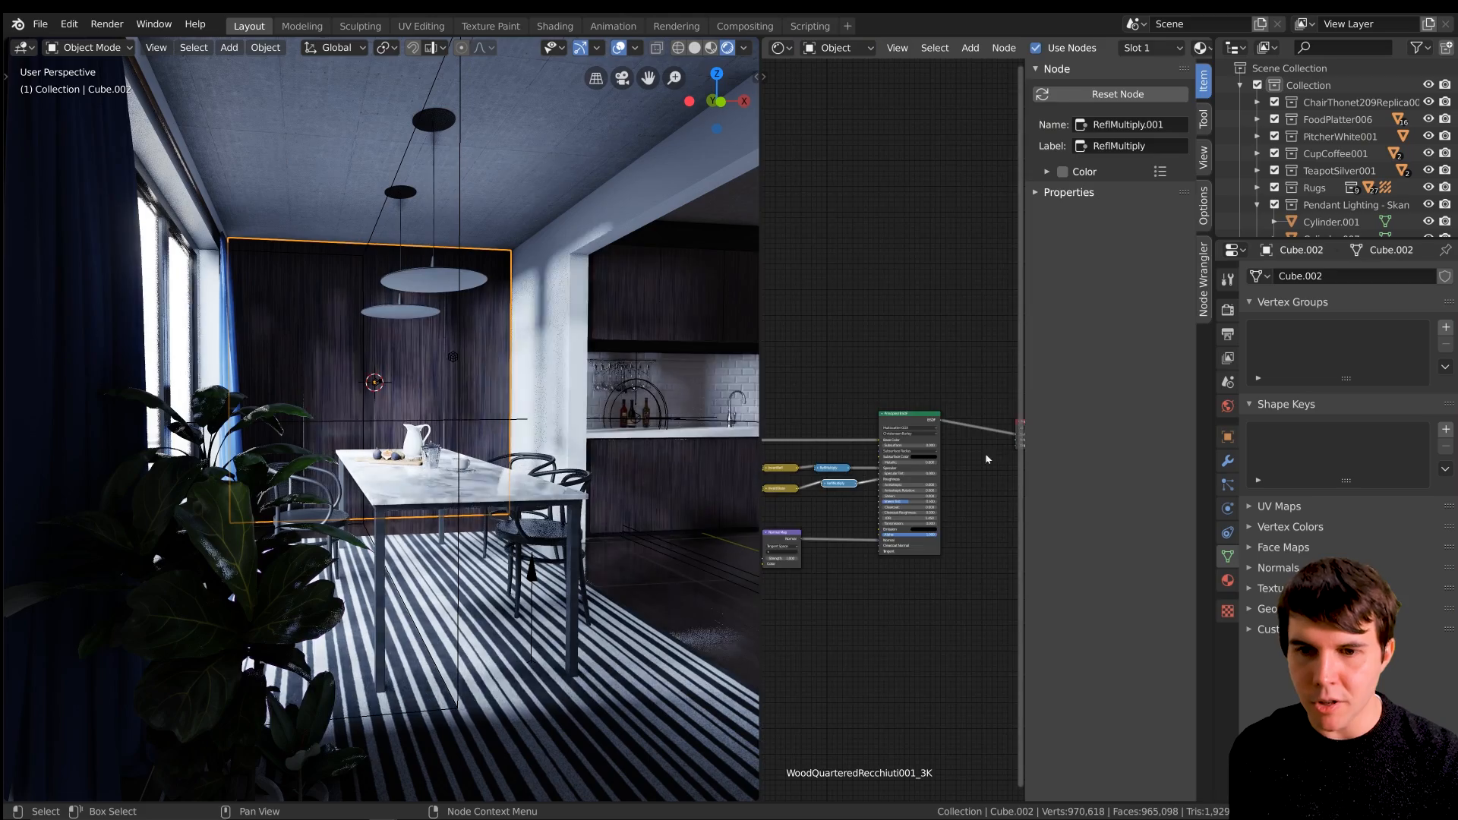
In the wood material, set the roughness multiply value to 0.200 and the normal map strength to 0.5.
scroll(944, 451, up, 4)
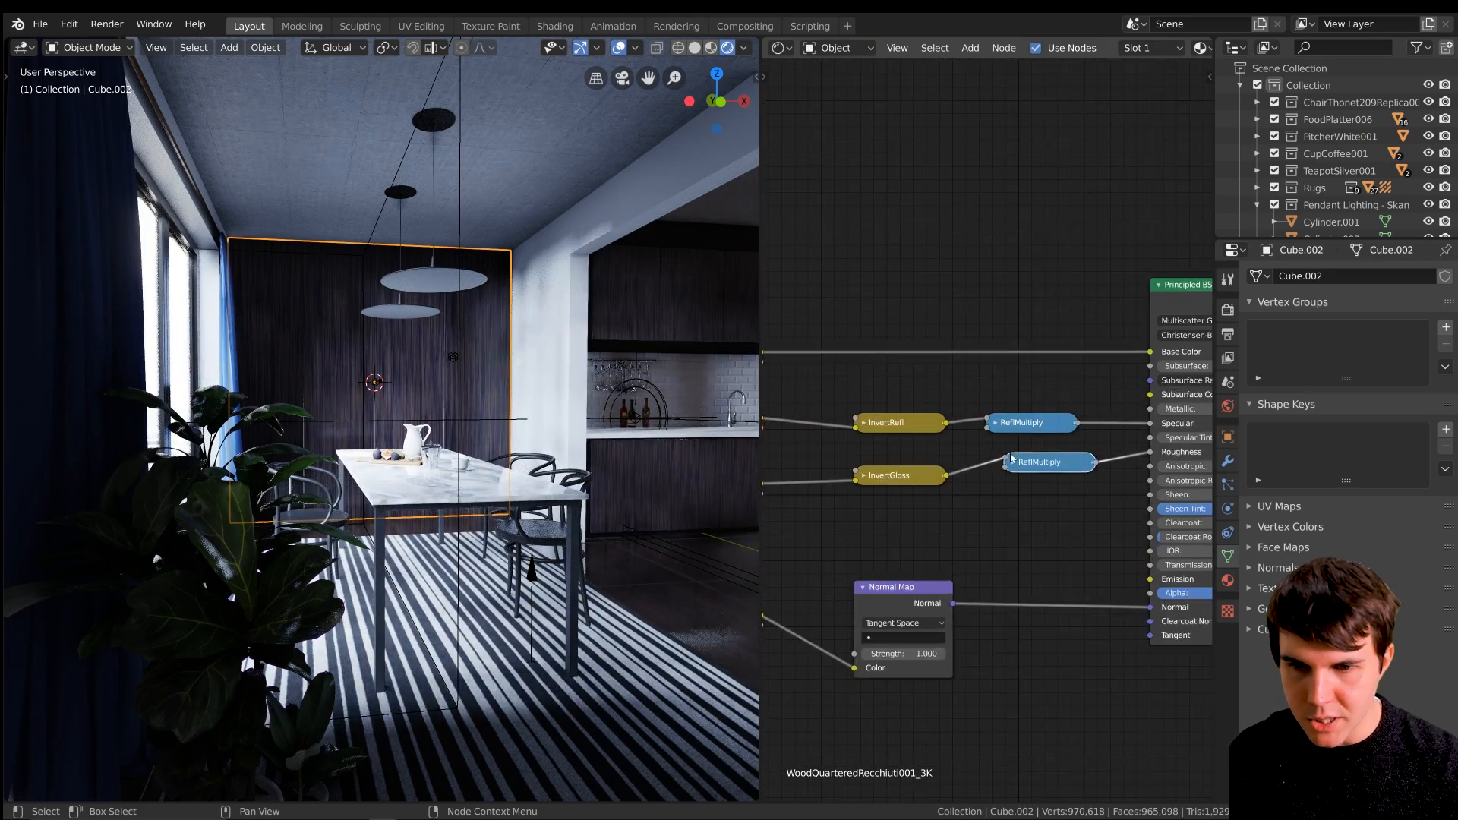
middle_drag(1143, 531, 1080, 463)
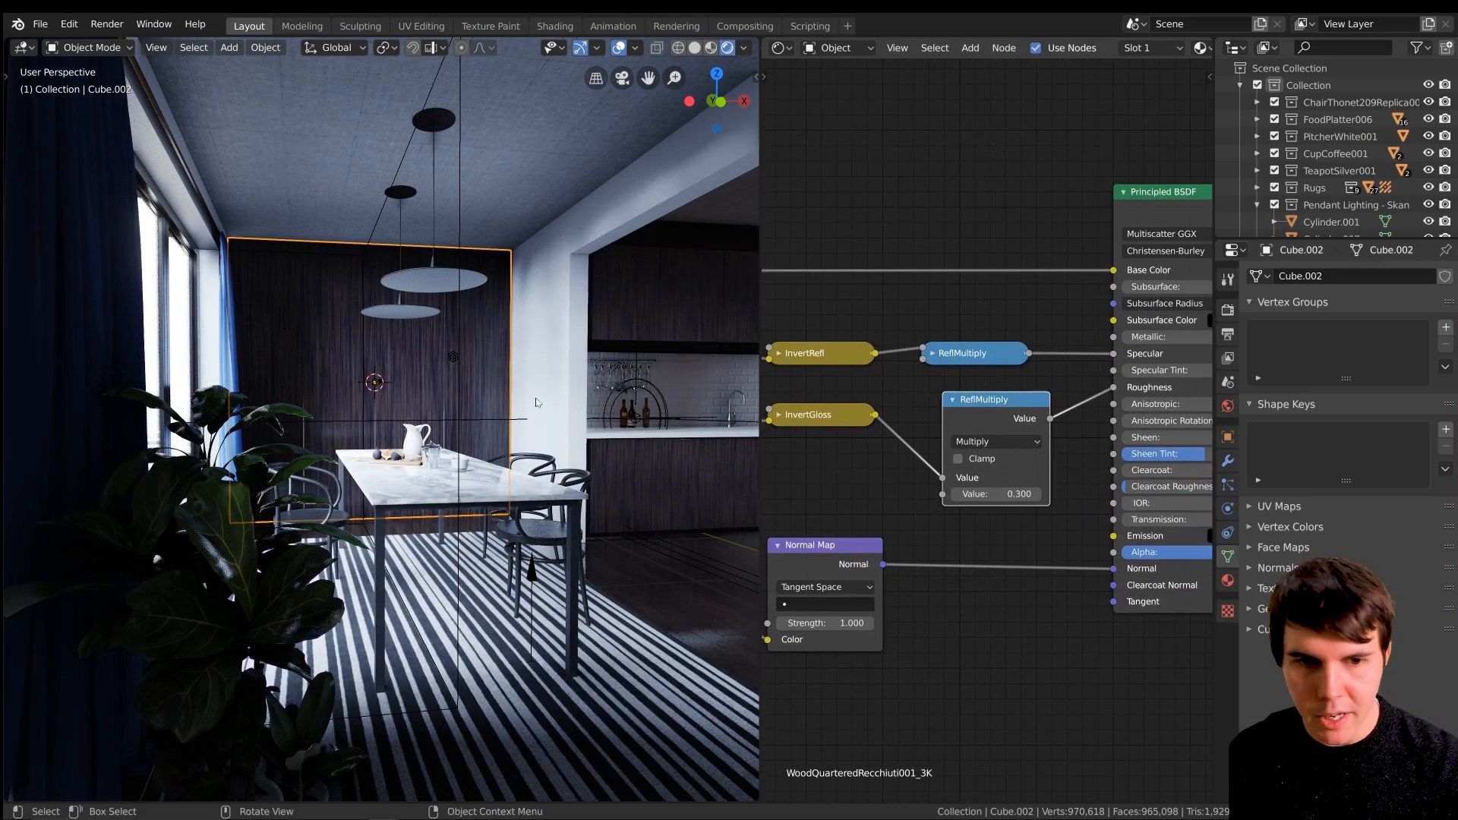
scroll(547, 398, up, 6)
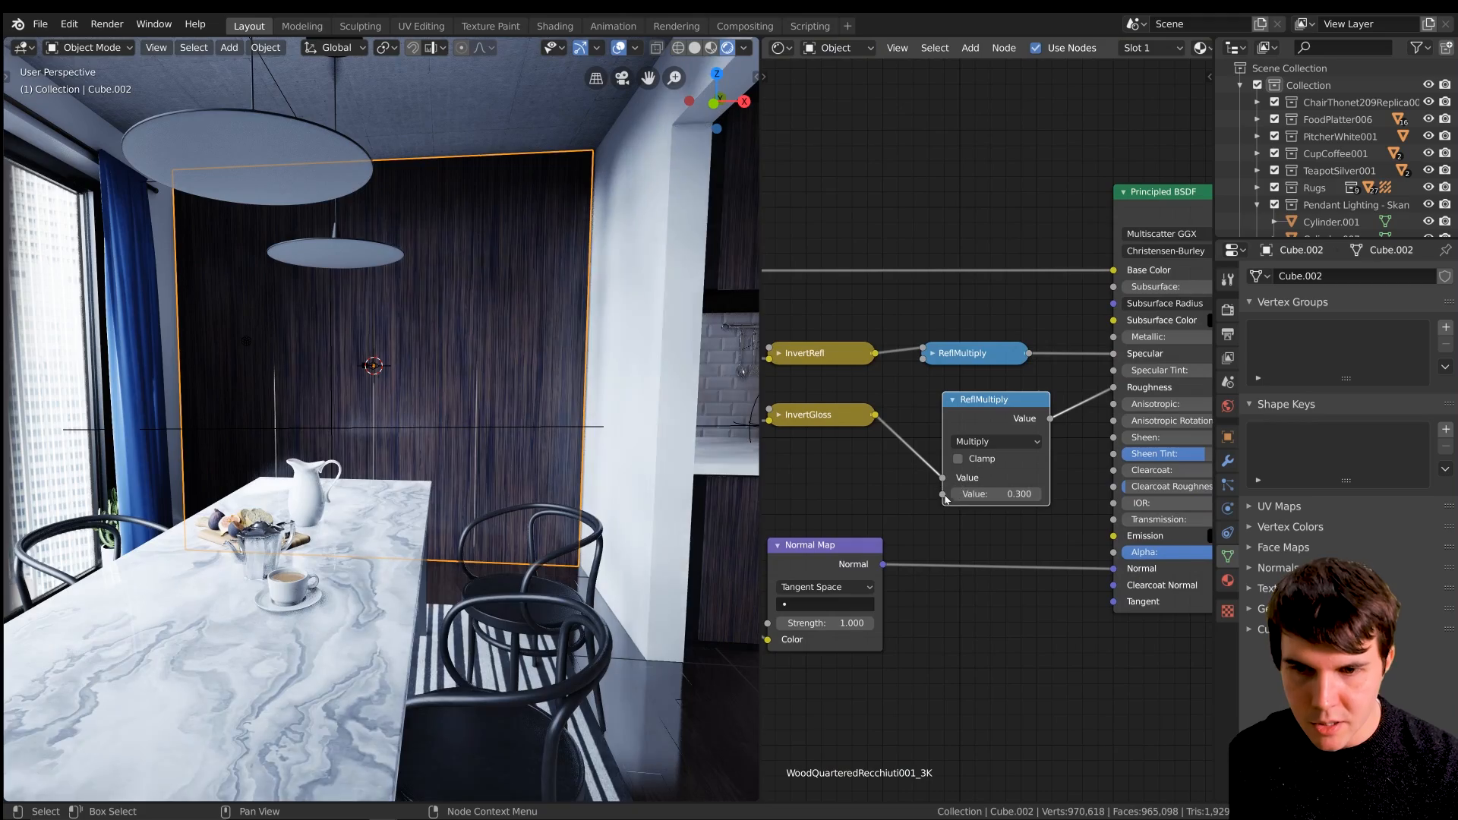
click(956, 494)
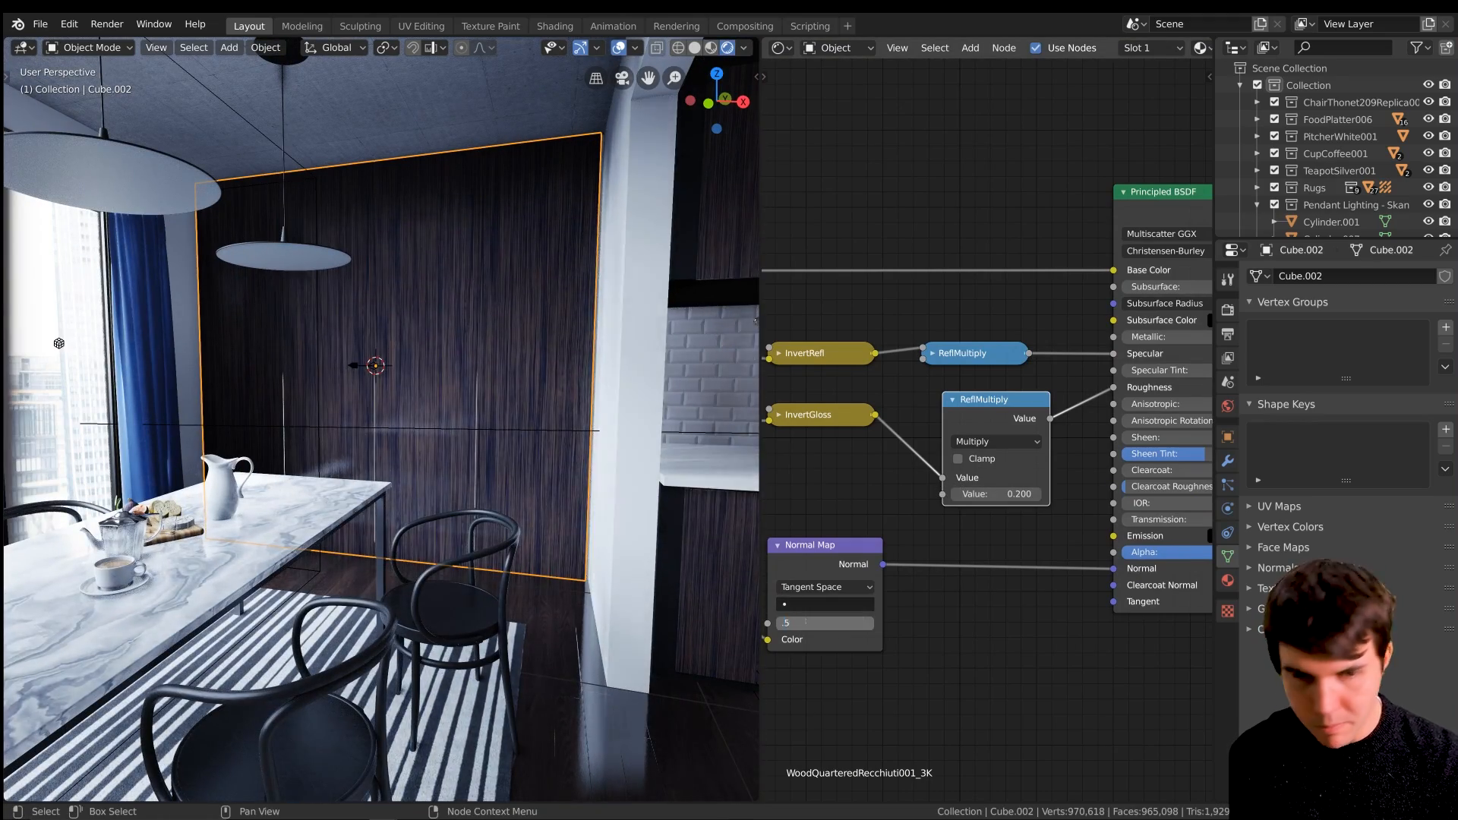
key(Return)
Select the wood wall's reflection plane and alternately hide and show it to compare the wall's reflections.
mouse_move(351, 386)
middle_down()
mouse_move(411, 386)
mouse_move(361, 391)
middle_up()
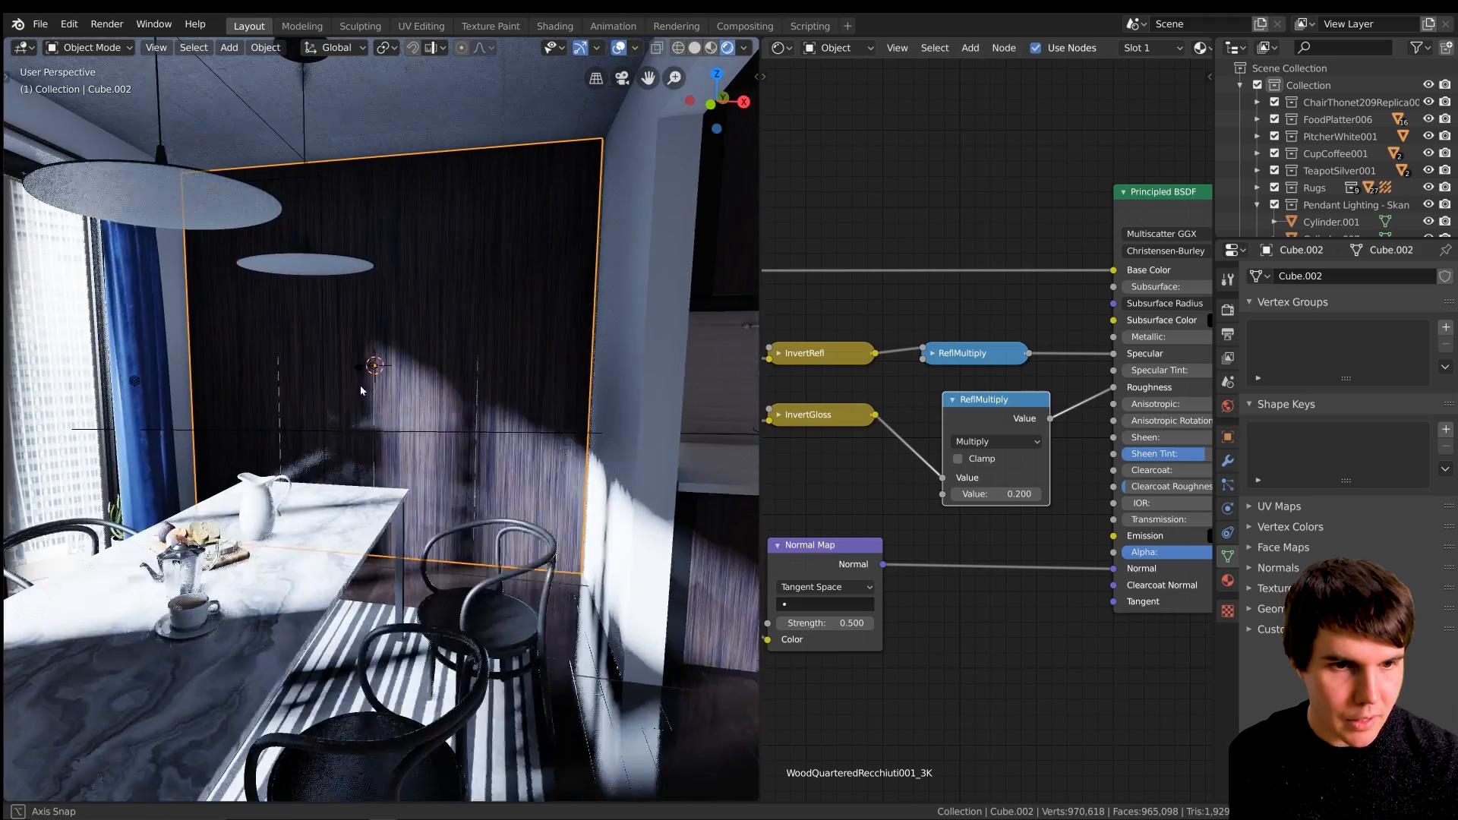
click(408, 392)
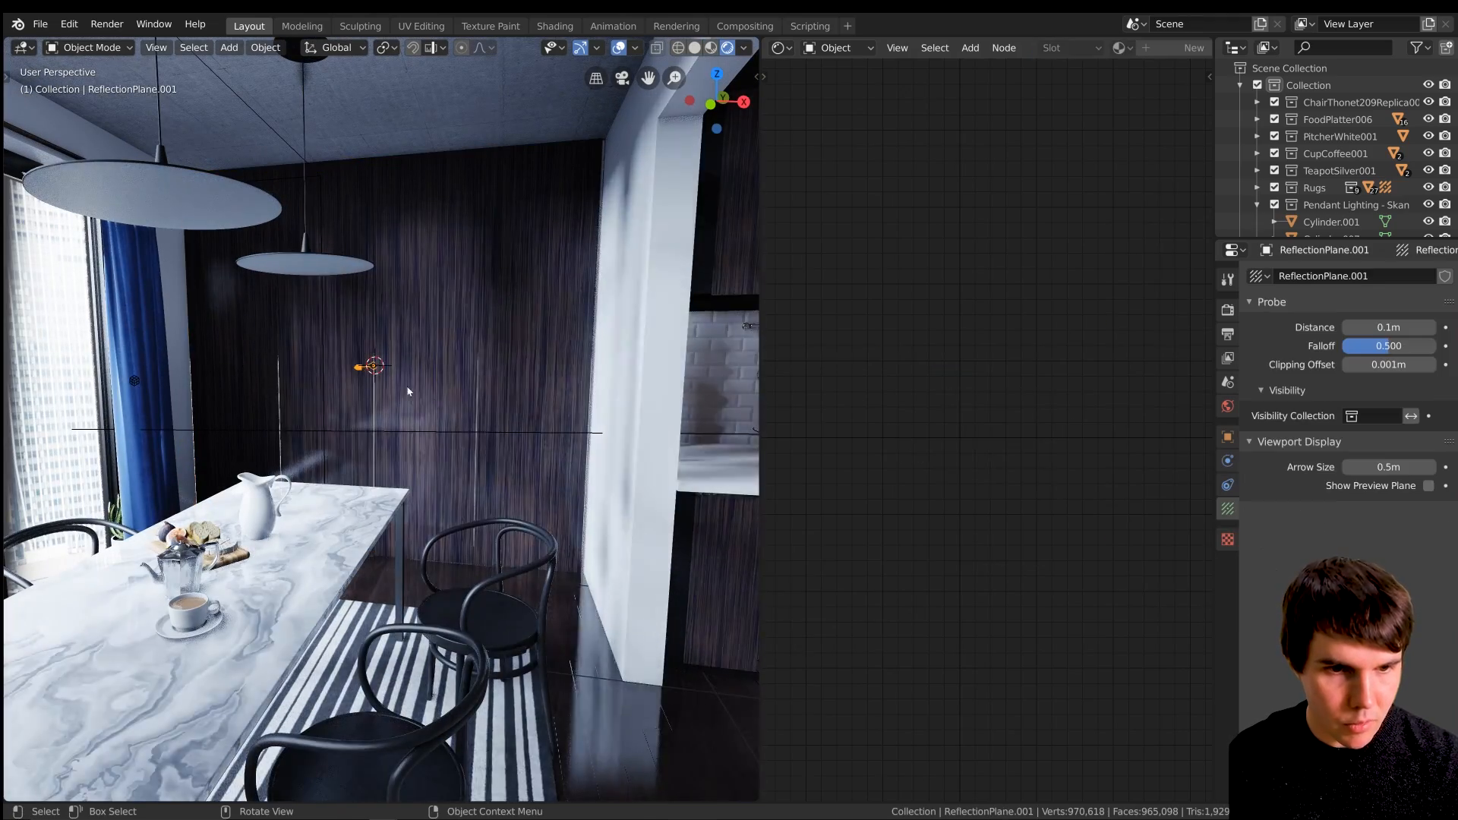
scroll(436, 403, up, 3)
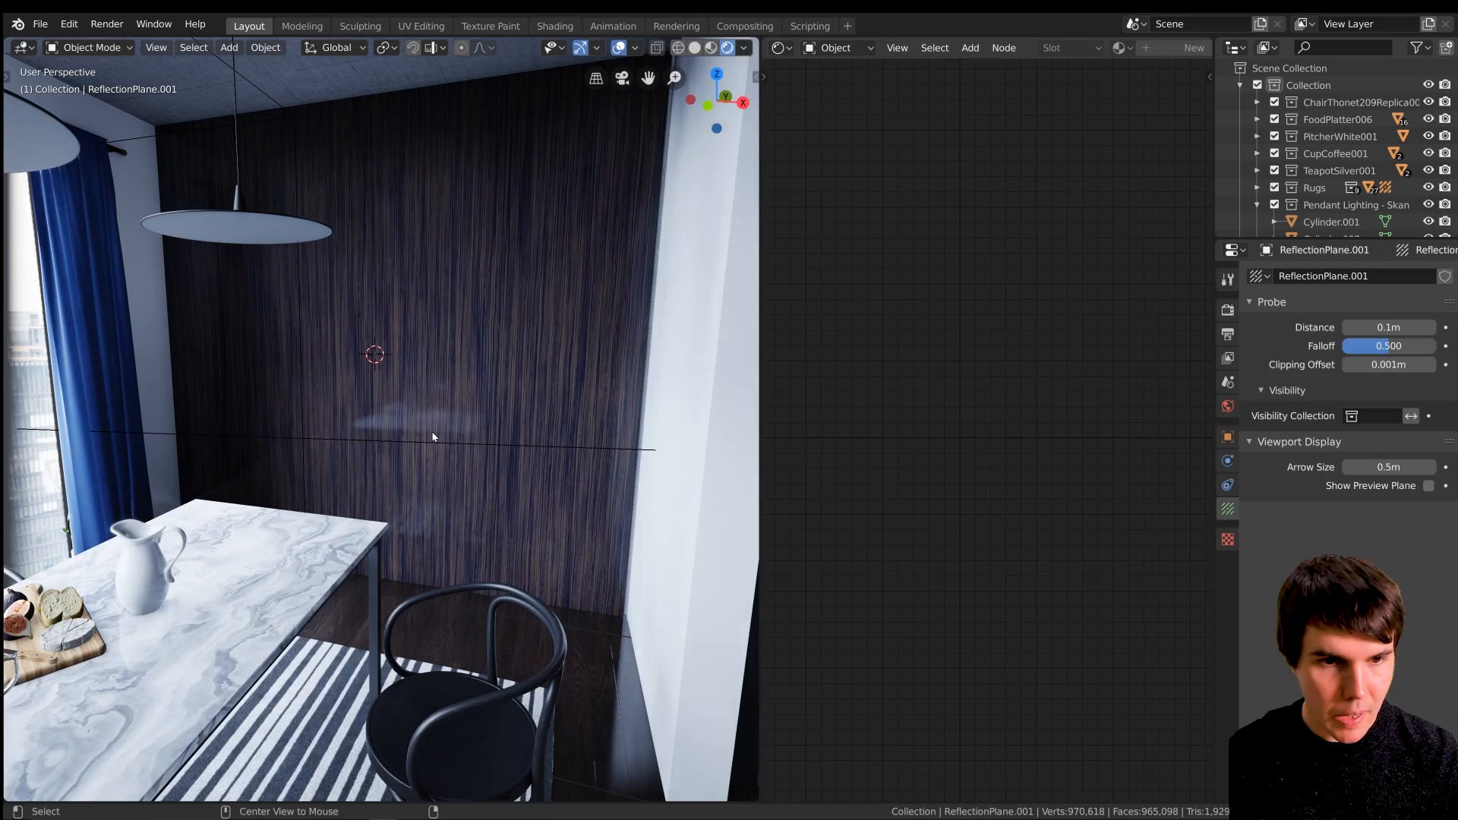
key(alt+h)
scroll(435, 441, up, 5)
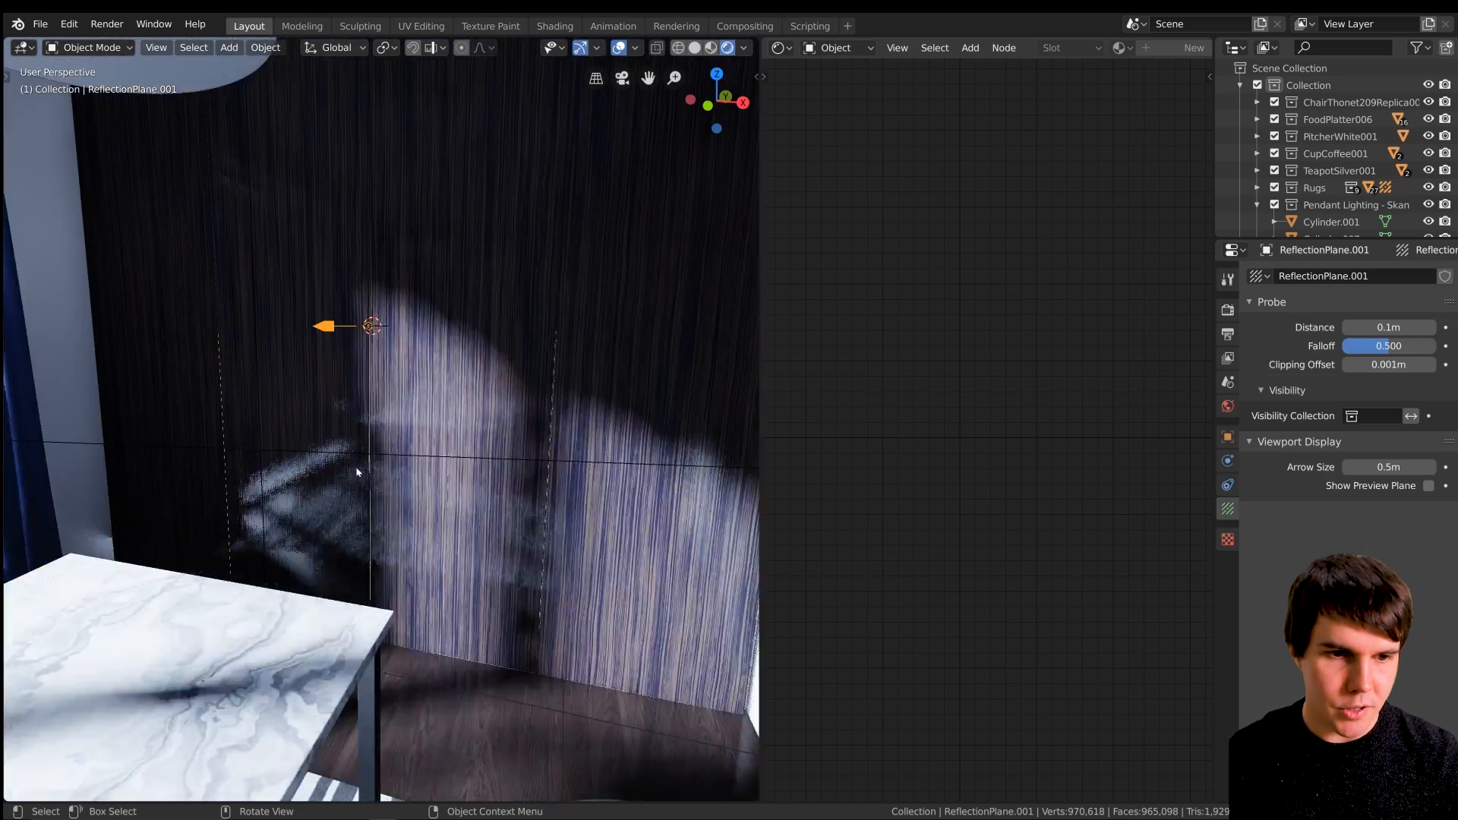
scroll(293, 489, down, 4)
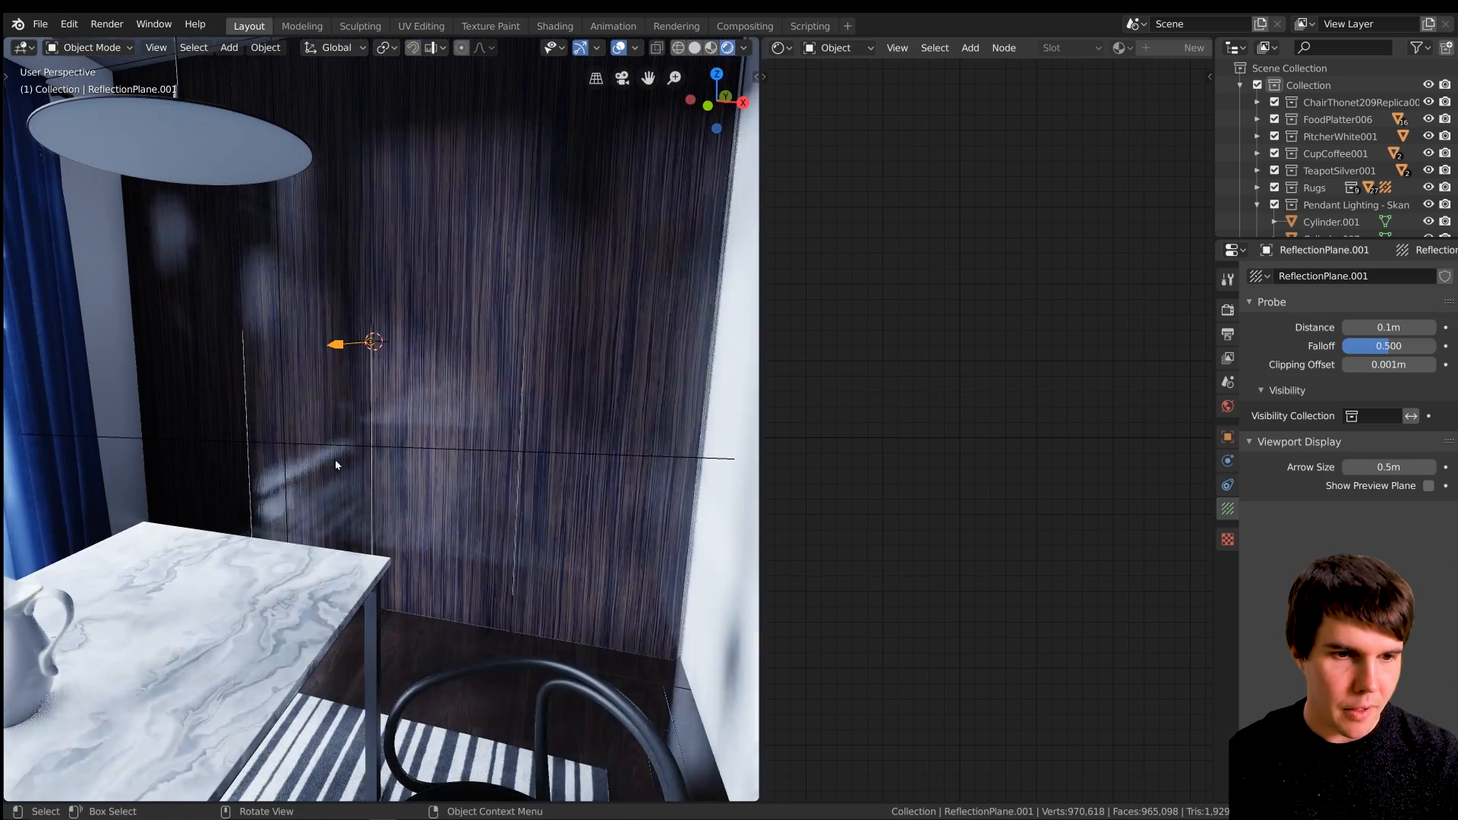
key(h)
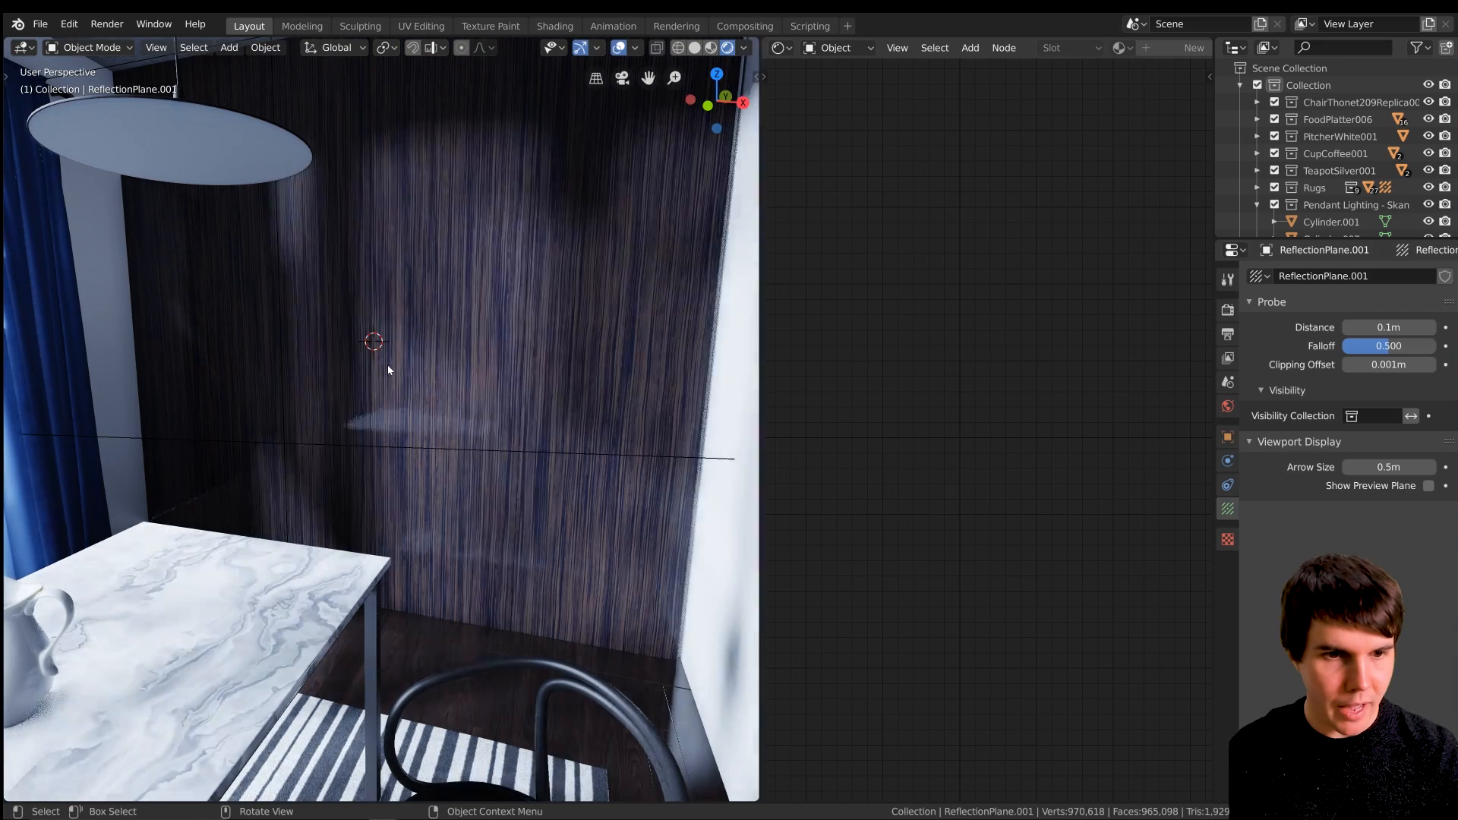
key(alt+h)
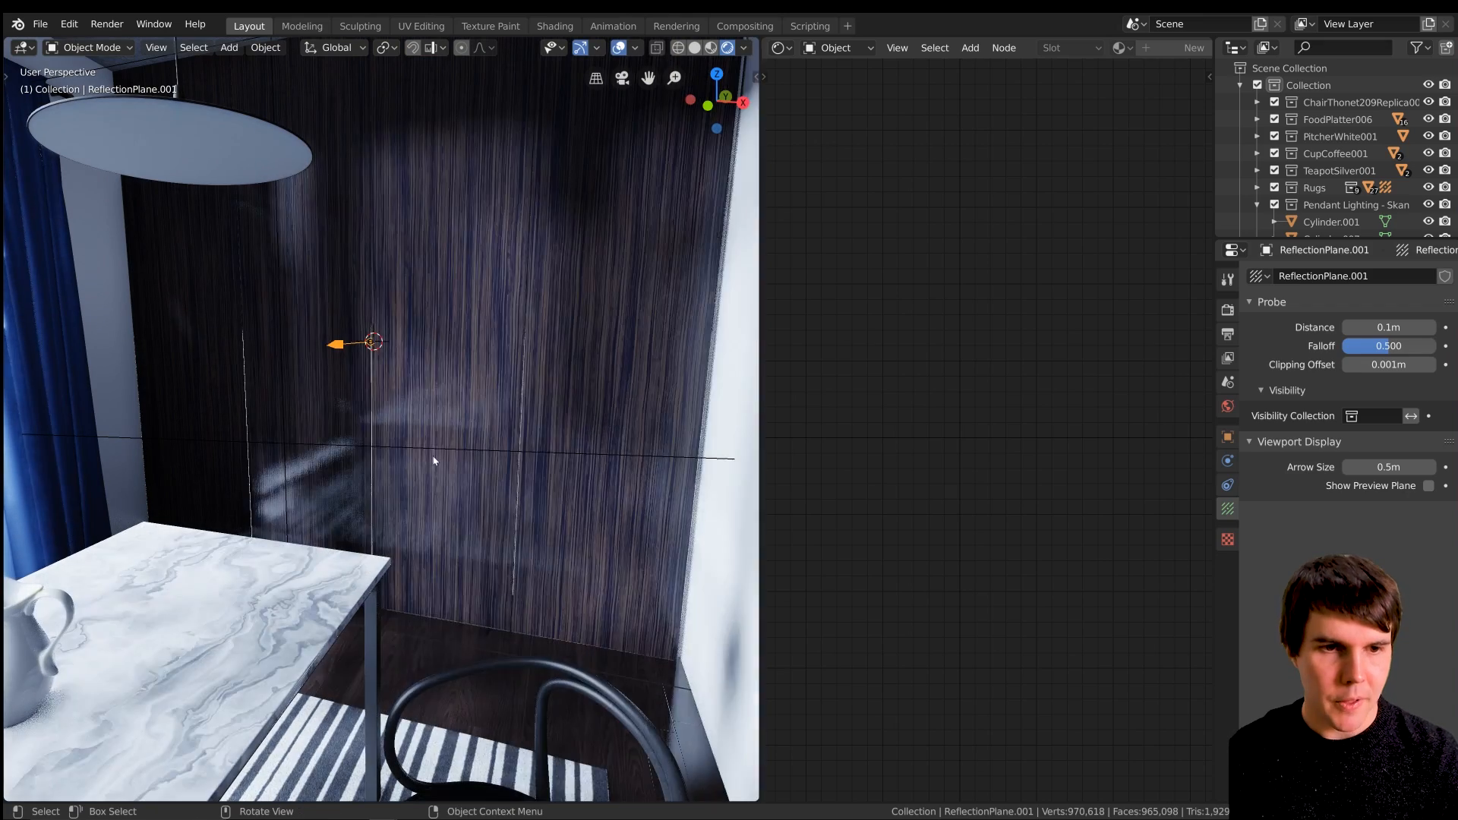
middle_drag(469, 399, 347, 514)
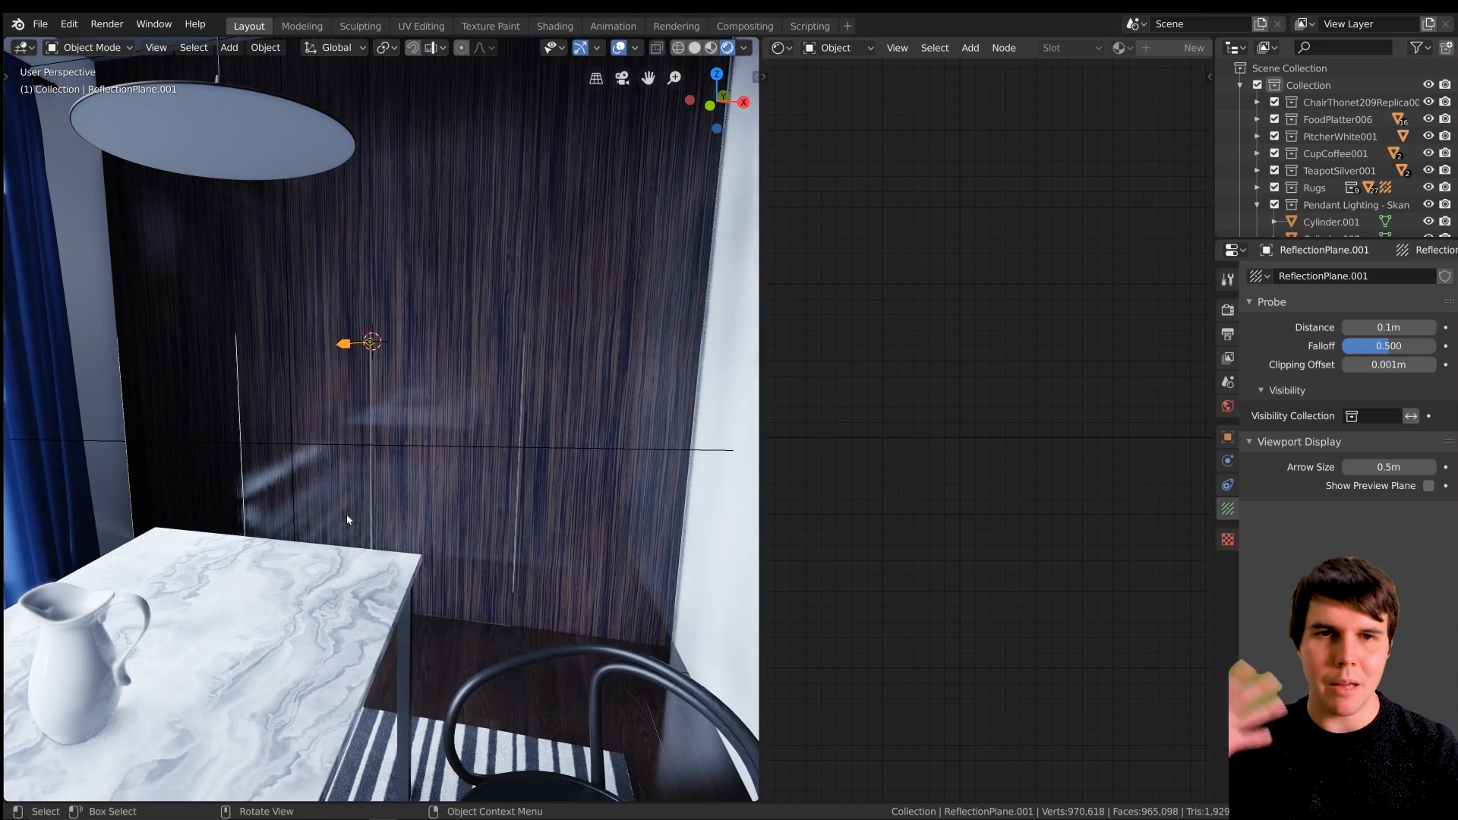
middle_drag(348, 512, 449, 461)
Select the silver teapot on the table and snap the 3D cursor to it.
scroll(363, 497, down, 6)
scroll(391, 486, up, 7)
scroll(471, 465, down, 2)
scroll(448, 461, up, 1)
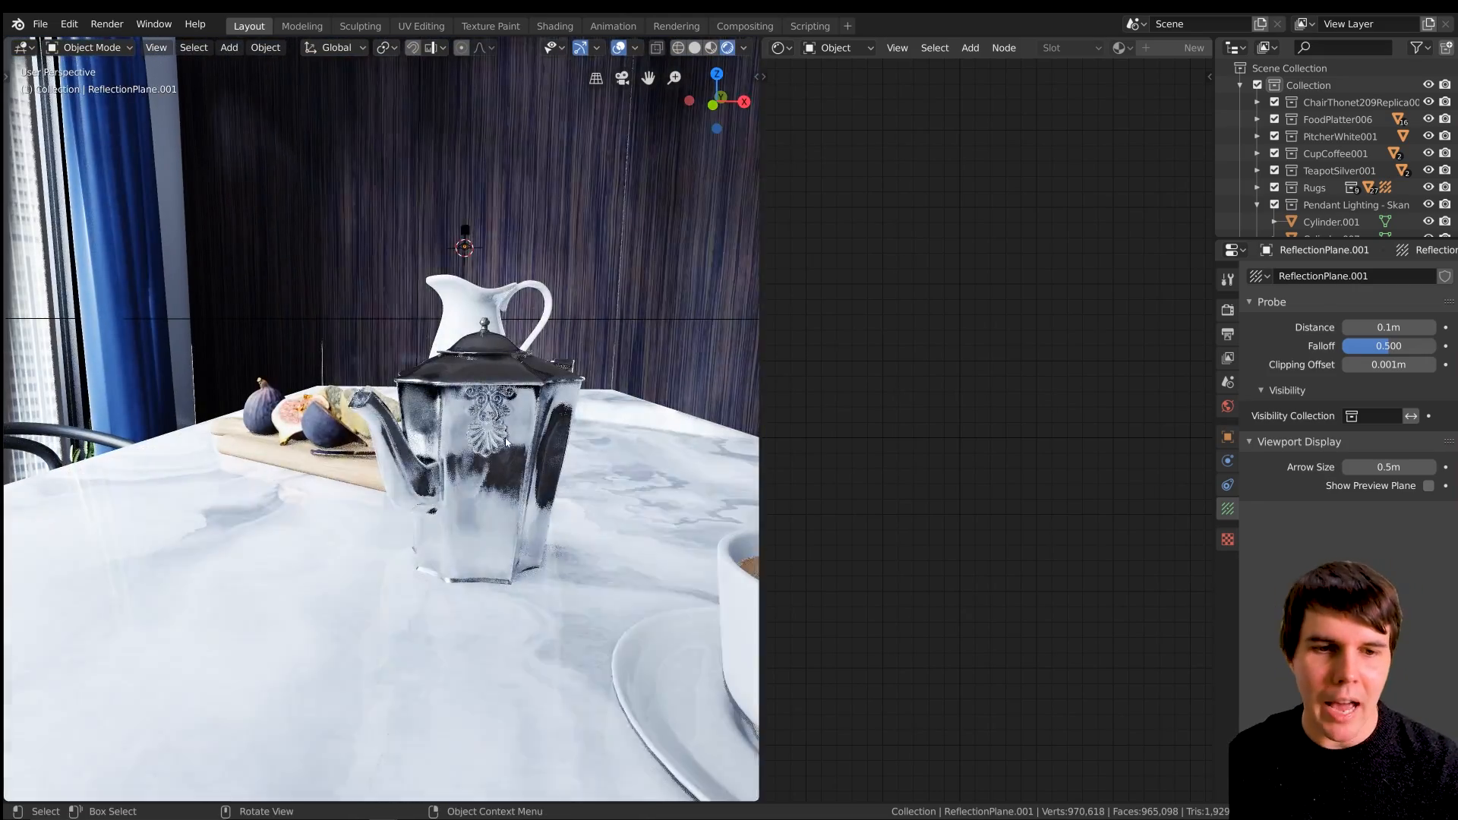
click(501, 436)
scroll(504, 436, down, 3)
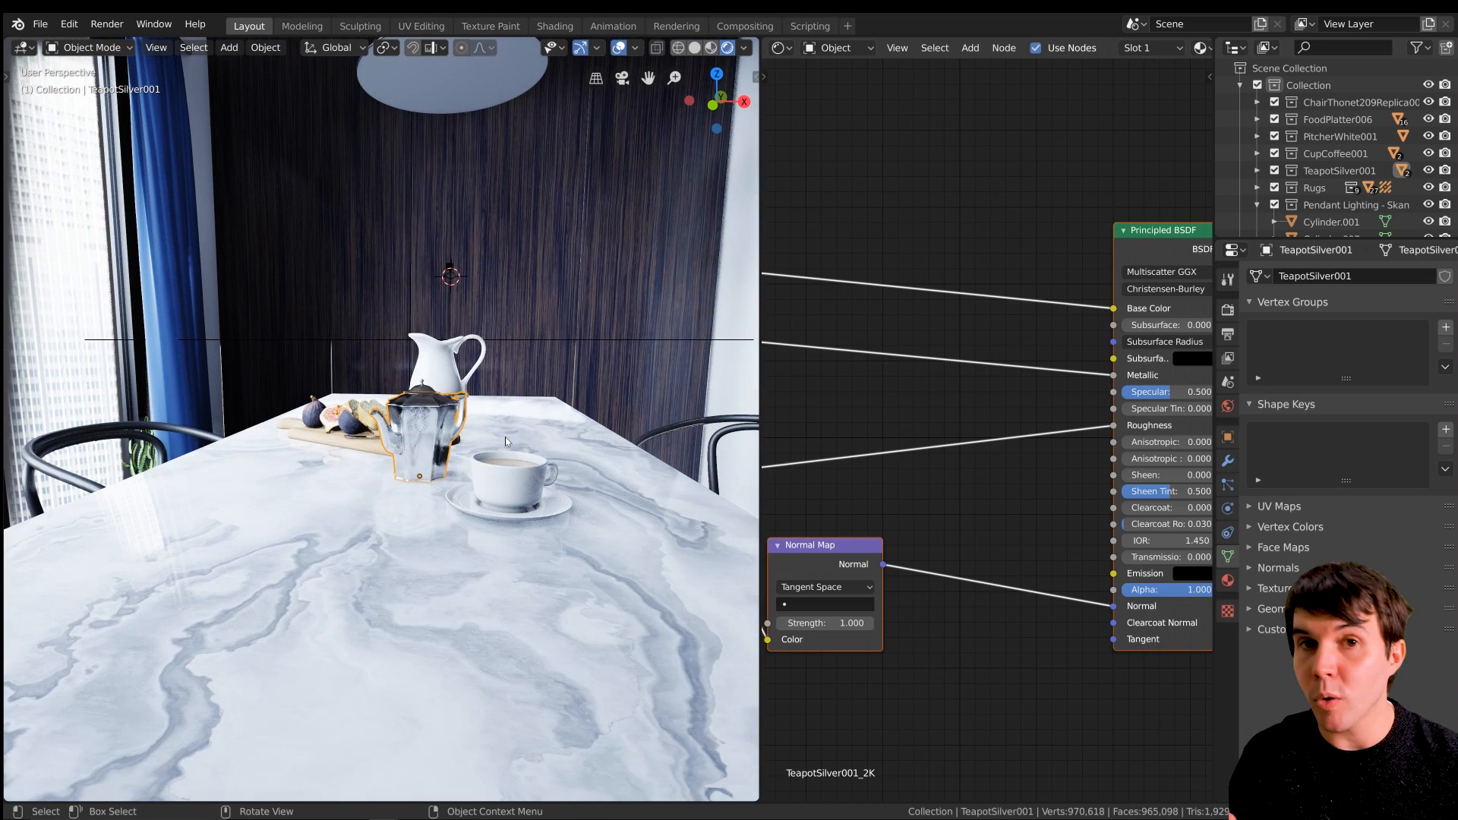
key(shift+s)
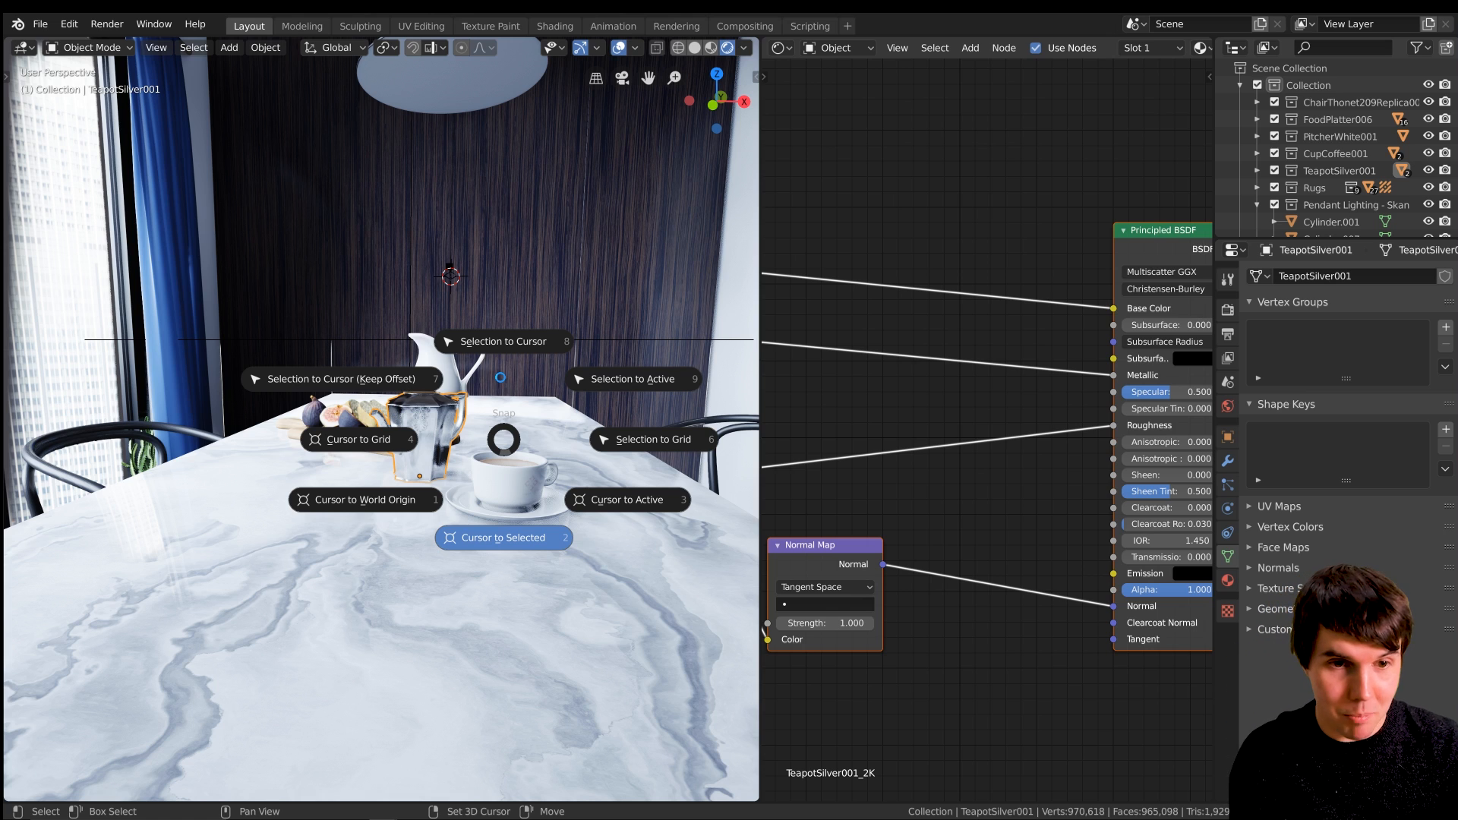
key(2)
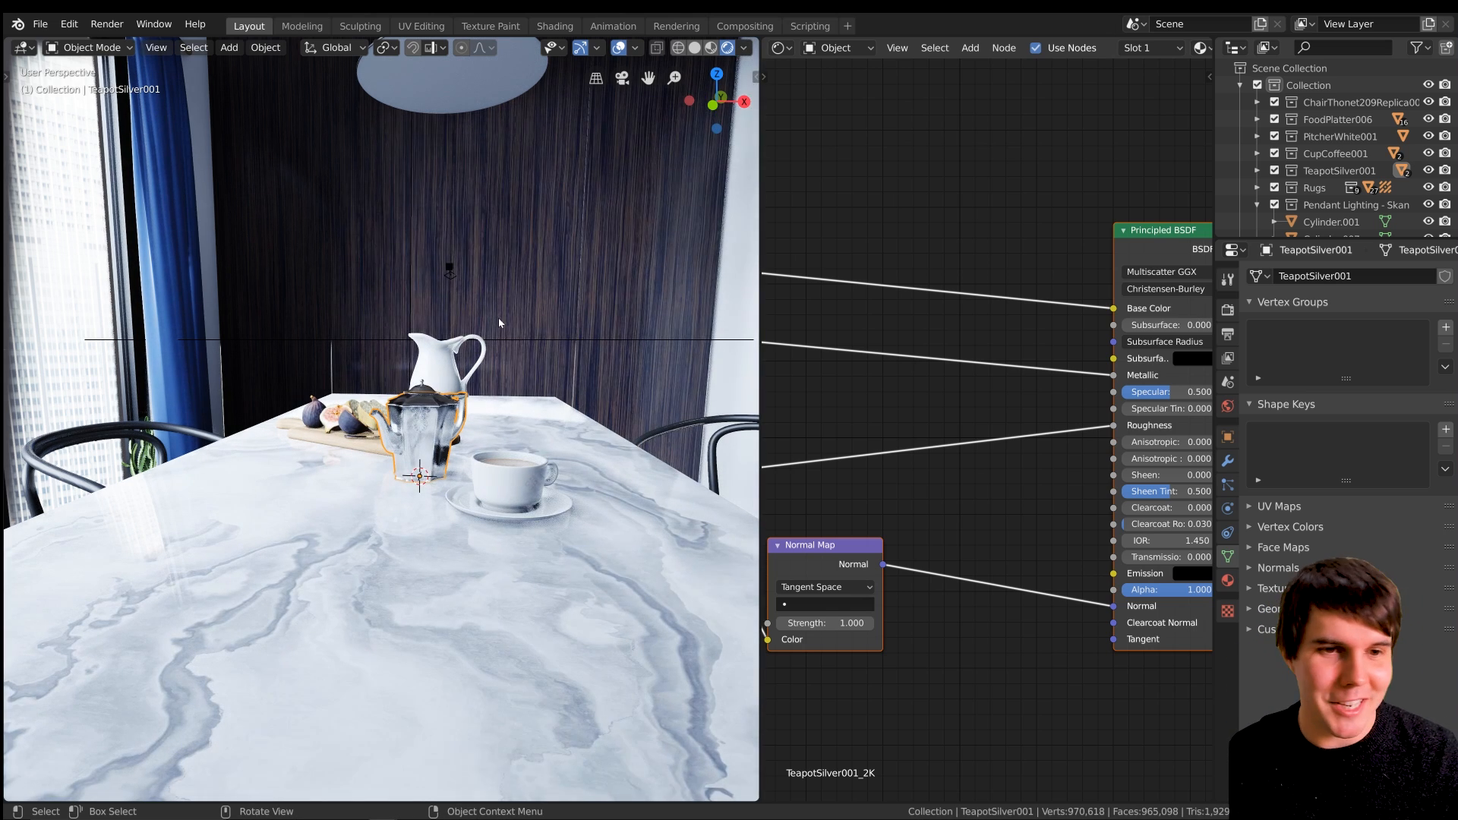
Add a Reflection Cubemap light probe at the teapot and set its radius to 0.23 m.
key(shift+a)
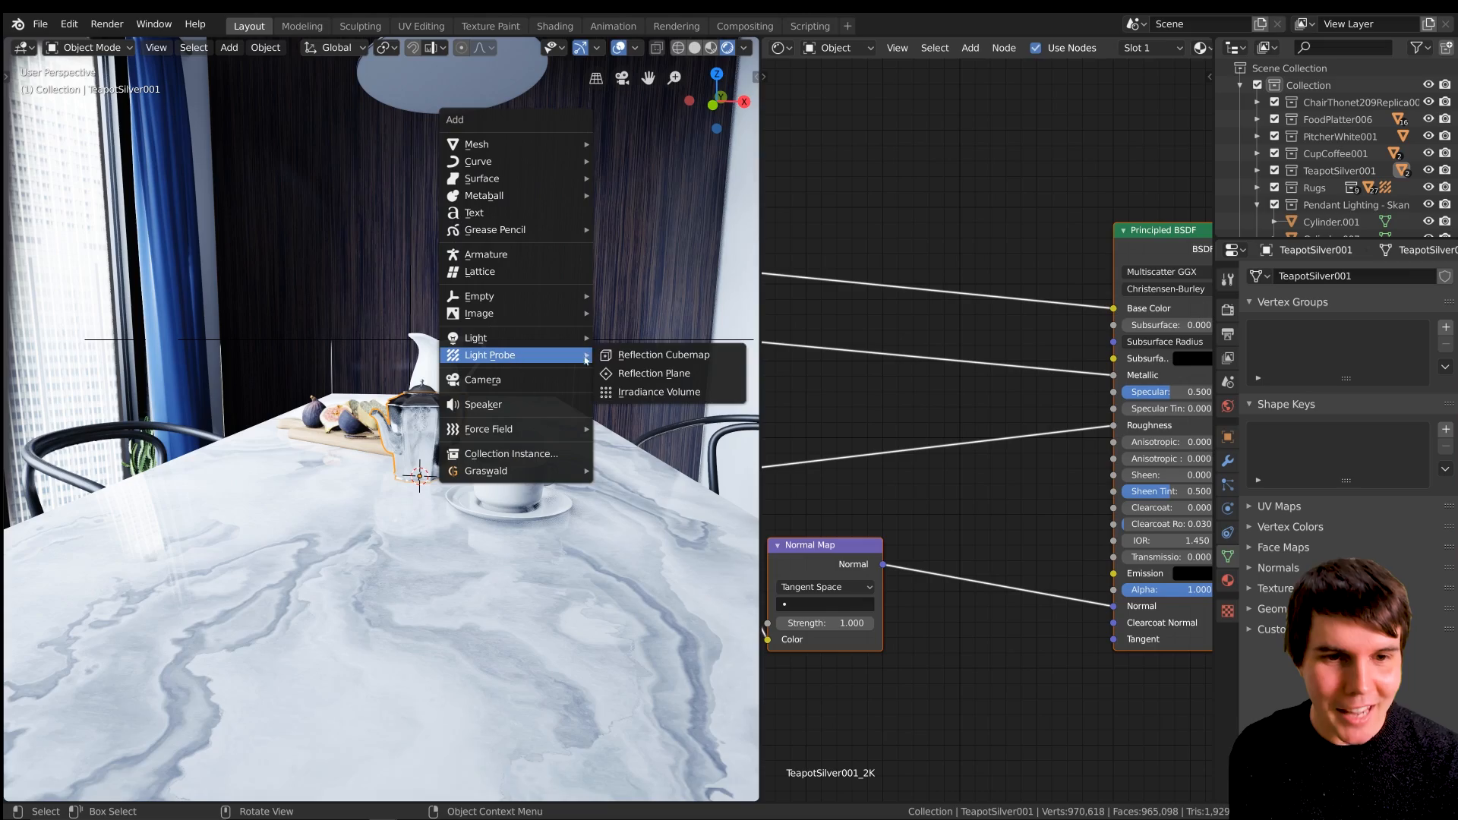
click(708, 361)
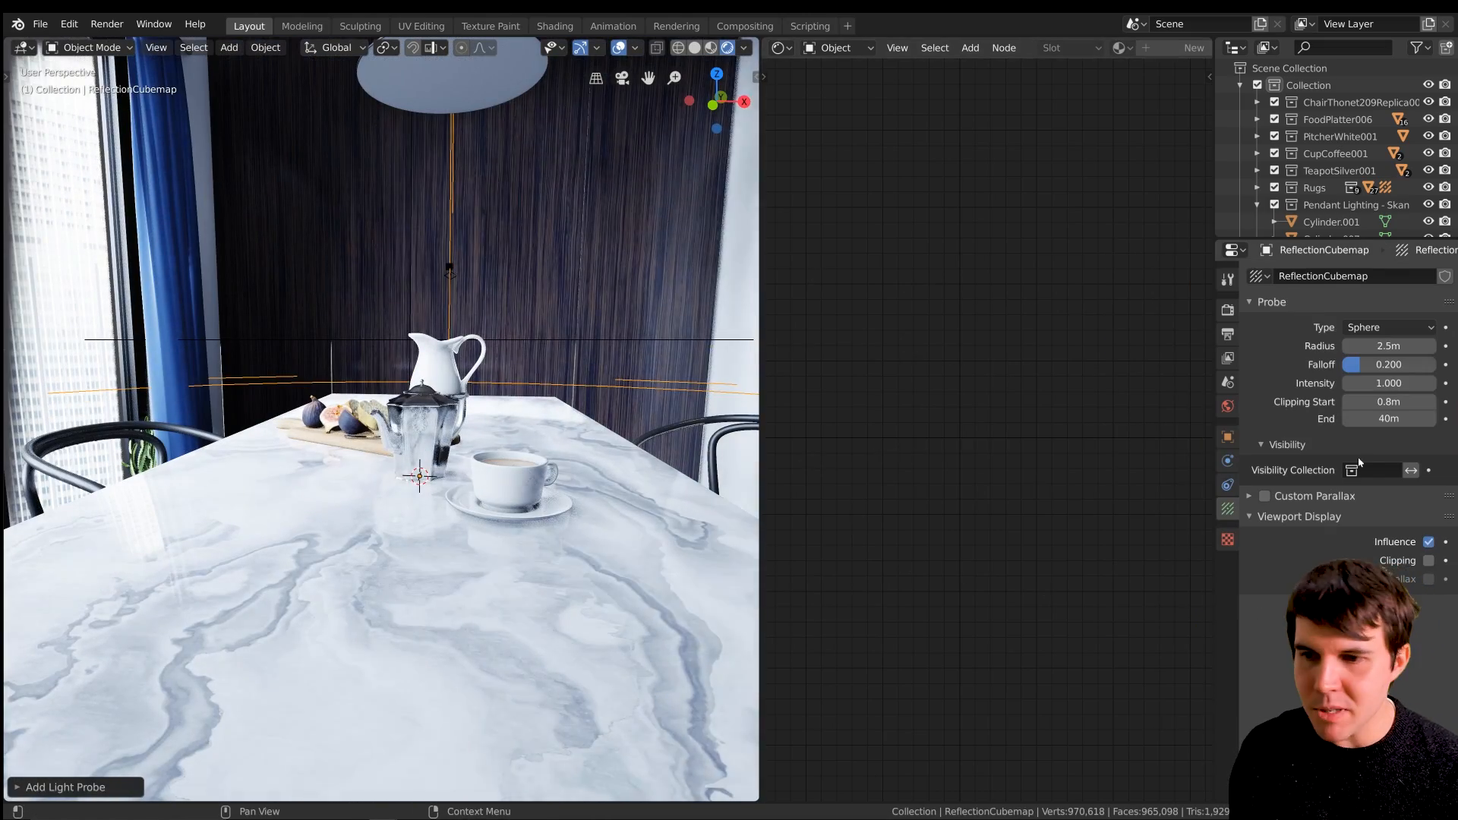
drag(1389, 346, 1343, 346)
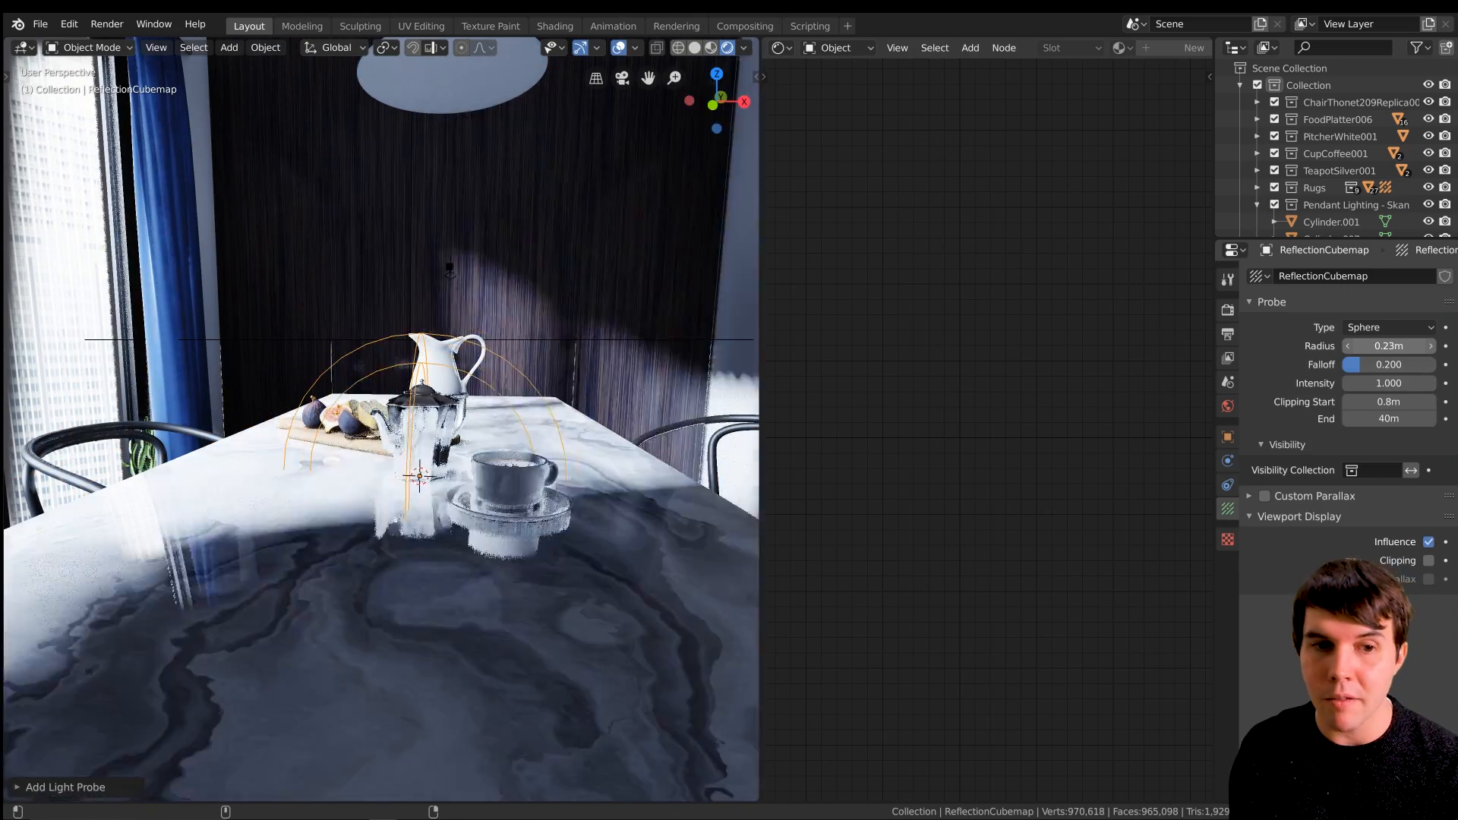
Move the reflection cubemap up along global Z to about the middle of the teapot.
scroll(599, 331, up, 3)
middle_drag(599, 330, 574, 329)
key(g)
key(z)
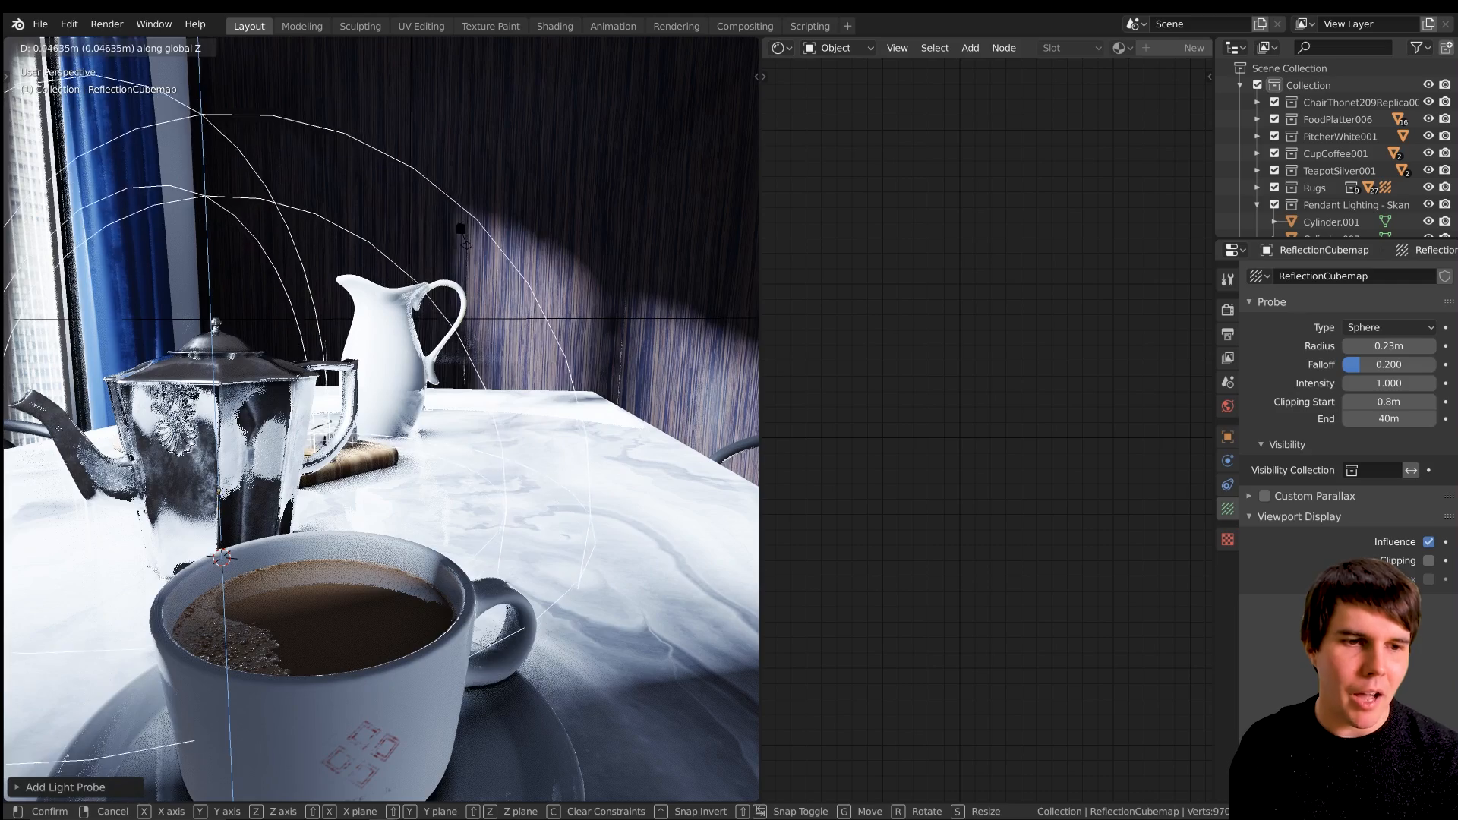
click(273, 275)
Examine the reflections on the silver teapot within the cubemap's influence, from close up and from across the room.
scroll(275, 278, down, 7)
scroll(299, 281, up, 3)
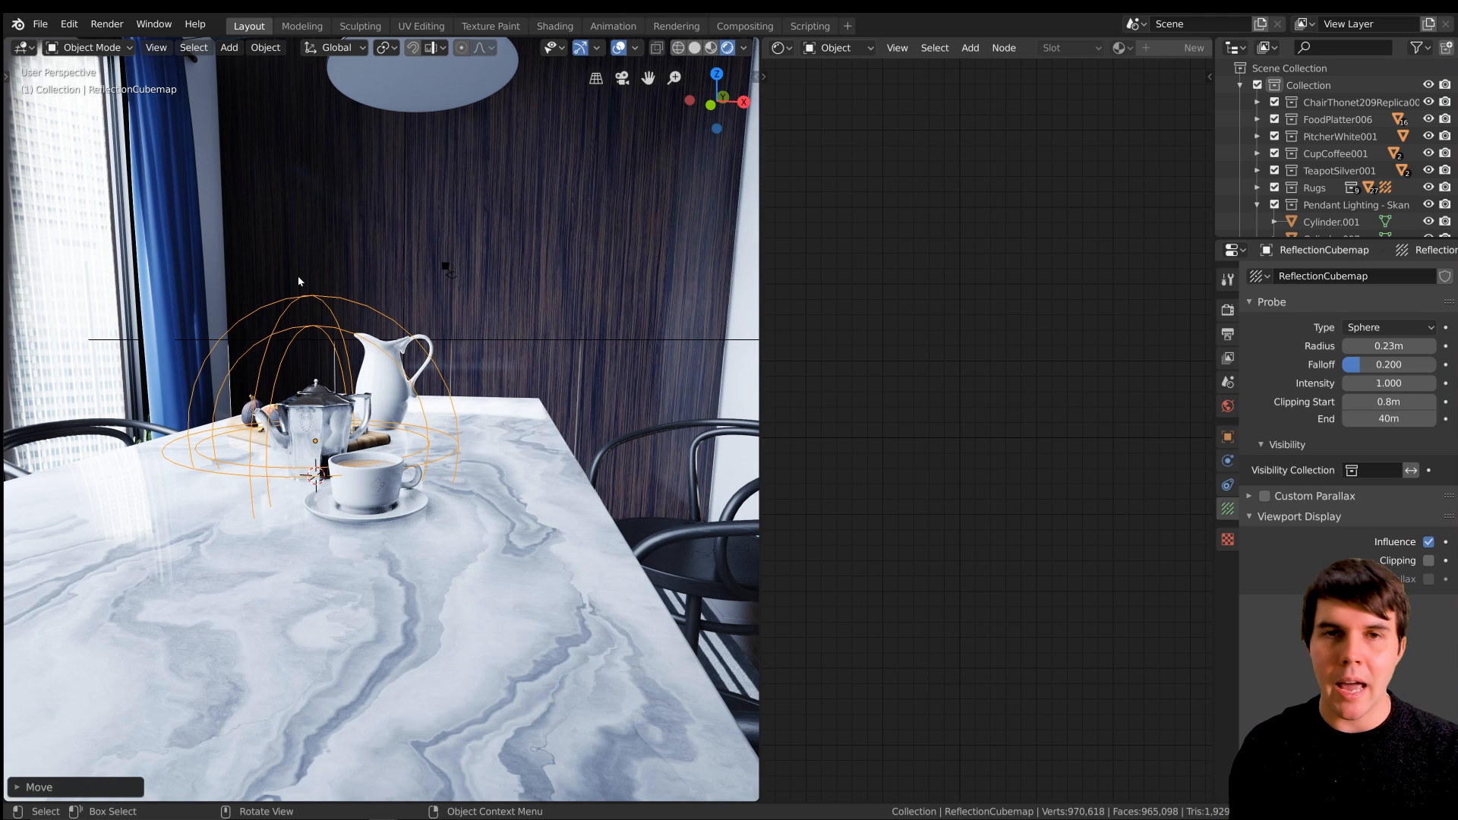
shift+middle_drag(319, 412, 439, 428)
scroll(438, 427, up, 2)
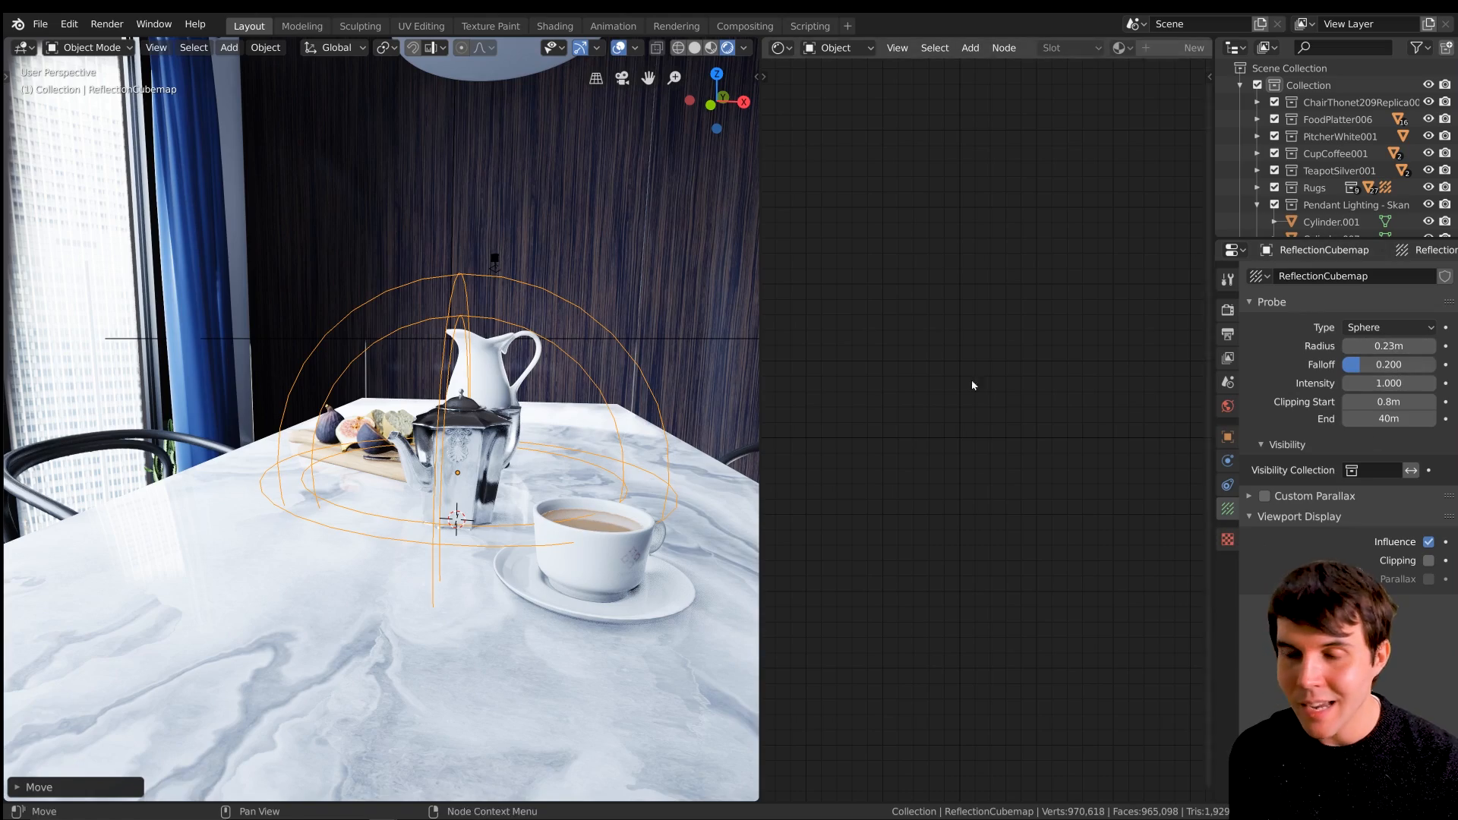
scroll(562, 445, down, 10)
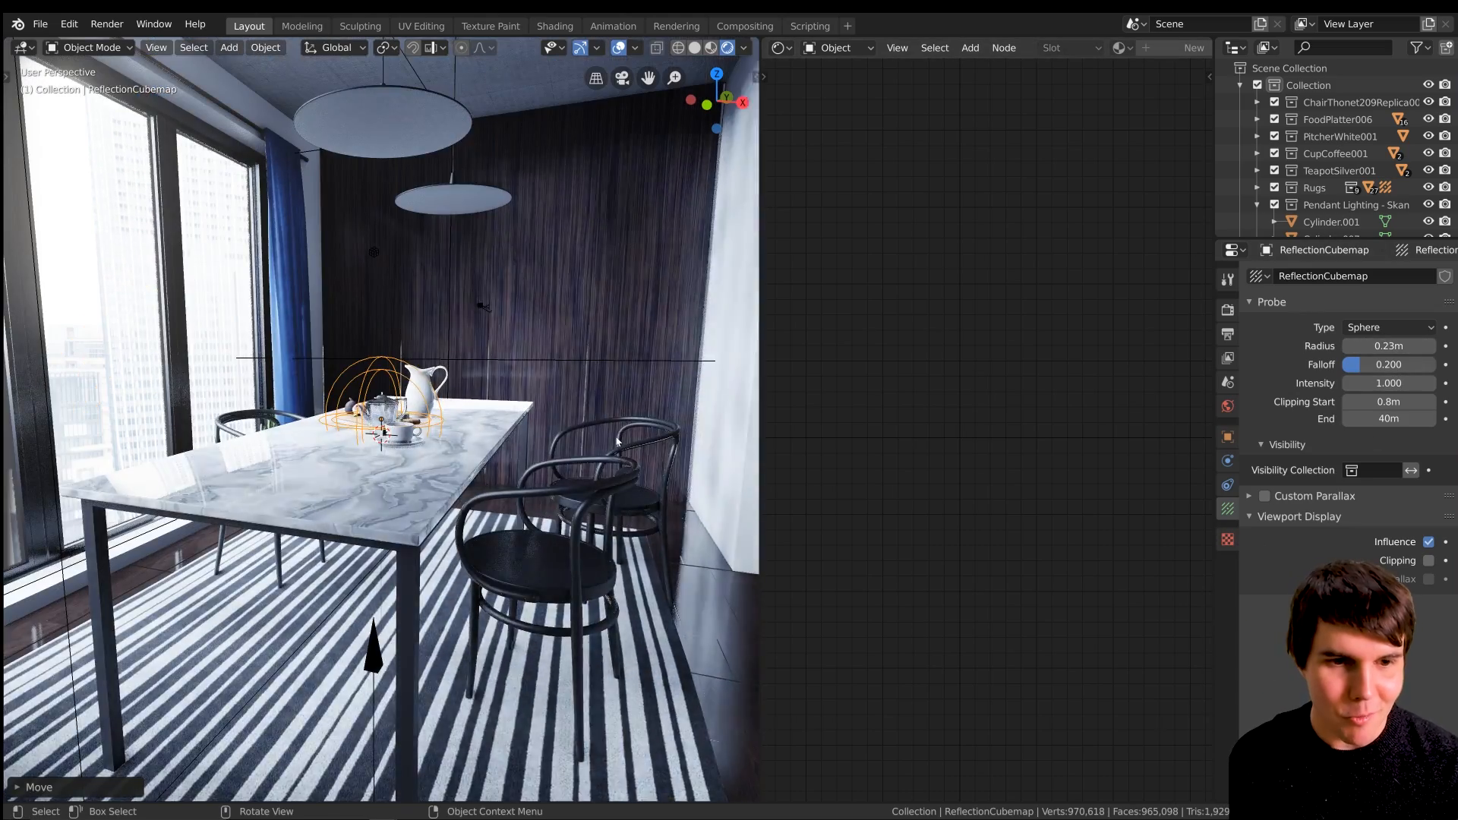
scroll(616, 440, up, 8)
middle_drag(543, 453, 509, 458)
middle_drag(456, 441, 386, 474)
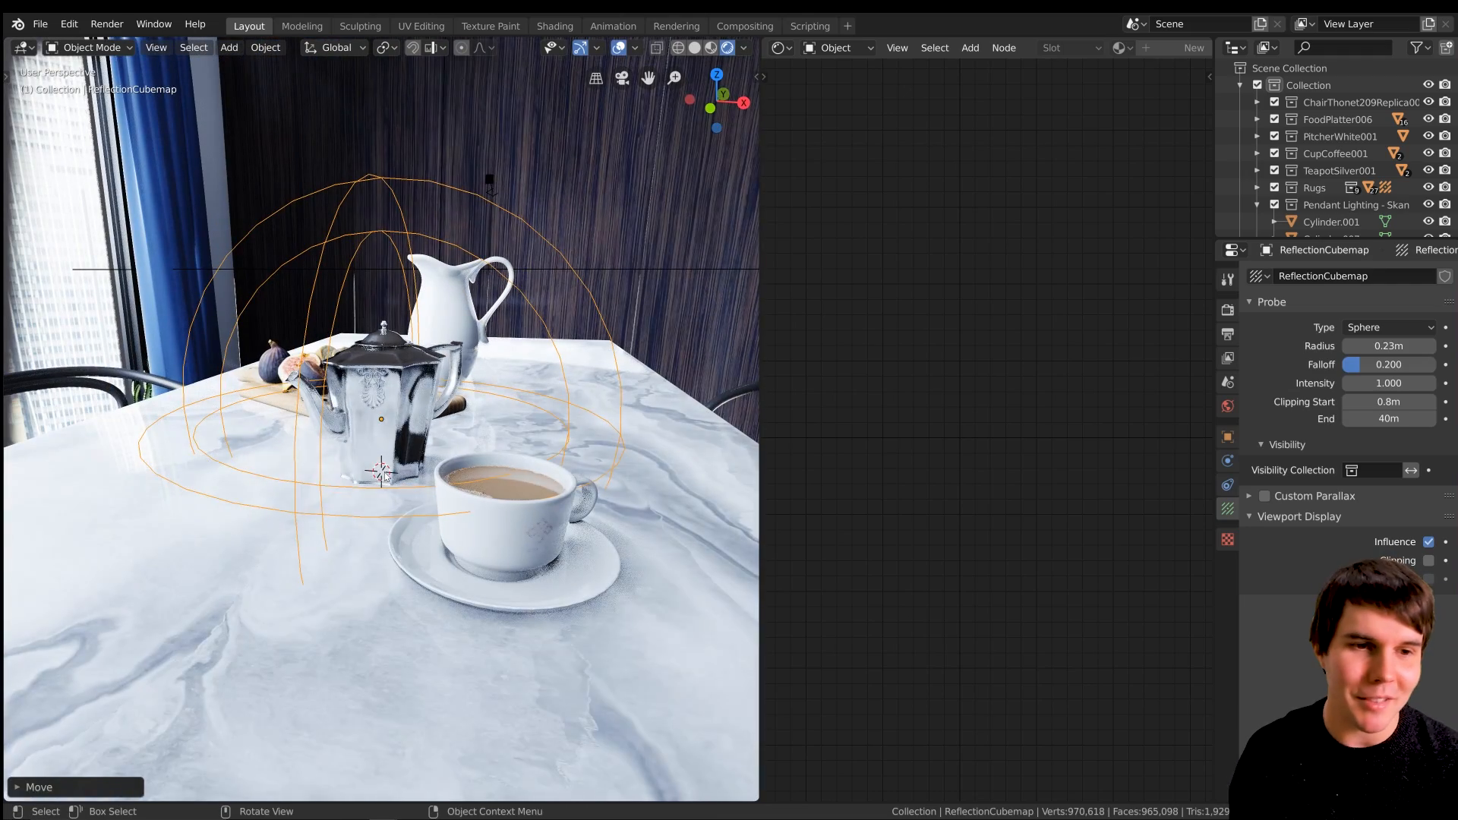
Delete the reflection cubemap around the teapot and check the reflections on the table and wood wall.
click(433, 347)
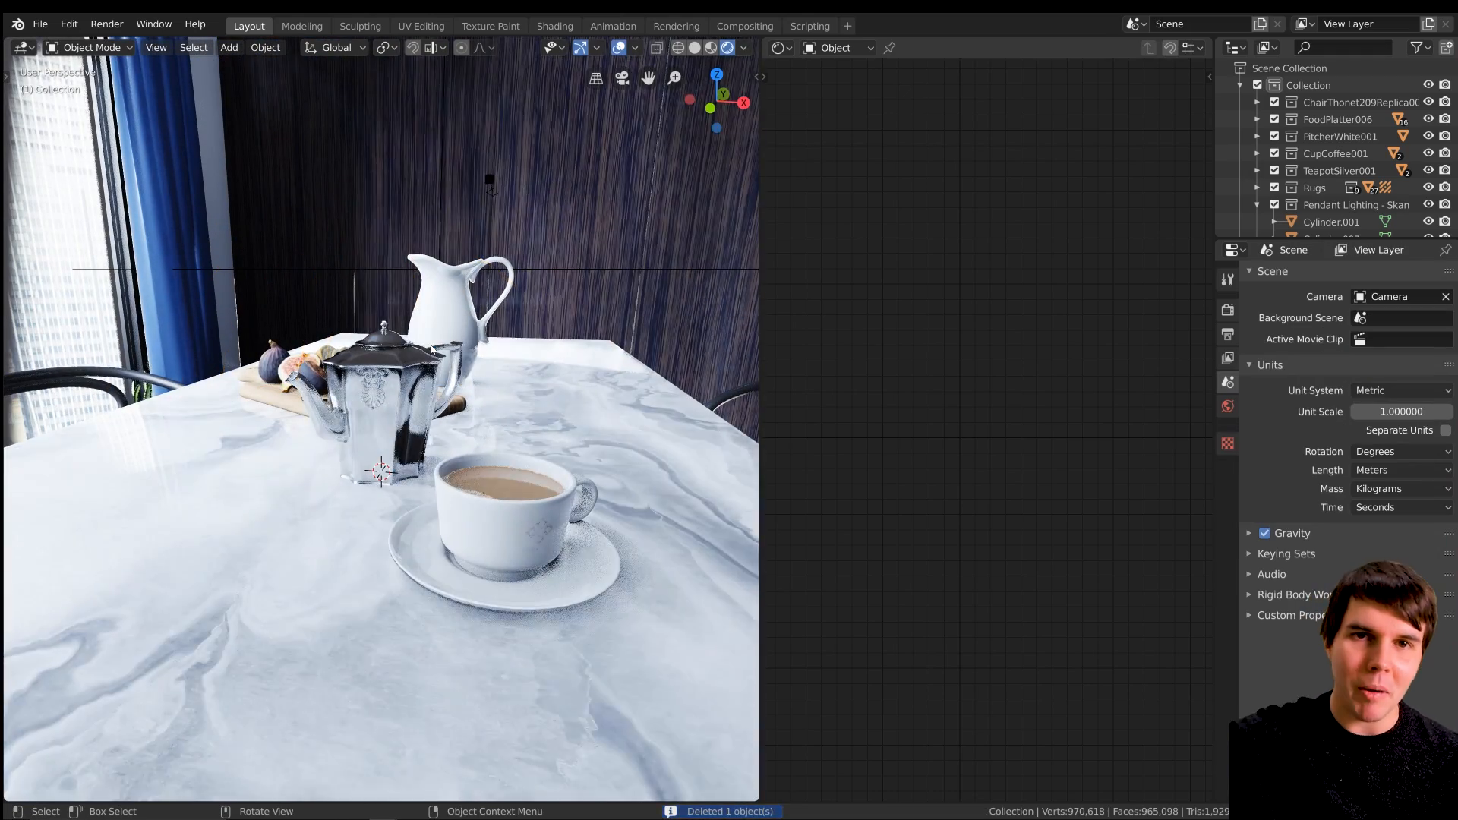
scroll(432, 347, down, 10)
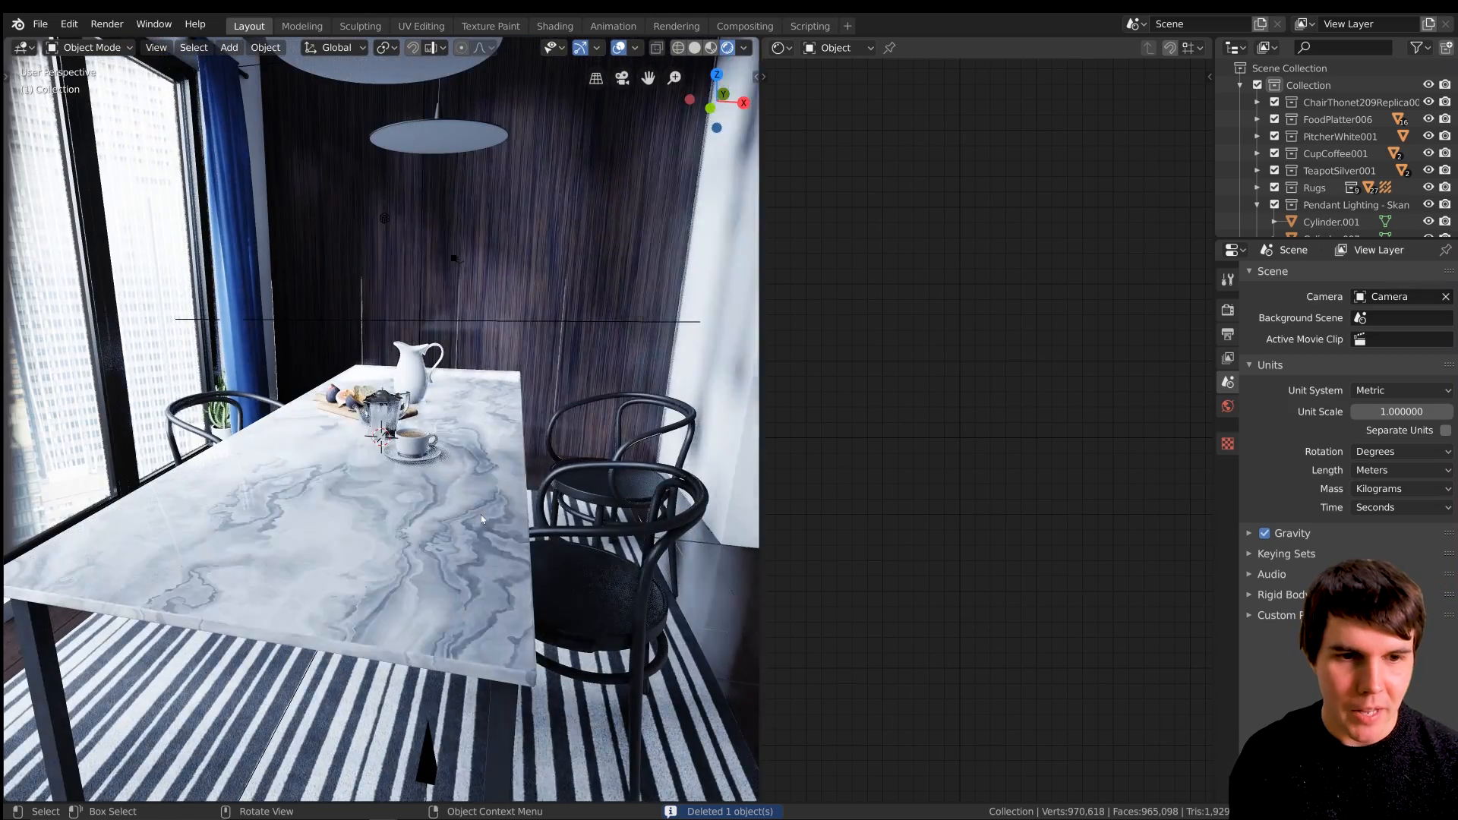
scroll(454, 331, up, 6)
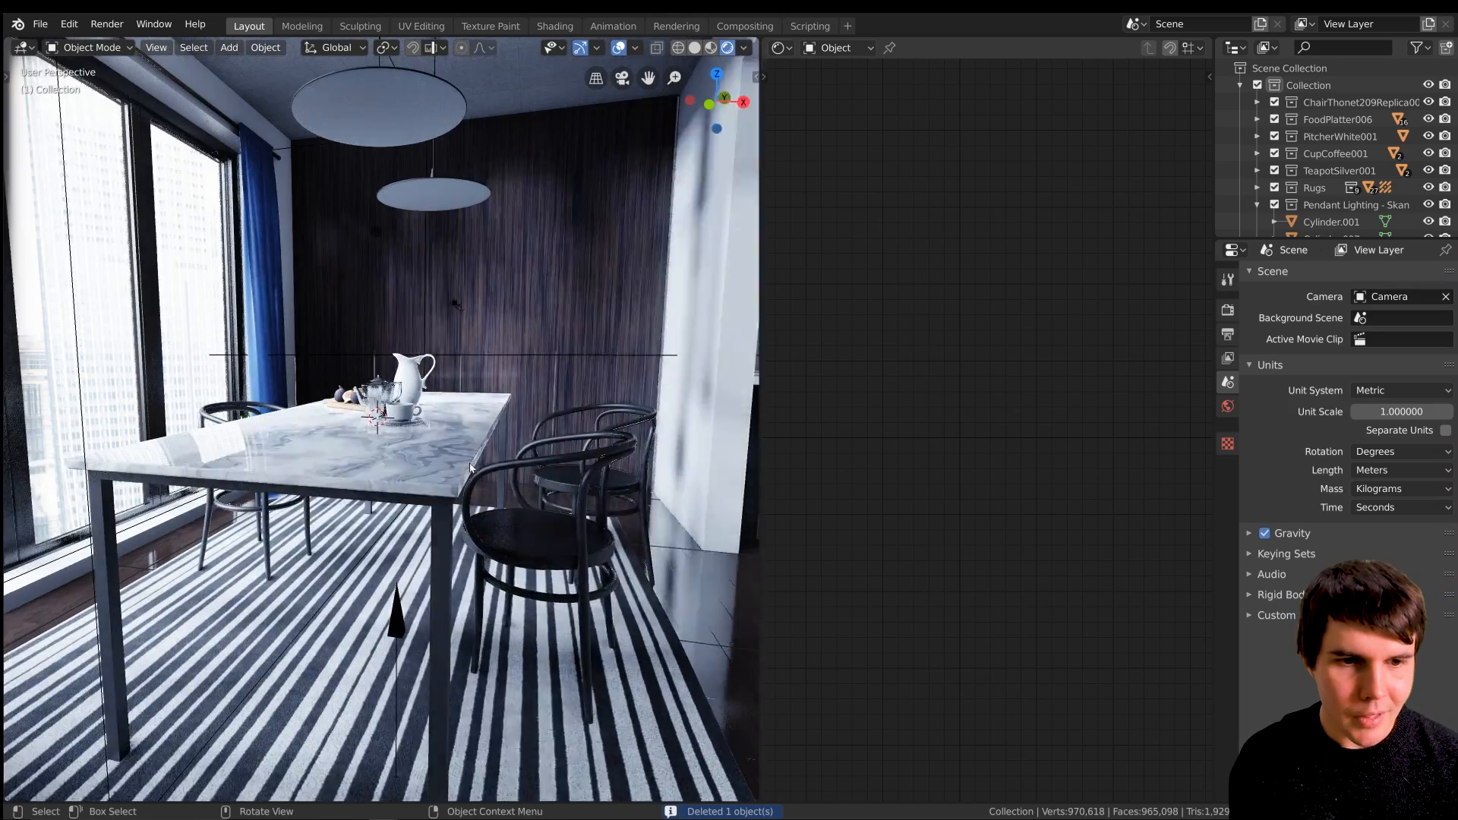
scroll(381, 453, down, 5)
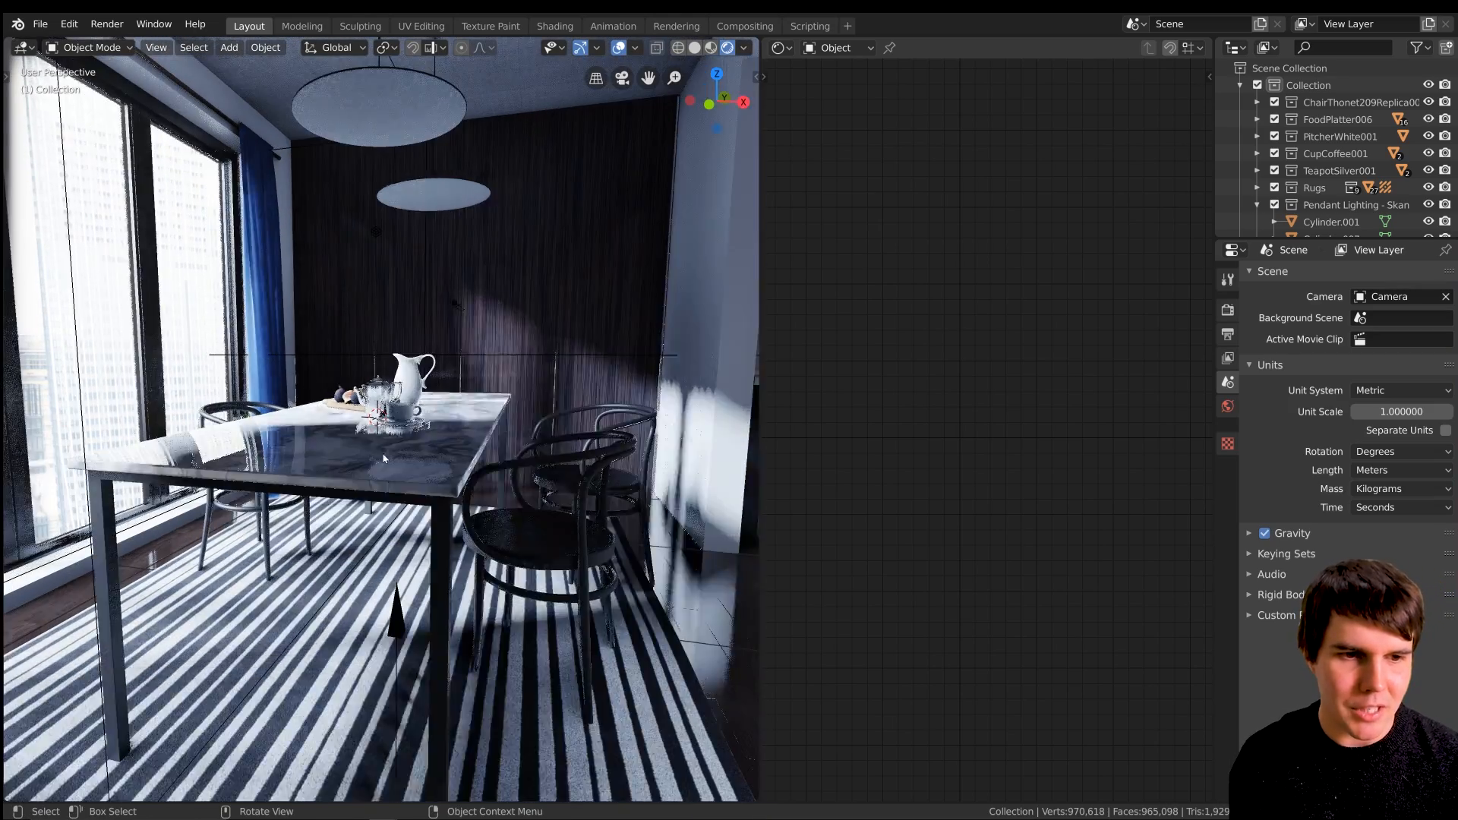
scroll(143, 490, up, 6)
scroll(93, 477, down, 5)
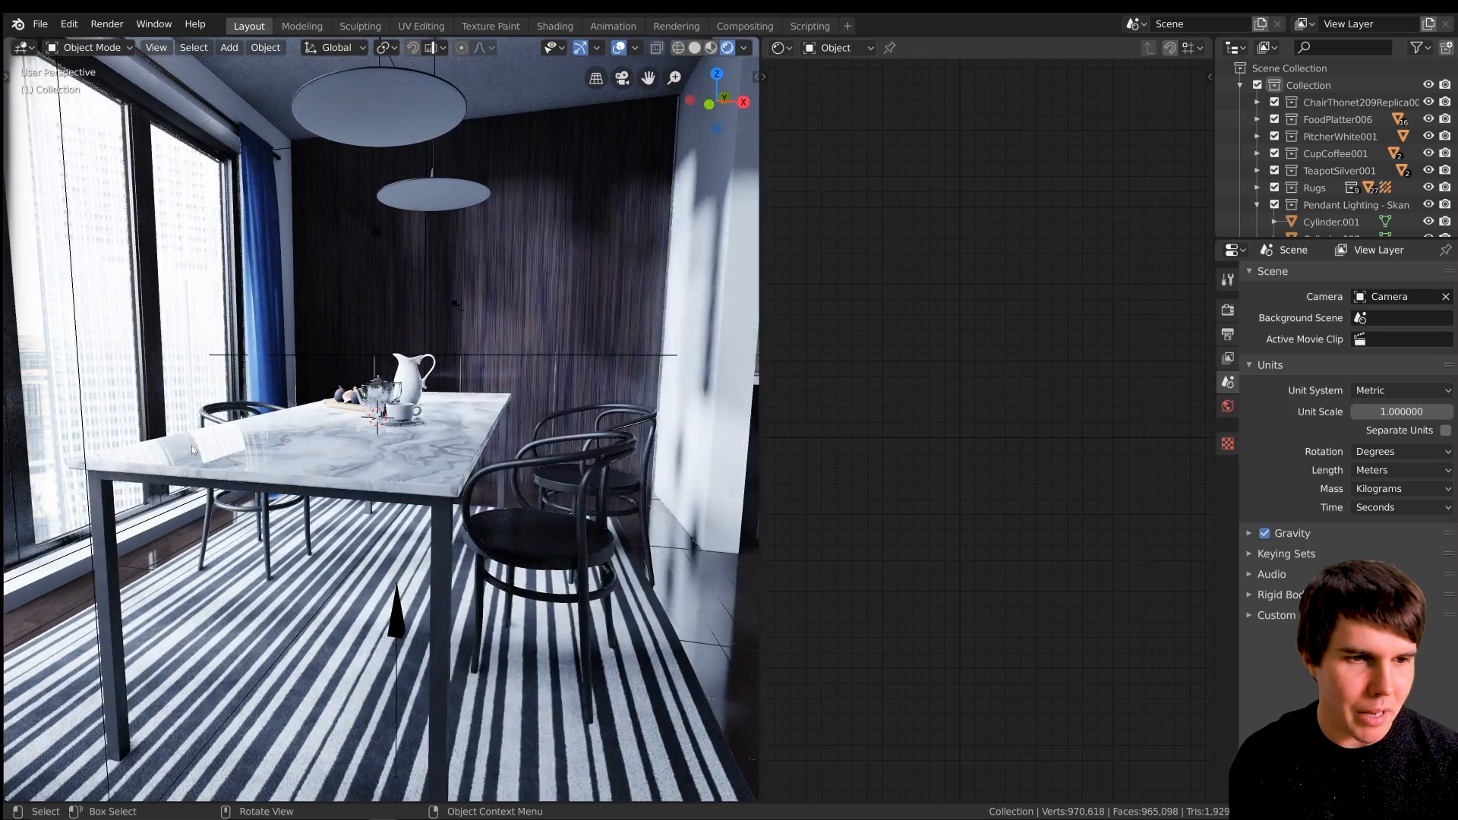
scroll(104, 114, up, 5)
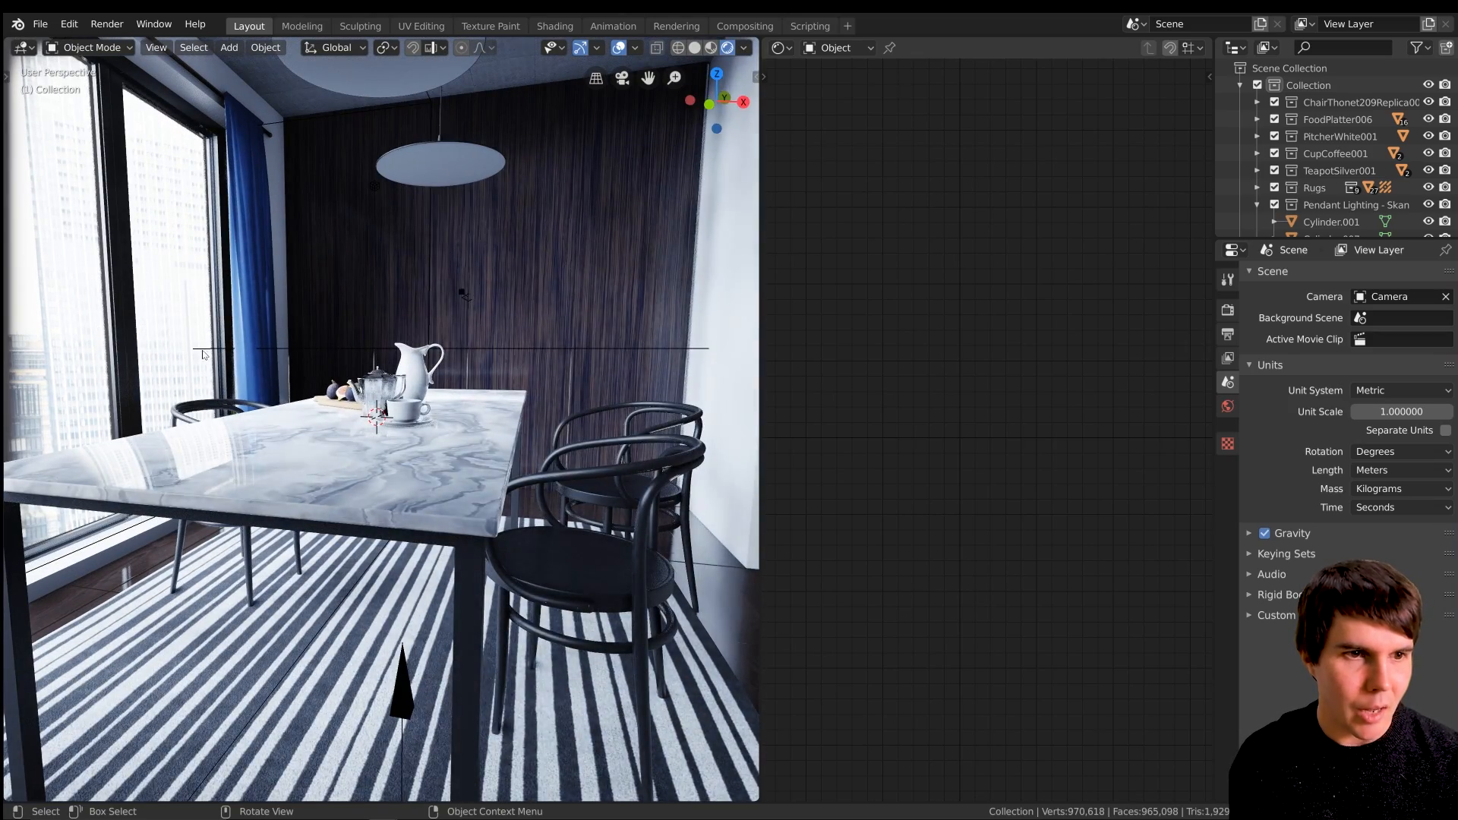
scroll(204, 354, down, 4)
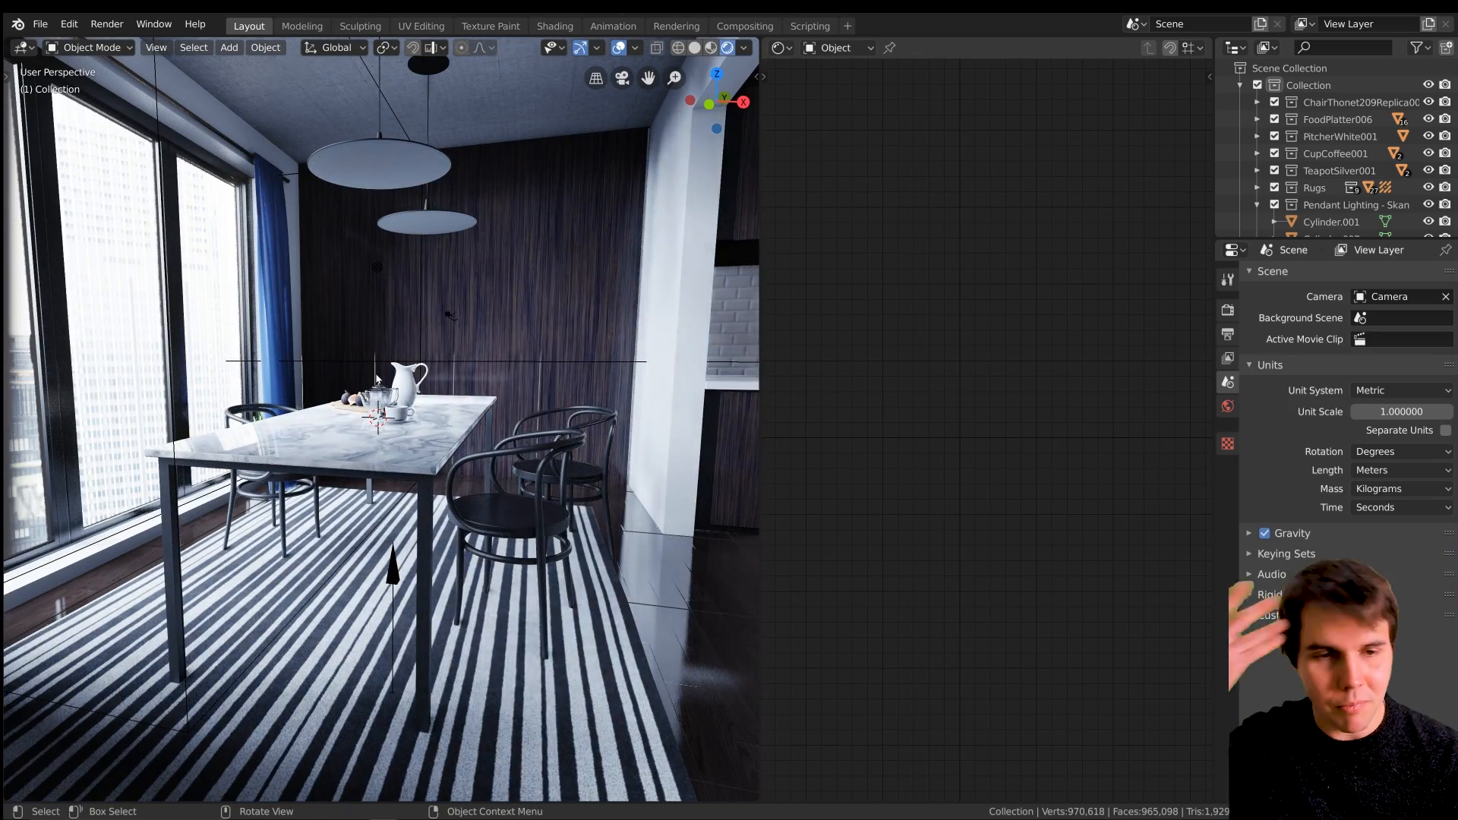
scroll(376, 380, down, 3)
scroll(376, 380, up, 3)
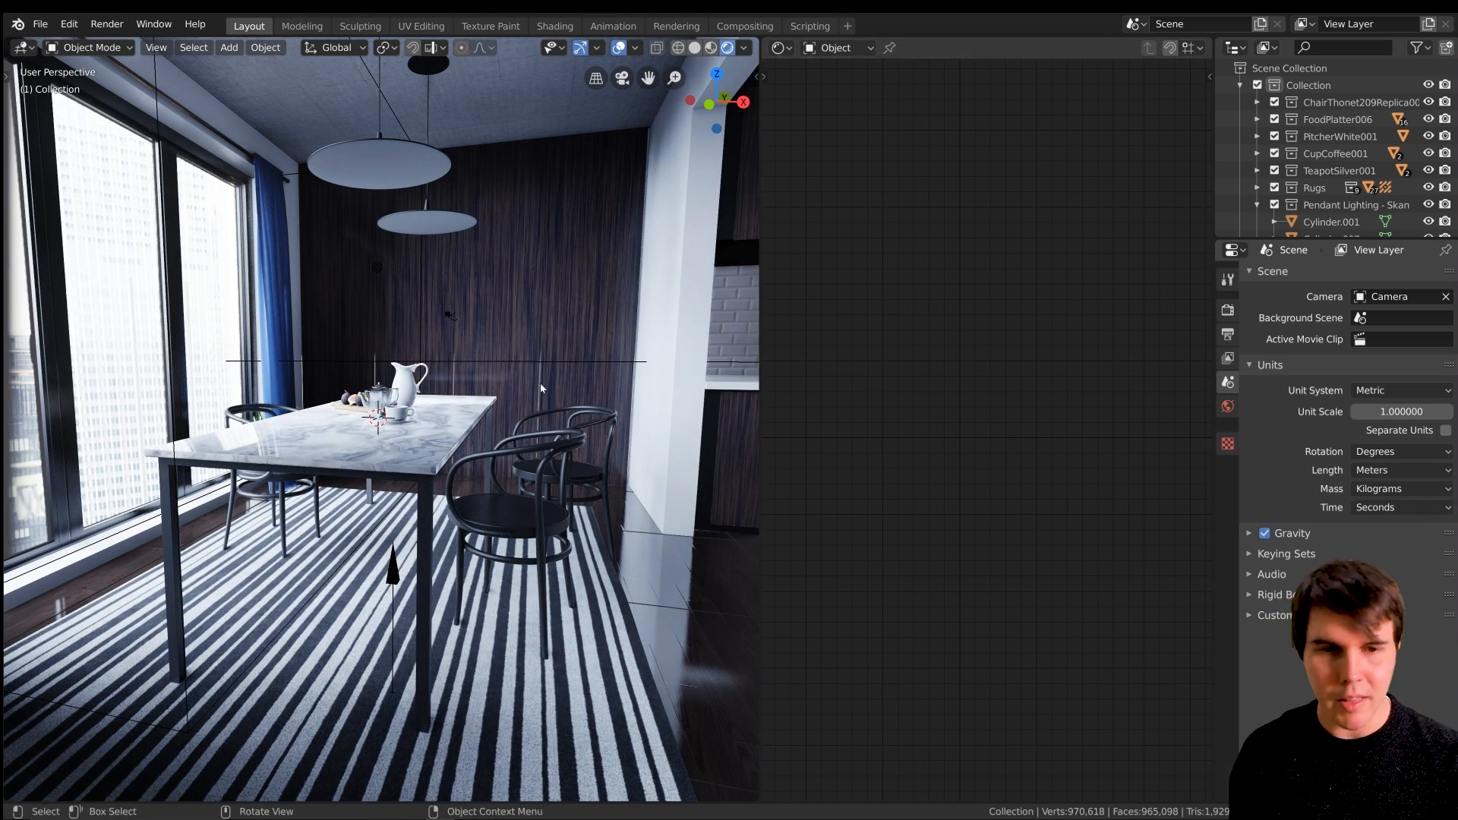
Select the irradiance volume light probe in the dining area, with the full list of scene objects in view.
middle_drag(405, 243, 359, 262)
click(358, 269)
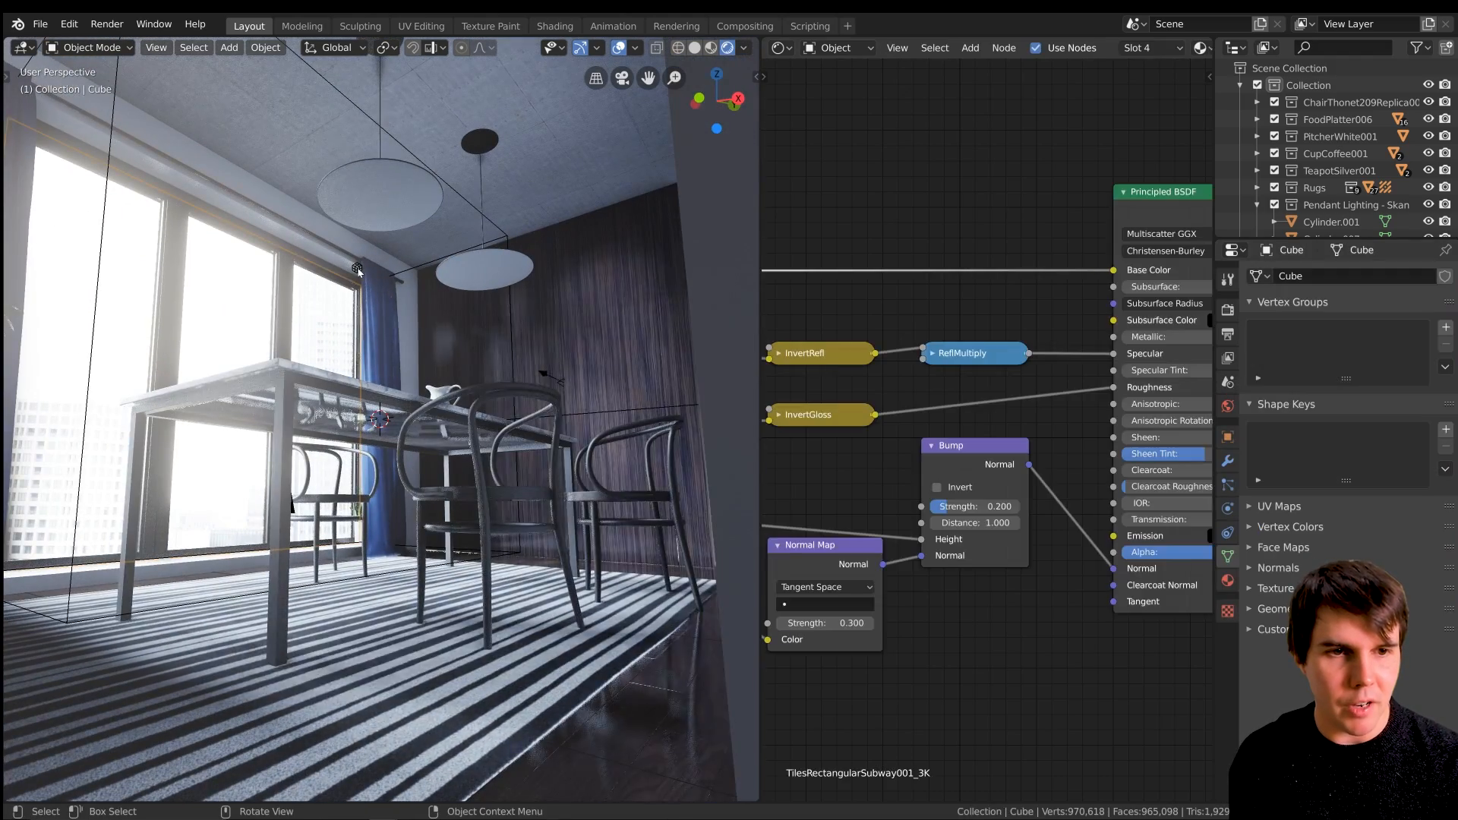
click(358, 270)
click(358, 270)
click(358, 270)
click(358, 270)
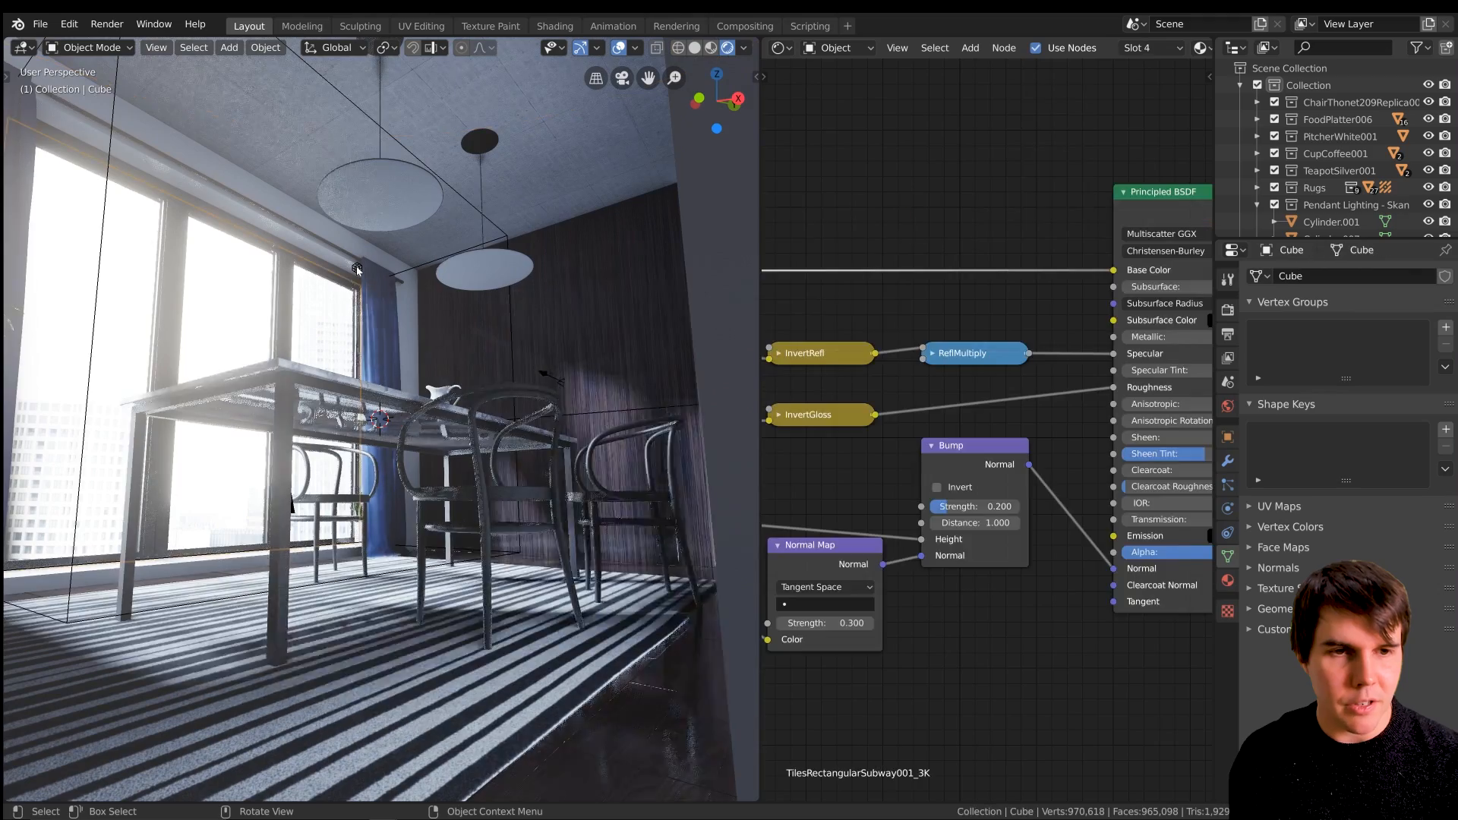
click(358, 270)
click(358, 270)
scroll(358, 270, up, 2)
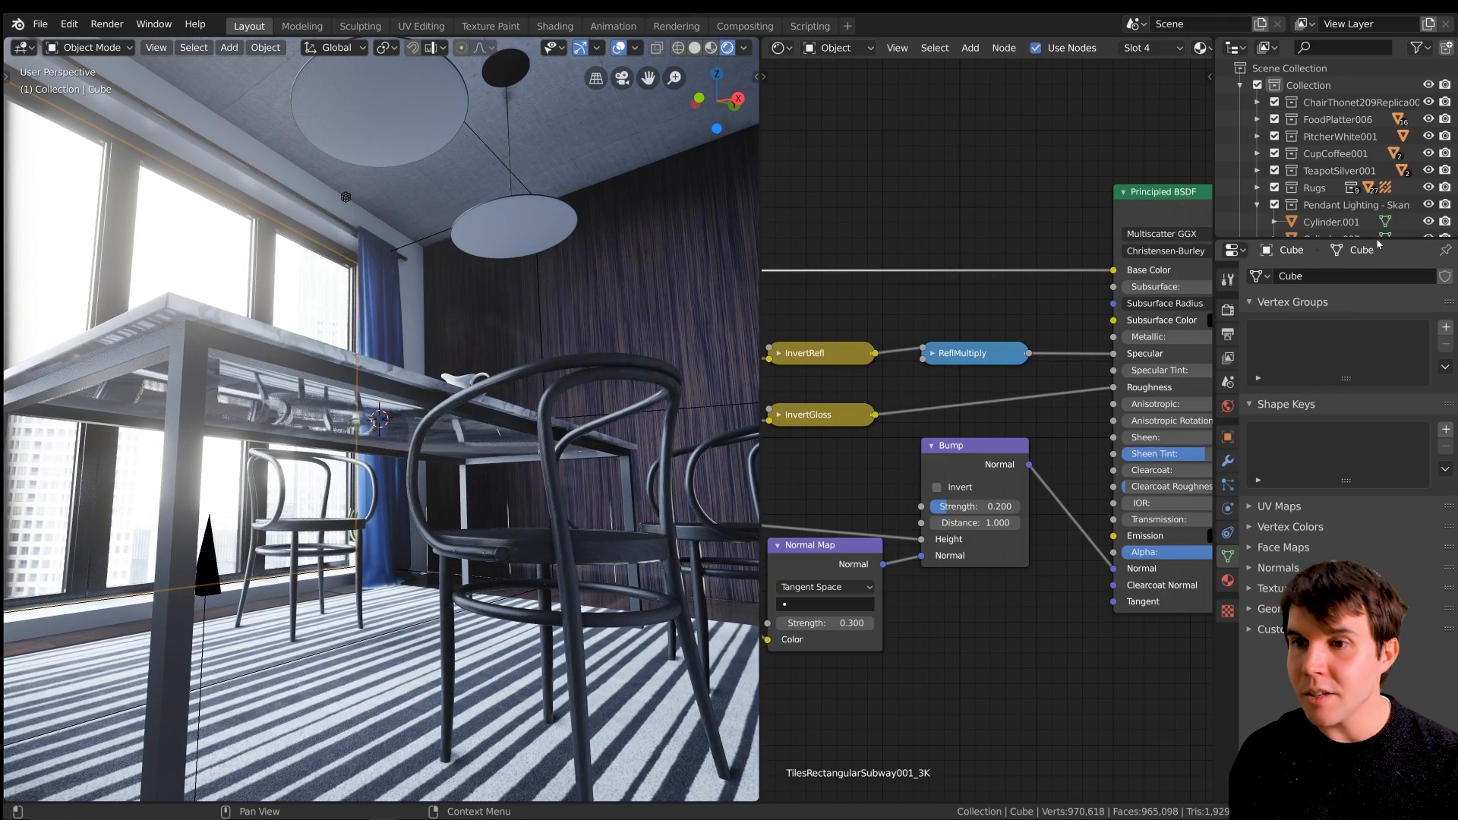
drag(1377, 238, 1376, 516)
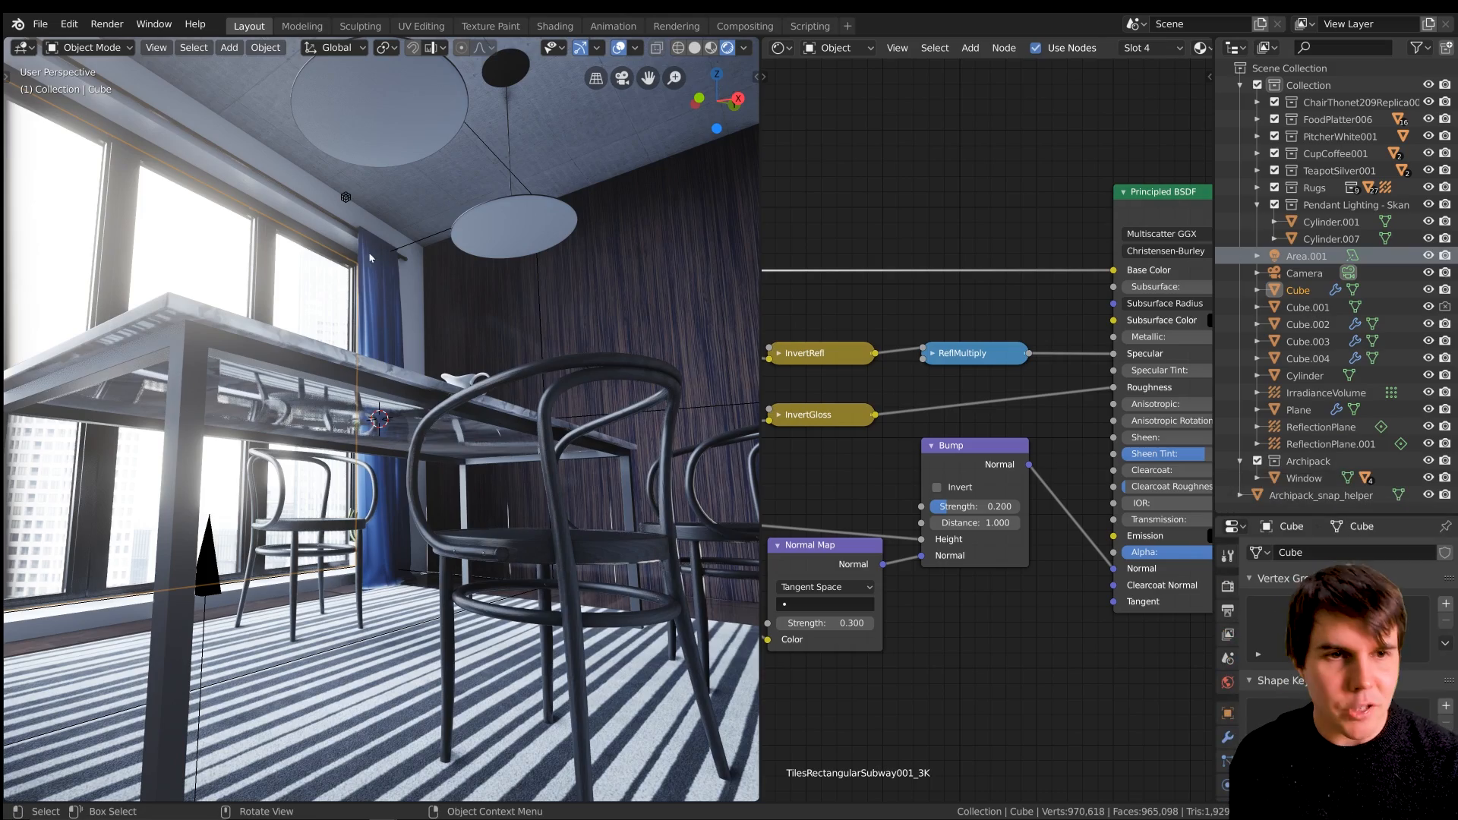
click(347, 198)
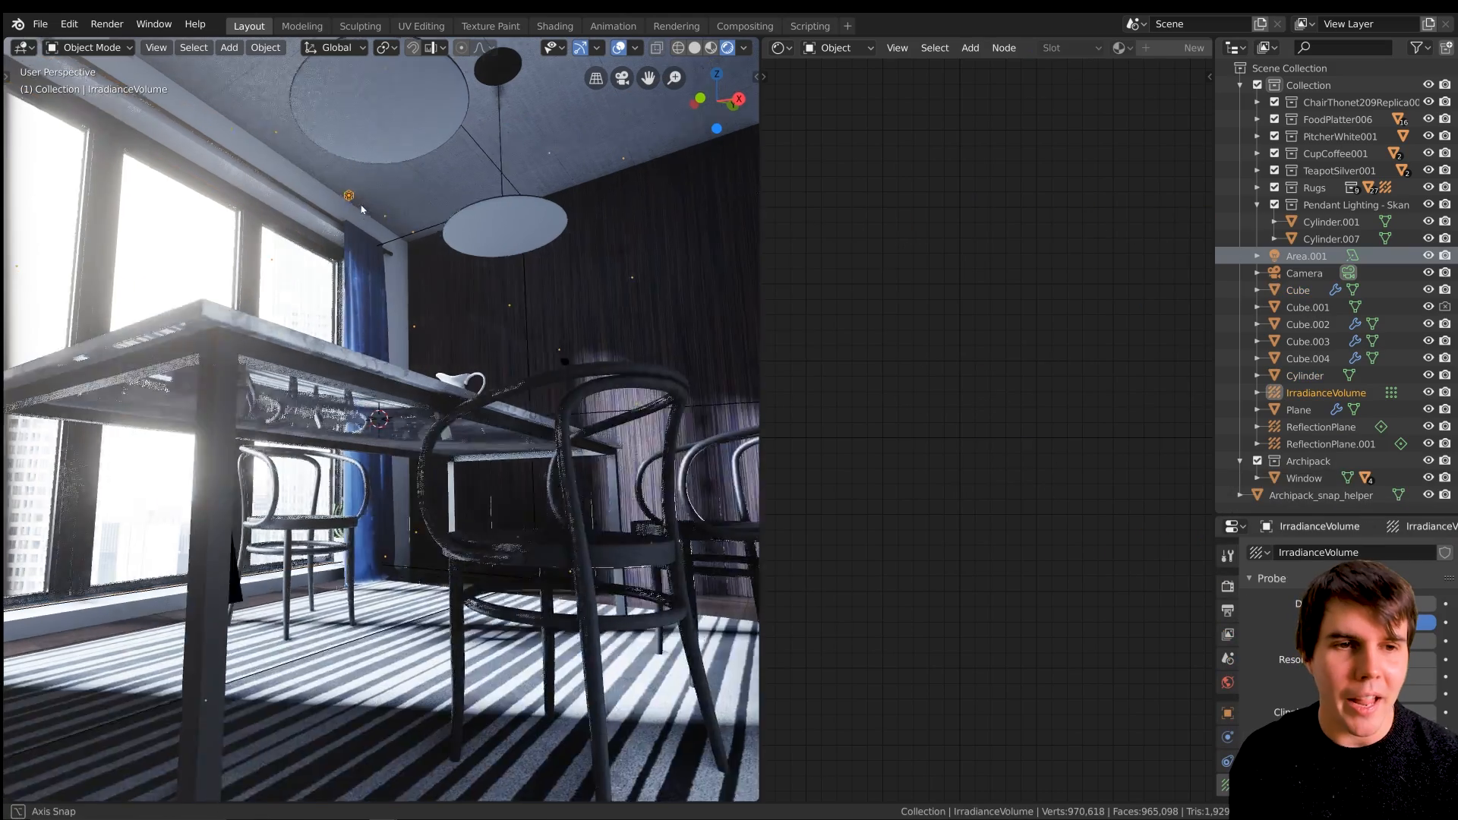
Examine the irradiance volume's extent and sample points from across the room, with its probe settings in view.
middle_drag(361, 210, 374, 208)
scroll(374, 208, down, 5)
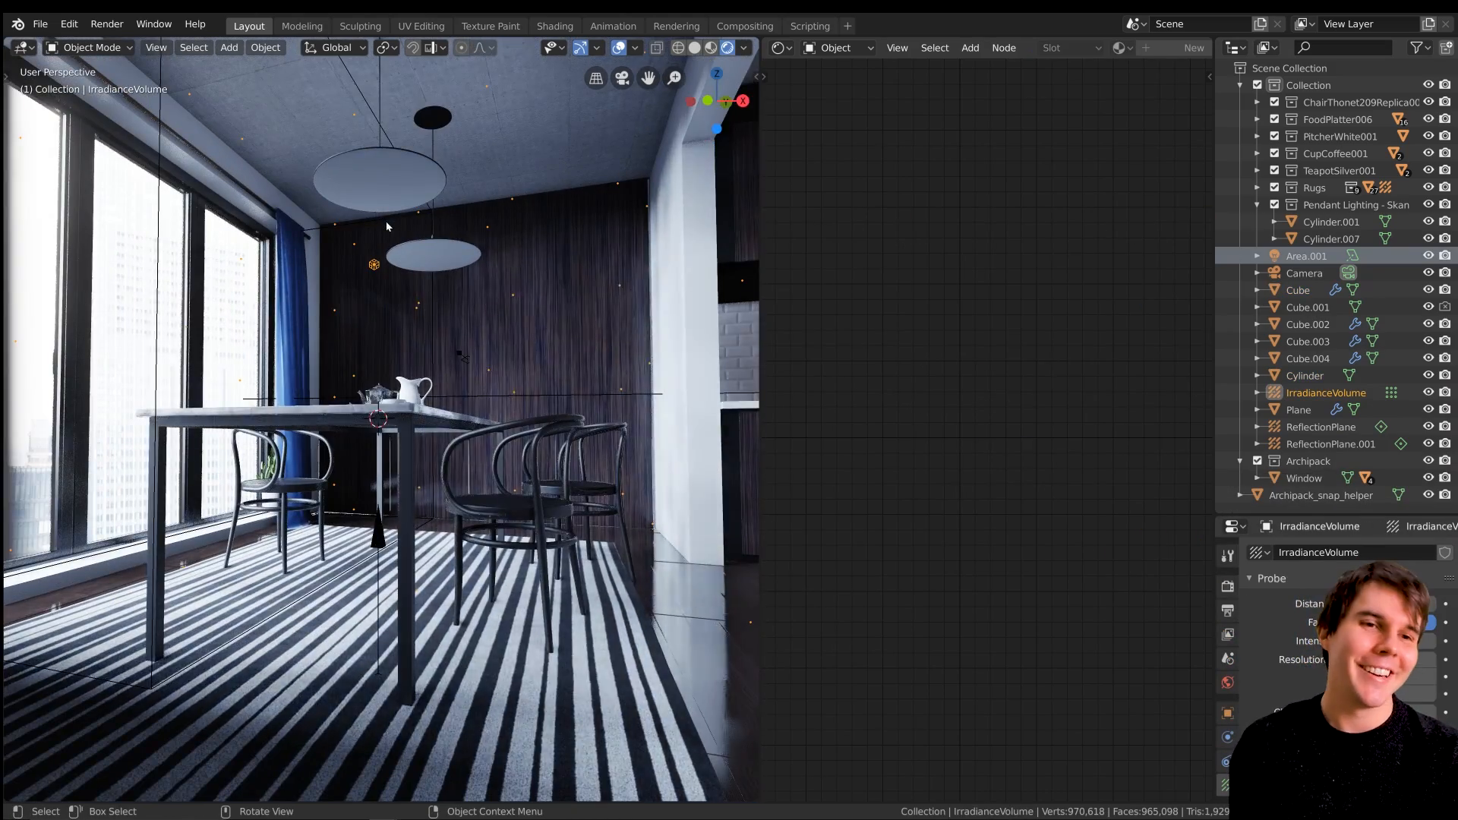
scroll(427, 292, up, 3)
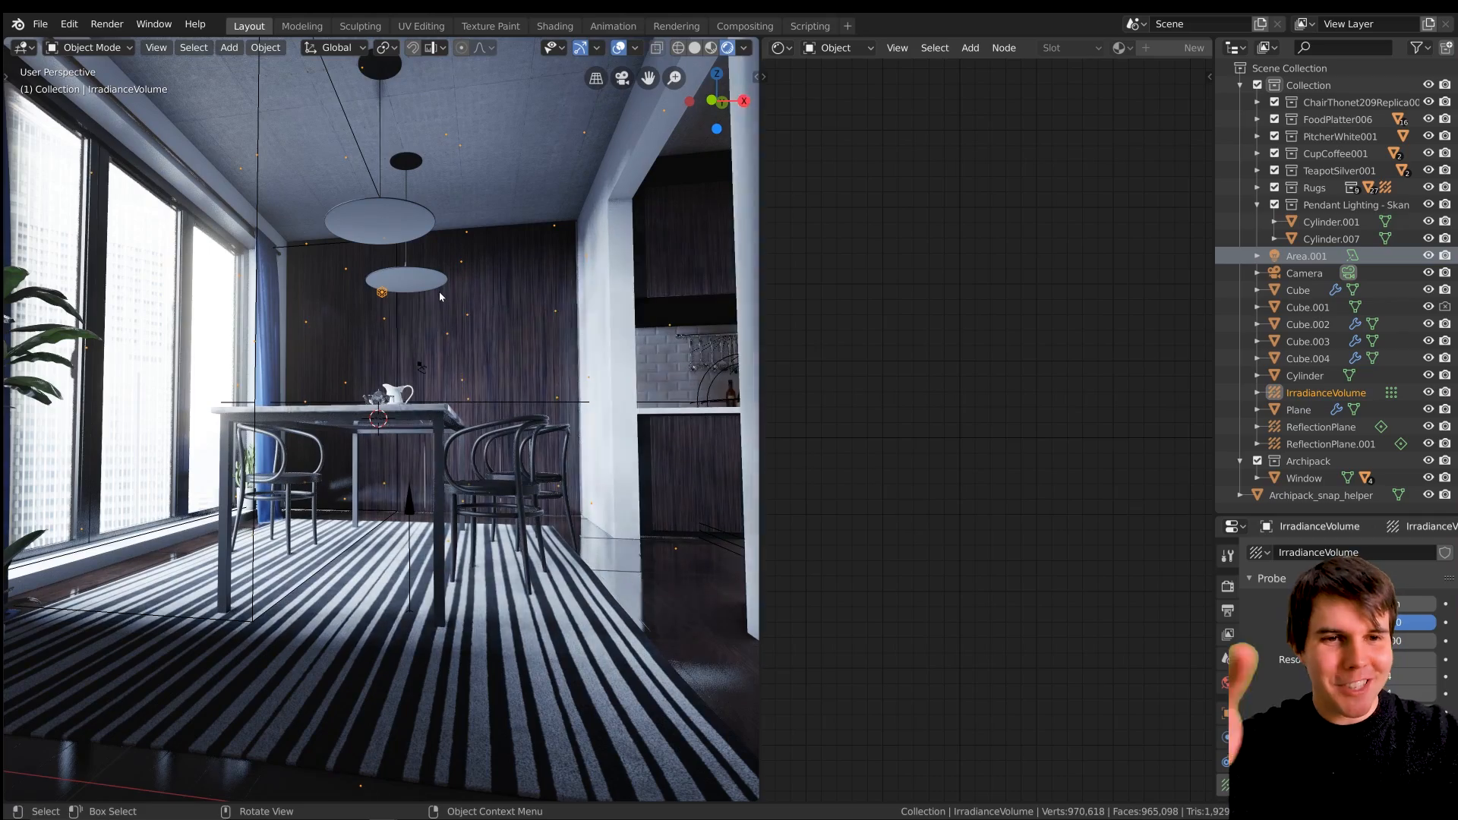
scroll(439, 290, down, 6)
middle_drag(439, 290, 465, 402)
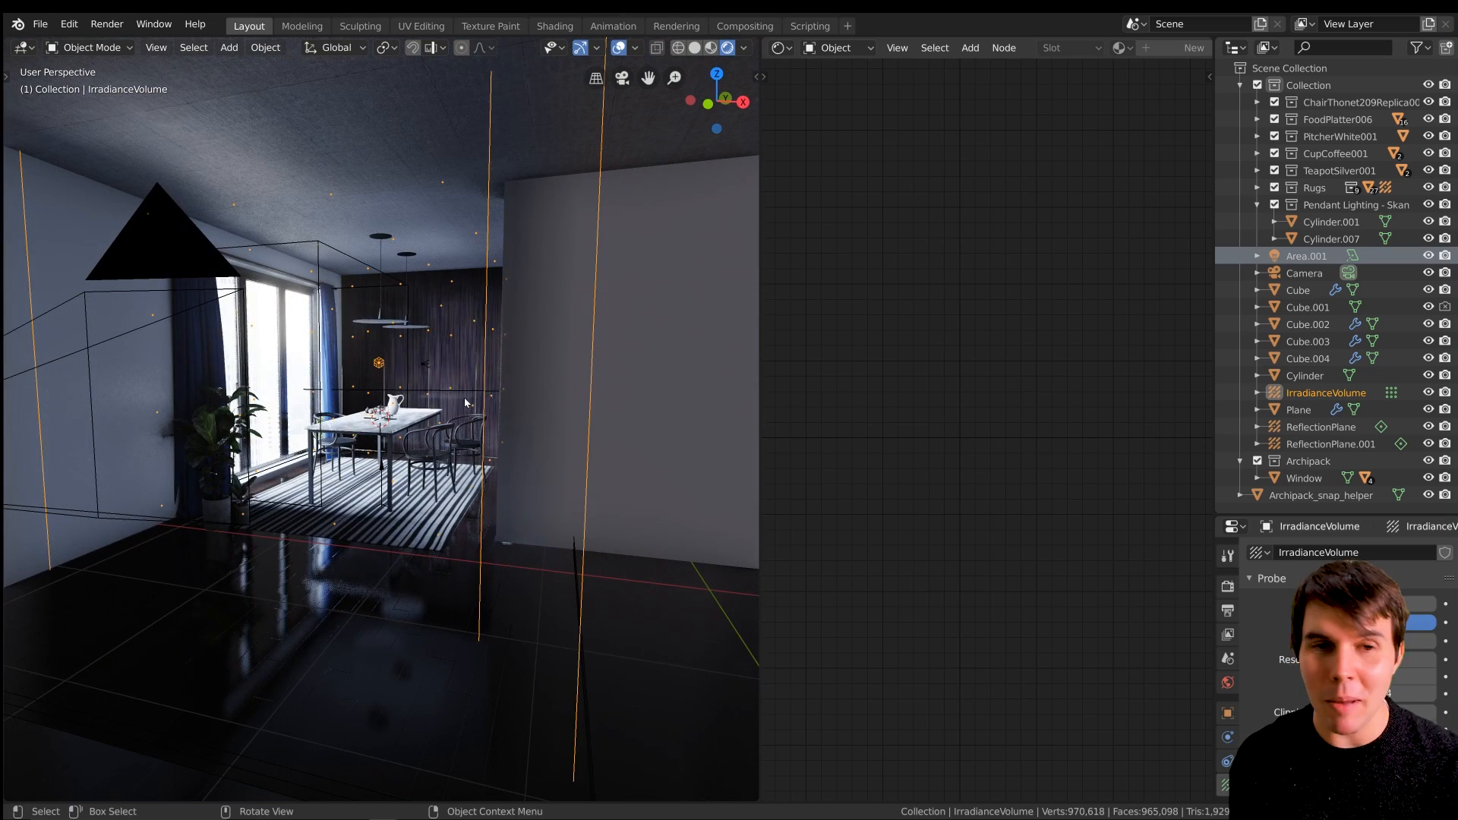
middle_drag(465, 402, 501, 404)
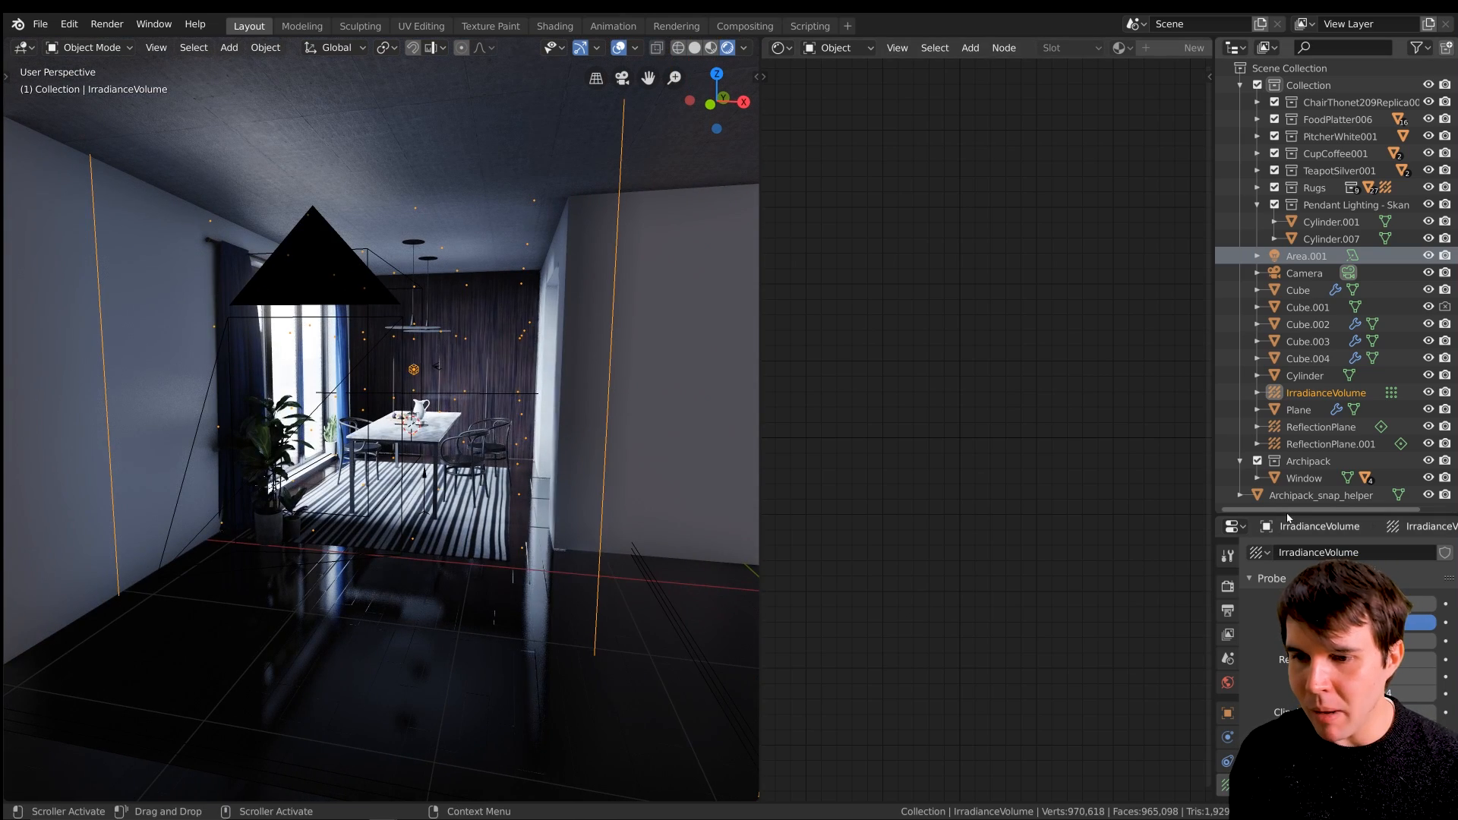
drag(1287, 516, 1288, 224)
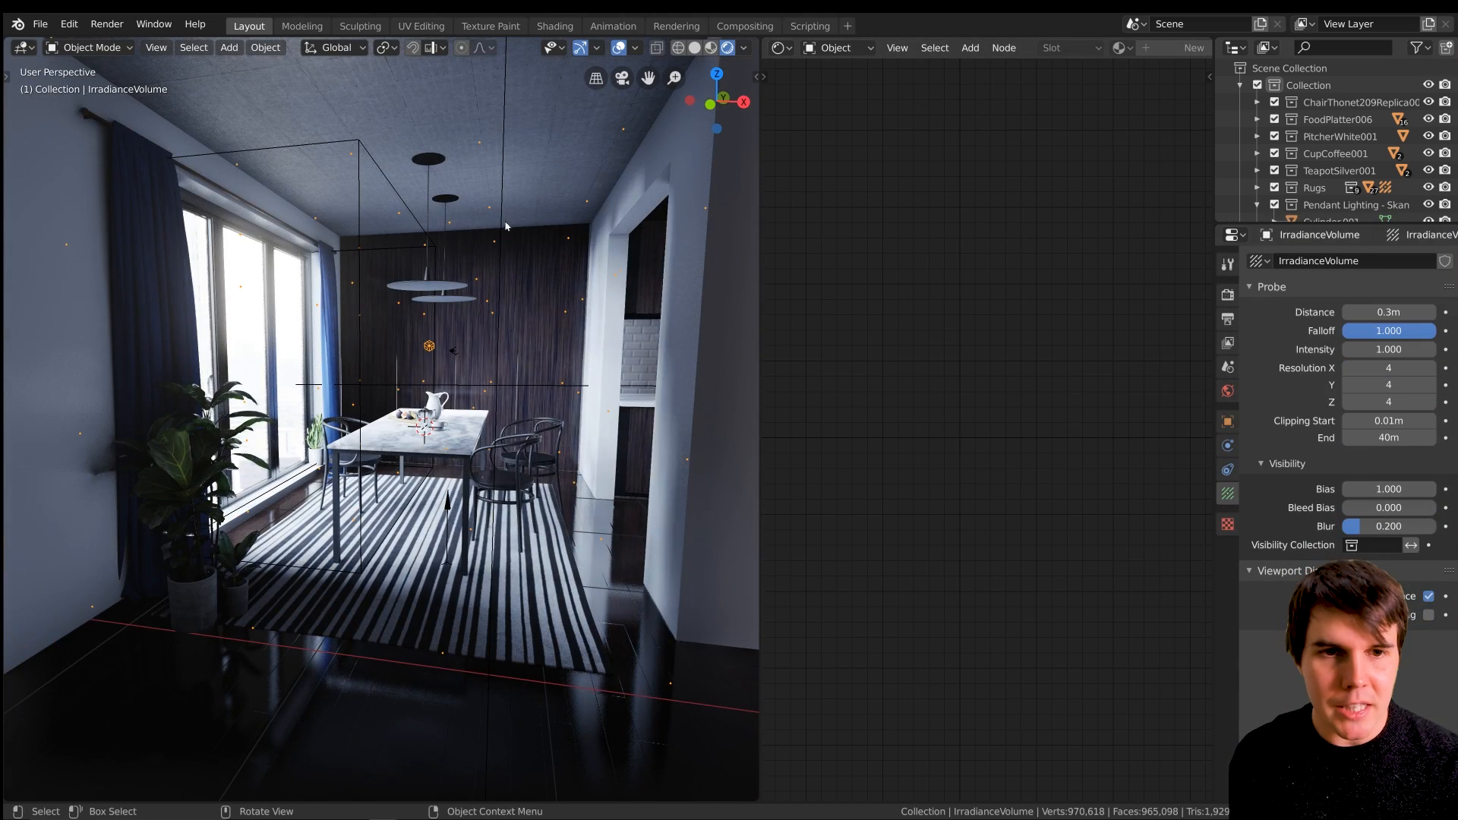
middle_drag(500, 223, 508, 222)
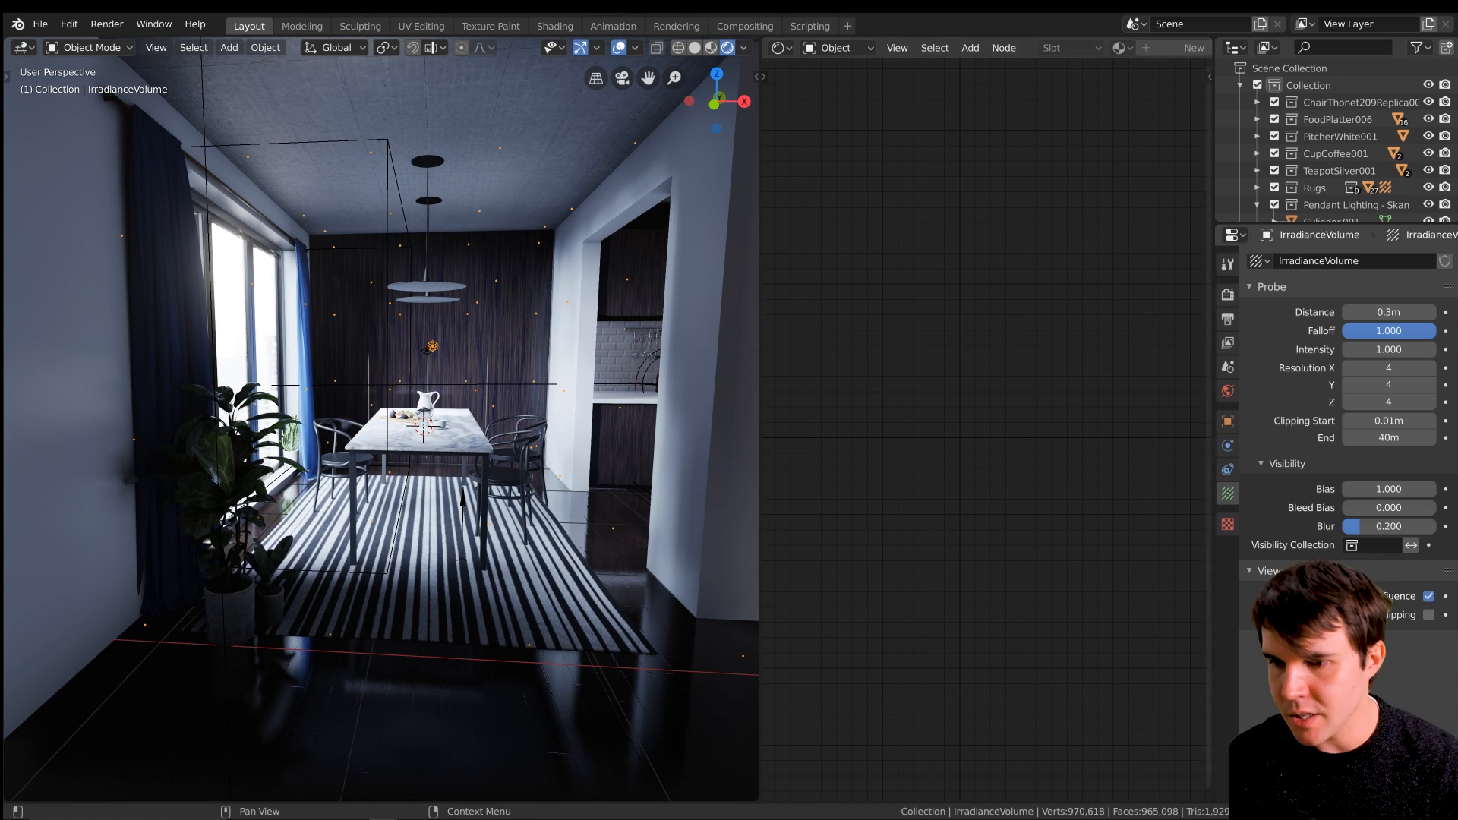
Show the baked irradiance samples as spheres in the viewport through the indirect lighting display settings.
click(1229, 294)
click(1308, 491)
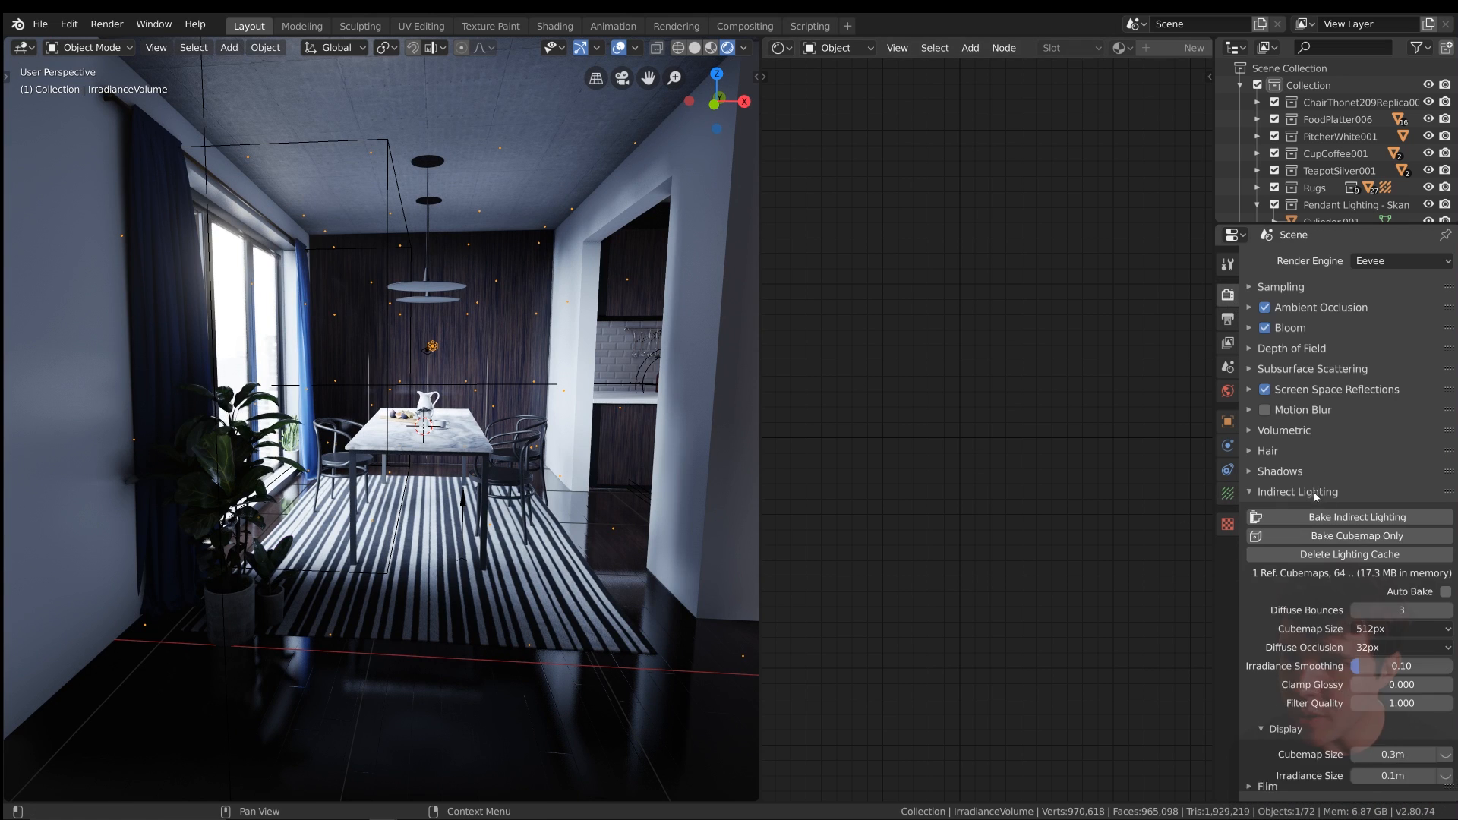
scroll(1323, 714, down, 2)
scroll(1323, 715, down, 1)
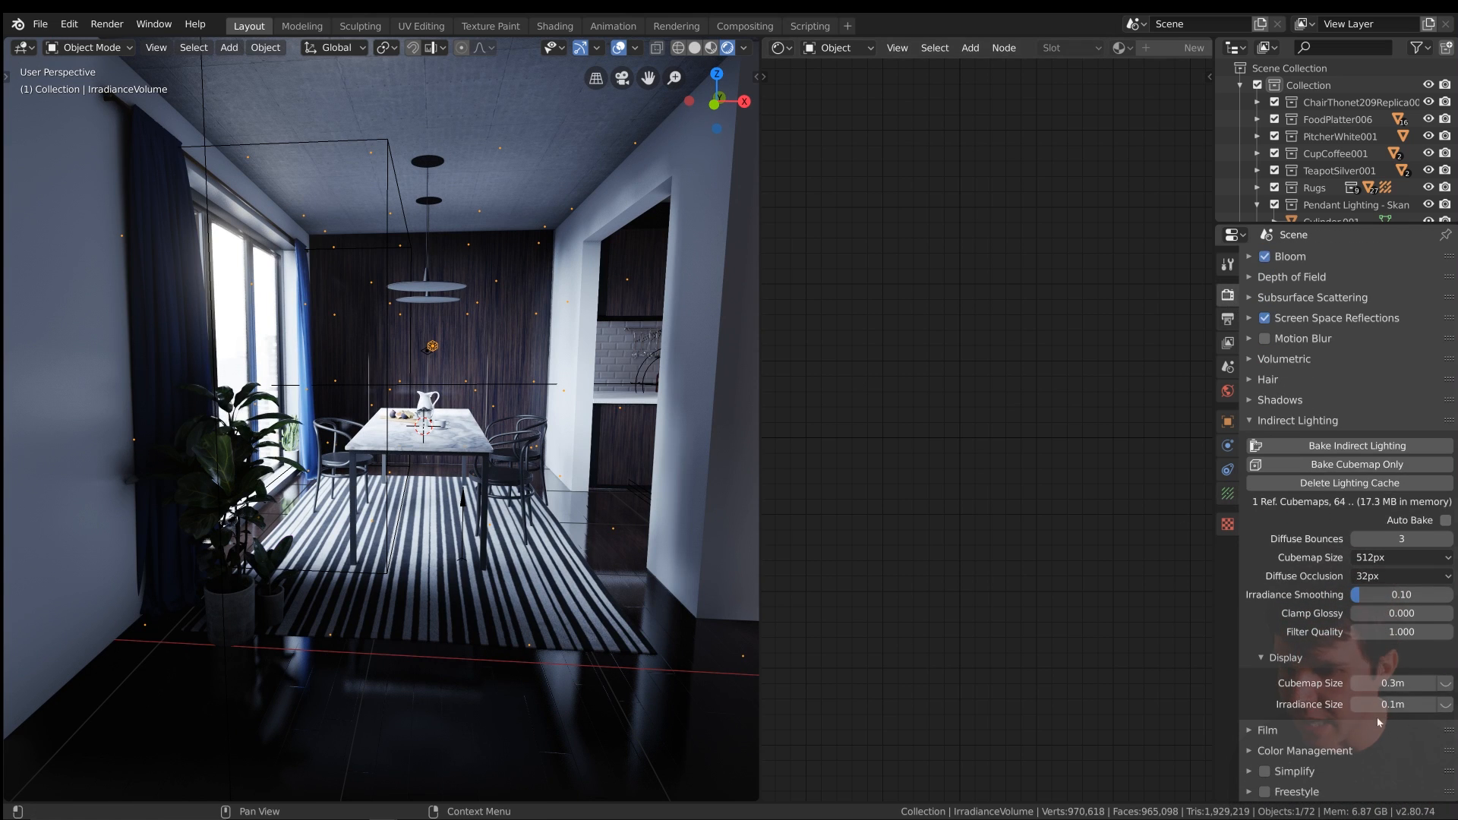
click(1446, 706)
middle_drag(395, 364, 313, 353)
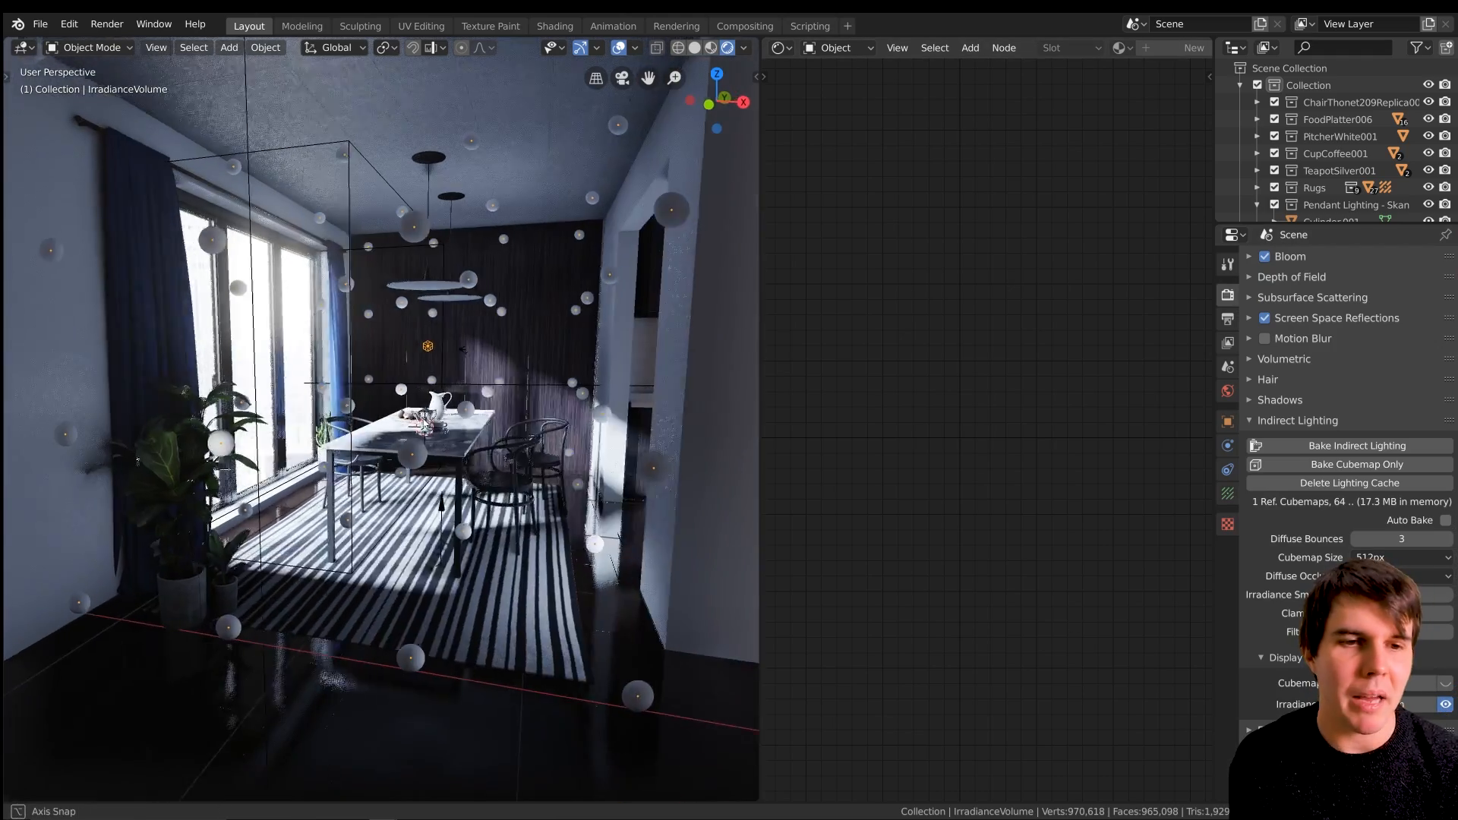
Examine the irradiance sample spheres around the table, windows, ceiling and floor from several angles.
scroll(513, 449, up, 2)
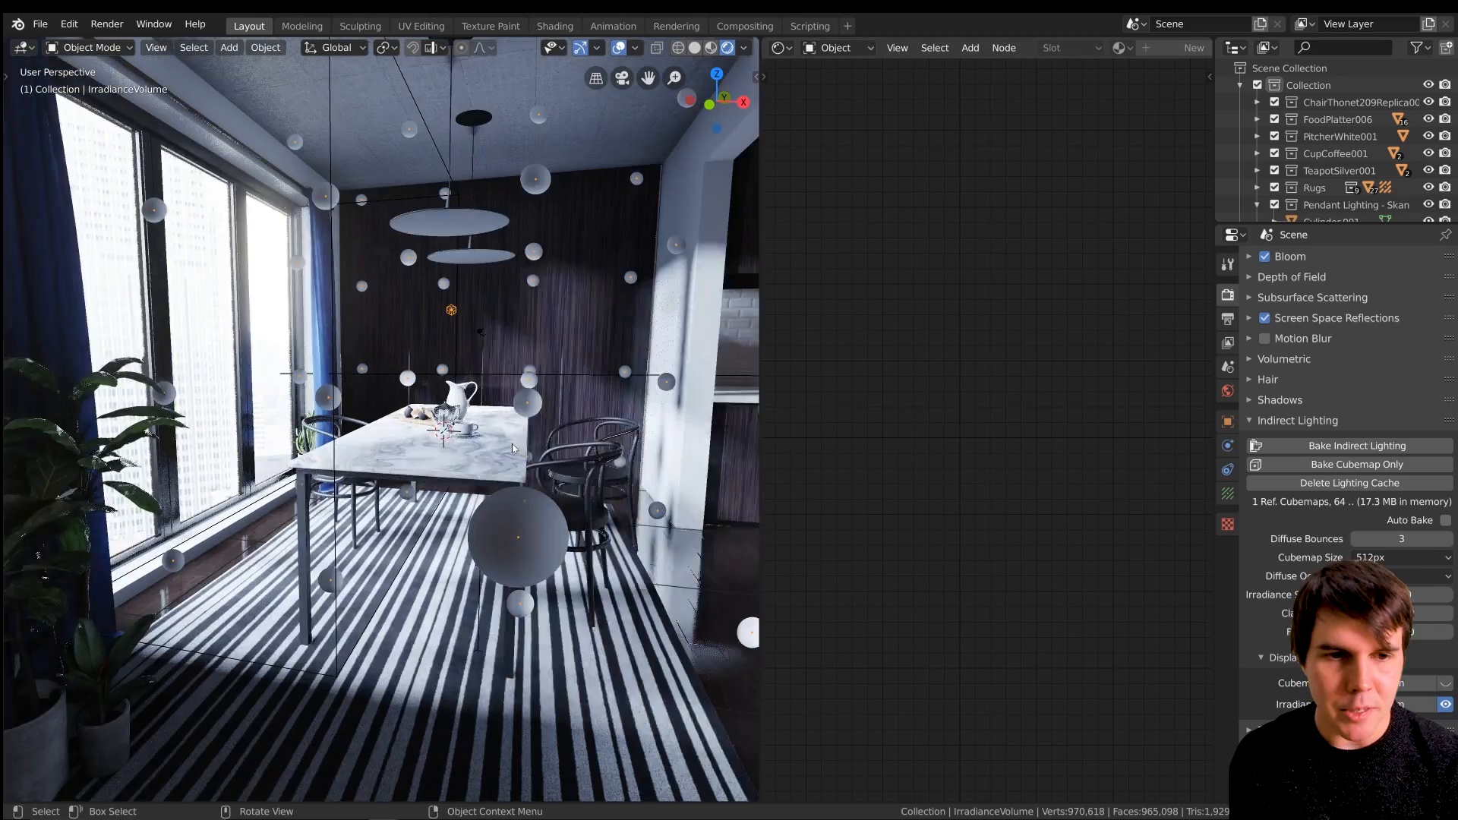
scroll(513, 449, up, 2)
scroll(477, 477, down, 2)
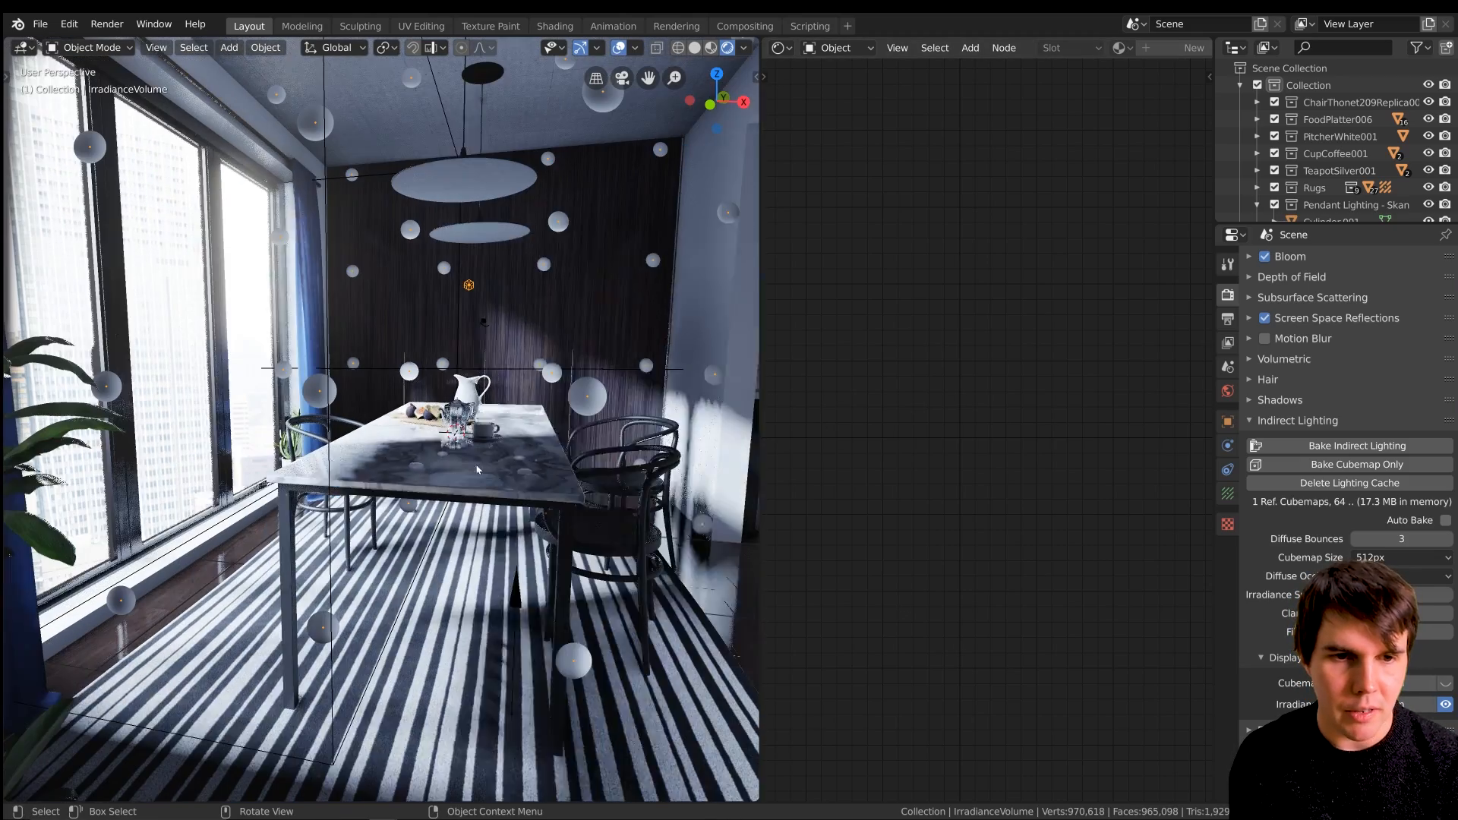
scroll(578, 393, up, 3)
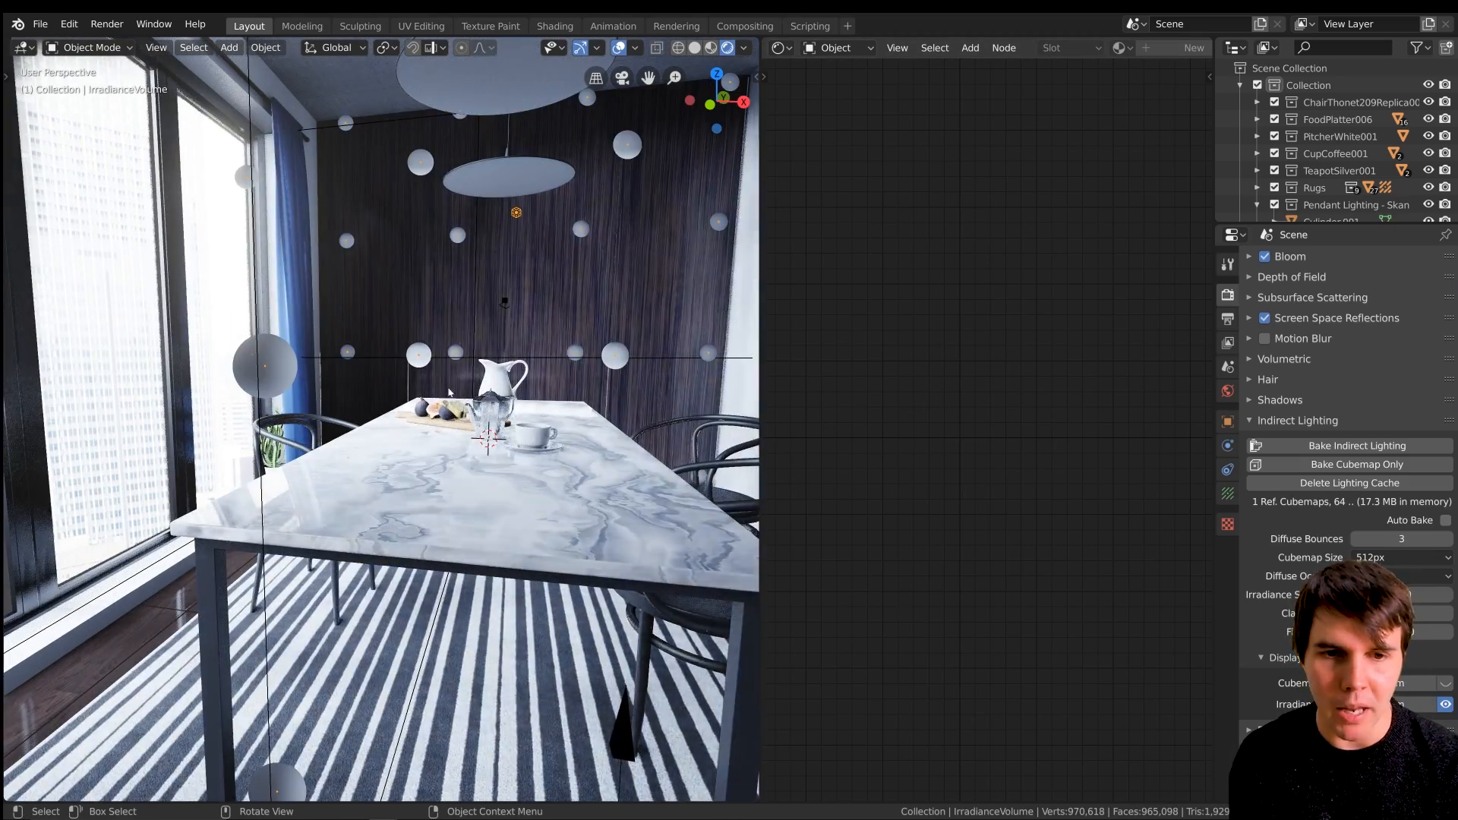
scroll(433, 381, up, 3)
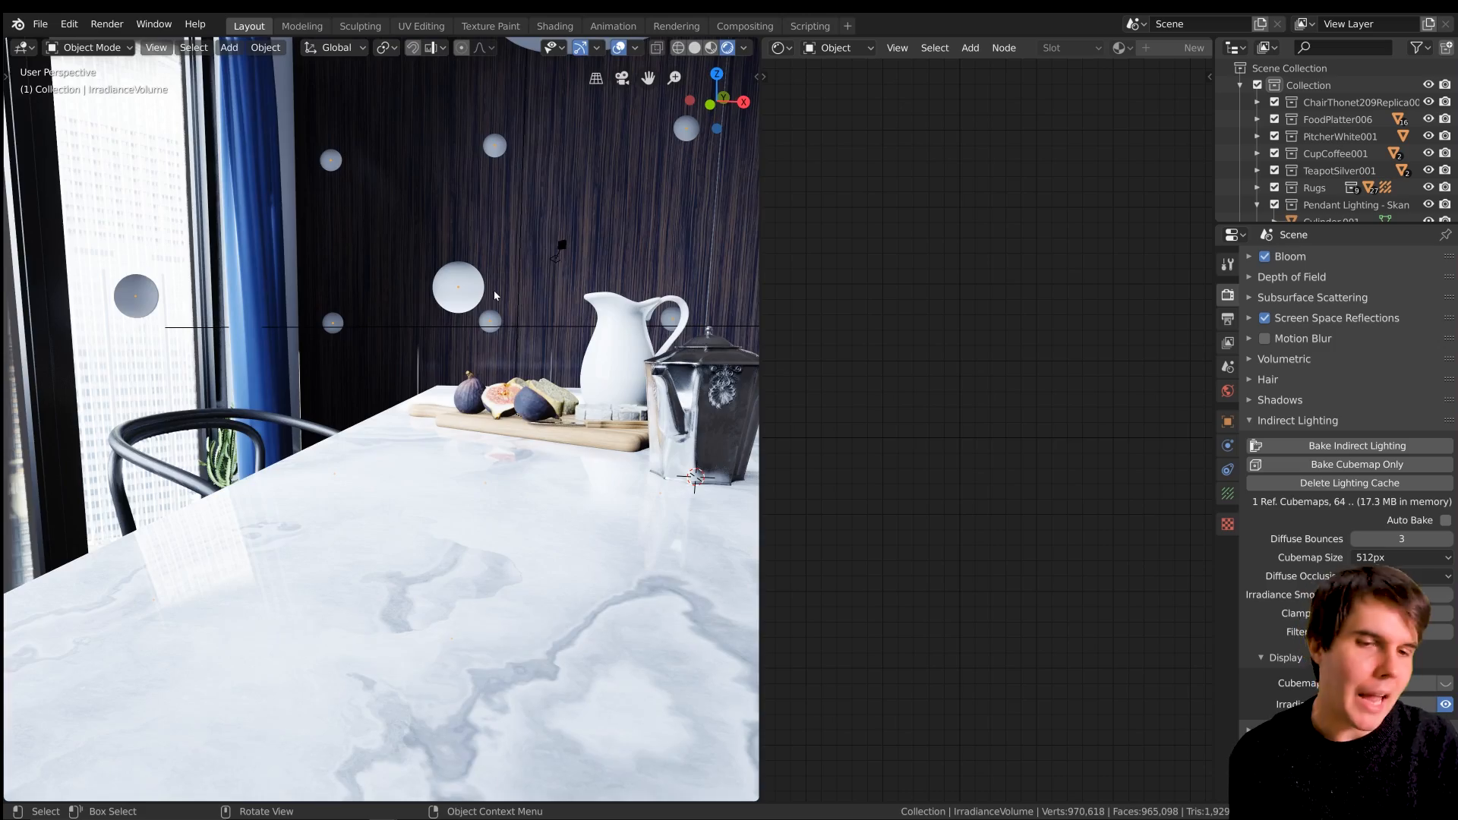
scroll(494, 290, down, 6)
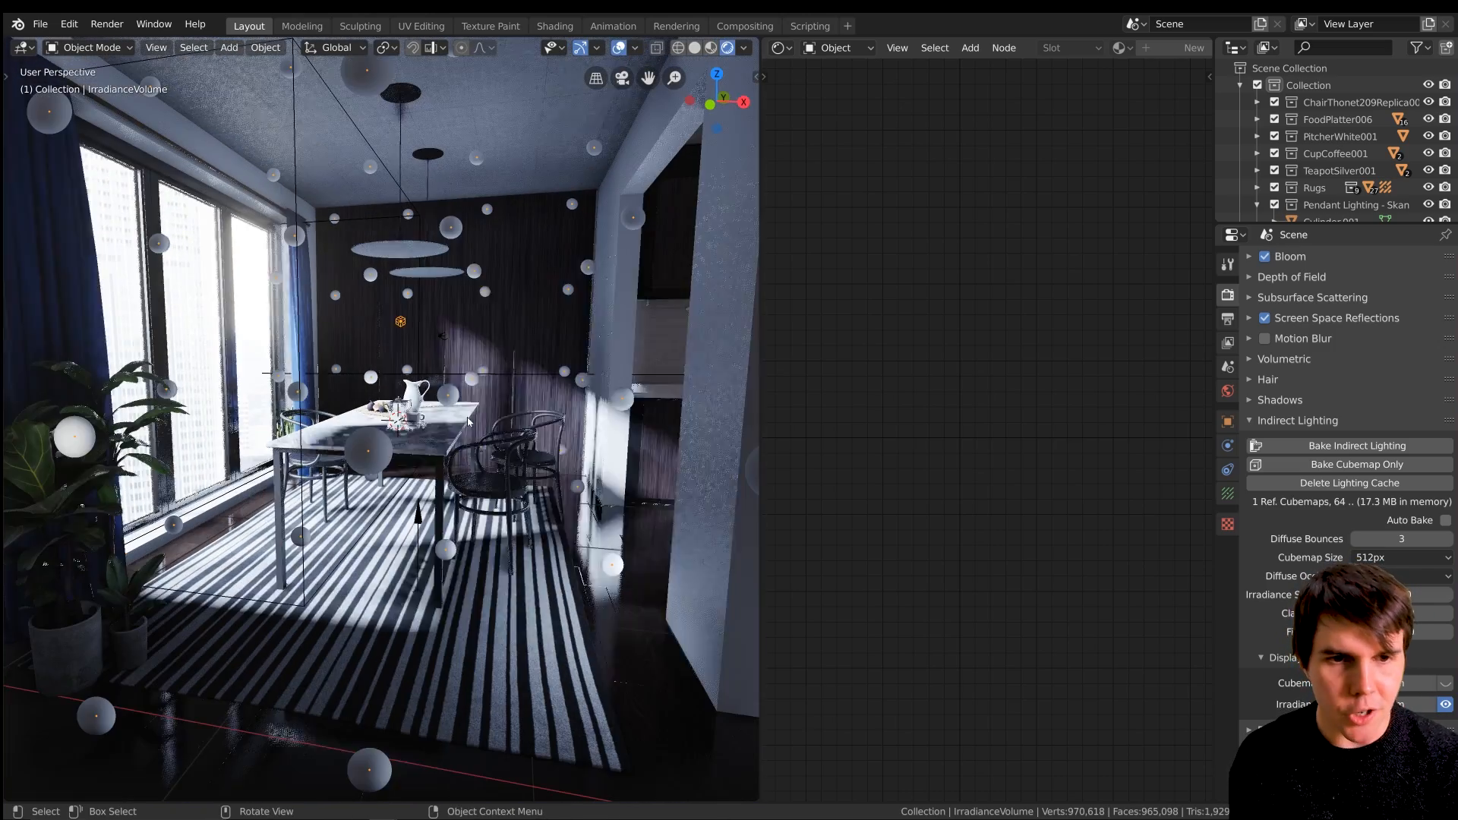
middle_drag(468, 418, 477, 411)
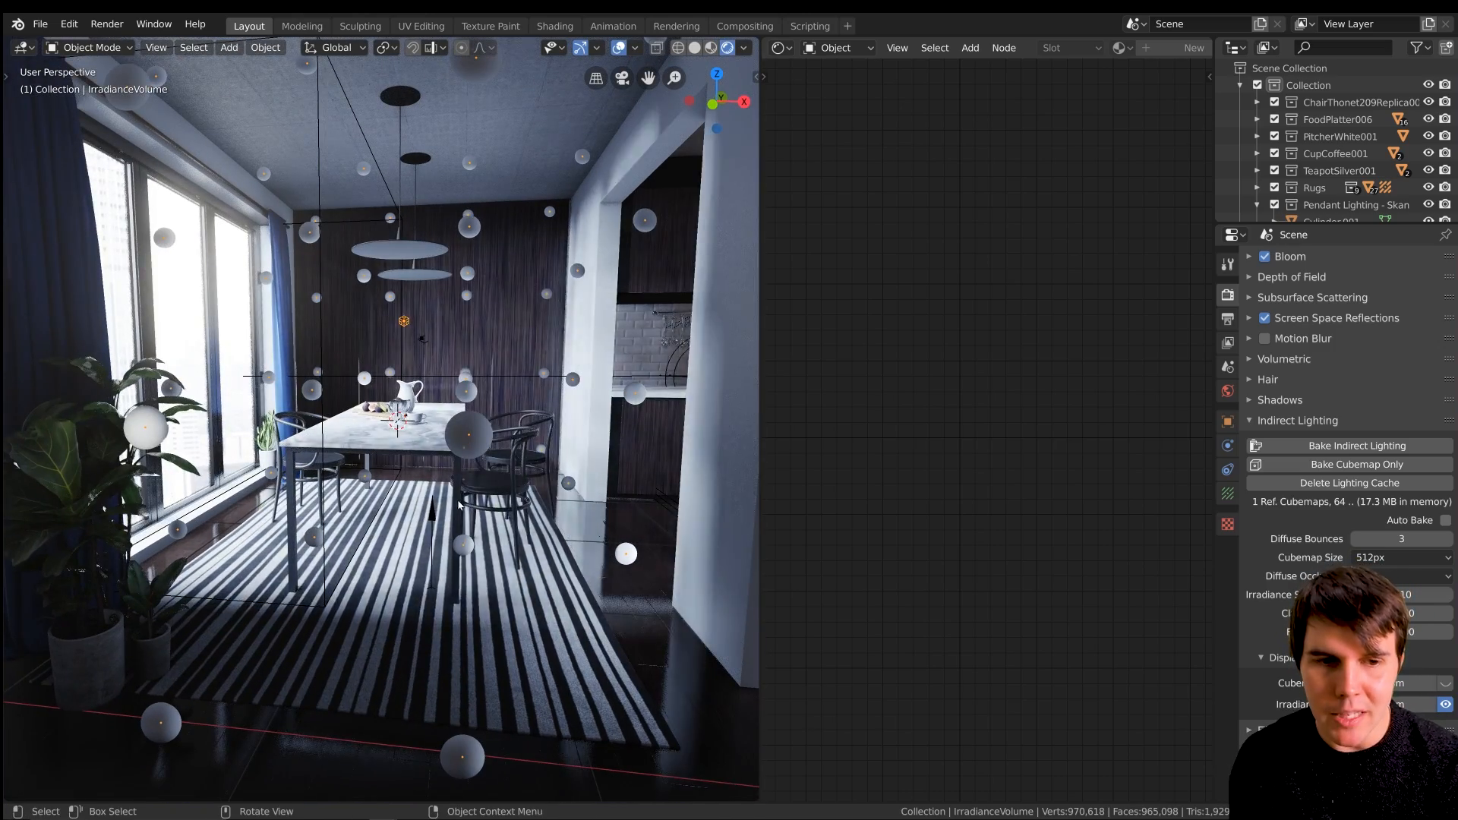
scroll(459, 506, up, 5)
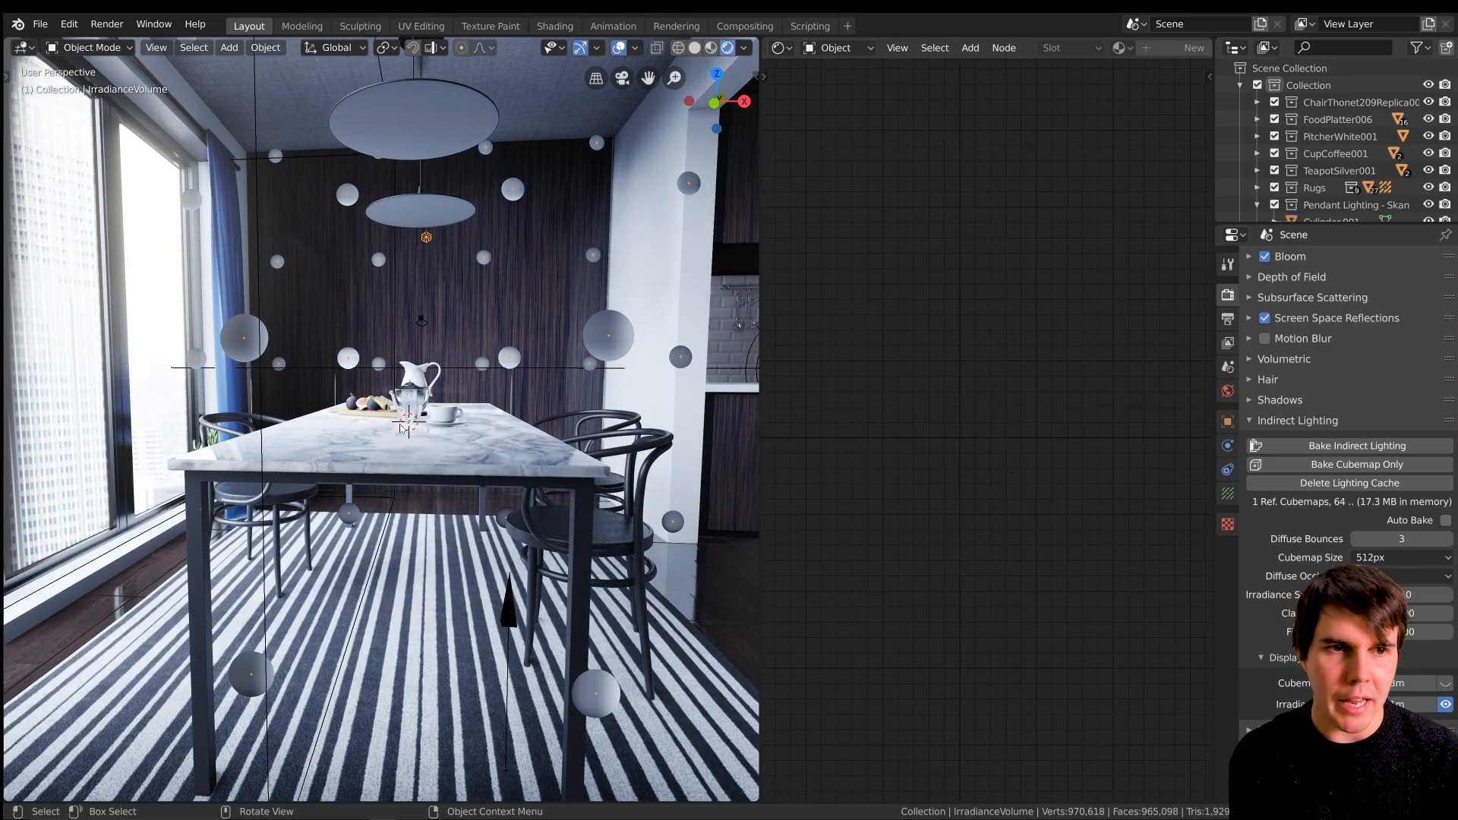
scroll(402, 429, down, 4)
shift+middle_drag(332, 269, 403, 379)
scroll(351, 303, up, 4)
middle_drag(351, 303, 282, 266)
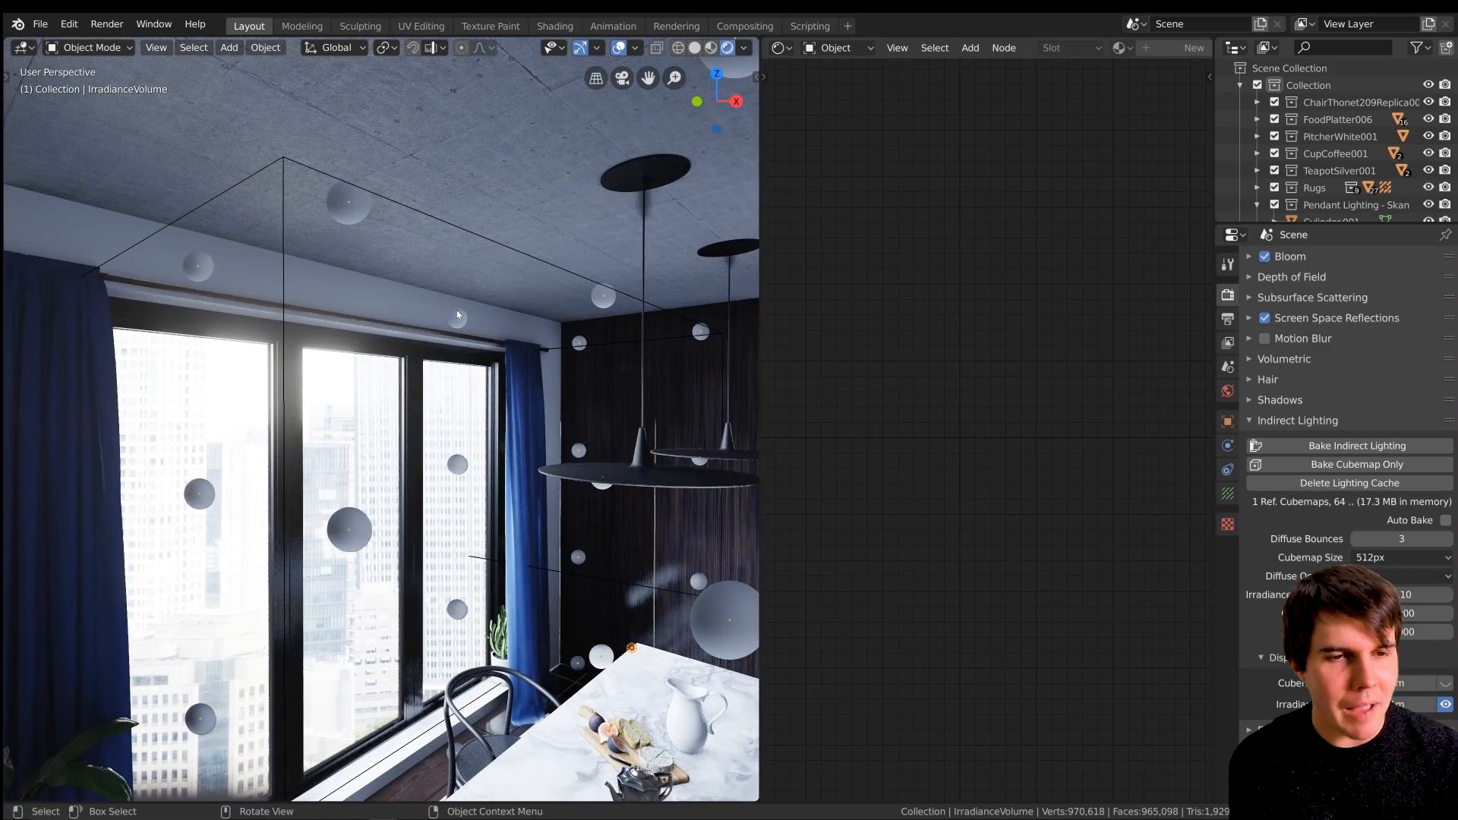
middle_drag(407, 319, 362, 281)
shift+middle_drag(379, 380, 456, 328)
middle_drag(441, 380, 441, 410)
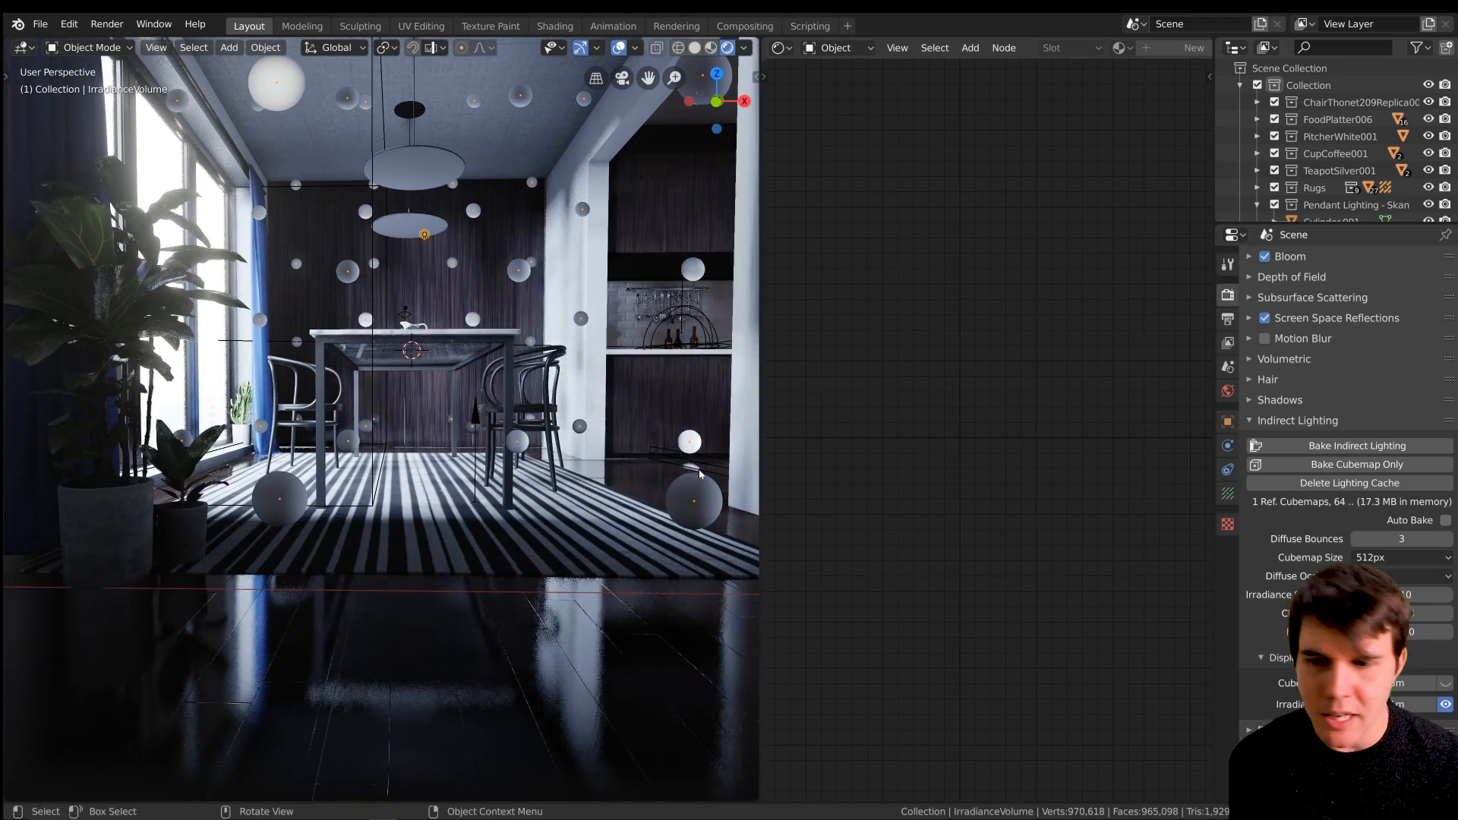
Set the irradiance volume's X resolution to 6.
click(1229, 493)
middle_drag(558, 380, 545, 353)
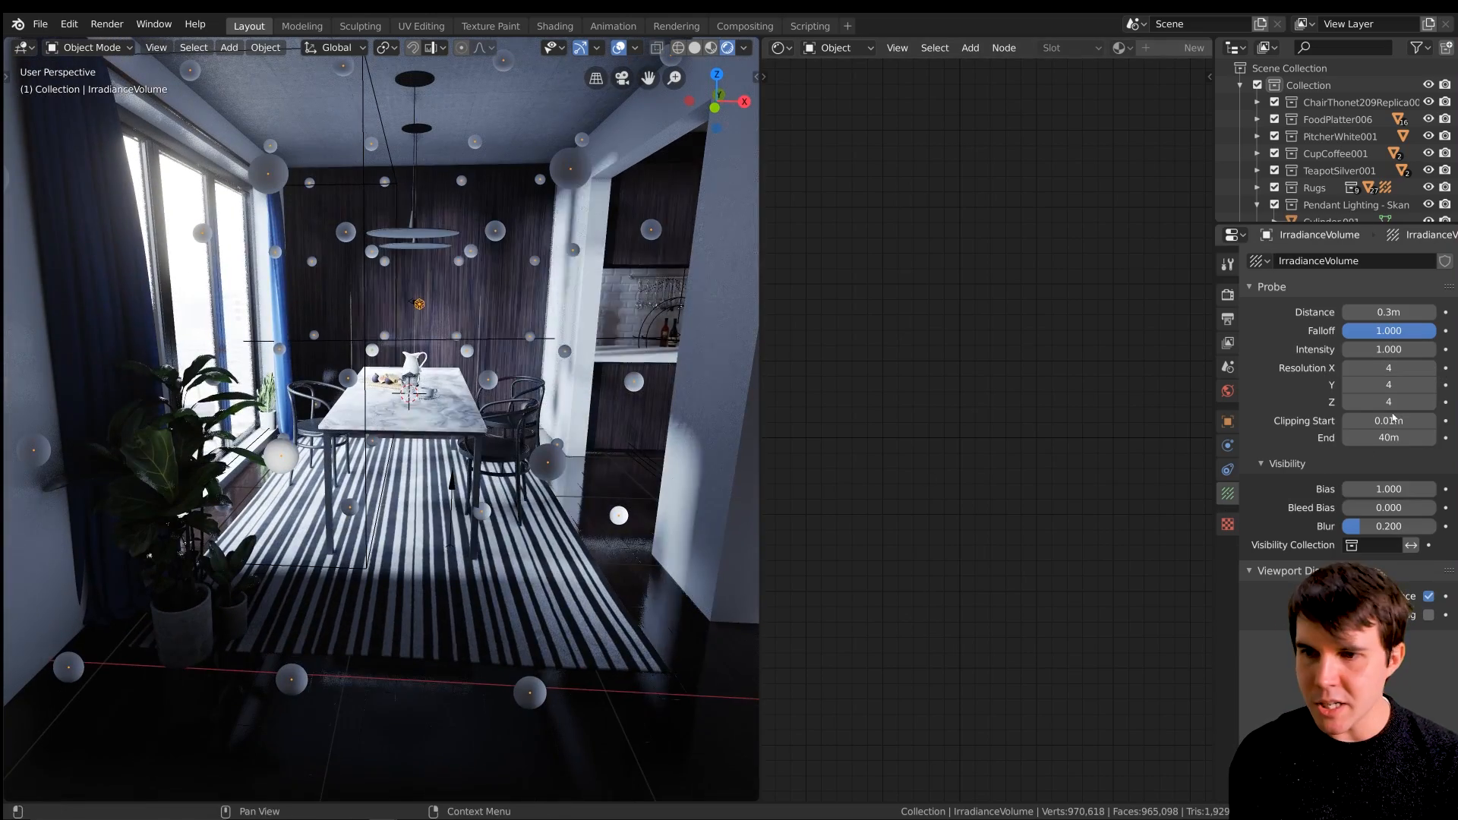
click(1428, 368)
click(1429, 368)
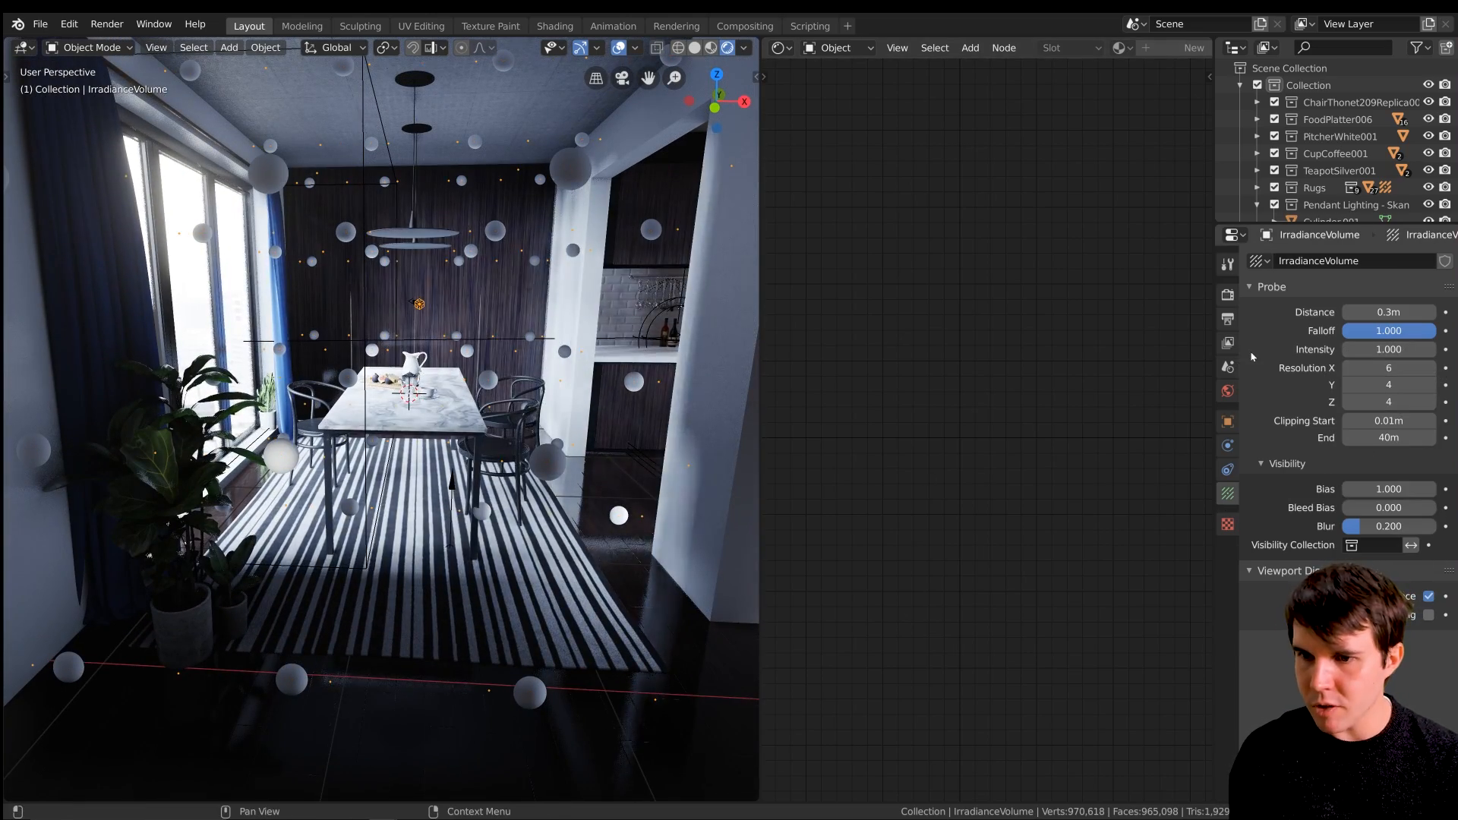
Hide the irradiance sample spheres and view the room from near floor level.
click(1228, 295)
middle_drag(453, 462, 455, 446)
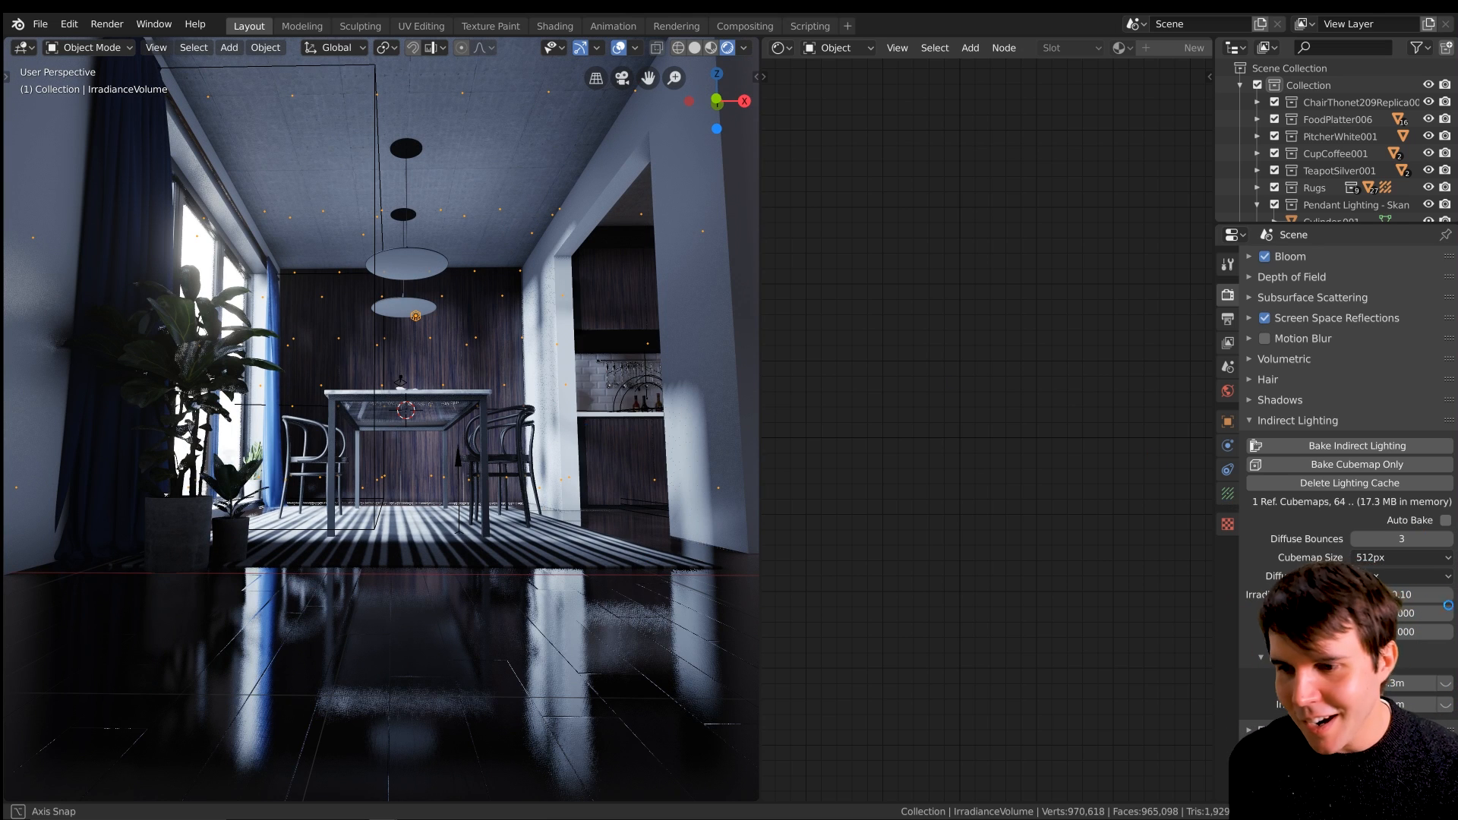
click(531, 443)
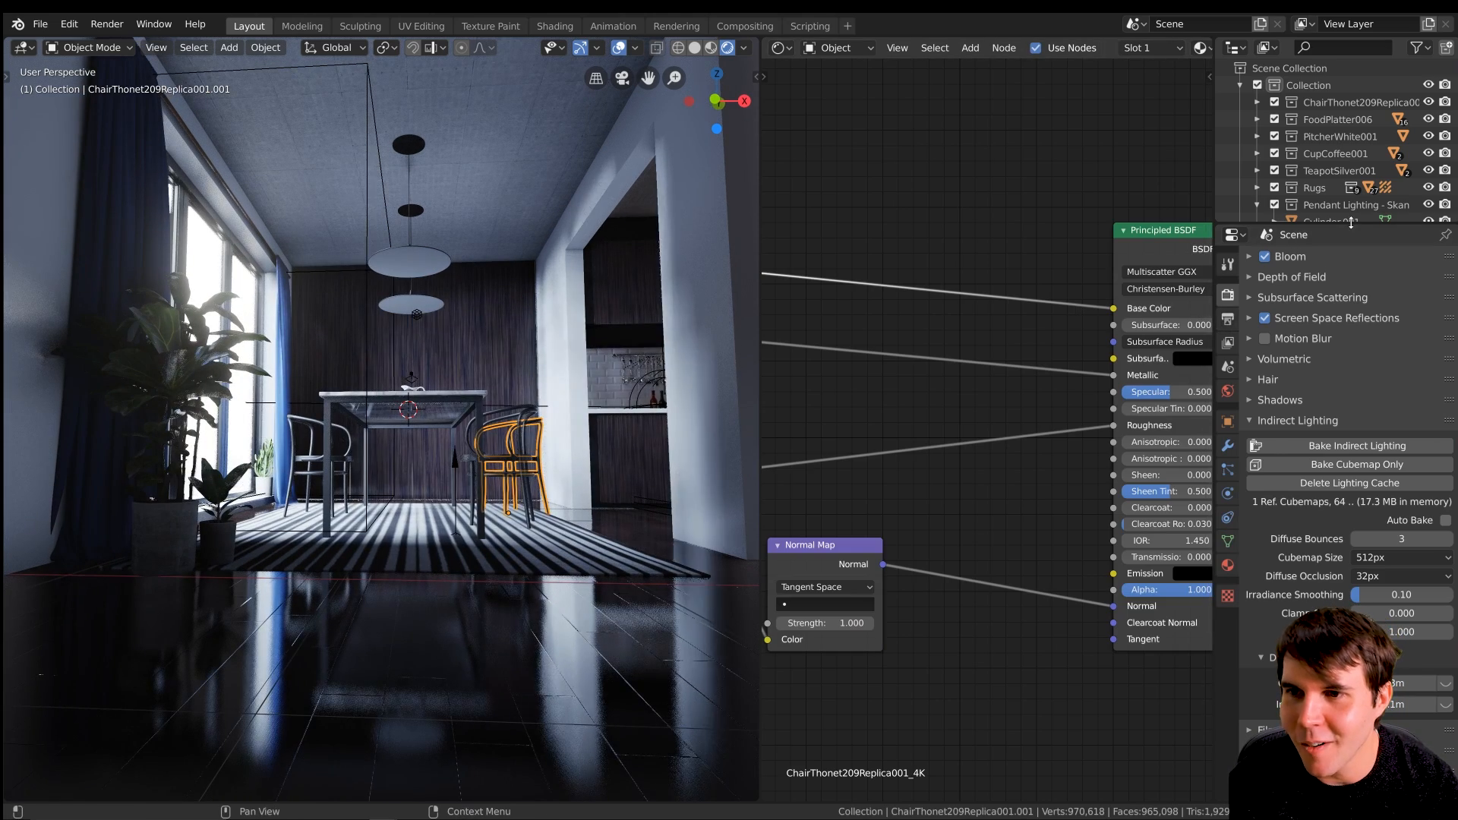
Select the IrradianceVolume object again from the list of scene objects.
drag(1360, 227, 1365, 588)
click(1326, 393)
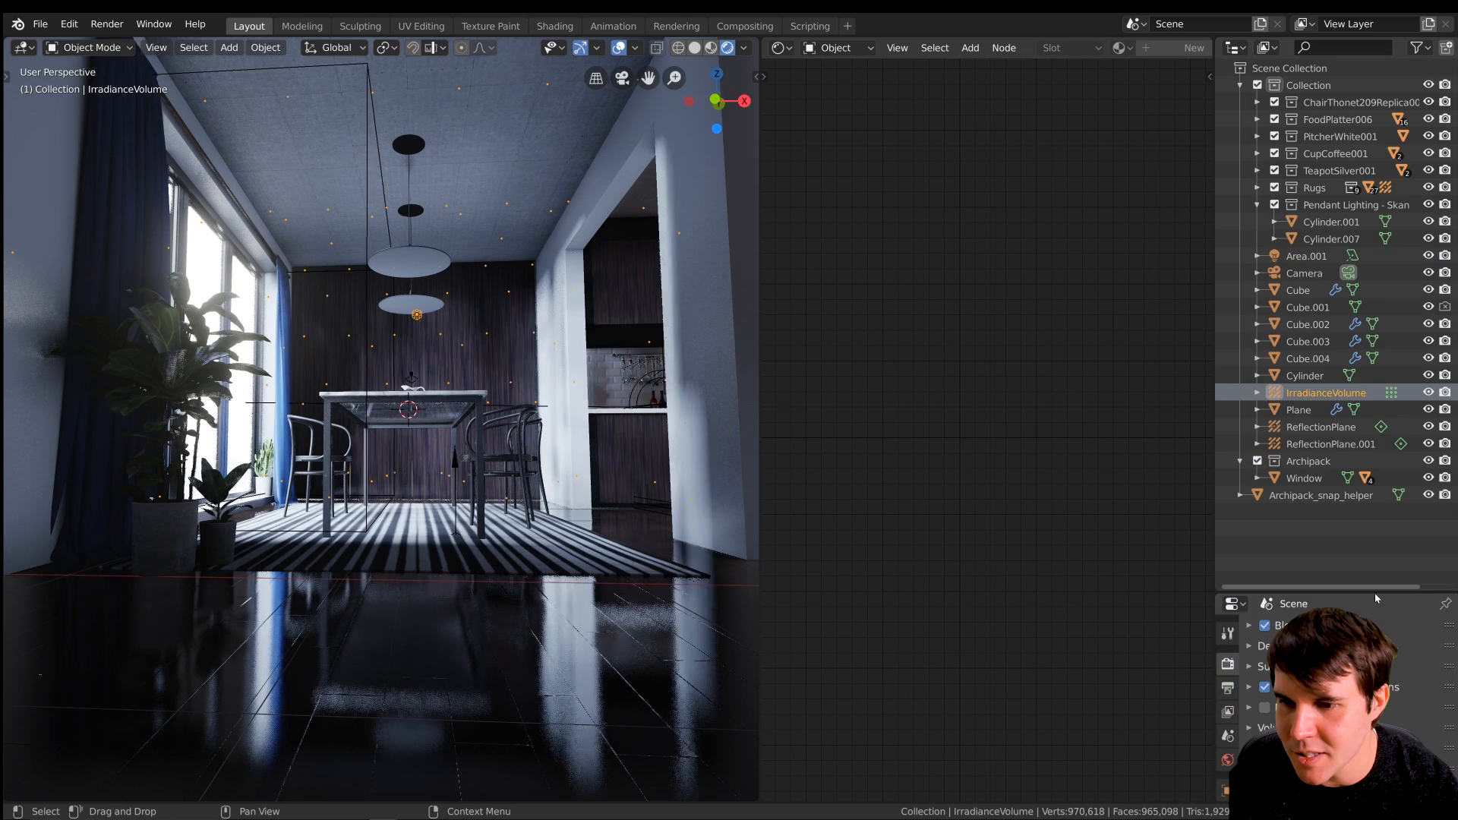
drag(1365, 595, 1365, 253)
scroll(1337, 561, down, 1)
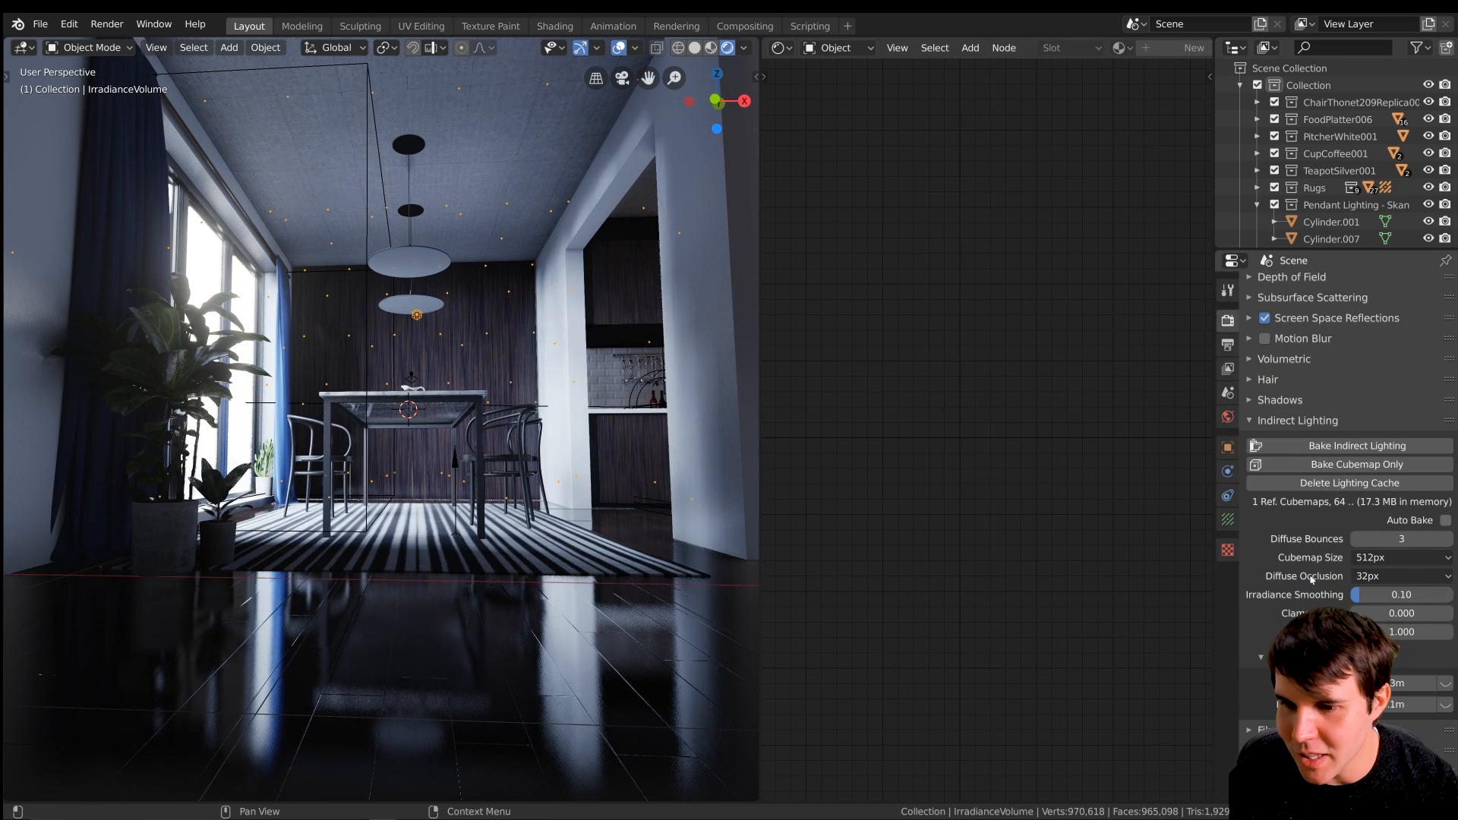
Try an X resolution of 8 on the irradiance volume and return it to 6.
click(1228, 520)
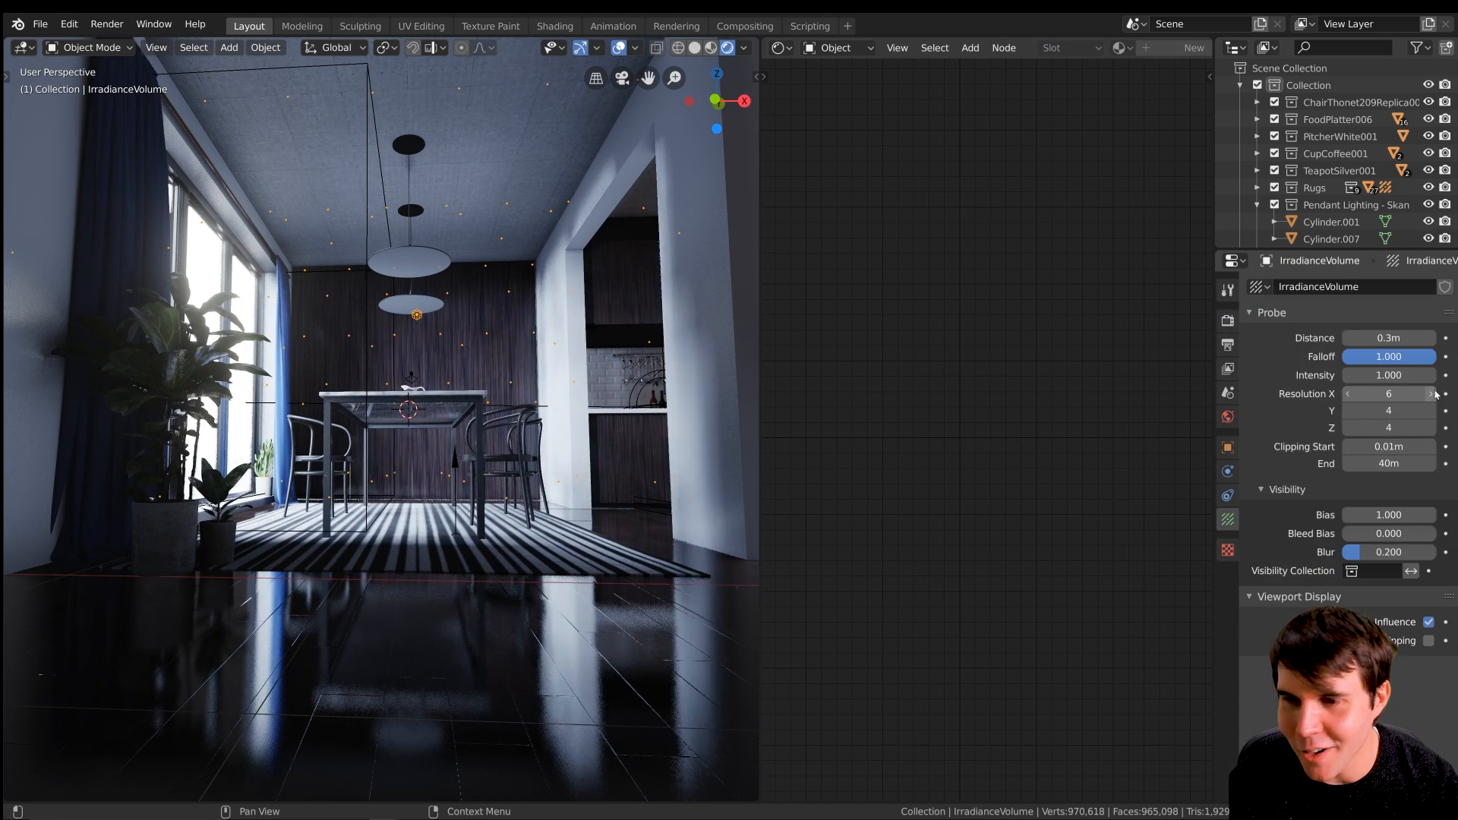
click(1432, 394)
click(1432, 394)
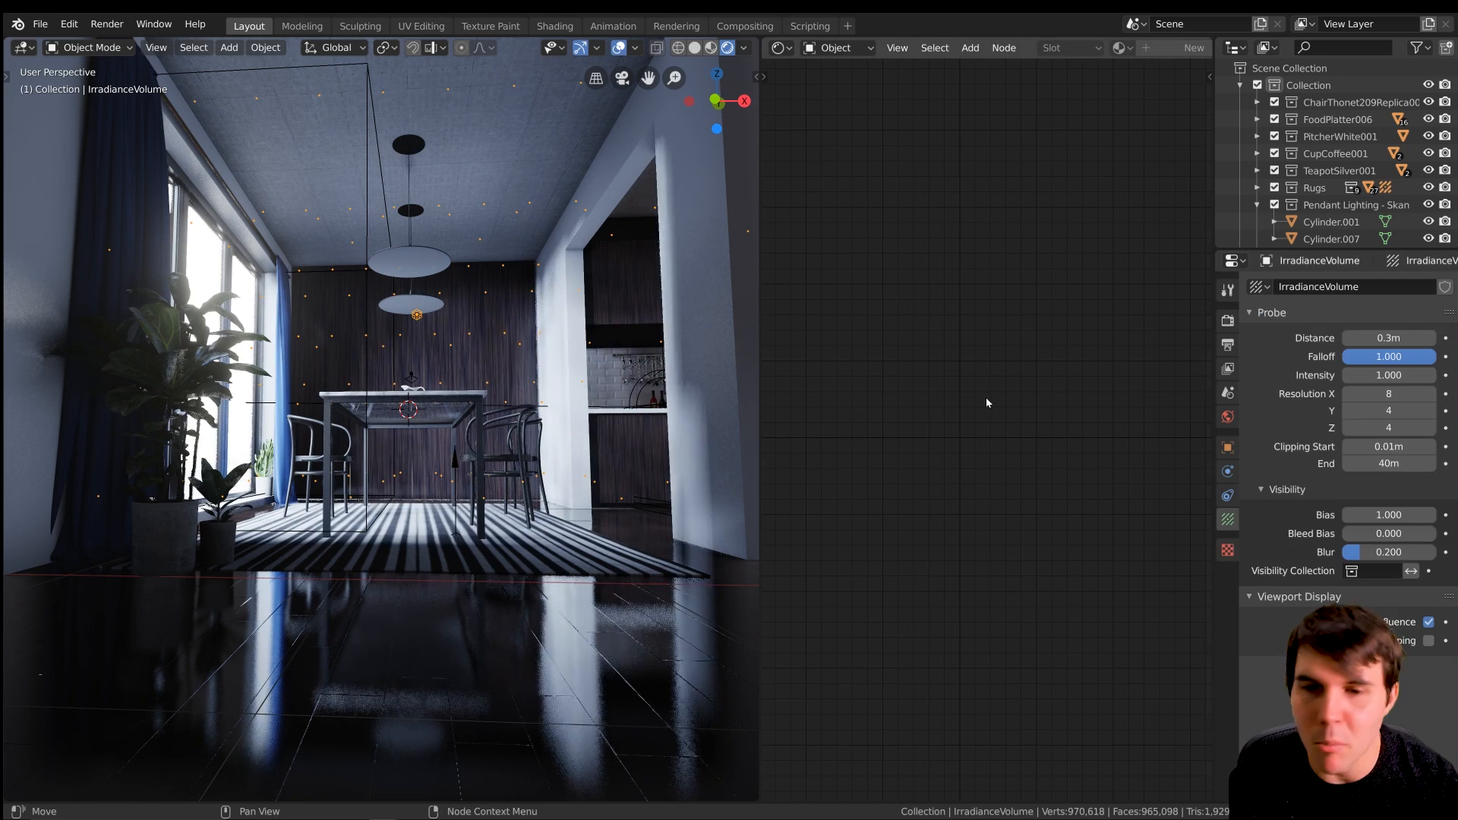
click(1347, 393)
click(1347, 393)
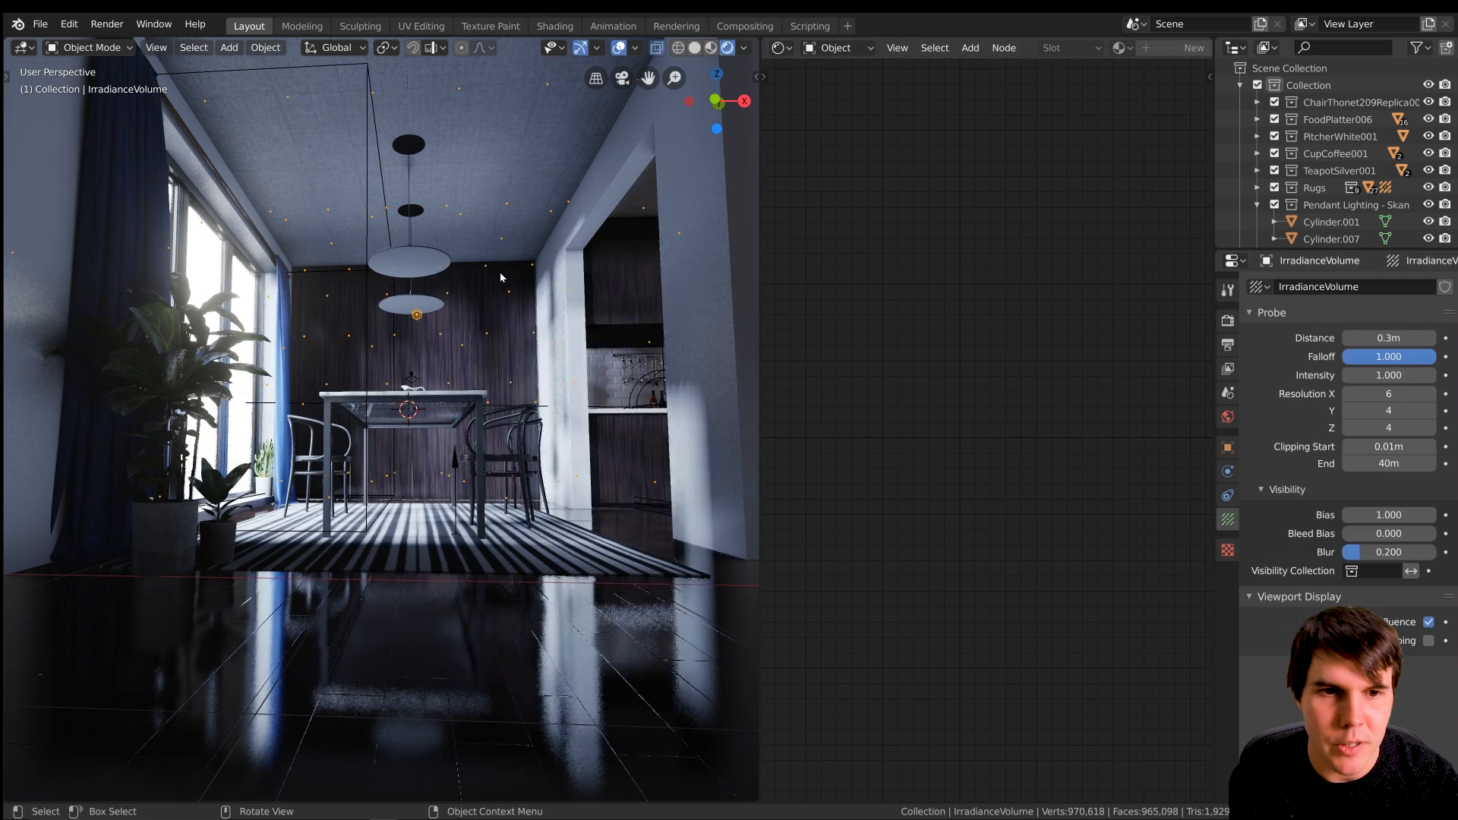
Show the room in solid see-through shading and set the irradiance volume's Y resolution to 7.
click(694, 49)
mouse_move(533, 310)
middle_down()
mouse_move(435, 325)
mouse_move(504, 325)
mouse_move(450, 331)
middle_up()
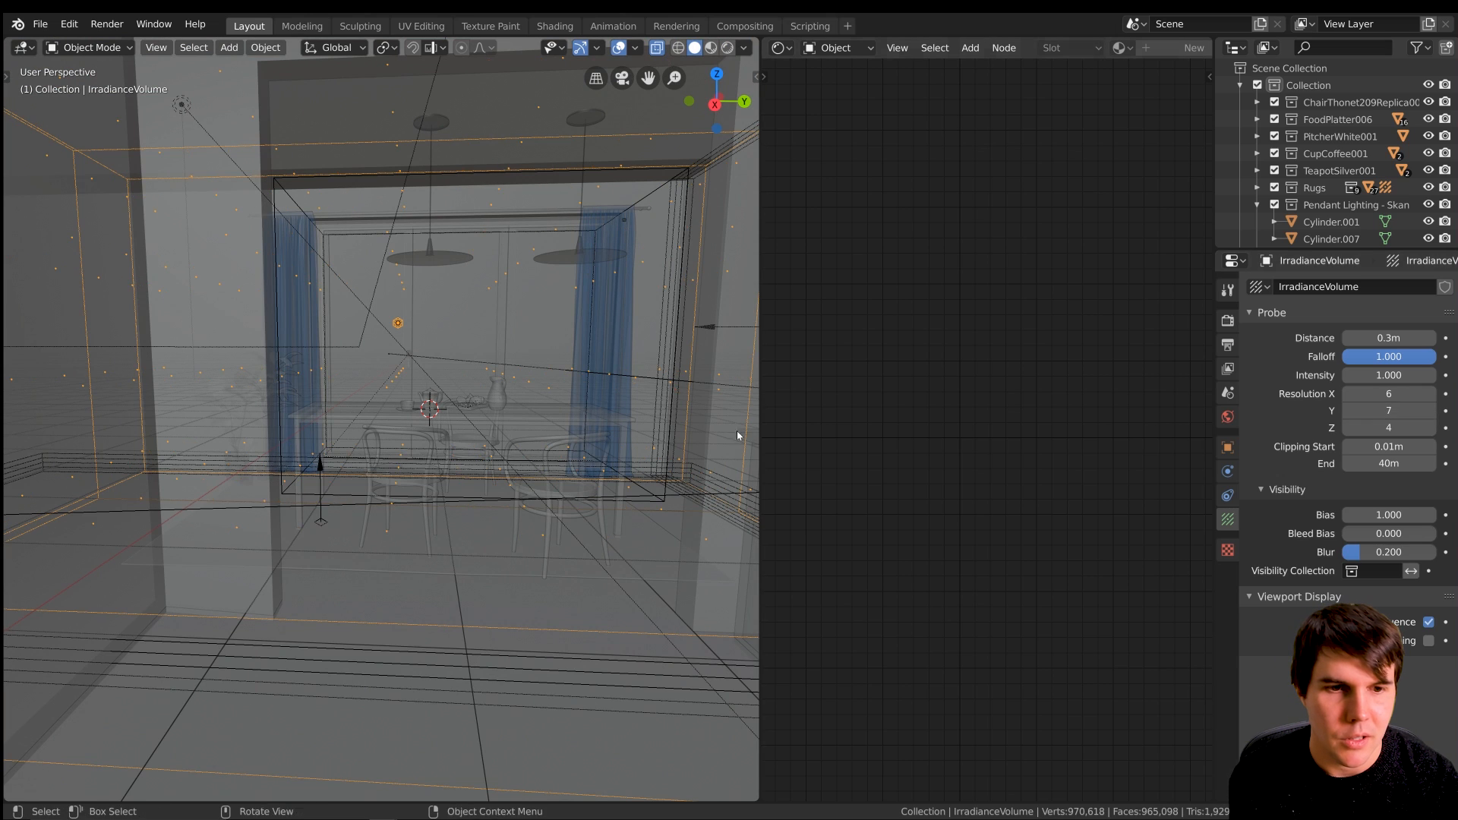
scroll(495, 430, up, 5)
middle_drag(469, 486, 471, 498)
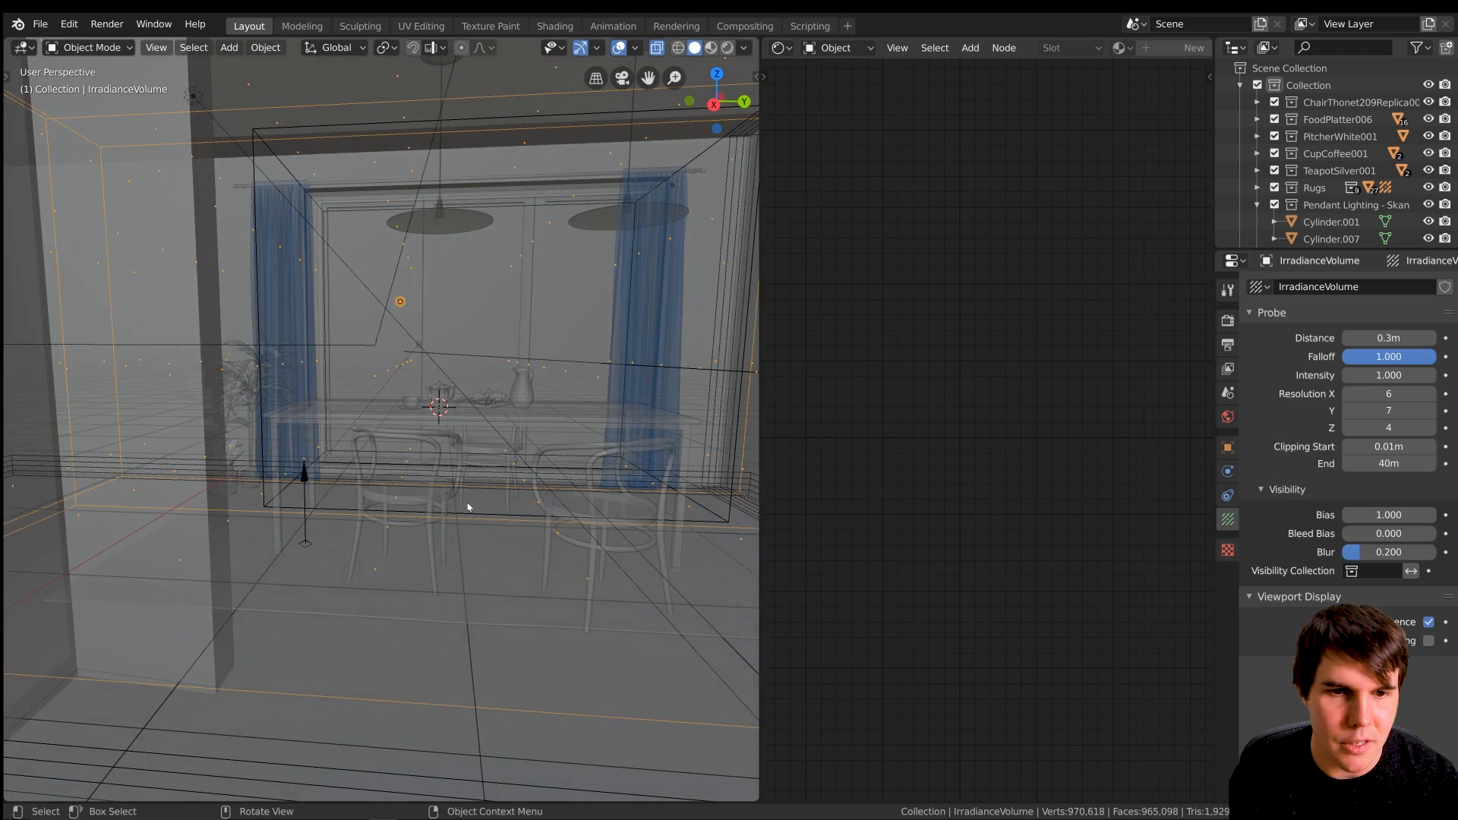
middle_drag(374, 484, 430, 489)
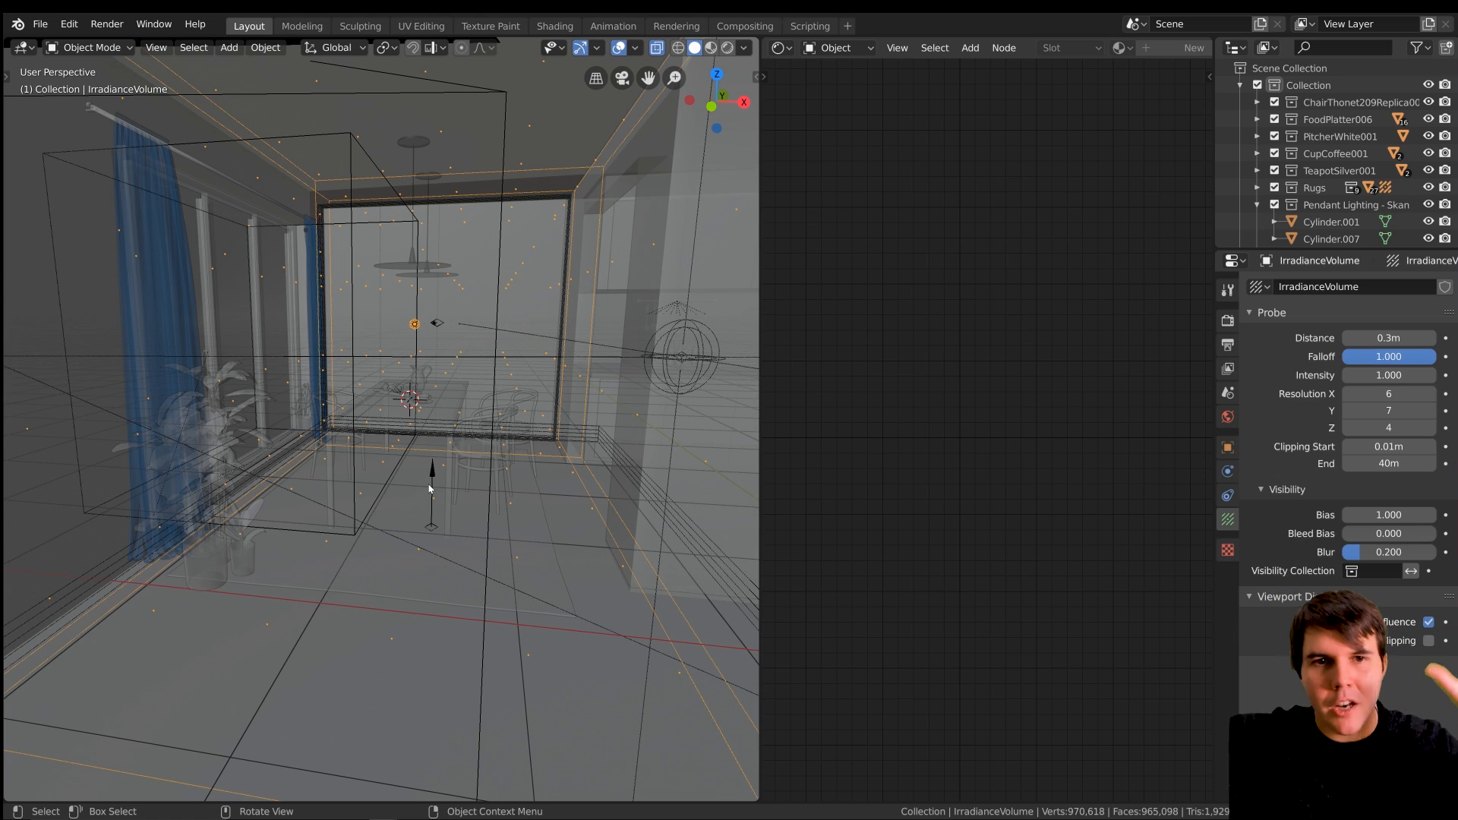
Enlarge the irradiance volume and shift it along the X axis so it reaches into the kitchen.
middle_drag(440, 347, 355, 355)
scroll(464, 411, down, 1)
scroll(355, 355, up, 4)
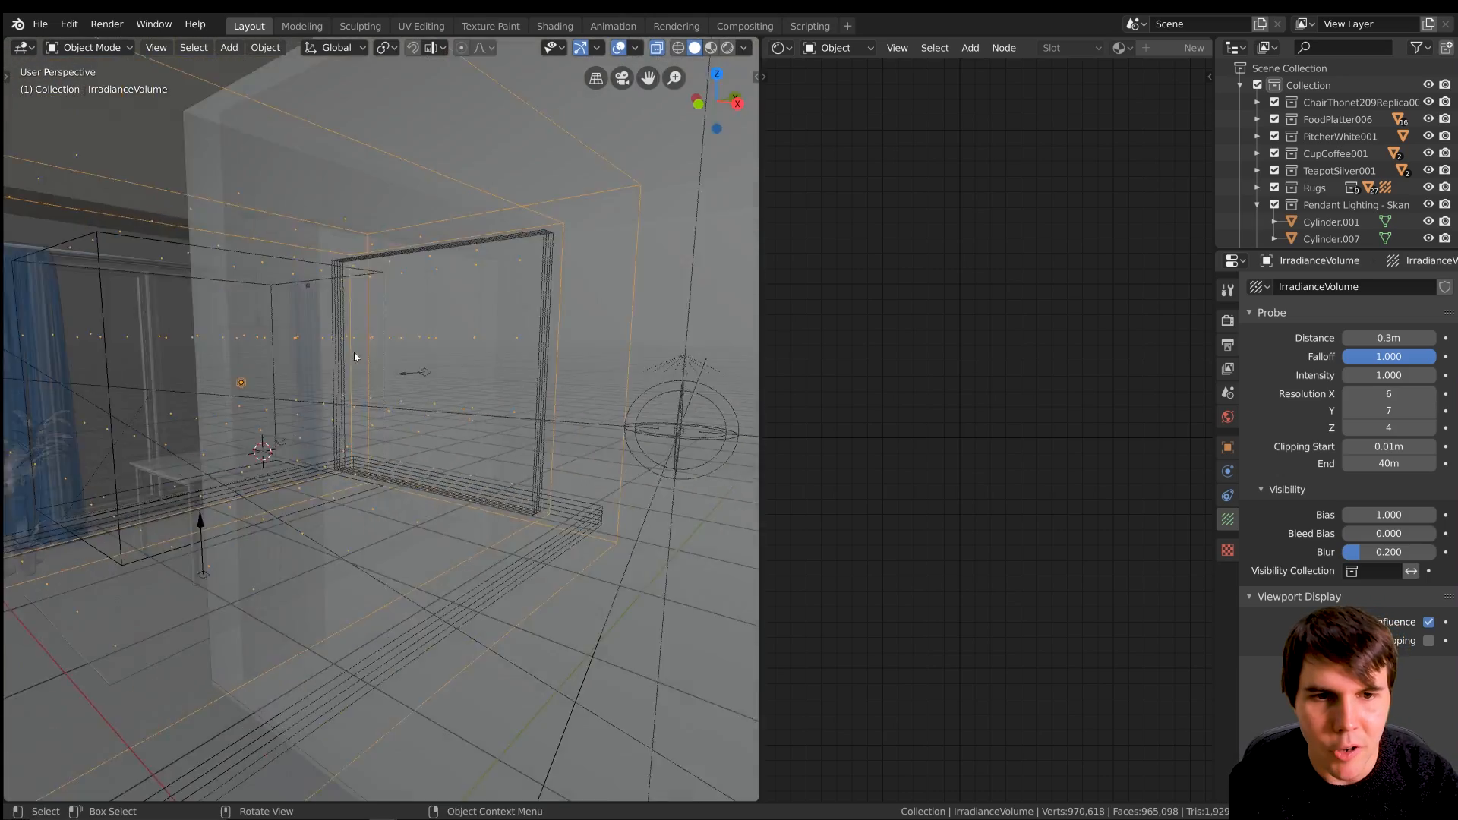
shift+middle_drag(508, 436, 314, 396)
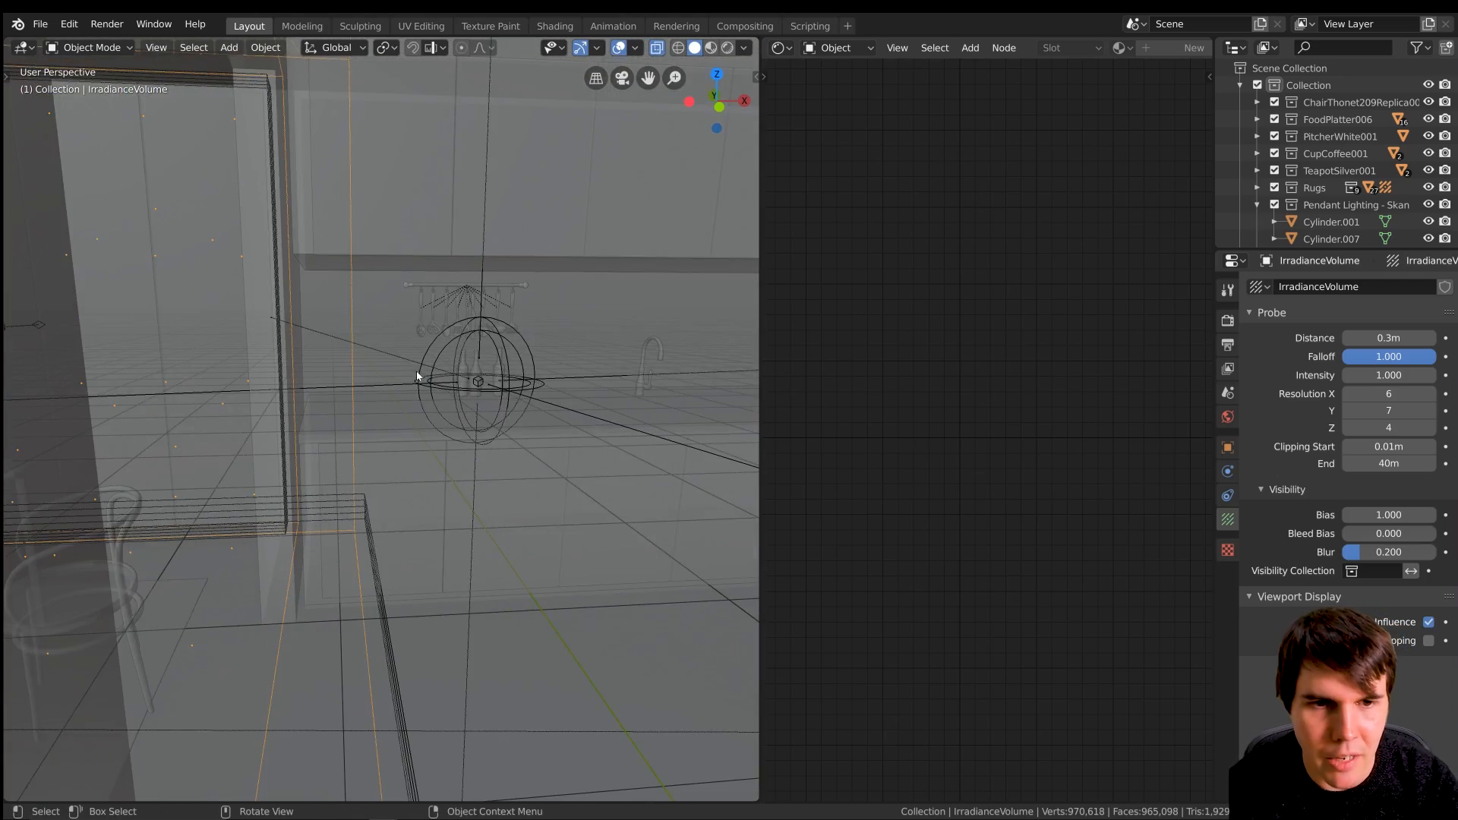
middle_drag(417, 377, 418, 382)
scroll(418, 383, down, 1)
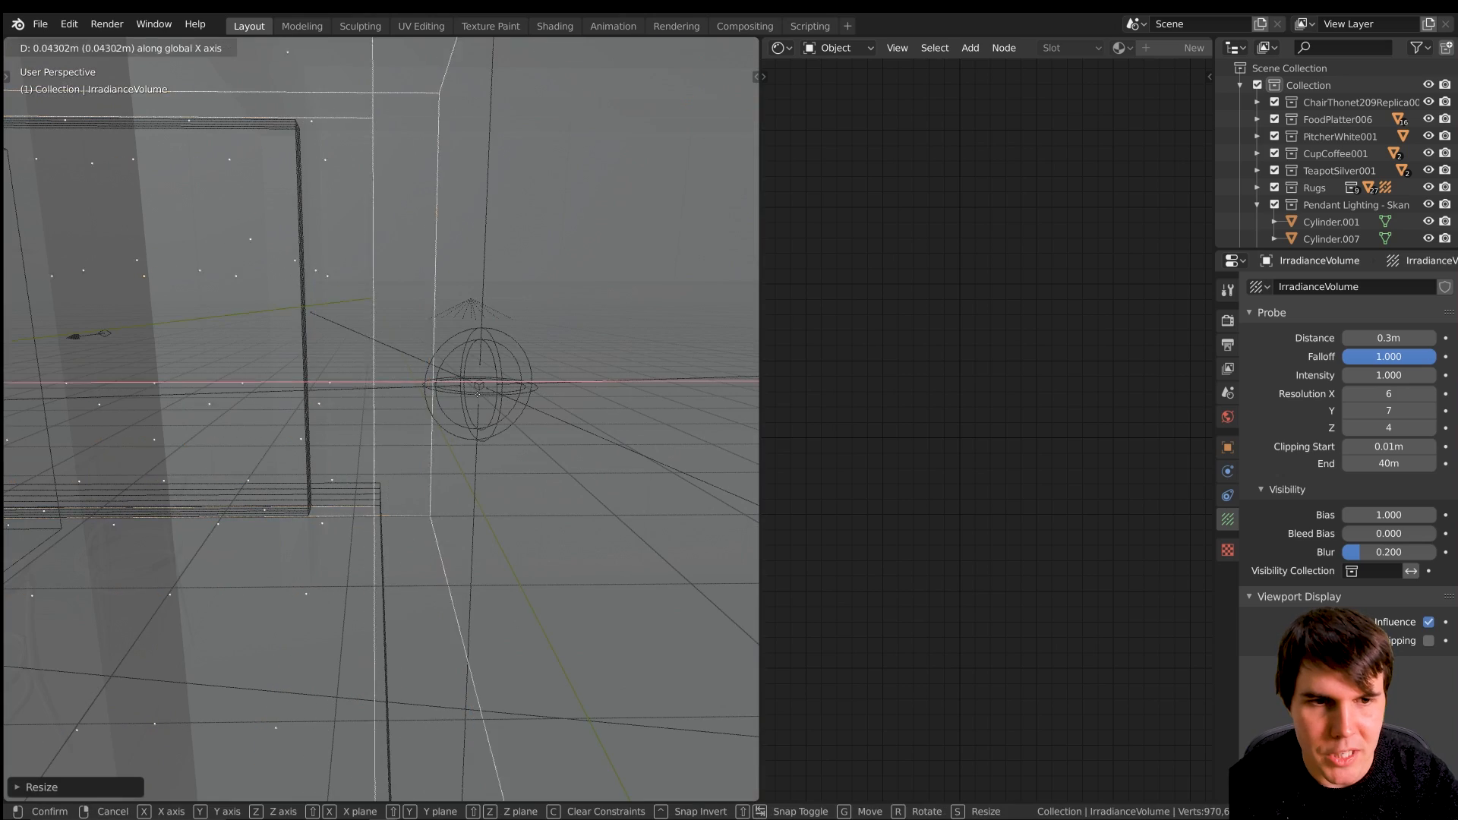
middle_drag(547, 410, 457, 438)
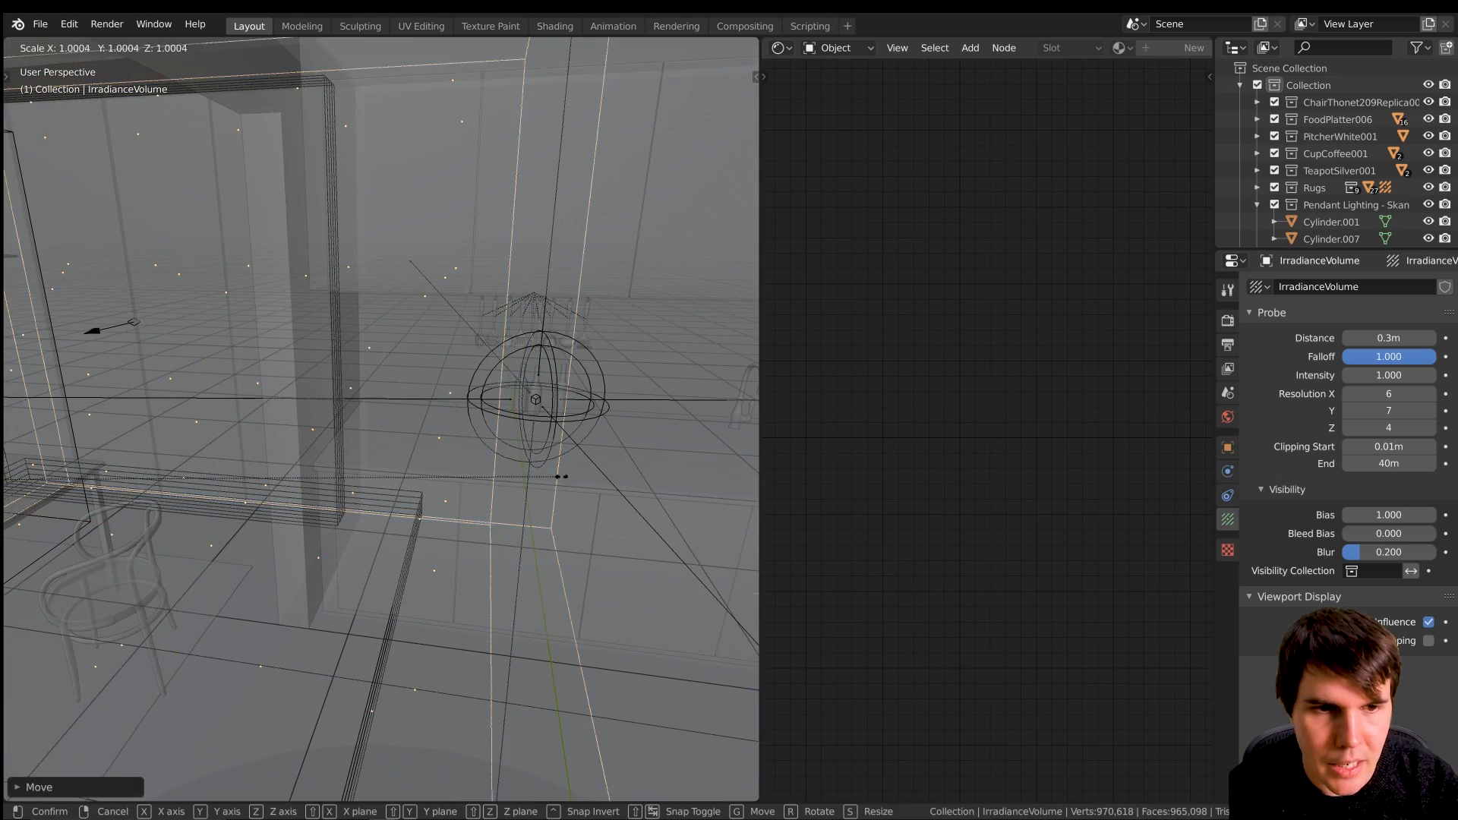
click(710, 494)
middle_drag(544, 435, 558, 437)
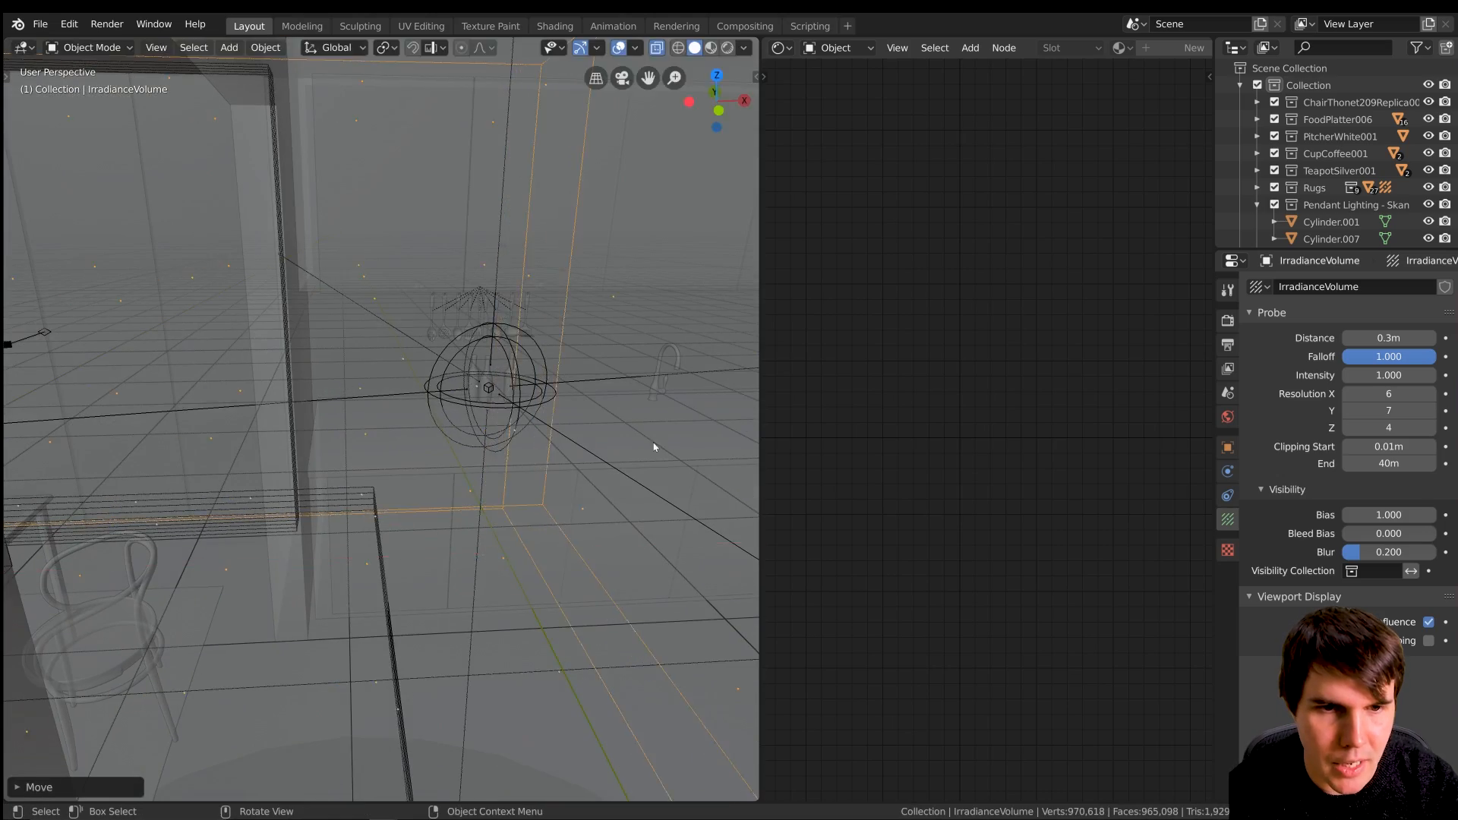
Scale the irradiance volume slightly and adjust its height along the Z axis to enclose the room.
scroll(466, 436, down, 4)
mouse_move(466, 436)
shift+middle_down()
mouse_move(499, 367)
mouse_move(547, 351)
shift+middle_up()
mouse_move(397, 272)
shift+middle_down()
mouse_move(501, 305)
mouse_move(527, 285)
shift+middle_up()
key(s)
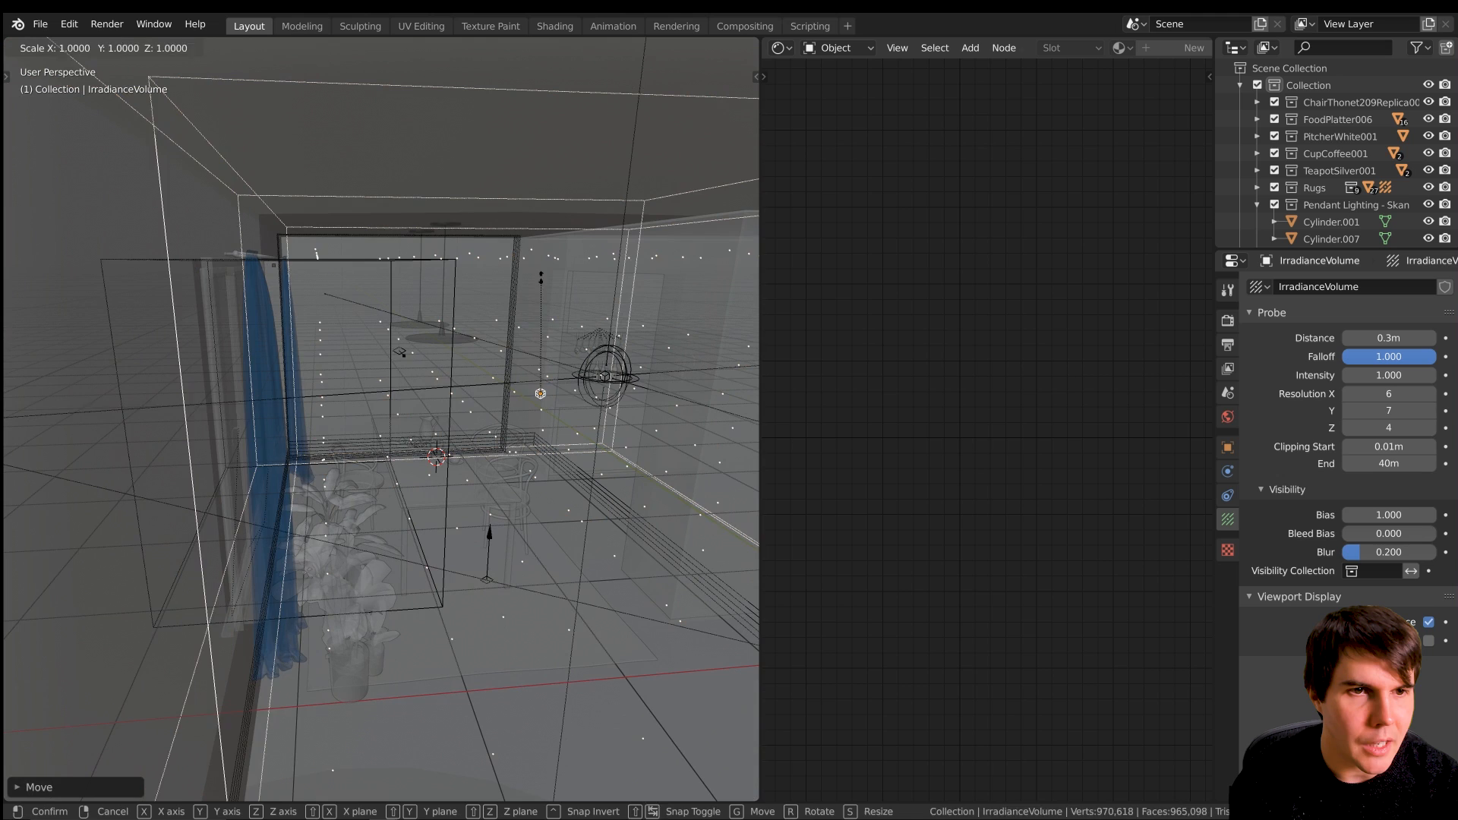
click(487, 275)
key(g)
key(z)
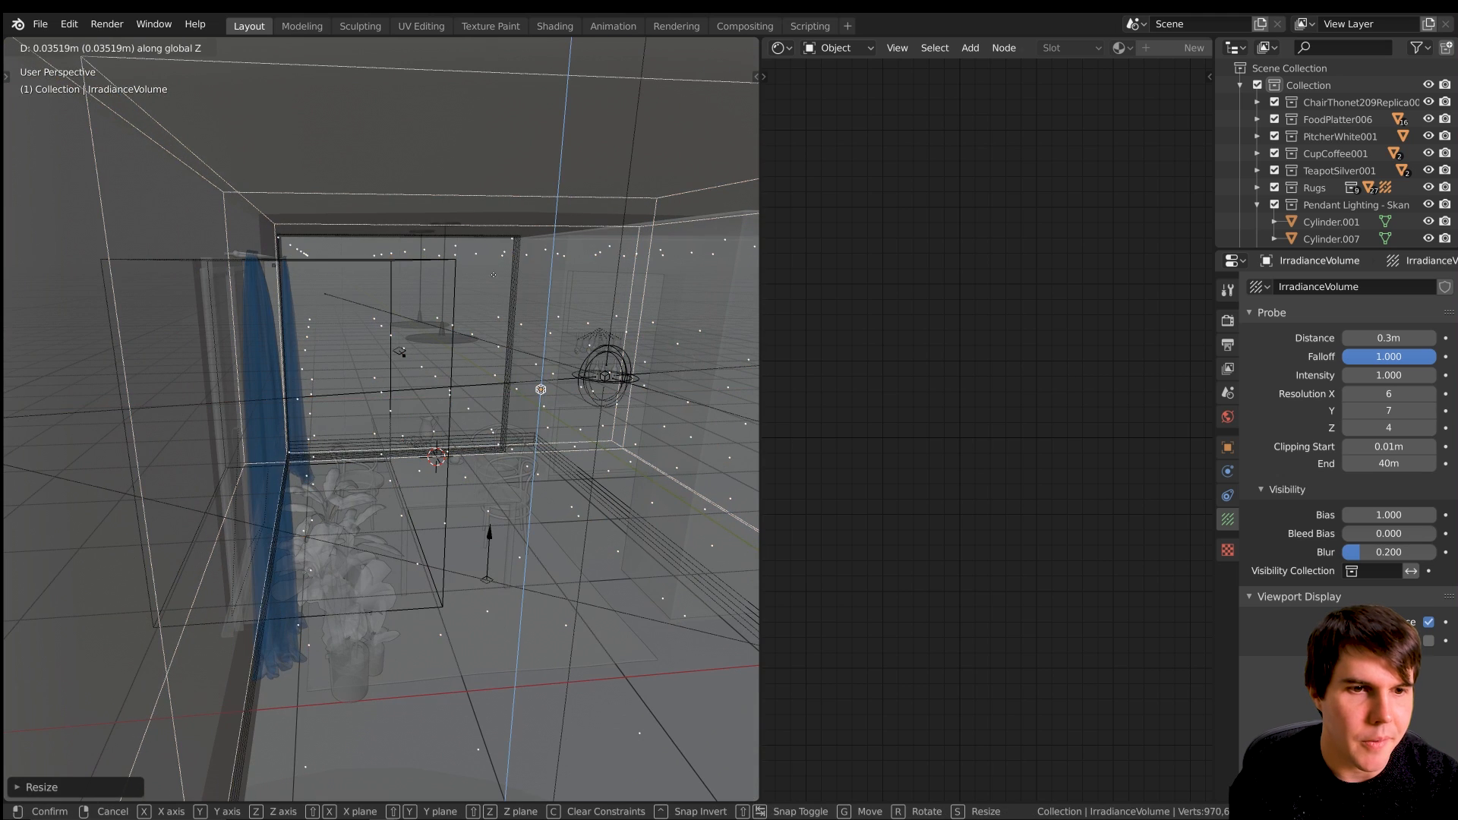
key(s)
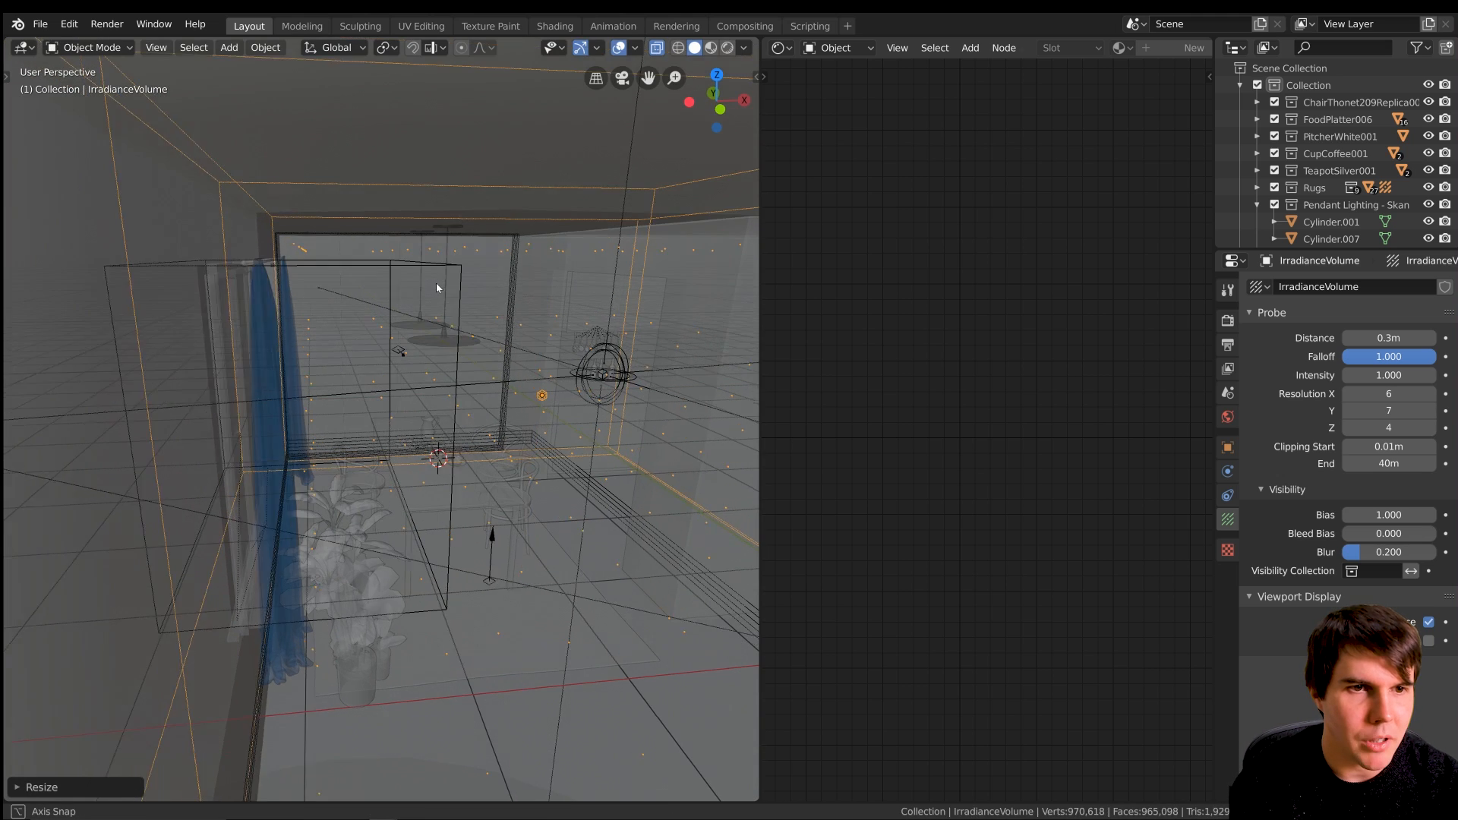
click(335, 251)
Set the irradiance volume's Z resolution to 6.
middle_drag(335, 250, 414, 312)
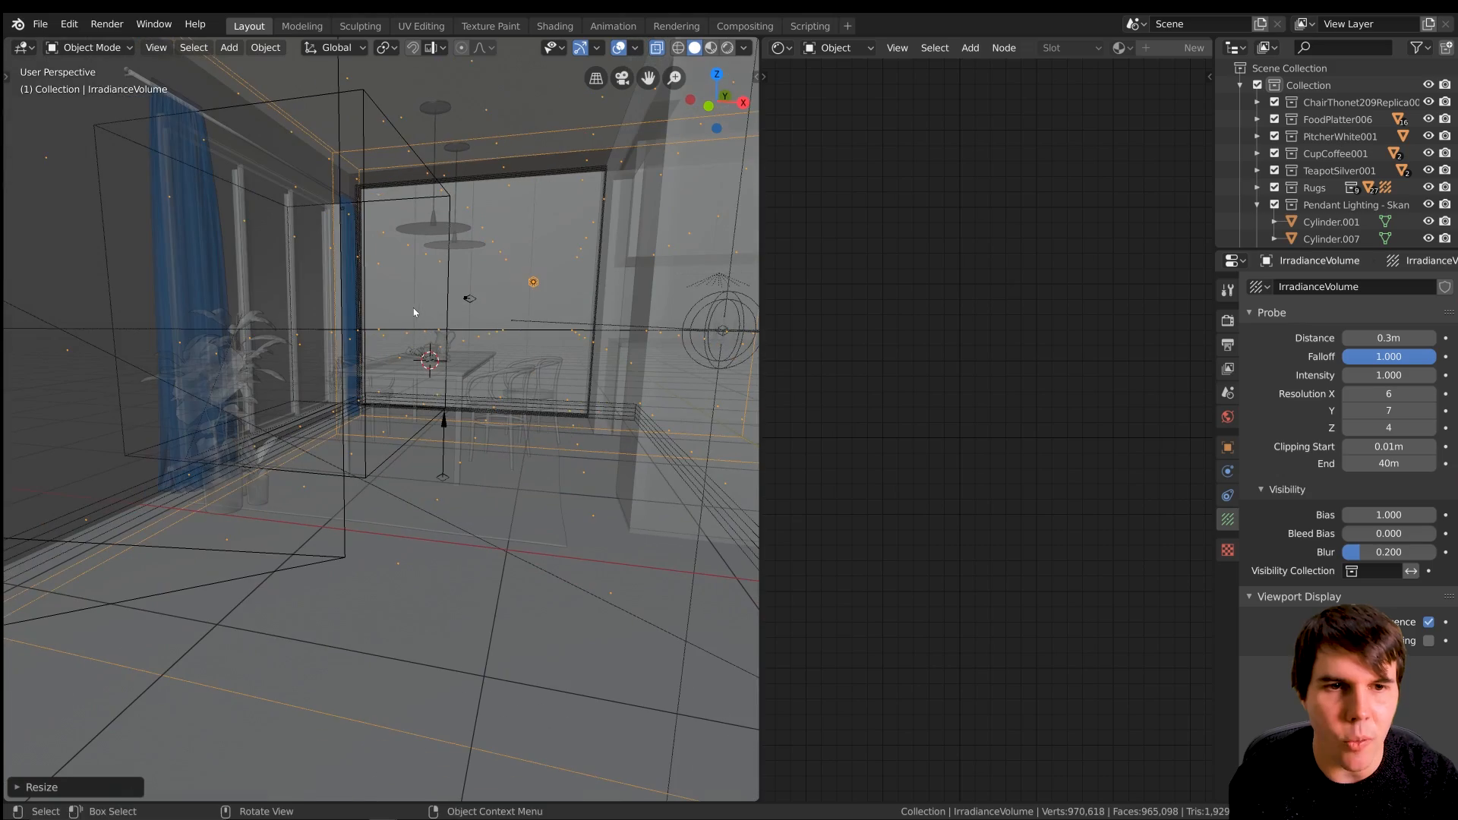
mouse_move(456, 329)
middle_down()
mouse_move(538, 352)
mouse_move(417, 346)
mouse_move(452, 347)
middle_up()
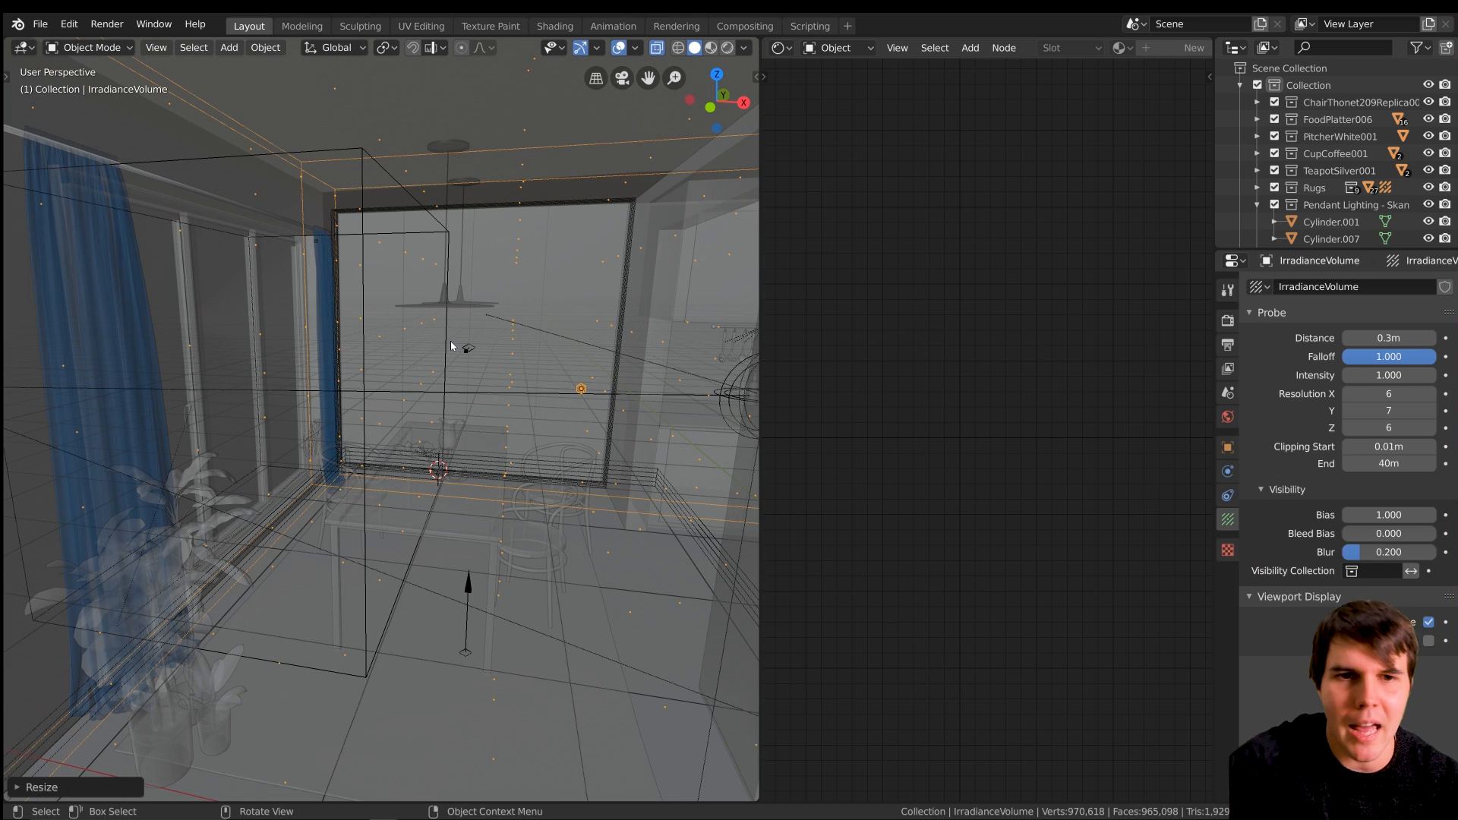
middle_drag(451, 347, 525, 386)
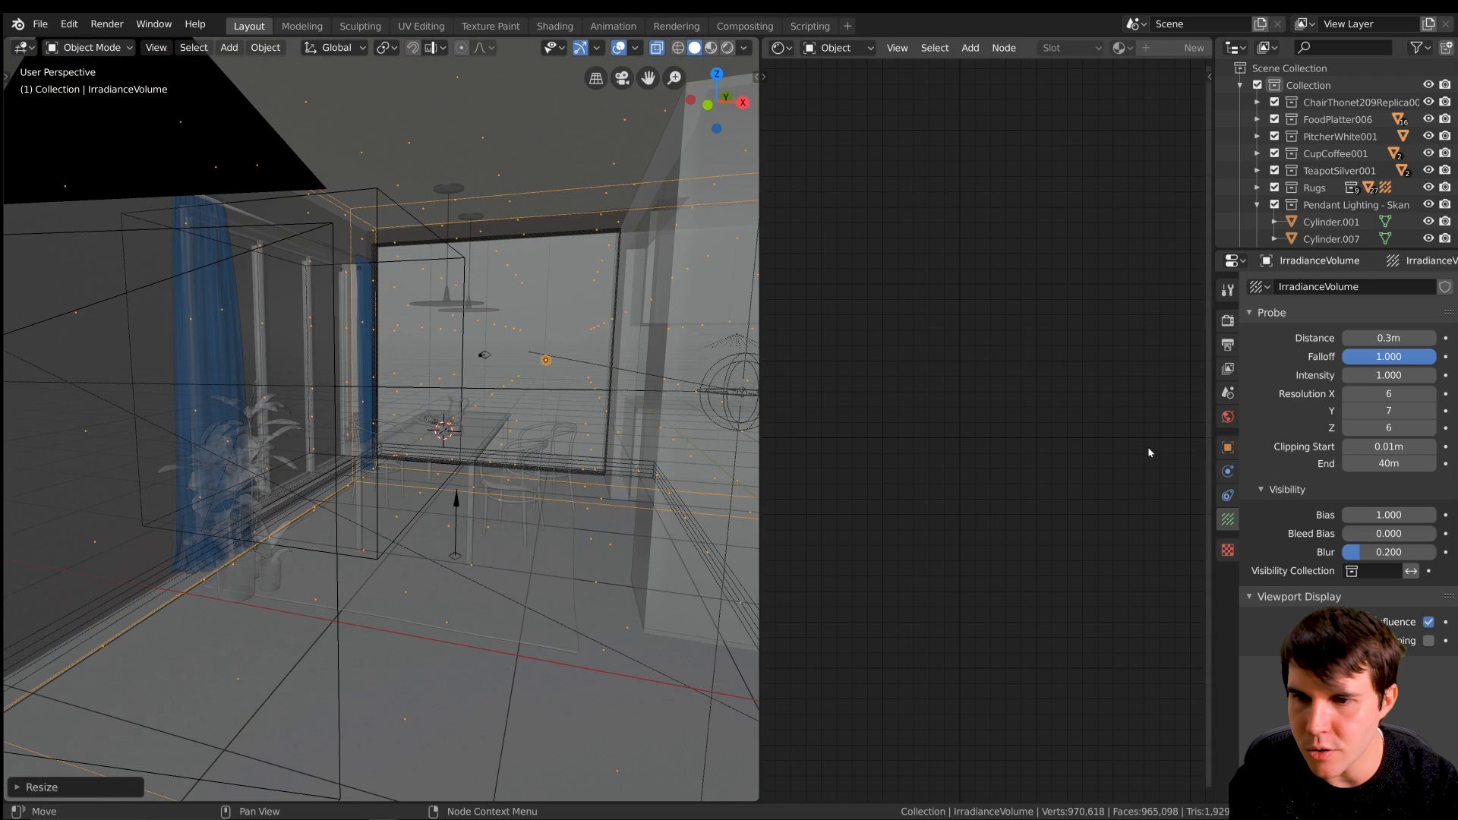
Delete the existing lighting cache in the scene's indirect lighting settings.
click(1235, 326)
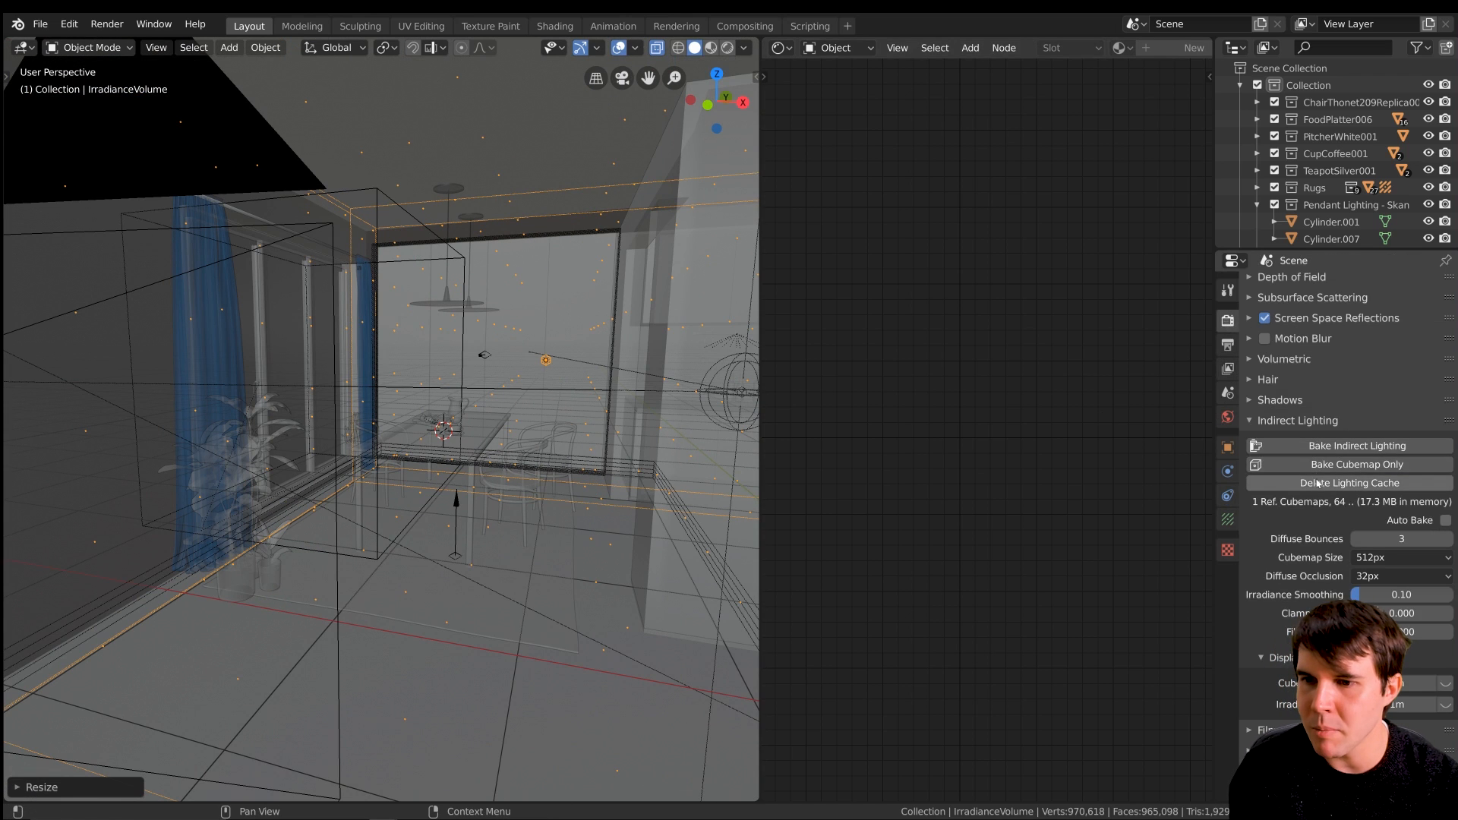
click(1289, 423)
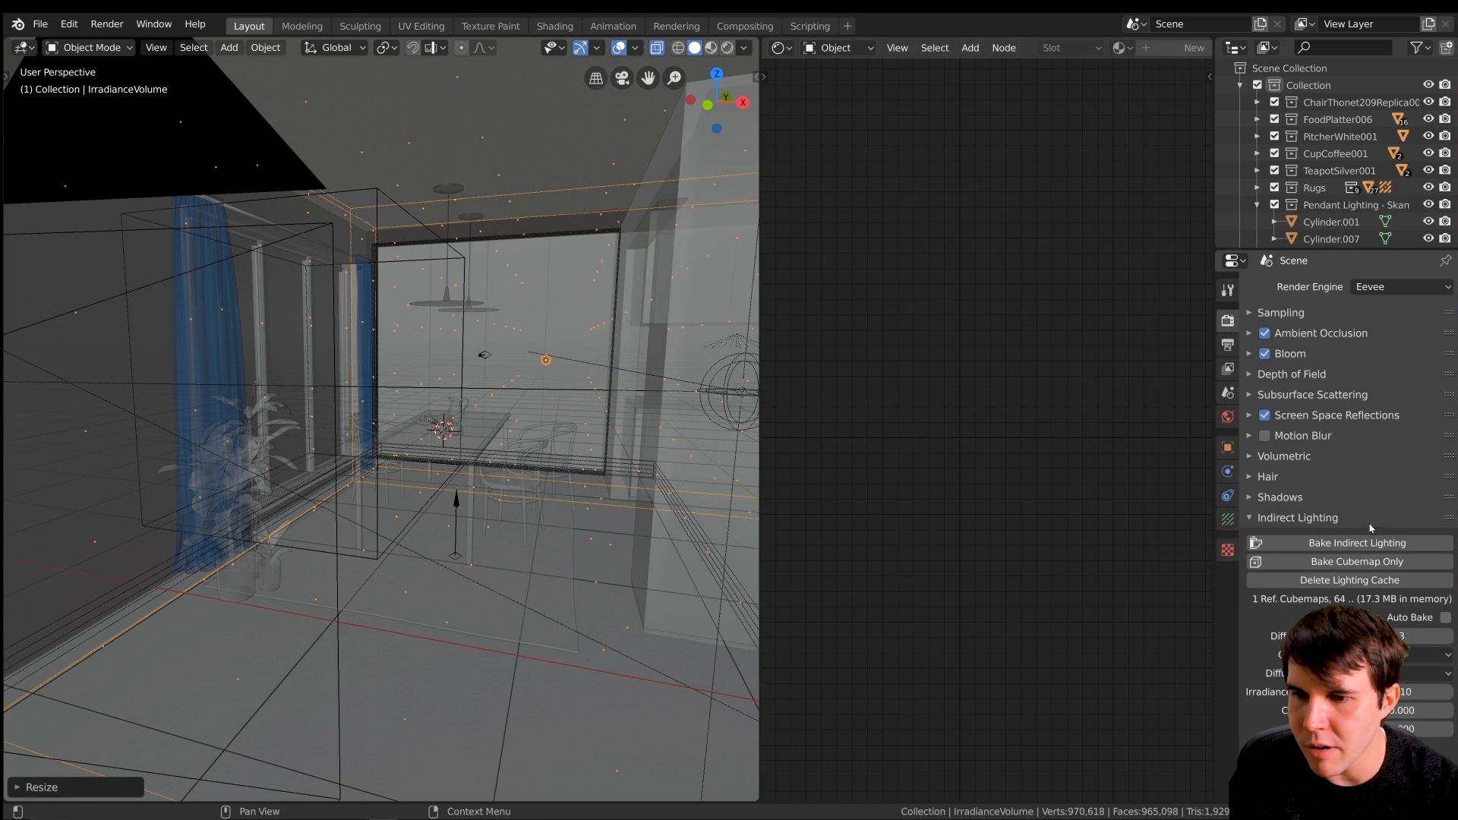
click(1312, 581)
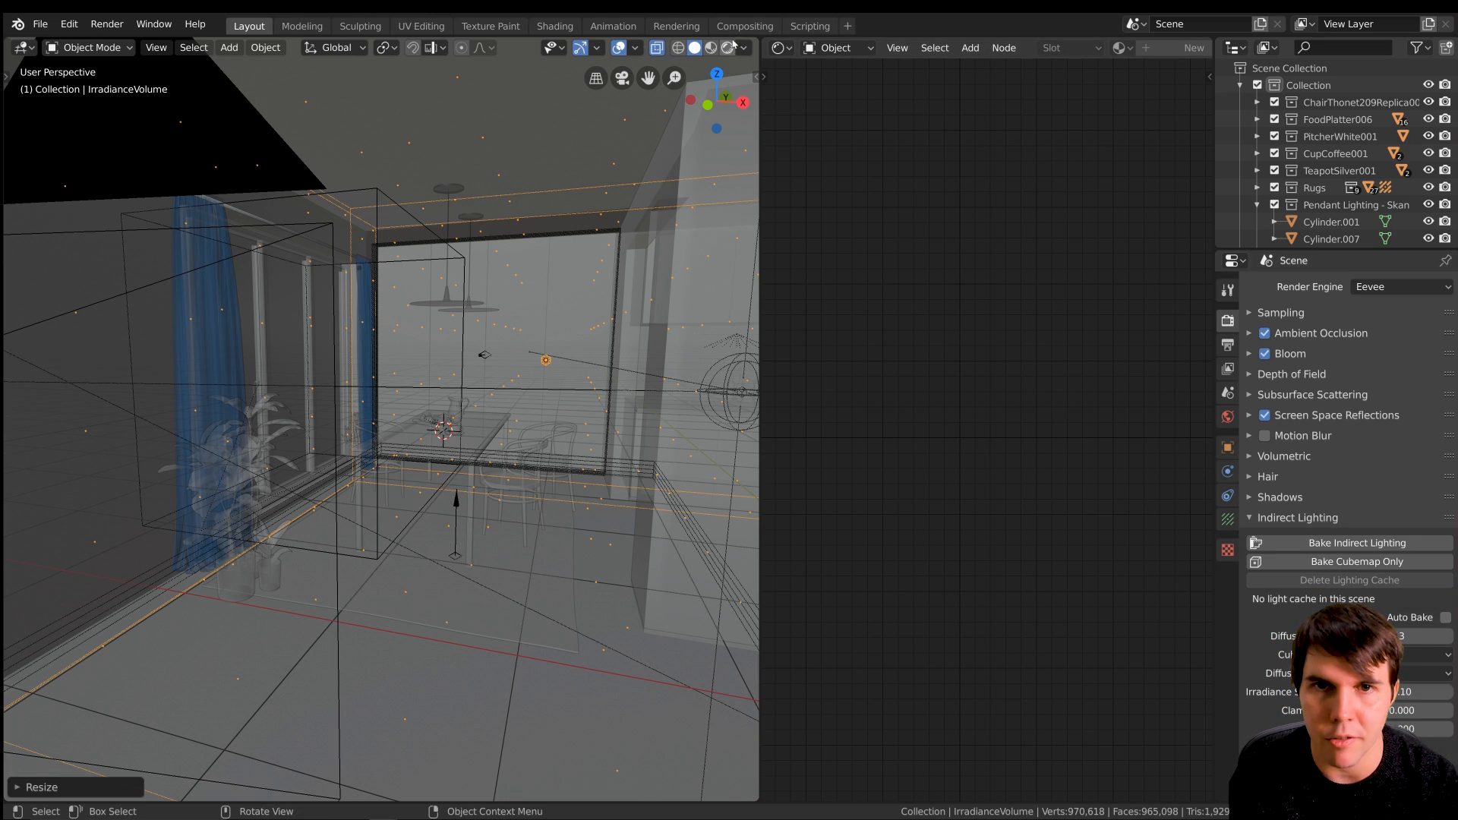
Switch the room view to rendered shading and bake the indirect lighting.
click(729, 47)
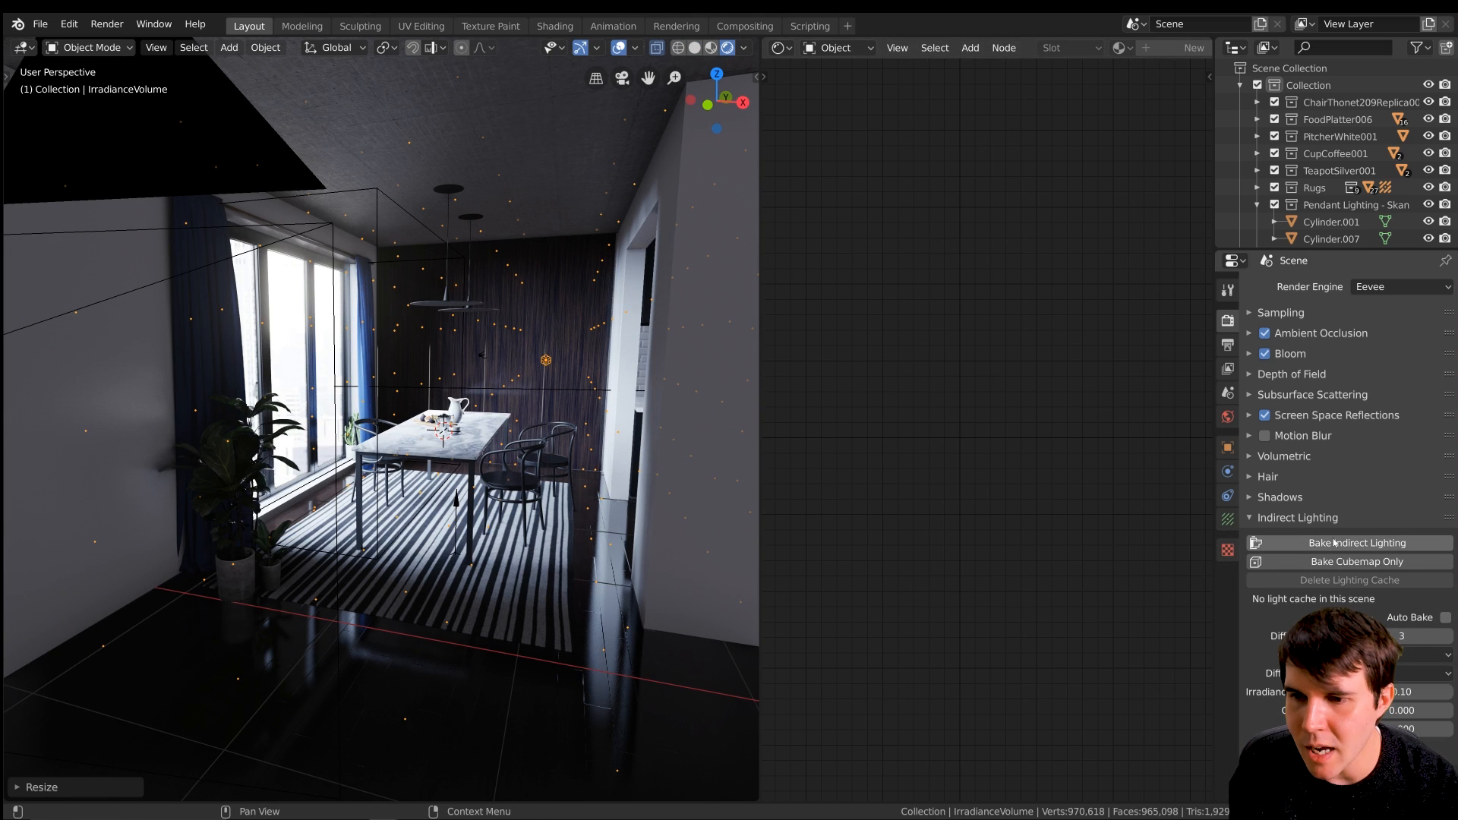
click(1245, 518)
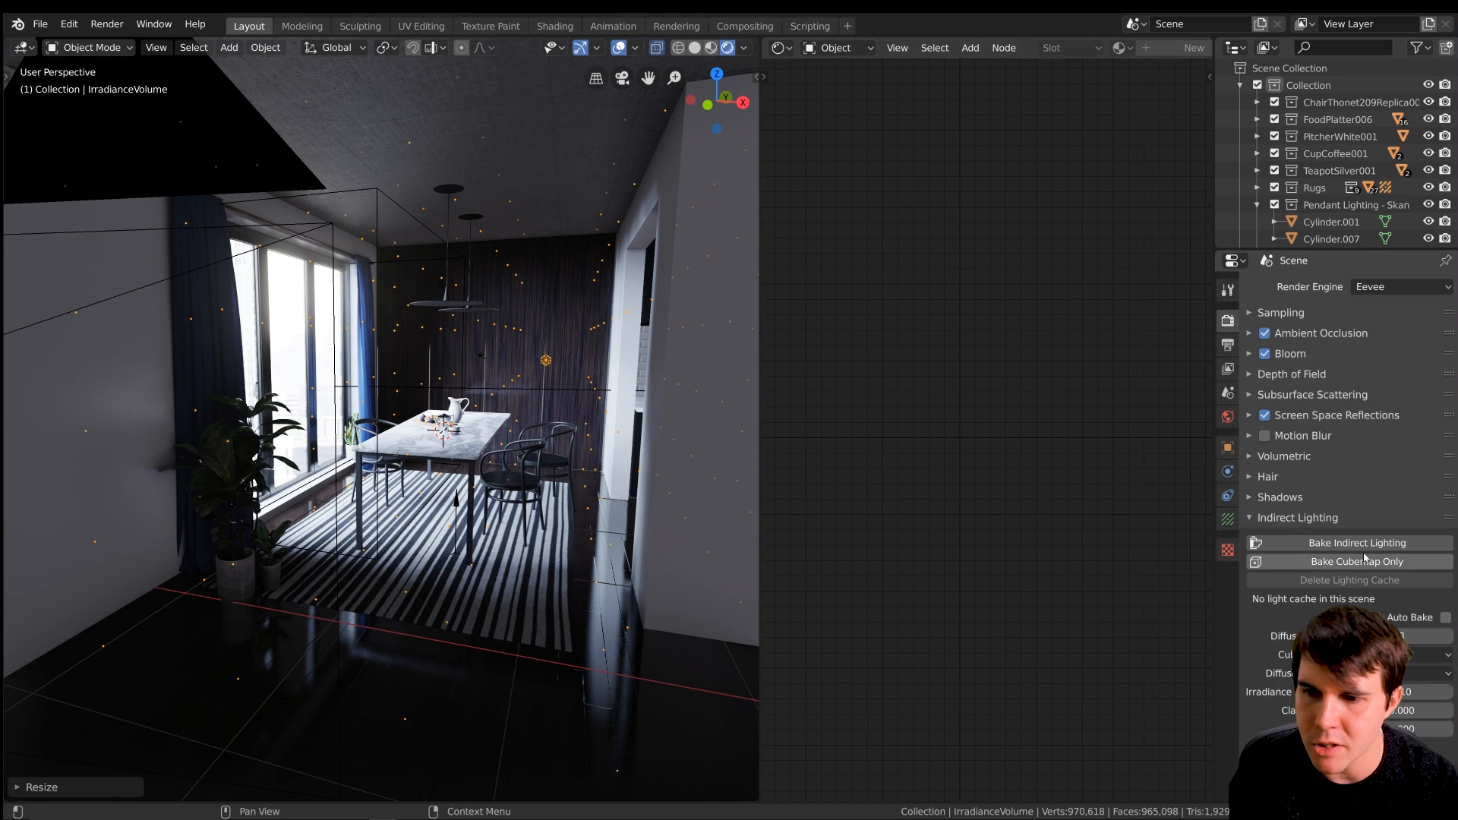
right_click(1321, 550)
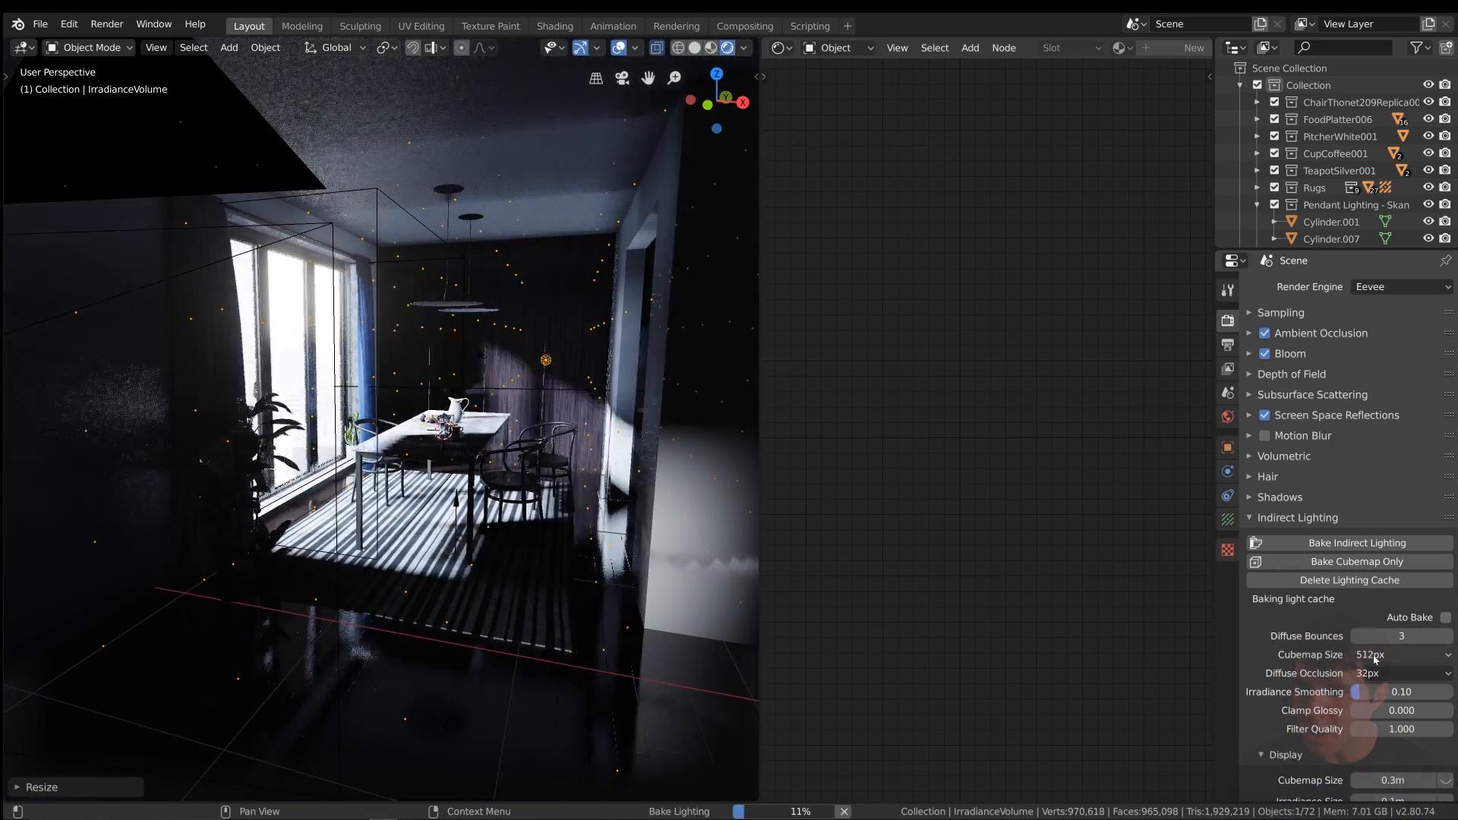
Check the cubemap size options for indirect lighting and the cube size in the shadow settings.
click(1376, 657)
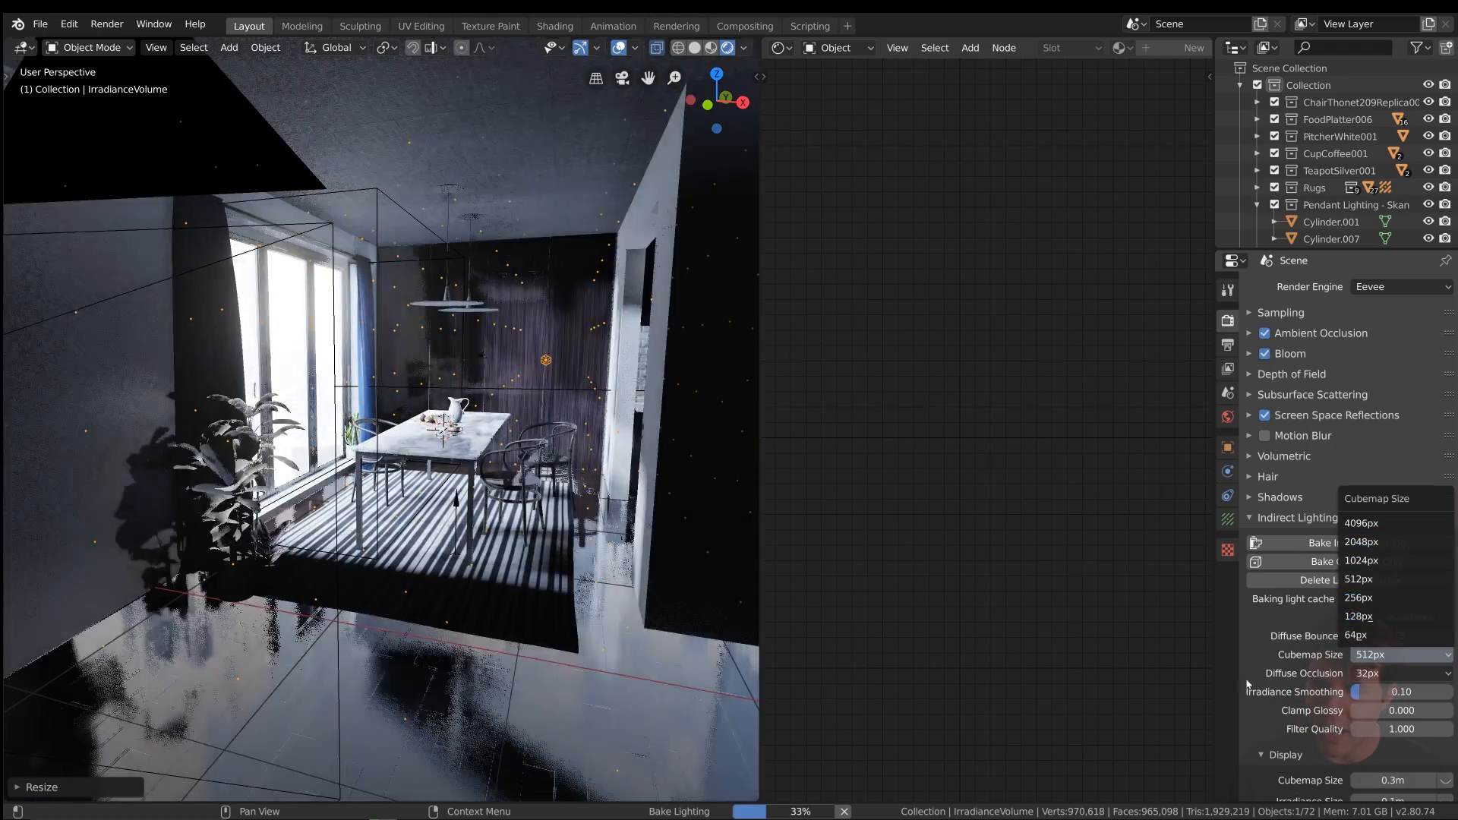
click(1384, 655)
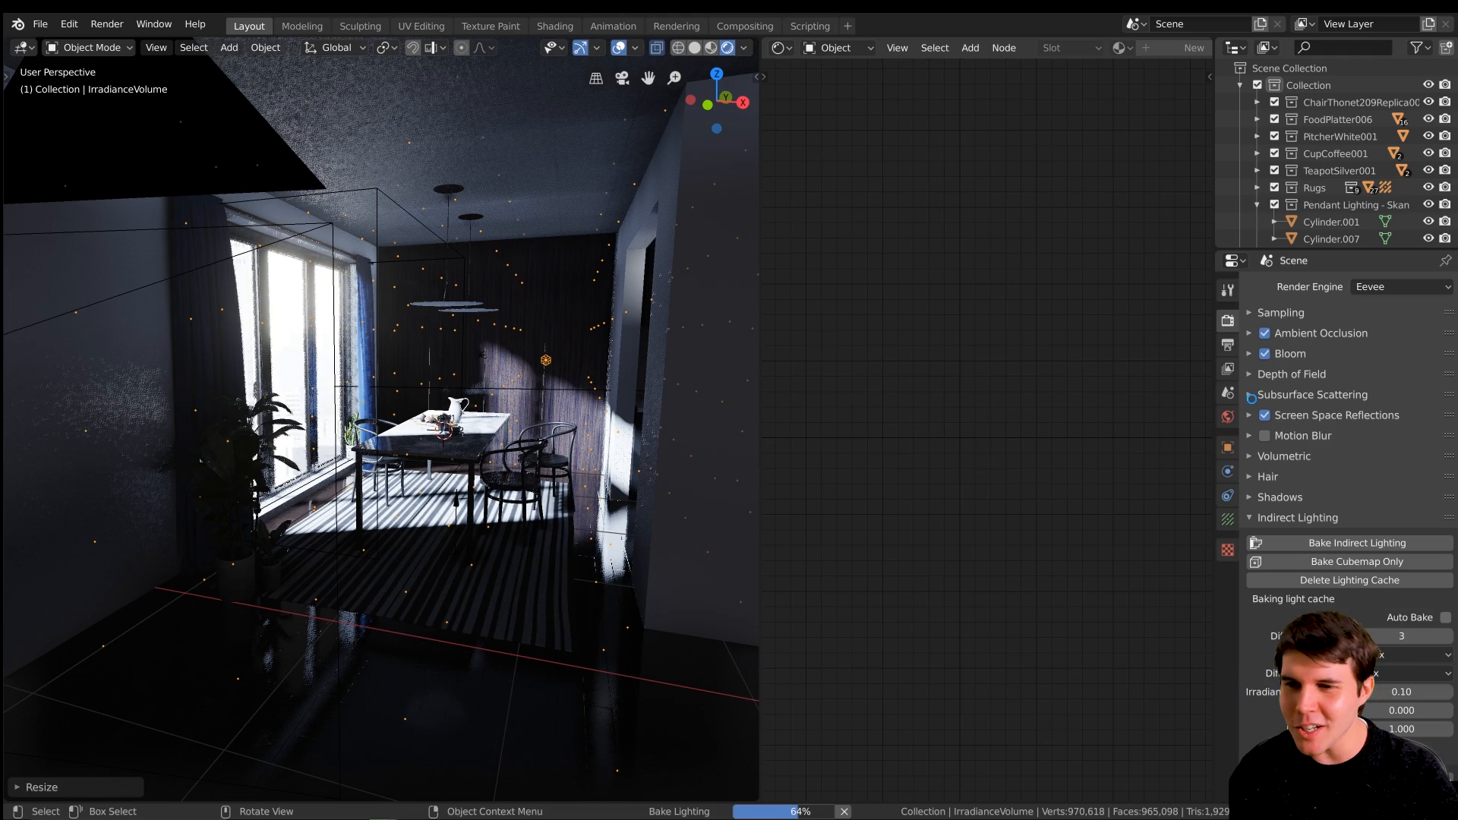
click(1276, 498)
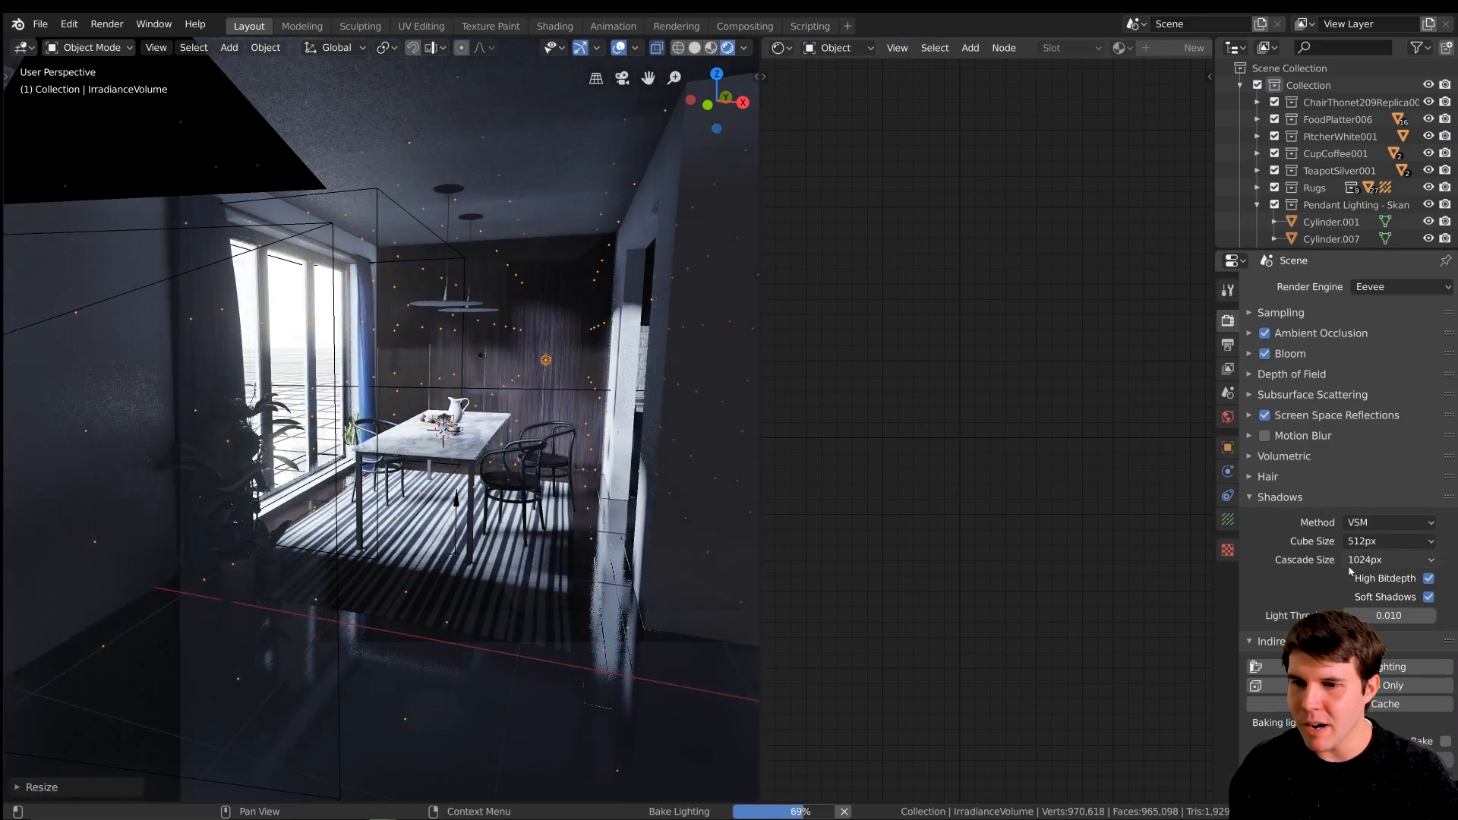
click(1362, 542)
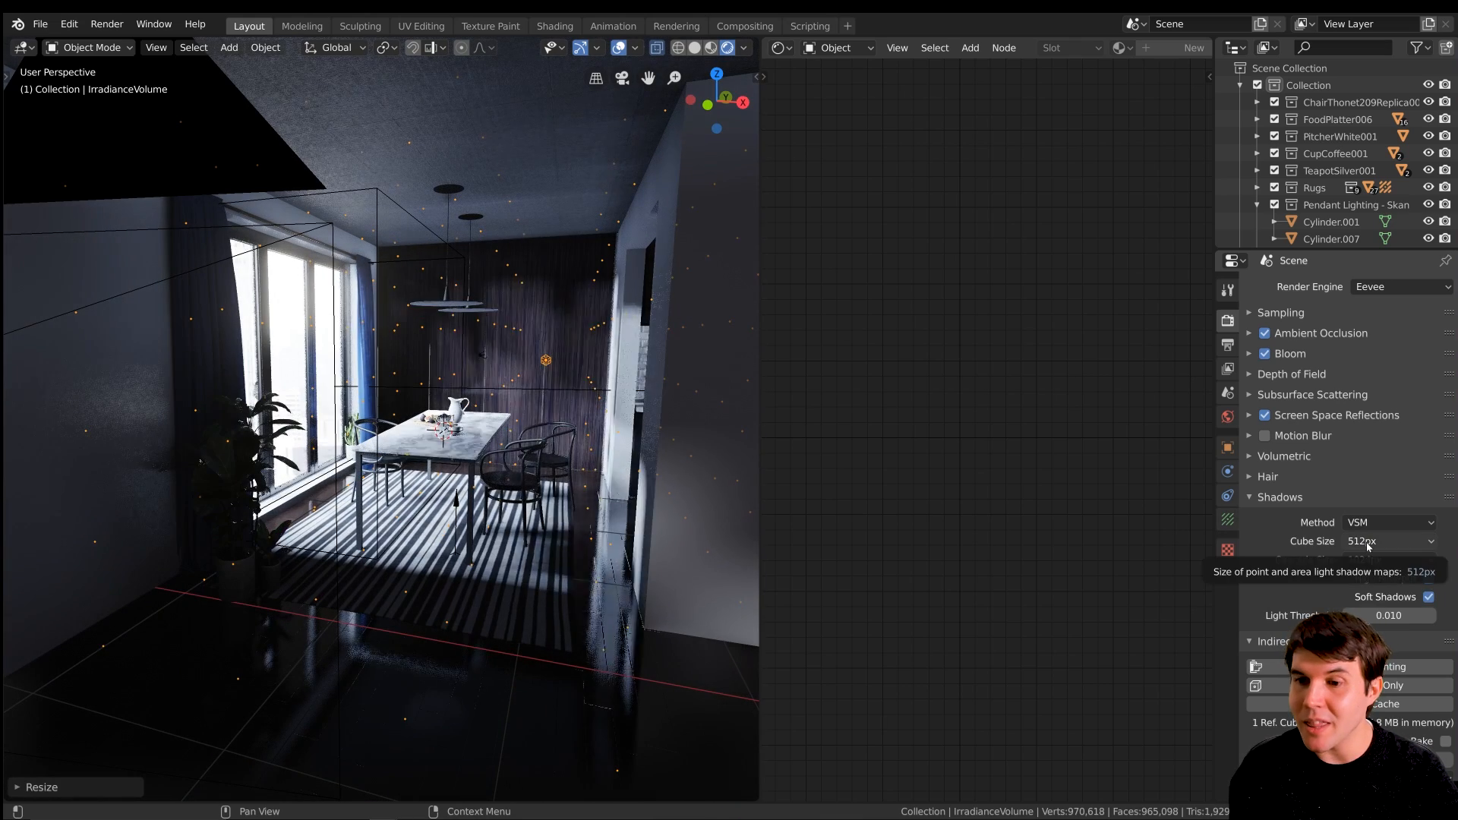
click(1365, 543)
click(1337, 654)
click(1265, 498)
Examine the baked lighting in the dining room, including through the scene camera.
middle_drag(536, 490, 530, 490)
scroll(502, 490, up, 3)
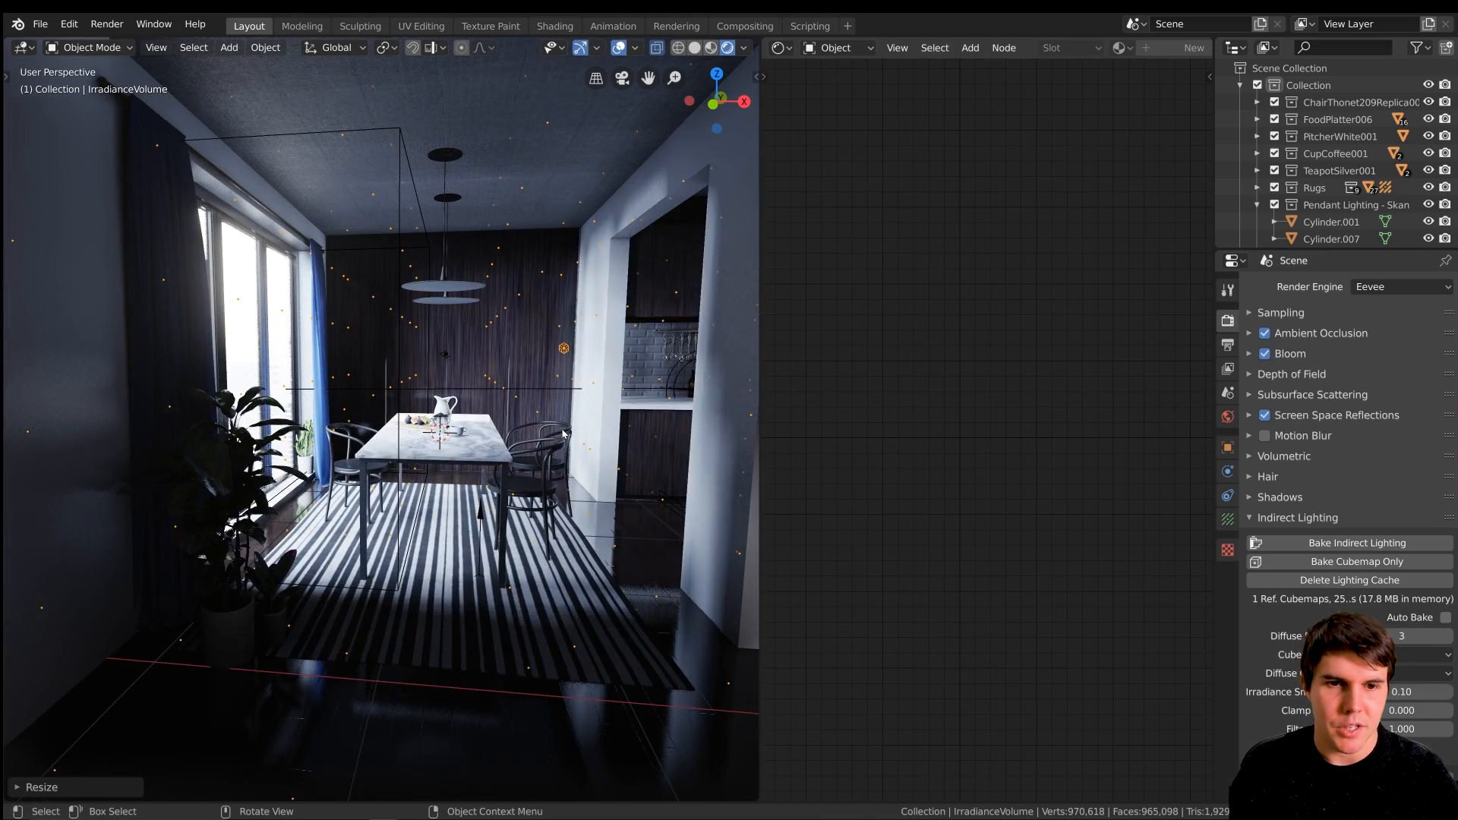
key(KP_0)
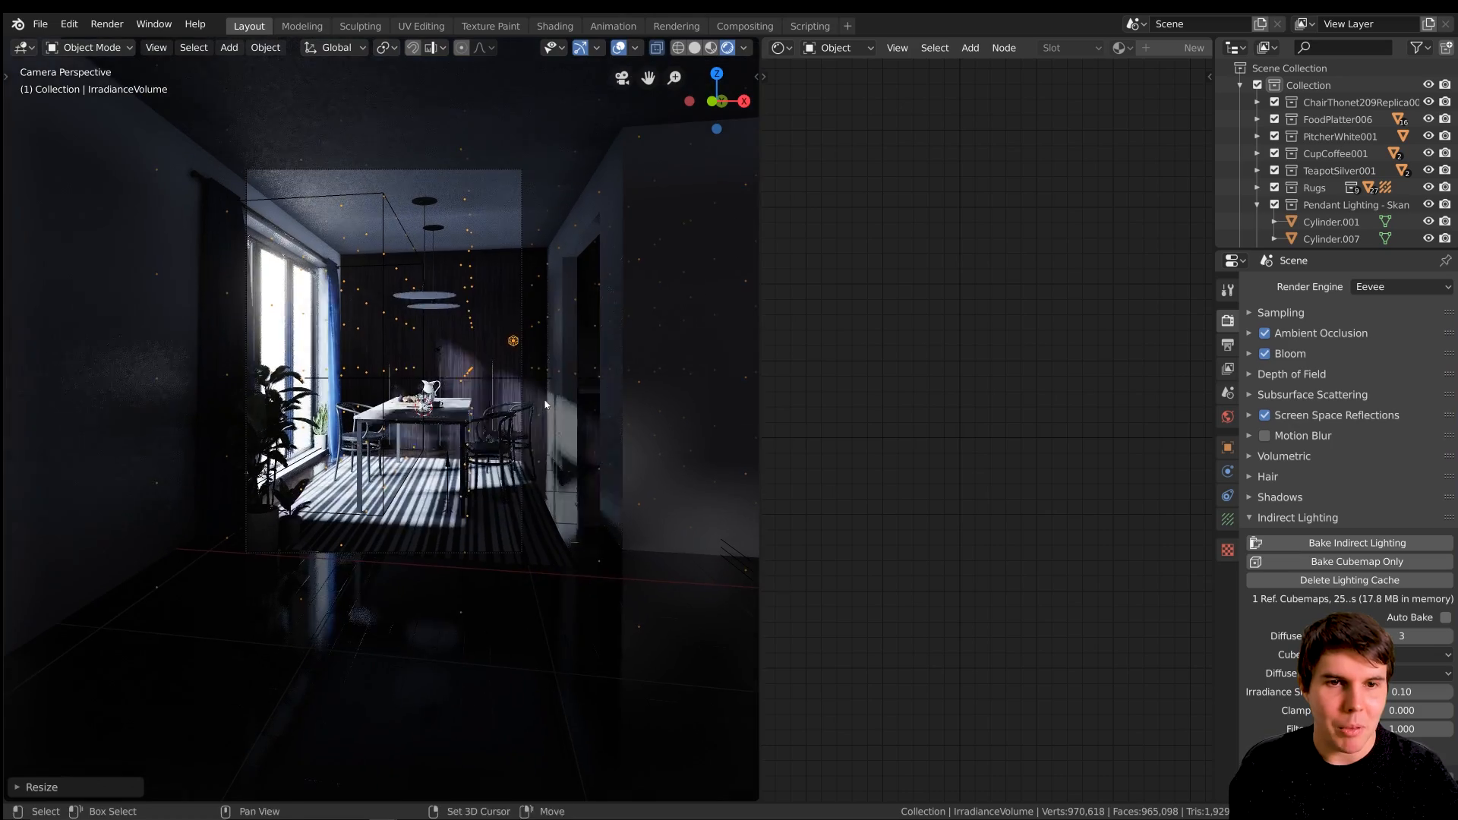
middle_drag(545, 404, 44, 438)
shift+middle_drag(242, 398, 608, 327)
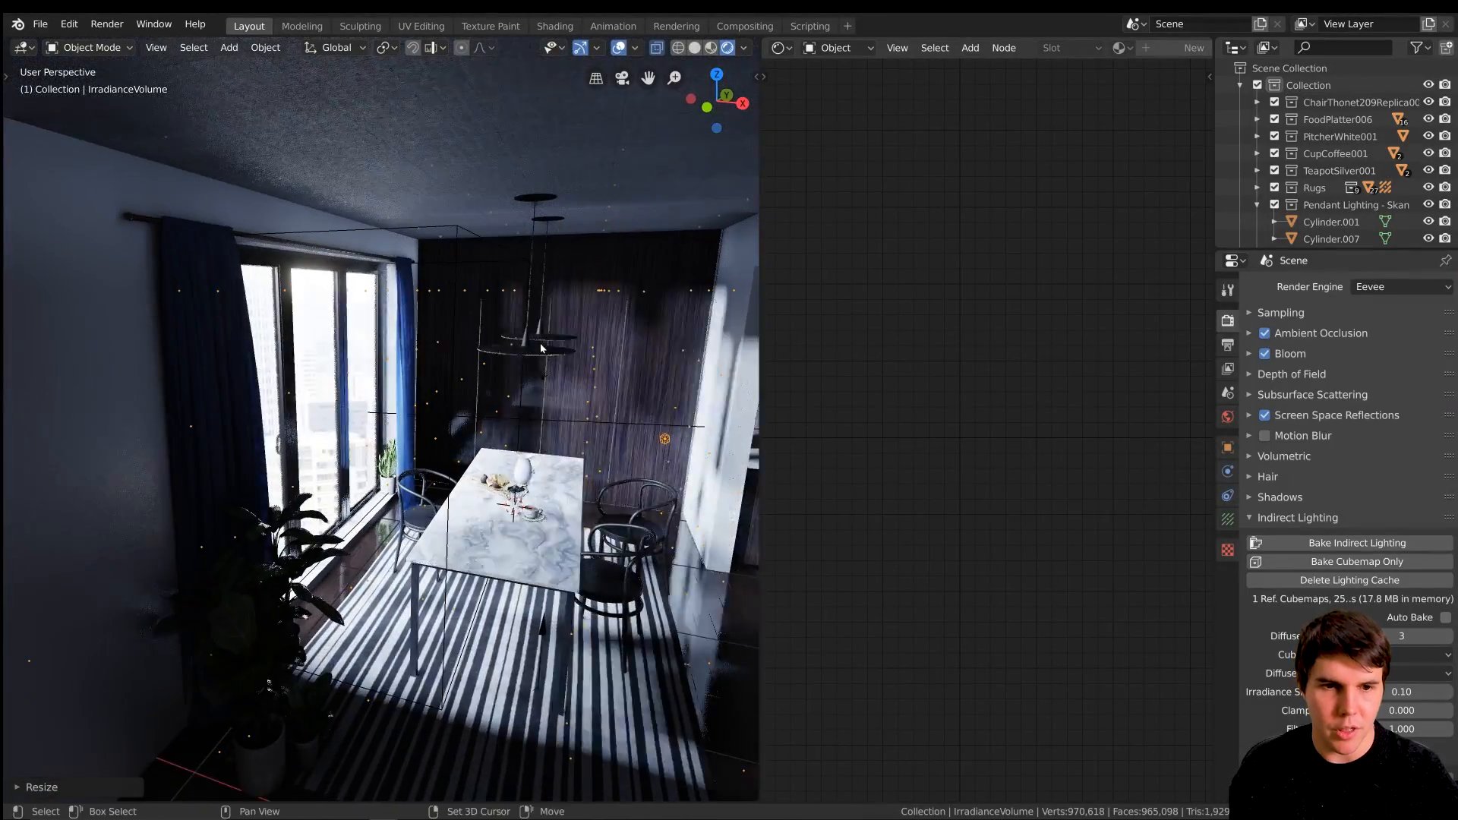
Rescale the irradiance volume along the Z axis and then the X axis to fit the room.
middle_drag(520, 480, 556, 321)
key(s)
key(z)
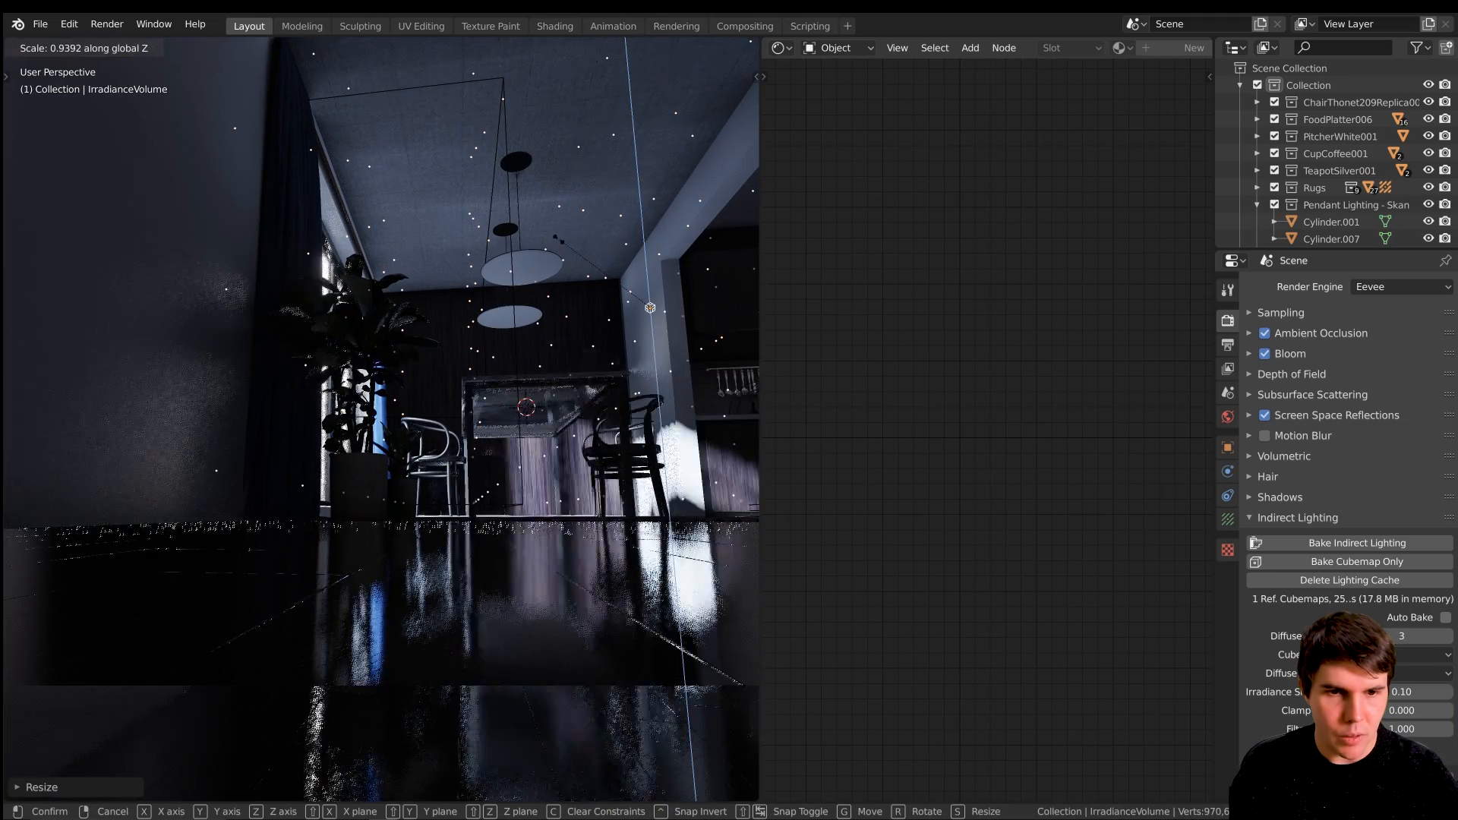
click(559, 240)
middle_drag(559, 217, 544, 333)
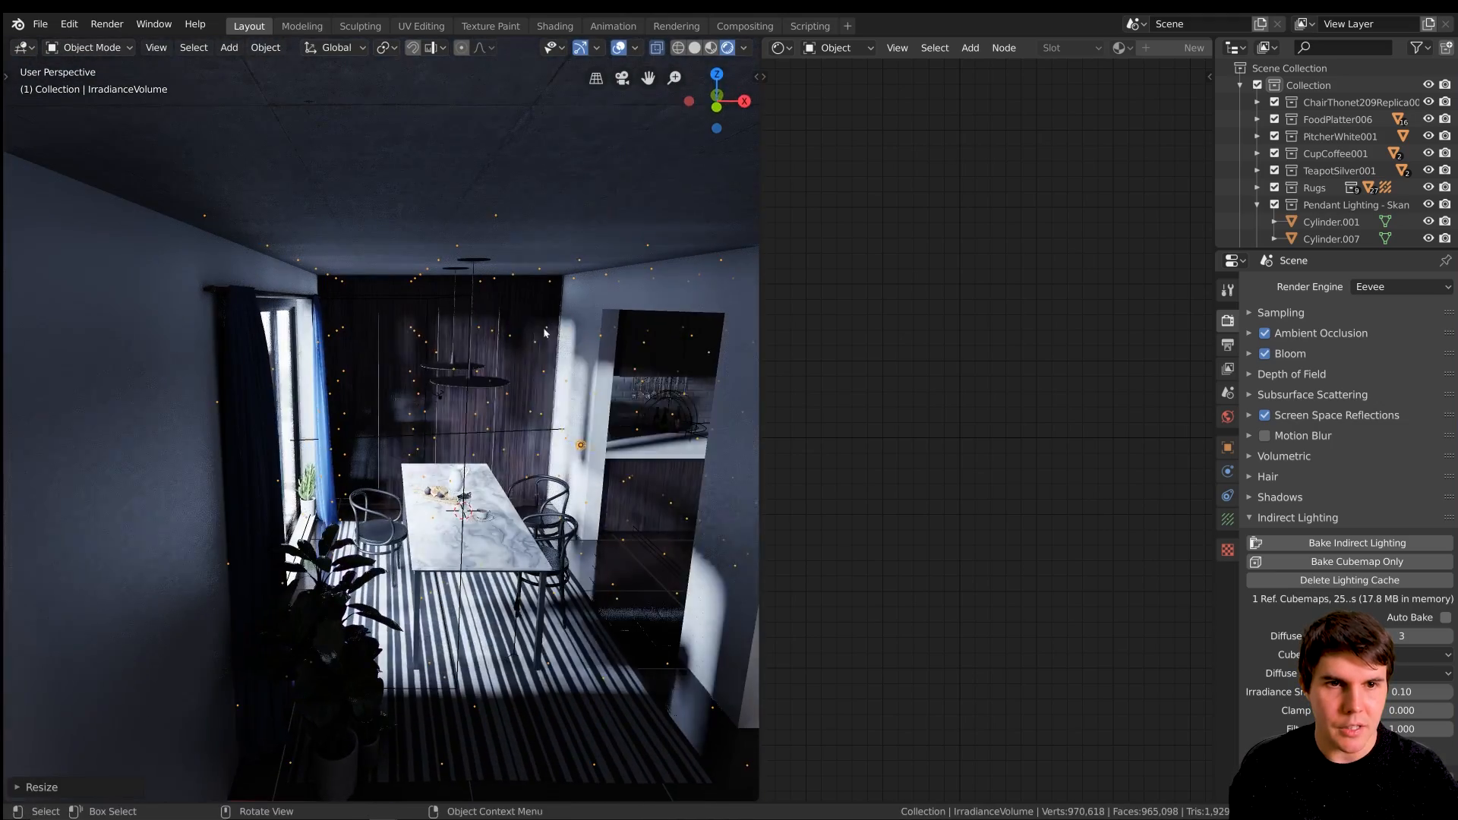
key(s)
key(z)
click(554, 315)
key(s)
key(x)
click(545, 311)
Examine the baked light on the kitchen counter, dining area and walls from close up and from afar.
middle_drag(544, 312, 413, 489)
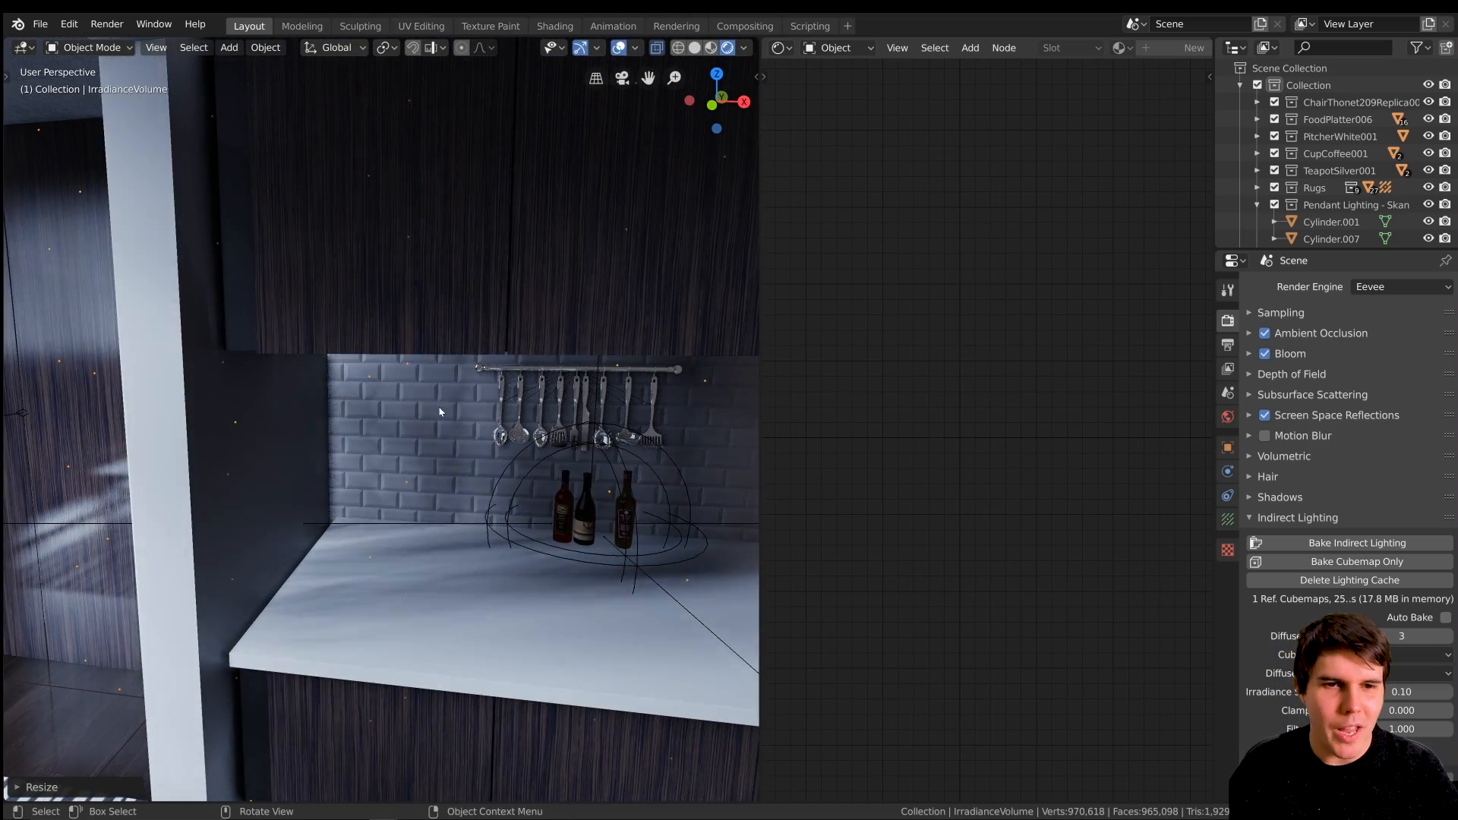
click(471, 474)
middle_drag(471, 472, 434, 412)
scroll(262, 481, down, 4)
scroll(375, 378, up, 3)
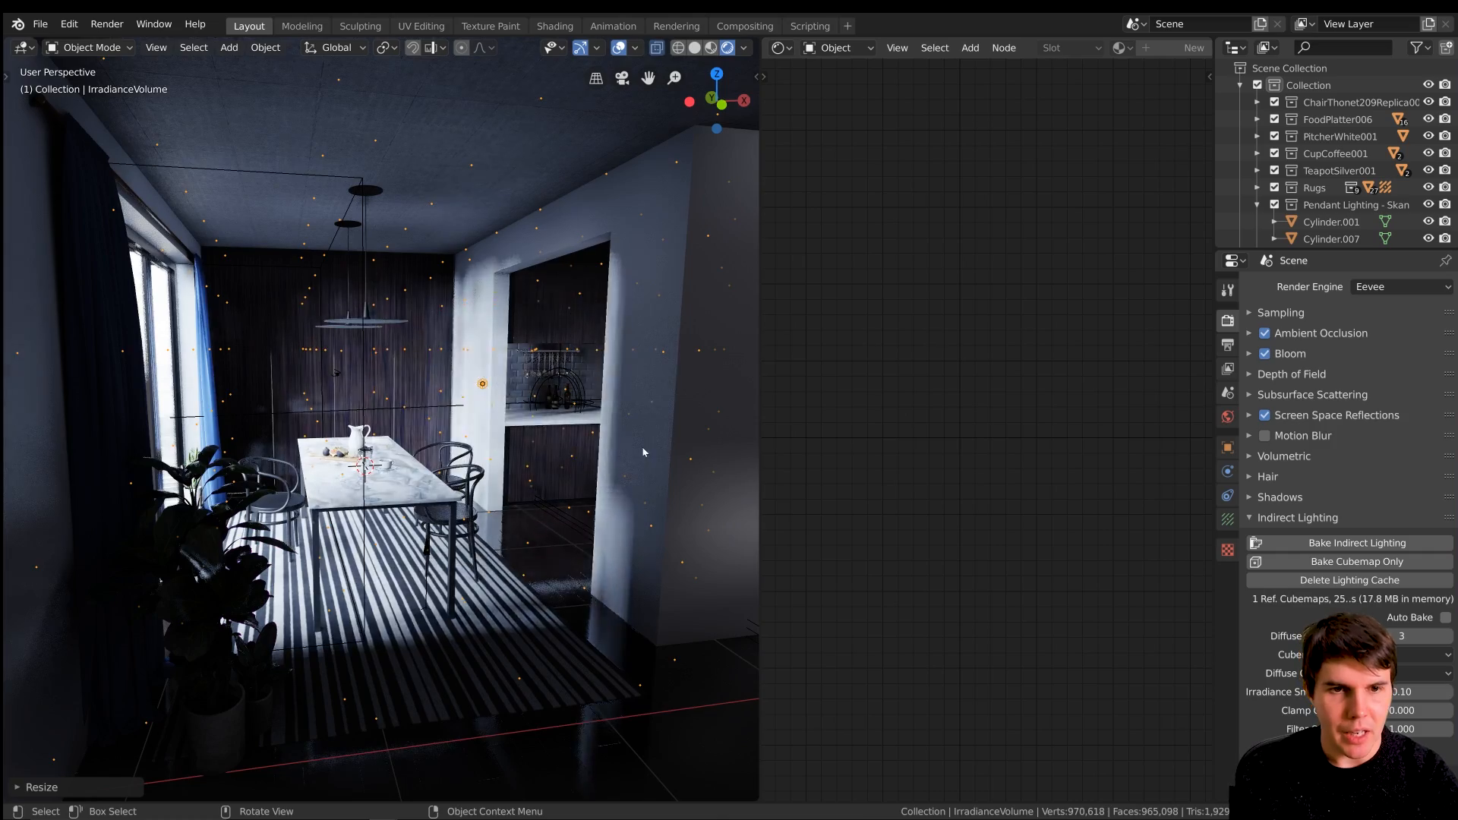
scroll(634, 460, up, 5)
middle_drag(634, 460, 456, 359)
scroll(487, 394, down, 6)
middle_drag(461, 486, 473, 445)
scroll(467, 423, down, 1)
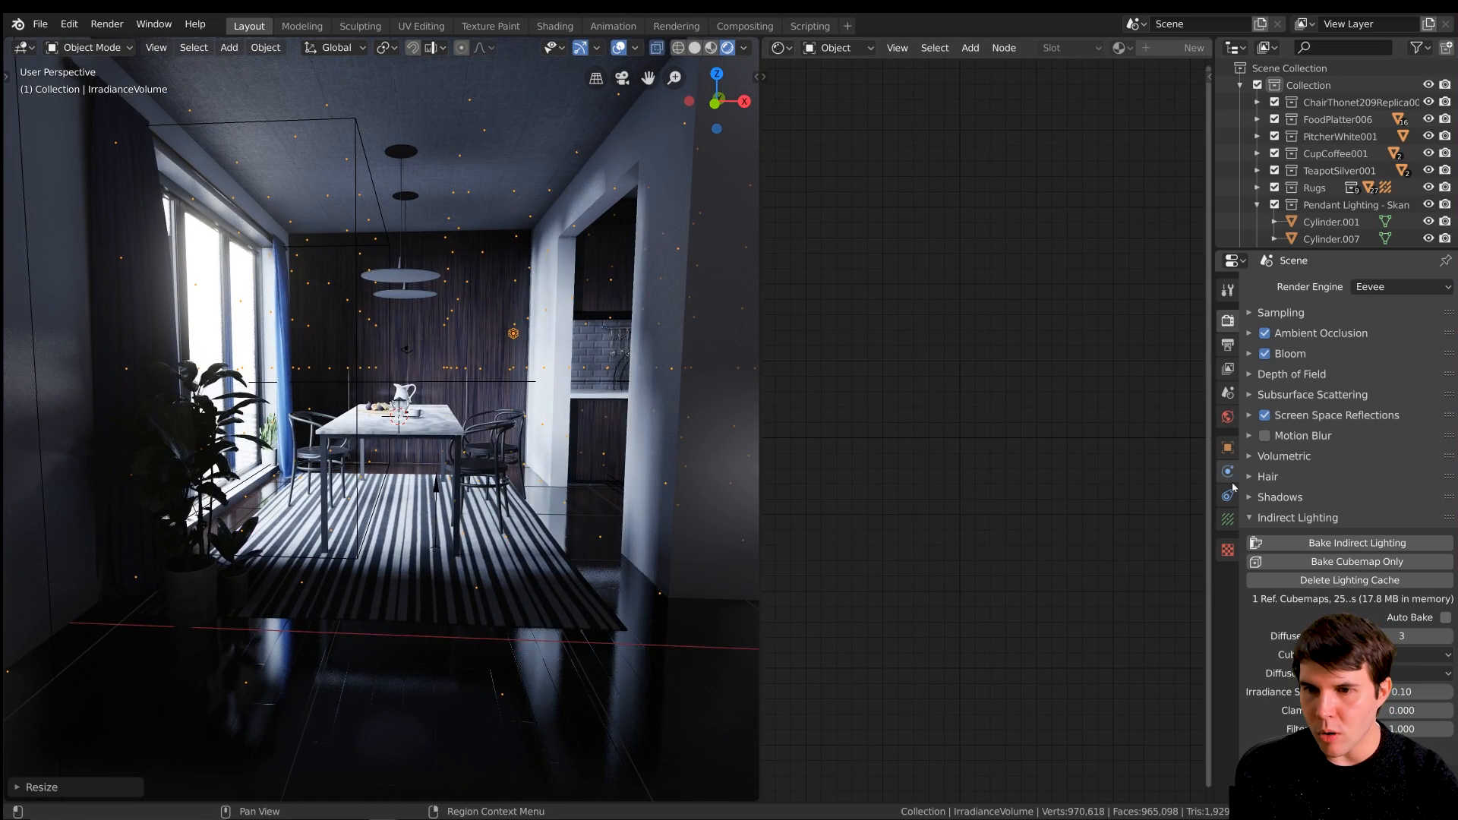
Set the world background strength to 0.200 and view the whole room.
click(1231, 416)
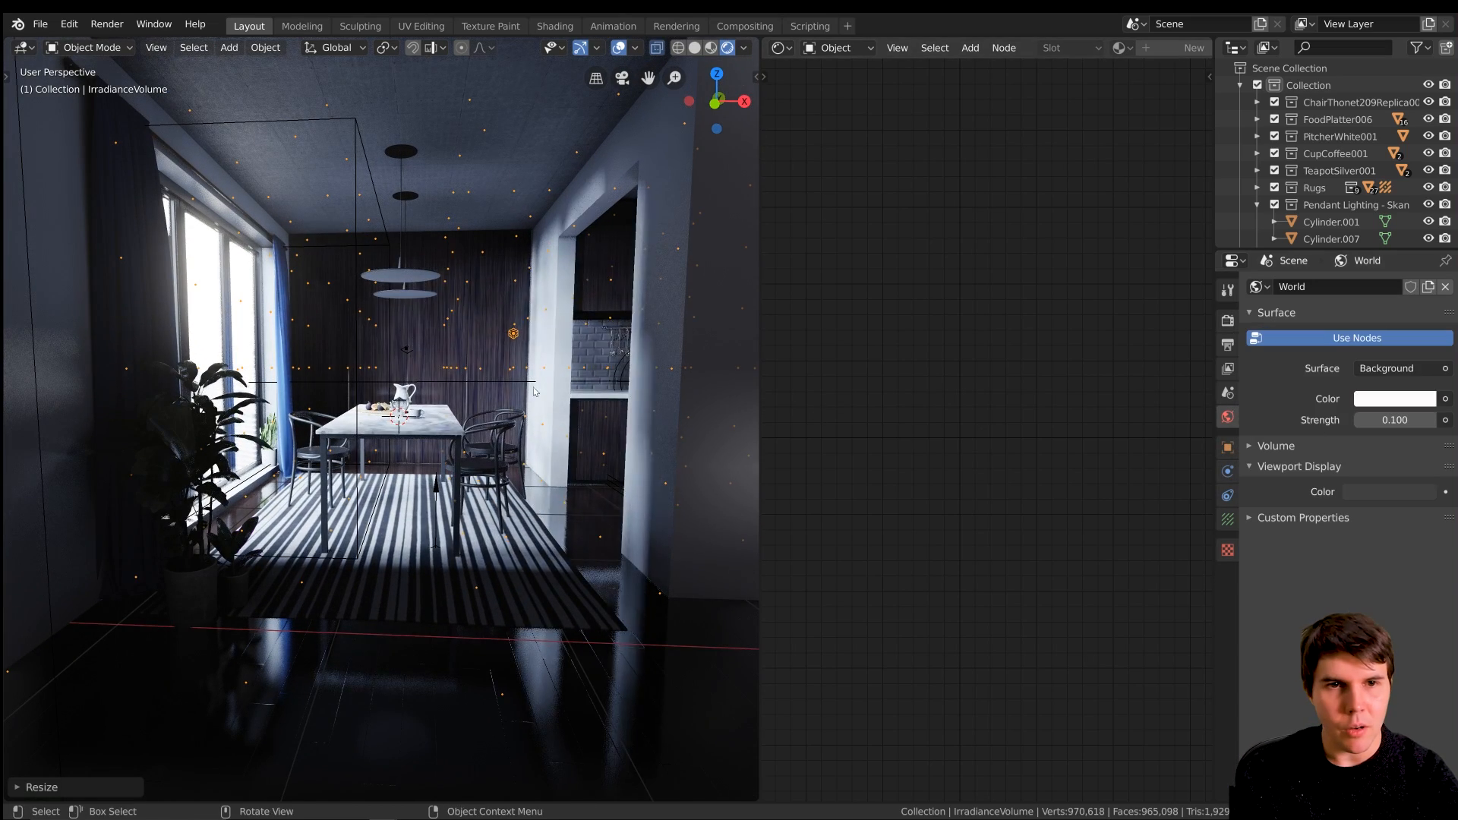
click(1431, 421)
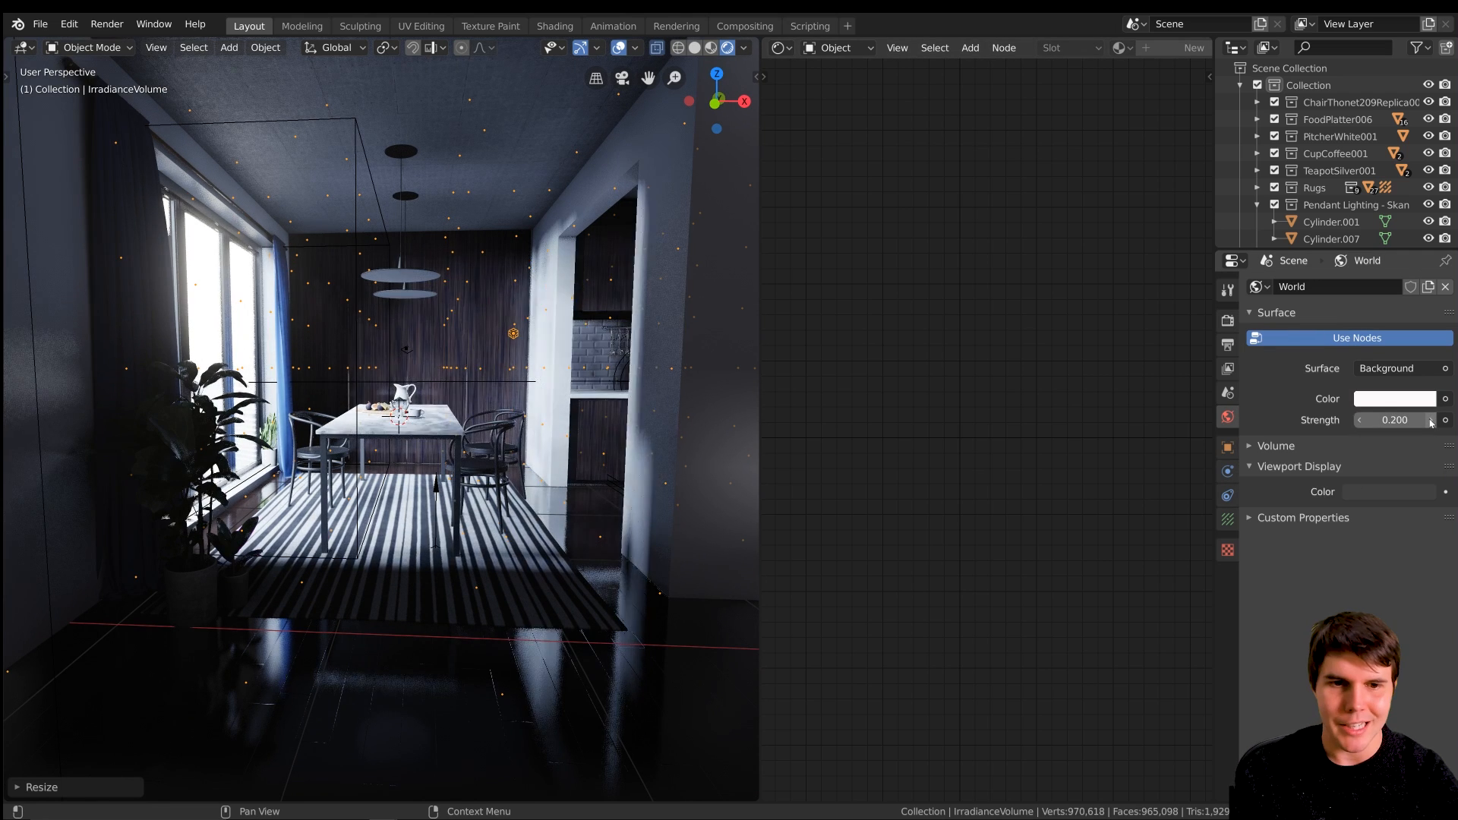
scroll(590, 466, down, 3)
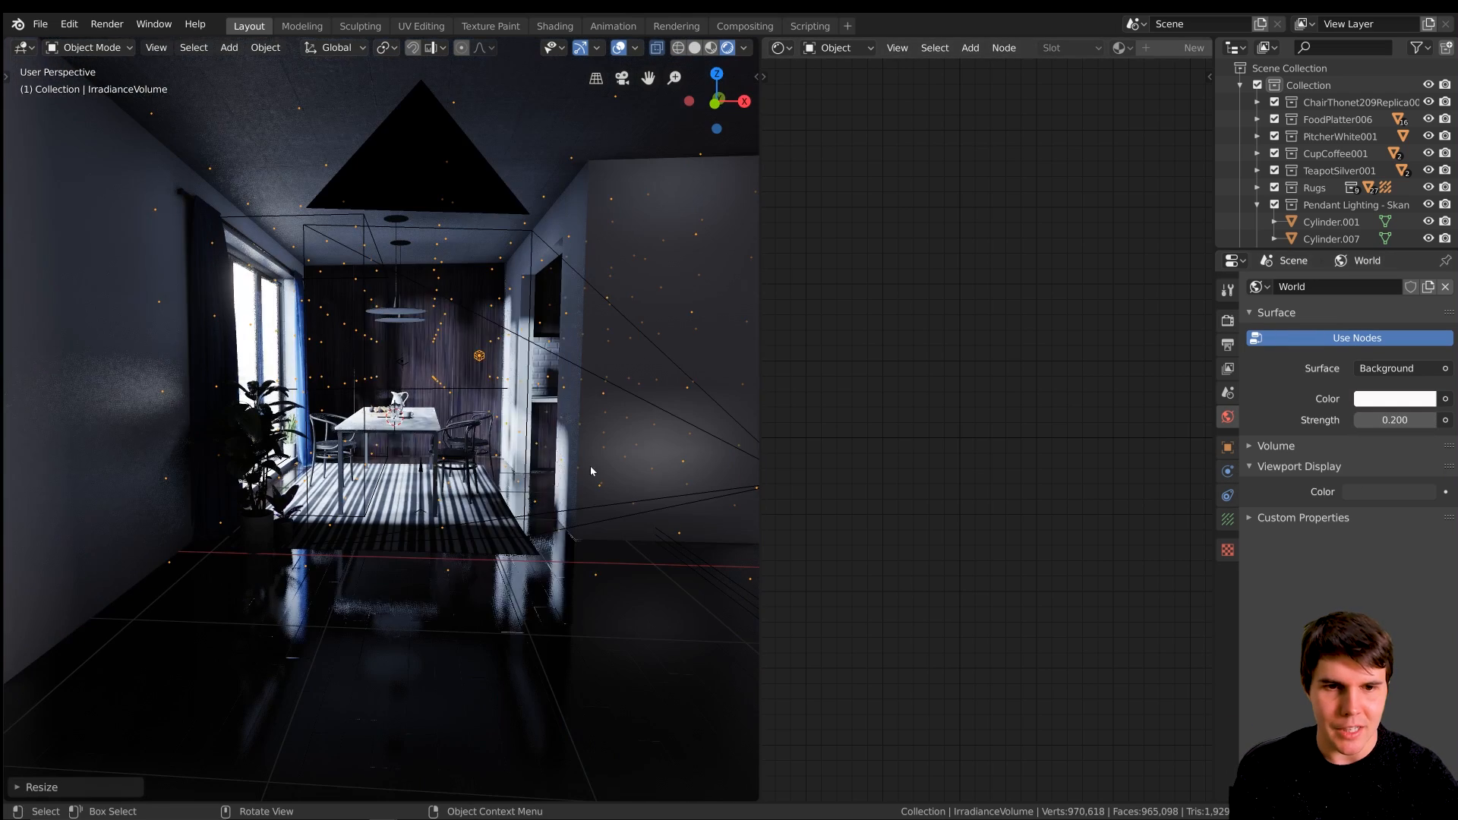
Examine the dining table, pendant lamps and rug lighting from close up and through the scene camera.
shift+middle_drag(314, 419, 329, 451)
scroll(329, 449, down, 3)
scroll(329, 448, up, 8)
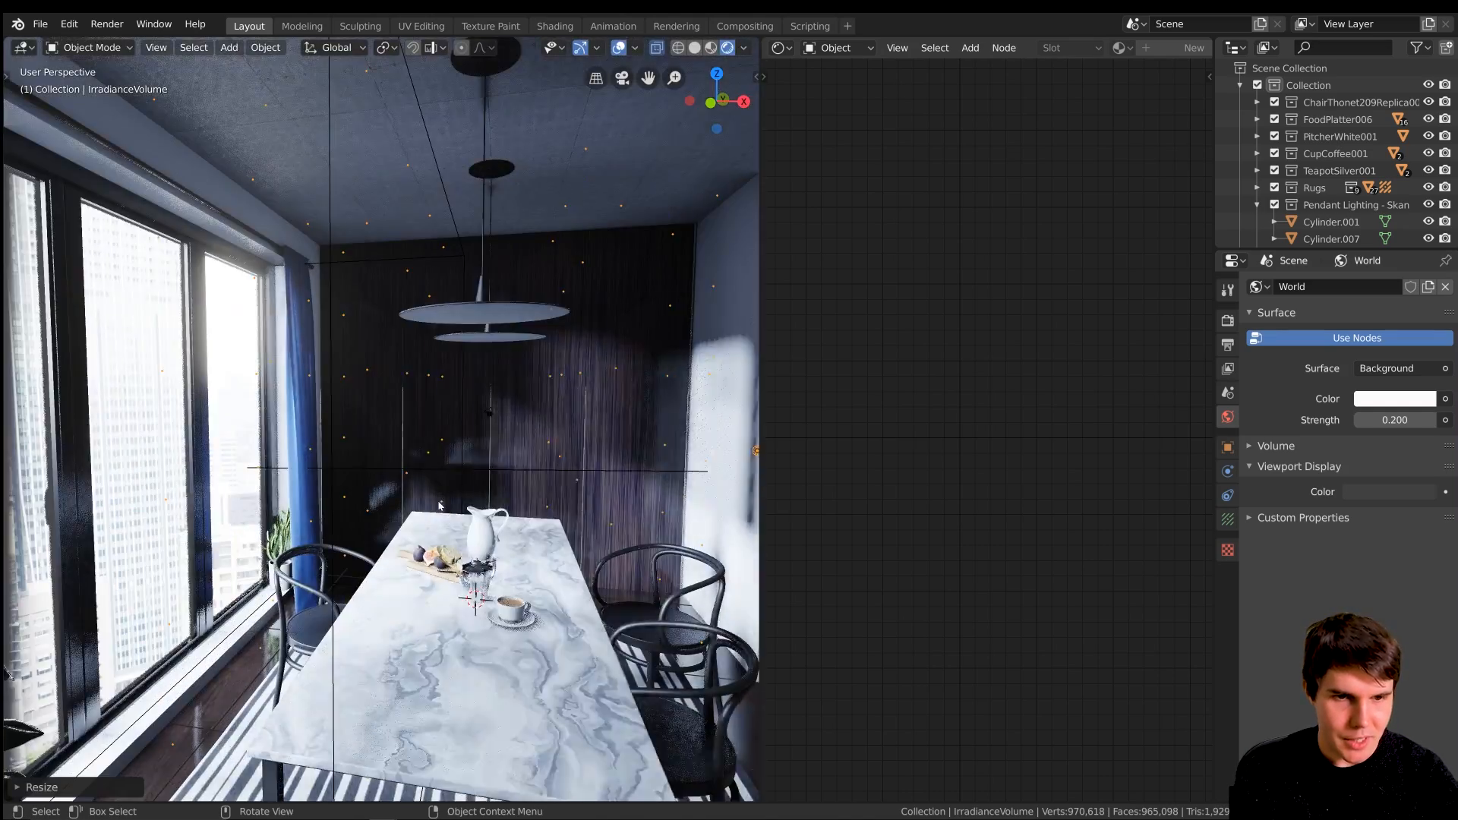
shift+middle_drag(438, 505, 307, 285)
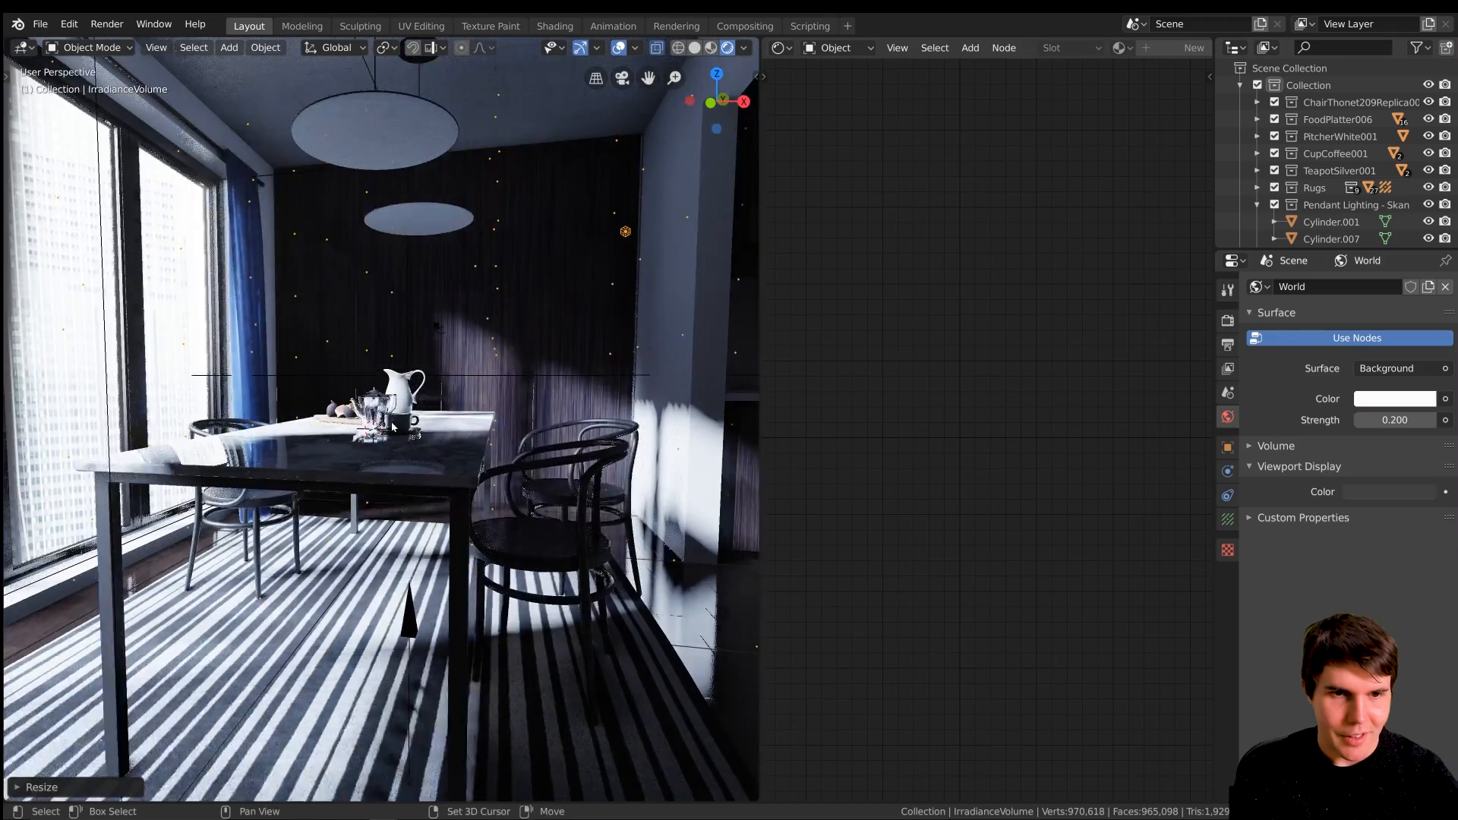
scroll(521, 417, down, 5)
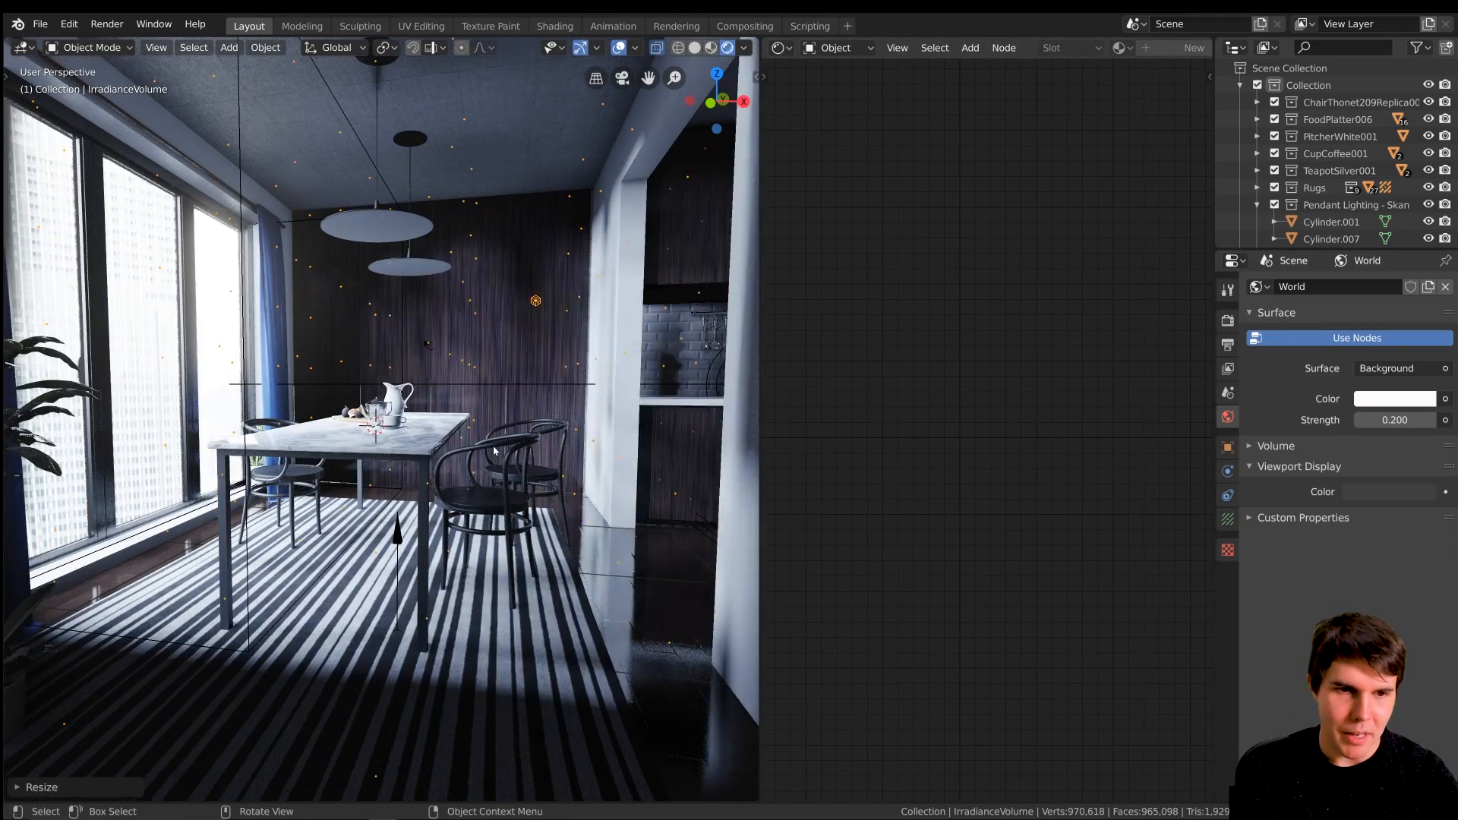
key(KP_0)
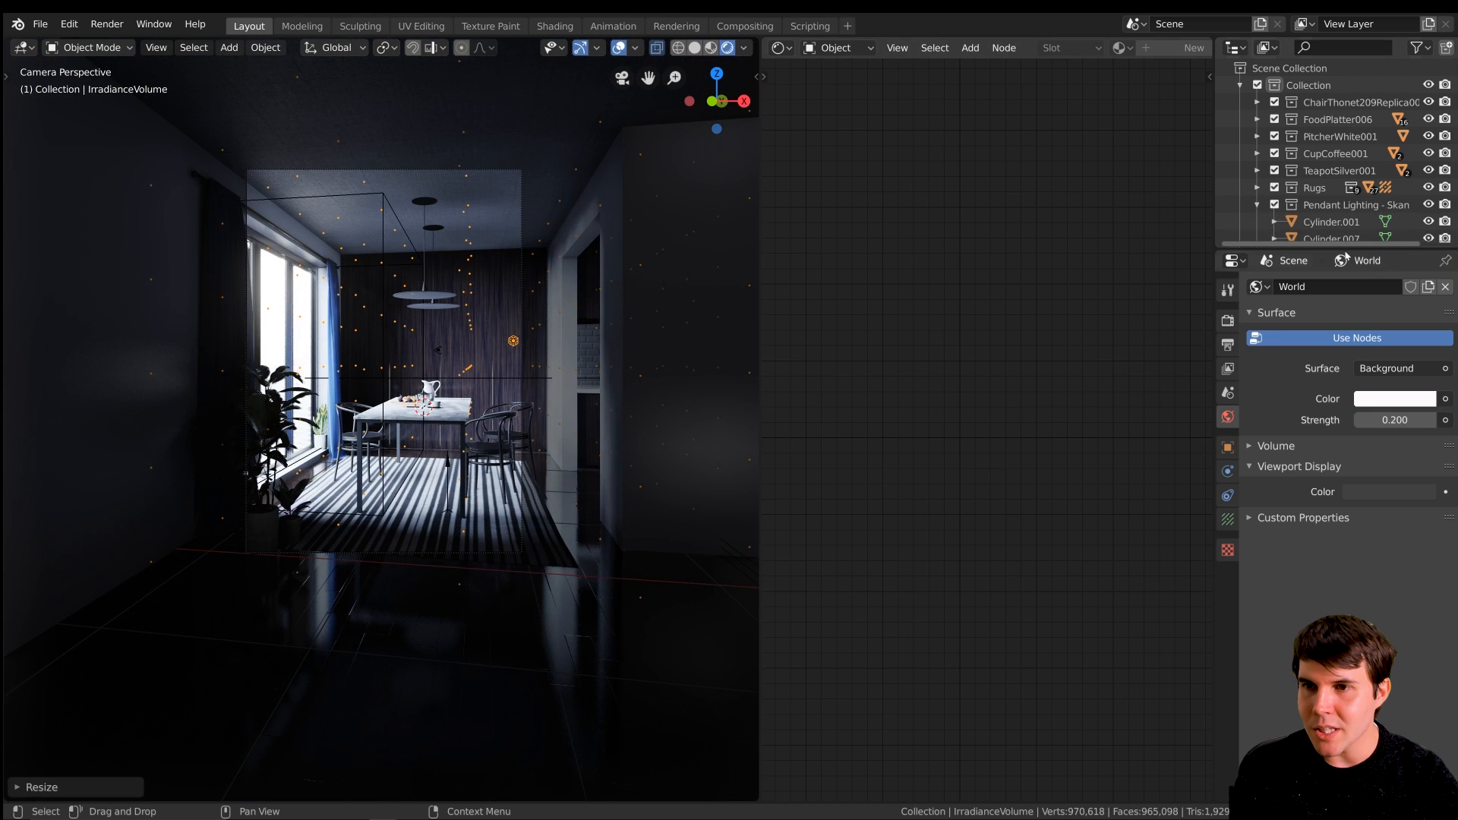
Enable depth of field on the scene camera and pick the white pitcher on the table as its focus object.
drag(1347, 249, 1337, 473)
click(1328, 272)
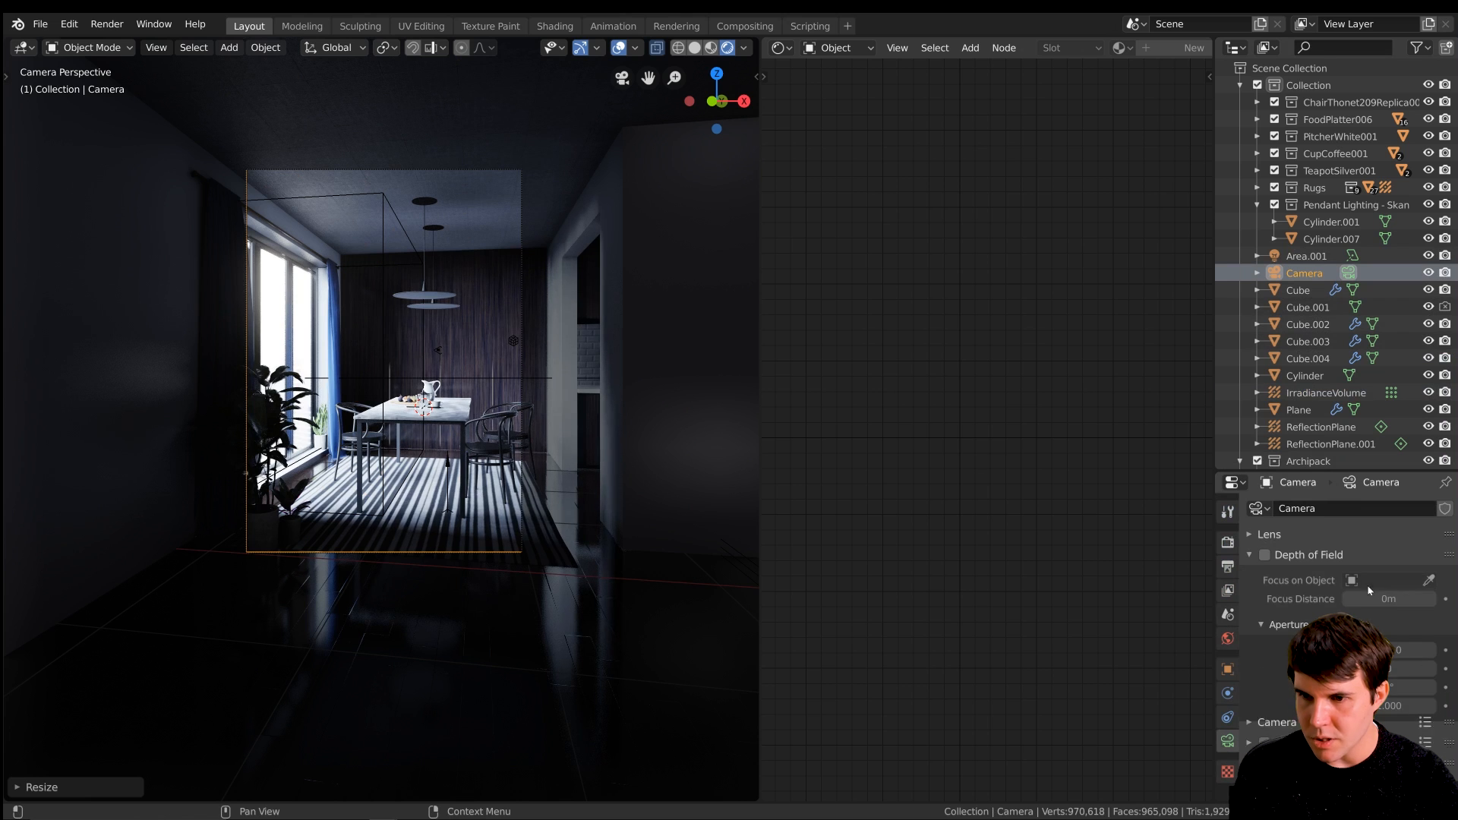
click(1265, 555)
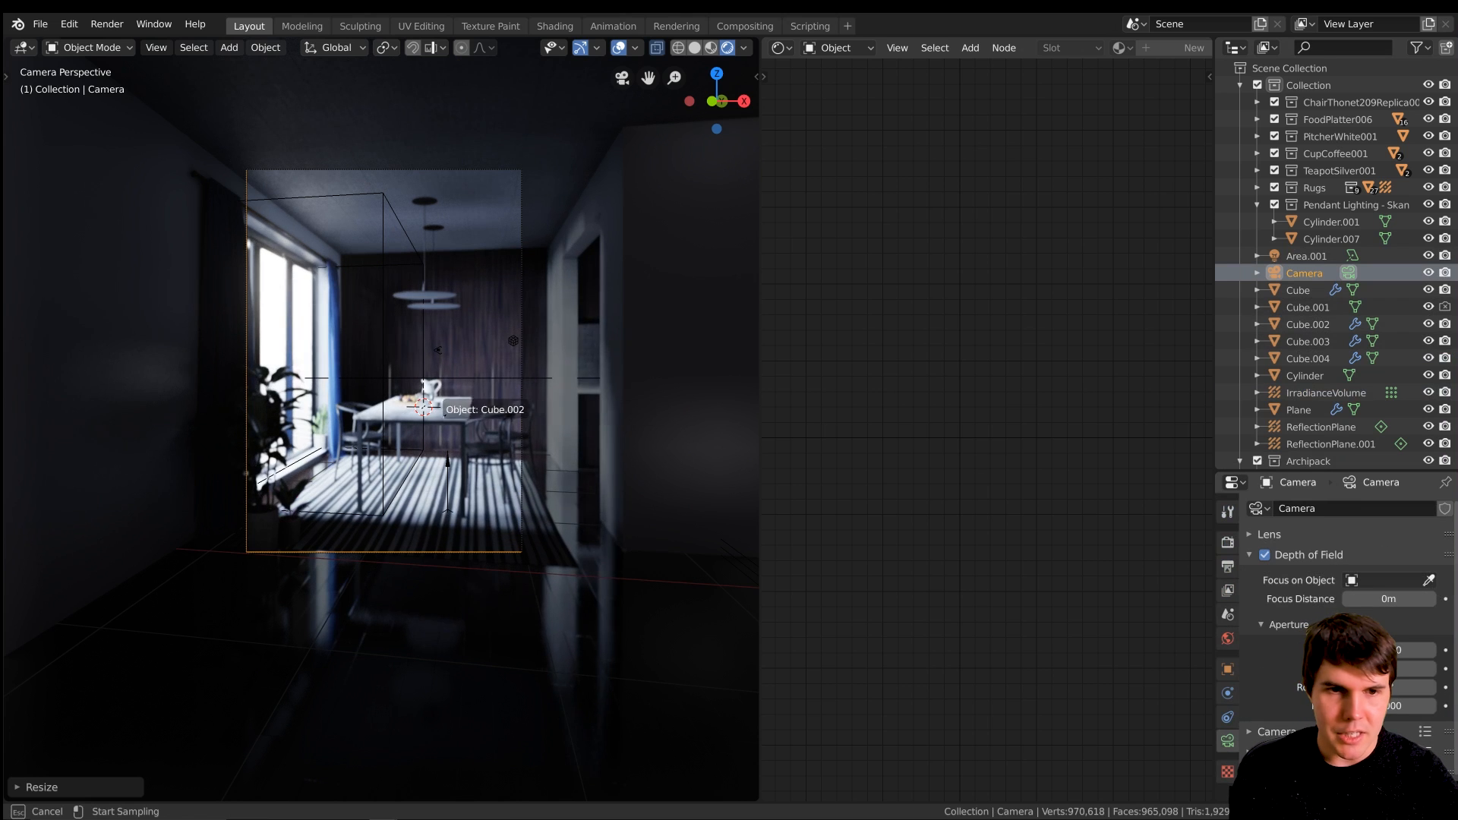
click(427, 385)
scroll(426, 386, up, 3)
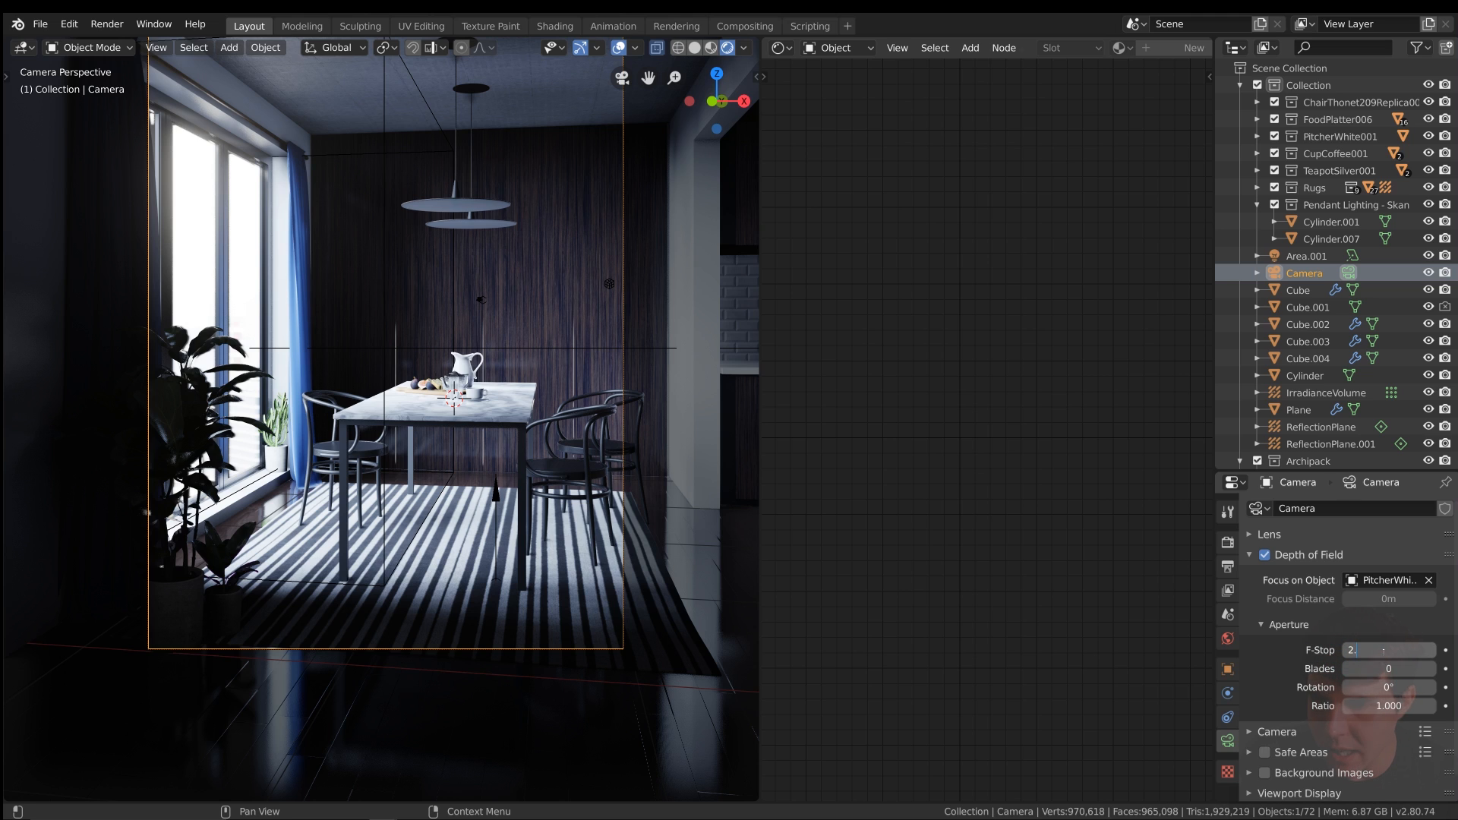
Set the camera's depth of field F-Stop to 2.8 and check the blur around the table and plants.
key(Return)
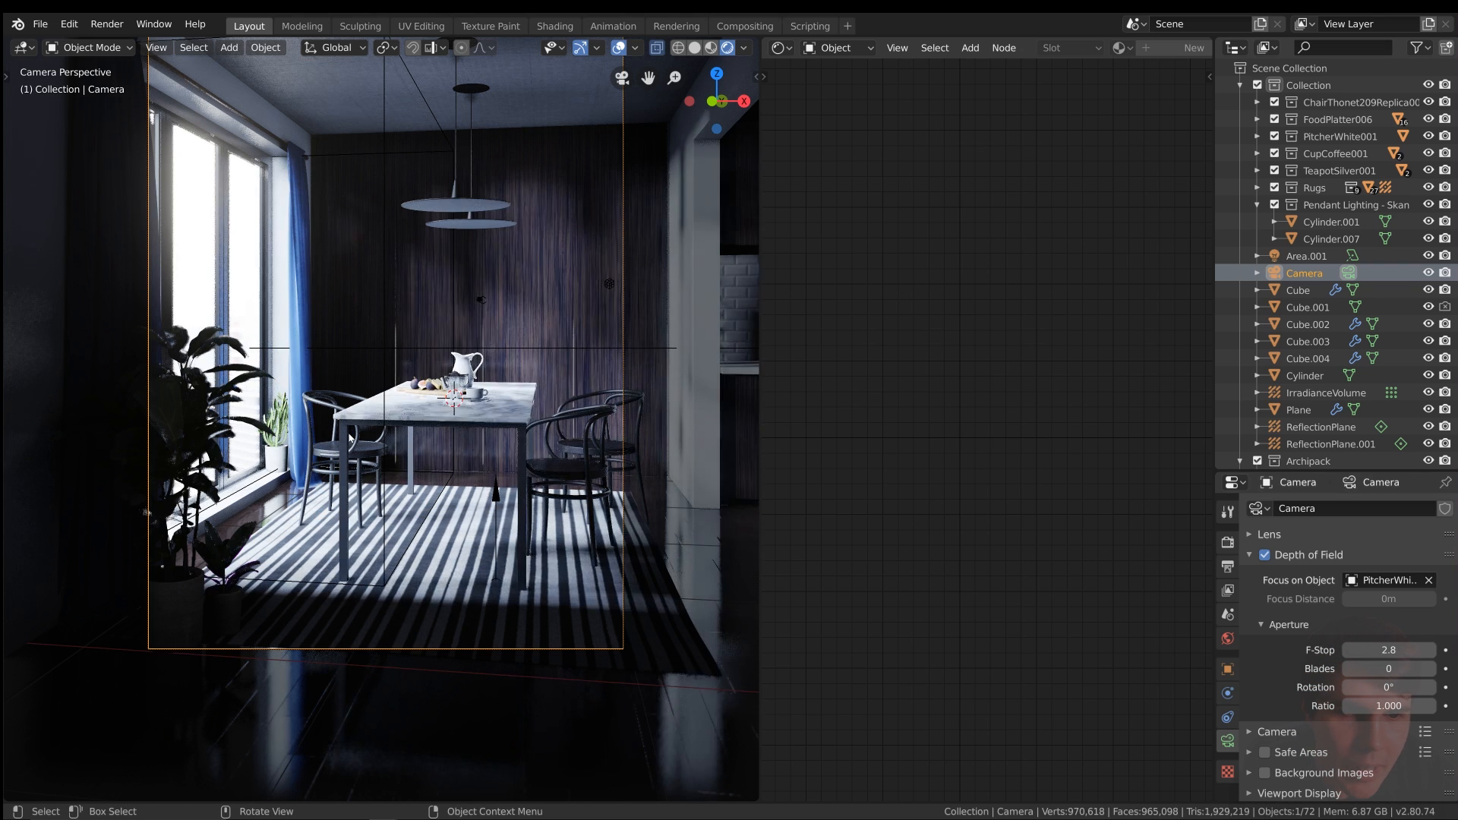
scroll(362, 408, up, 2)
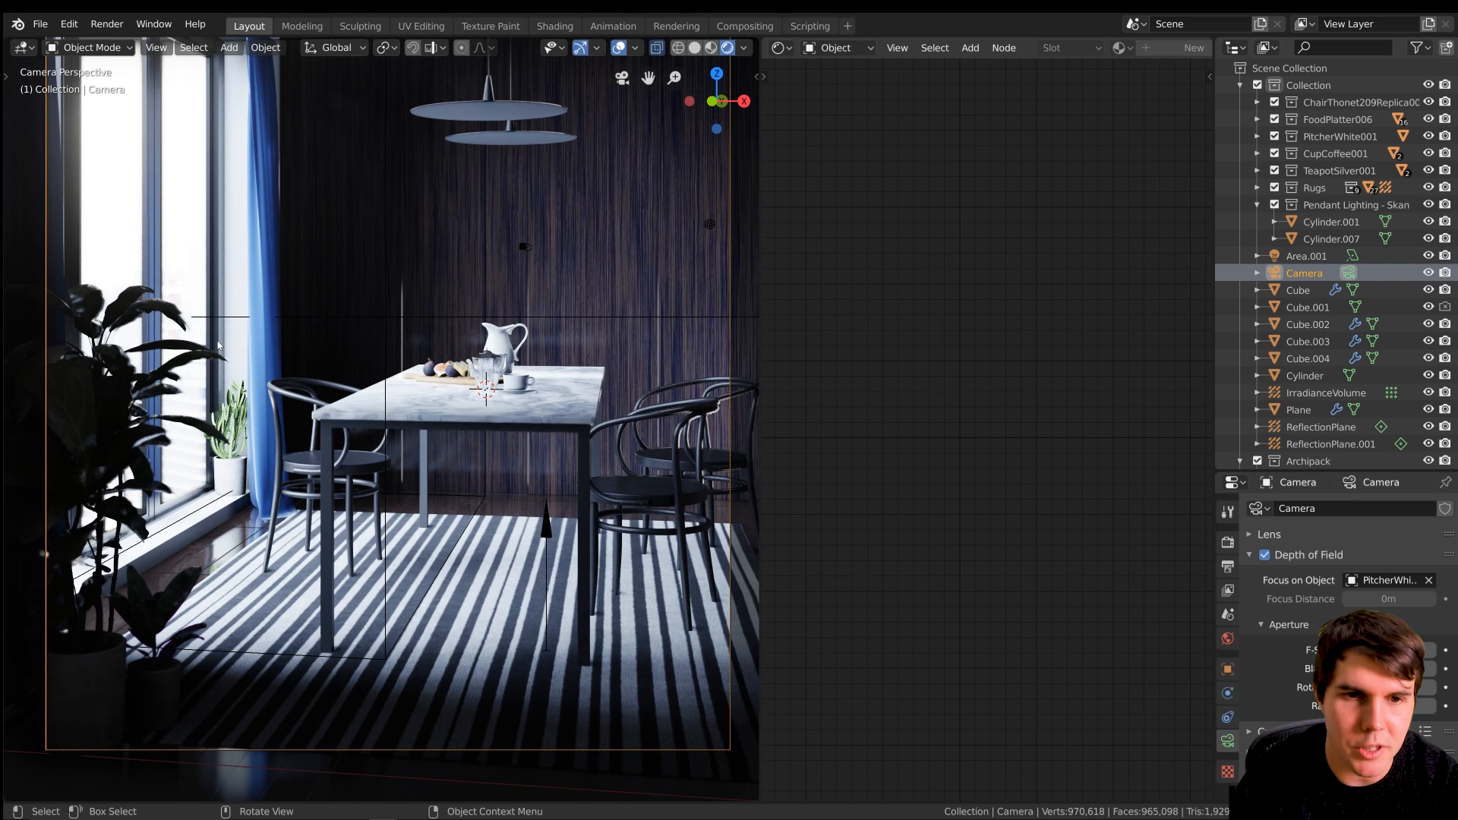
scroll(219, 345, down, 1)
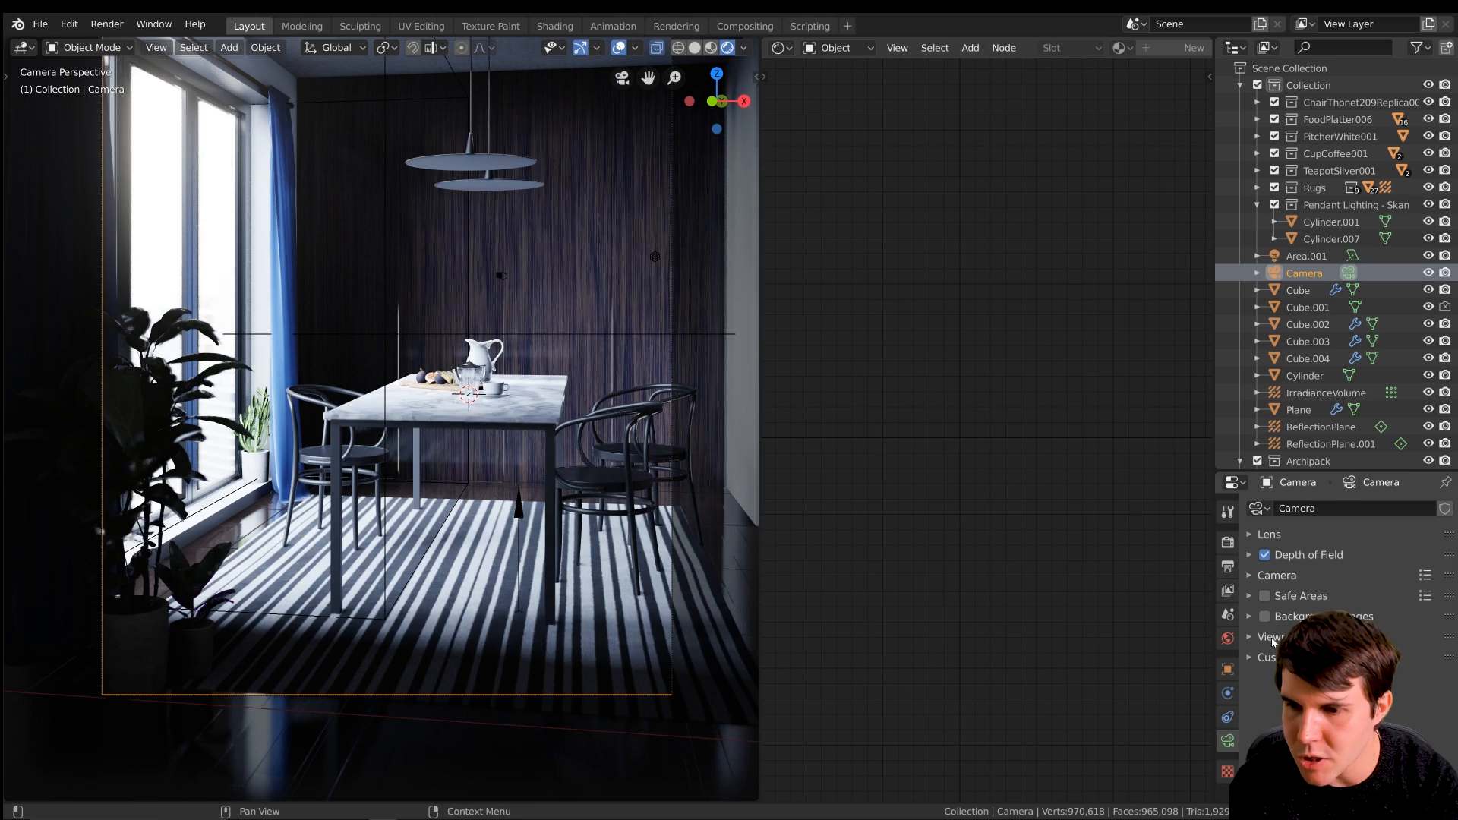
Enable Motion Blur in the scene's render settings.
click(1228, 541)
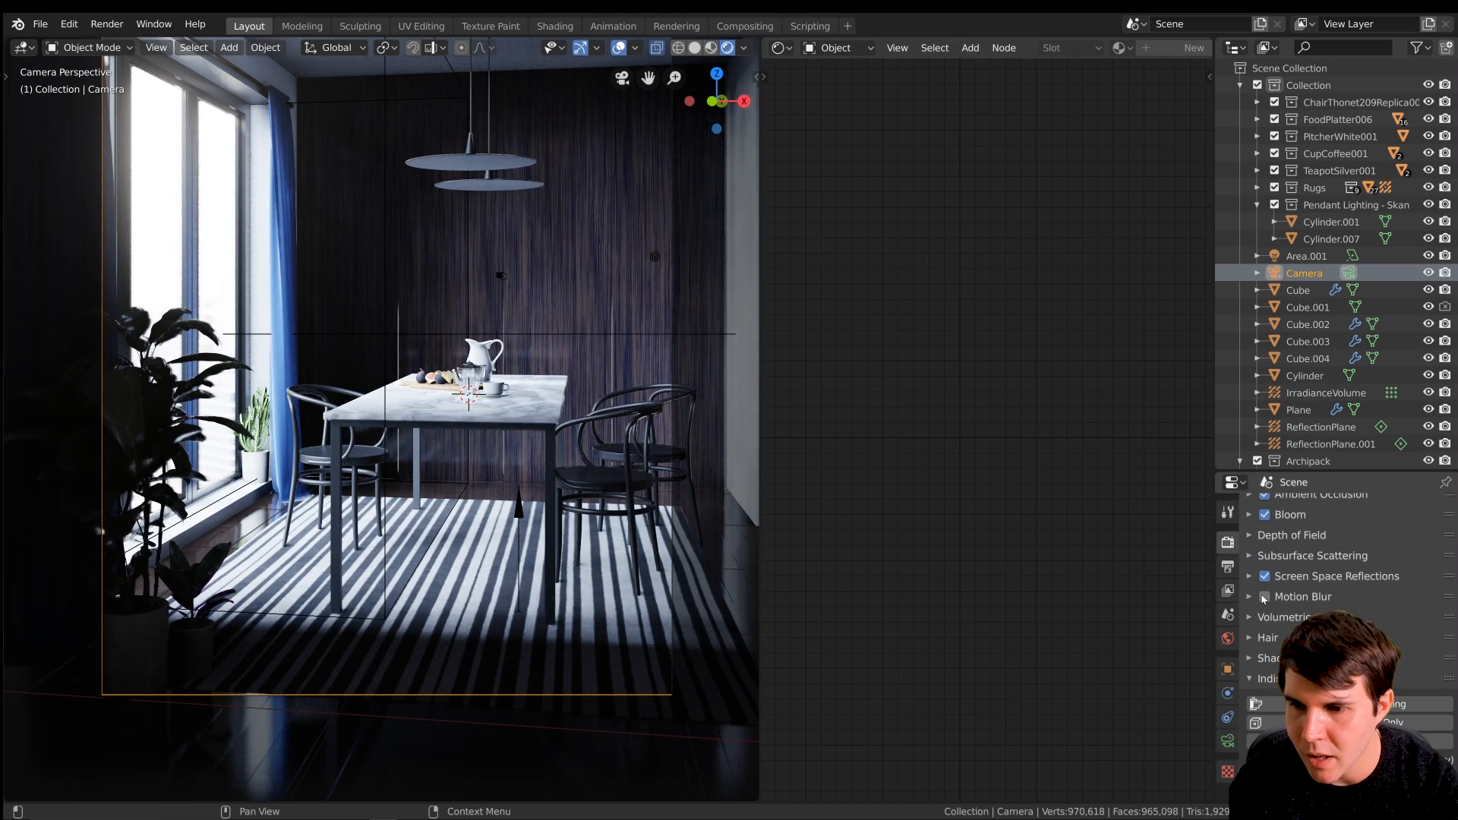
click(1265, 598)
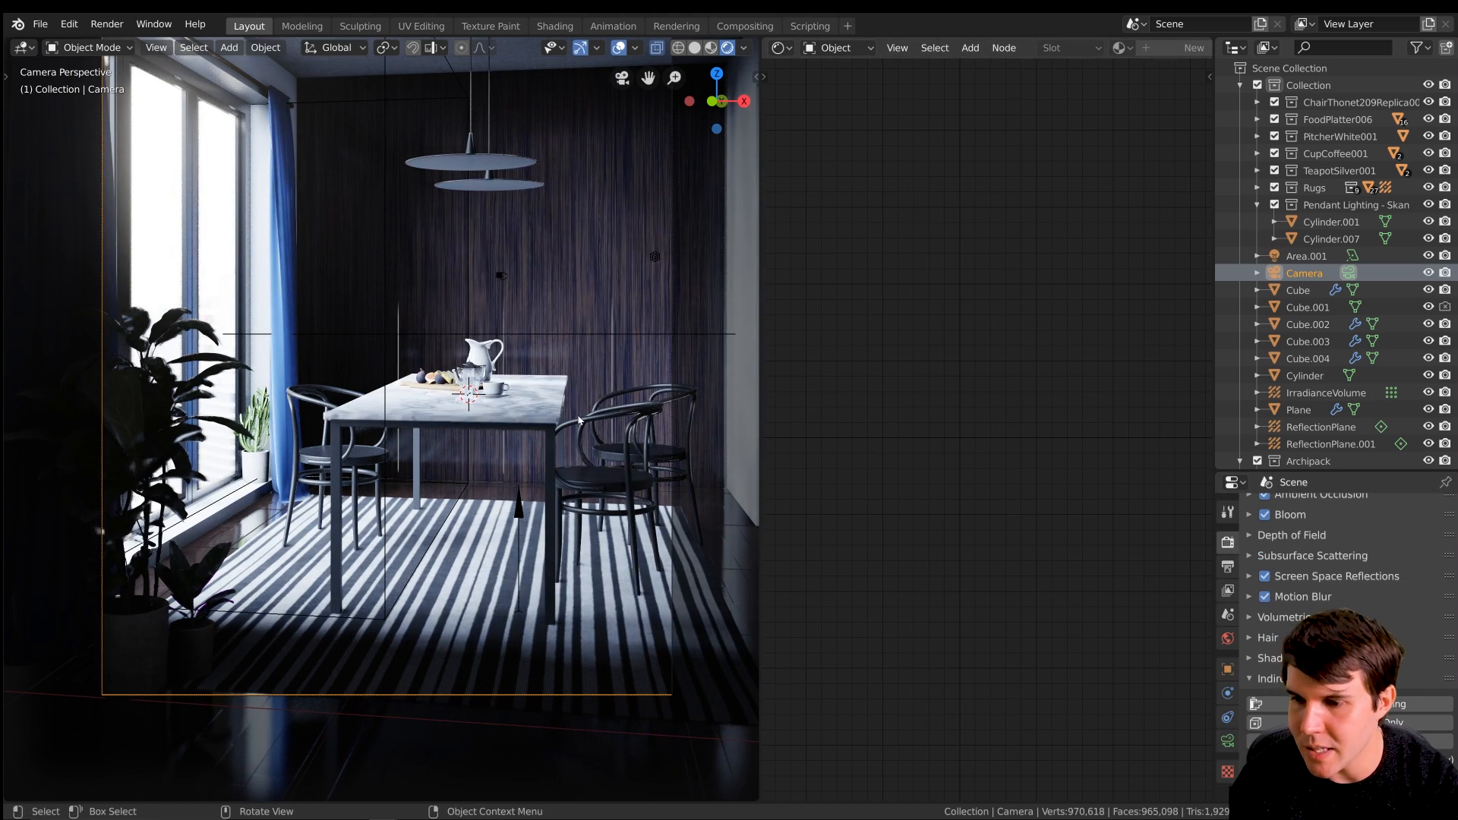